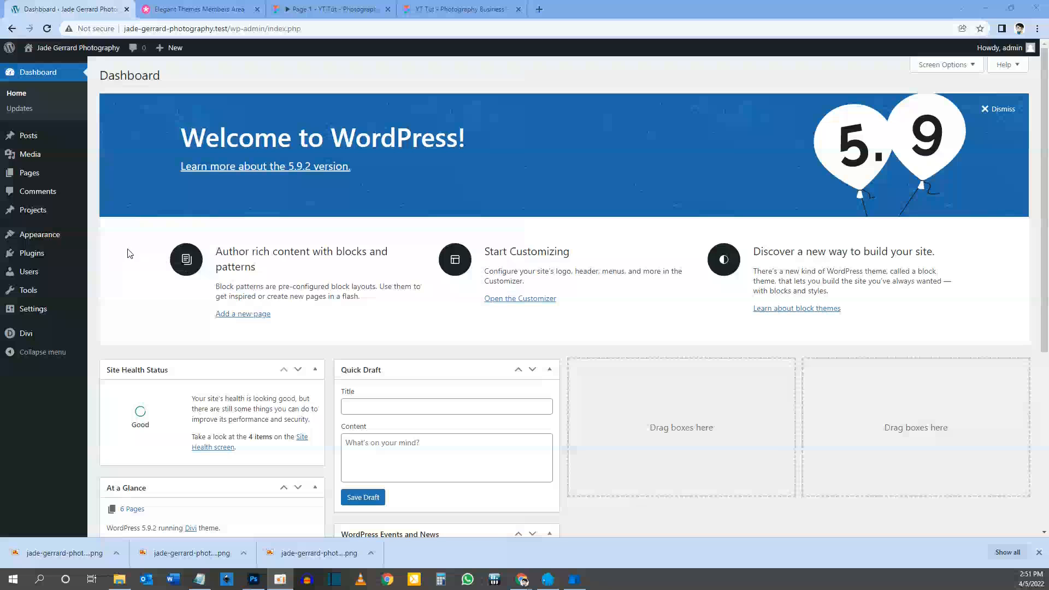
# Move Portfolio above About in the Primary Menu to match the Figma prototype's navigation, and save the menu
pyautogui.moveTo(43, 241)
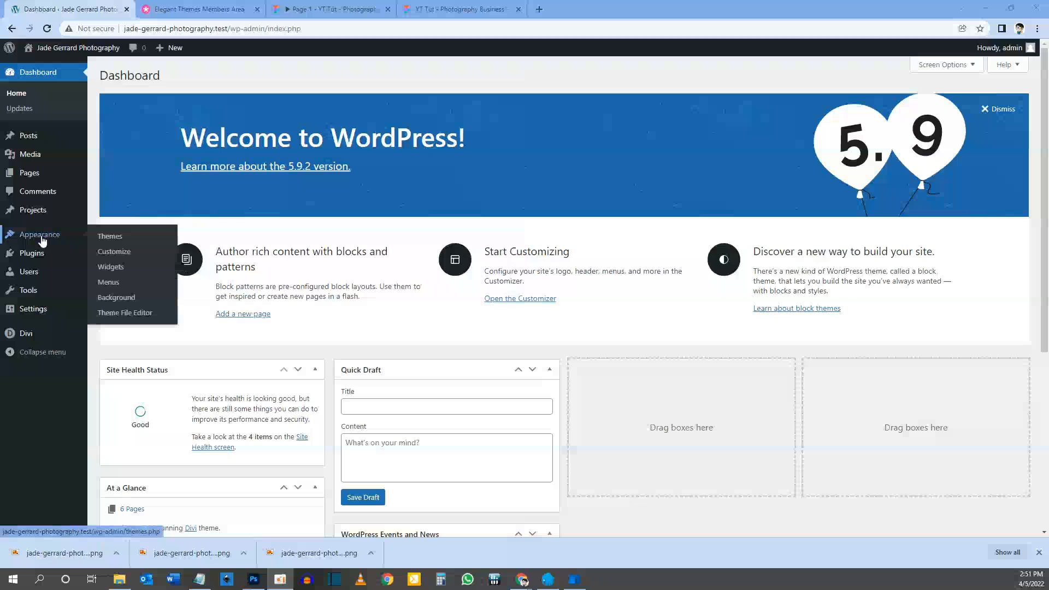
pyautogui.click(115, 284)
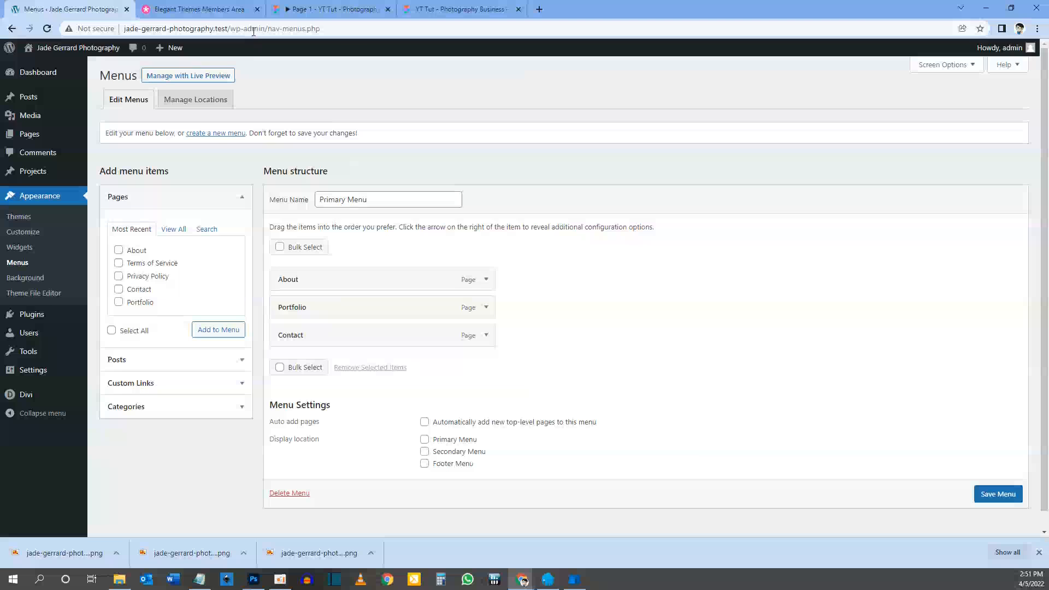
pyautogui.click(333, 9)
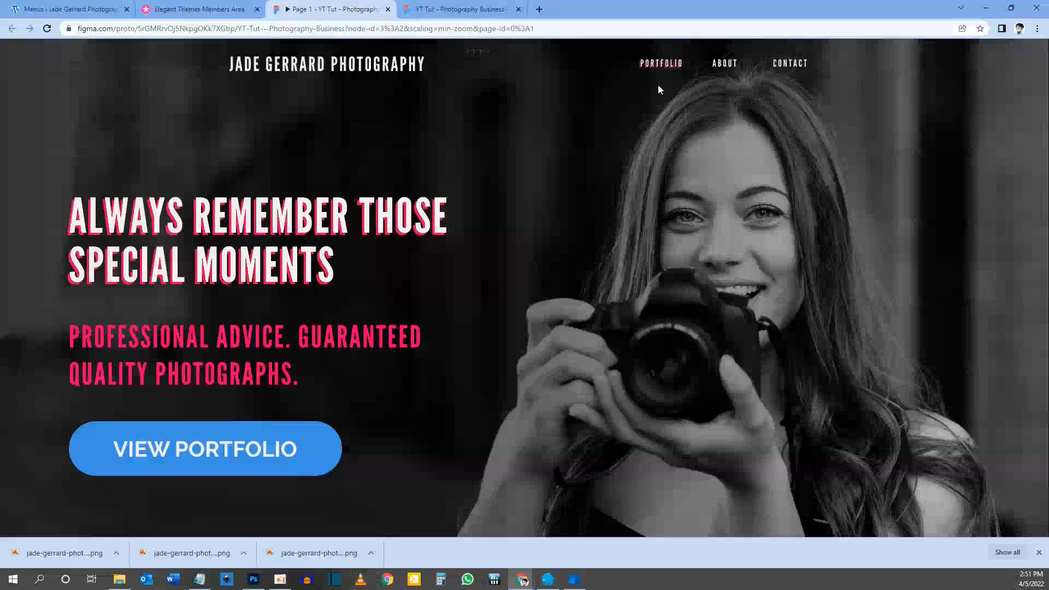
pyautogui.click(21, 9)
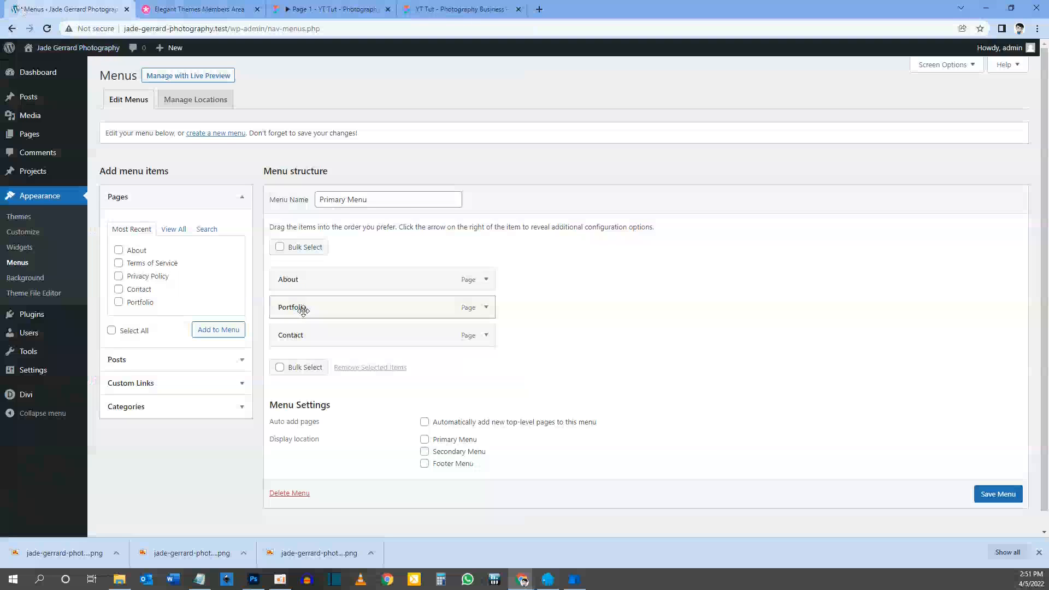
pyautogui.moveTo(302, 307); pyautogui.dragTo(309, 281)
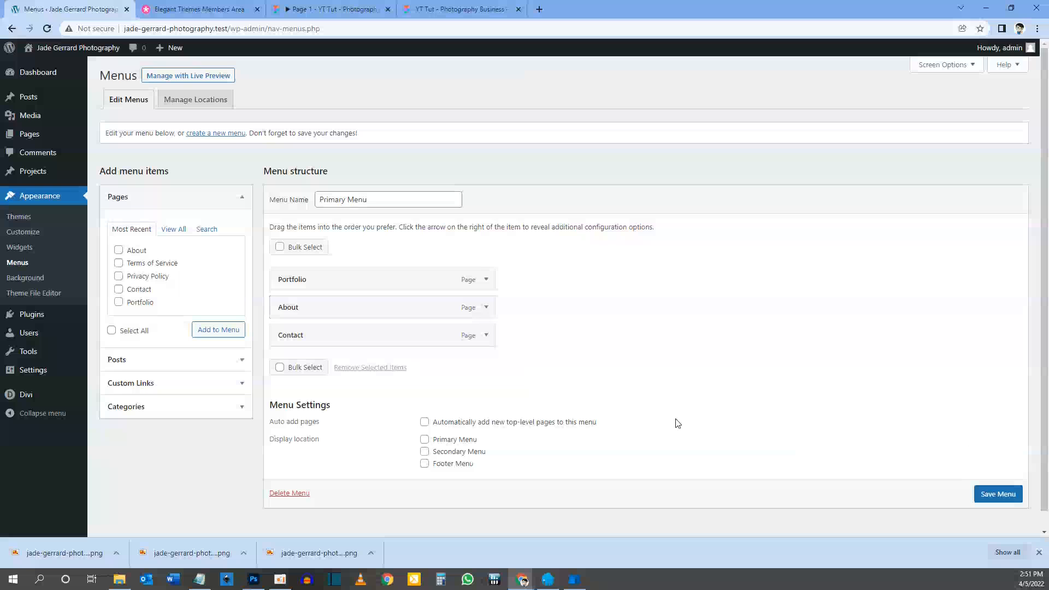
pyautogui.click(997, 495)
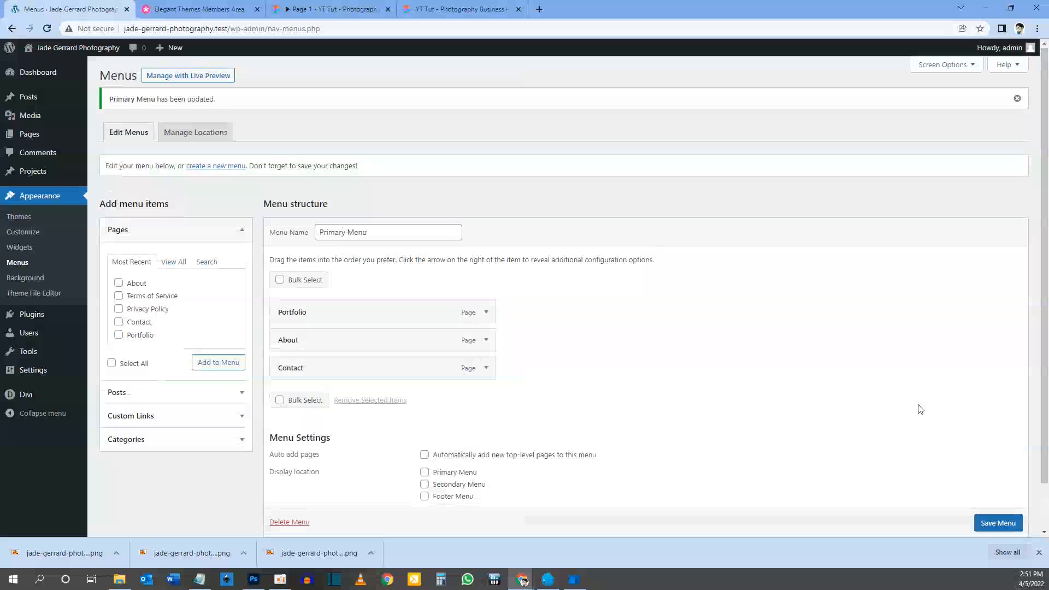
# Examine the Figma prototype's header navigation and the links in its footer contact section
pyautogui.click(350, 8)
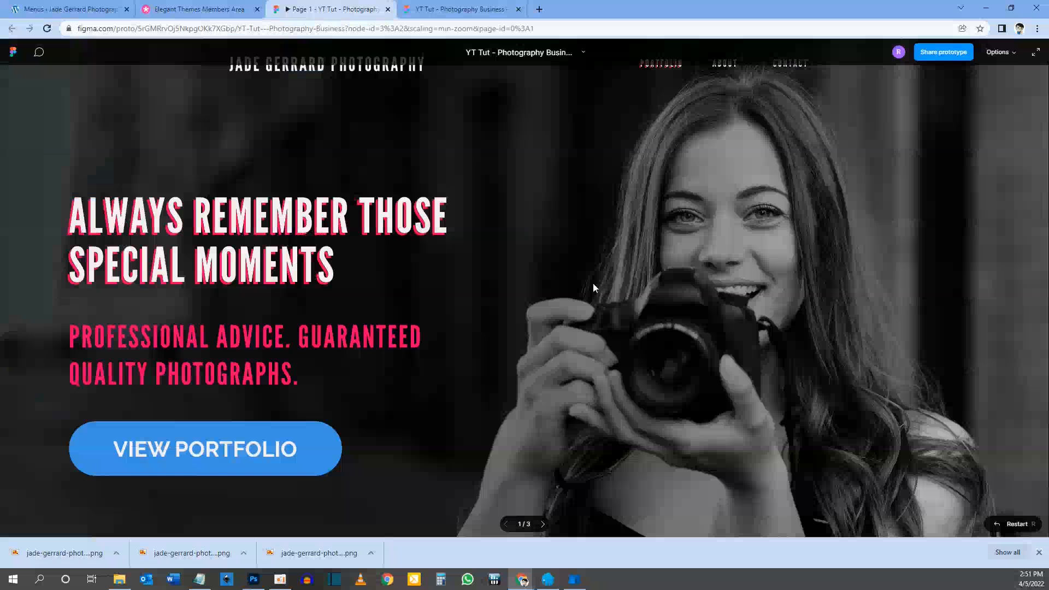
pyautogui.scroll(-15, 810, 317)
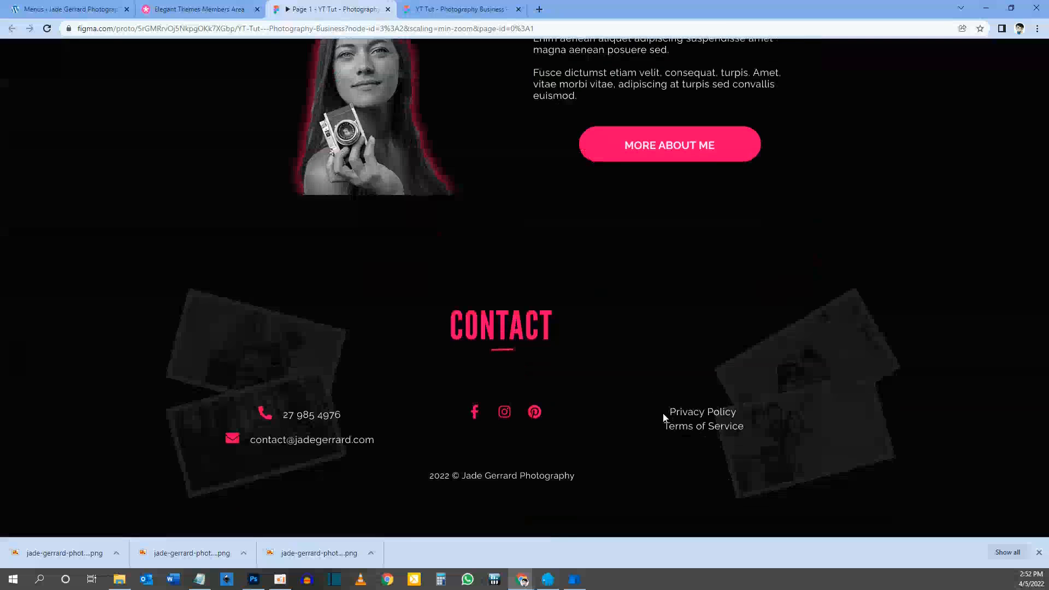
pyautogui.scroll(1, 692, 443)
pyautogui.scroll(1, 702, 445)
pyautogui.scroll(-1, 705, 420)
pyautogui.scroll(-1, 710, 405)
pyautogui.scroll(20, 704, 426)
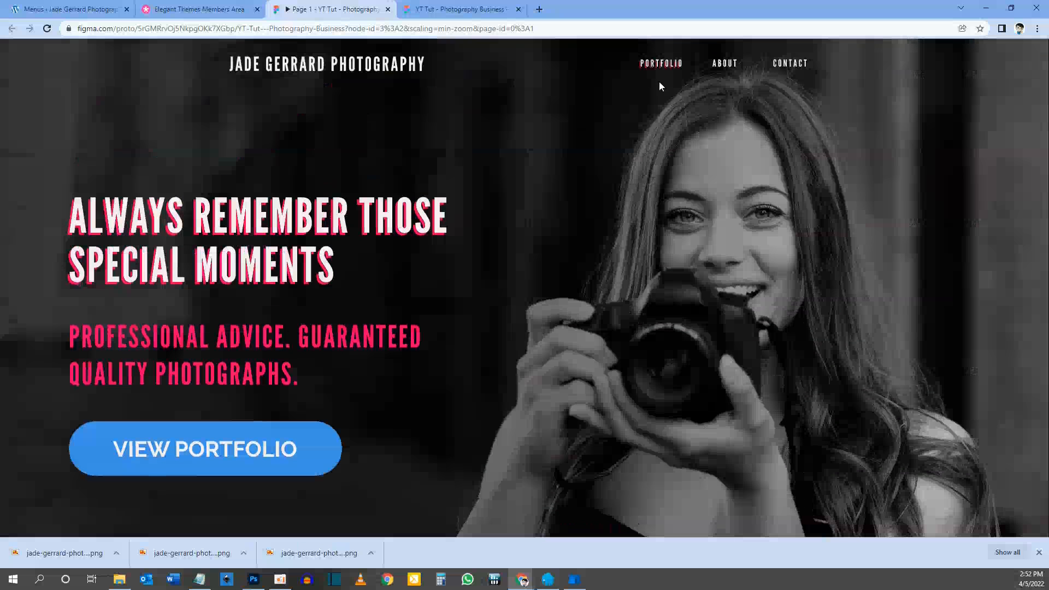
pyautogui.scroll(-10, 631, 391)
pyautogui.scroll(-15, 659, 429)
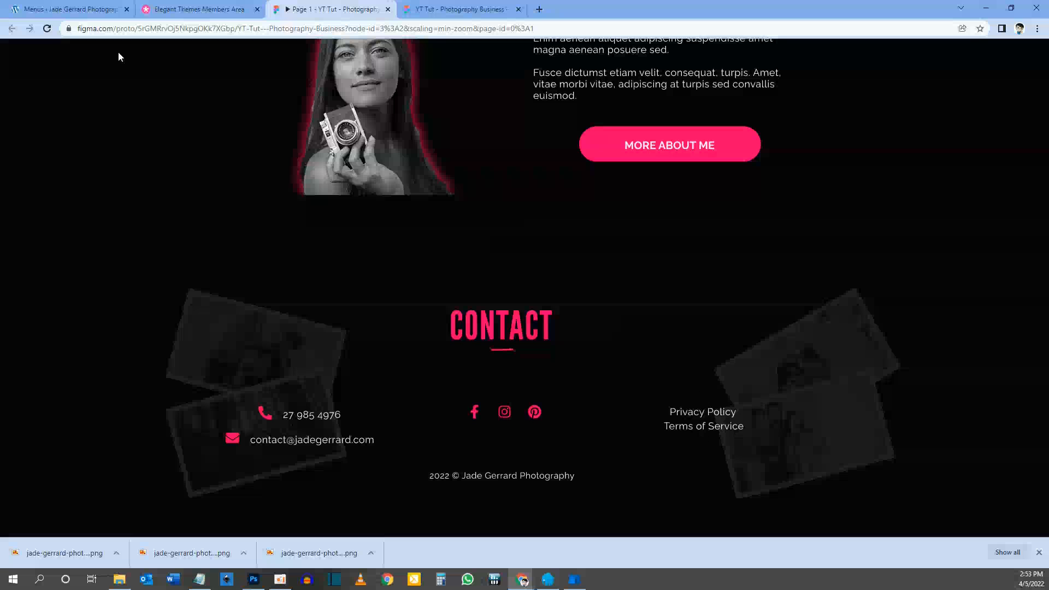
# Back in WordPress, create a new menu named "Footer Menu"
pyautogui.click(62, 5)
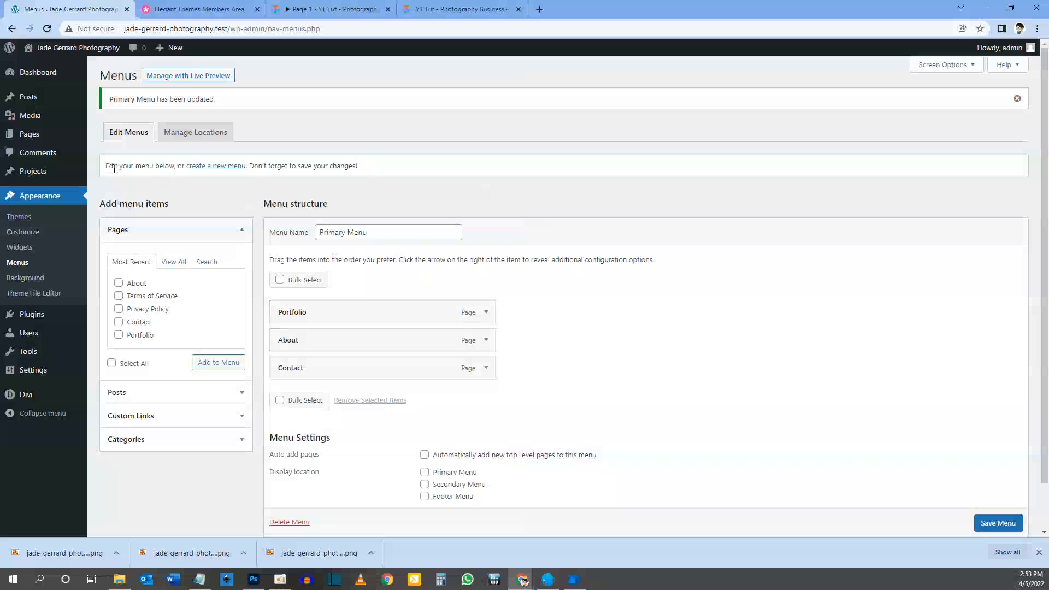
pyautogui.click(224, 166)
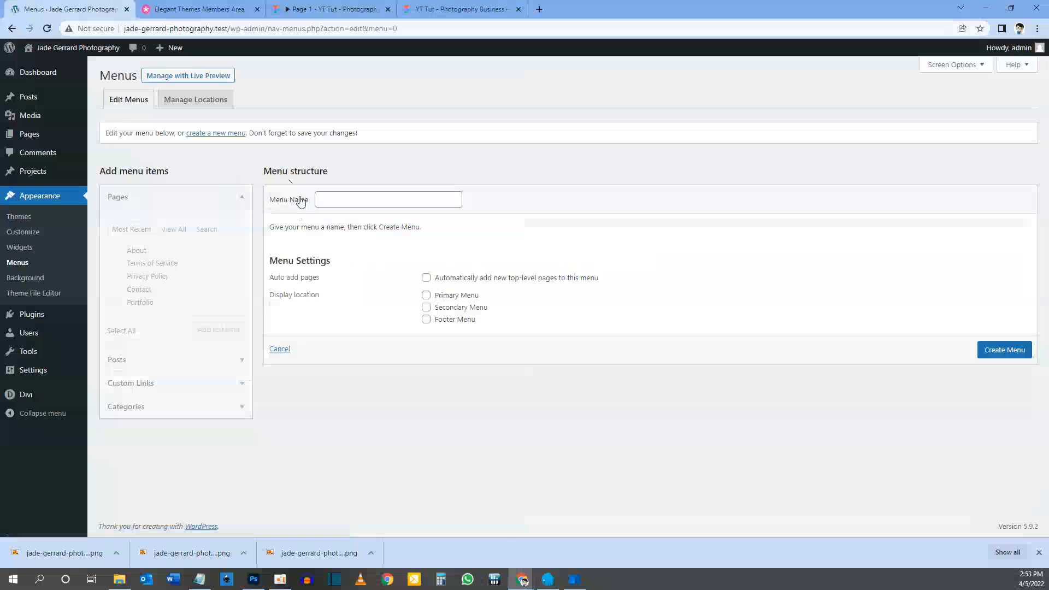
pyautogui.click(322, 198)
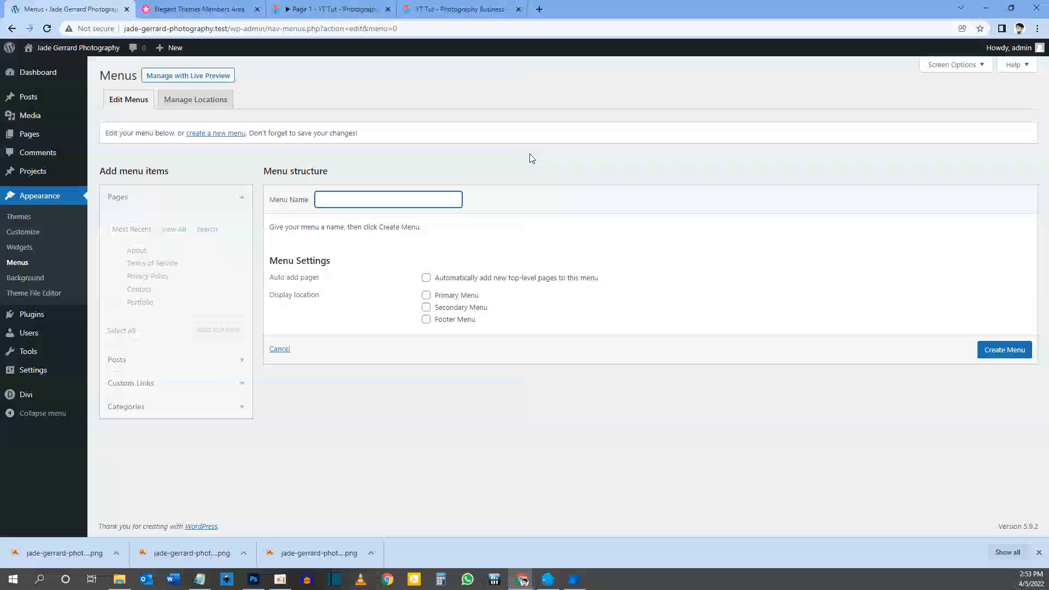
pyautogui.write('Footer Menu')
pyautogui.click(997, 358)
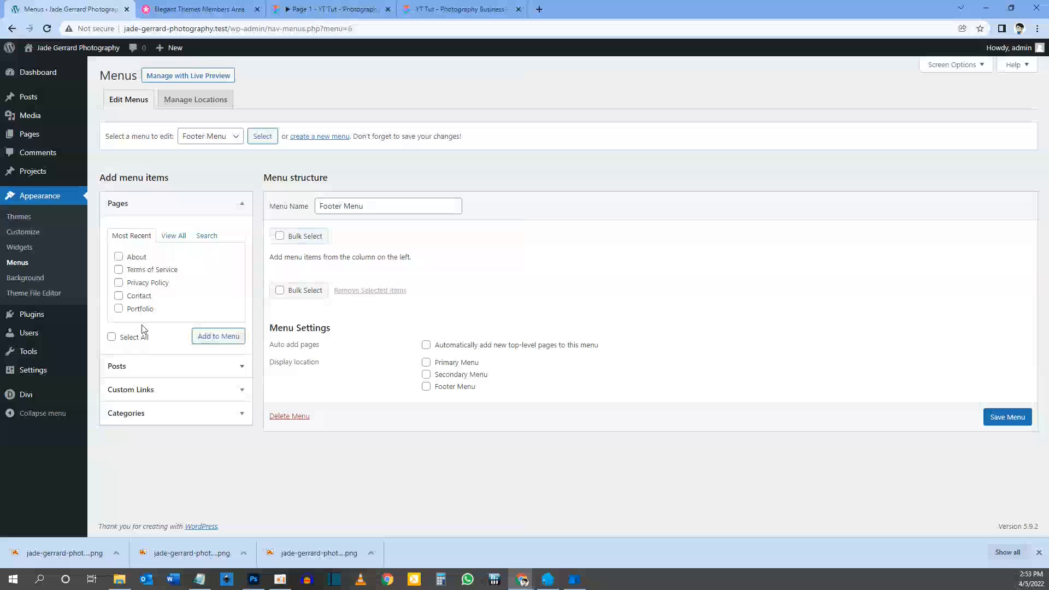
# Add all the site's pages, including Home, Privacy Policy and Terms of Service, to the Footer Menu
pyautogui.click(176, 237)
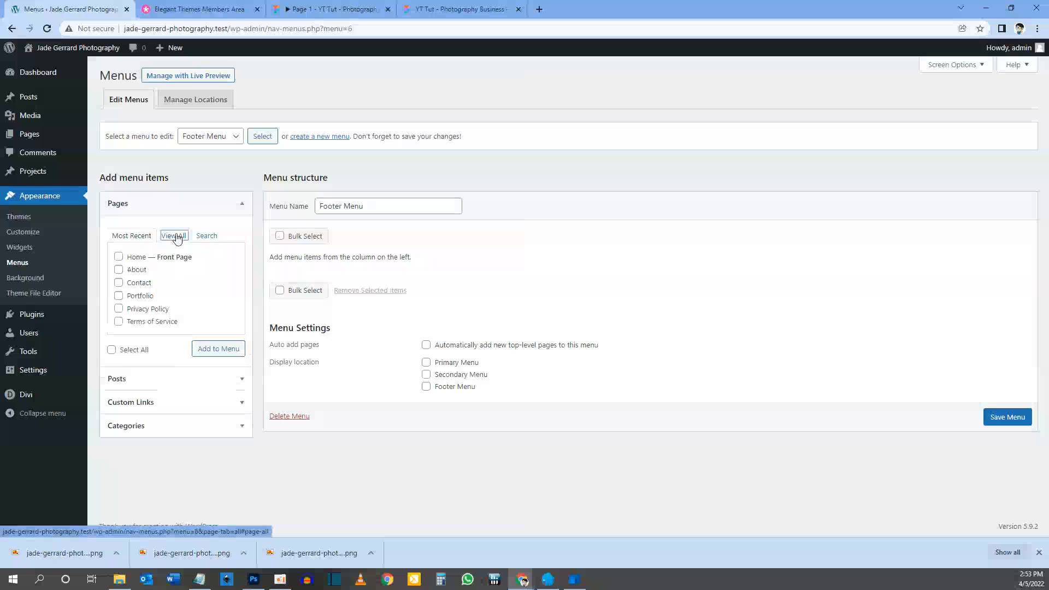
pyautogui.click(112, 350)
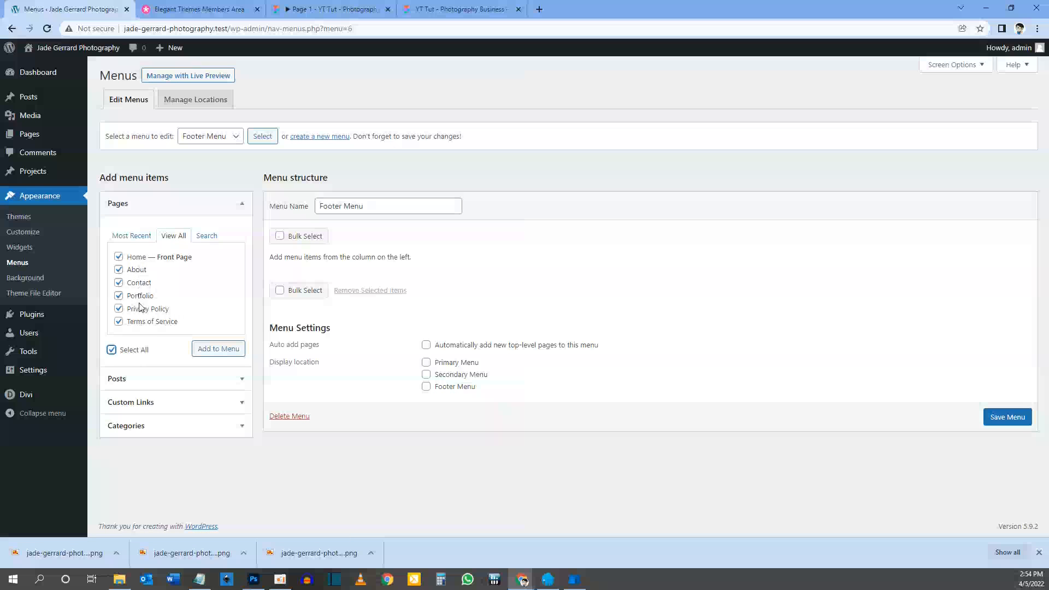
pyautogui.click(206, 352)
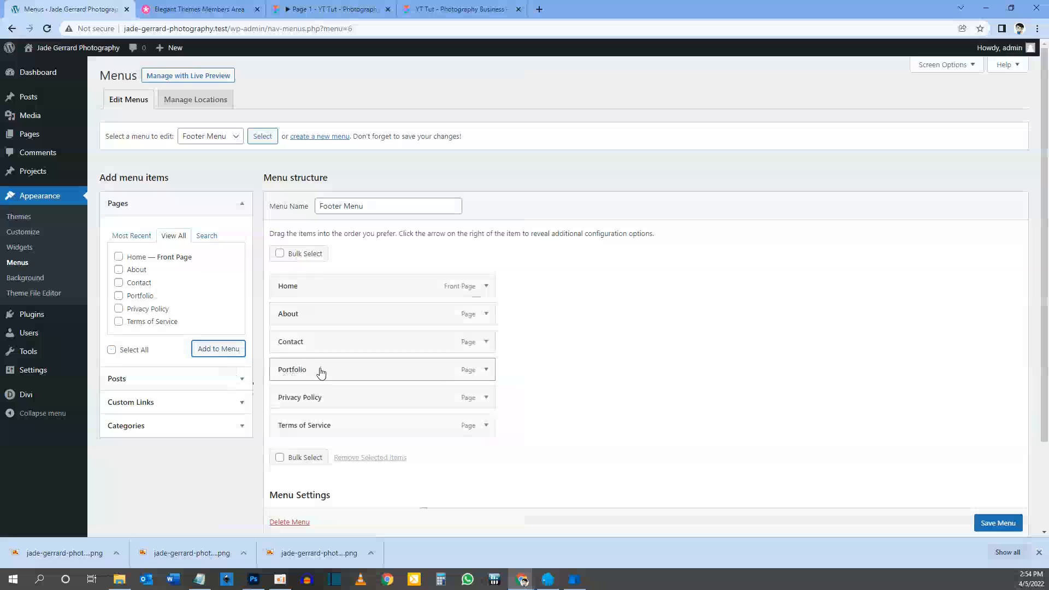
# Move Portfolio directly below Home in the Footer Menu and save the menu
pyautogui.moveTo(300, 369); pyautogui.dragTo(295, 316)
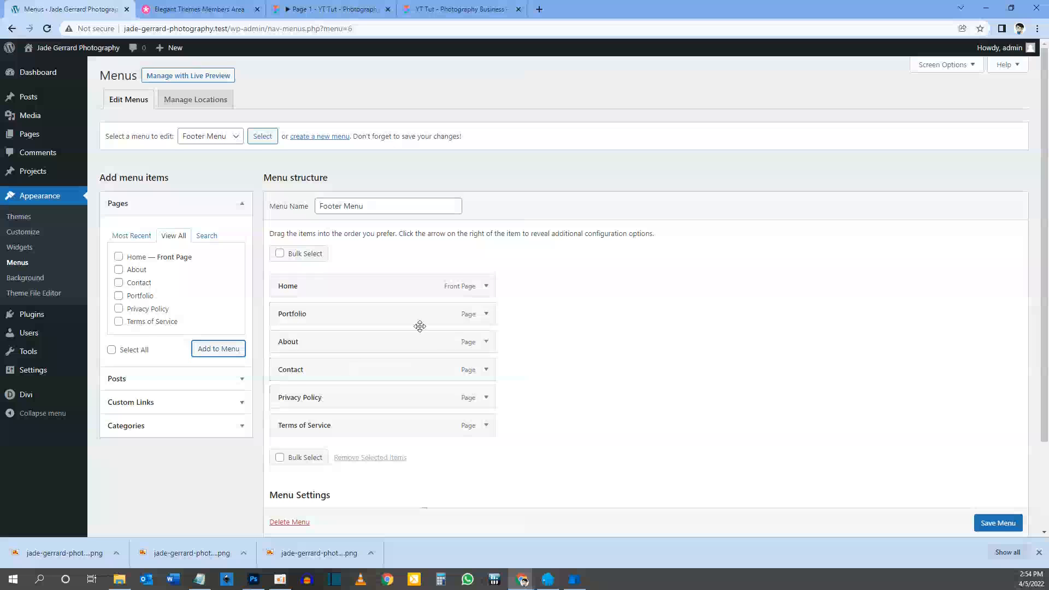
pyautogui.scroll(-1, 431, 314)
pyautogui.click(992, 519)
pyautogui.scroll(-1, 993, 518)
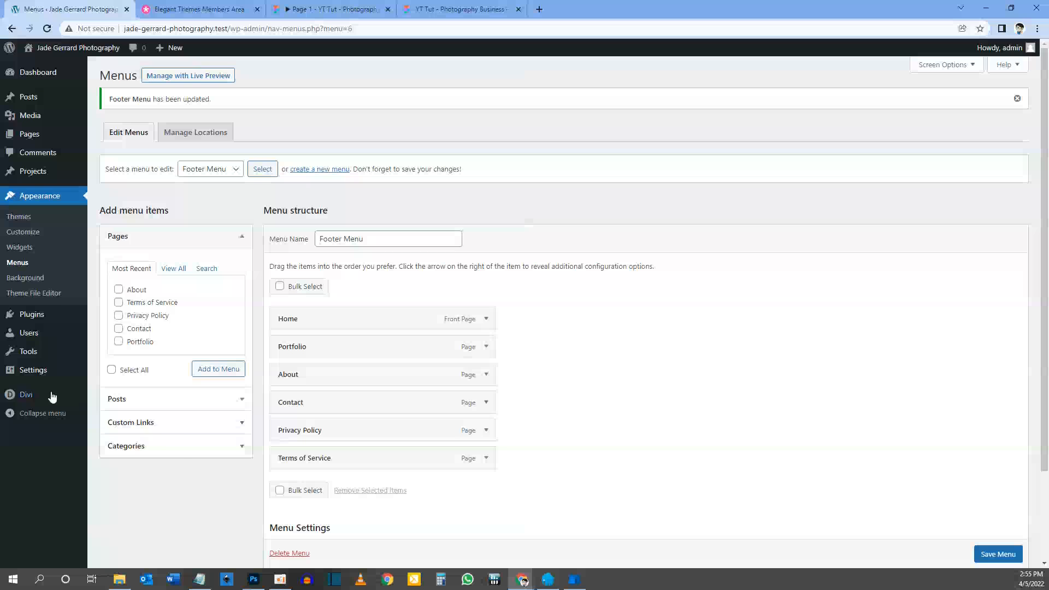
# Open the Updates settings in the Divi Theme Options and locate the Username and API Key fields
pyautogui.moveTo(38, 395)
pyautogui.click(136, 397)
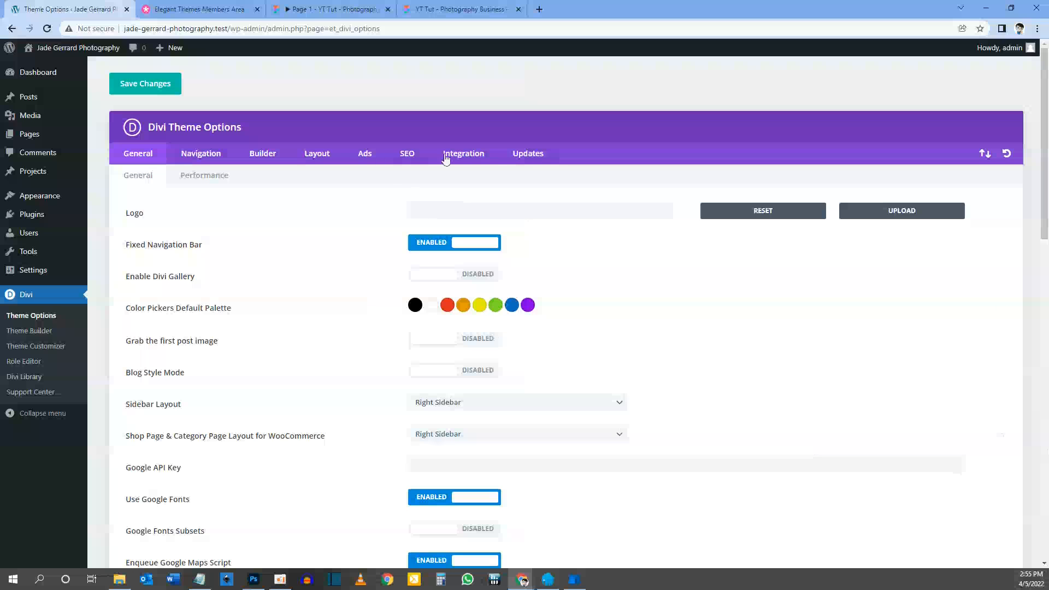
pyautogui.click(528, 157)
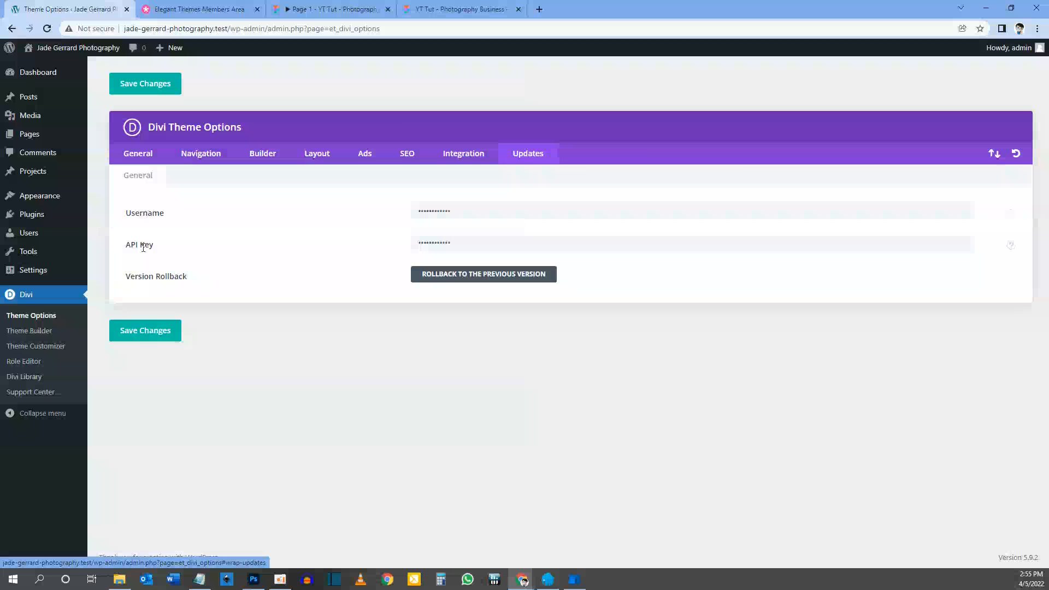
pyautogui.moveTo(466, 213); pyautogui.dragTo(393, 222)
pyautogui.moveTo(457, 242); pyautogui.dragTo(360, 247)
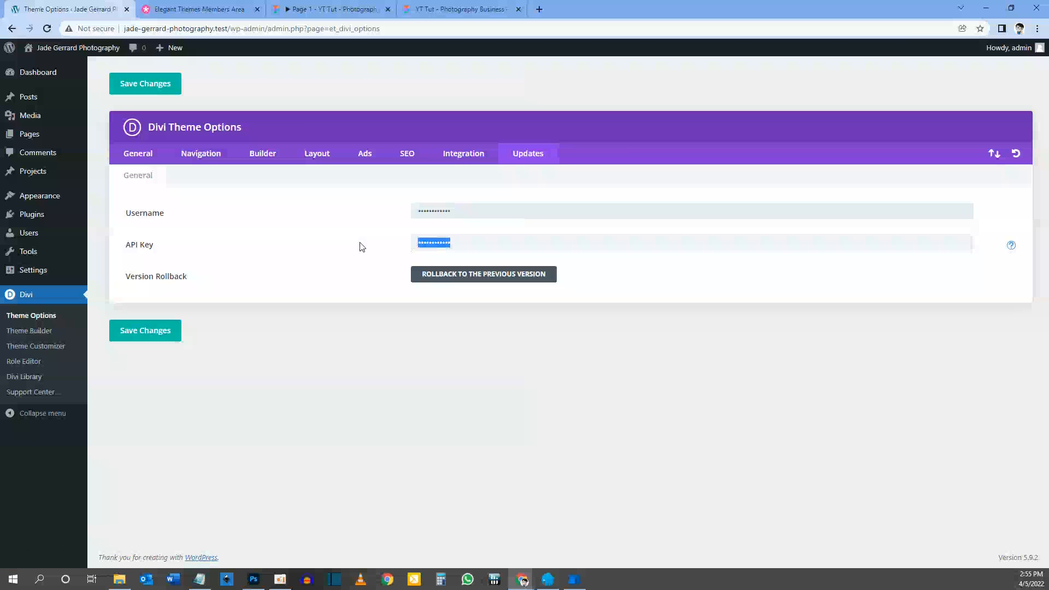
pyautogui.moveTo(457, 213); pyautogui.dragTo(394, 213)
pyautogui.moveTo(459, 242); pyautogui.dragTo(368, 248)
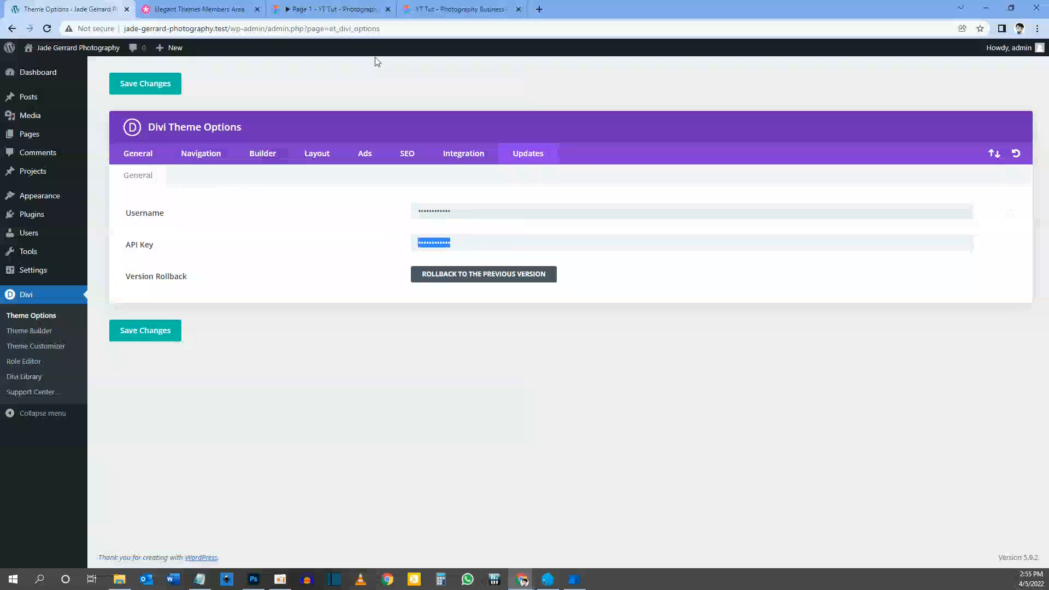
# Switch to the Elegant Themes members area, open the account's API keys page and copy the account username
pyautogui.click(202, 9)
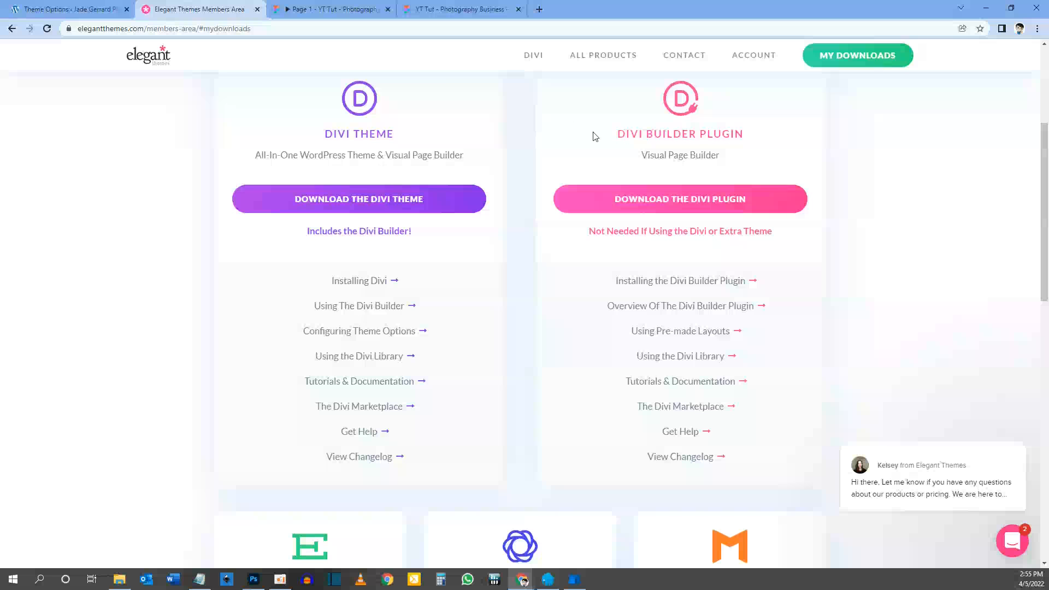
pyautogui.moveTo(754, 56)
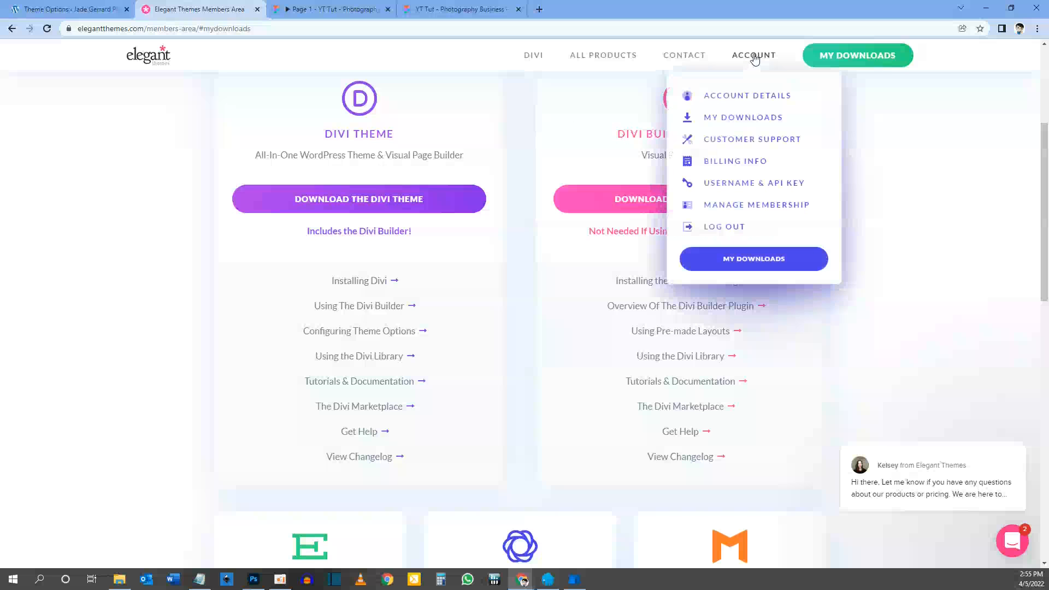
pyautogui.click(748, 97)
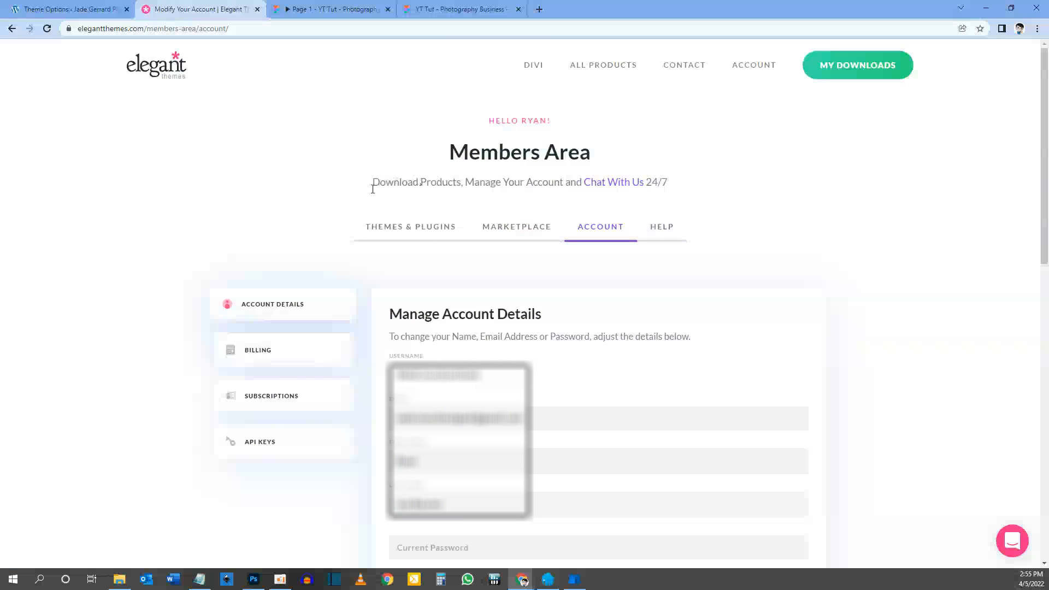
pyautogui.click(259, 445)
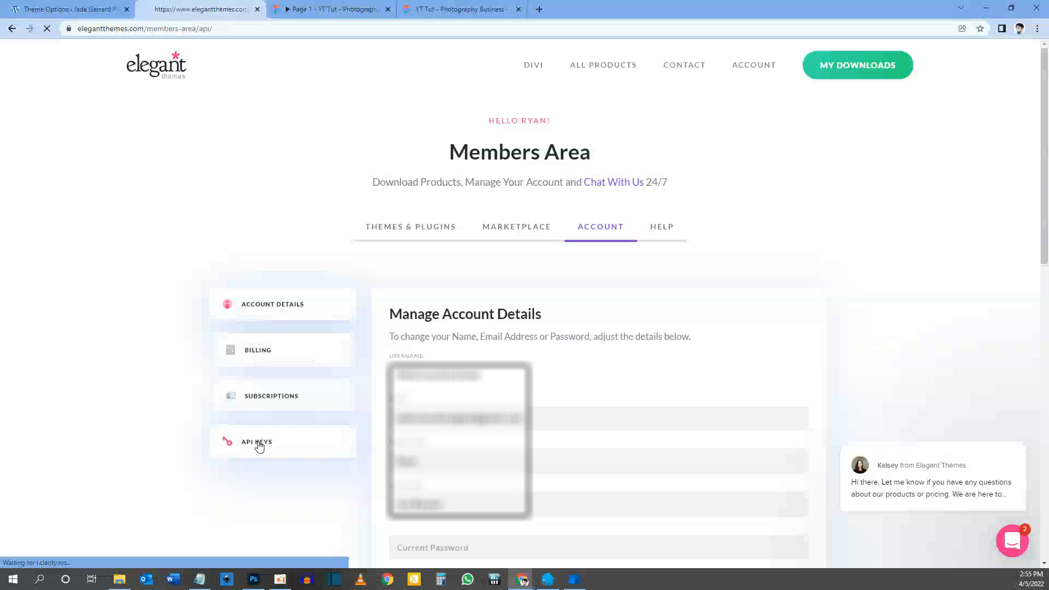
pyautogui.moveTo(1042, 177); pyautogui.dragTo(1037, 321)
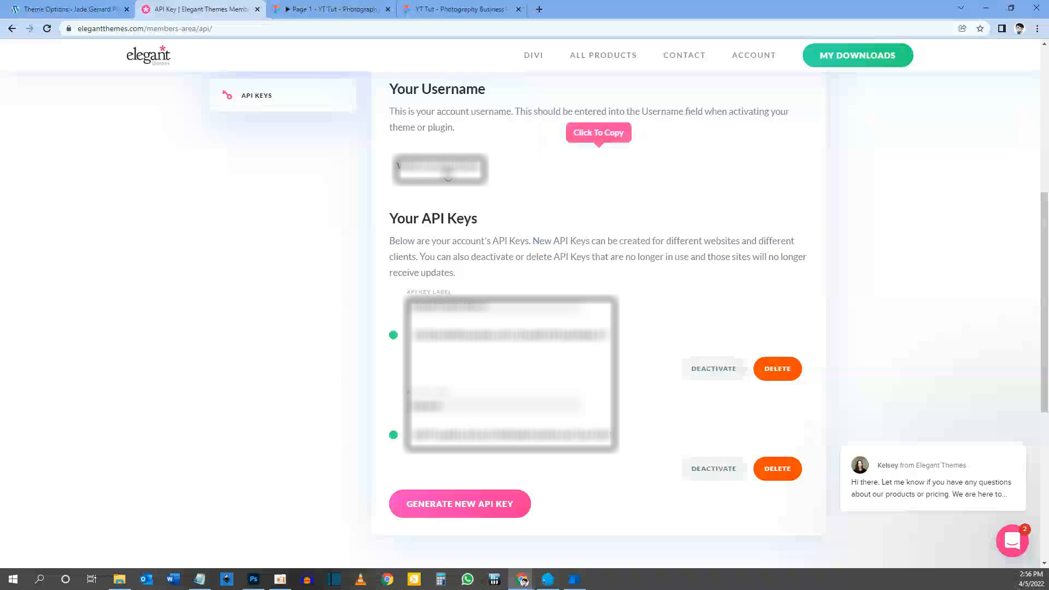
pyautogui.click(448, 176)
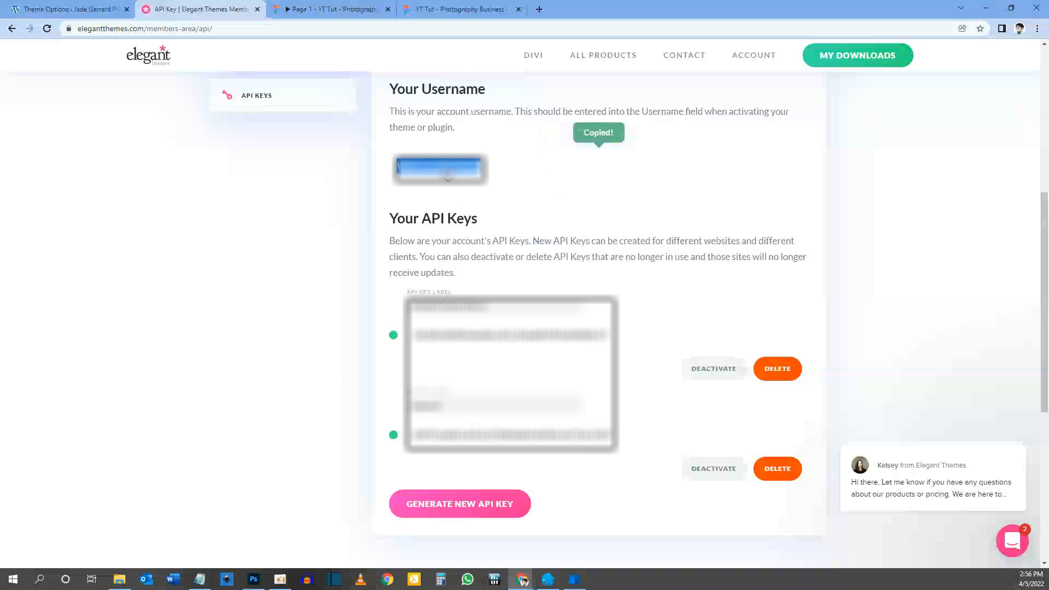
# Replace the Username in the Divi update settings with the copied account username
pyautogui.click(95, 6)
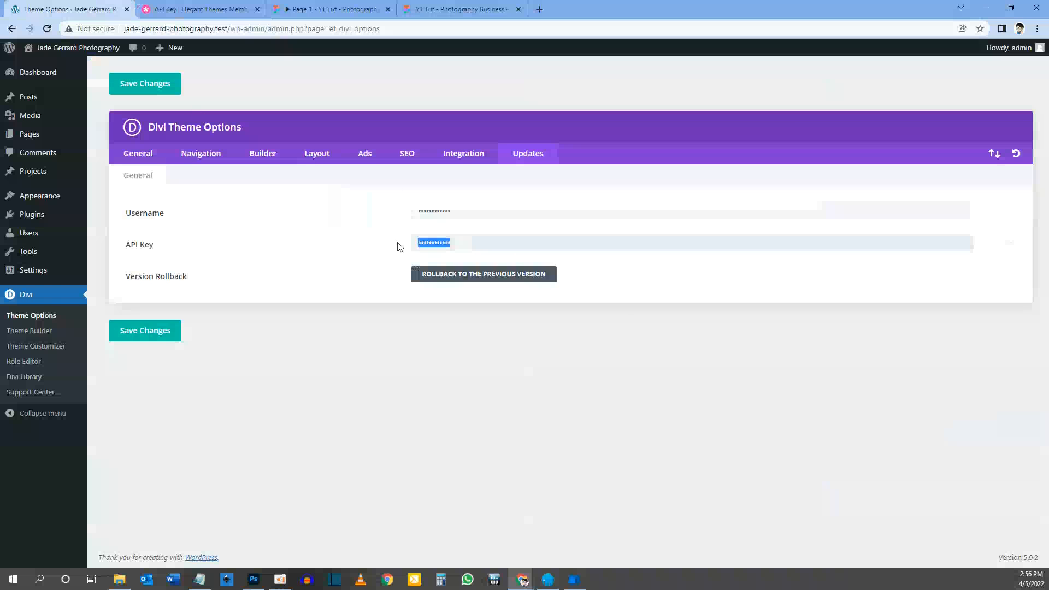
pyautogui.click(459, 213)
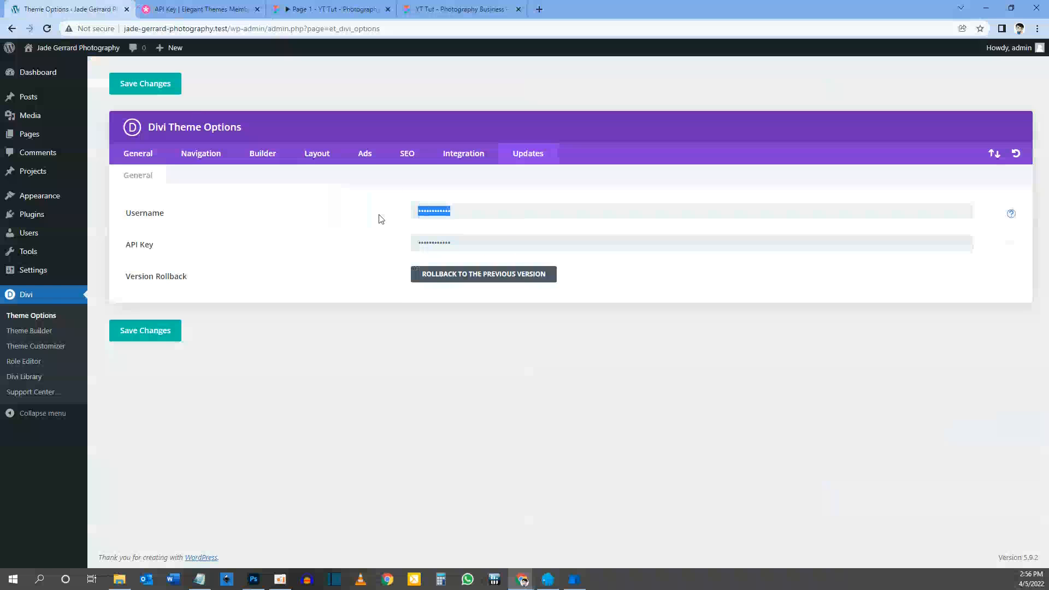
pyautogui.hotkey('ctrl', 'v')
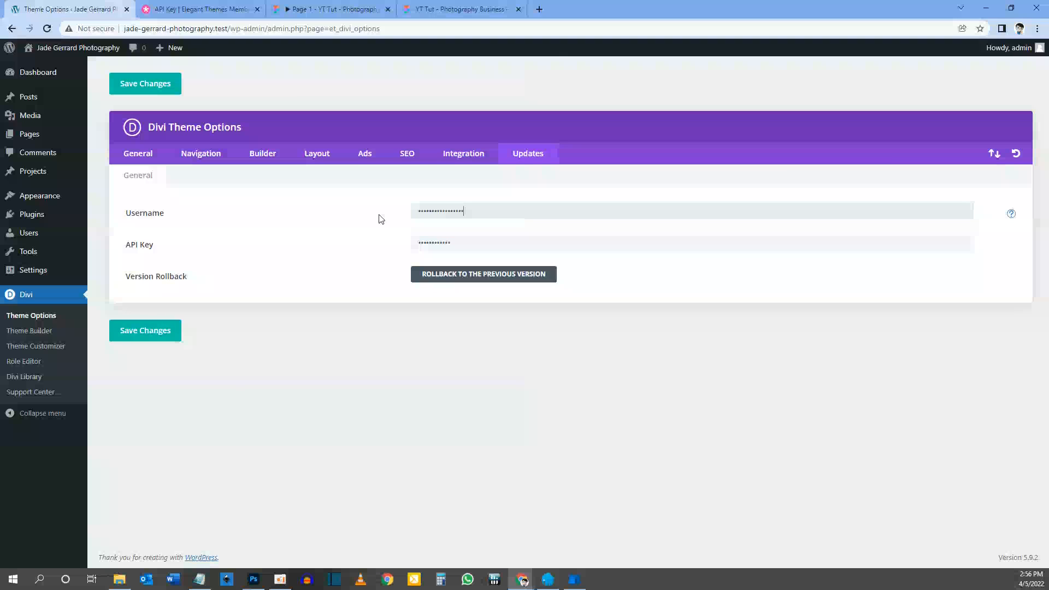
# Return to the Elegant Themes API keys page and copy the second API key in the list
pyautogui.click(214, 11)
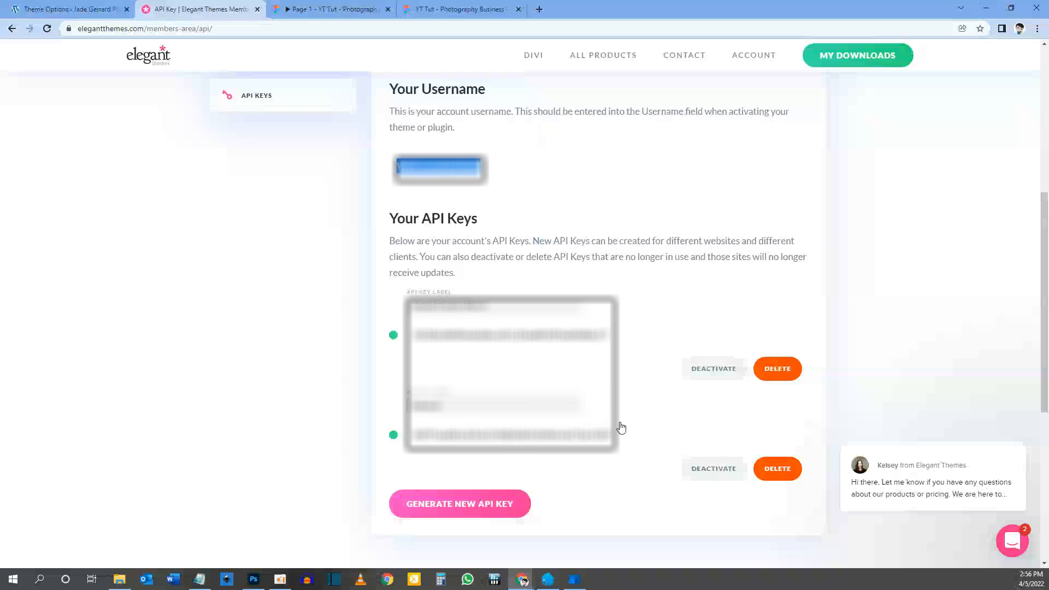
pyautogui.moveTo(493, 442)
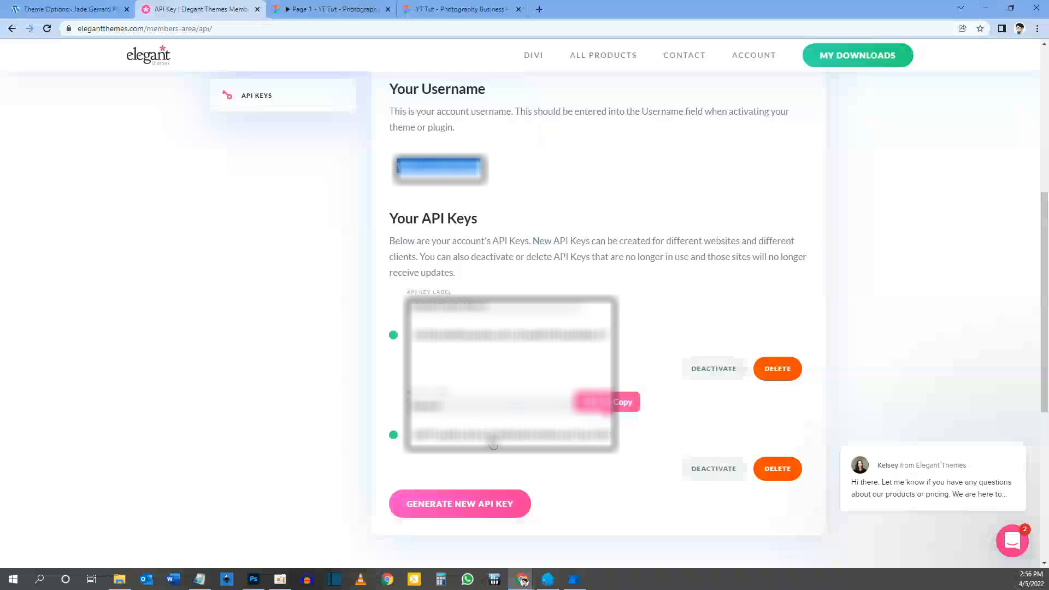
pyautogui.click(493, 442)
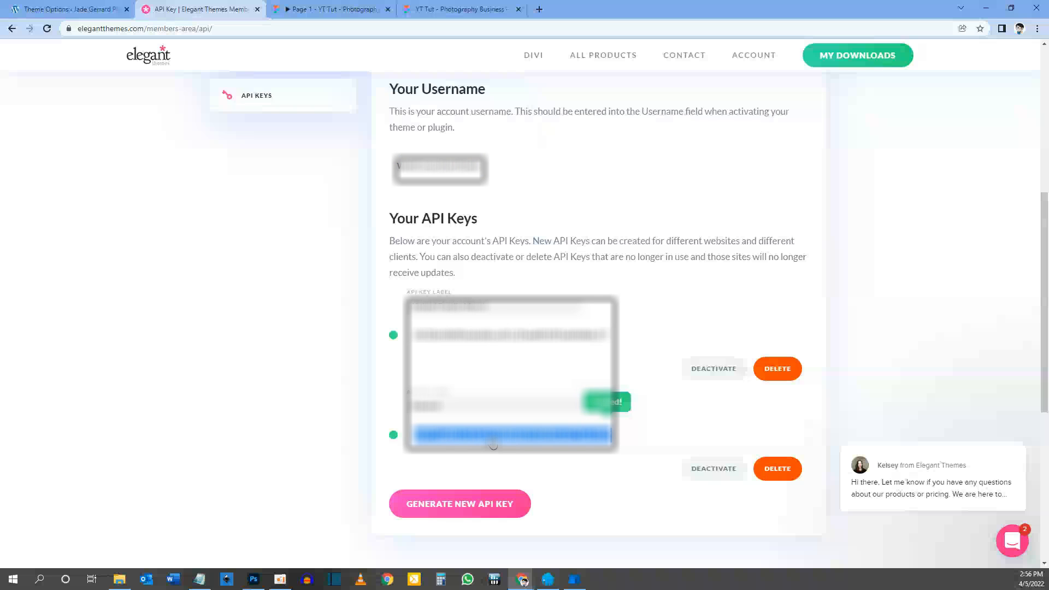
# Replace the API Key in the Divi update settings with the copied key and save the changes
pyautogui.click(114, 8)
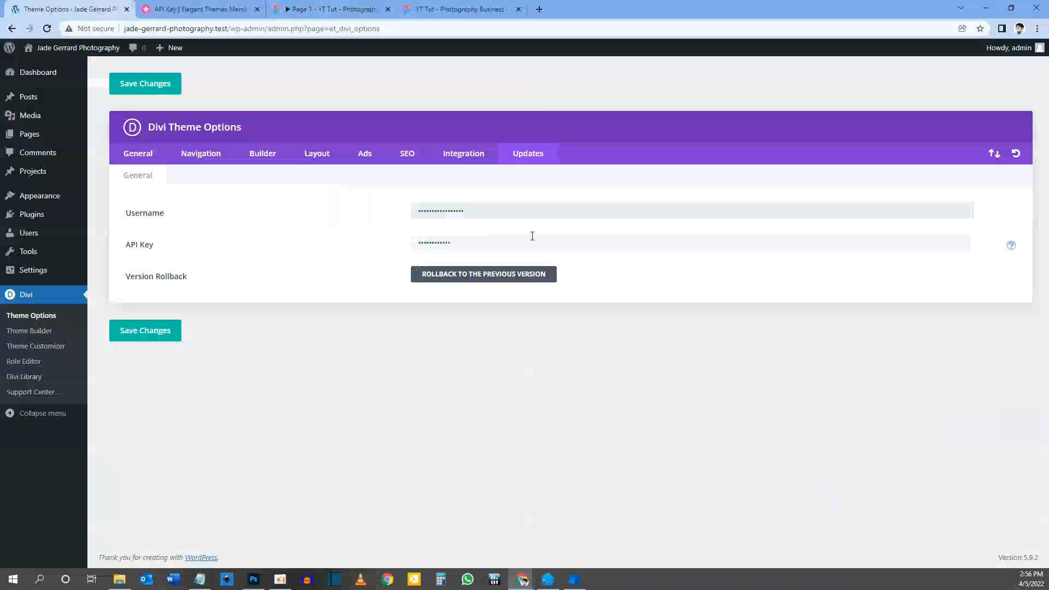
pyautogui.moveTo(468, 242); pyautogui.dragTo(382, 250)
pyautogui.hotkey('ctrl', 'v')
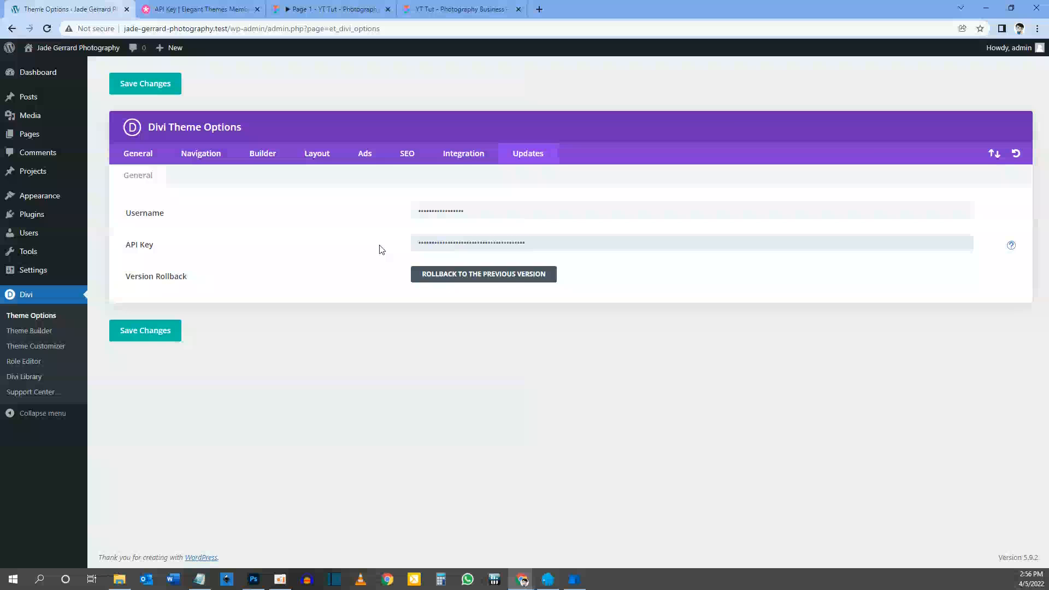
pyautogui.click(168, 335)
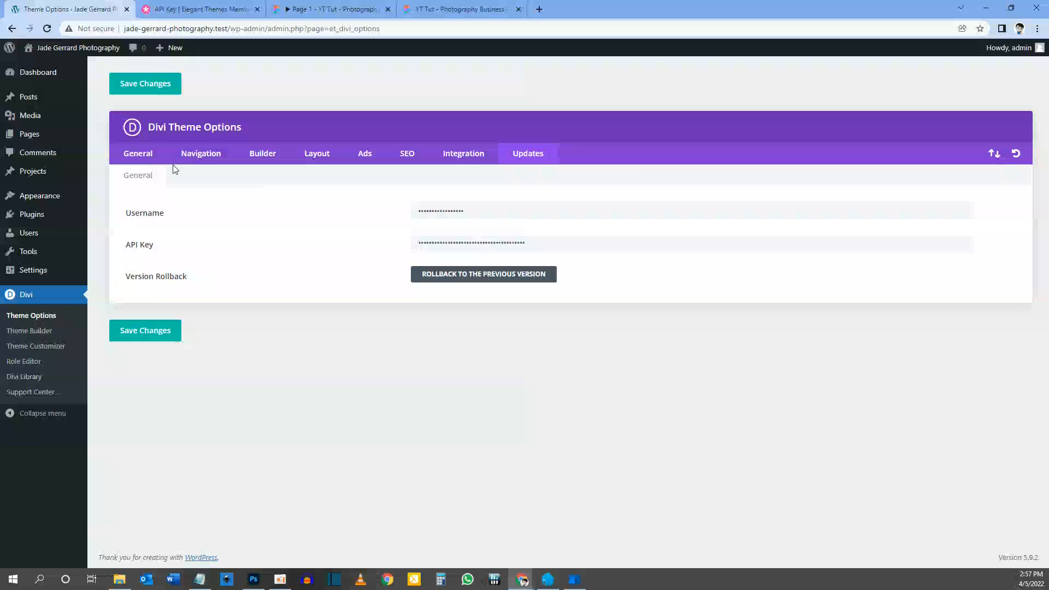
# Open the General settings in the Divi Theme Options and disable the Fixed Navigation Bar
pyautogui.click(137, 162)
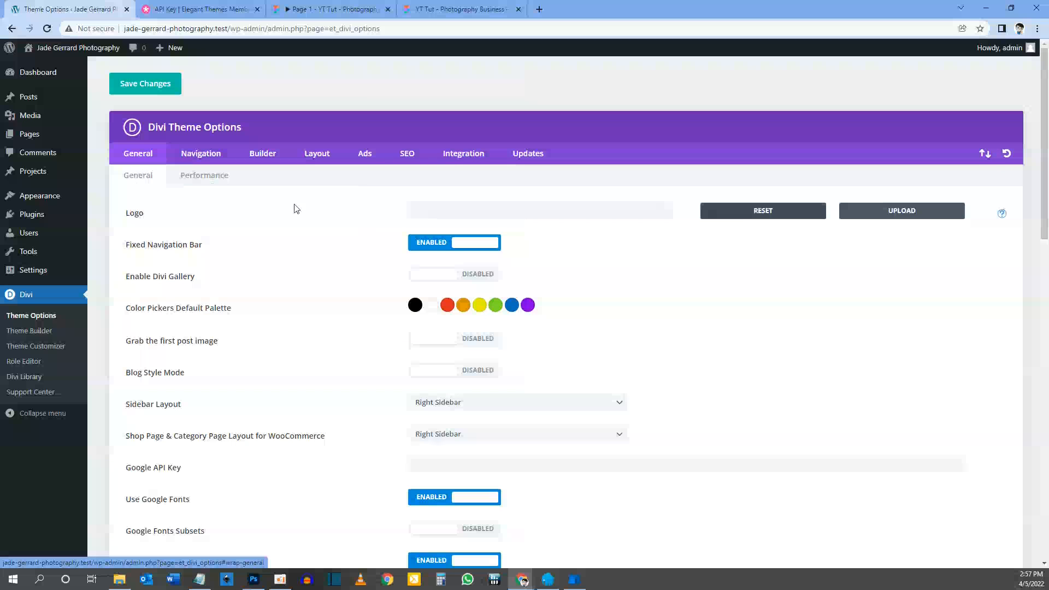
pyautogui.click(442, 209)
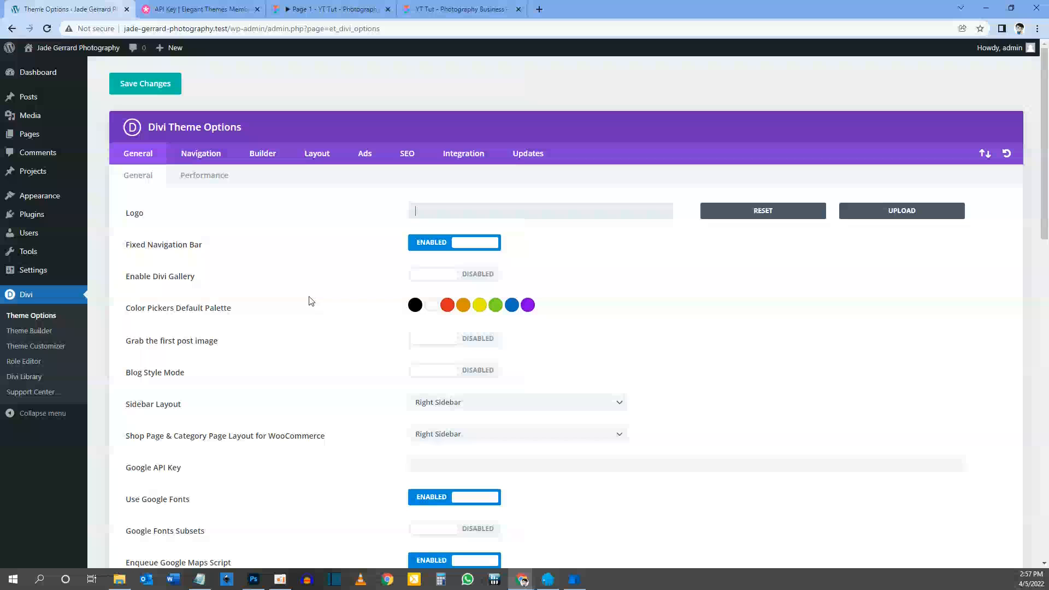
pyautogui.moveTo(128, 245); pyautogui.dragTo(205, 244)
pyautogui.click(313, 257)
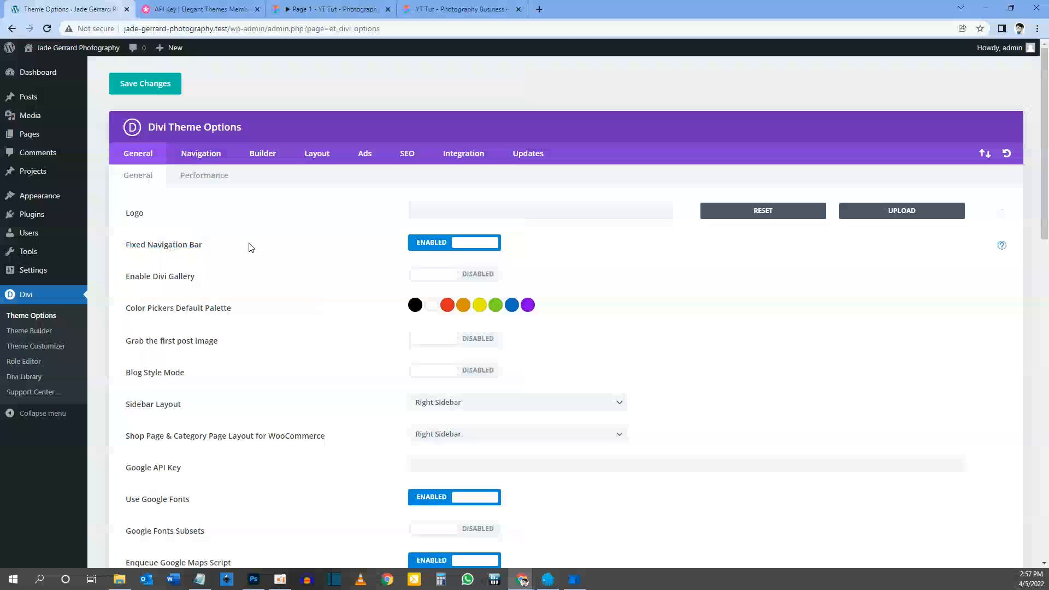
pyautogui.click(473, 245)
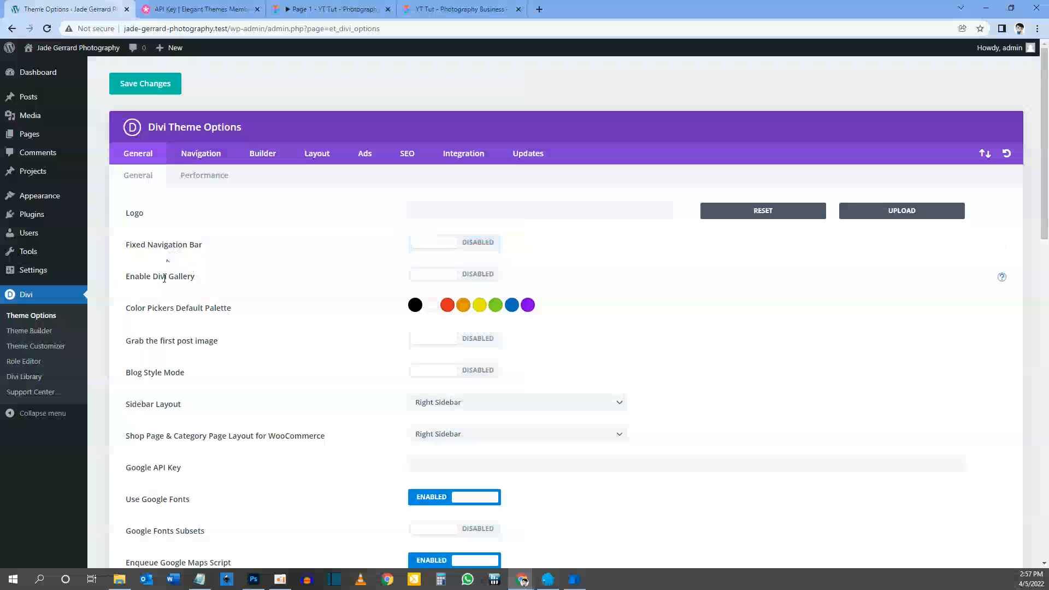
# Set the first colour of the Color Pickers Default Palette to the copied value #ff006e
pyautogui.scroll(-2, 408, 276)
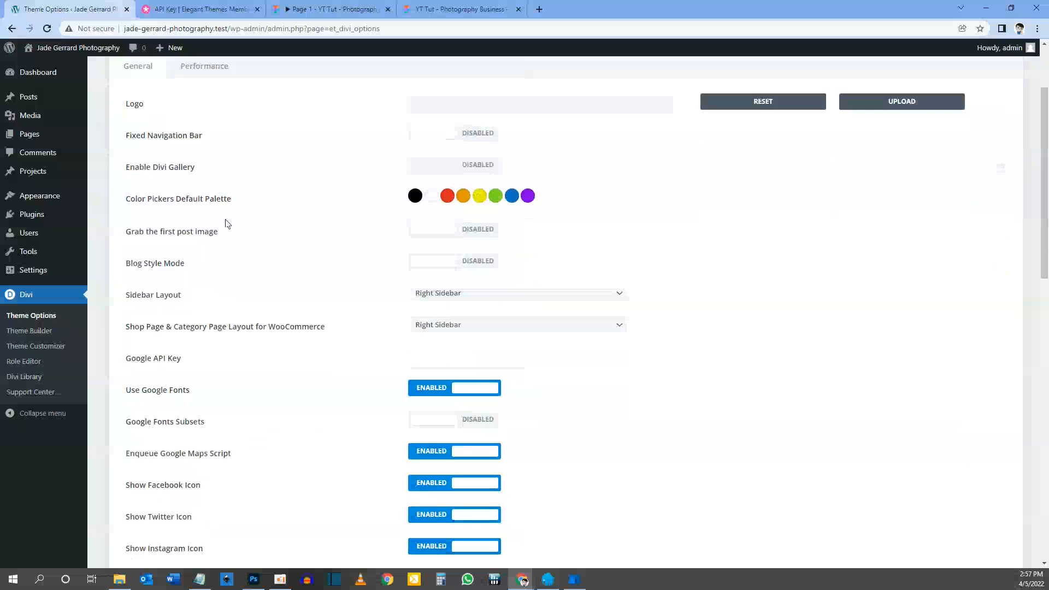
pyautogui.moveTo(138, 200); pyautogui.dragTo(339, 219)
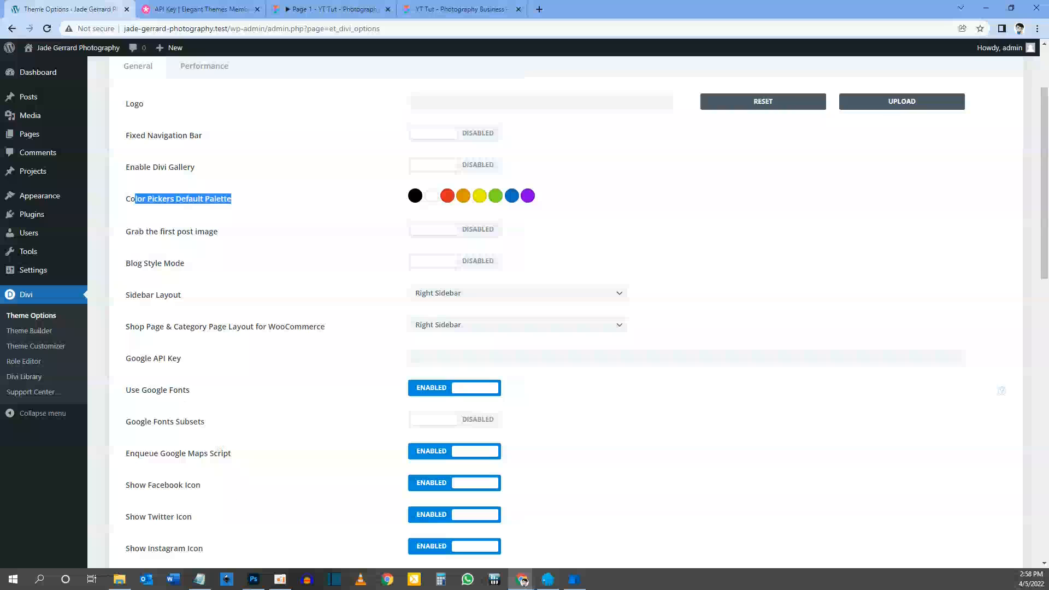
pyautogui.hotkey('alt', 'Tab')
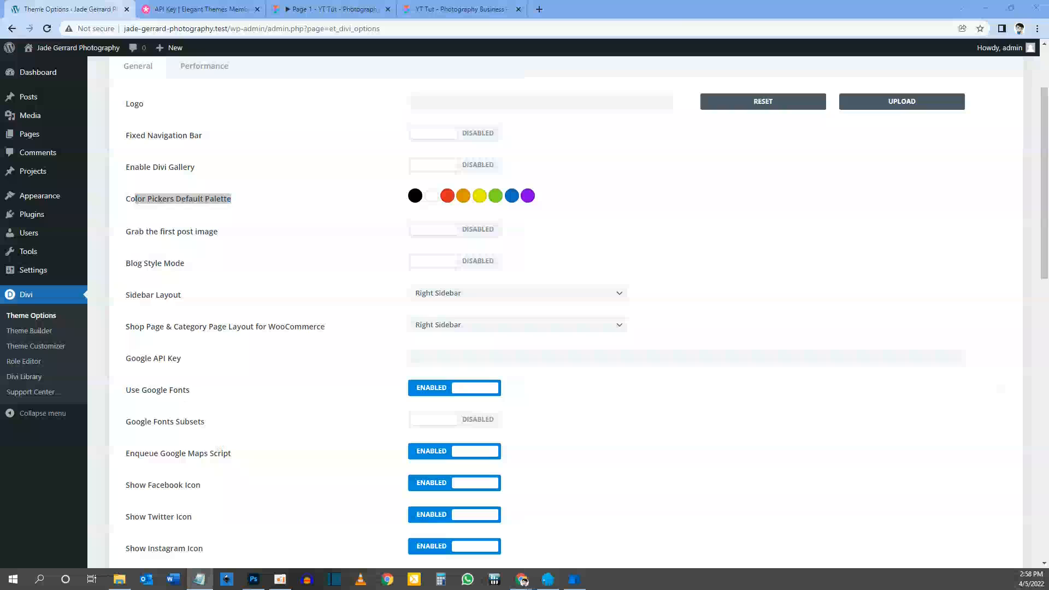
pyautogui.click(453, 201)
pyautogui.moveTo(441, 219); pyautogui.dragTo(406, 224)
pyautogui.hotkey('ctrl', 'v')
pyautogui.press('Return')
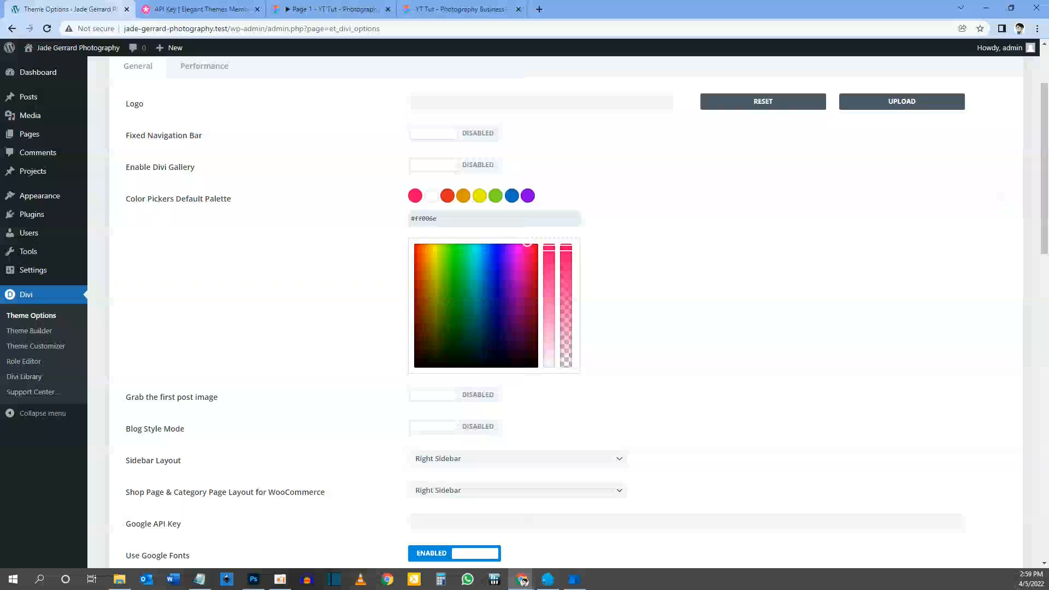
# Set the second colour of the default palette to #050505
pyautogui.hotkey('alt', 'Tab')
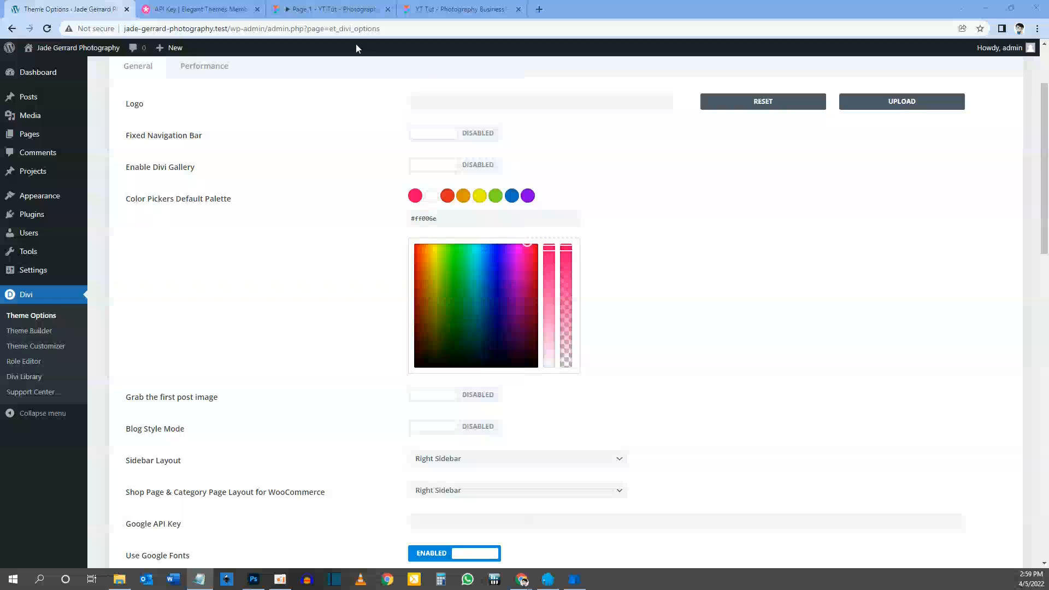
pyautogui.click(432, 198)
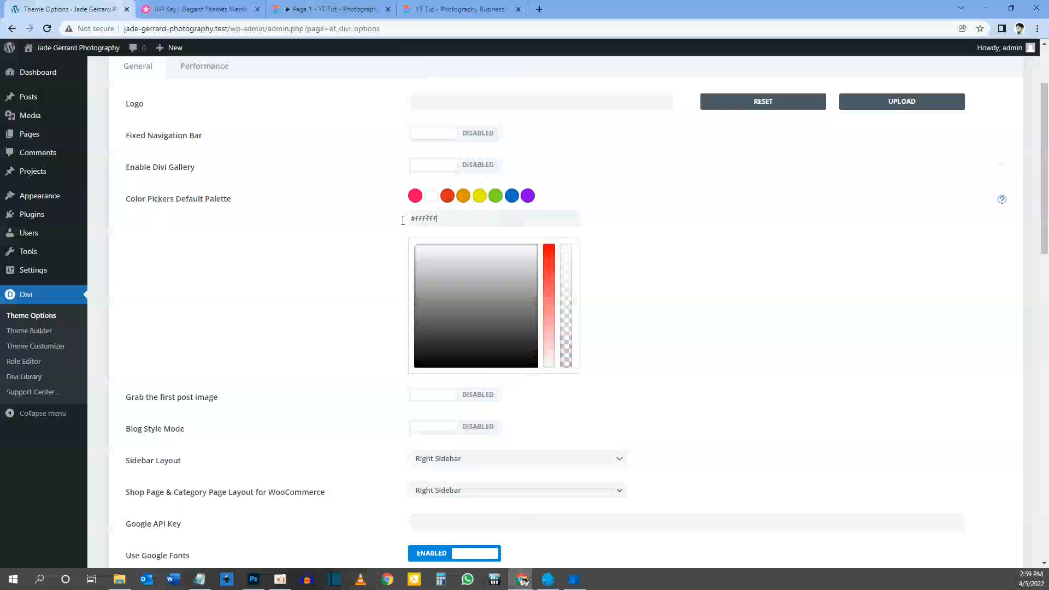
pyautogui.moveTo(403, 220); pyautogui.dragTo(373, 223)
pyautogui.write('#050505')
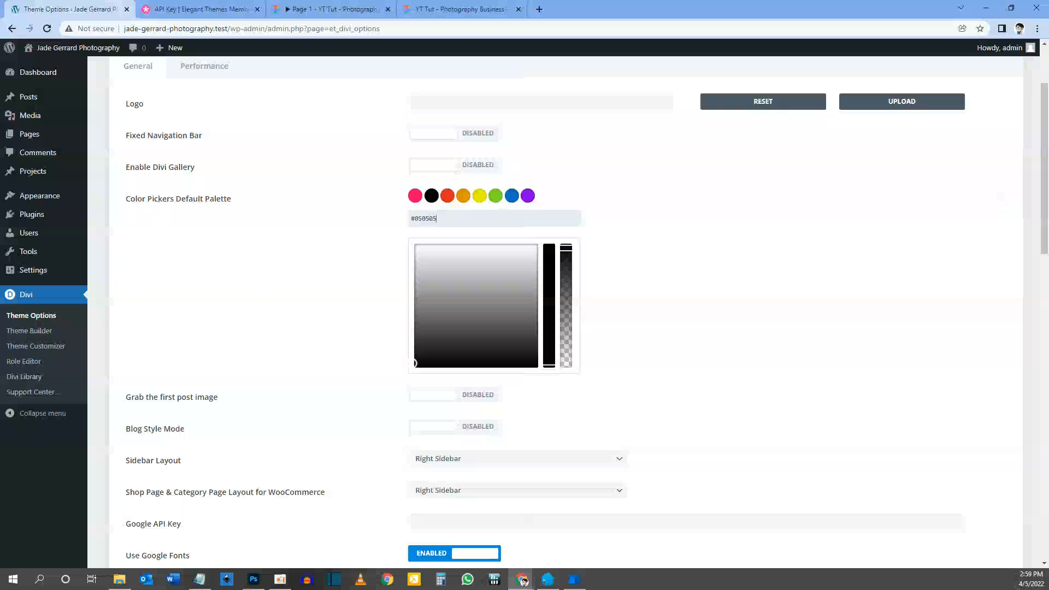
# Set the third palette colour to the copied light grey and the fourth to #3c91e6
pyautogui.click(448, 196)
pyautogui.hotkey('ctrl', 'v')
pyautogui.moveTo(440, 220); pyautogui.dragTo(348, 228)
pyautogui.click(463, 197)
pyautogui.hotkey('ctrl', 'v')
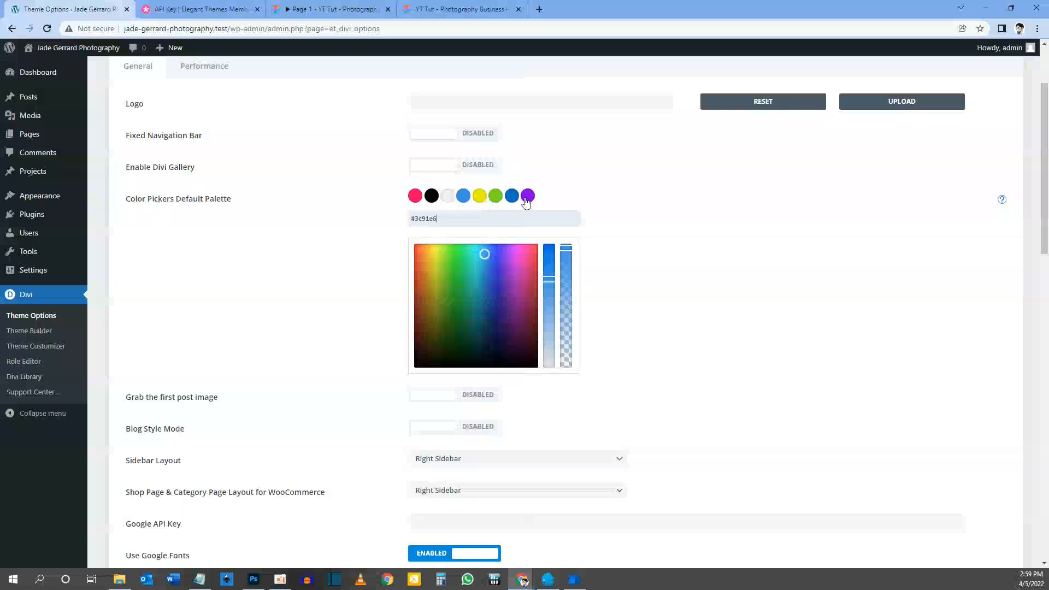
# Disable Enqueue Google Maps Script and the Facebook, Twitter, Instagram and RSS icons in the General settings
pyautogui.scroll(-3, 337, 248)
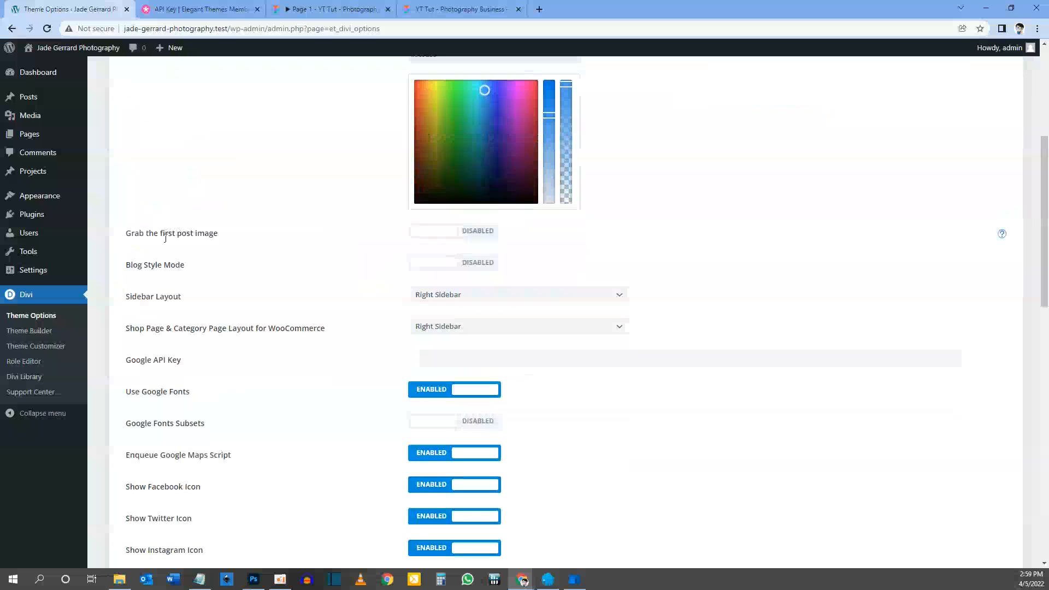
pyautogui.scroll(-1, 256, 312)
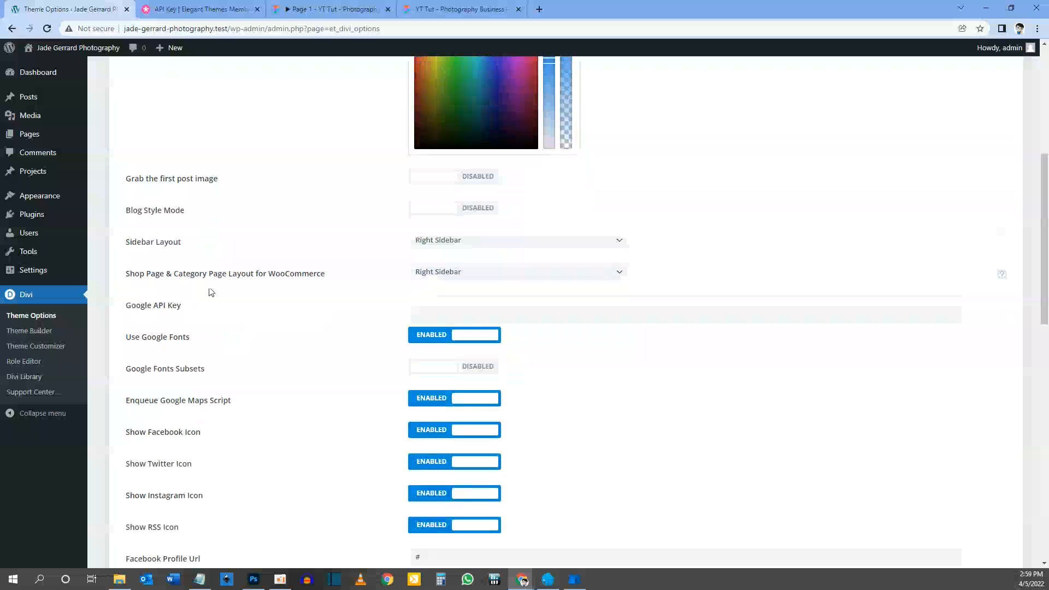
pyautogui.scroll(-1, 253, 302)
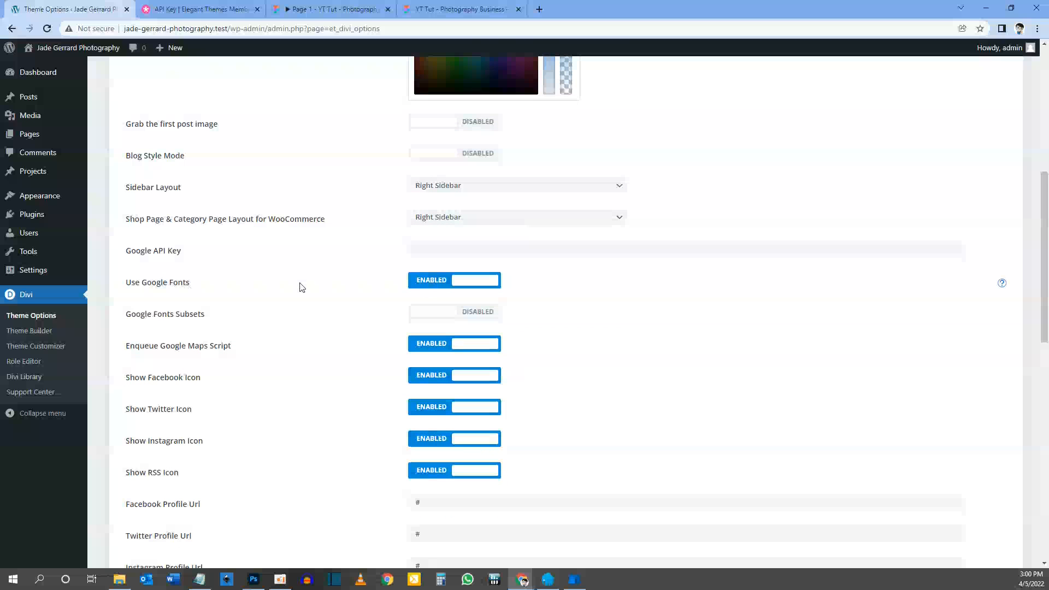
pyautogui.scroll(-1, 300, 287)
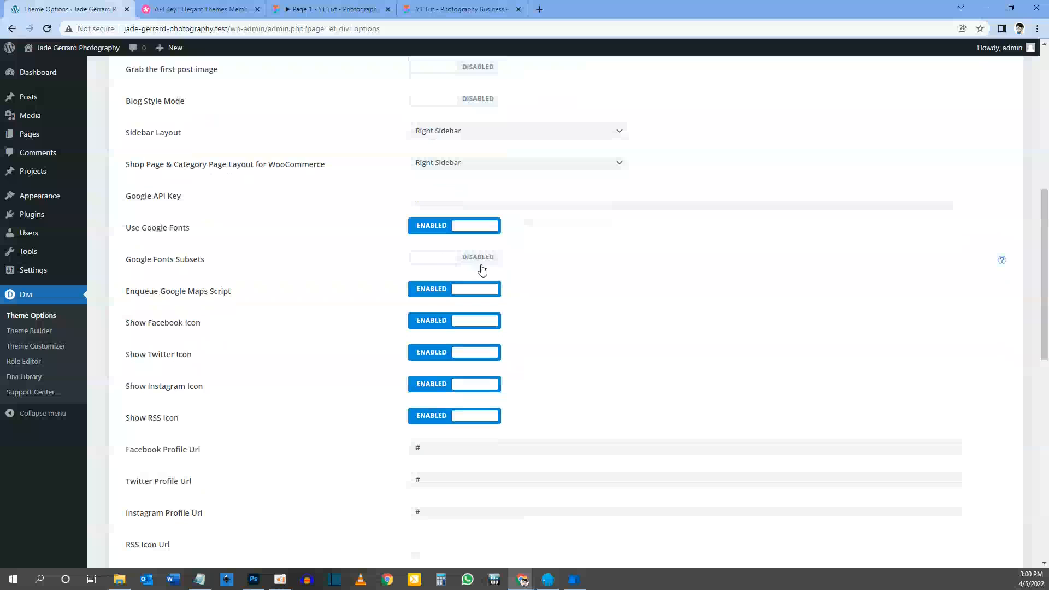
pyautogui.scroll(-1, 263, 279)
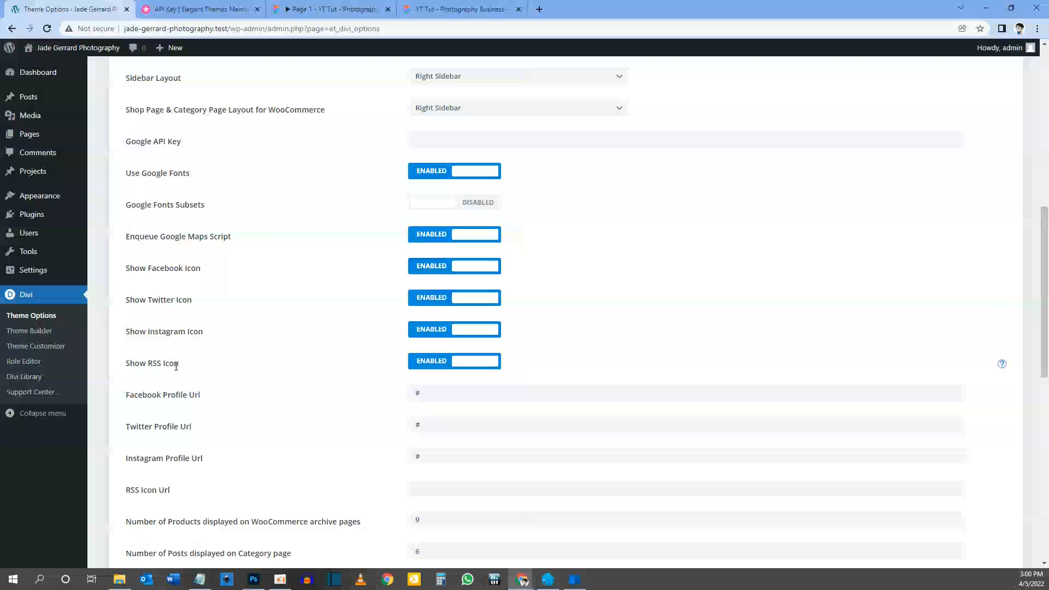
pyautogui.click(463, 238)
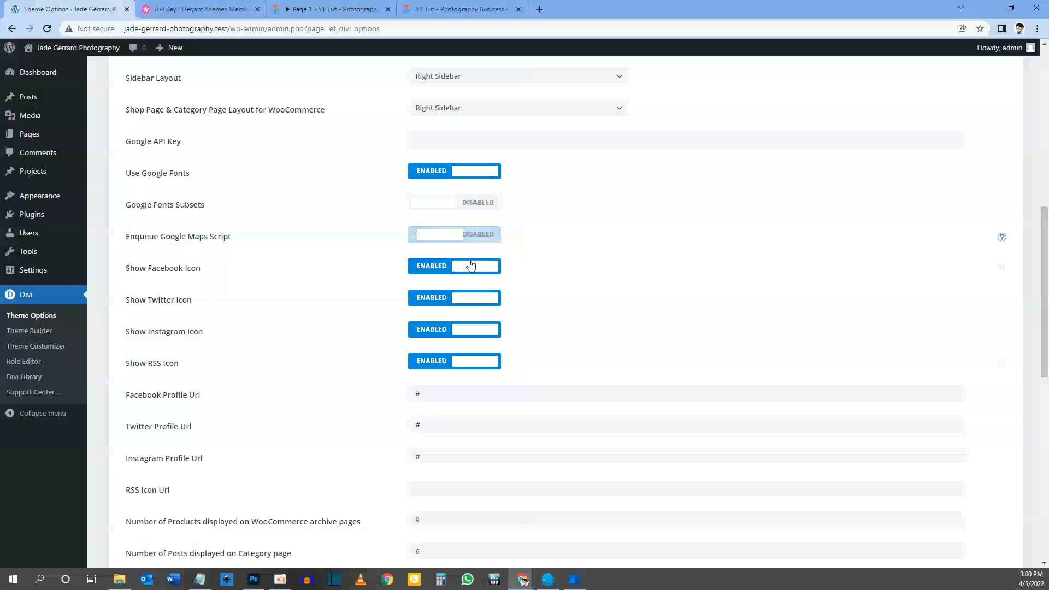
pyautogui.click(469, 270)
pyautogui.click(469, 300)
pyautogui.click(472, 333)
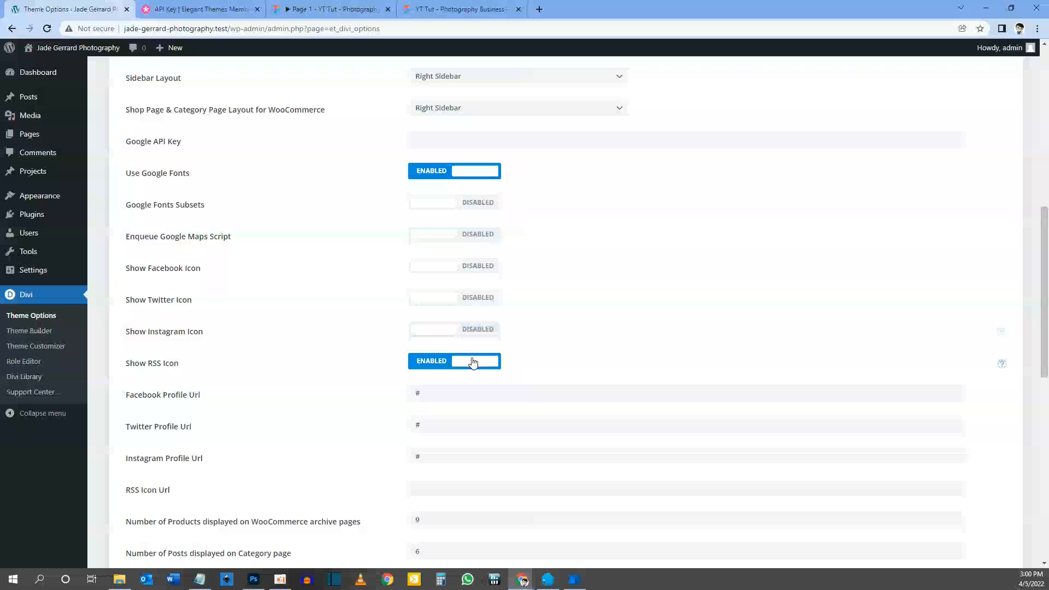
pyautogui.click(473, 361)
# Enable the Back To Top Button in the General settings and save the theme options
pyautogui.scroll(-3, 365, 308)
pyautogui.scroll(-5, 369, 305)
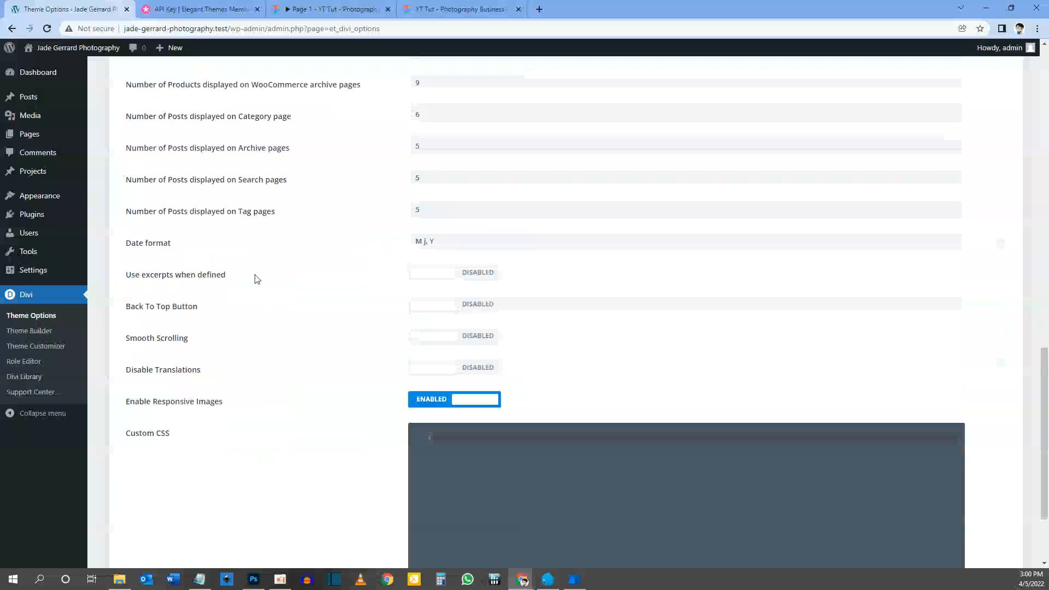
pyautogui.scroll(-1, 194, 402)
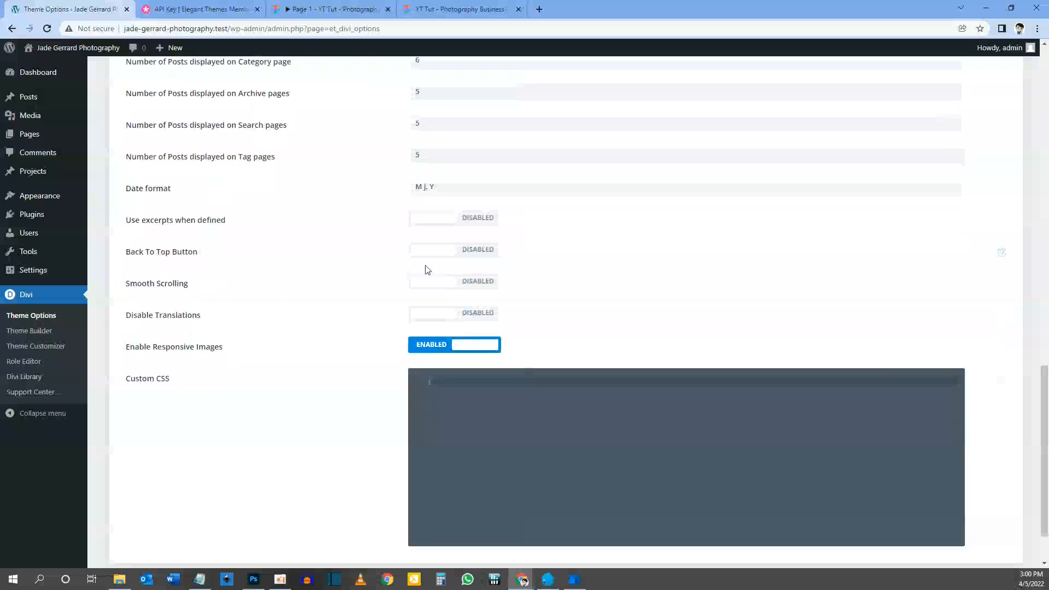
pyautogui.click(445, 252)
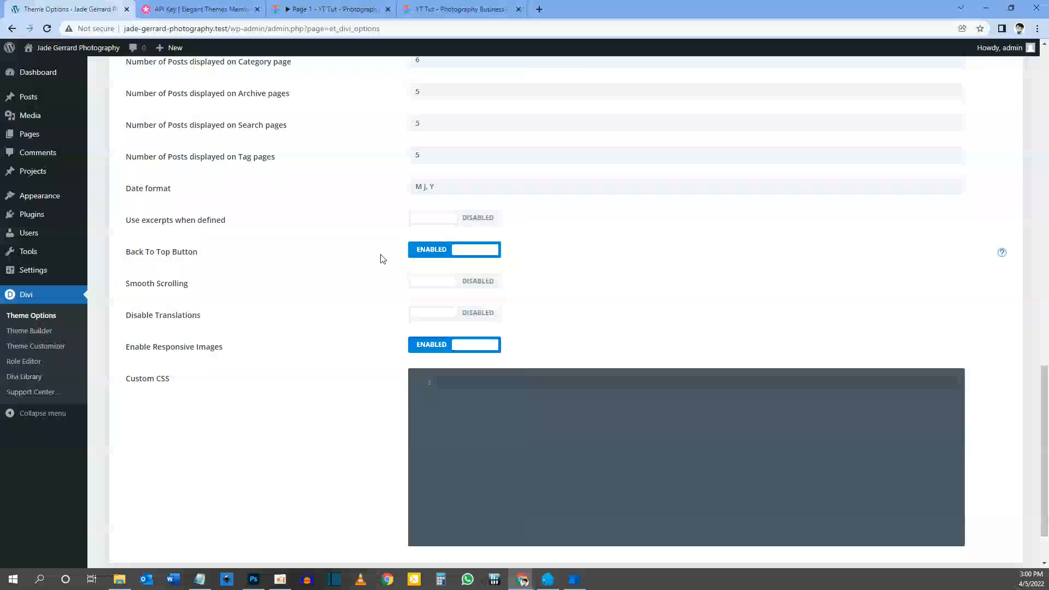
pyautogui.scroll(-2, 371, 265)
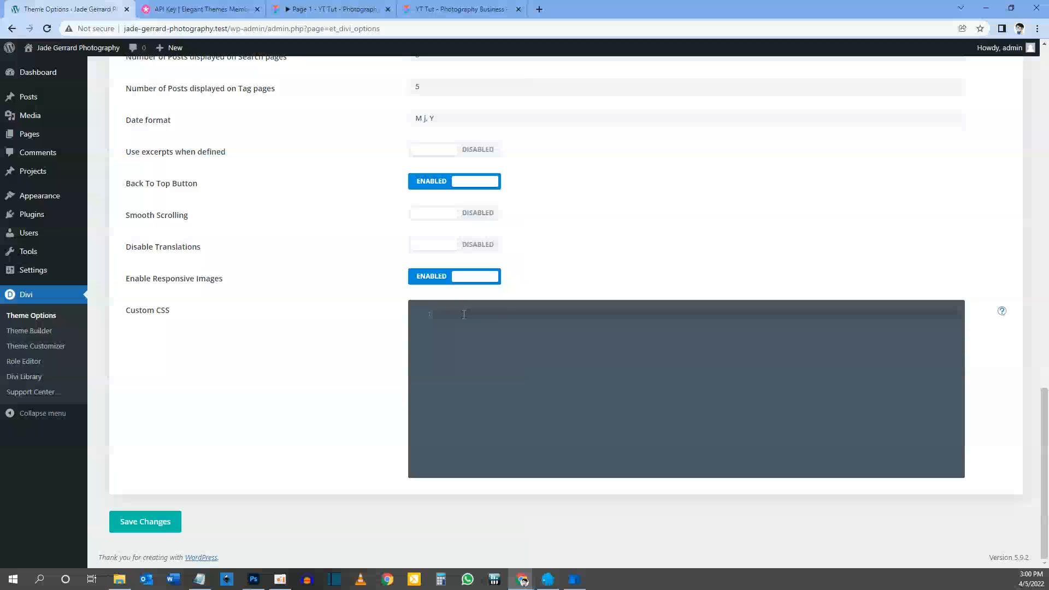
pyautogui.click(164, 524)
# Open the Site Identity section of the Theme Customizer's General Settings and start selecting a site icon
pyautogui.scroll(19, 317, 391)
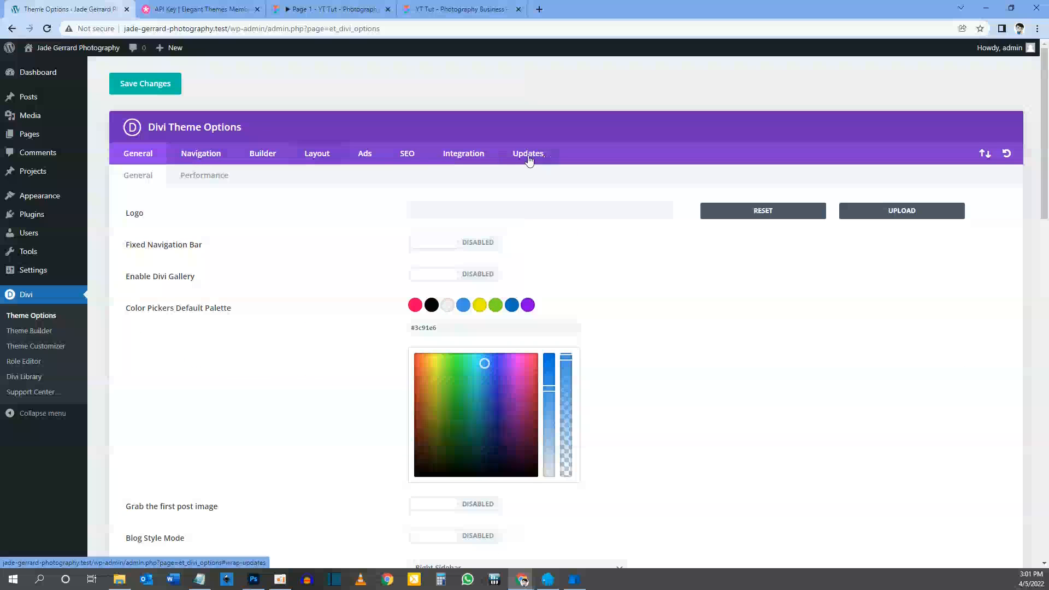
pyautogui.scroll(-15, 232, 209)
pyautogui.scroll(-3, 232, 207)
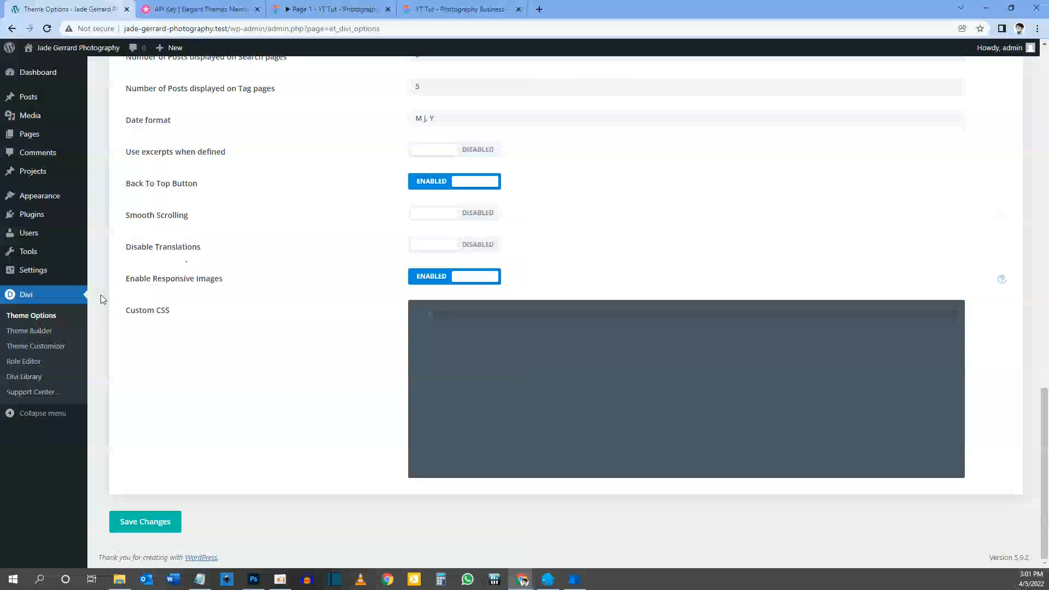
pyautogui.click(44, 352)
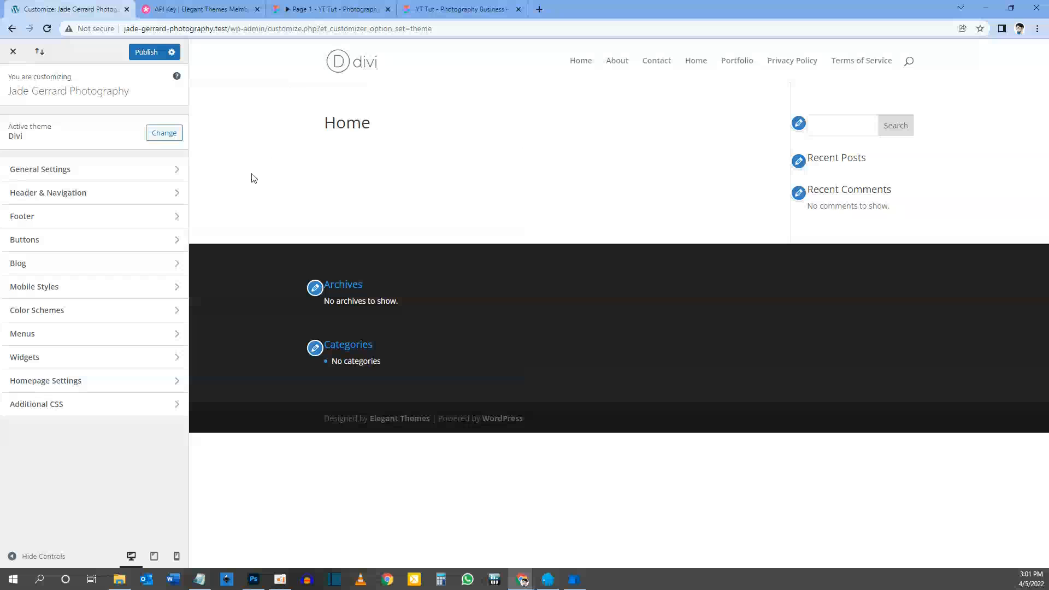
pyautogui.click(52, 171)
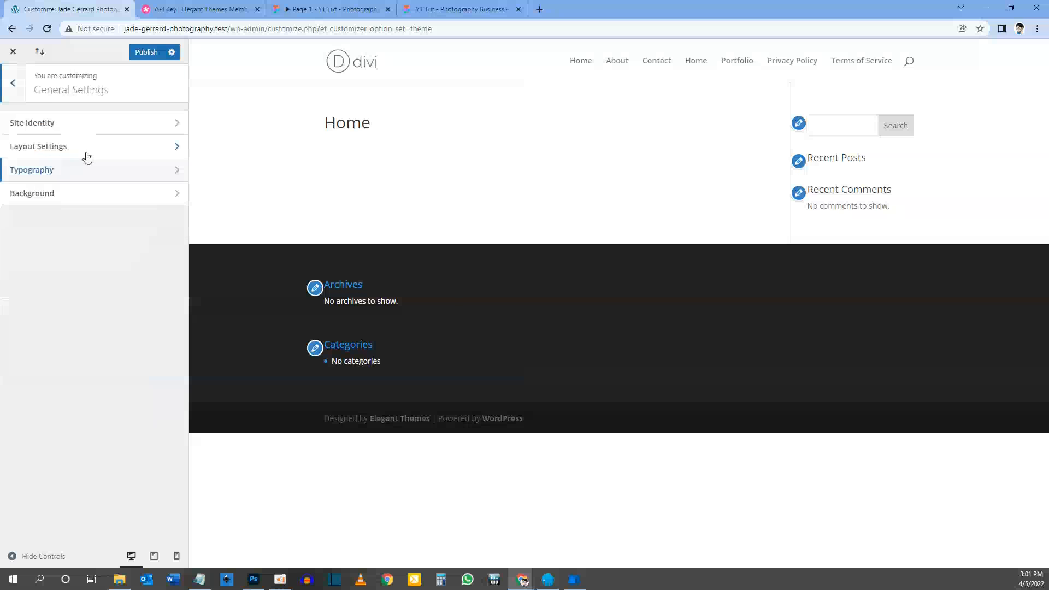
pyautogui.click(50, 126)
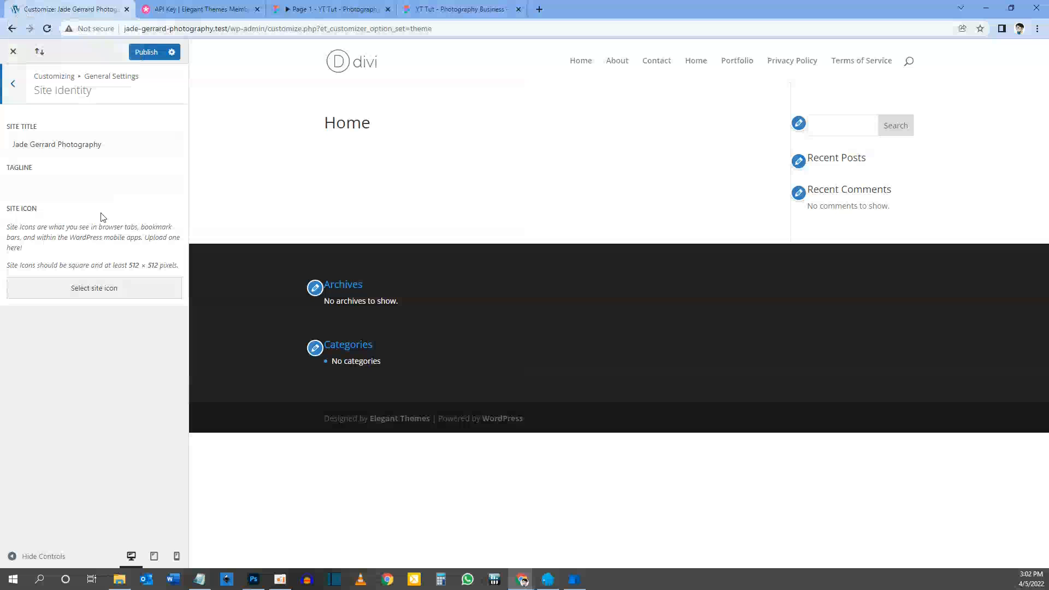
pyautogui.click(95, 295)
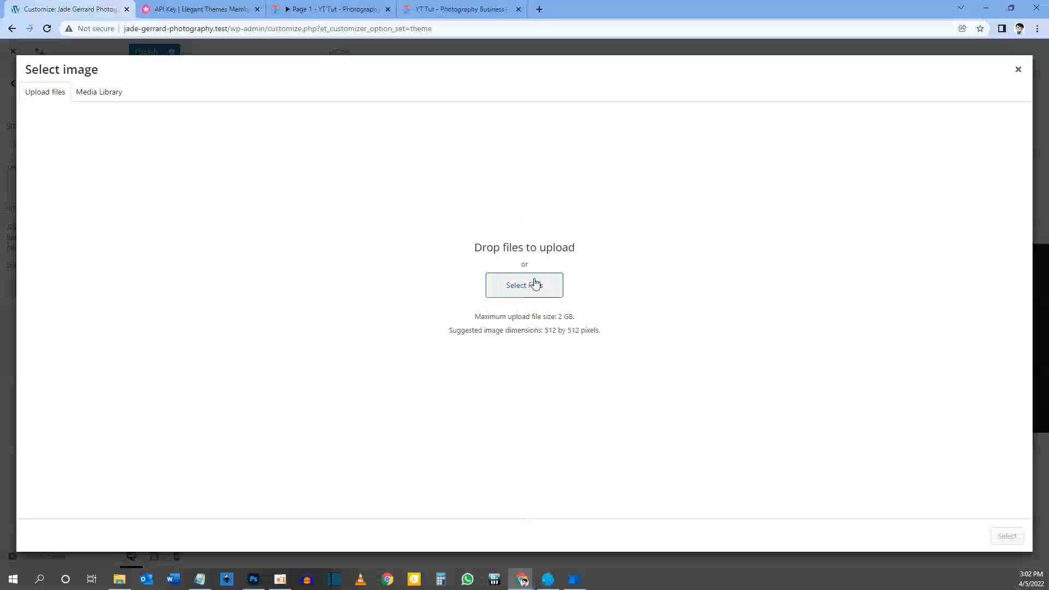
# Check the suggested image dimensions for the site icon in the image selection dialog
pyautogui.moveTo(448, 331); pyautogui.dragTo(586, 343)
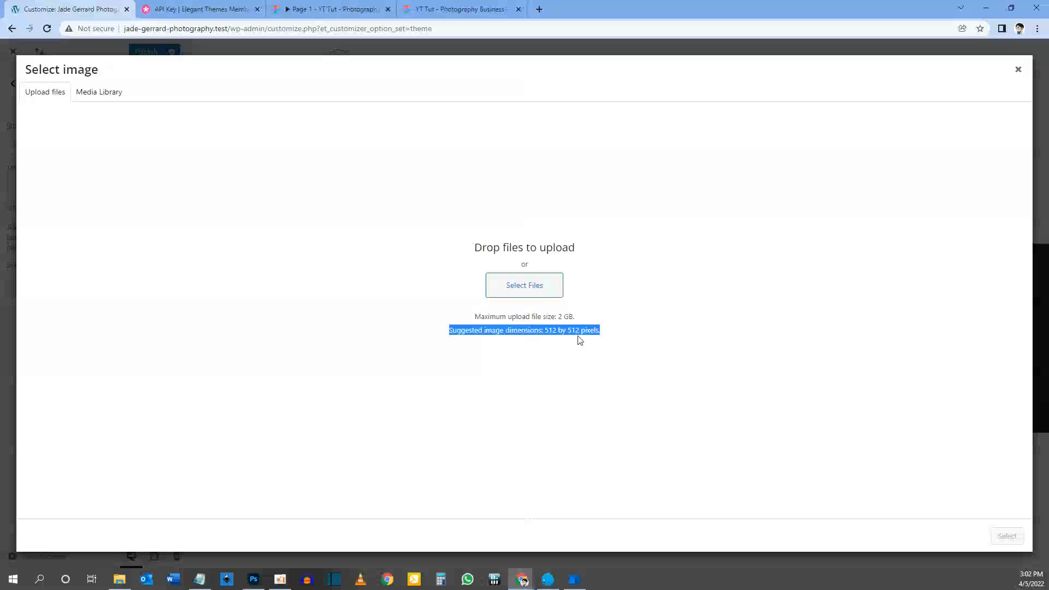
pyautogui.click(627, 333)
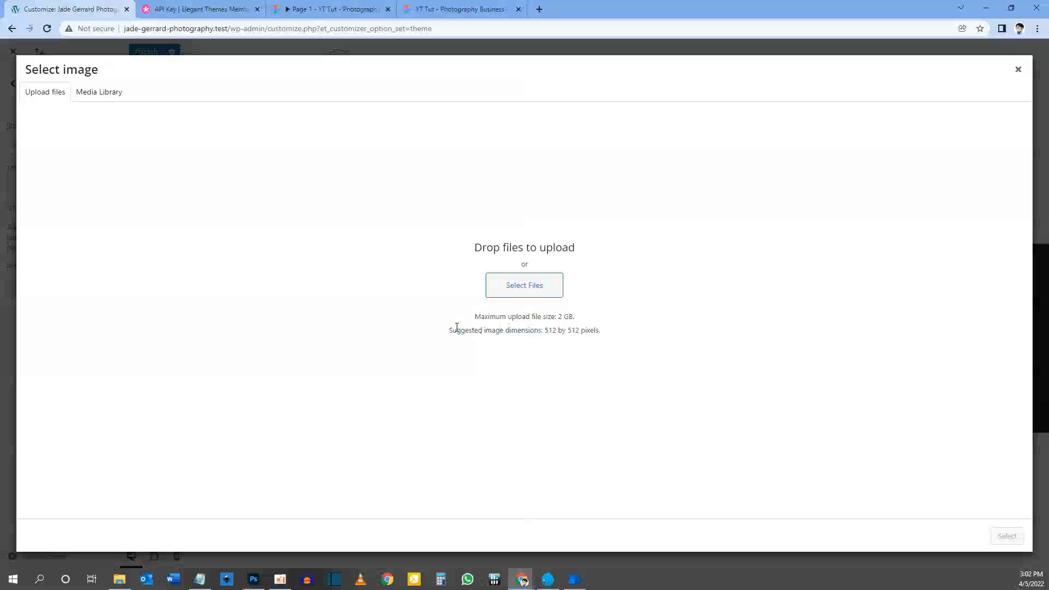
pyautogui.moveTo(450, 331); pyautogui.dragTo(631, 335)
pyautogui.click(596, 330)
pyautogui.moveTo(448, 335); pyautogui.dragTo(624, 335)
pyautogui.click(627, 335)
pyautogui.moveTo(545, 332); pyautogui.dragTo(587, 331)
pyautogui.click(618, 333)
# Upload jade-gerrard-photography-favicon.png from the file explorer and select it as the site icon
pyautogui.hotkey('alt', 'Tab')
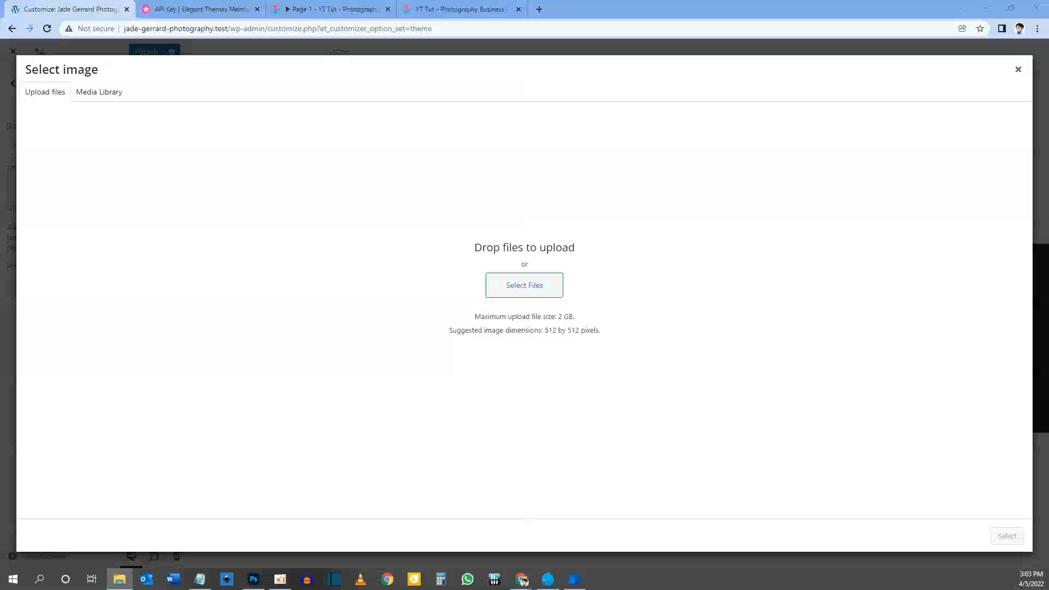
pyautogui.moveTo(0, 230); pyautogui.dragTo(472, 260)
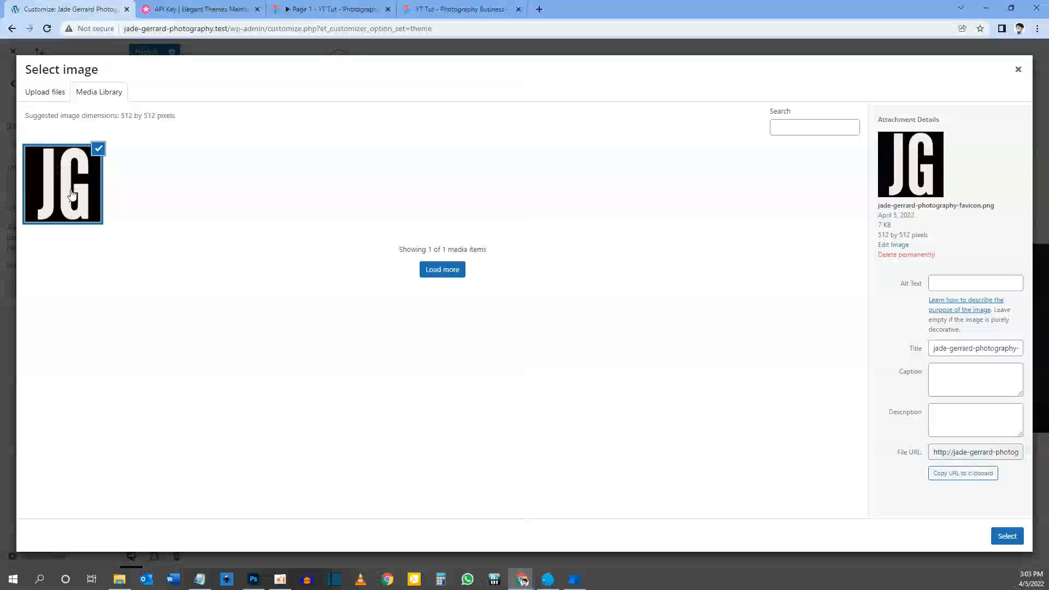
pyautogui.click(1006, 537)
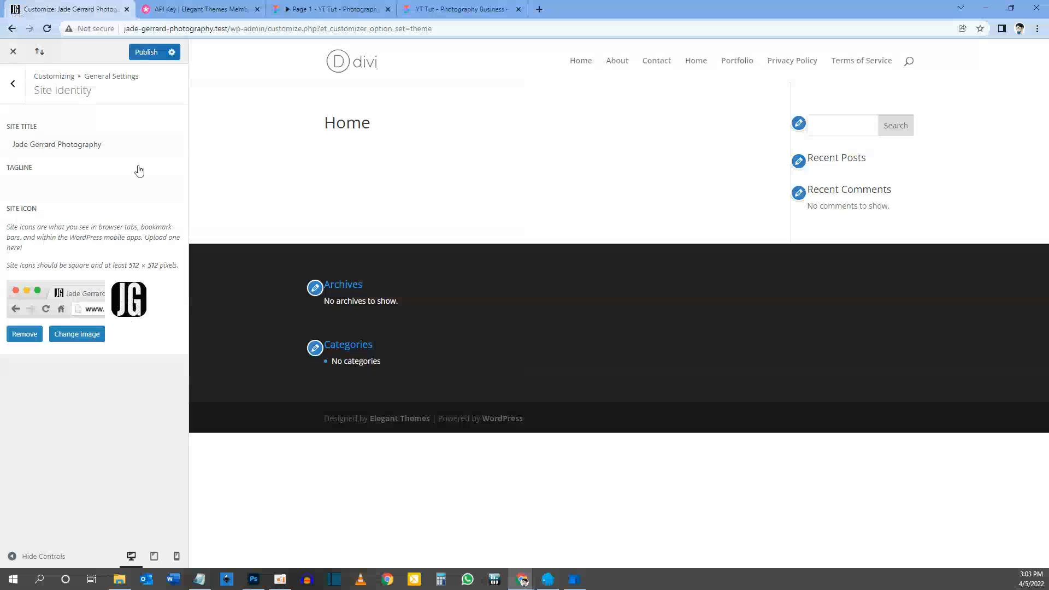
# Open the Typography section of the General Settings and look through its text and font options
pyautogui.click(13, 84)
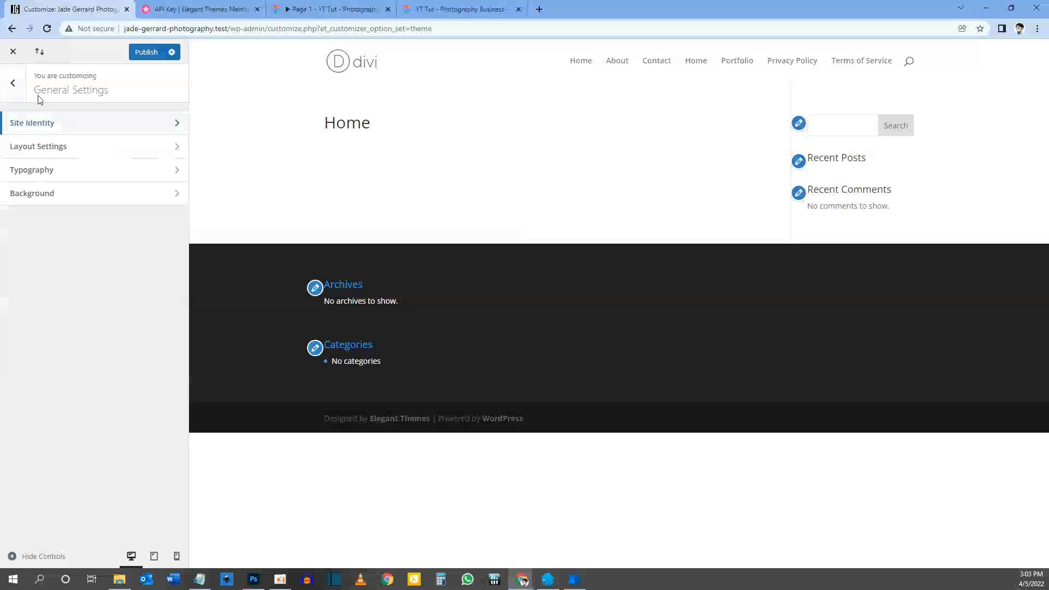
pyautogui.click(47, 170)
pyautogui.scroll(-1, 94, 284)
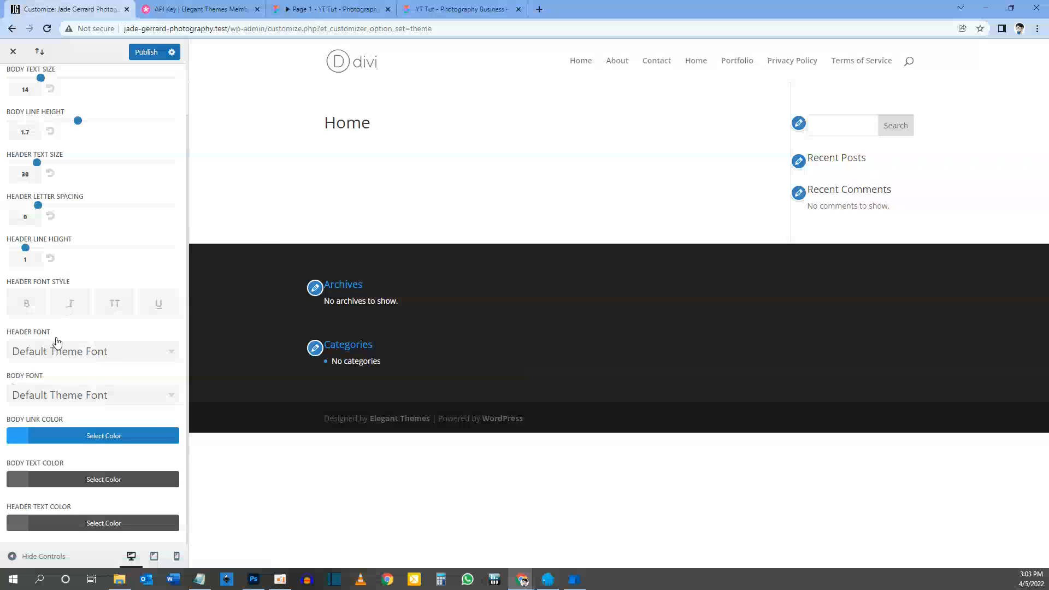
pyautogui.scroll(1, 77, 162)
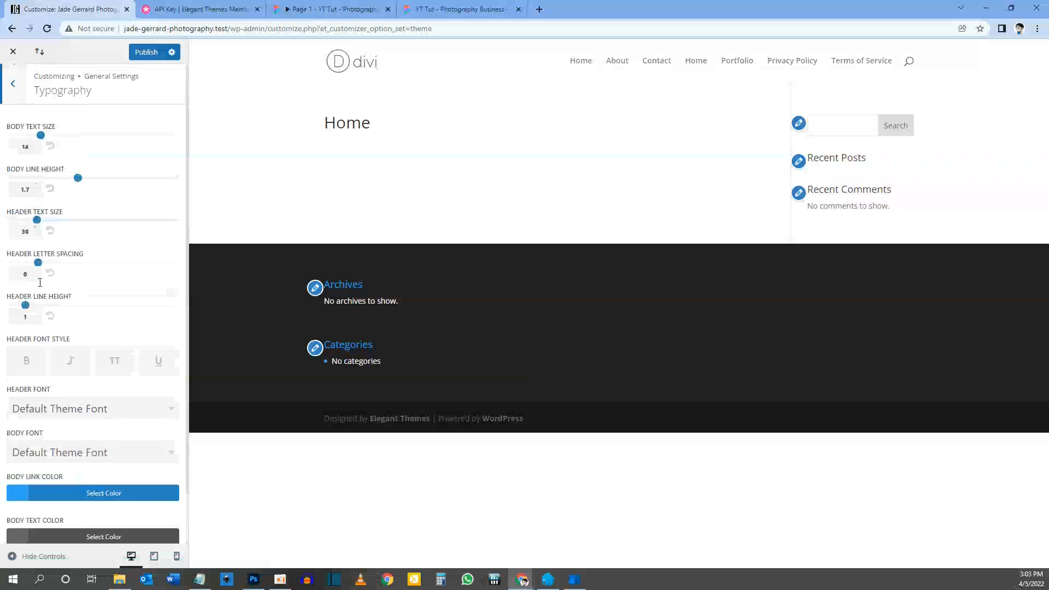
pyautogui.scroll(-1, 99, 361)
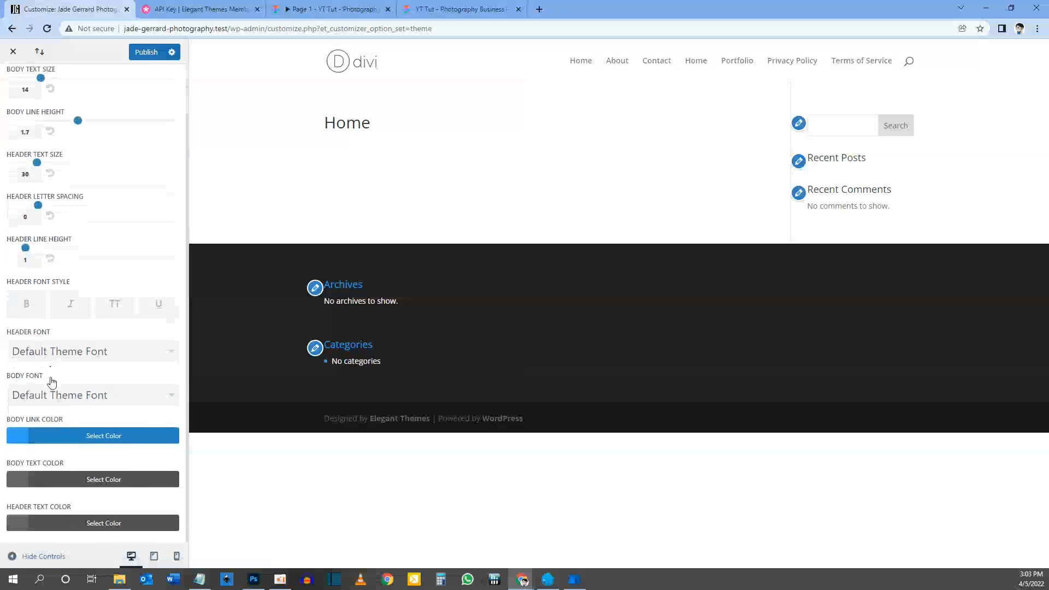
# Set the header font to Pathway Gothic One
pyautogui.click(82, 355)
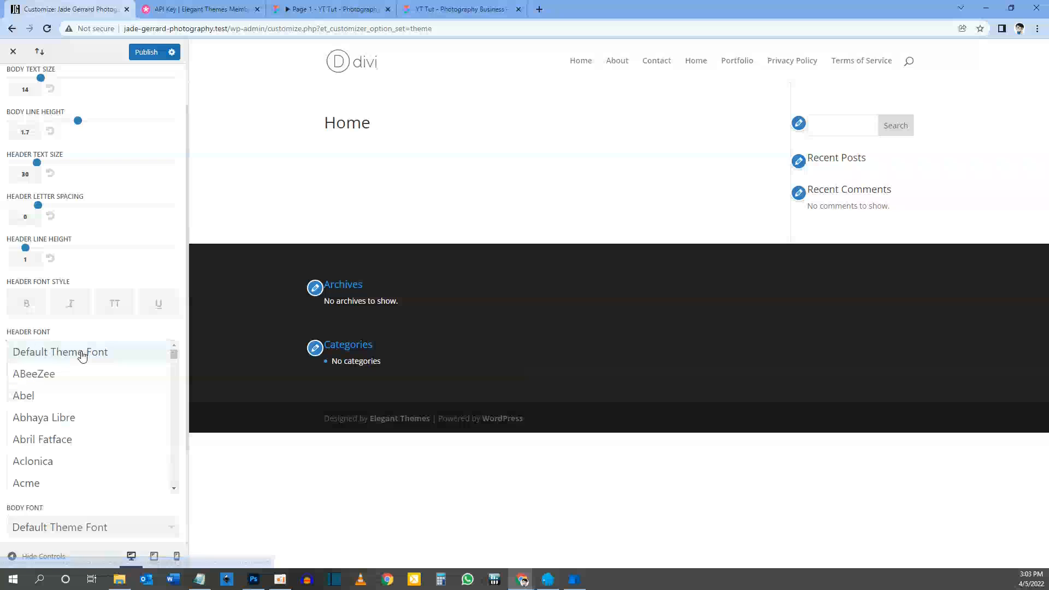
pyautogui.moveTo(173, 352); pyautogui.dragTo(178, 425)
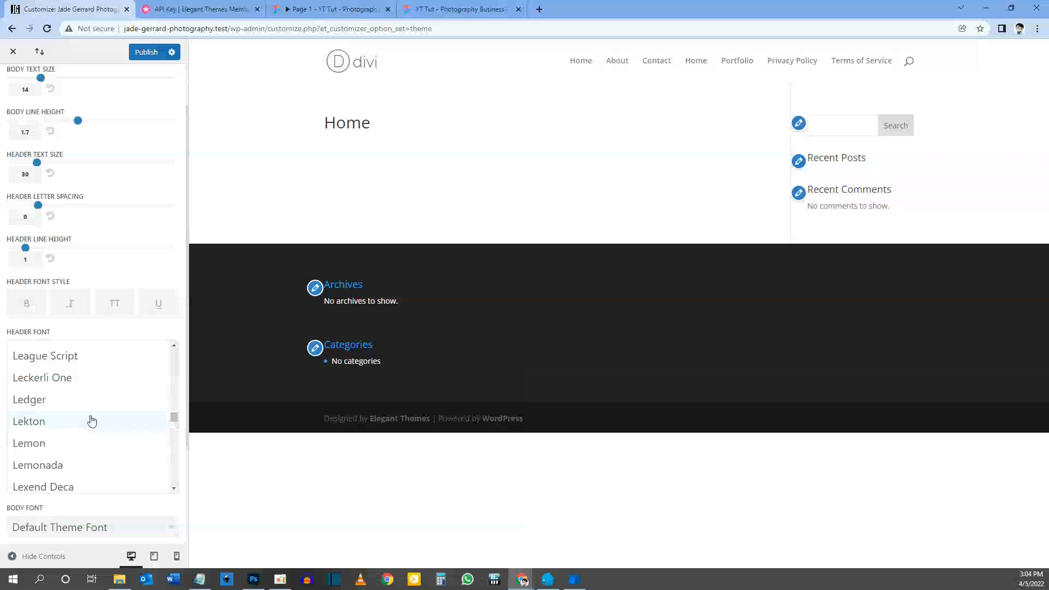
pyautogui.scroll(1, 91, 421)
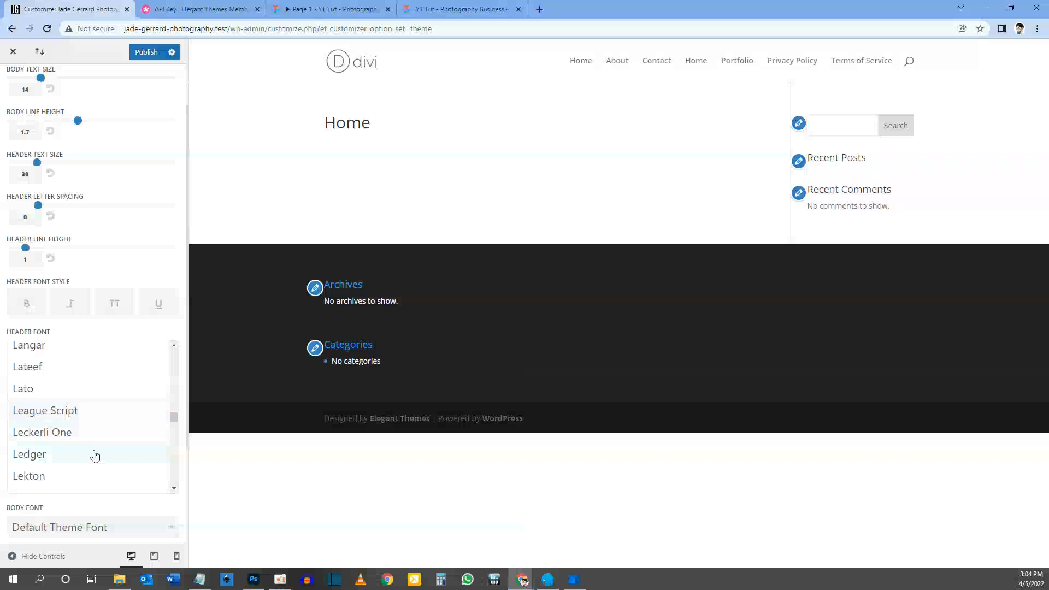
pyautogui.scroll(20, 94, 454)
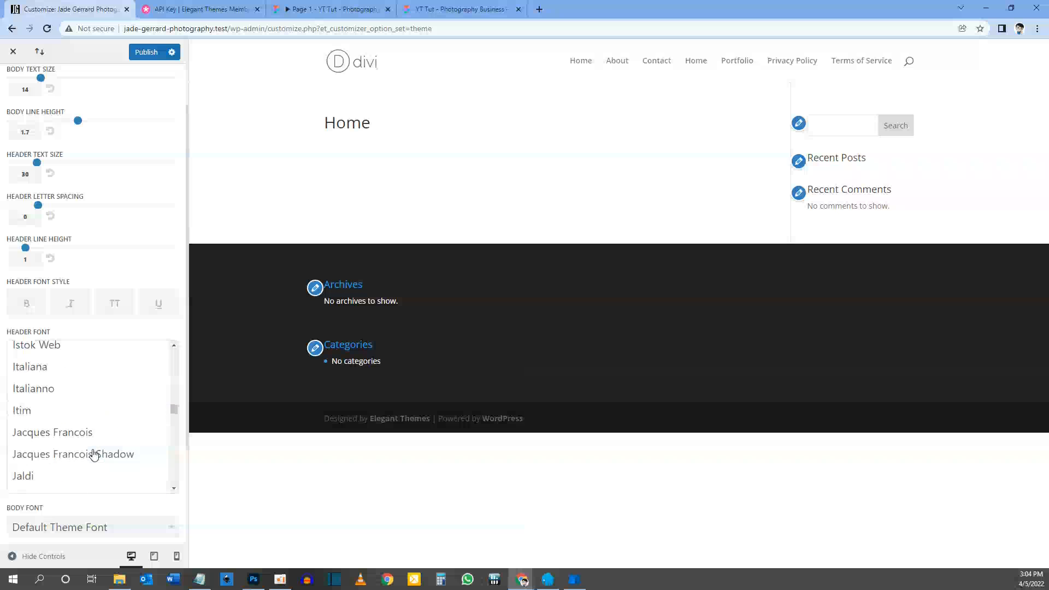
pyautogui.scroll(20, 93, 454)
pyautogui.scroll(-8, 93, 454)
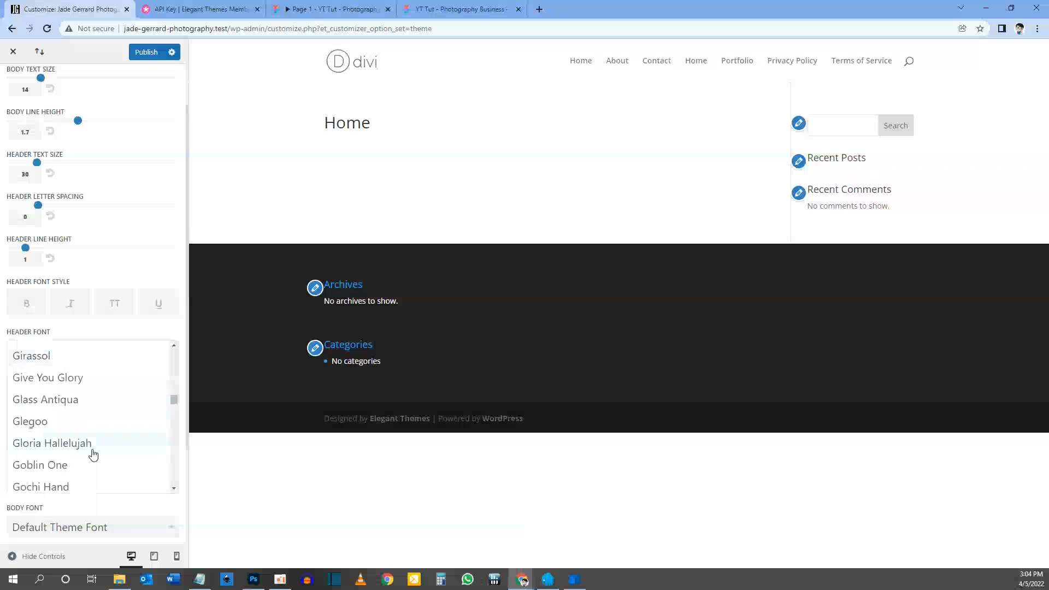
pyautogui.scroll(4, 91, 448)
pyautogui.scroll(-4, 71, 420)
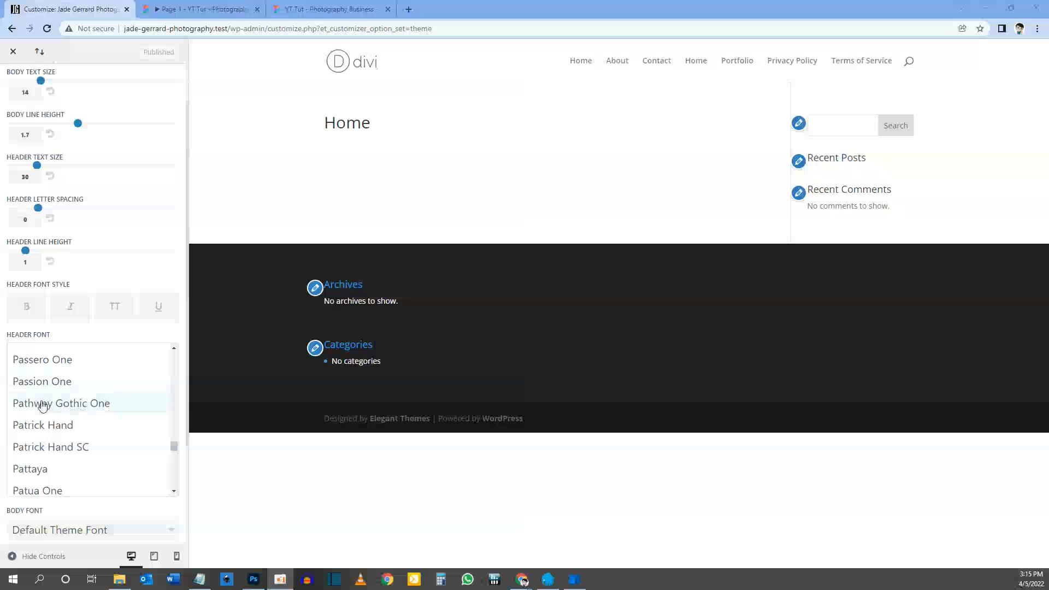
pyautogui.click(73, 408)
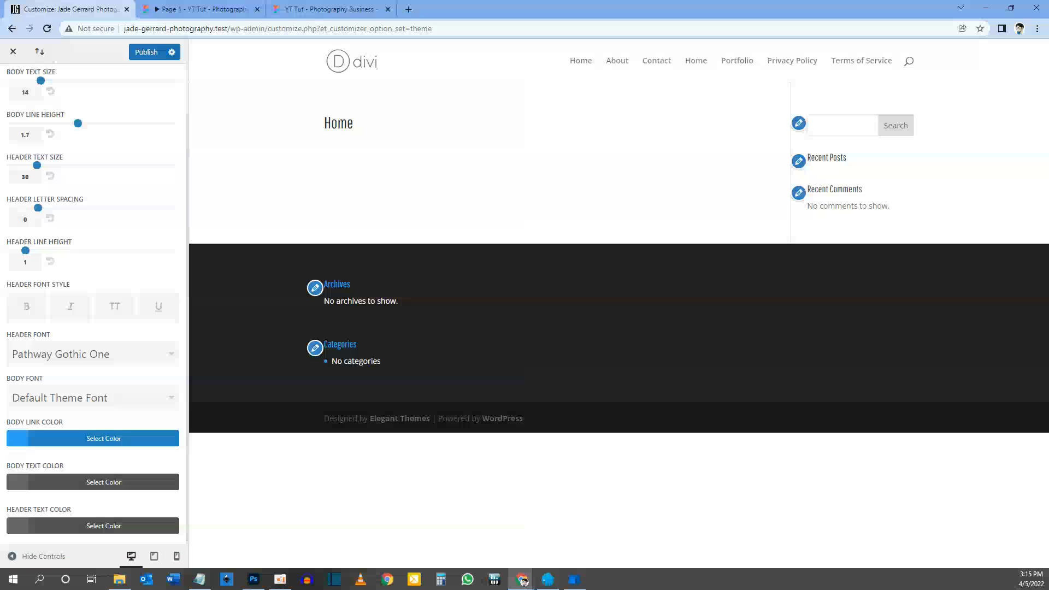
# Set the body font to Raleway
pyautogui.hotkey('alt', 'Tab')
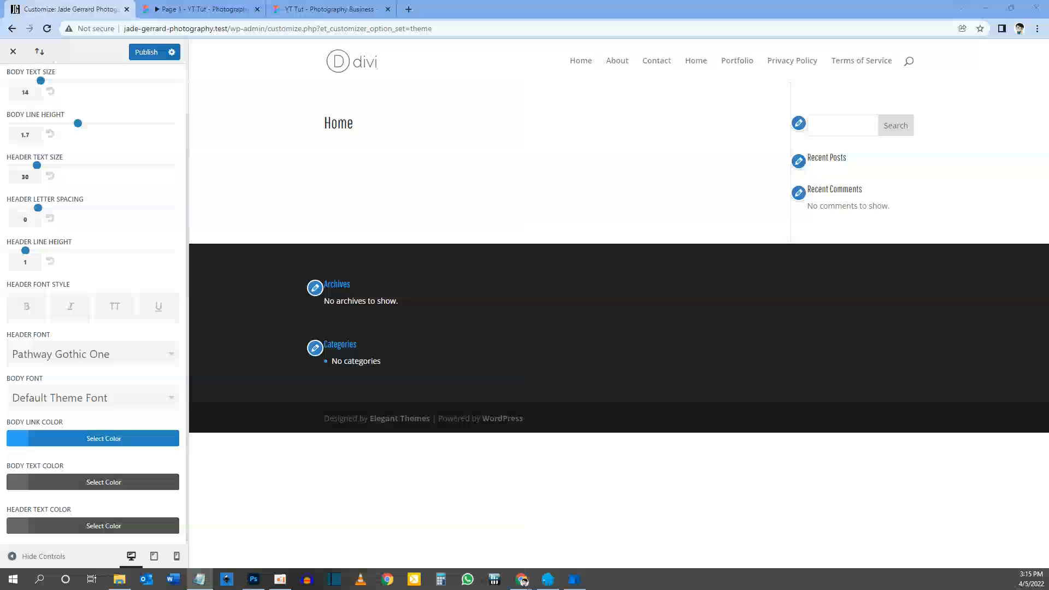
pyautogui.click(57, 398)
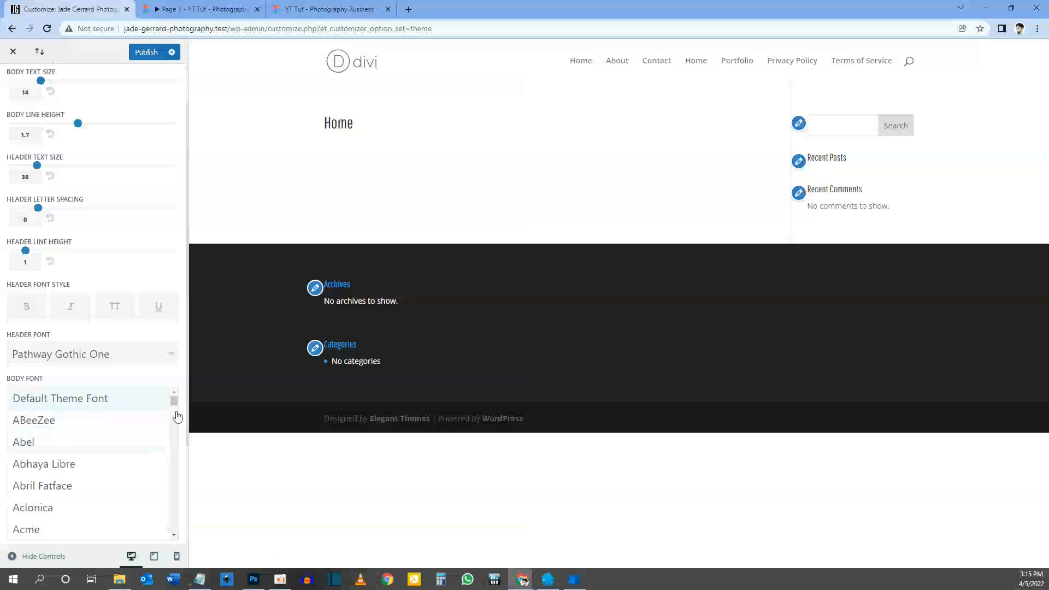
pyautogui.moveTo(175, 404); pyautogui.dragTo(175, 502)
pyautogui.scroll(-5, 136, 490)
pyautogui.scroll(6, 136, 489)
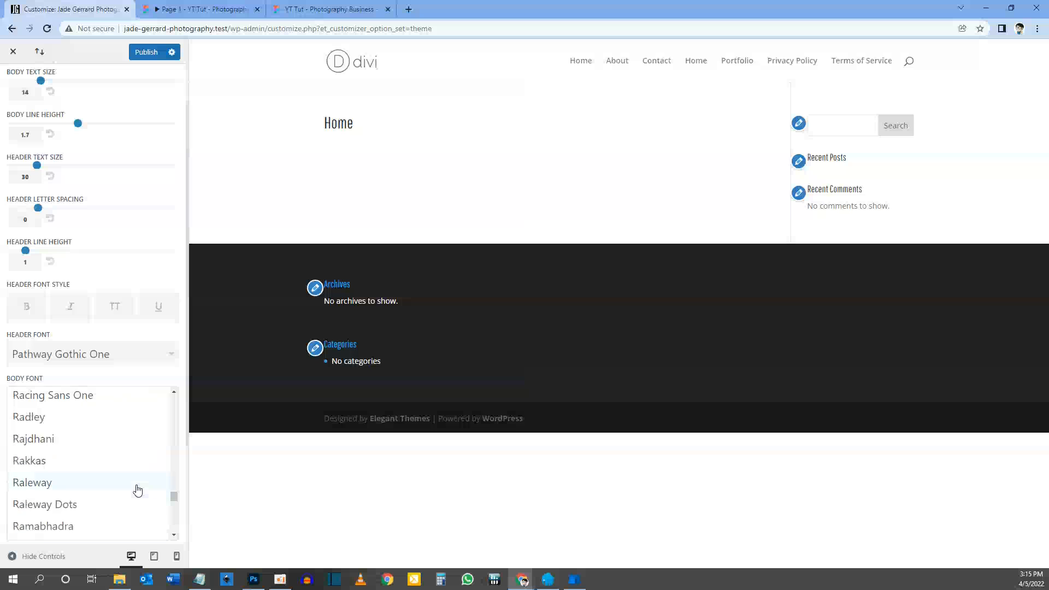
pyautogui.click(41, 485)
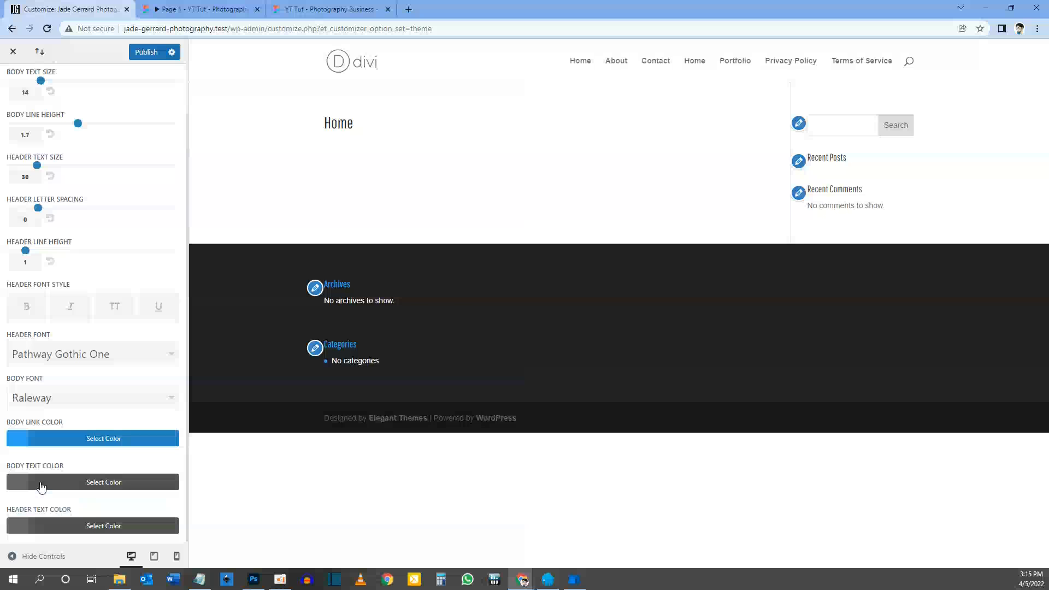
# Set the body link color to the pink palette swatch #ff006e
pyautogui.click(56, 435)
pyautogui.scroll(-3, 33, 448)
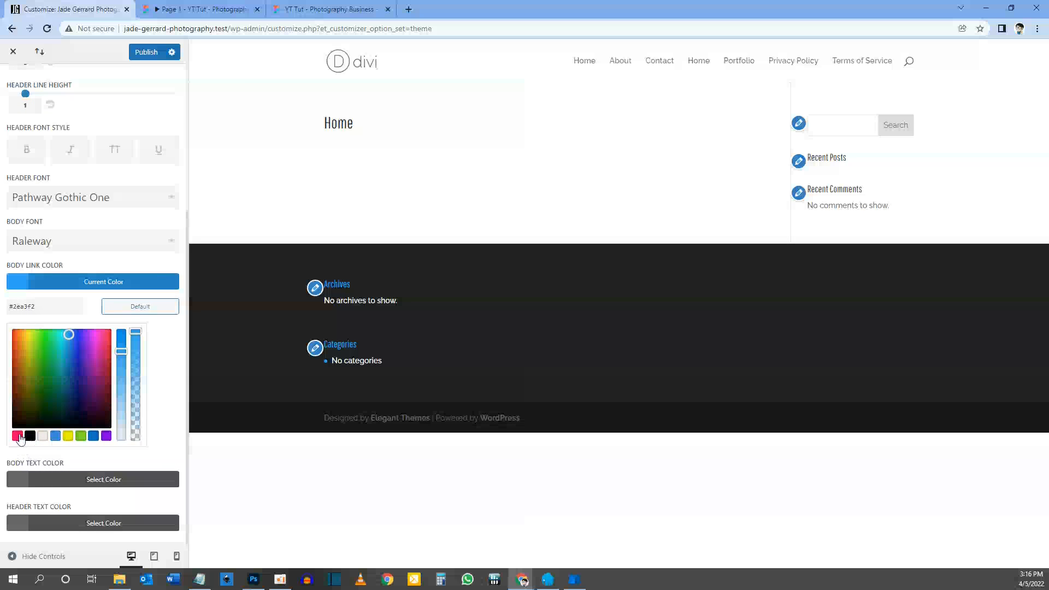
pyautogui.click(17, 436)
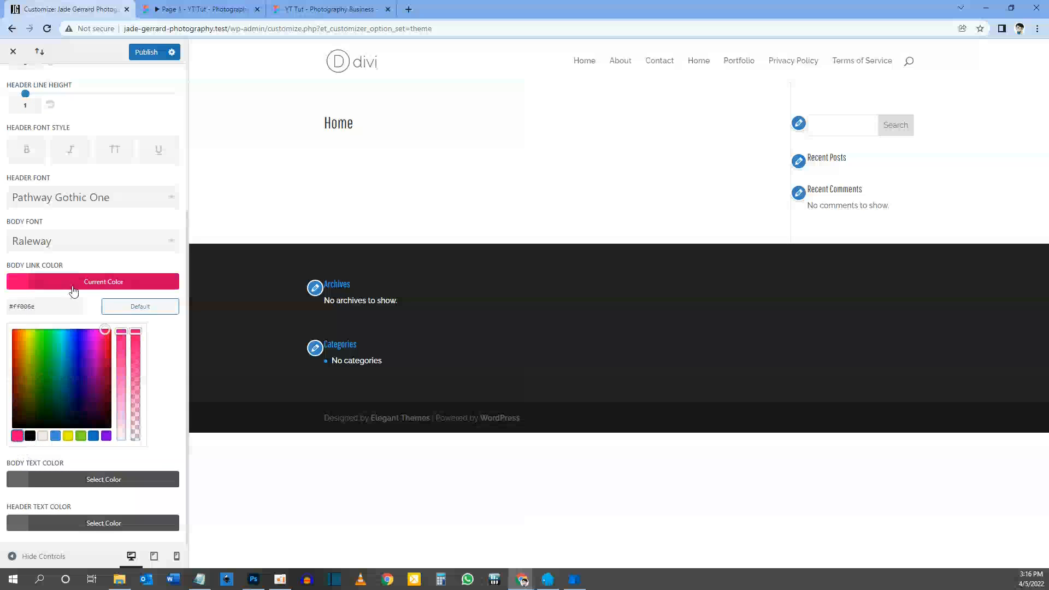
pyautogui.click(78, 282)
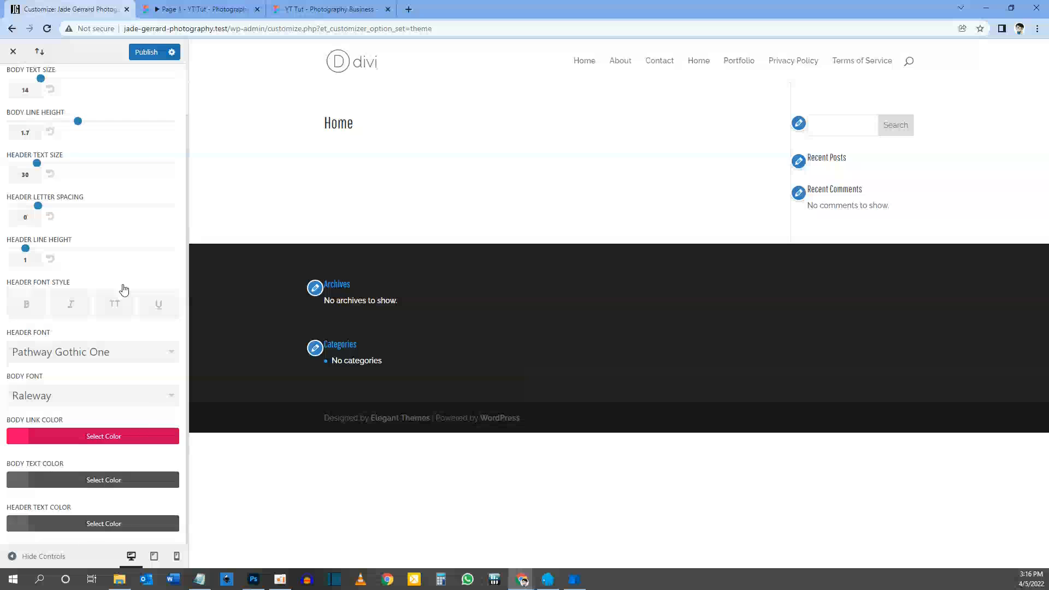
# Return to the main Theme Customizer level, publish the changes and close the Customizer
pyautogui.scroll(2, 123, 285)
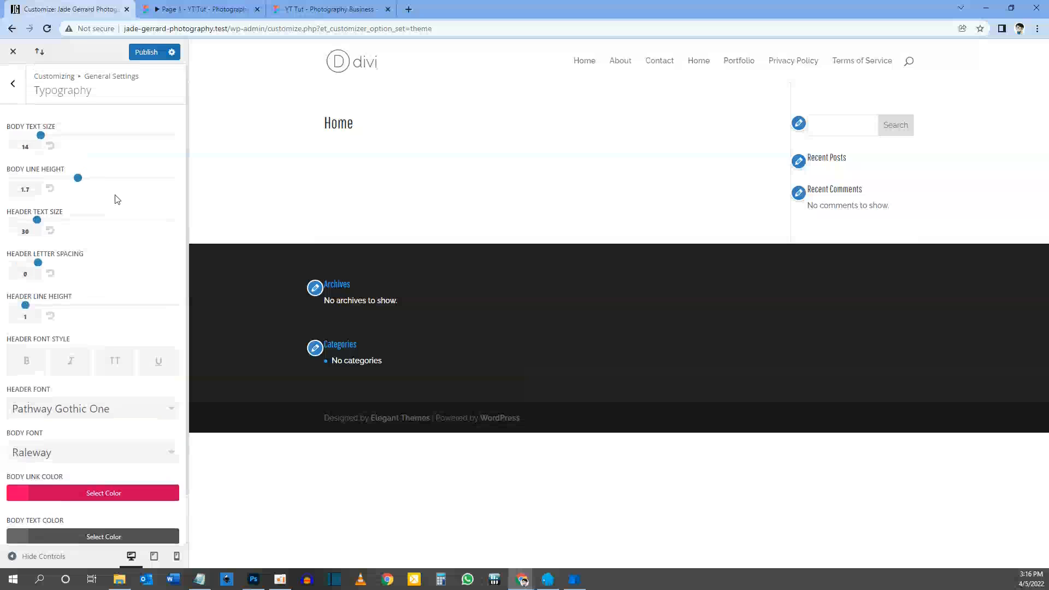
pyautogui.click(12, 85)
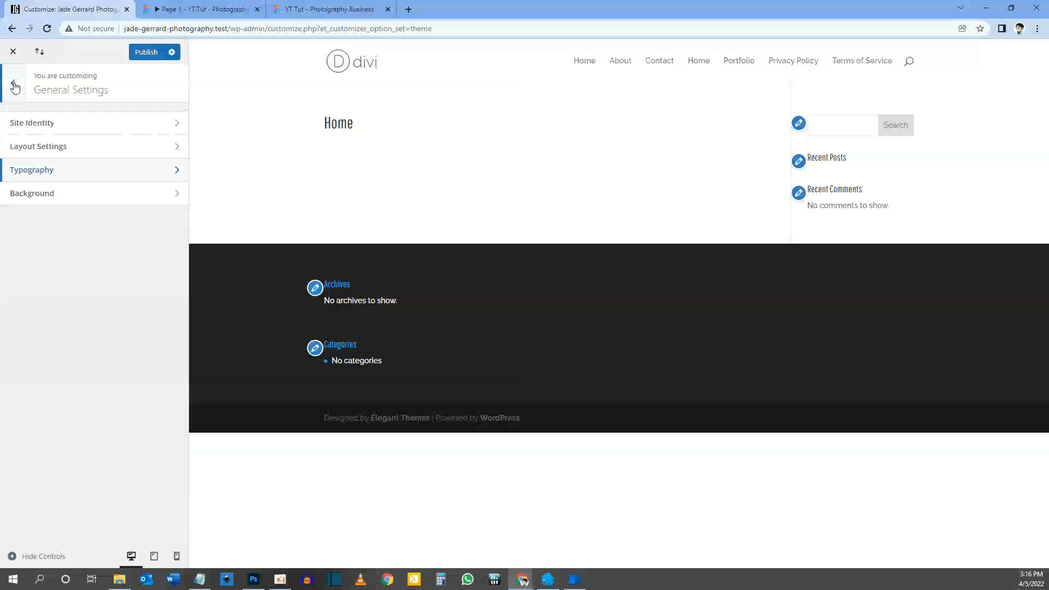
pyautogui.click(13, 83)
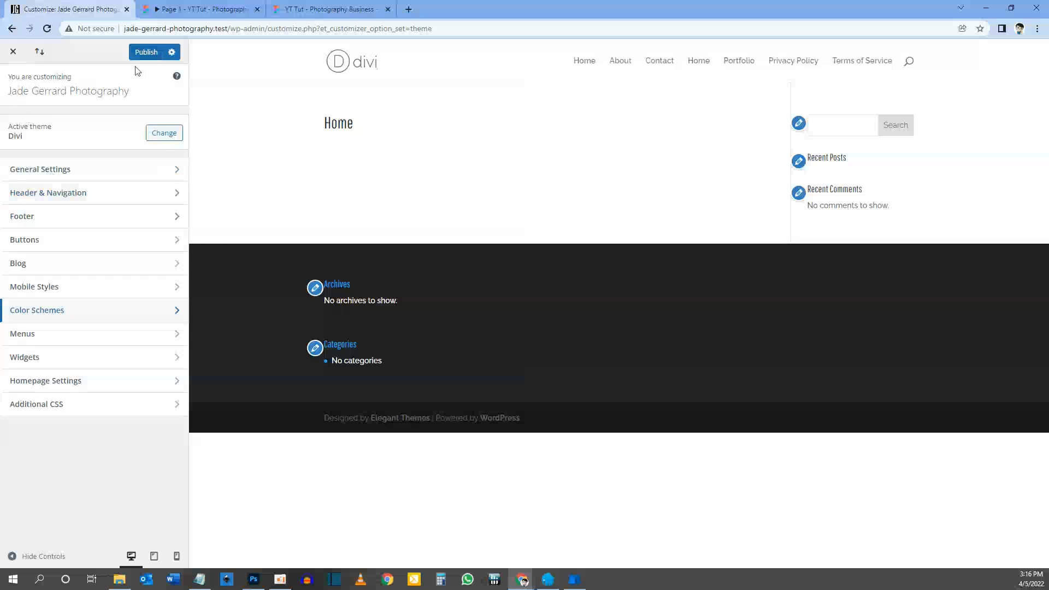
pyautogui.click(145, 55)
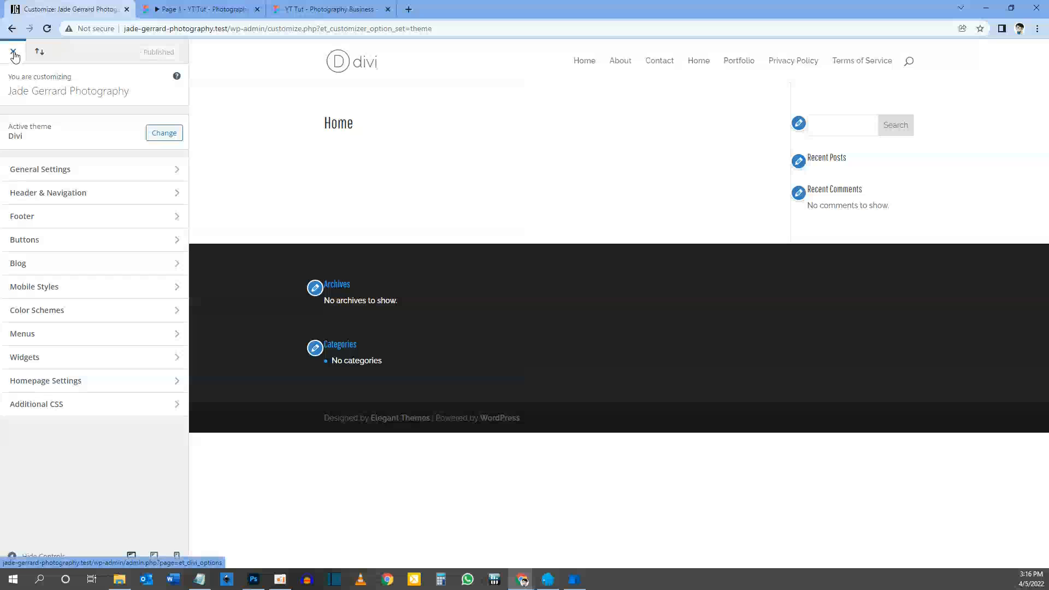
pyautogui.click(14, 54)
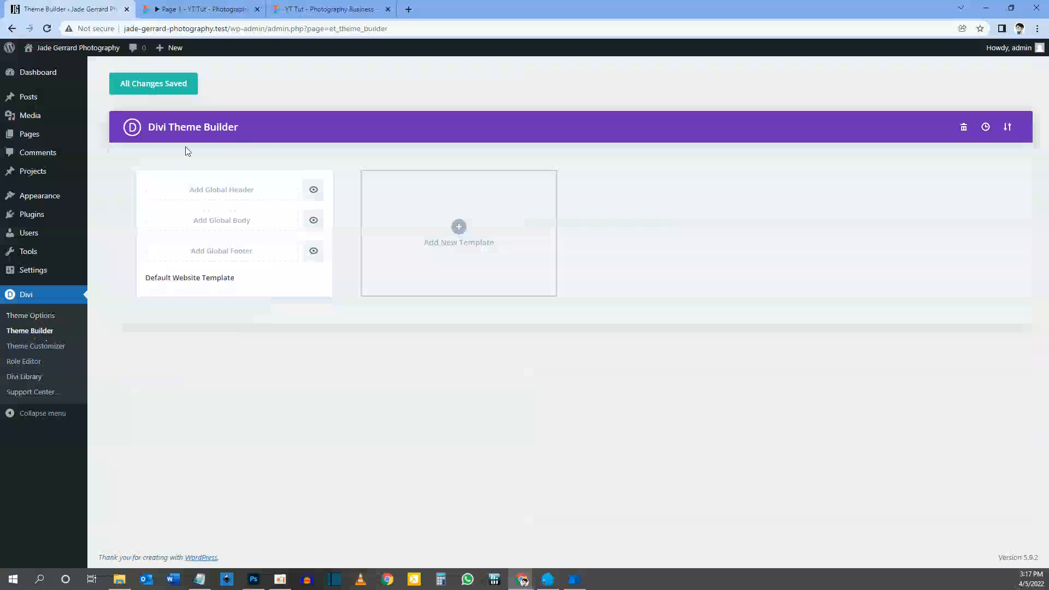
# Start building a new global header for the Default Website Template in the Divi Theme Builder
pyautogui.click(212, 195)
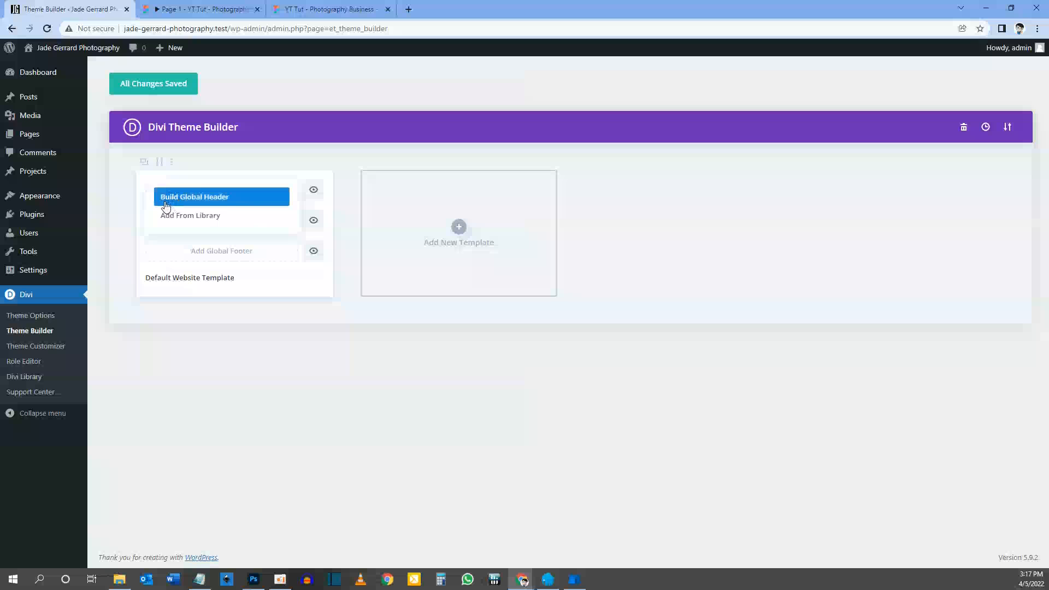
pyautogui.click(210, 198)
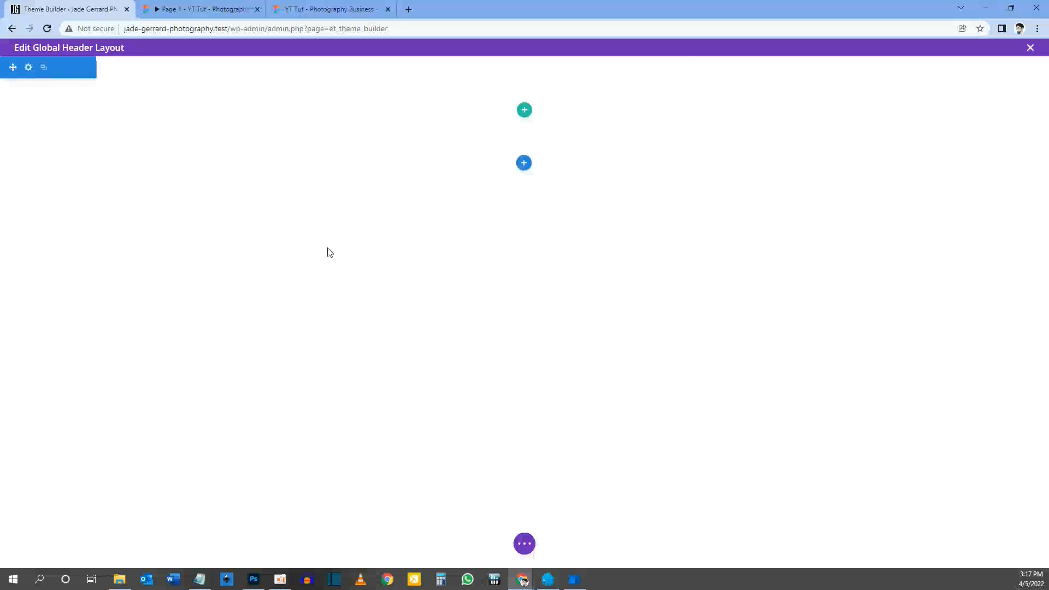
# Check the header design in the Figma prototype, then insert a single-column row in the global header's section
pyautogui.moveTo(147, 93)
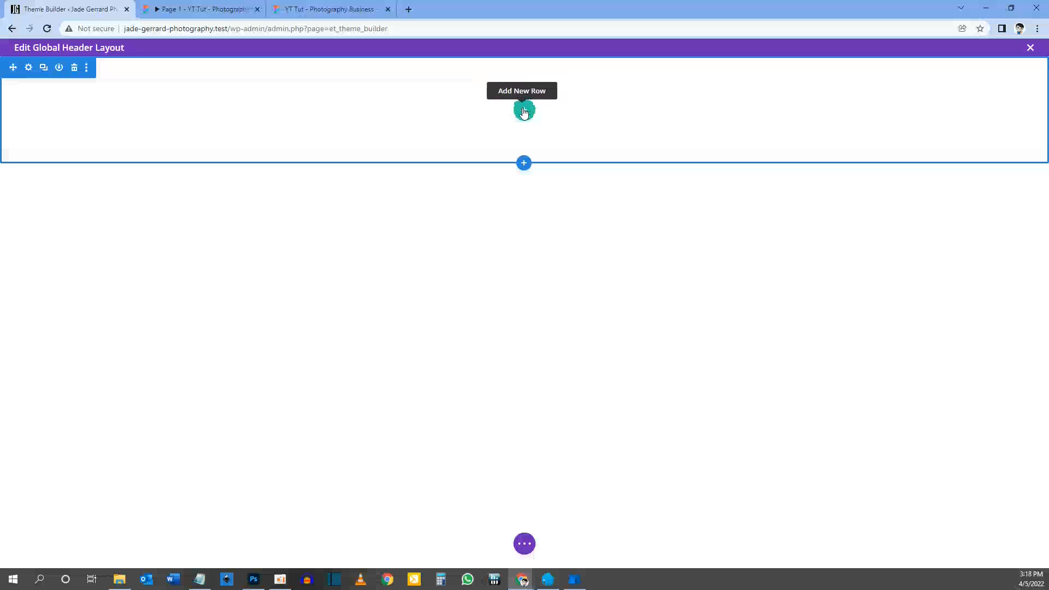
pyautogui.click(341, 10)
pyautogui.click(240, 10)
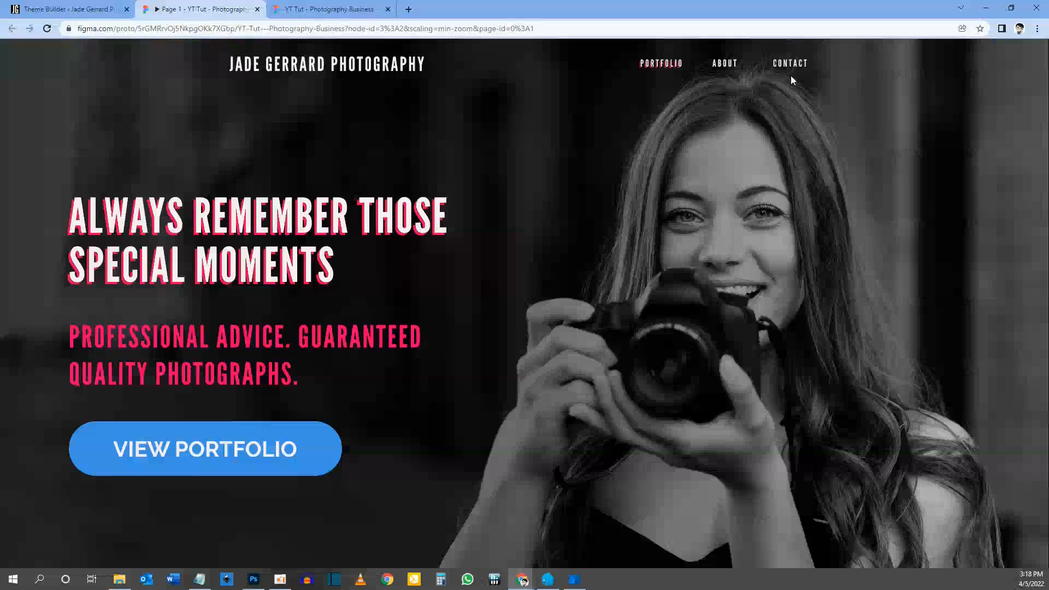
pyautogui.click(71, 8)
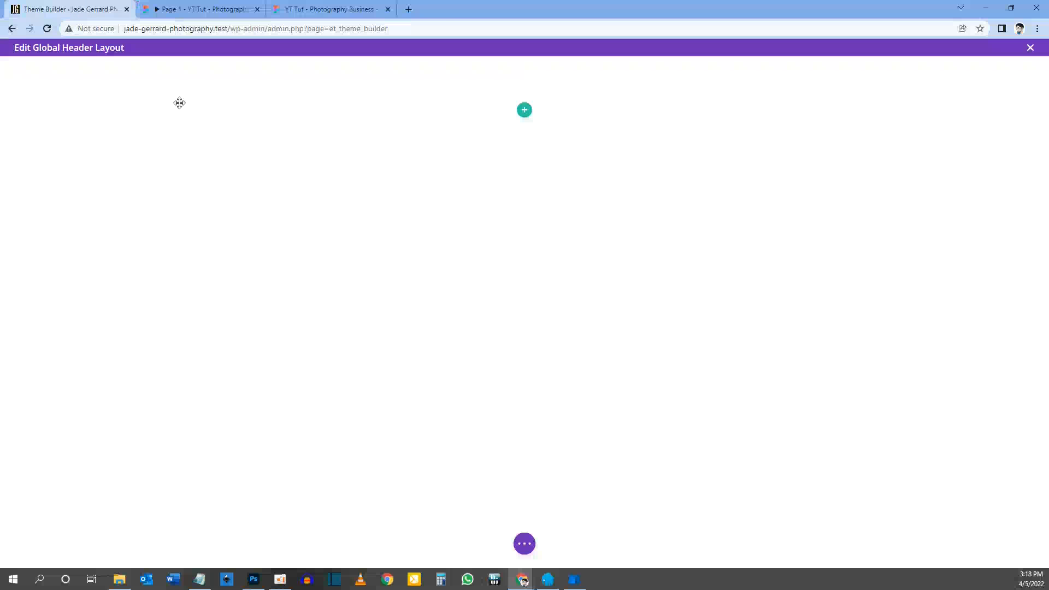
pyautogui.click(524, 111)
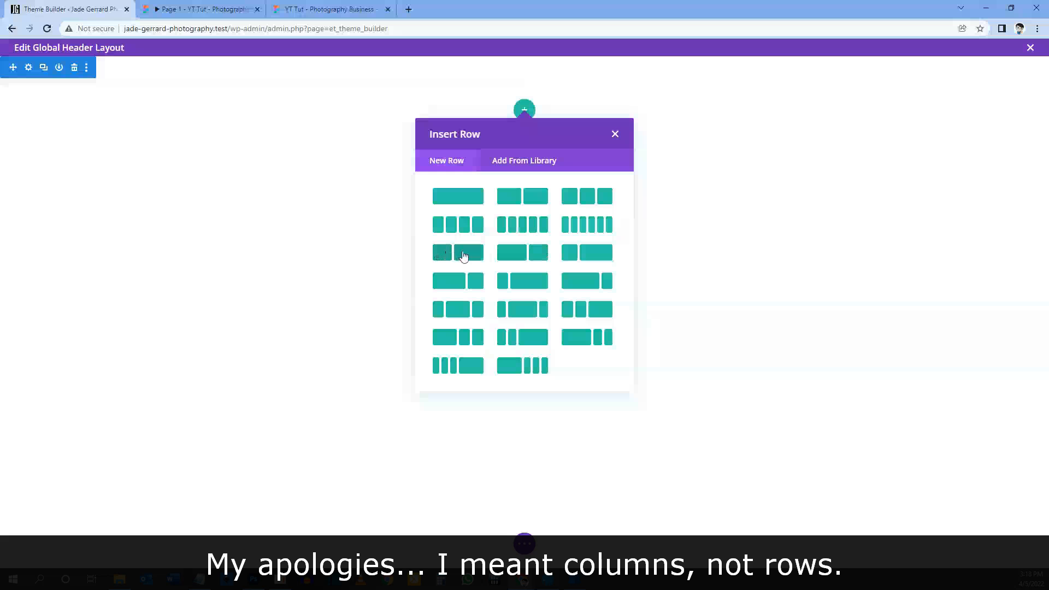
pyautogui.click(462, 198)
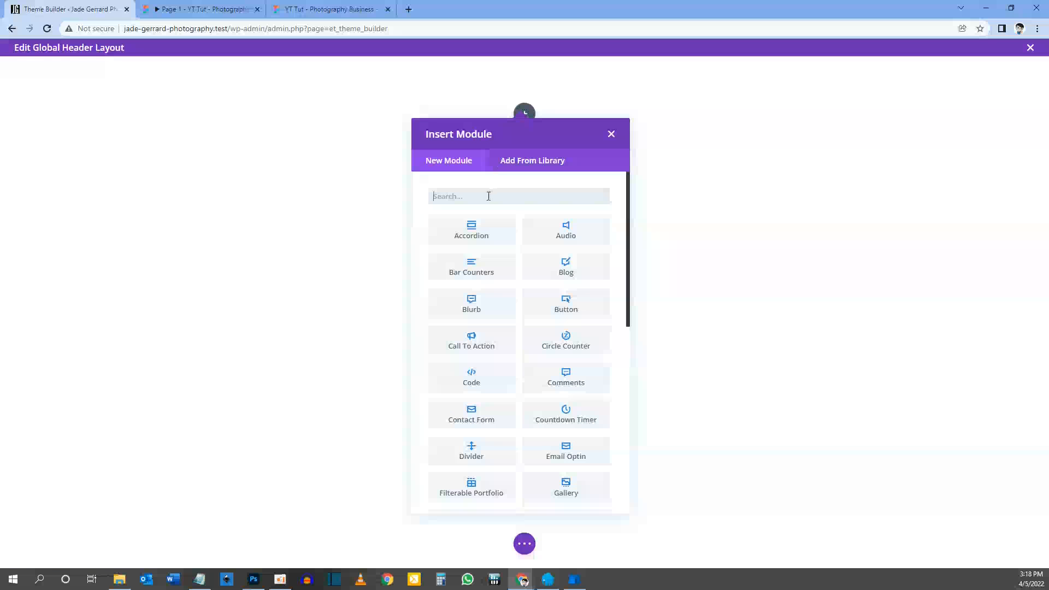
# Insert a Menu module into the header row and dock its settings panel as a sidebar beside the preview
pyautogui.write('menu')
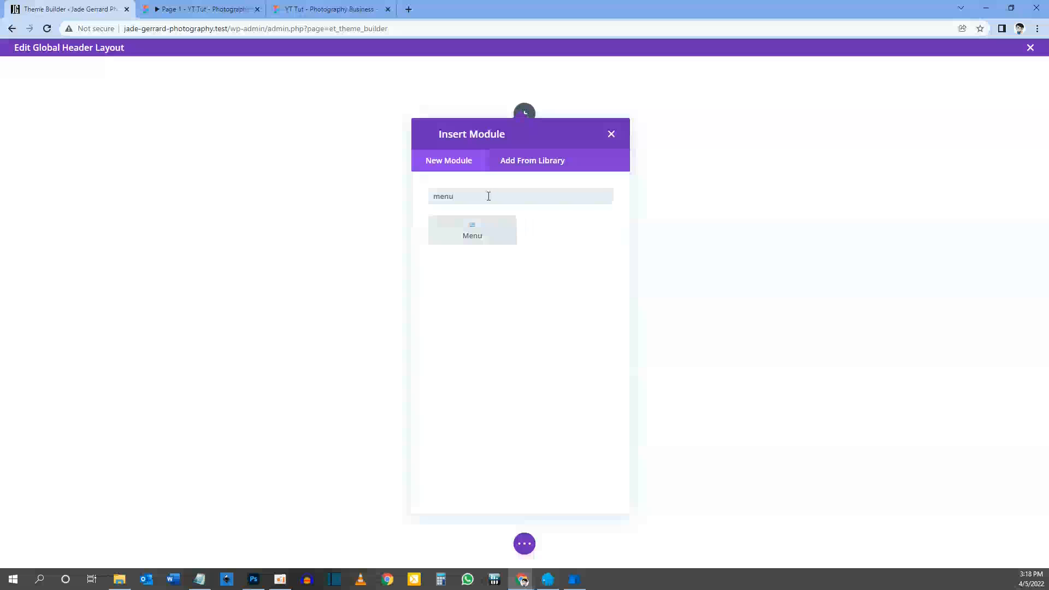
pyautogui.click(472, 235)
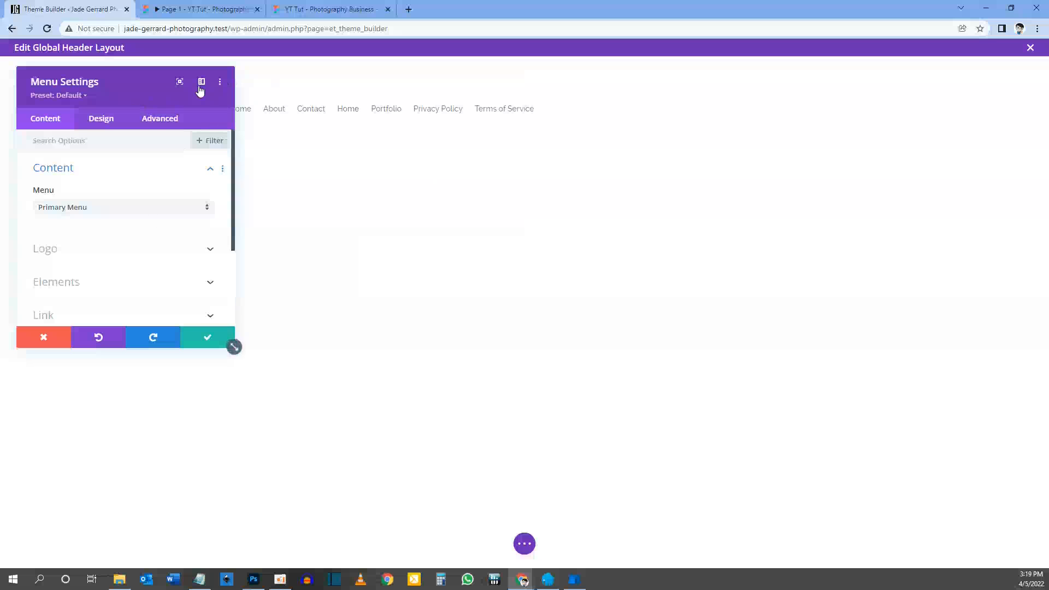
pyautogui.moveTo(133, 82); pyautogui.dragTo(470, 208)
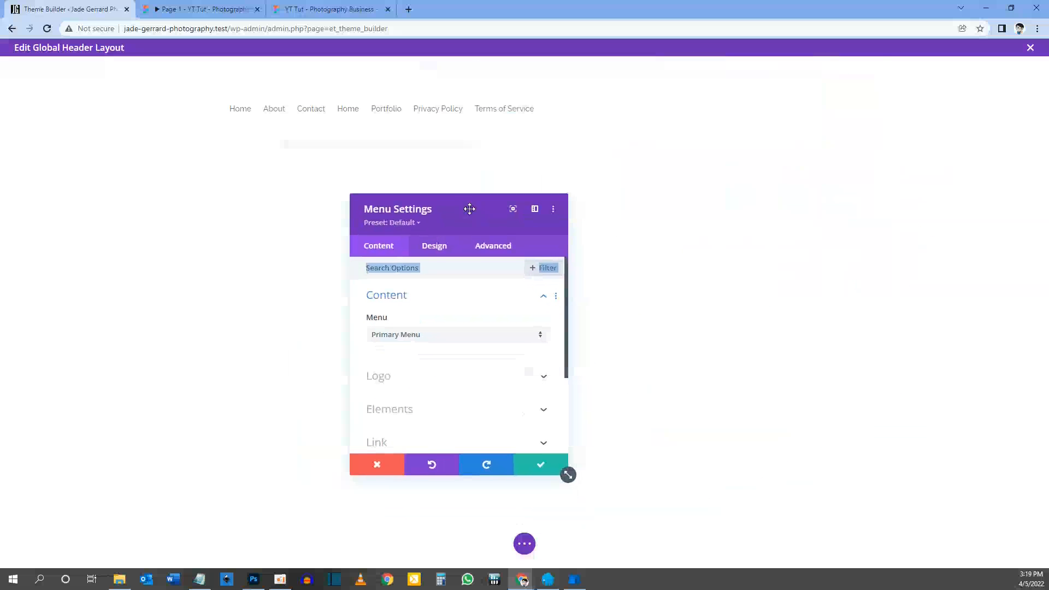
pyautogui.click(534, 212)
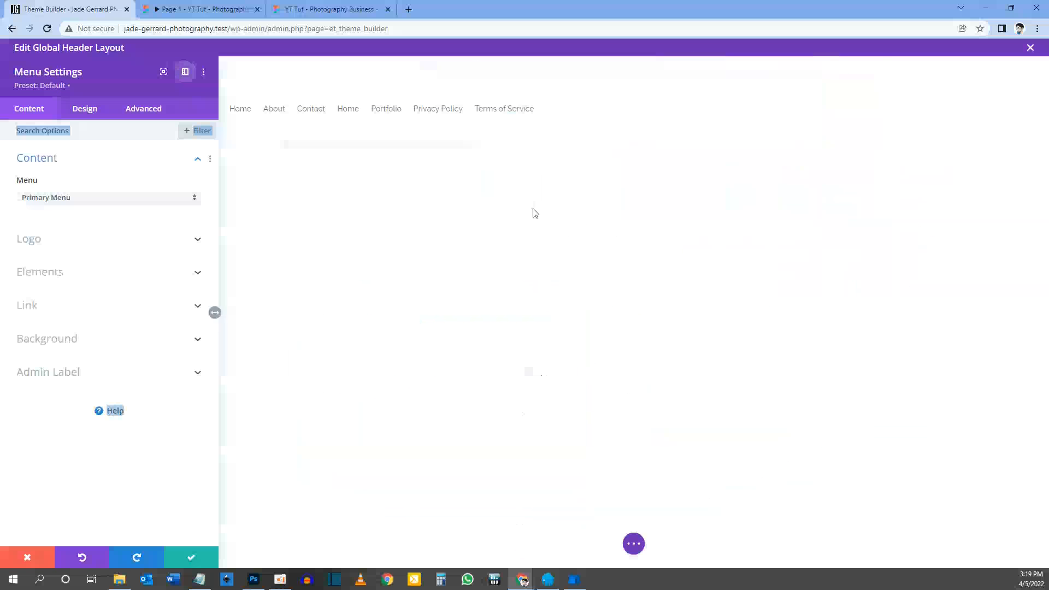
pyautogui.click(186, 73)
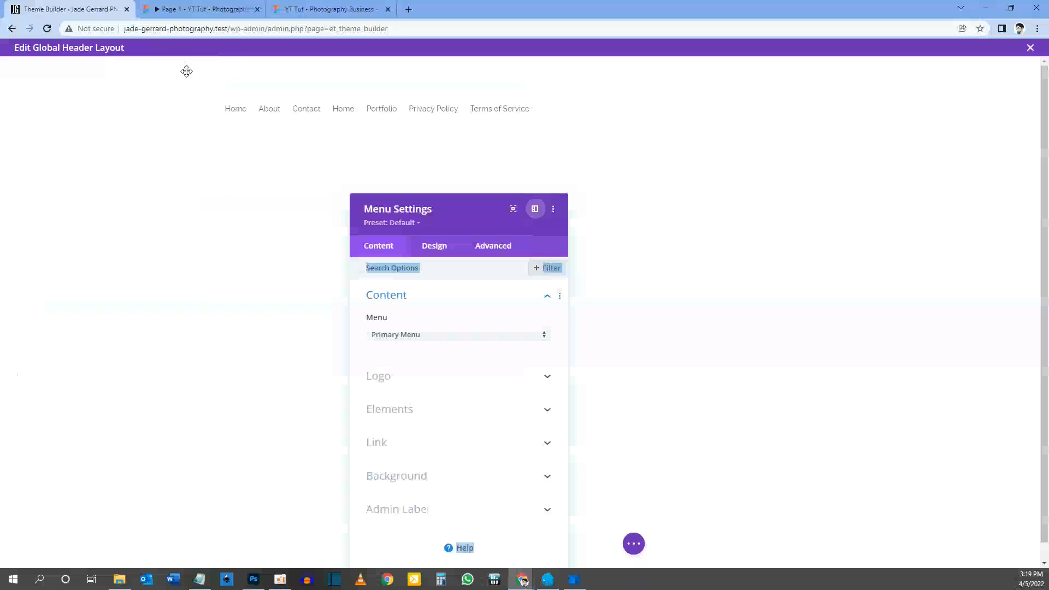
pyautogui.click(534, 211)
pyautogui.click(95, 130)
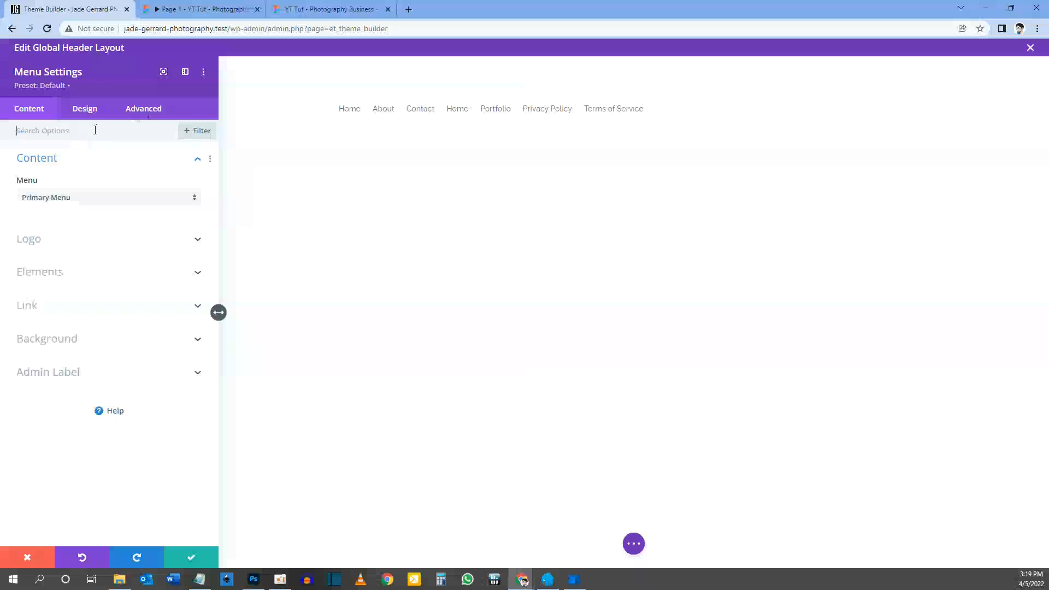
# Switch the module's menu to Footer Menu and back to Primary Menu, and compare its links with the Figma header design
pyautogui.click(60, 202)
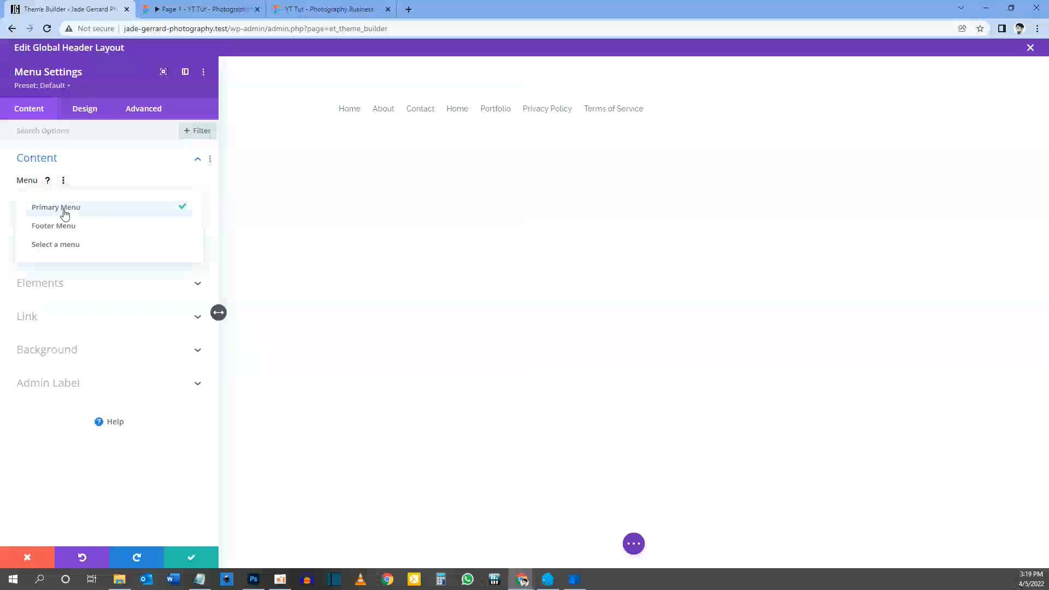
pyautogui.click(70, 206)
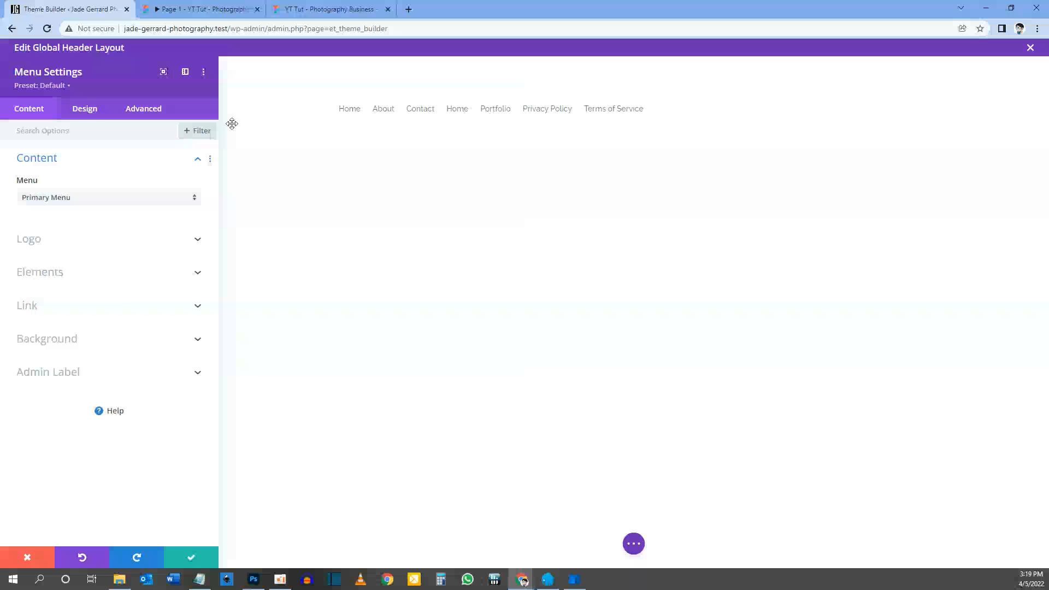
pyautogui.click(78, 197)
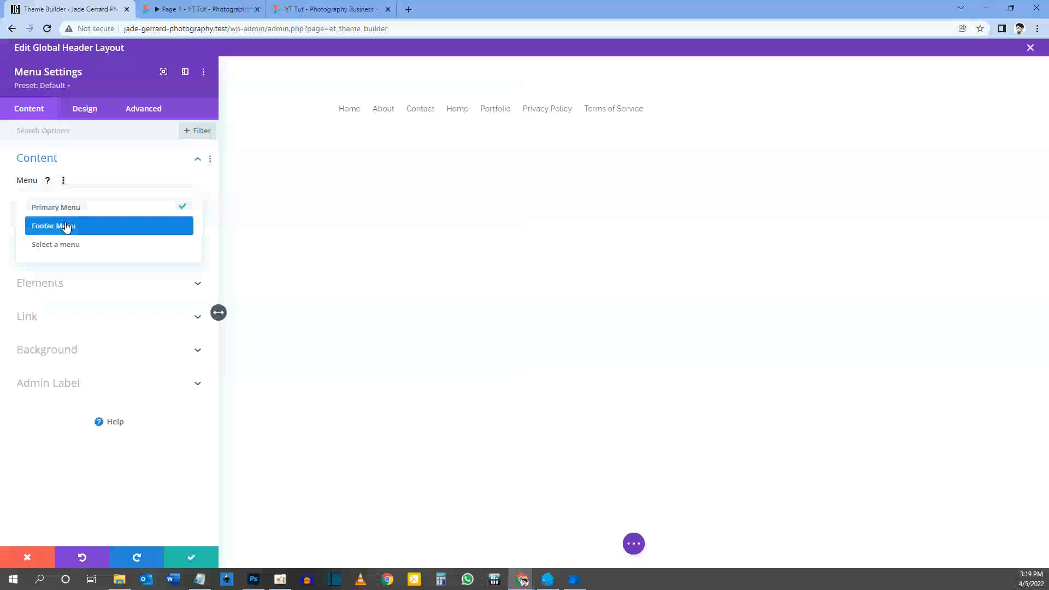
pyautogui.click(65, 225)
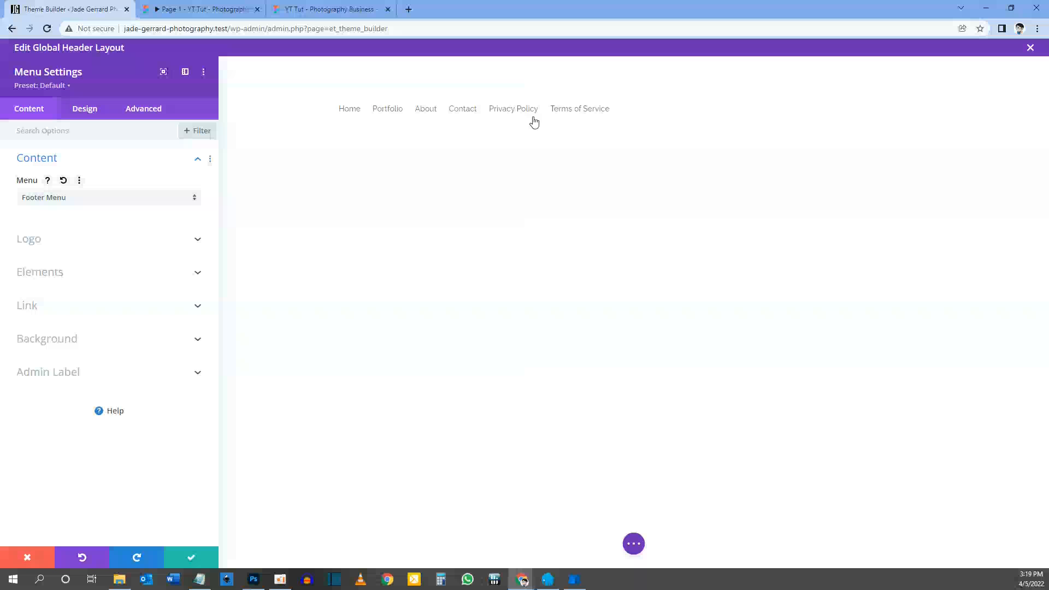
pyautogui.click(82, 198)
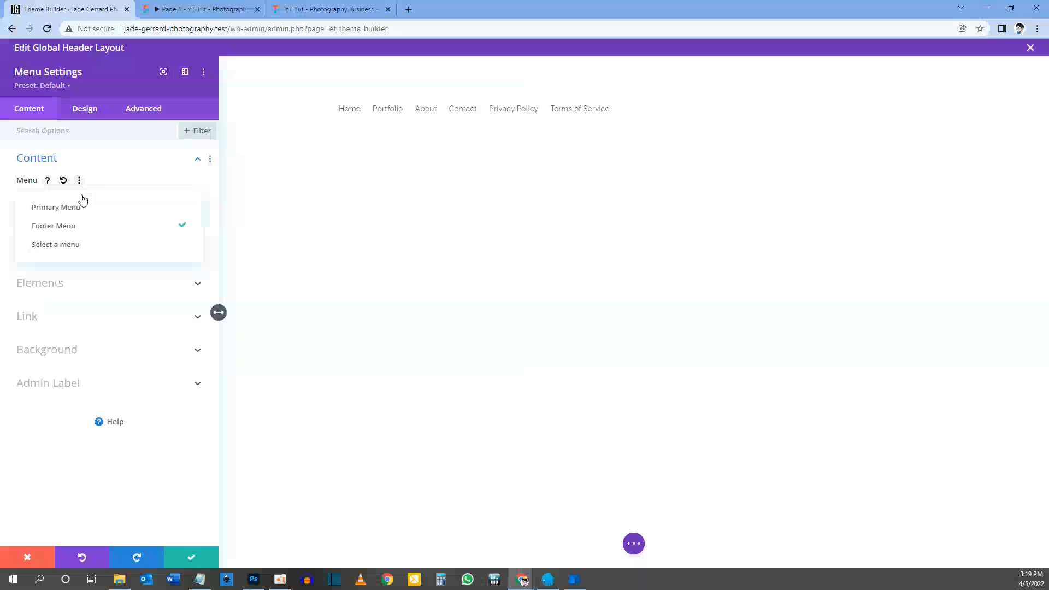
pyautogui.click(78, 209)
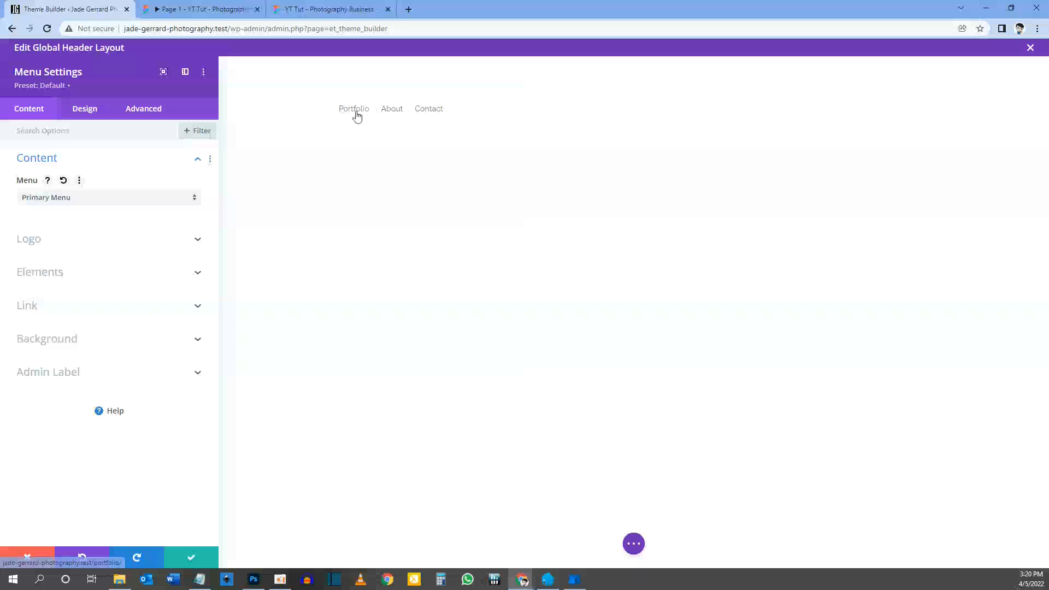
pyautogui.click(202, 9)
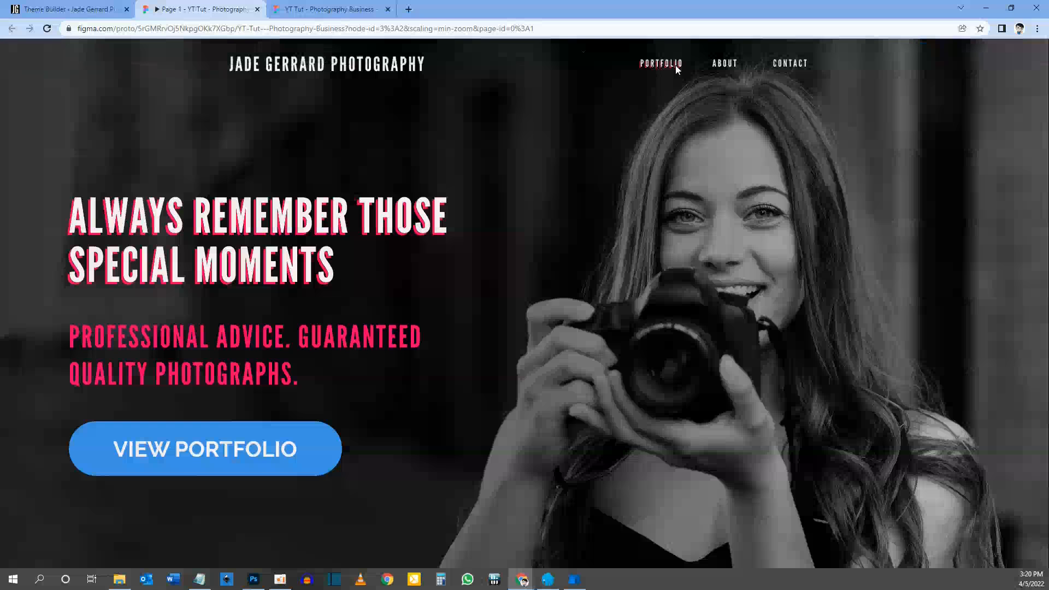
pyautogui.click(68, 9)
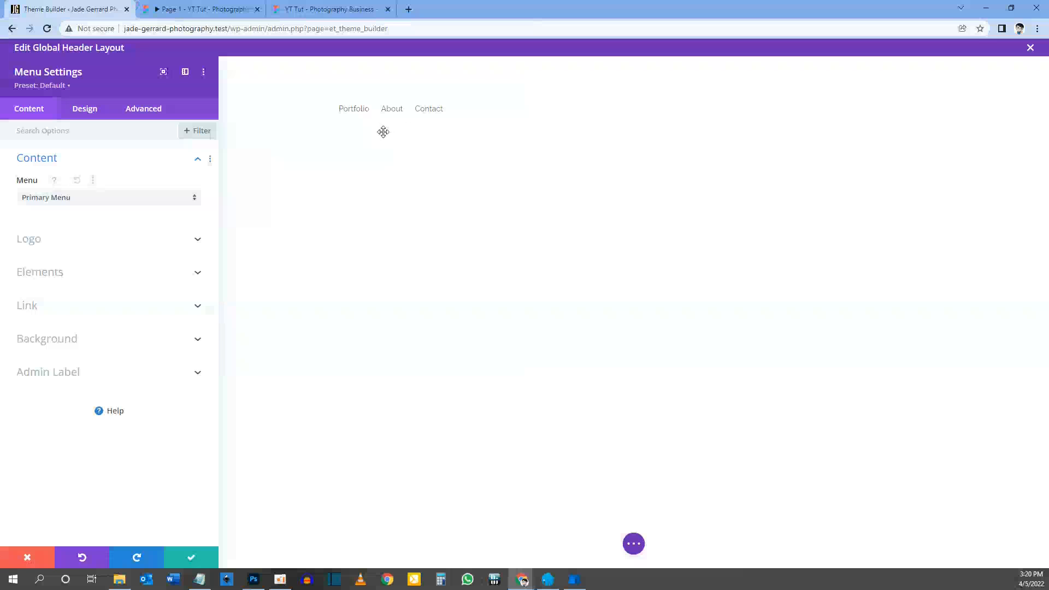
# Upload jade-gerrard-photography-logo-desktop.png to the media library and use it as the Menu module's logo
pyautogui.click(34, 241)
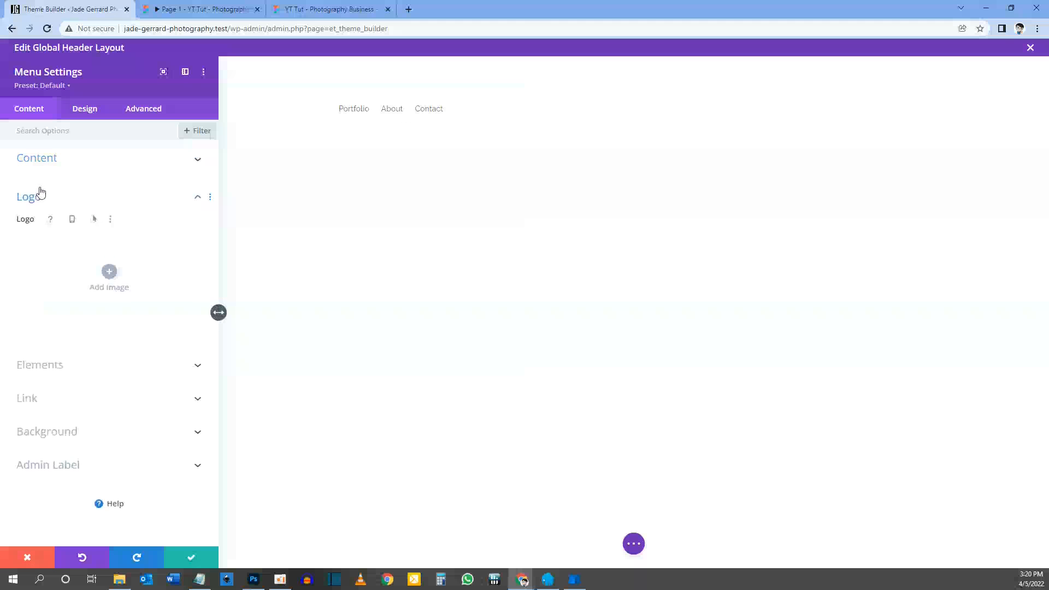
pyautogui.click(111, 274)
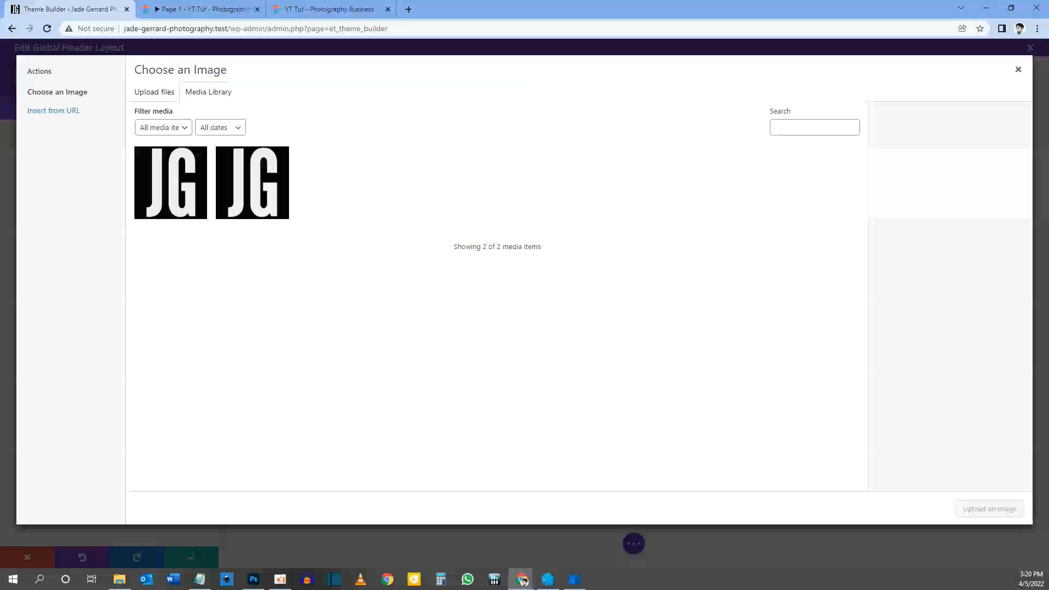
pyautogui.hotkey('alt', 'Tab')
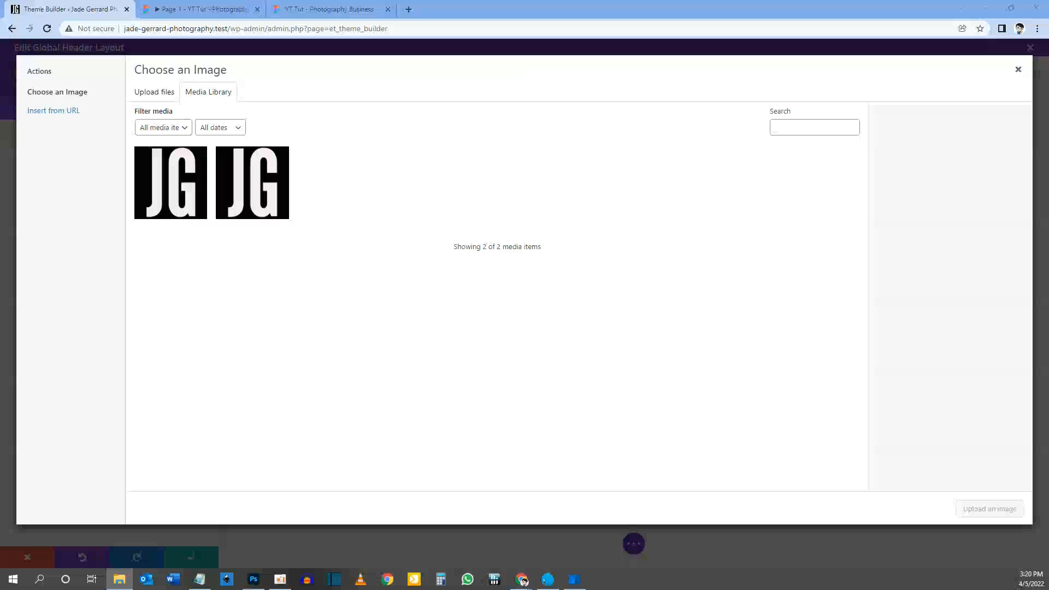
pyautogui.moveTo(0, 333); pyautogui.dragTo(325, 292)
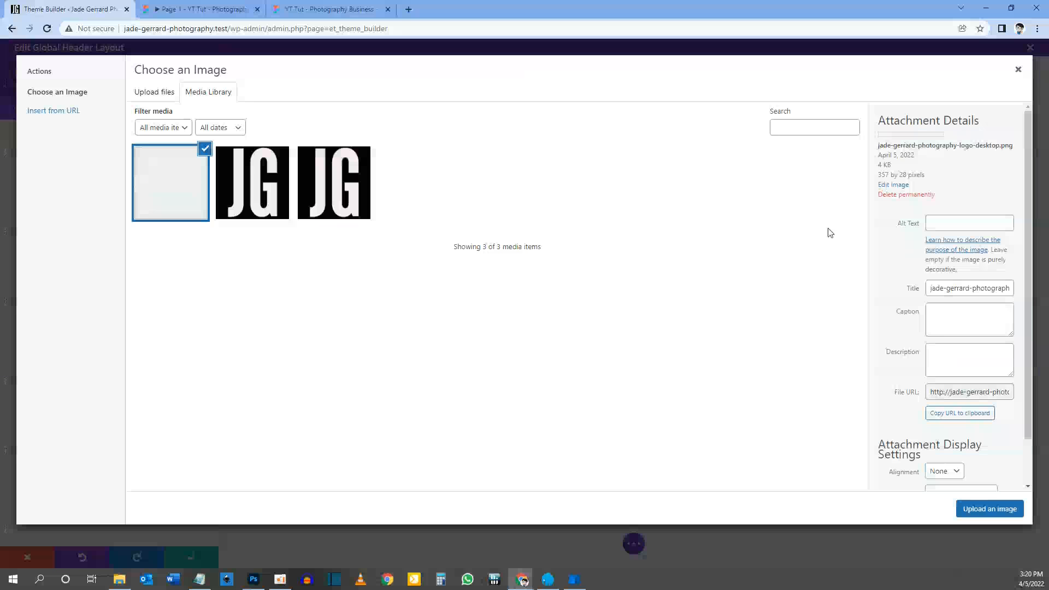
pyautogui.click(972, 509)
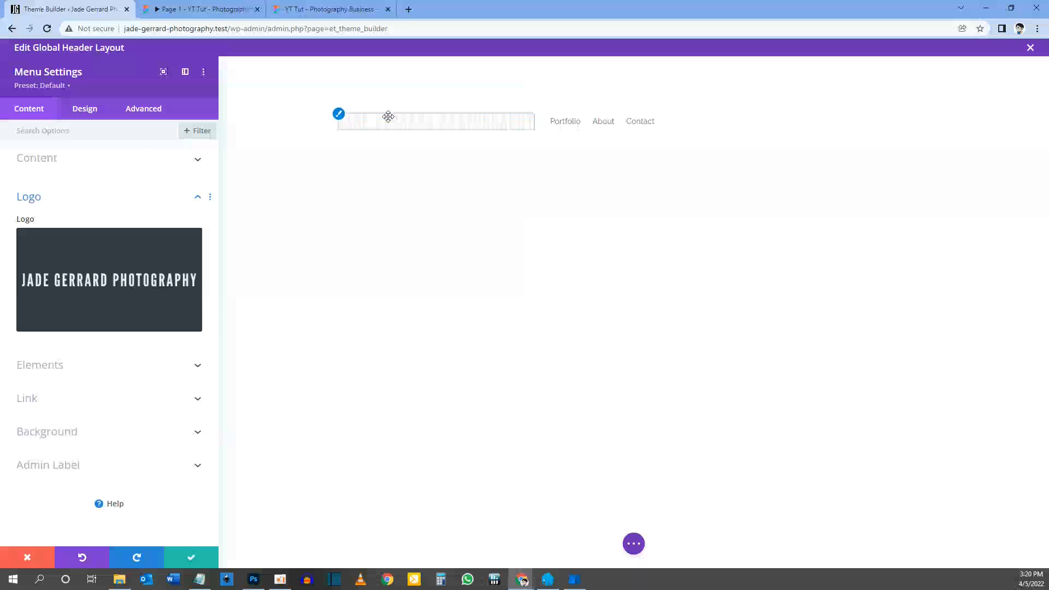
pyautogui.moveTo(24, 276)
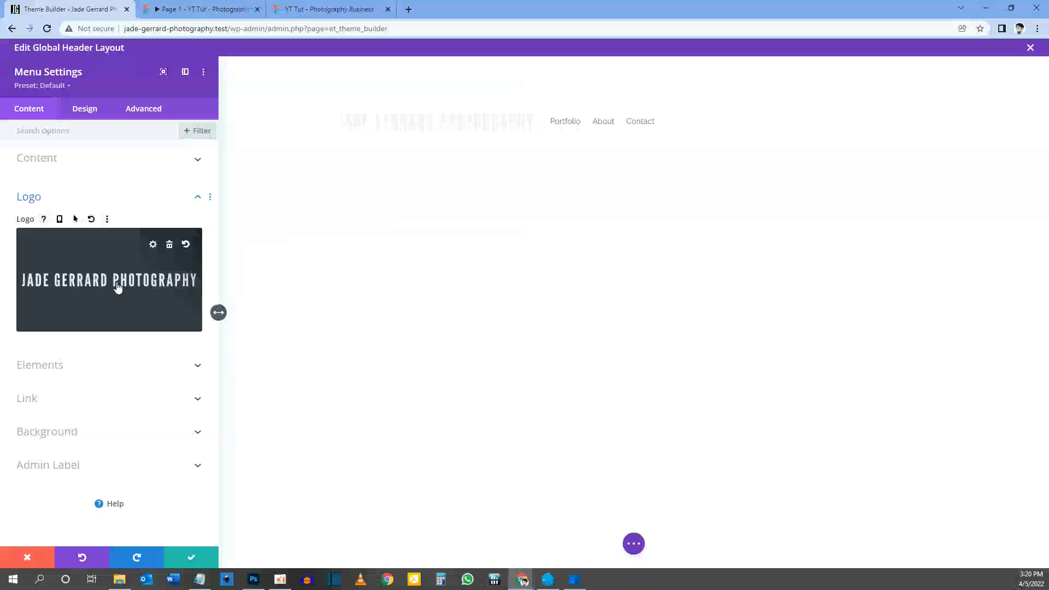
# Review the Menu module's Elements and Link settings and check the Figma header for cart or search icons
pyautogui.click(74, 365)
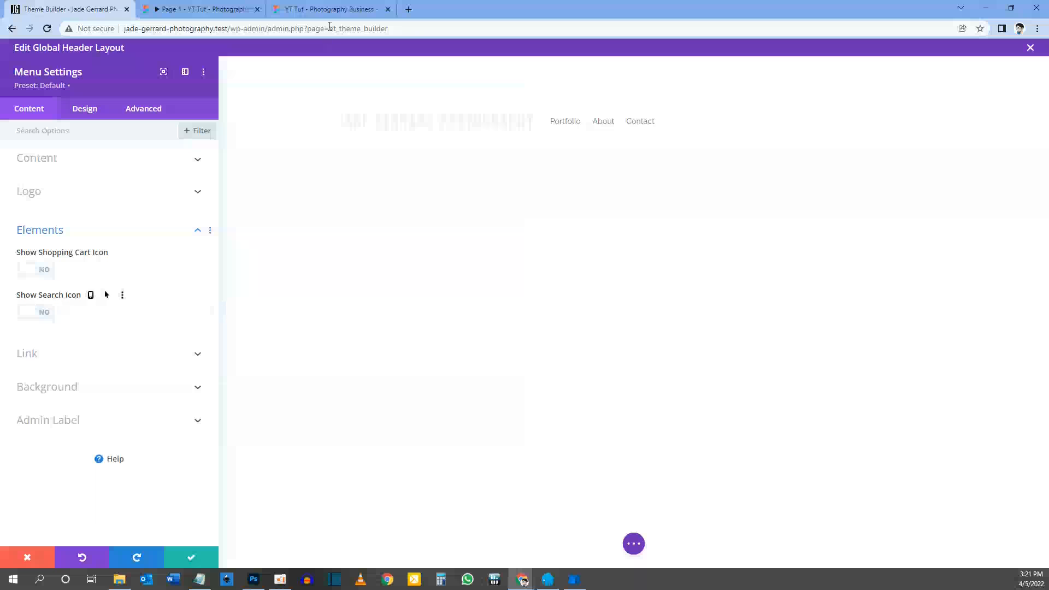
pyautogui.click(221, 9)
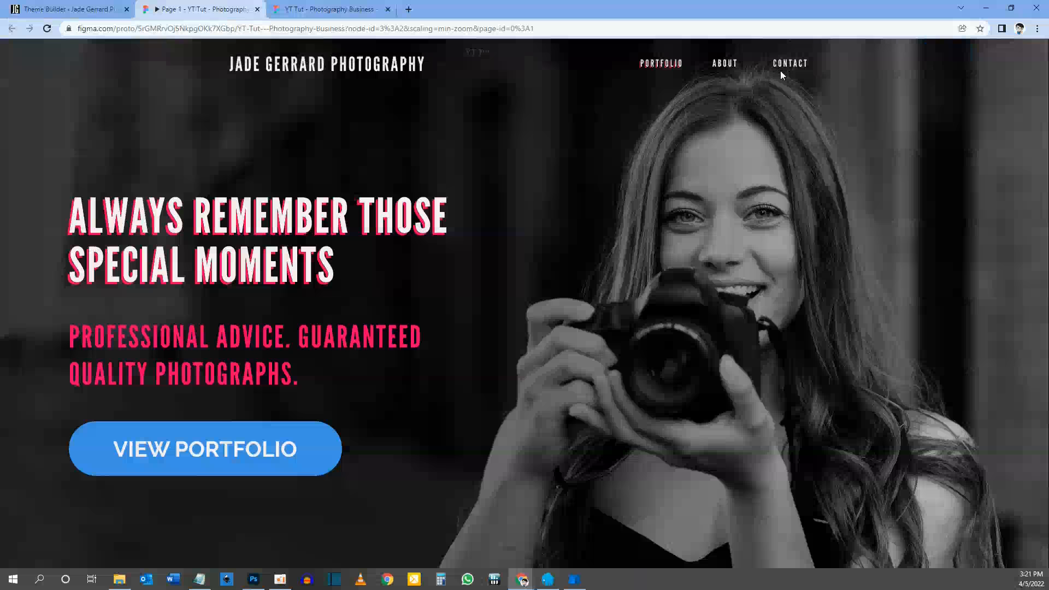
pyautogui.click(68, 9)
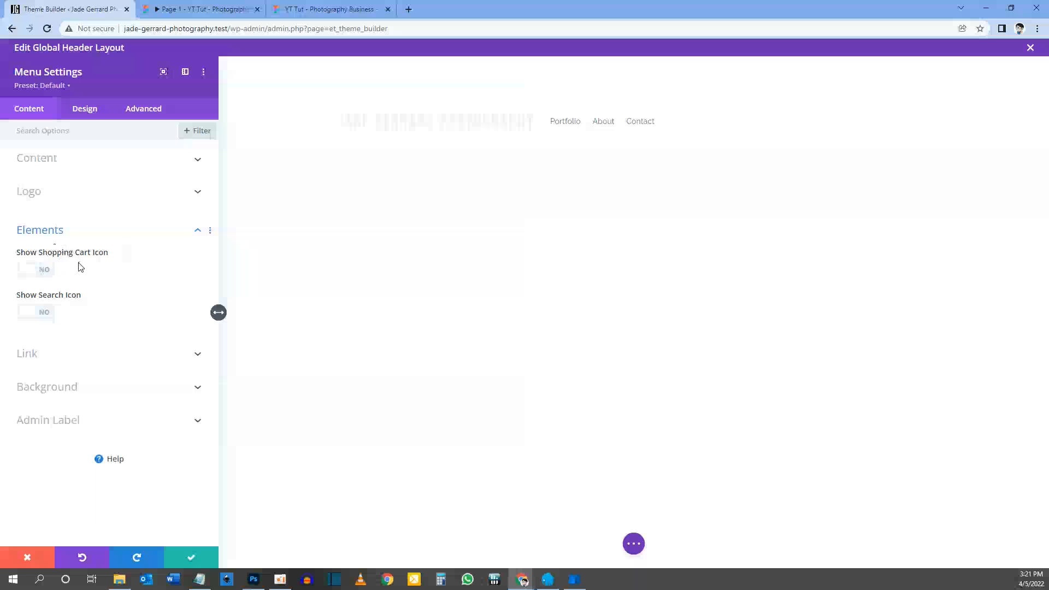
pyautogui.click(55, 365)
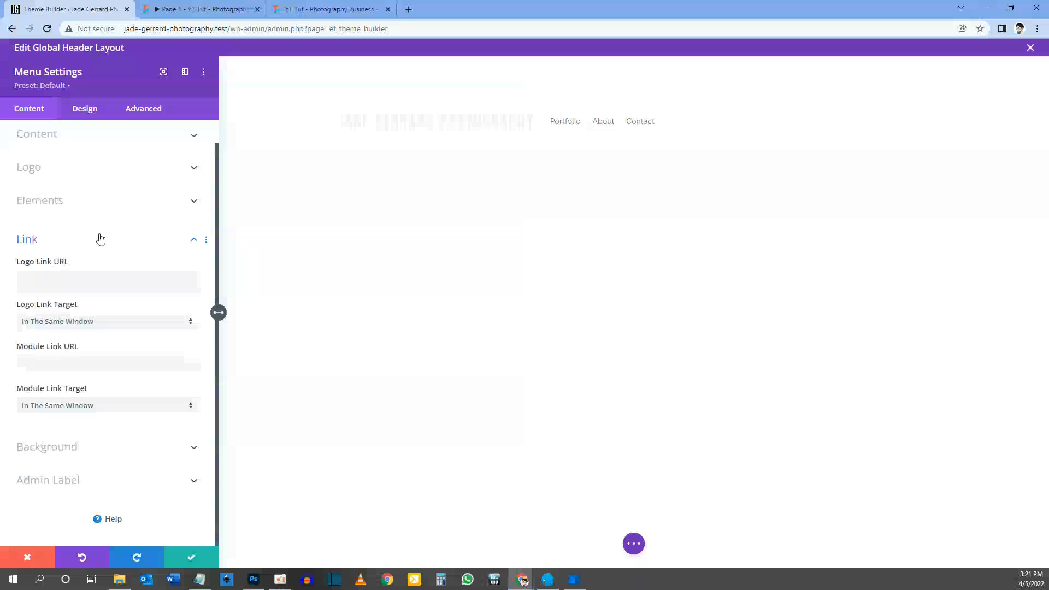
# Check the header background in the Figma prototype and make the Menu module's background transparent
pyautogui.click(64, 449)
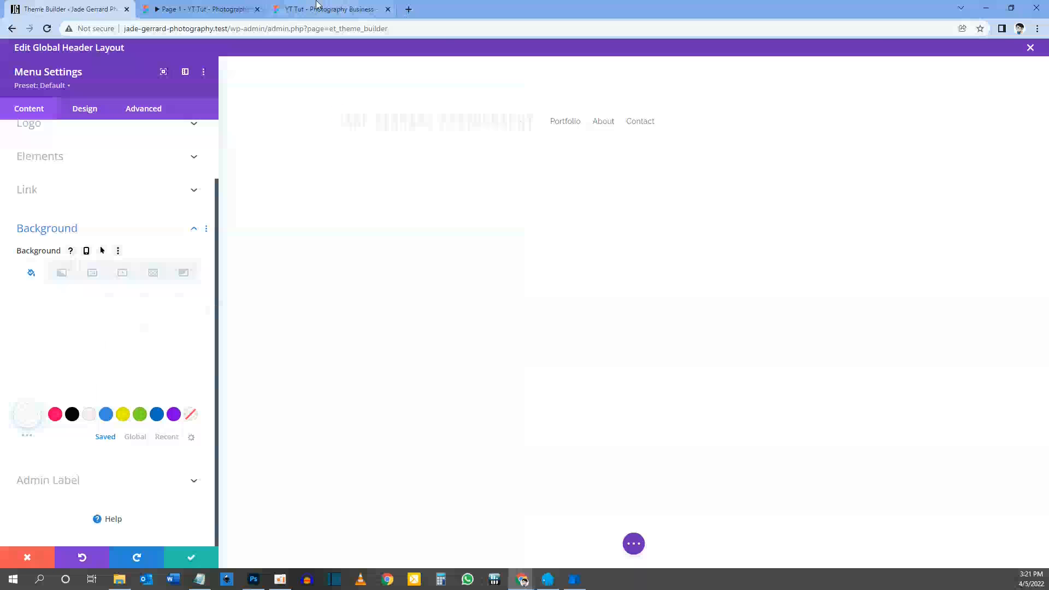
pyautogui.click(237, 5)
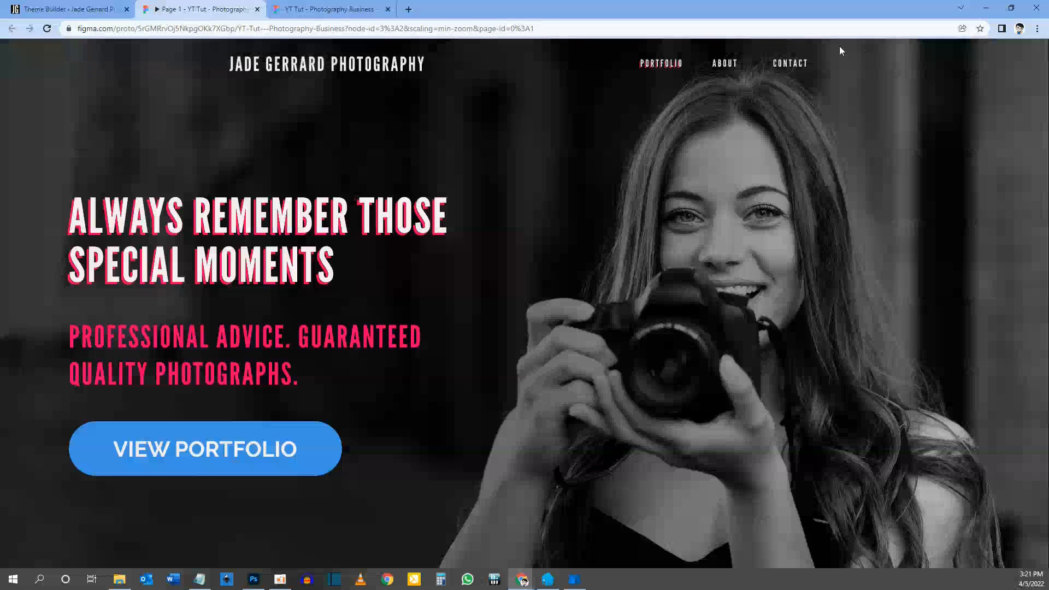
pyautogui.click(64, 9)
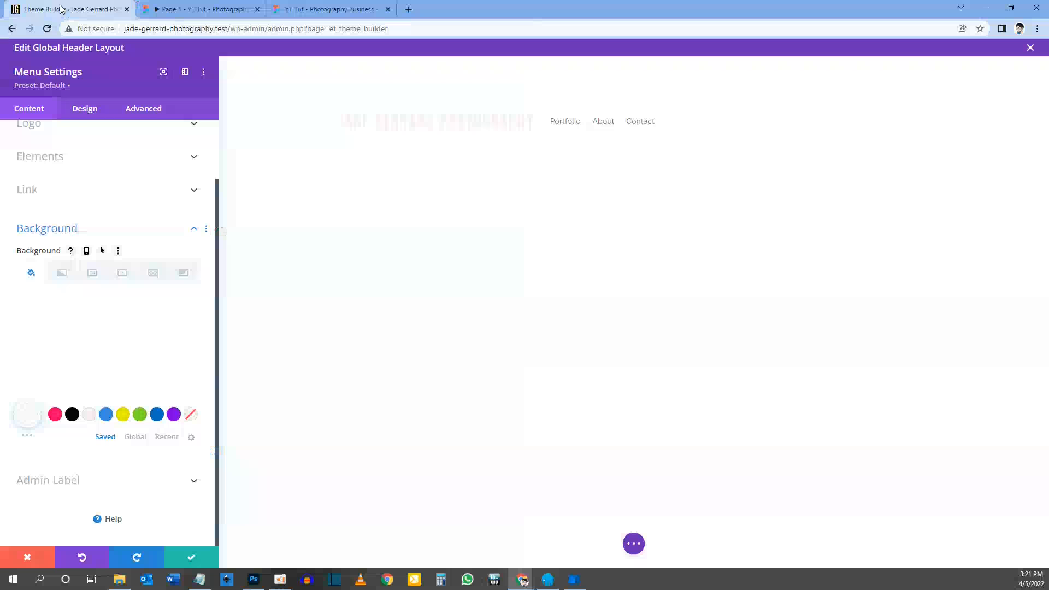
pyautogui.click(191, 416)
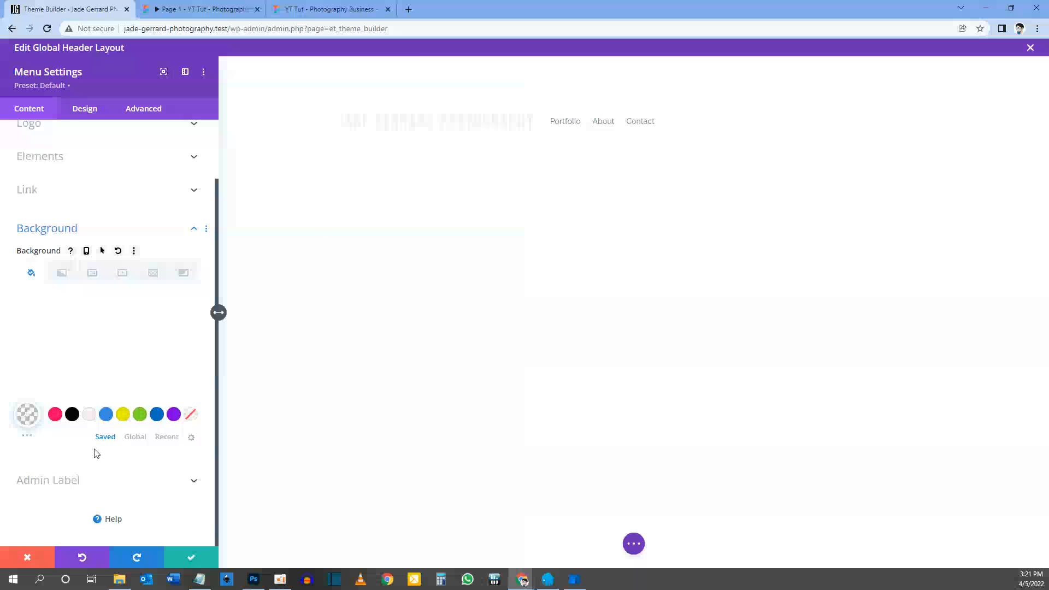
# Review the Menu module's layout style and dropdown menu direction settings
pyautogui.scroll(2, 87, 268)
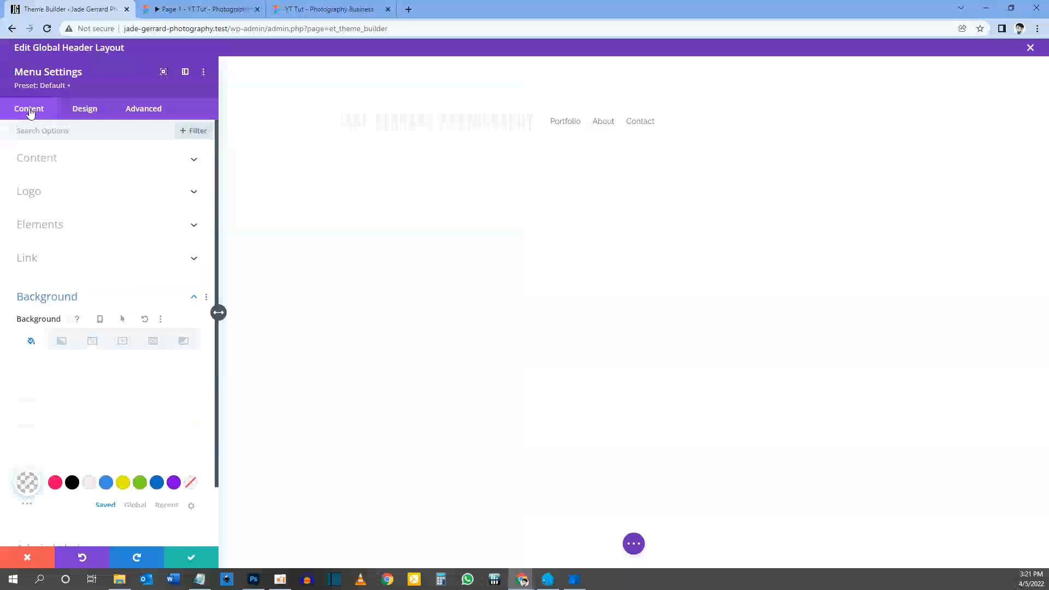
pyautogui.click(88, 109)
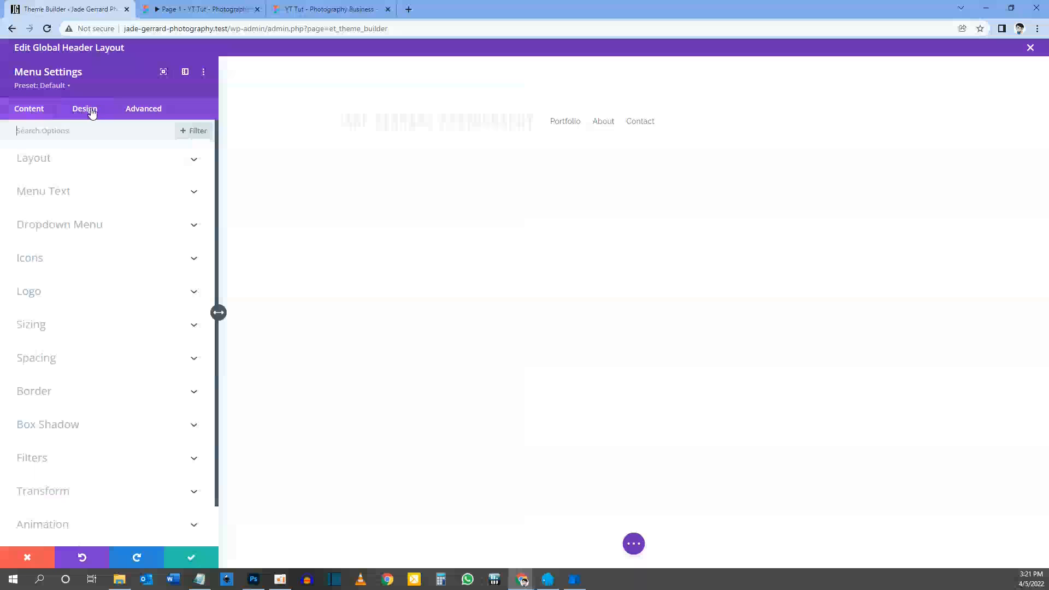
pyautogui.click(57, 159)
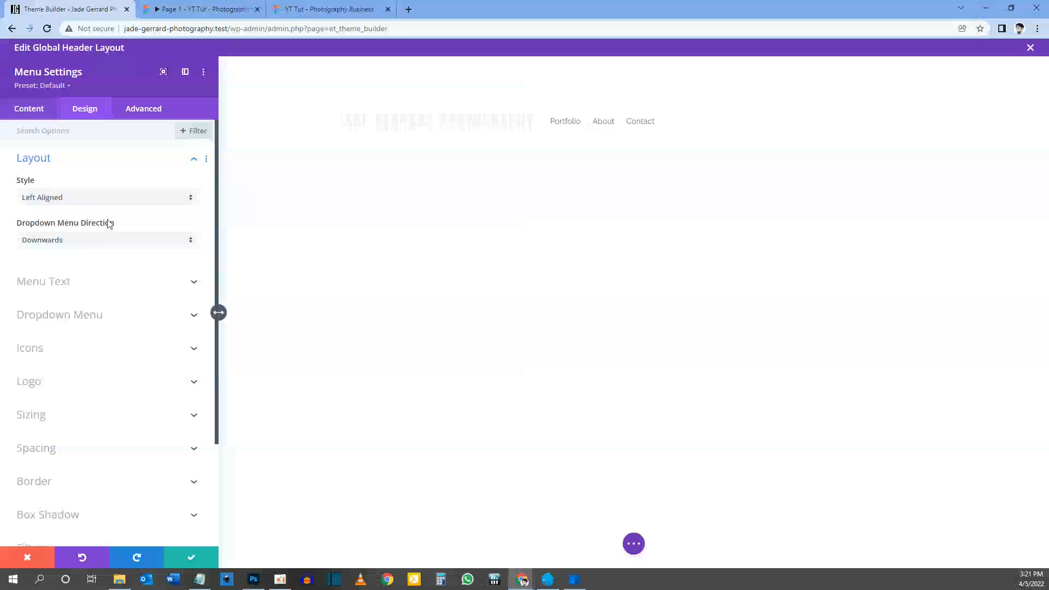
pyautogui.click(32, 163)
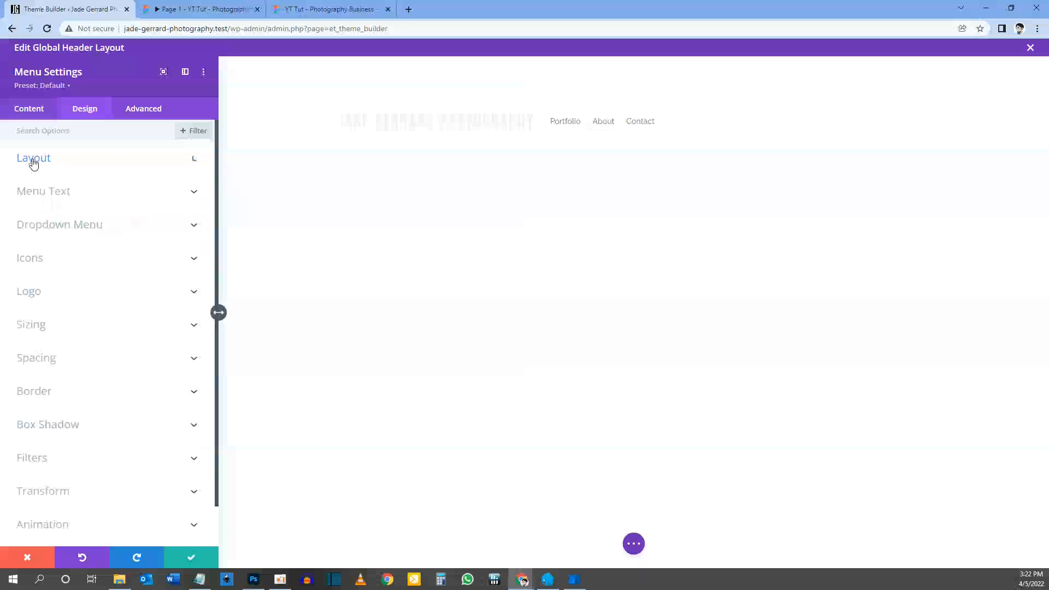
# Check the navigation lettering in the Figma prototype and set the Menu module's font to Pathway Gothic One
pyautogui.click(44, 189)
pyautogui.click(218, 11)
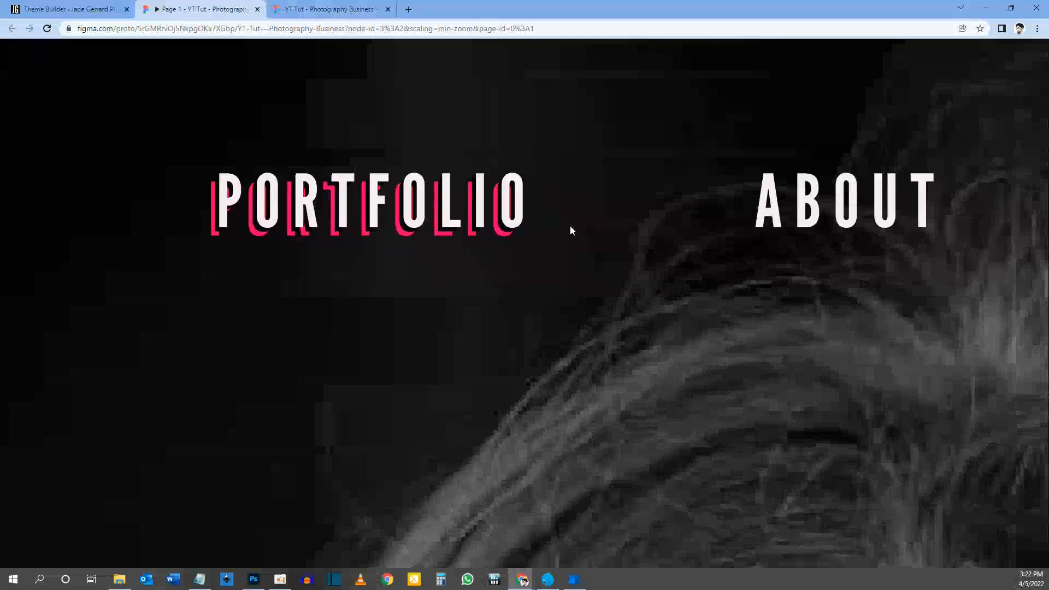
pyautogui.click(68, 9)
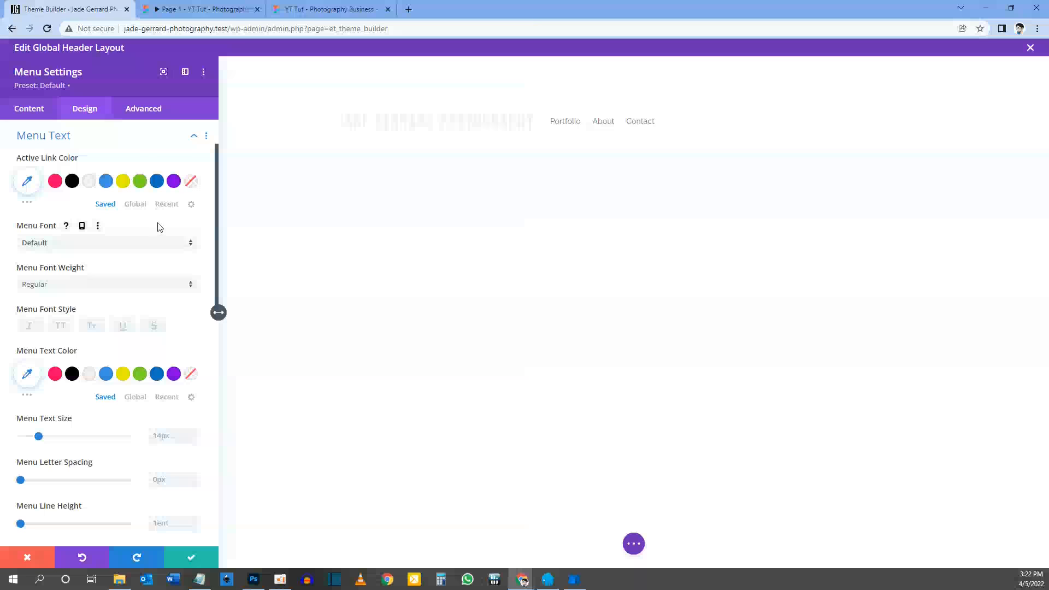
pyautogui.click(74, 245)
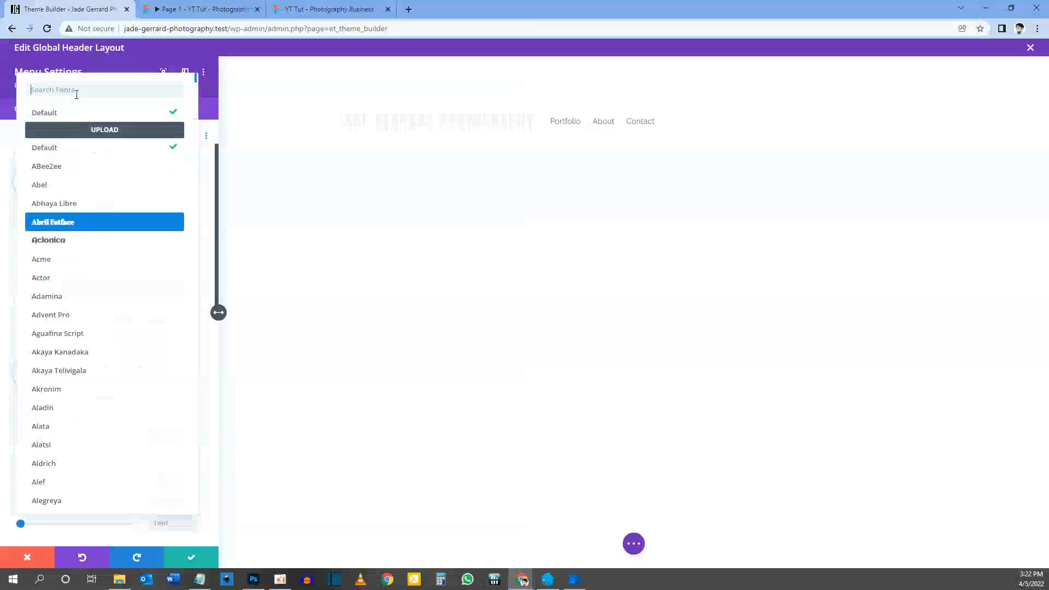
pyautogui.write('gothic')
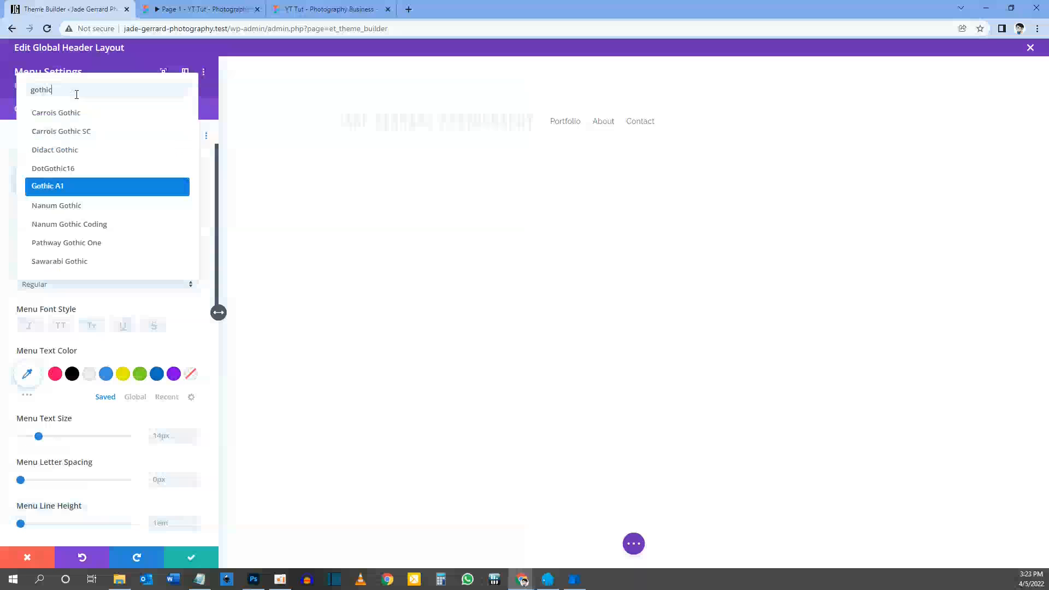
pyautogui.click(68, 246)
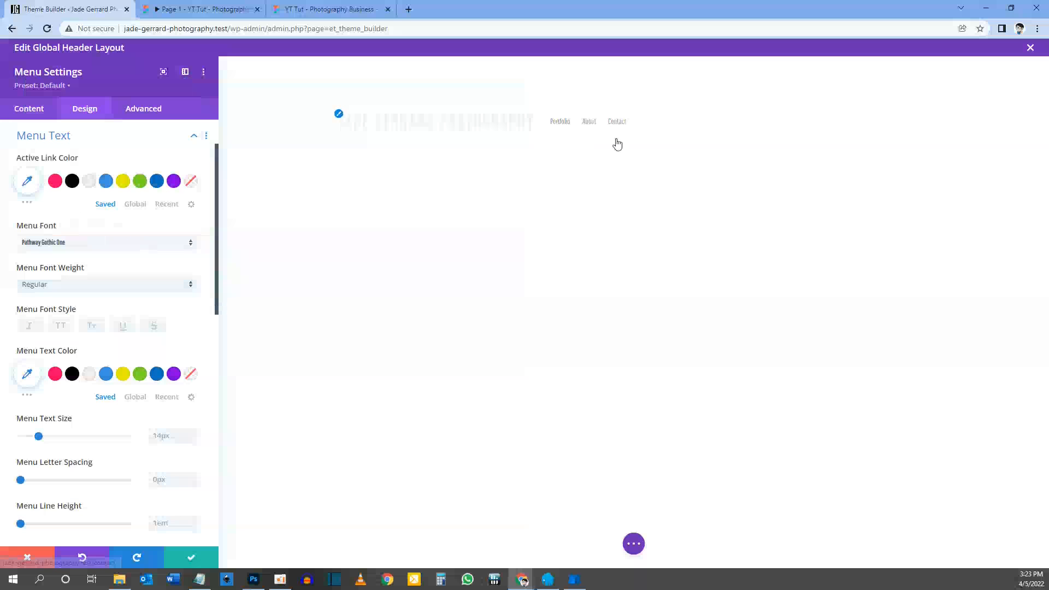
# Set the menu font weight to Bold and the font style to uppercase
pyautogui.click(51, 285)
pyautogui.click(44, 314)
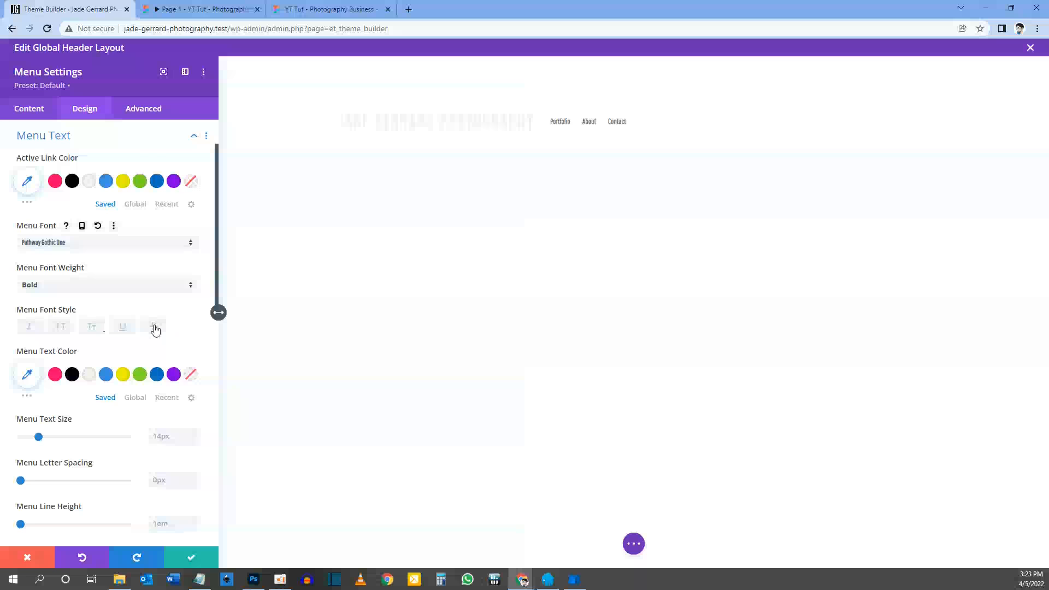
pyautogui.click(61, 327)
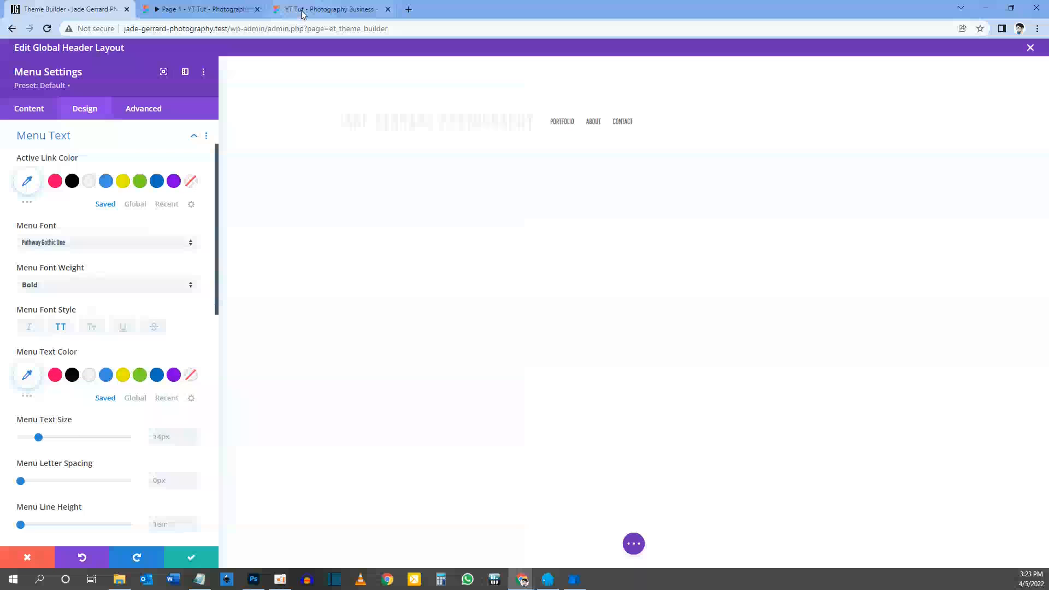
# Check the navigation link color in the Figma prototype and apply the saved off-white color to the menu text
pyautogui.click(202, 9)
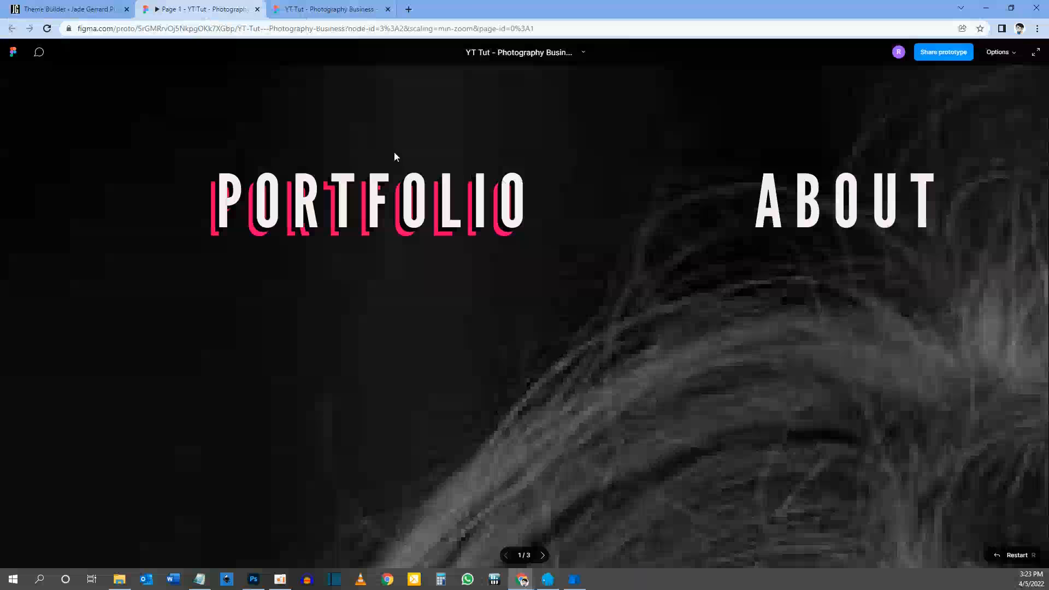
pyautogui.click(66, 8)
pyautogui.click(90, 375)
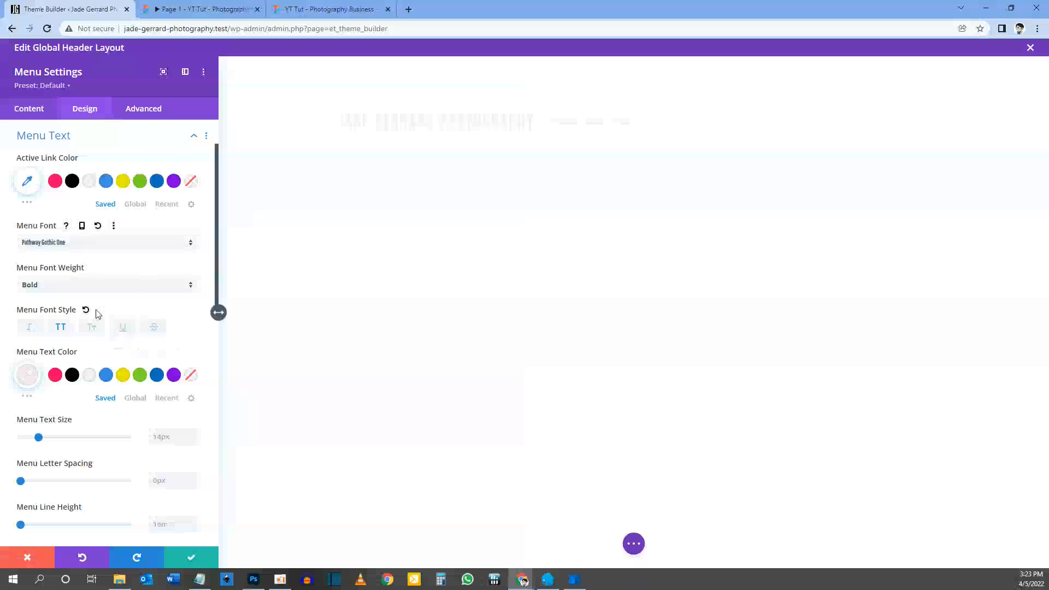
# Inspect the PORTFOLIO link's text properties in the Figma design file and set the menu text size to 18px
pyautogui.scroll(-2, 97, 313)
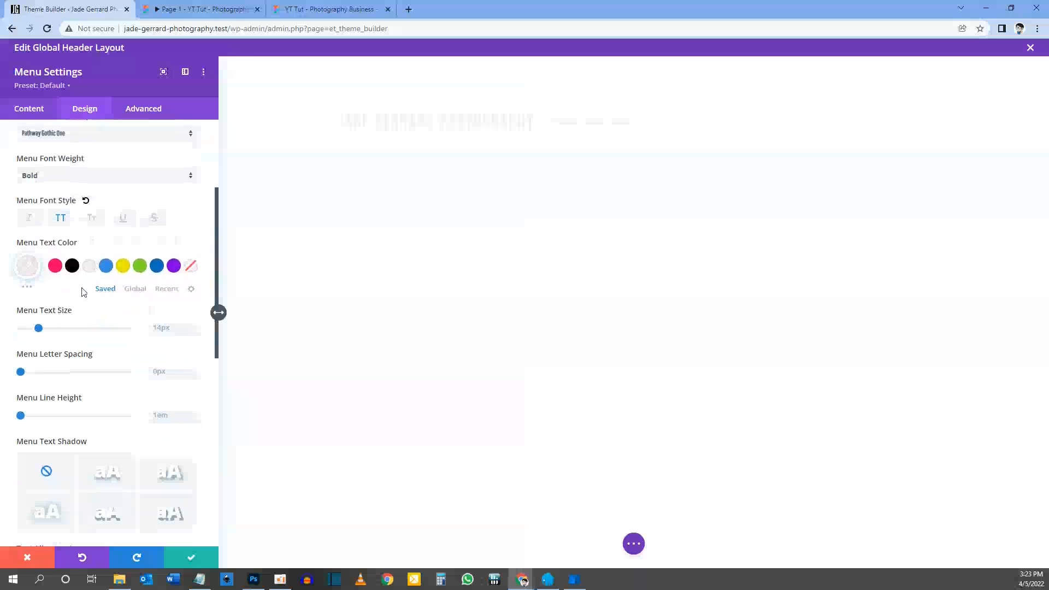
pyautogui.click(202, 13)
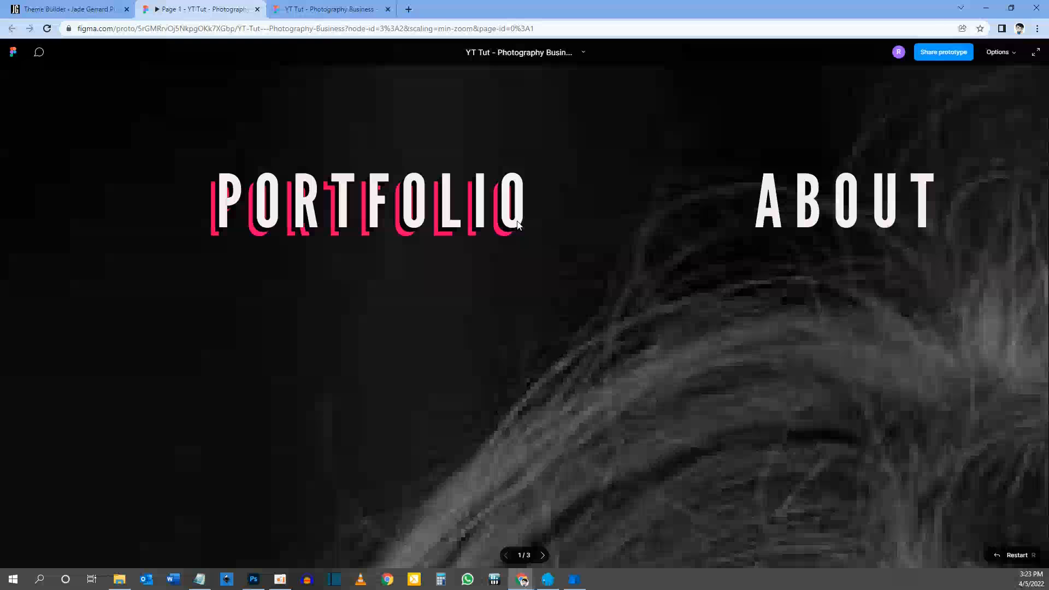
pyautogui.click(328, 10)
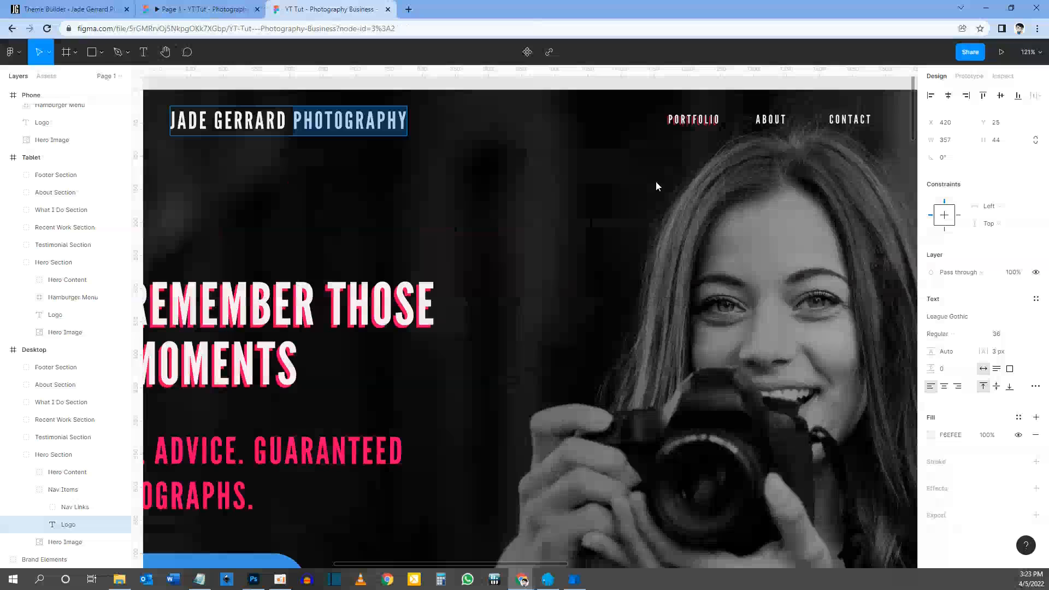
pyautogui.click(710, 120)
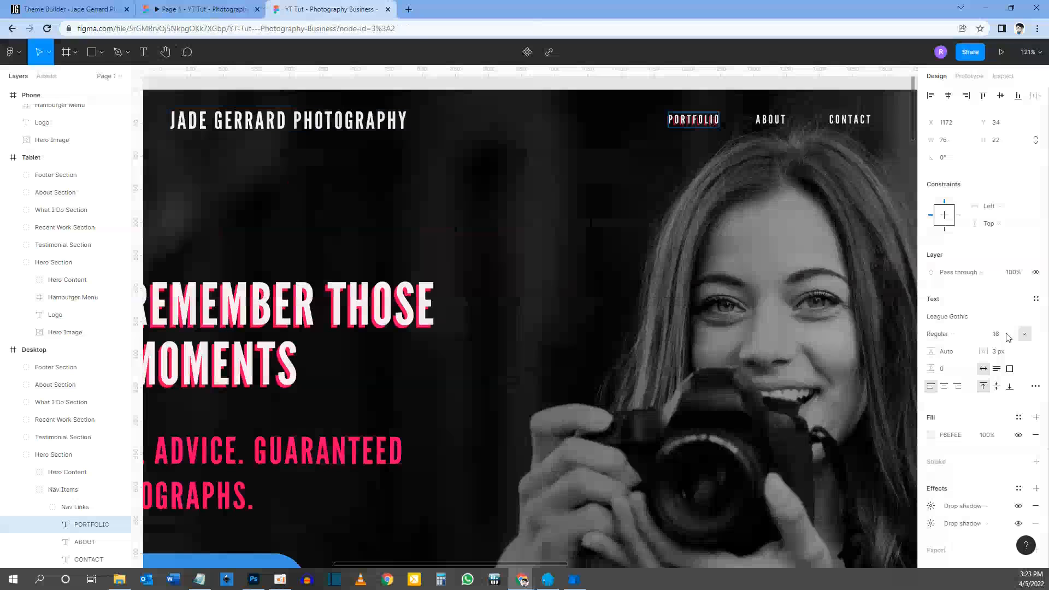
pyautogui.click(73, 9)
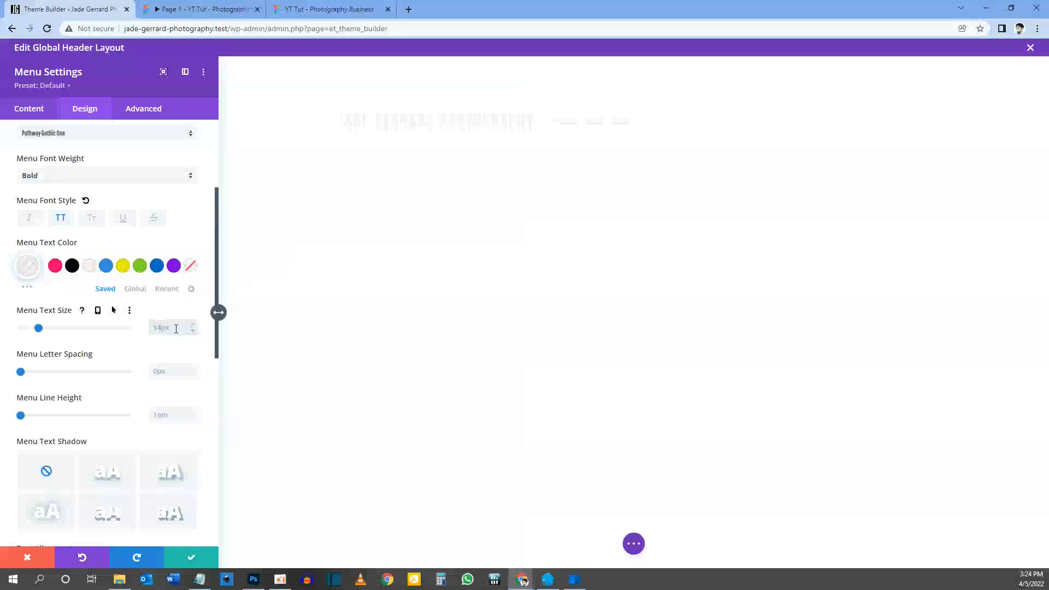
pyautogui.write('px')
# Examine the header navigation in the Figma tablet and phone designs
pyautogui.click(306, 10)
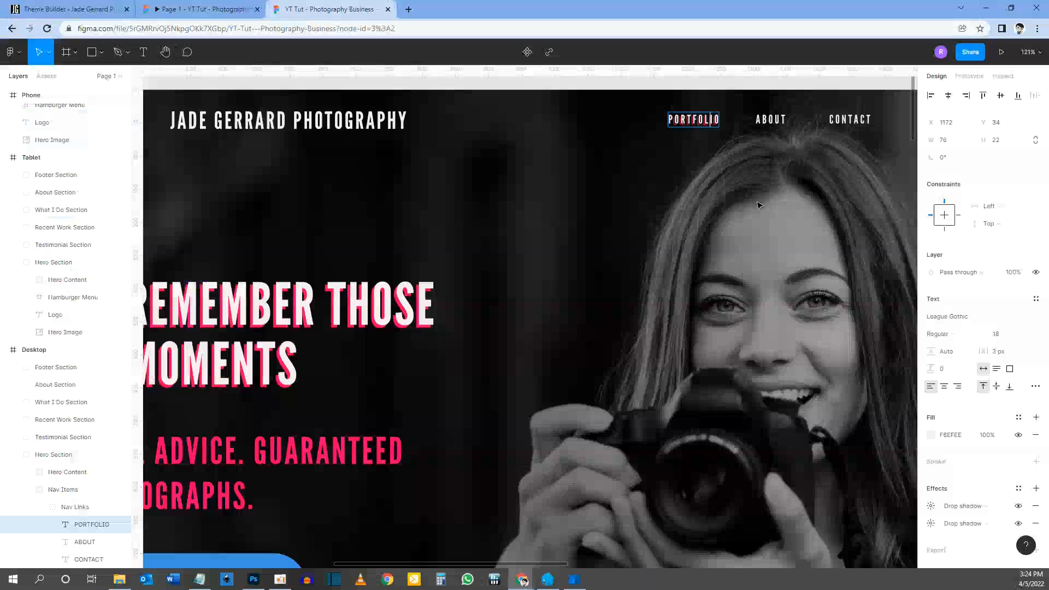
pyautogui.moveTo(760, 207); pyautogui.dragTo(348, 238)
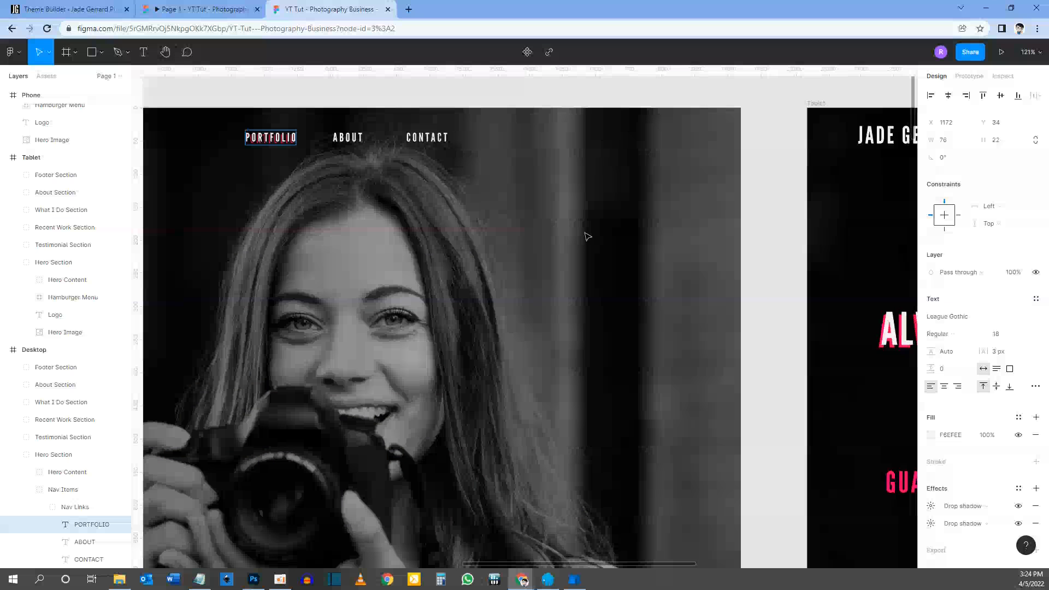
pyautogui.moveTo(780, 235); pyautogui.dragTo(290, 234)
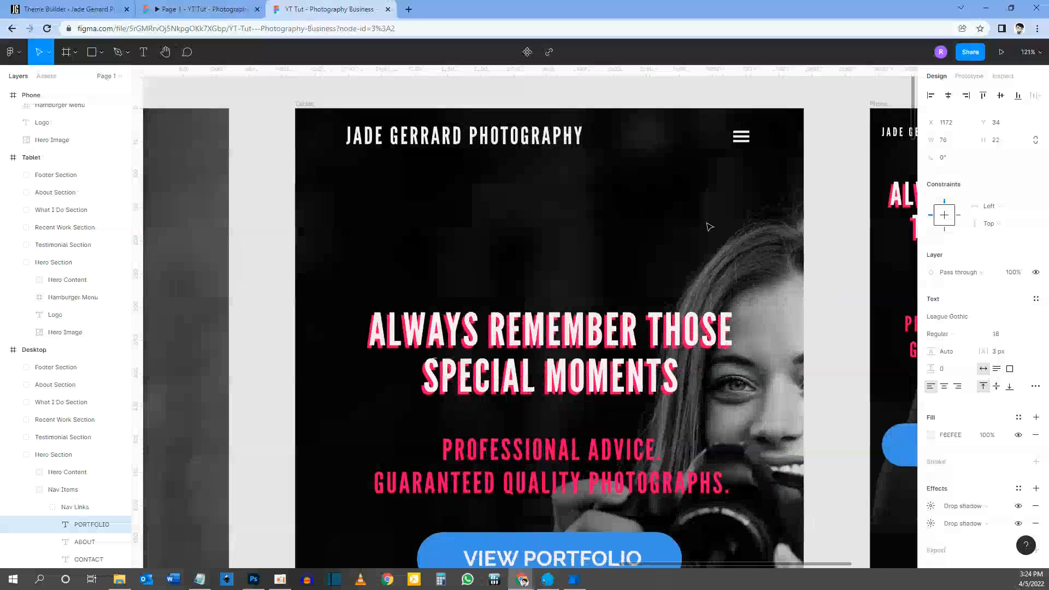
pyautogui.moveTo(707, 227); pyautogui.dragTo(403, 226)
pyautogui.moveTo(741, 214); pyautogui.dragTo(815, 221)
pyautogui.moveTo(438, 234); pyautogui.dragTo(787, 176)
pyautogui.moveTo(553, 225); pyautogui.dragTo(910, 227)
# Enable responsive menu text sizes in Divi, set the tablet size to 16px, and preview the expanded phone menu
pyautogui.click(71, 9)
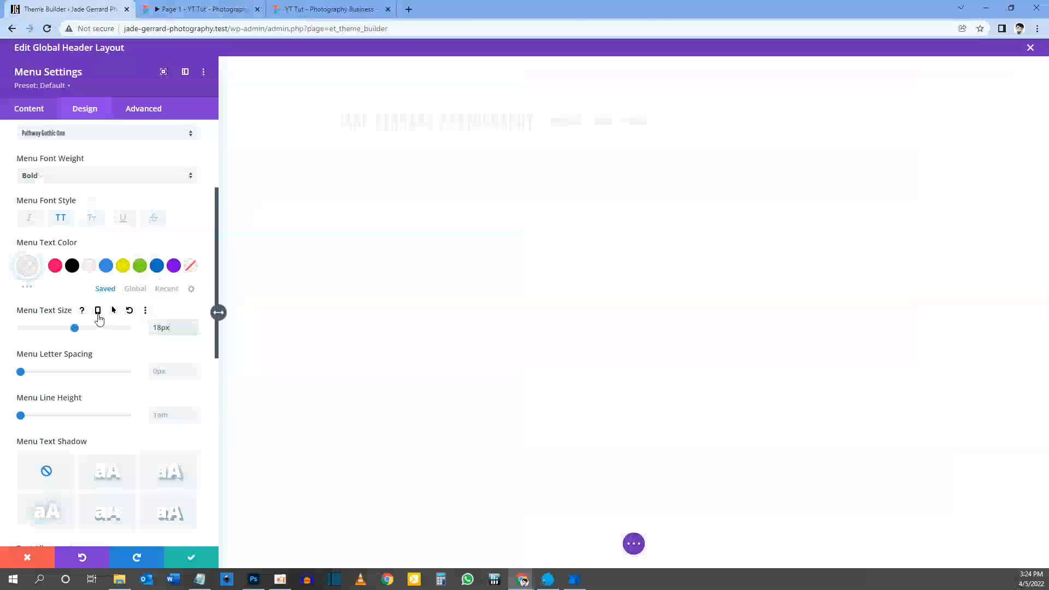
pyautogui.click(98, 310)
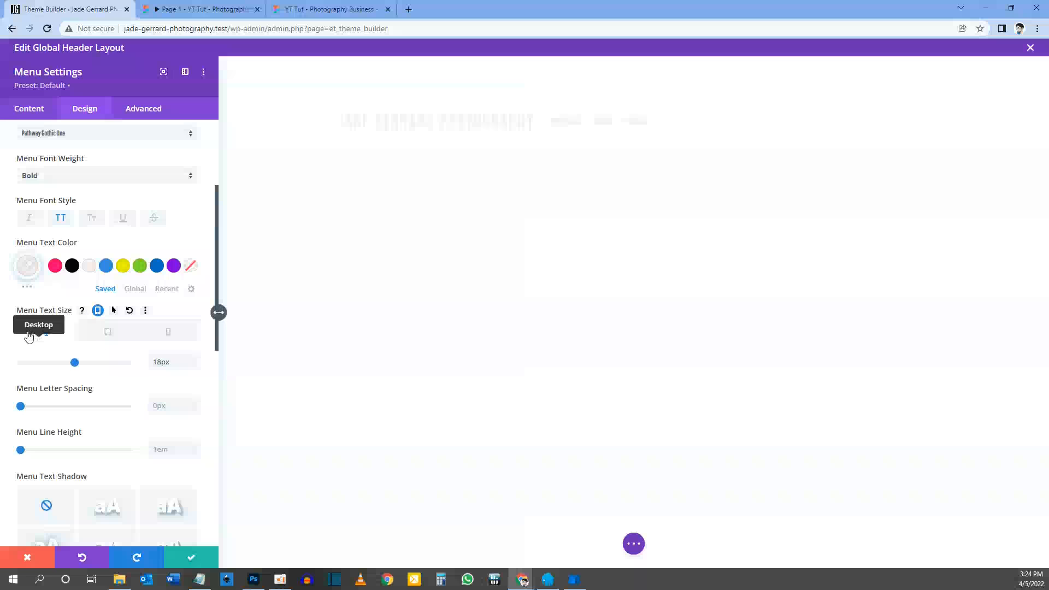
pyautogui.click(110, 335)
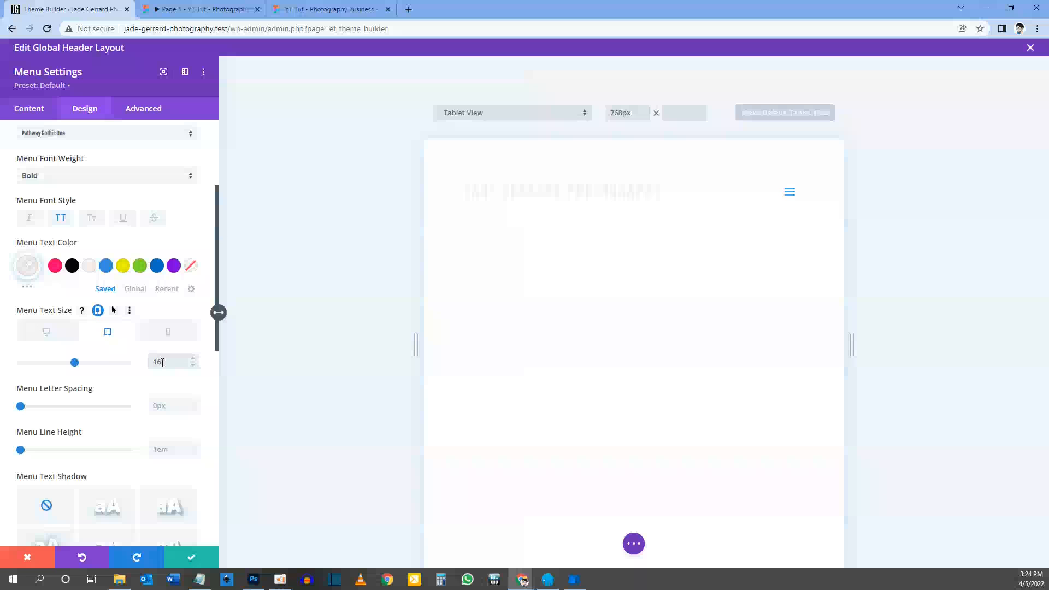
pyautogui.click(175, 336)
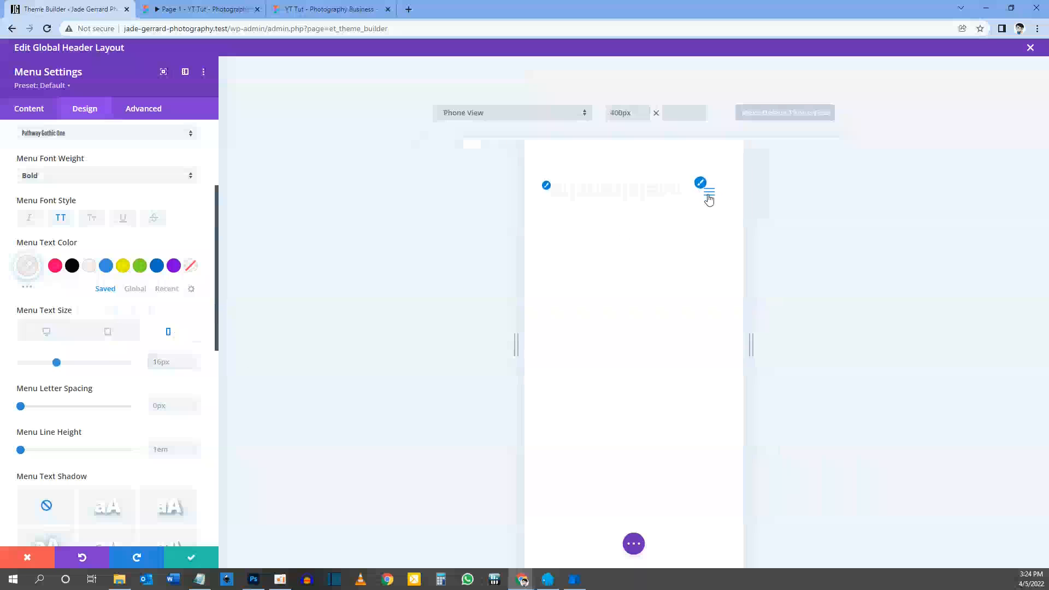
pyautogui.click(709, 197)
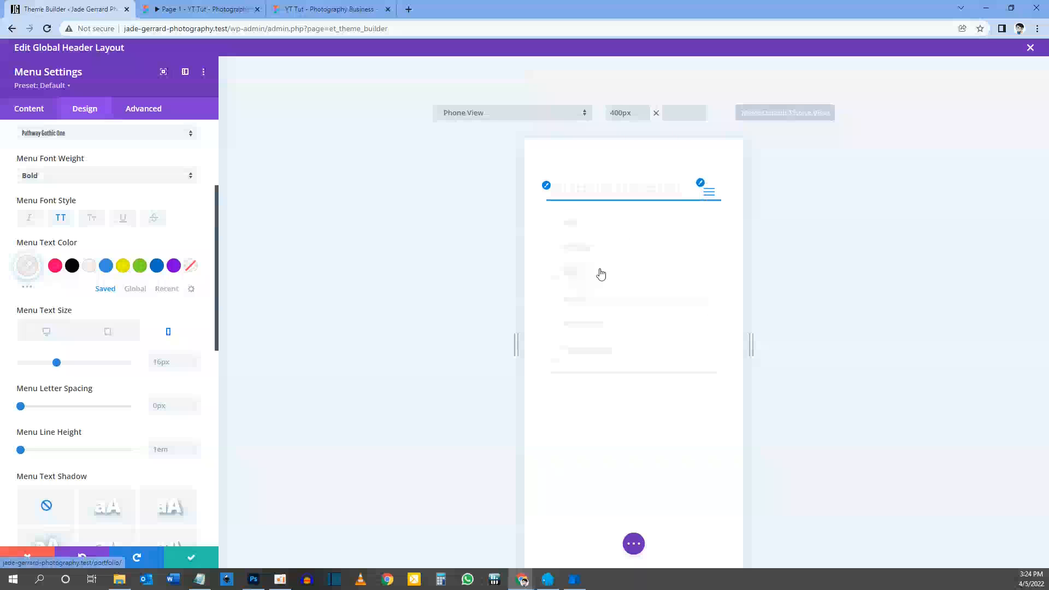
pyautogui.click(709, 193)
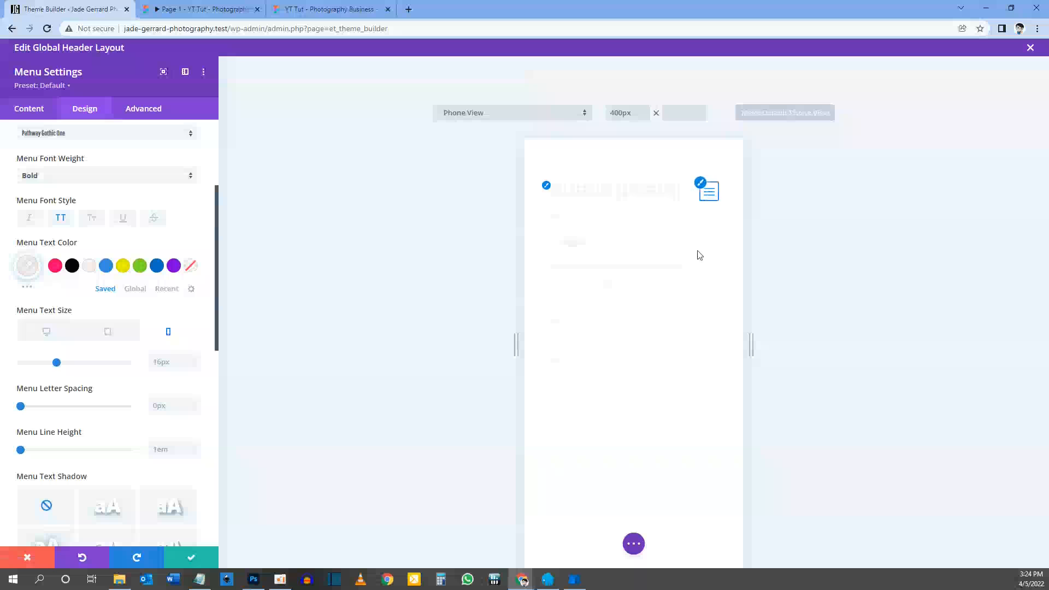
pyautogui.click(49, 331)
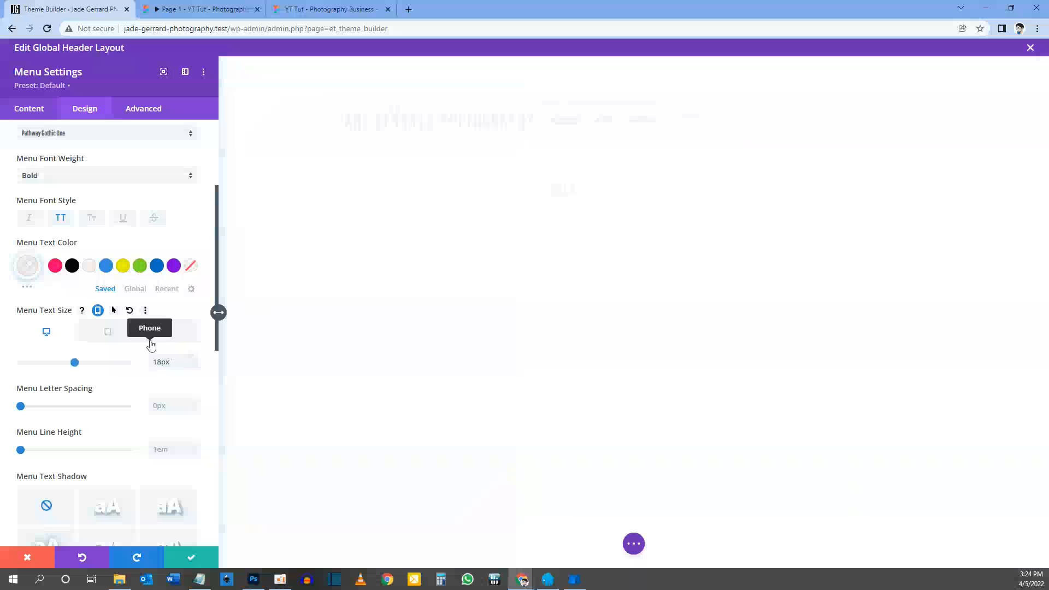
# Set the menu letter spacing to 3px and the text shadow's lengths and blur to 0em, and save the Menu module settings
pyautogui.scroll(-1, 113, 333)
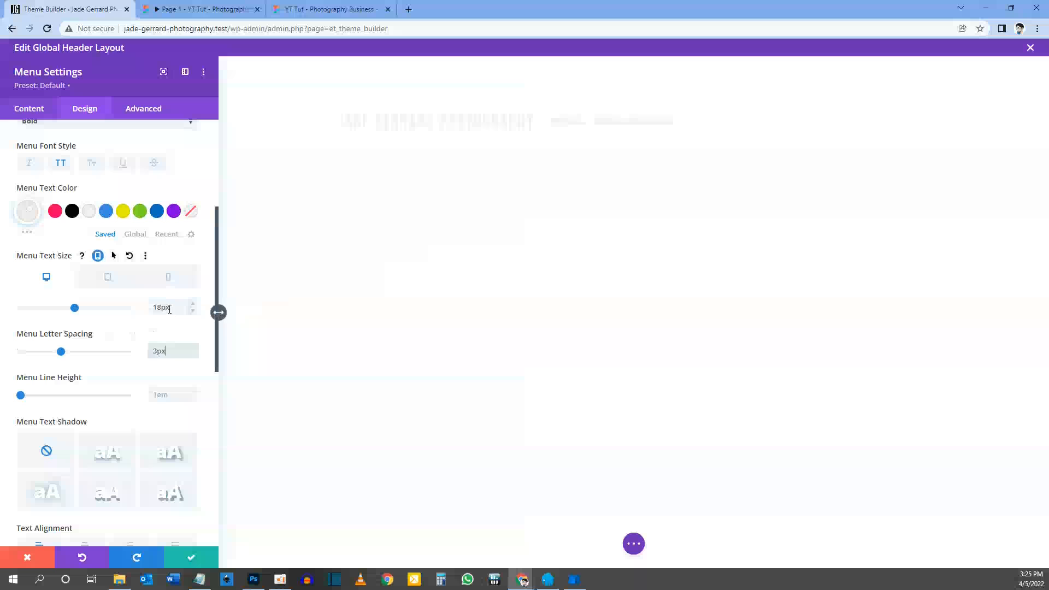
pyautogui.scroll(-2, 156, 310)
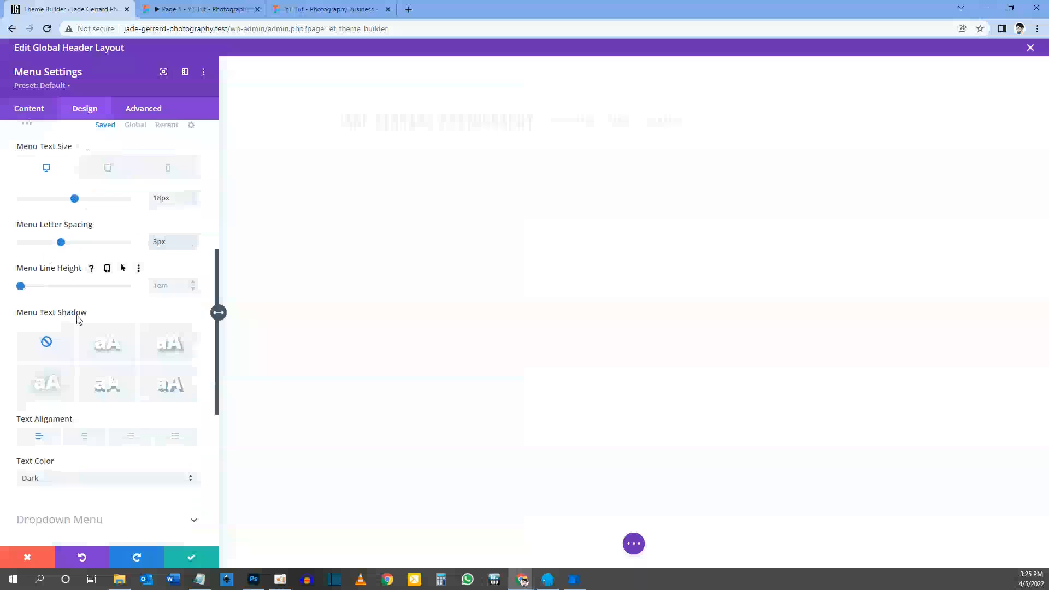
pyautogui.scroll(-1, 105, 310)
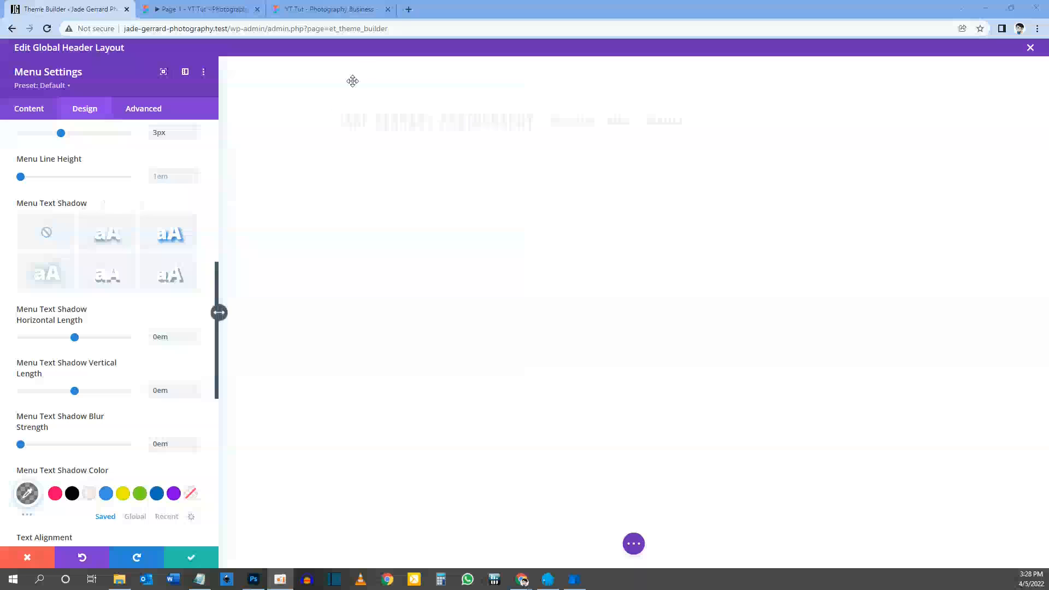
pyautogui.click(199, 557)
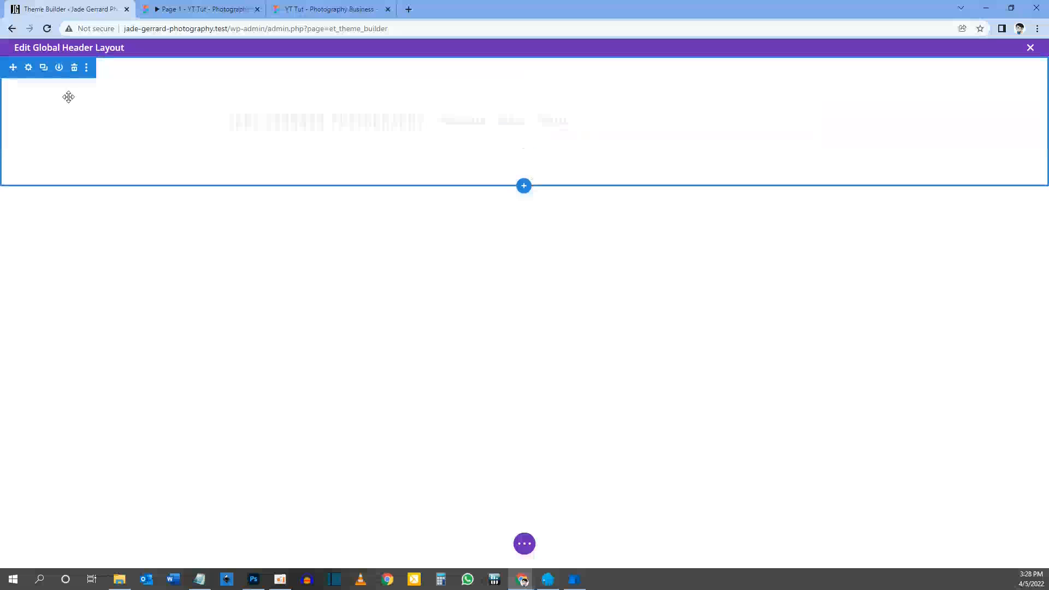
# Check the header in the Figma prototype and set the header section's background color to black
pyautogui.click(236, 7)
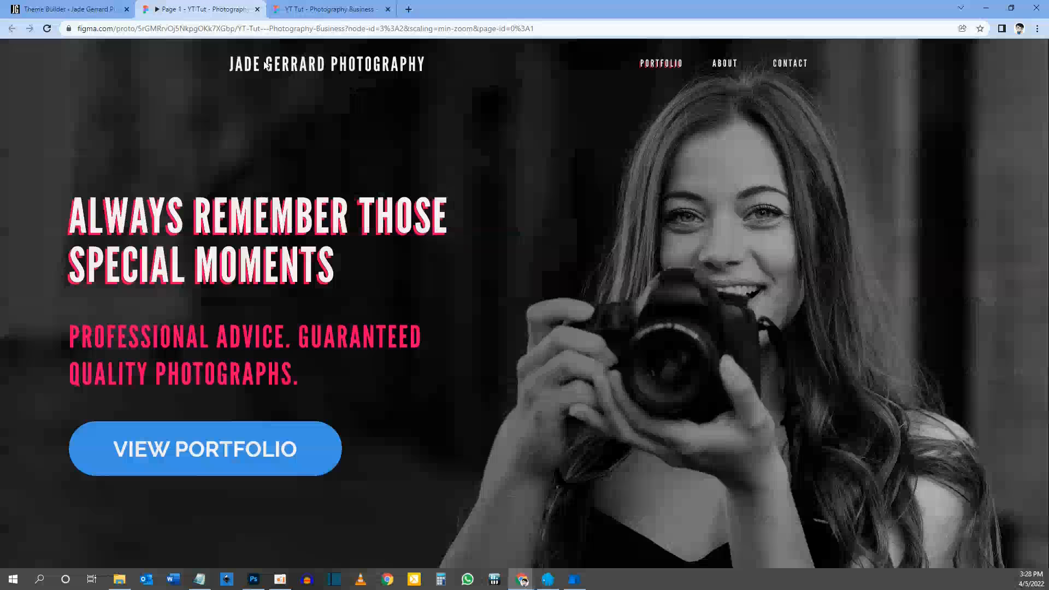
pyautogui.click(81, 9)
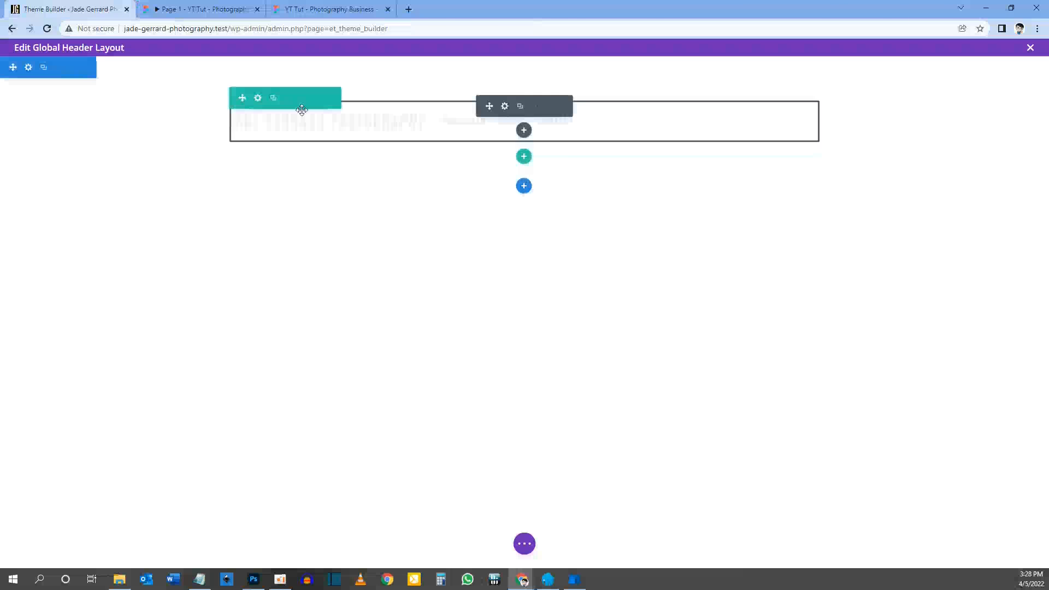
pyautogui.click(28, 69)
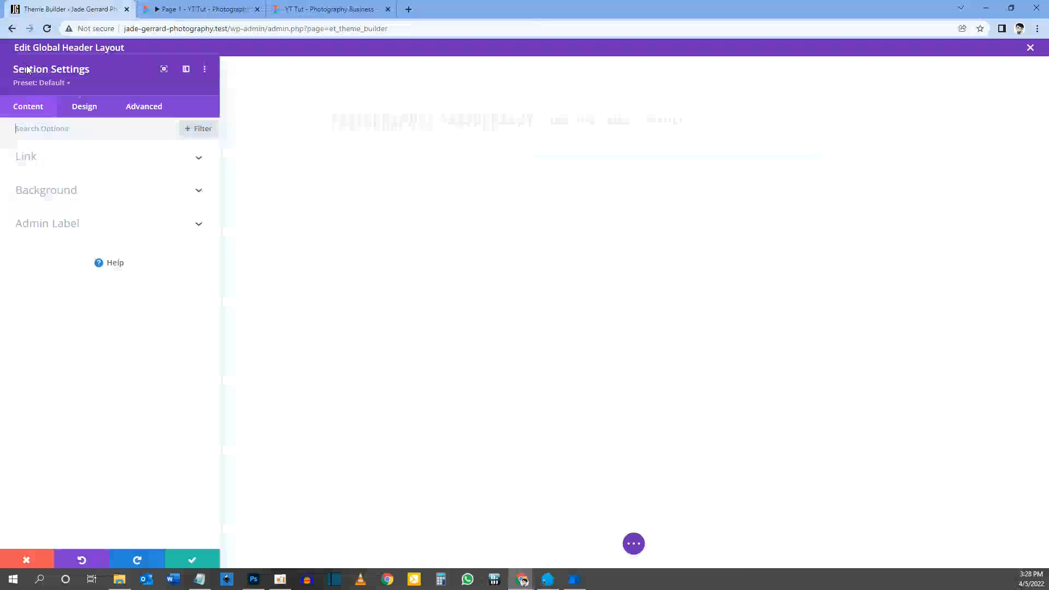
pyautogui.click(187, 558)
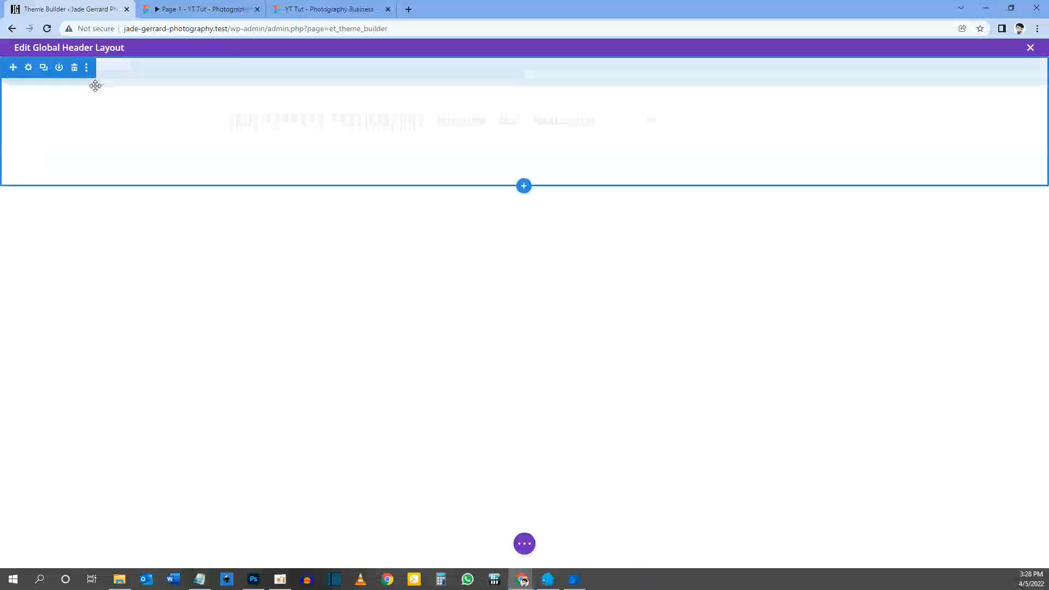
pyautogui.click(28, 68)
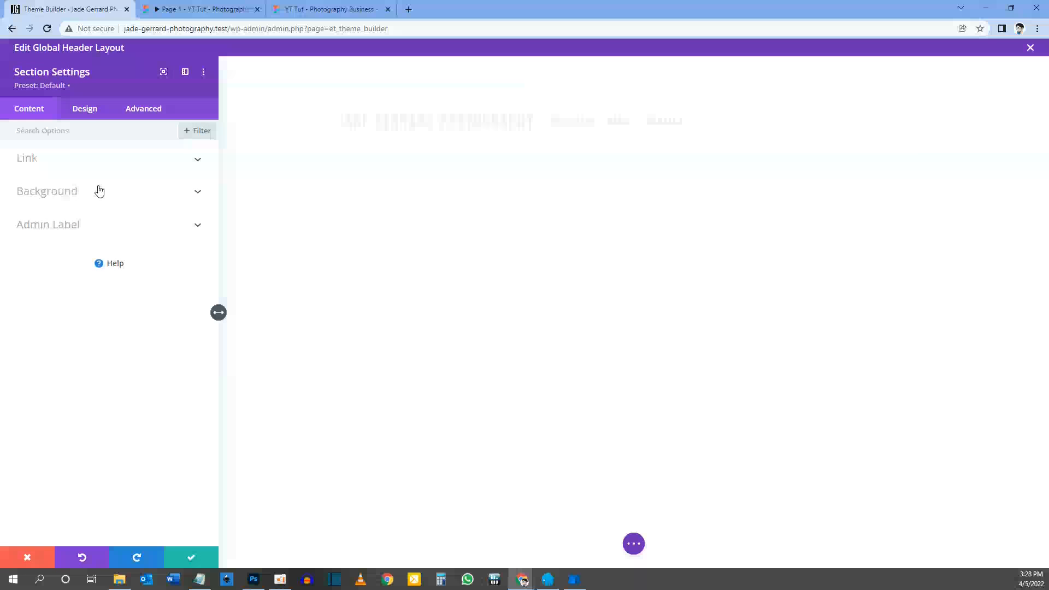
pyautogui.click(57, 191)
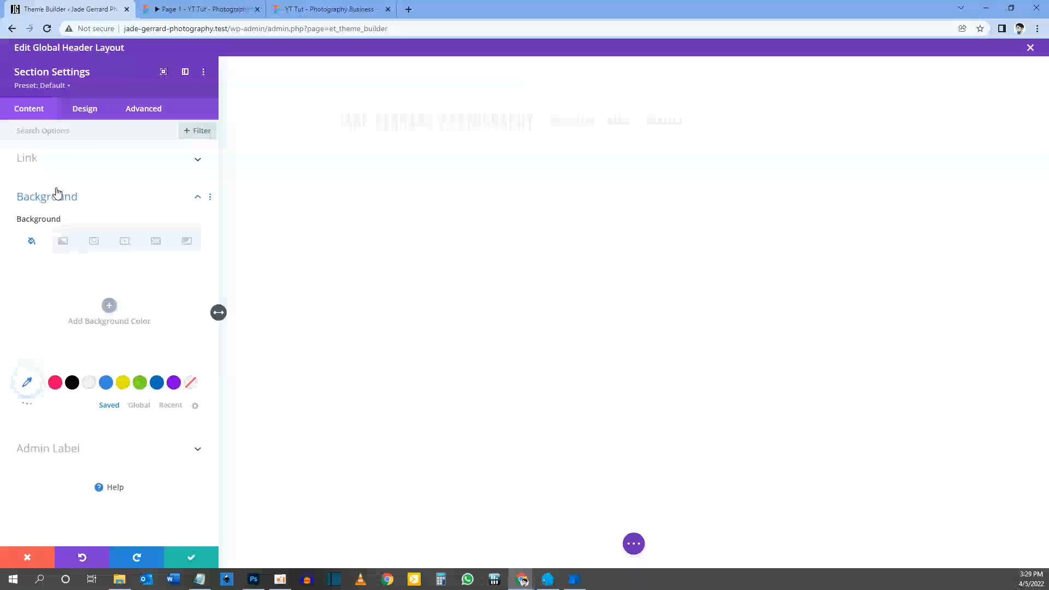
pyautogui.click(73, 382)
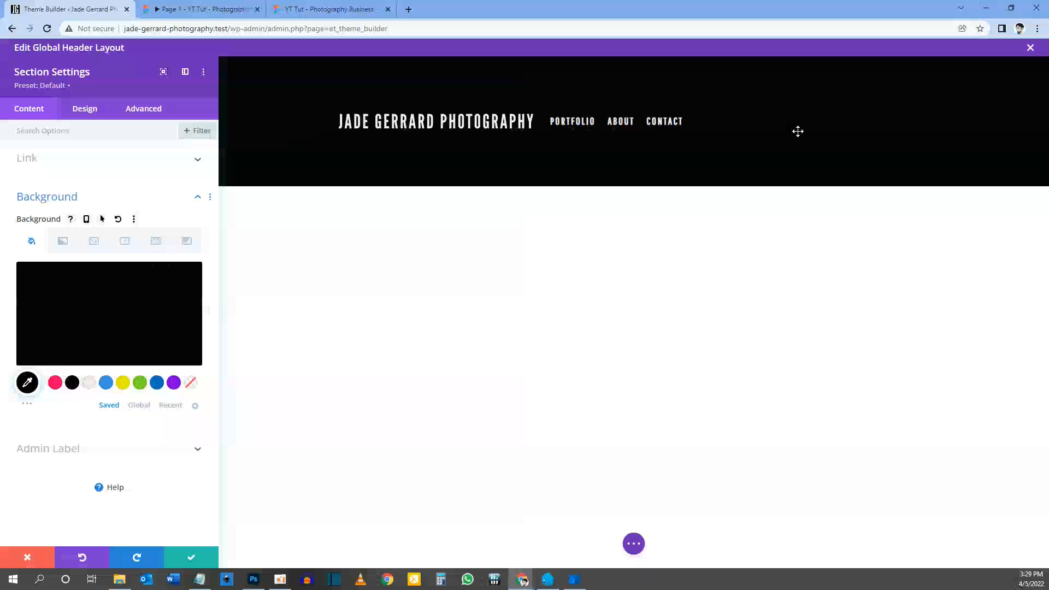
# Save the section settings and reapply the first text shadow preset to the menu text in the Menu module
pyautogui.click(189, 557)
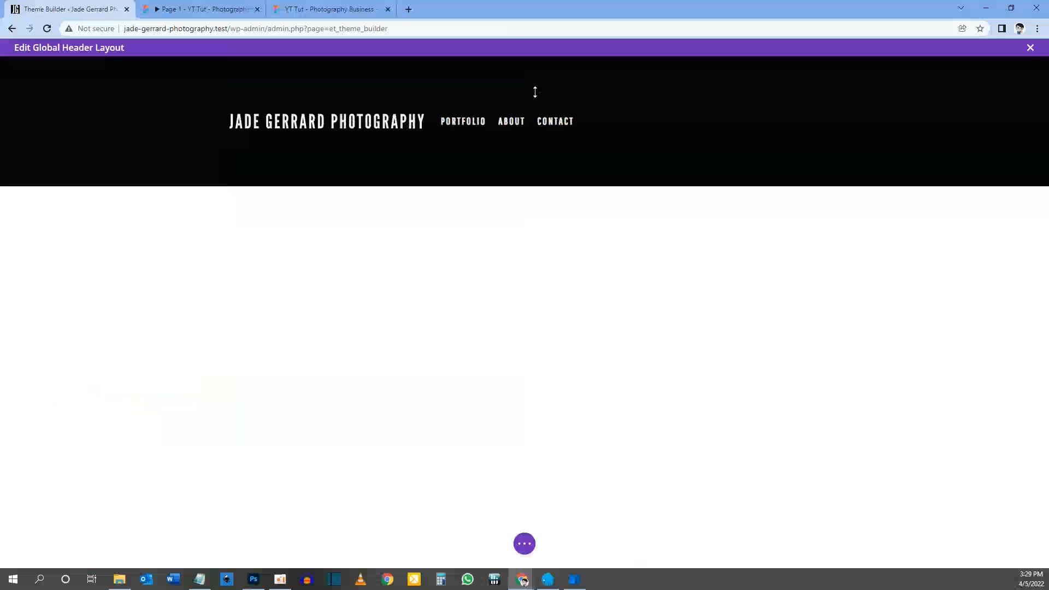
pyautogui.moveTo(439, 114)
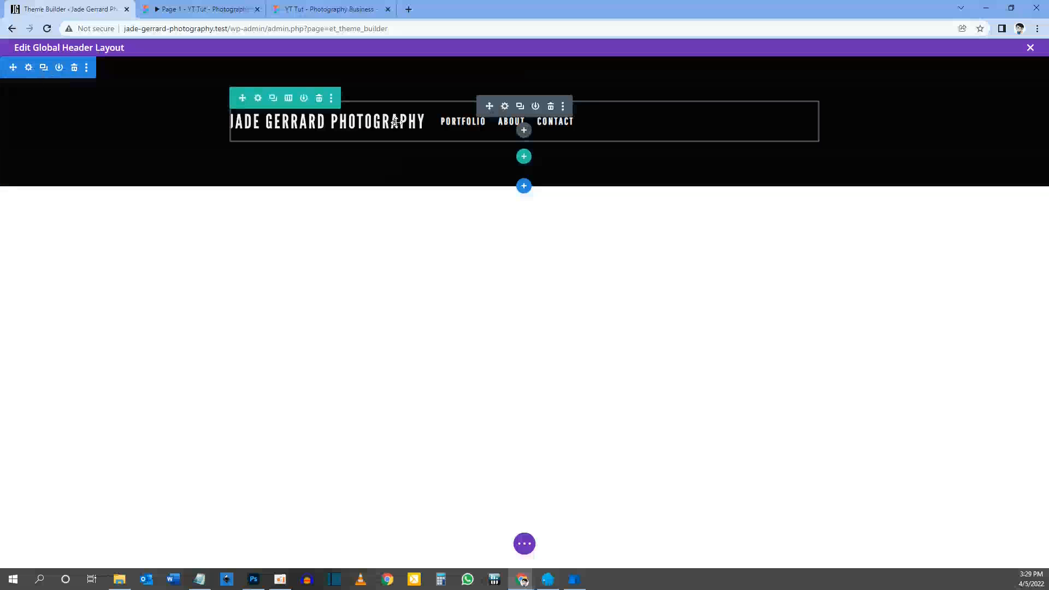
pyautogui.click(505, 107)
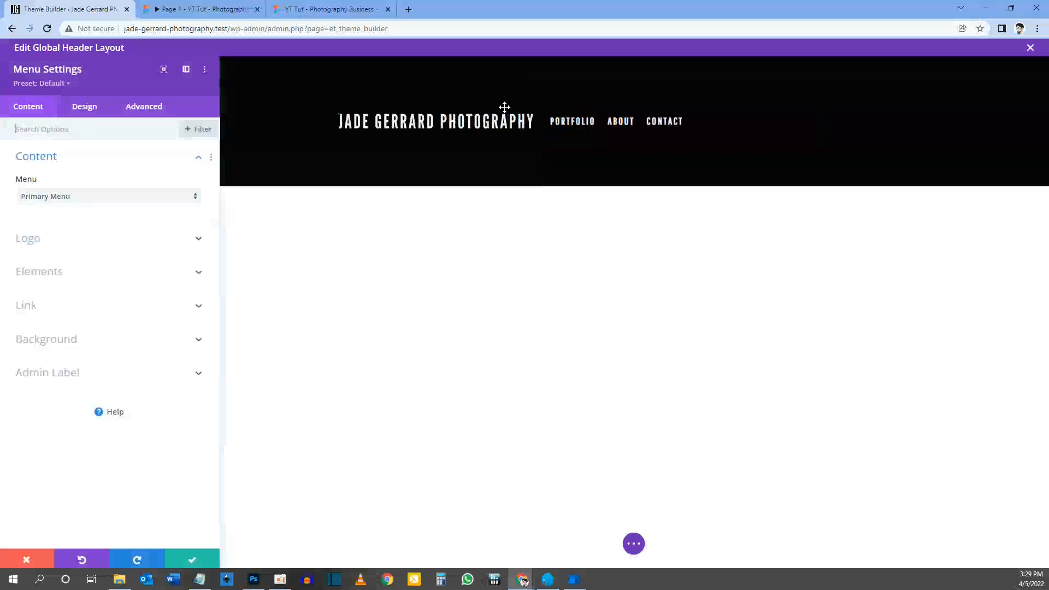
pyautogui.click(80, 111)
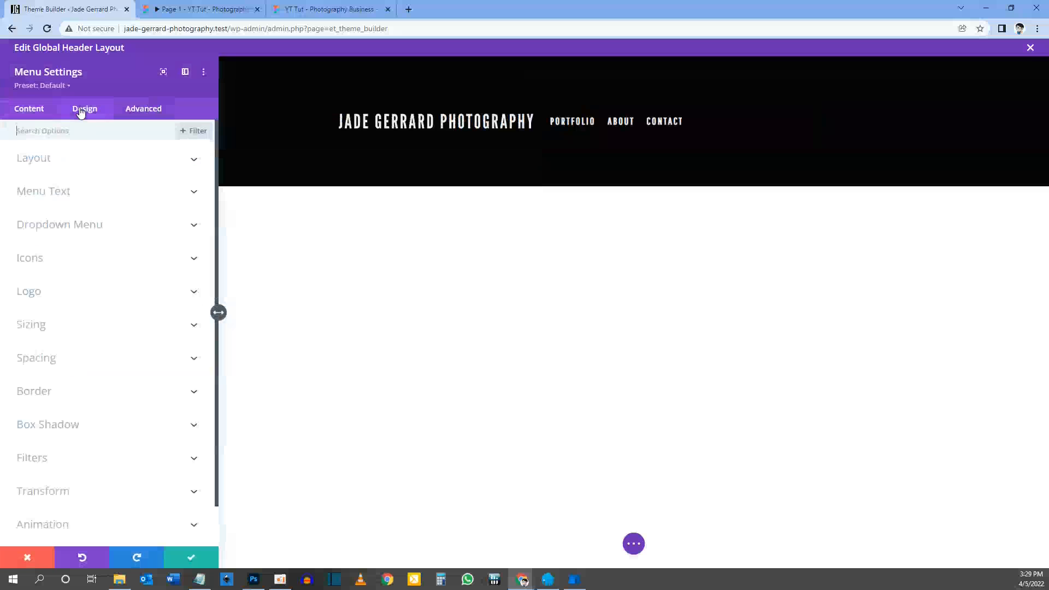
pyautogui.click(36, 192)
pyautogui.scroll(-5, 106, 241)
pyautogui.scroll(-1, 104, 241)
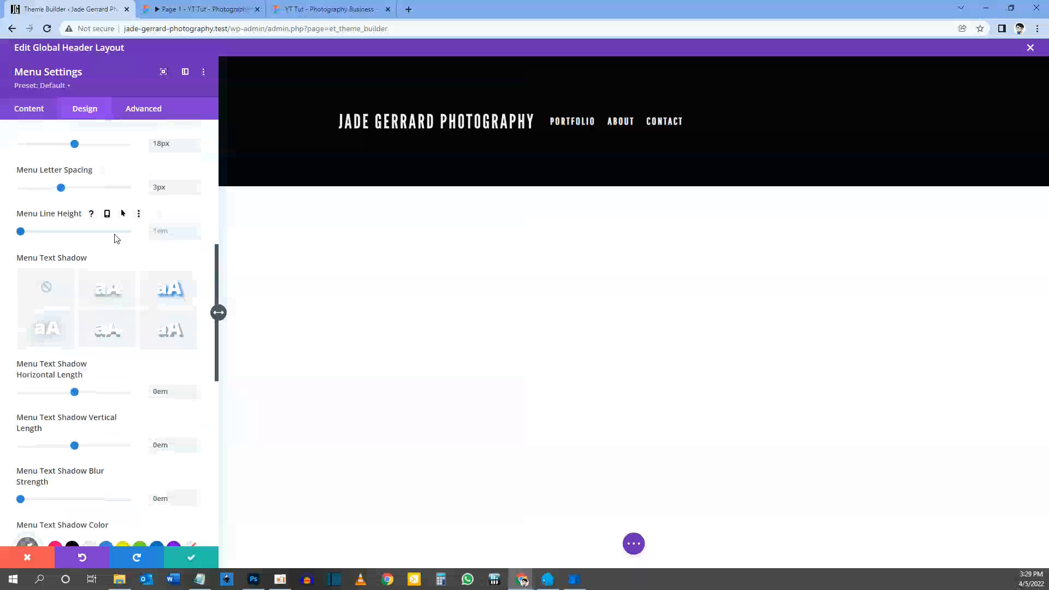
pyautogui.scroll(-1, 117, 238)
pyautogui.click(51, 234)
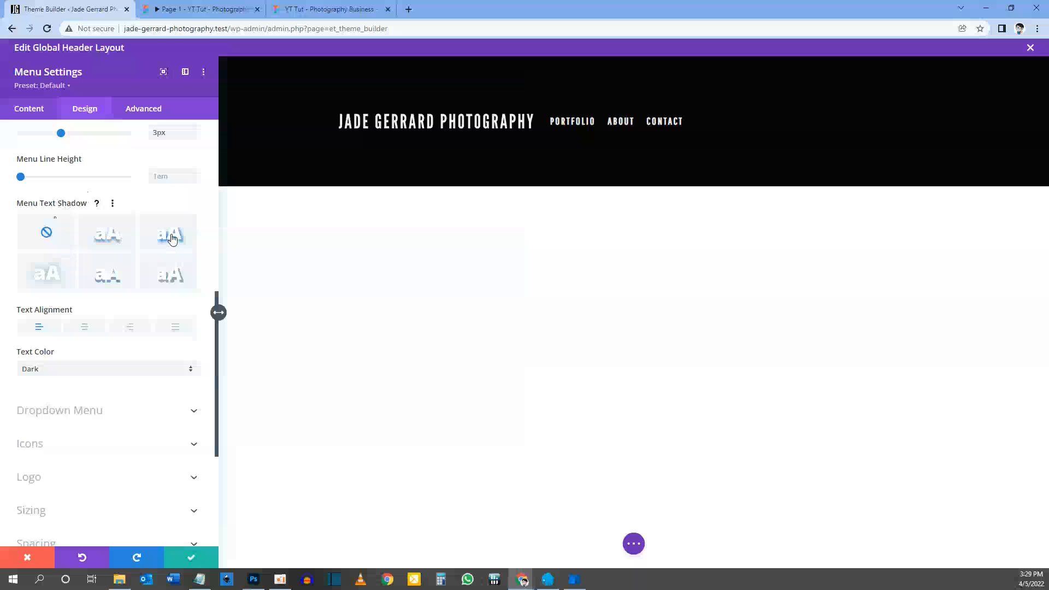
pyautogui.click(113, 236)
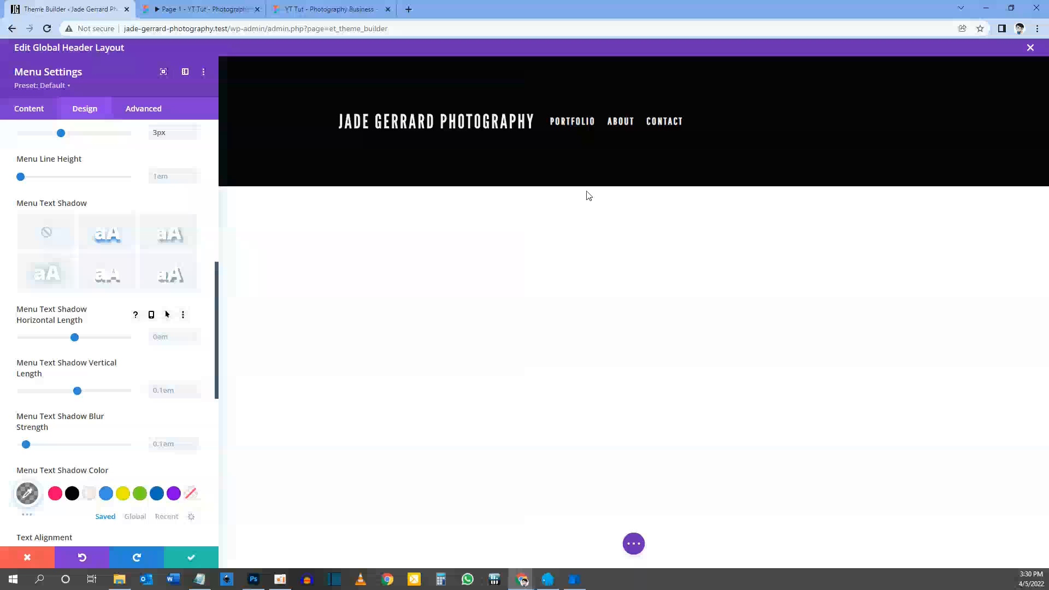
# Set the menu text shadow's horizontal length, vertical length and blur strength to 0px and its color to pink
pyautogui.scroll(-1, 140, 259)
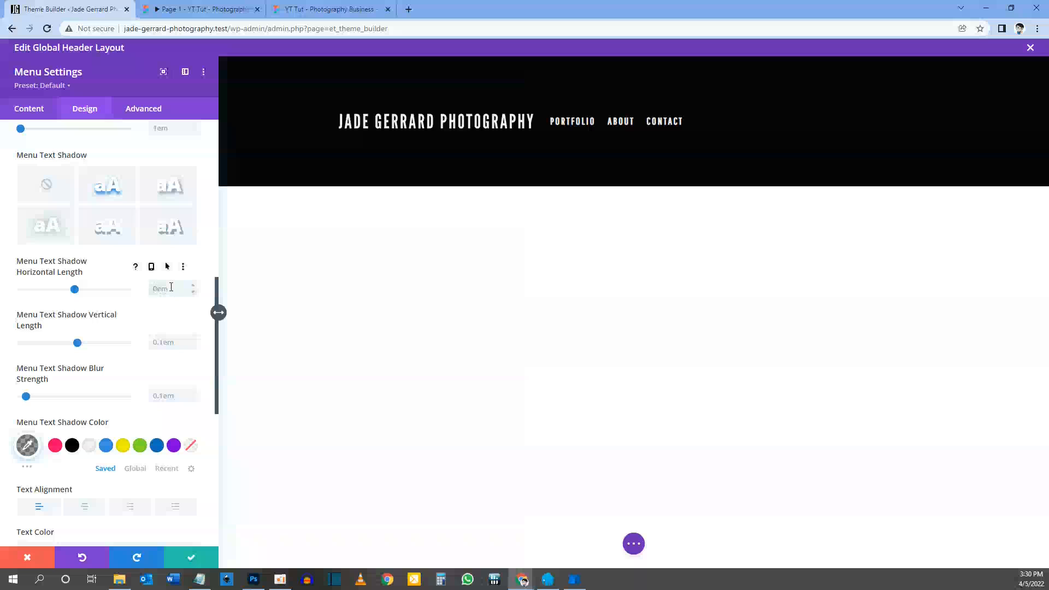
pyautogui.write('0px')
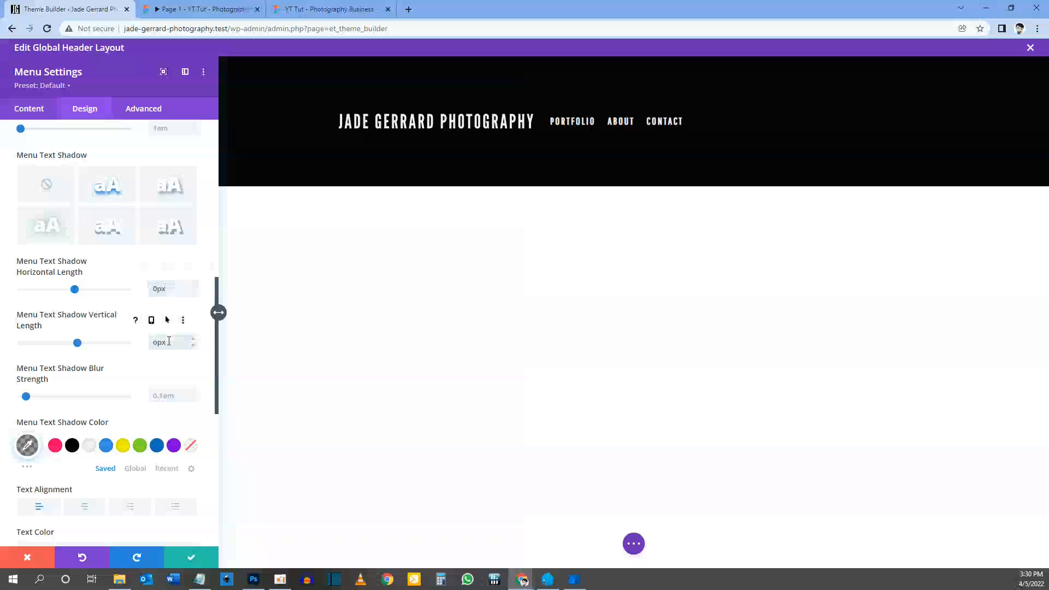
pyautogui.click(164, 396)
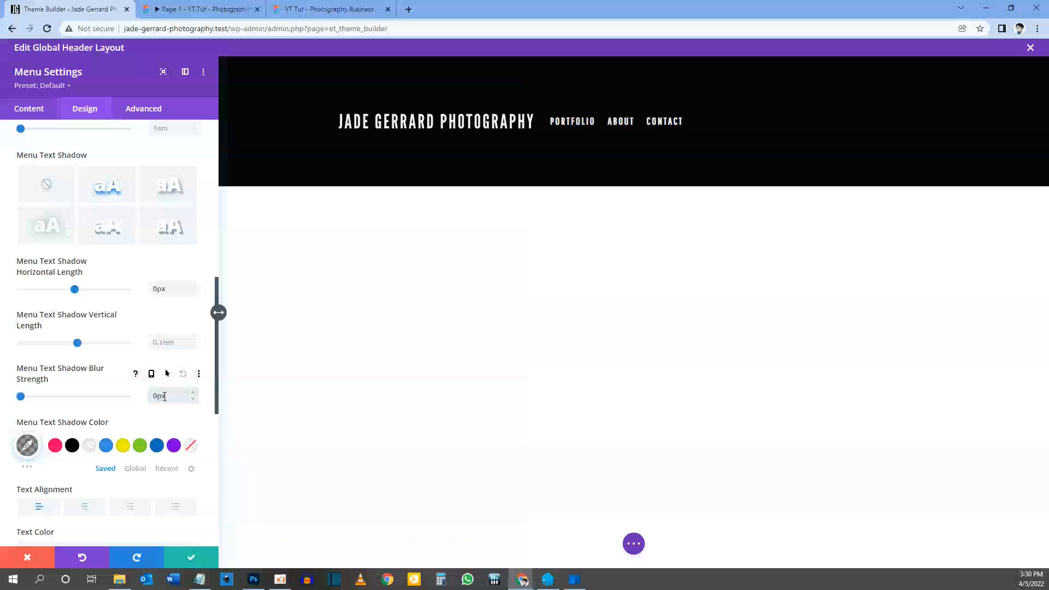
pyautogui.click(155, 342)
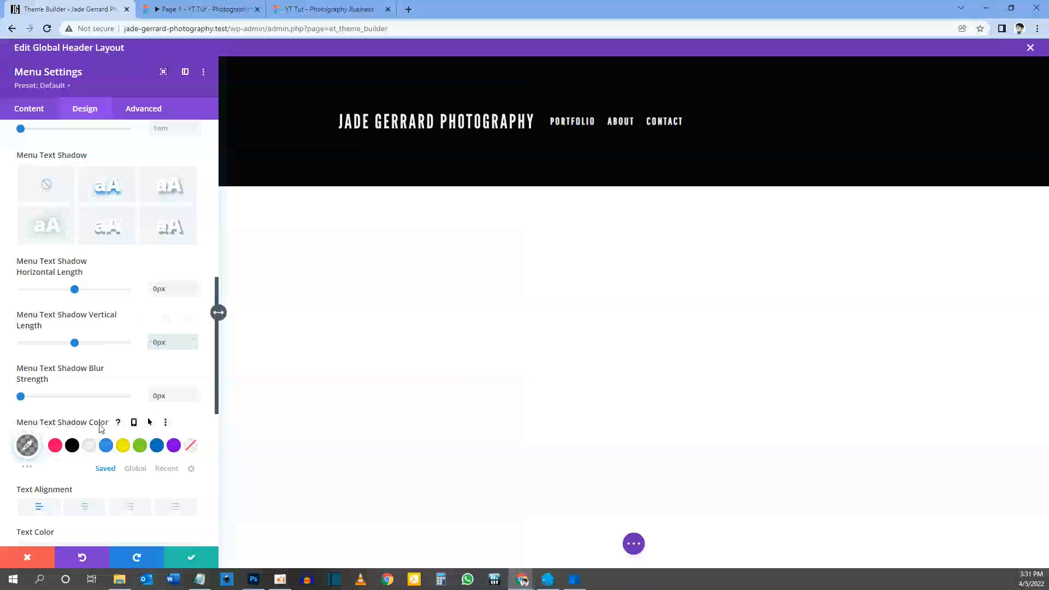
pyautogui.click(55, 445)
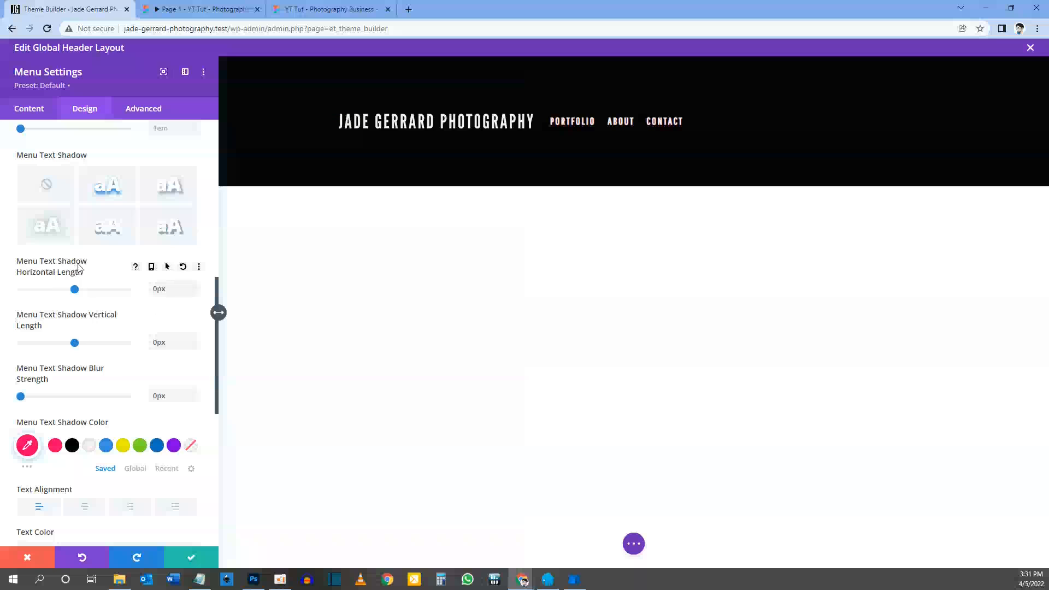
# Enable hover-state values for the menu text shadow, with horizontal length -2px and vertical length 2px
pyautogui.click(168, 269)
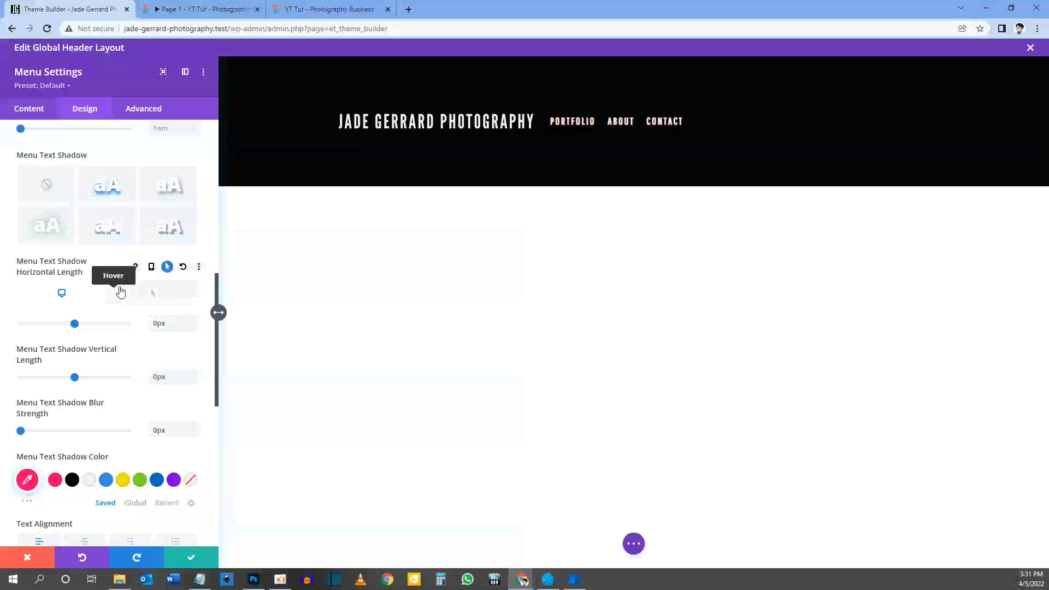
pyautogui.click(146, 291)
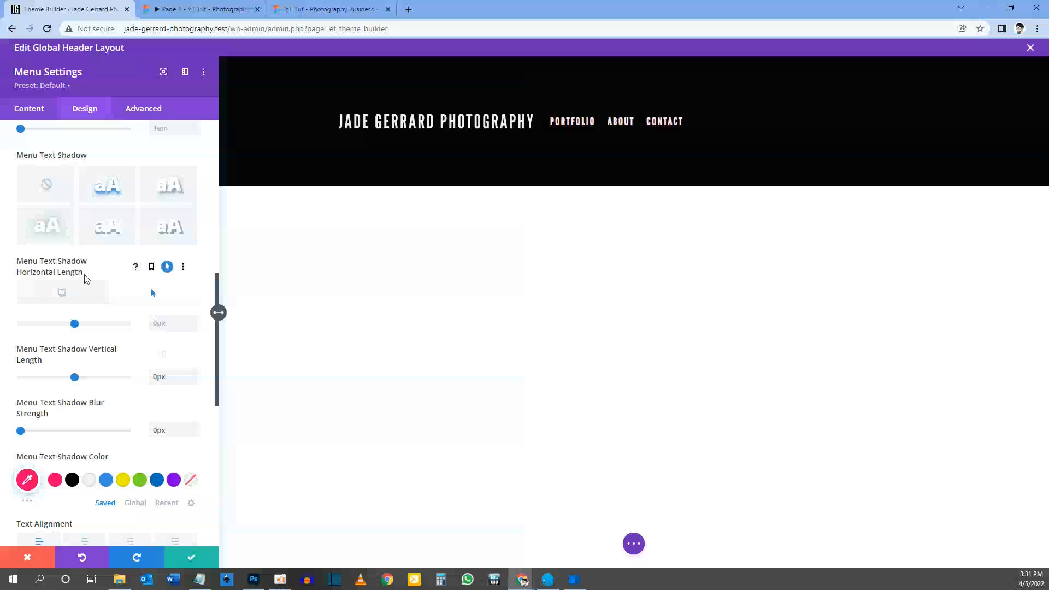
pyautogui.click(159, 324)
pyautogui.write('-2')
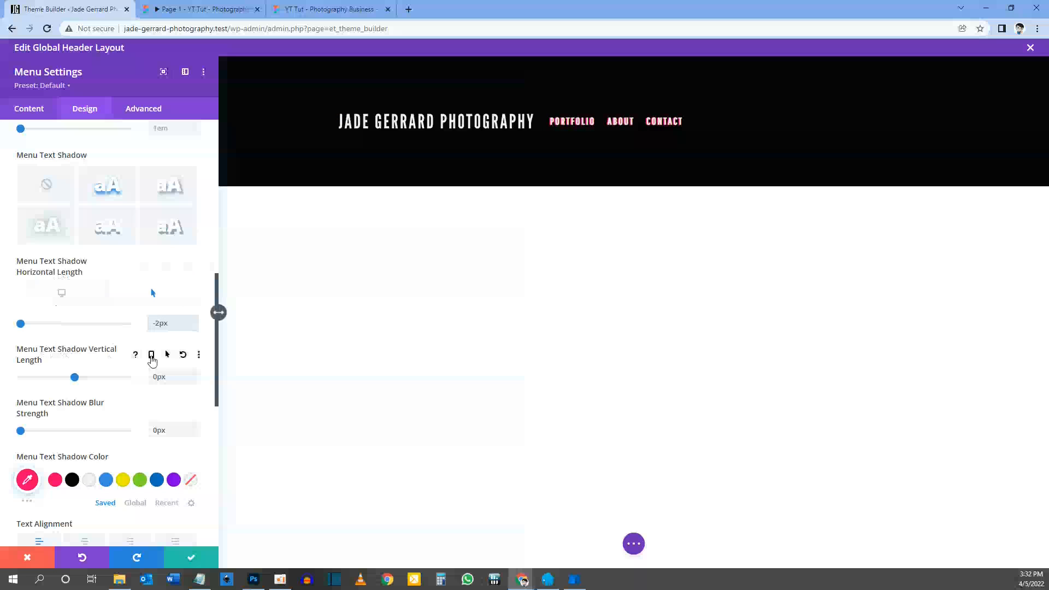
pyautogui.click(168, 355)
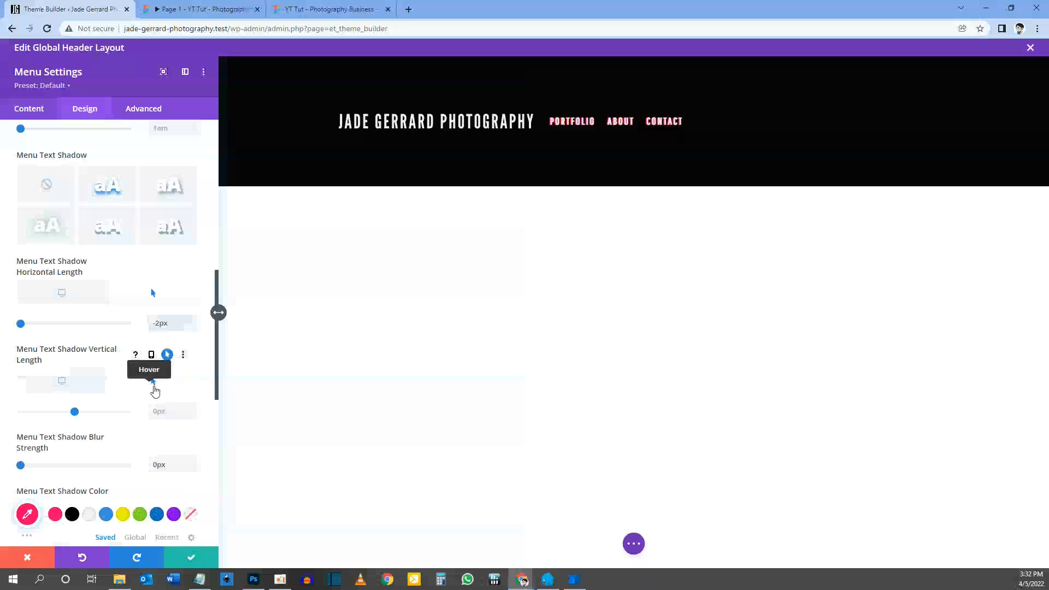
pyautogui.click(170, 413)
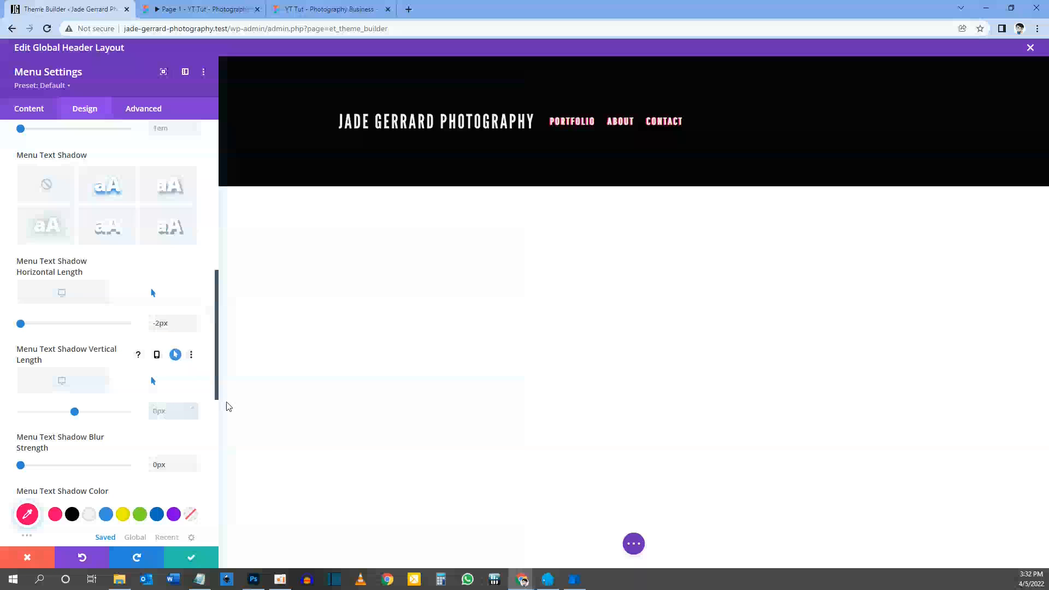
pyautogui.write('2px')
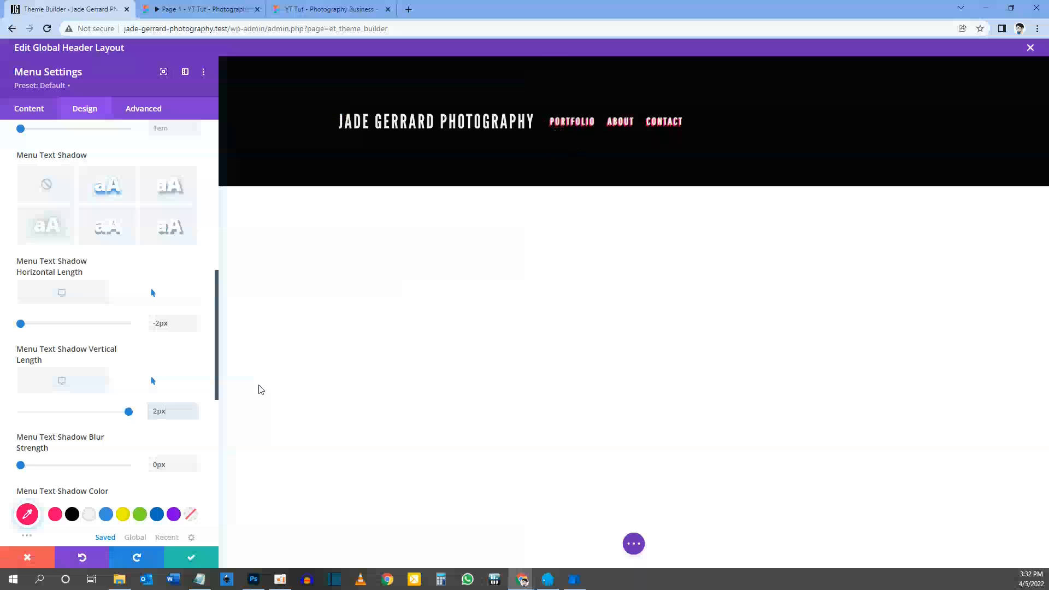
# Compare the menu text shadow's desktop and hover states with the menu effect in the Figma prototype
pyautogui.click(233, 8)
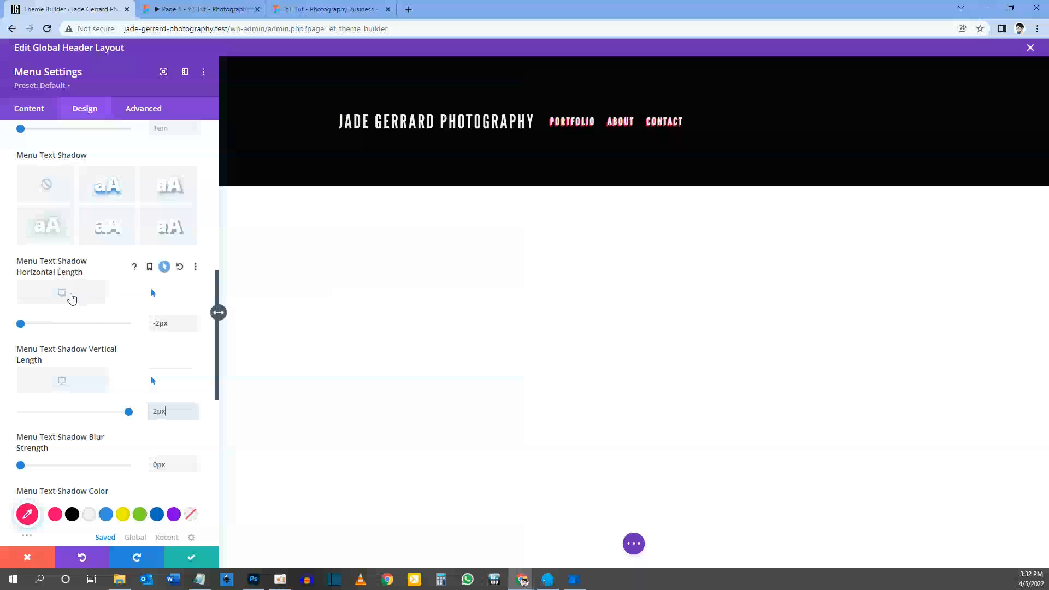
pyautogui.click(68, 294)
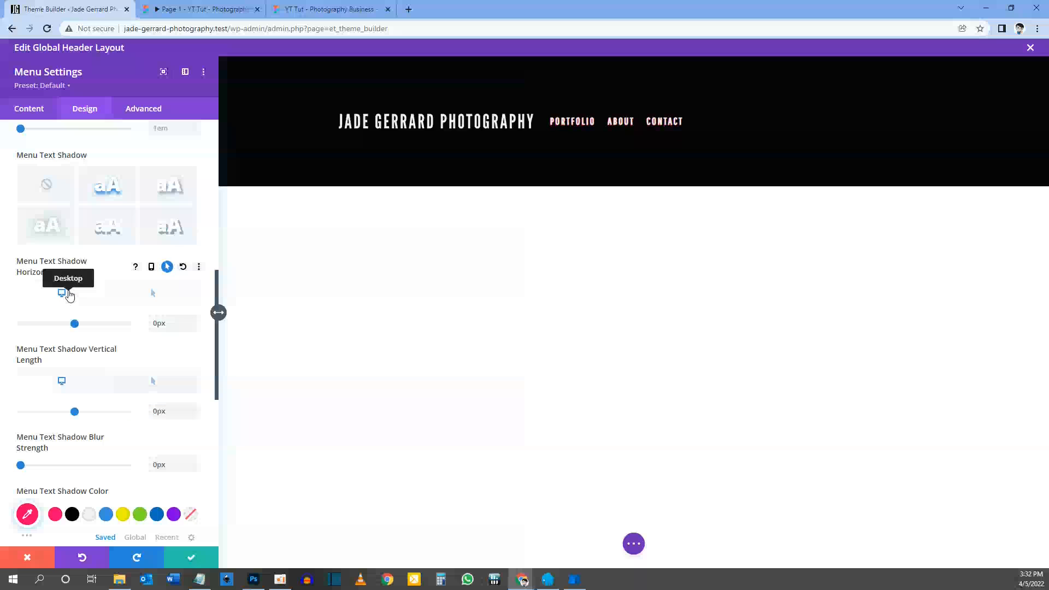
pyautogui.click(140, 295)
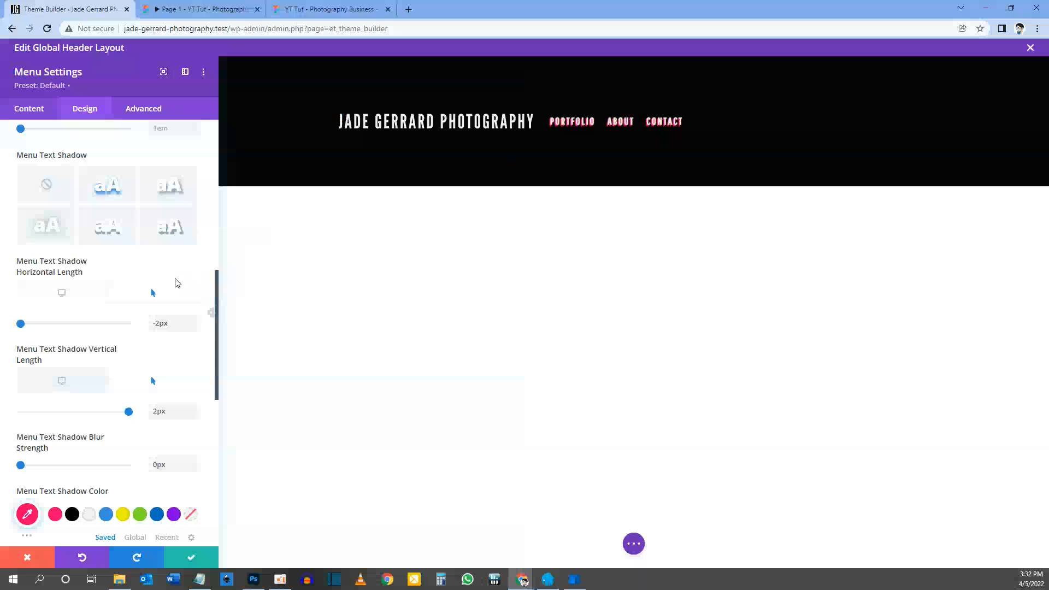
pyautogui.click(72, 297)
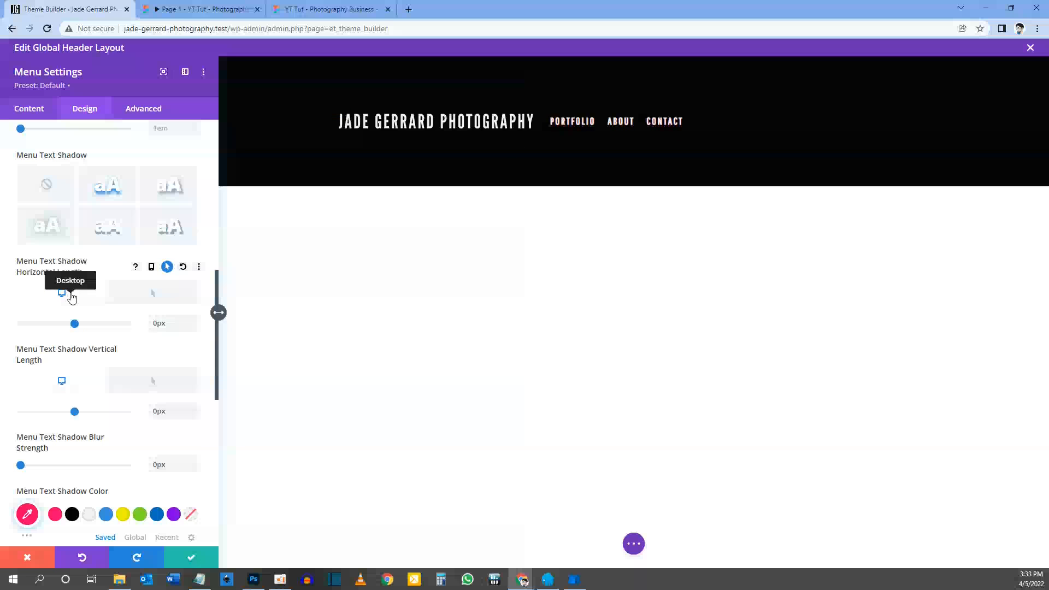
# Check the navigation in the Figma prototype and set the menu's text alignment to right
pyautogui.scroll(-5, 72, 296)
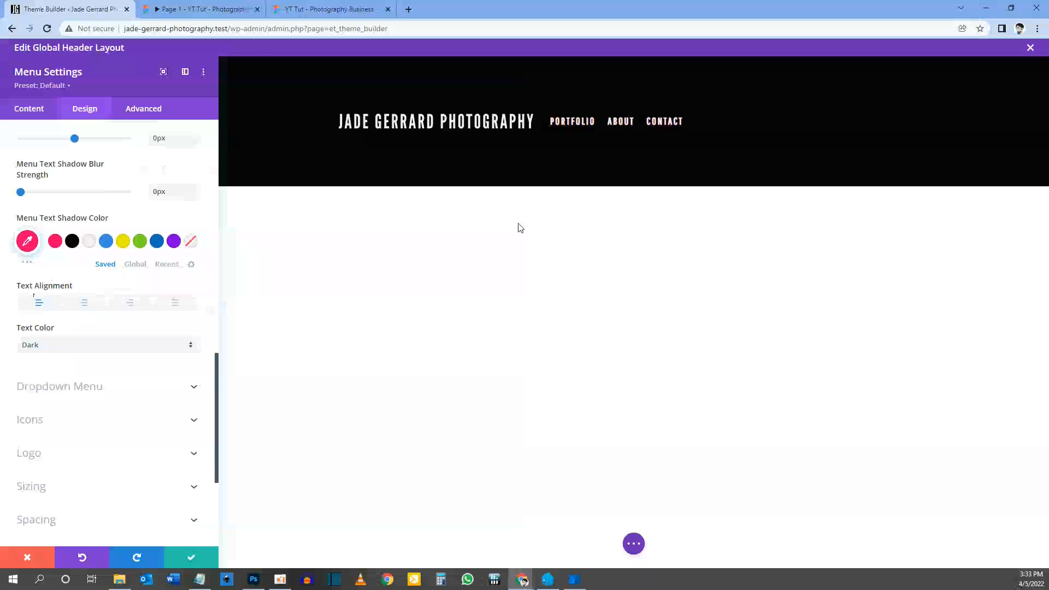
pyautogui.click(202, 9)
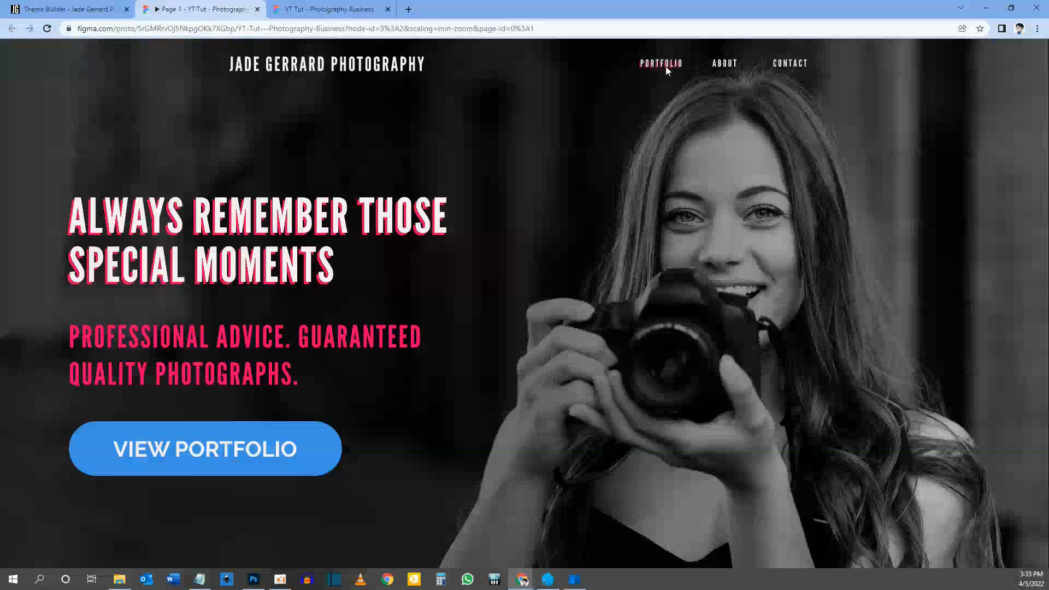
pyautogui.click(65, 9)
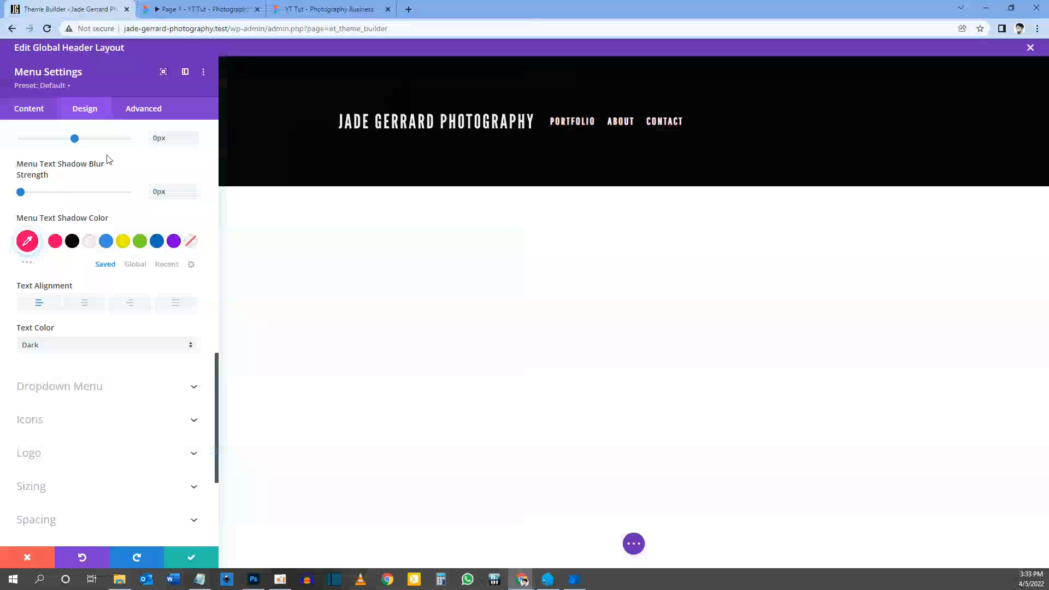
pyautogui.click(127, 306)
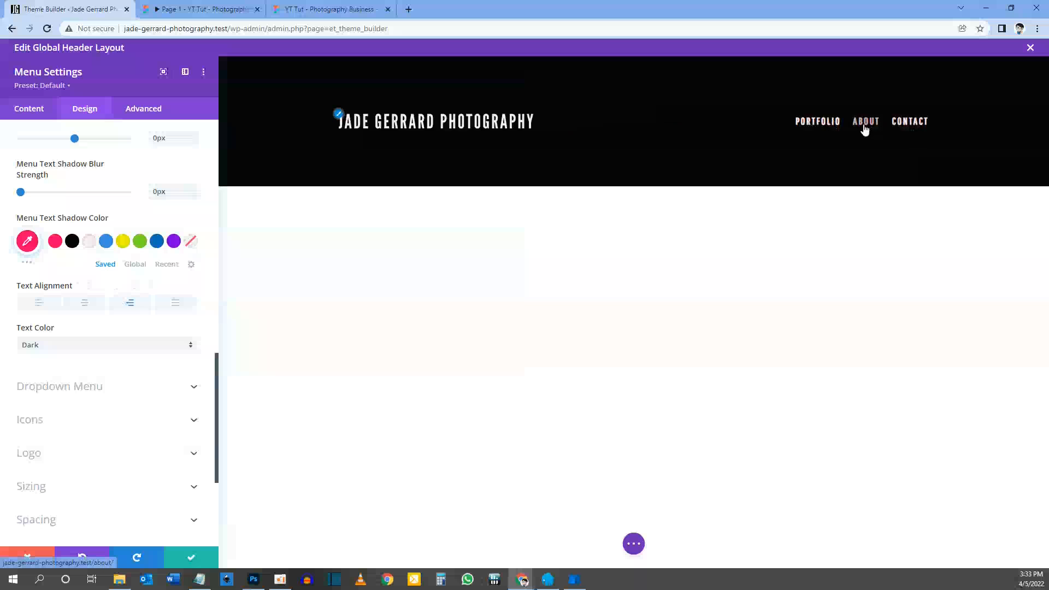
# Review the remaining Menu module design options and save the module settings
pyautogui.scroll(-2, 80, 387)
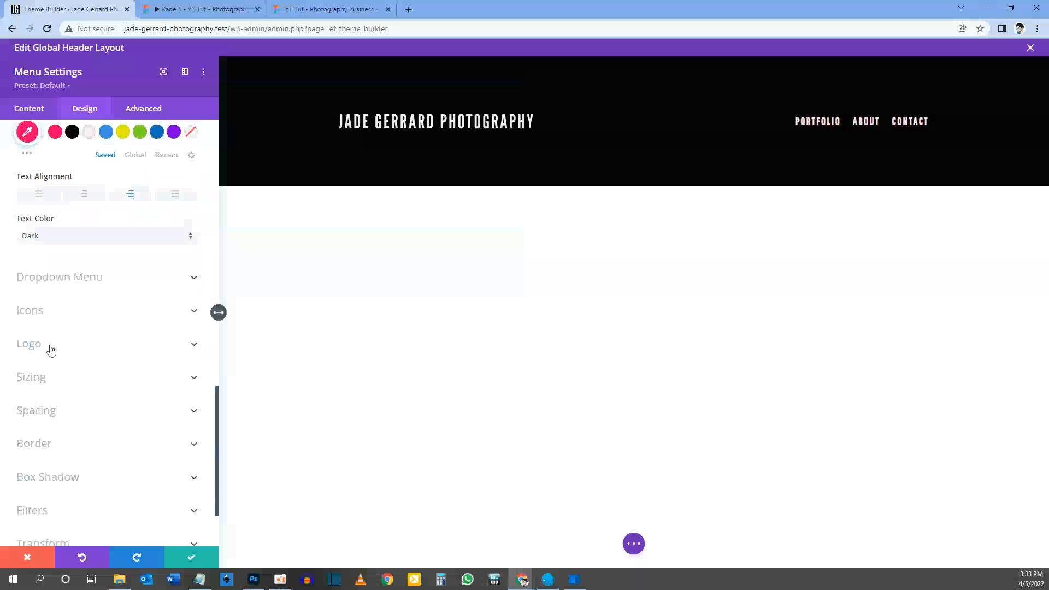
pyautogui.scroll(-1, 51, 350)
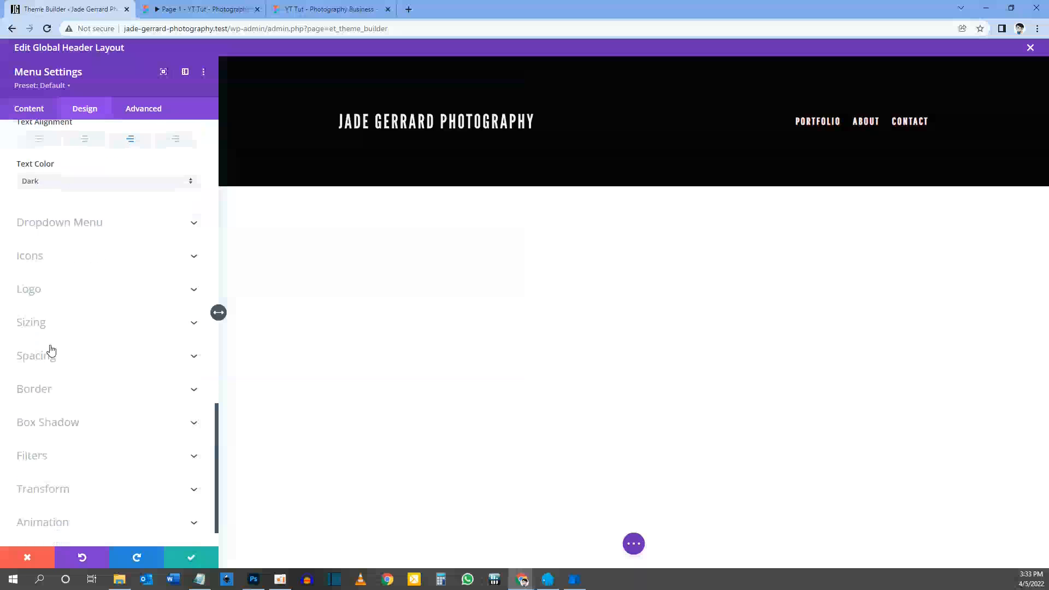
pyautogui.scroll(-1, 49, 359)
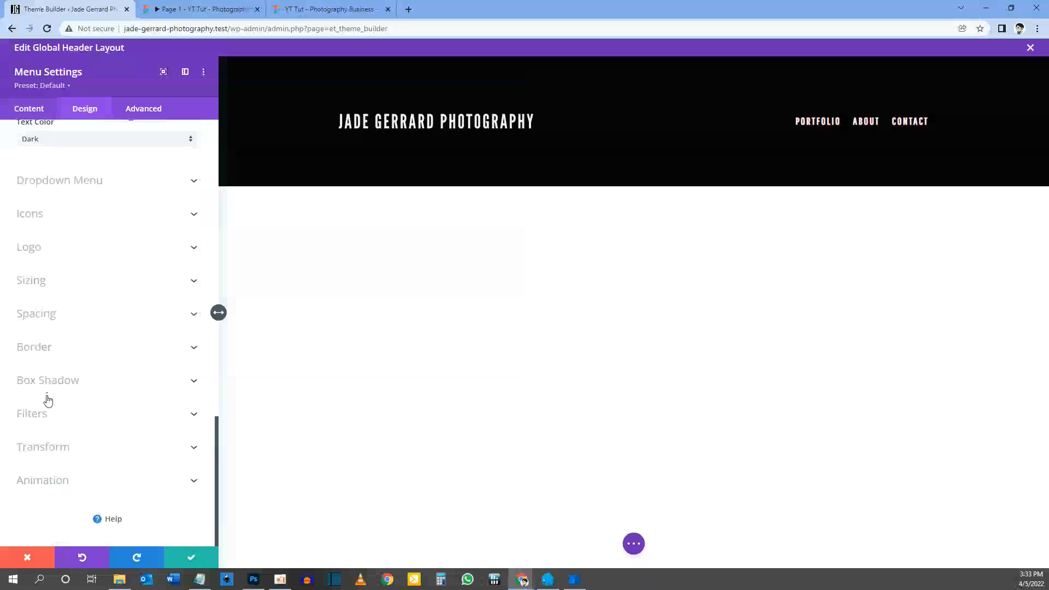
pyautogui.scroll(9, 89, 291)
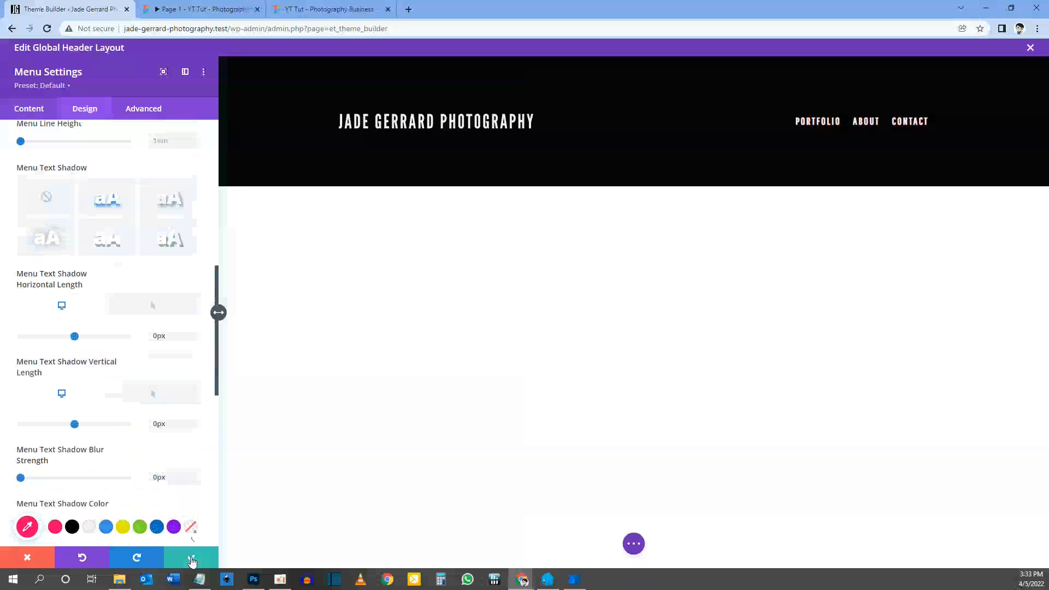
pyautogui.click(191, 557)
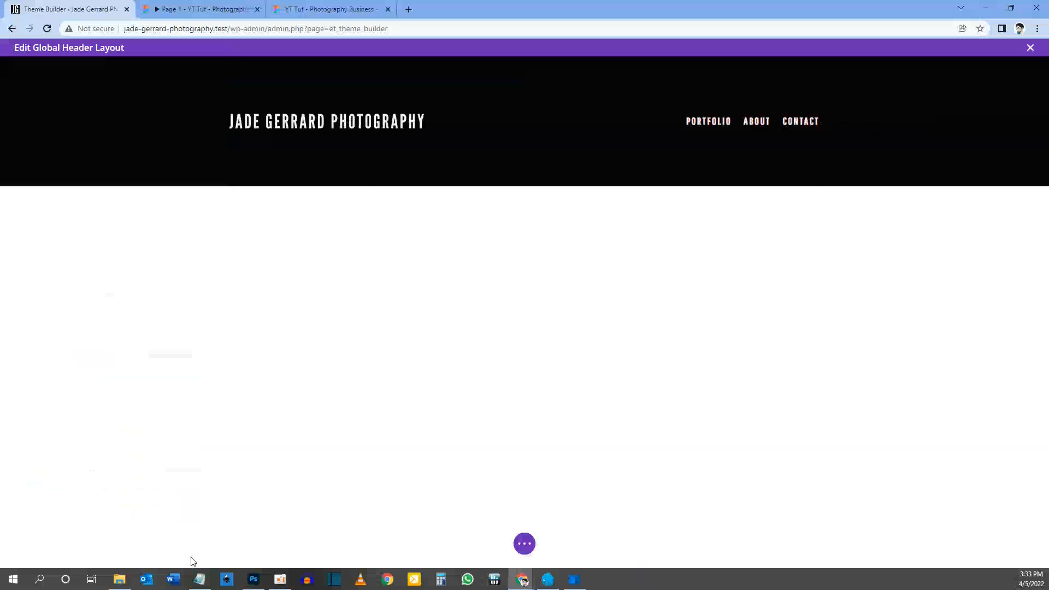
# Save the global header layout, close its editor and save the Theme Builder changes
pyautogui.click(525, 544)
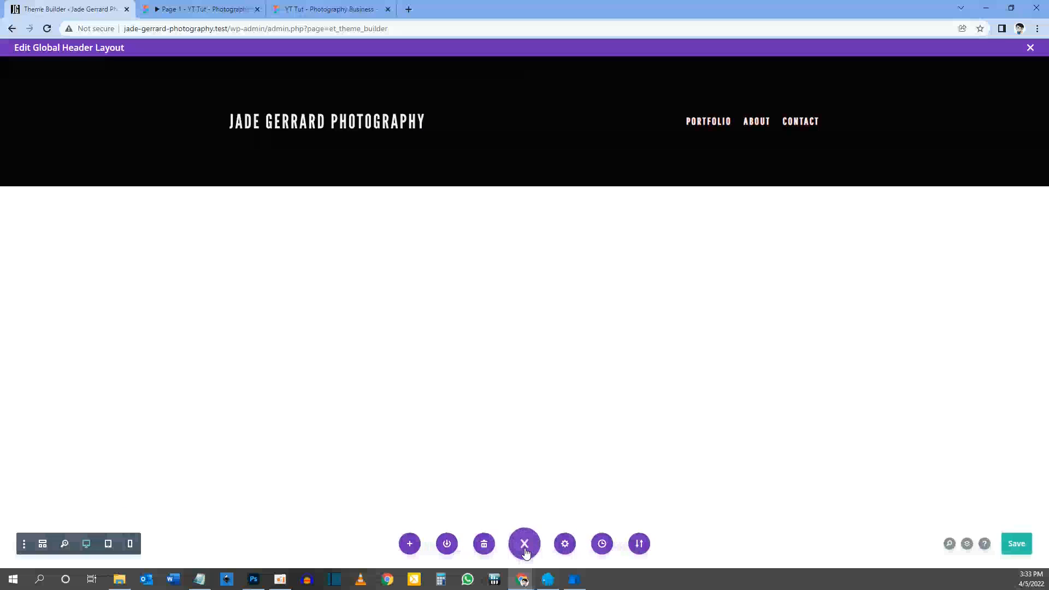
pyautogui.click(1016, 544)
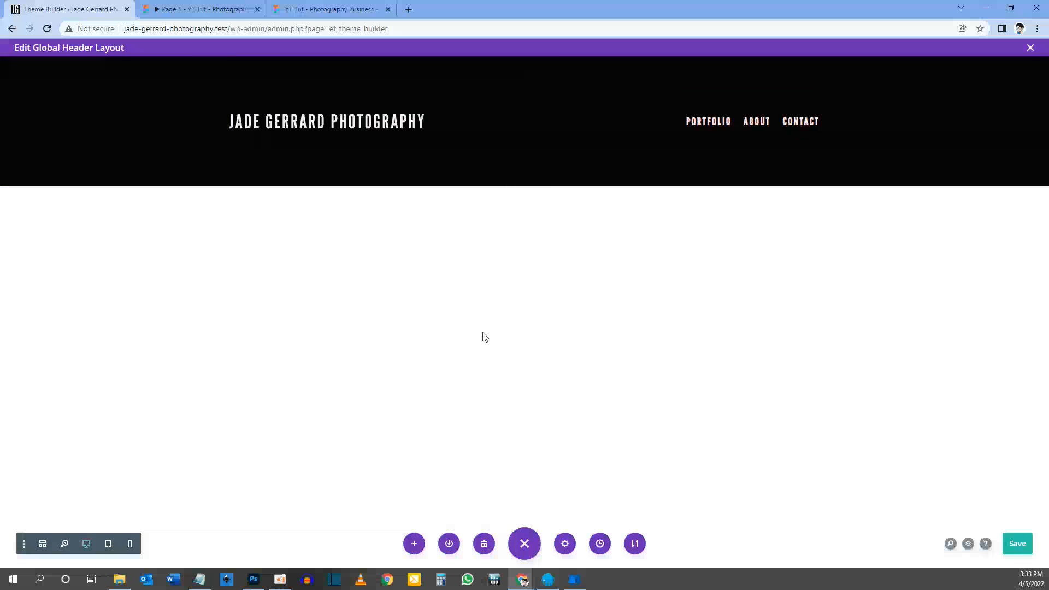
pyautogui.click(1030, 48)
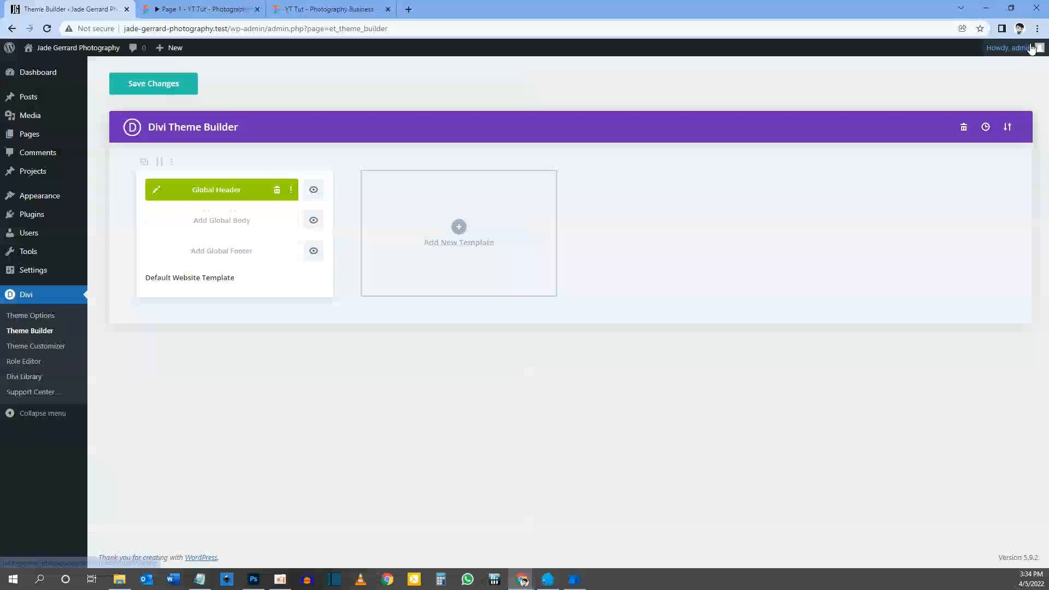
pyautogui.click(147, 87)
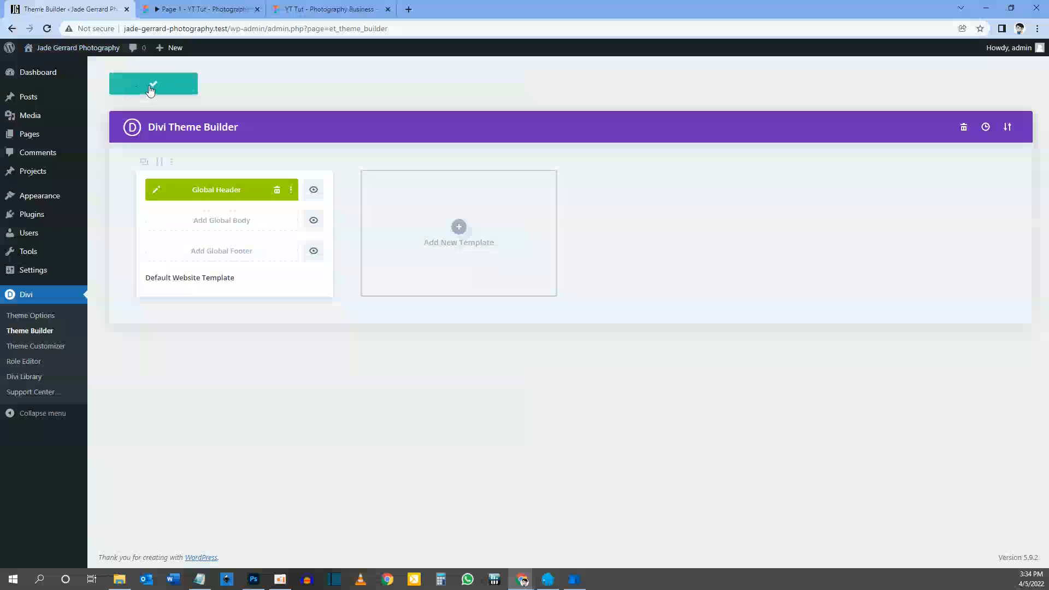
# Open the live site in a new browser tab and check the header's menu hover effect
pyautogui.middleClick(99, 50)
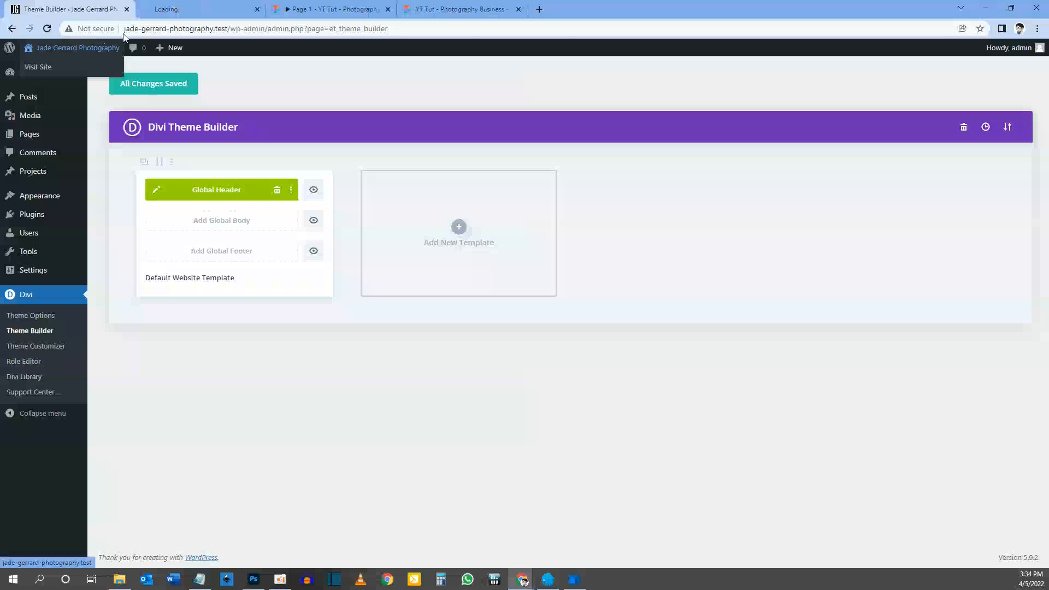
pyautogui.click(166, 7)
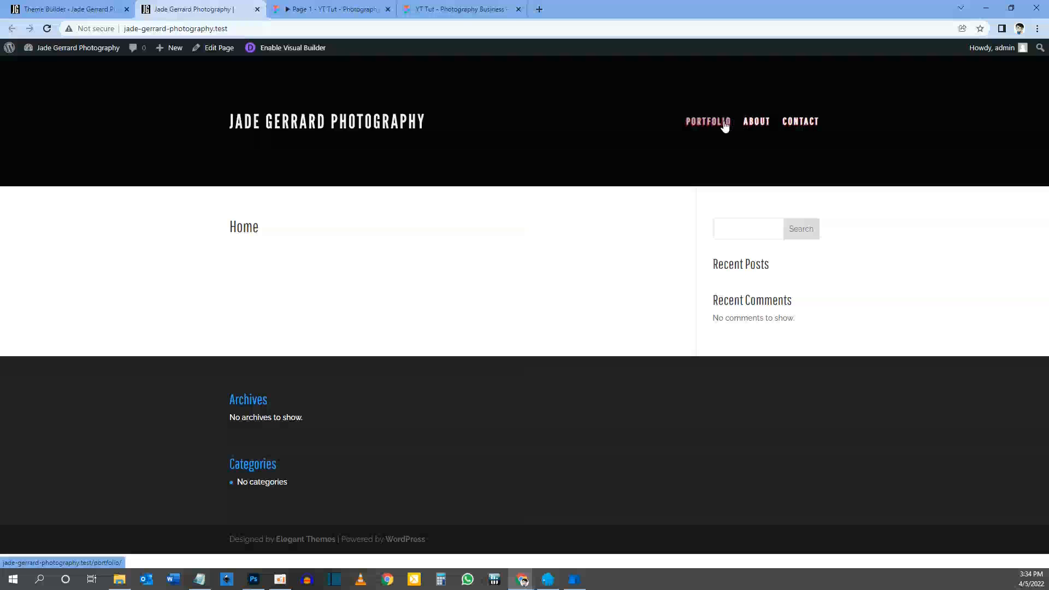
# Reopen the global header layout in the Theme Builder and set the Menu module's text color on hover to white
pyautogui.click(46, 16)
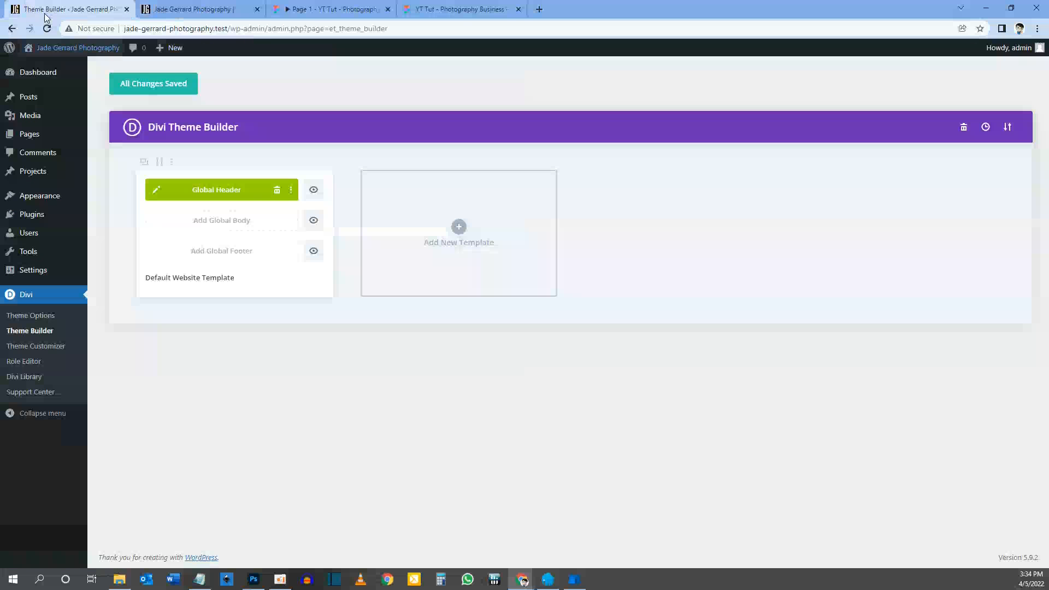
pyautogui.click(157, 191)
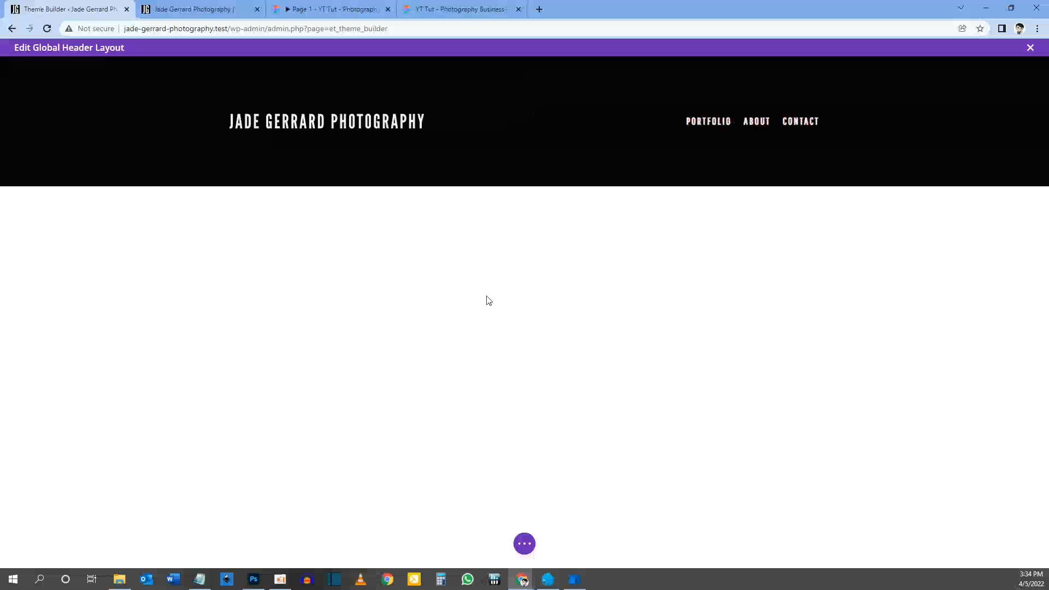
pyautogui.moveTo(692, 125)
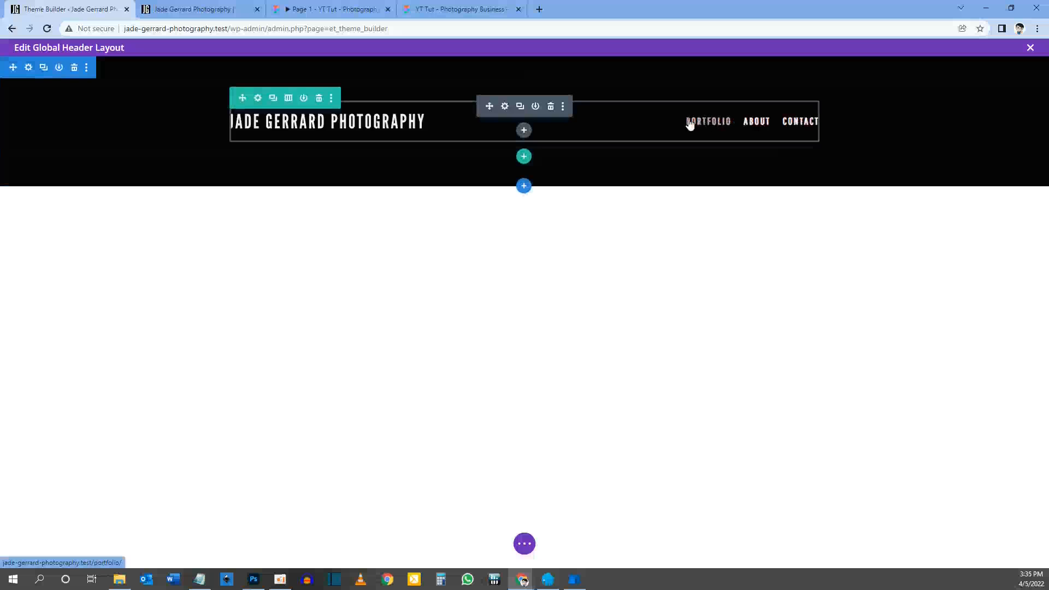
pyautogui.click(505, 104)
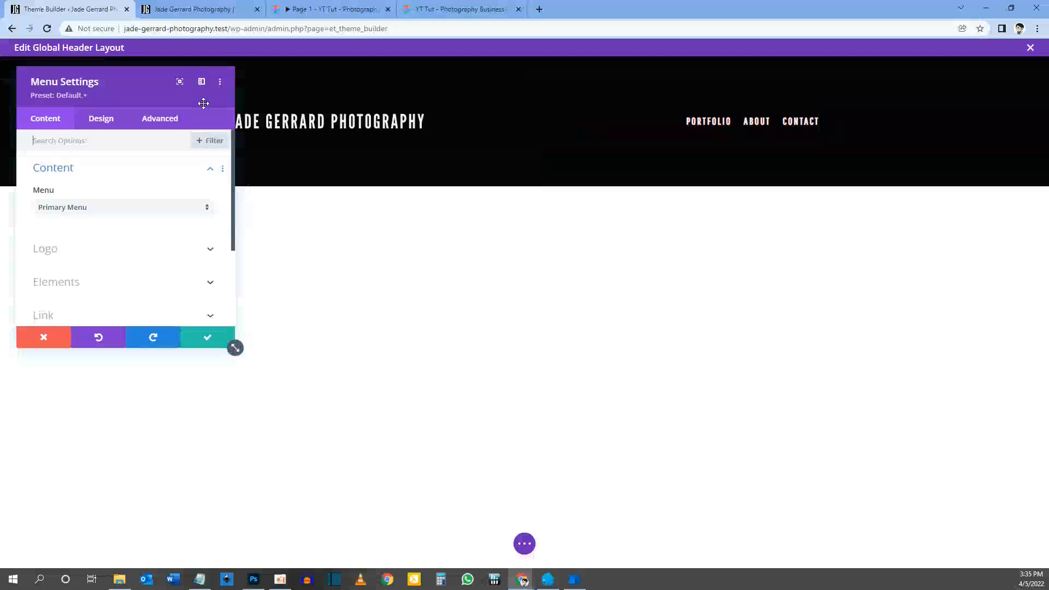
pyautogui.click(202, 82)
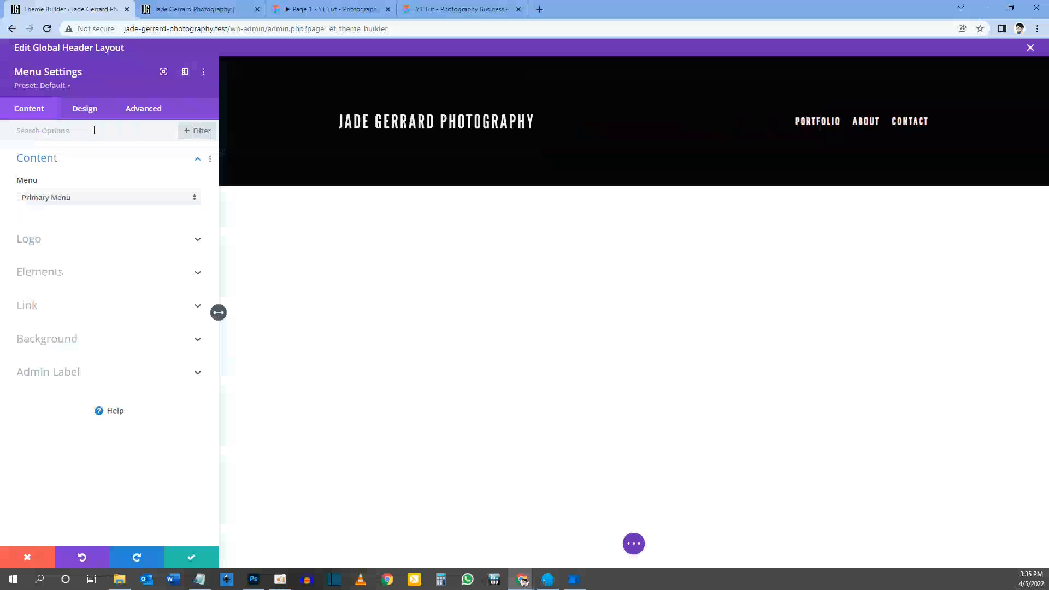
pyautogui.click(88, 109)
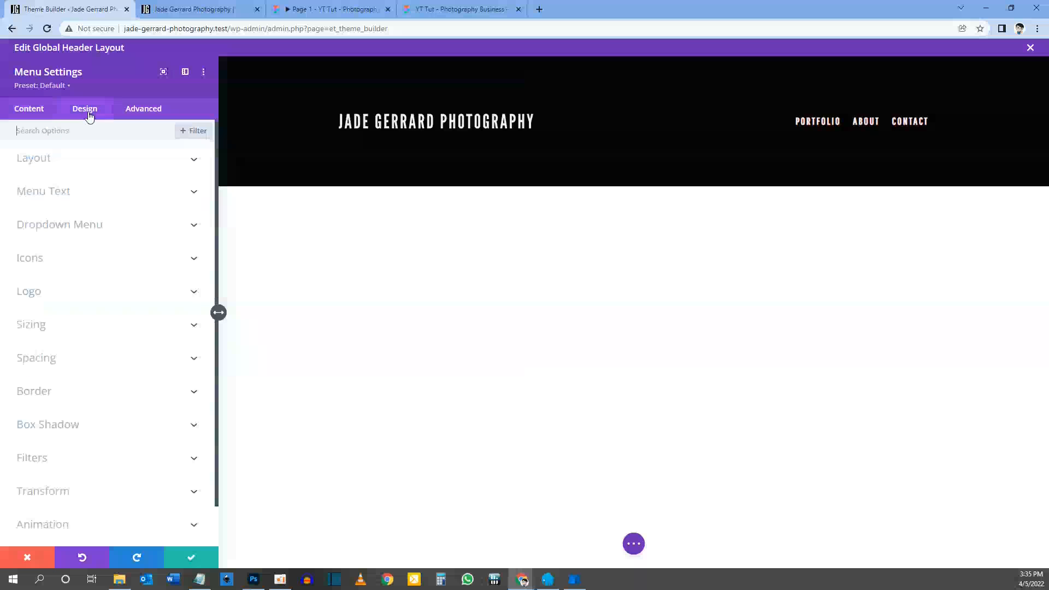
pyautogui.click(59, 189)
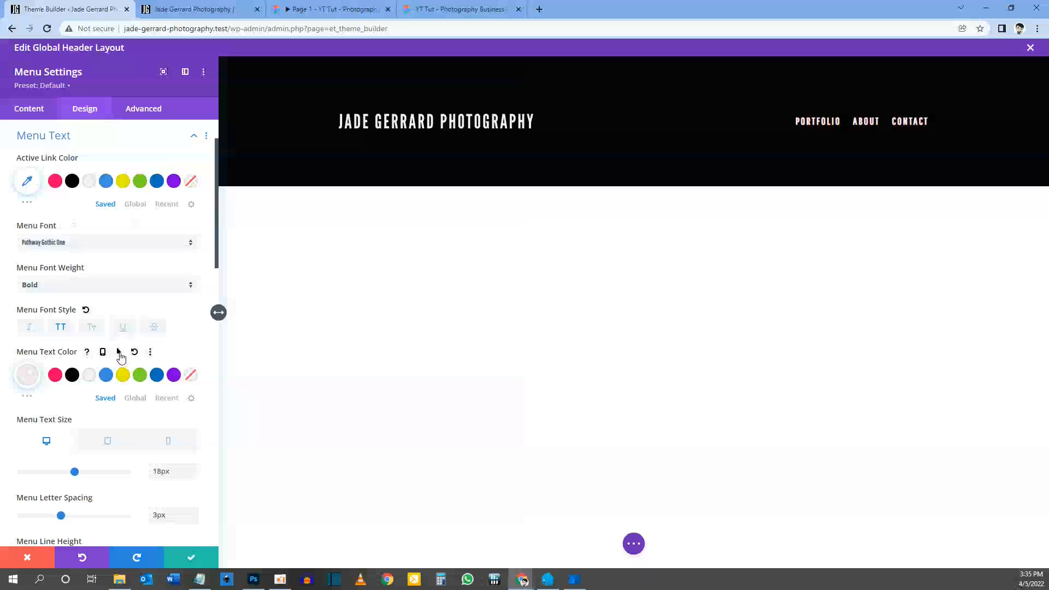
pyautogui.click(119, 353)
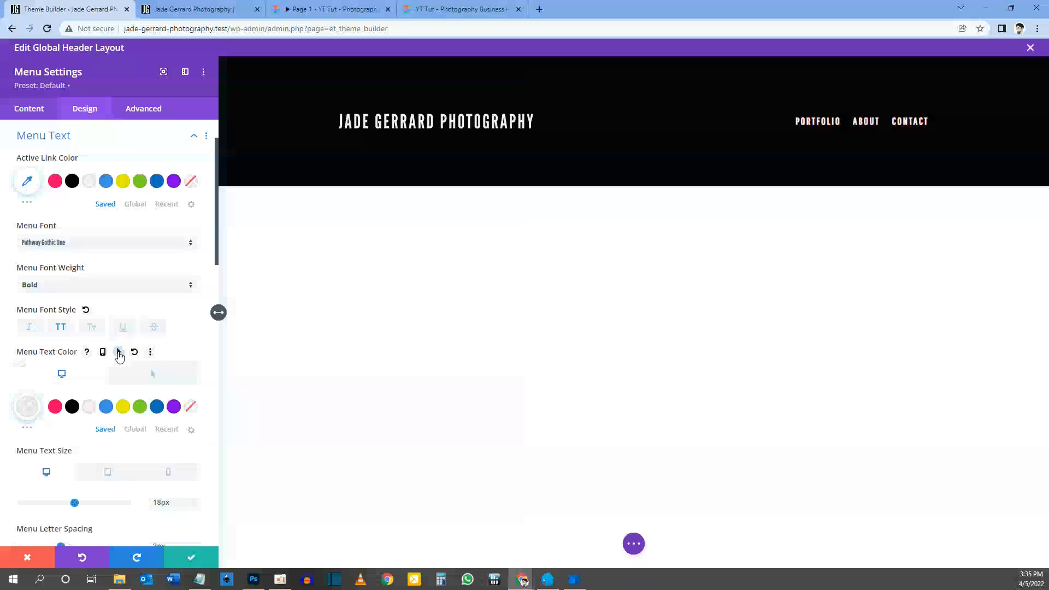
pyautogui.click(152, 376)
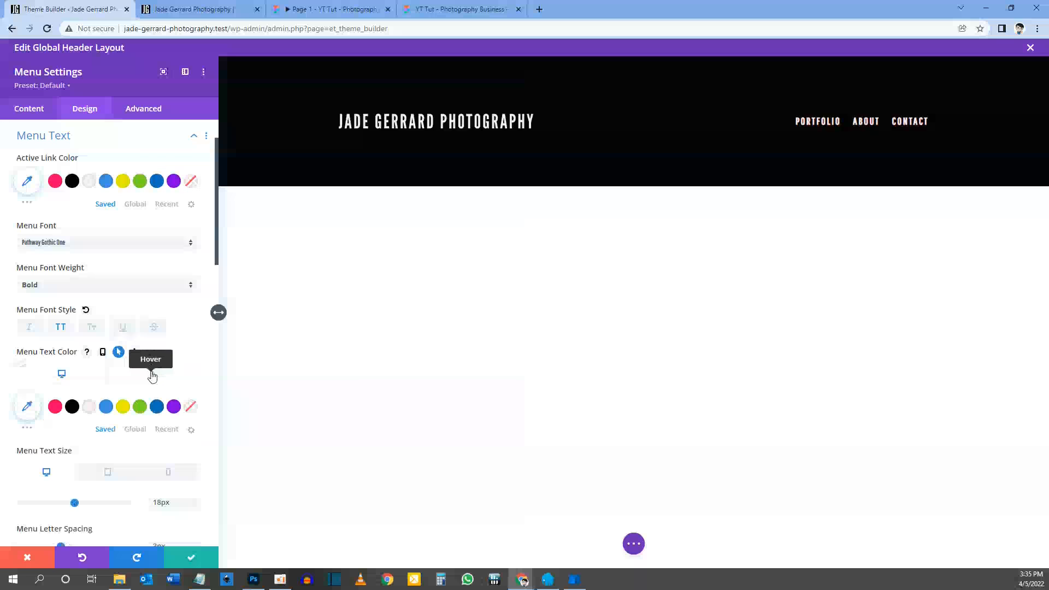
pyautogui.click(89, 407)
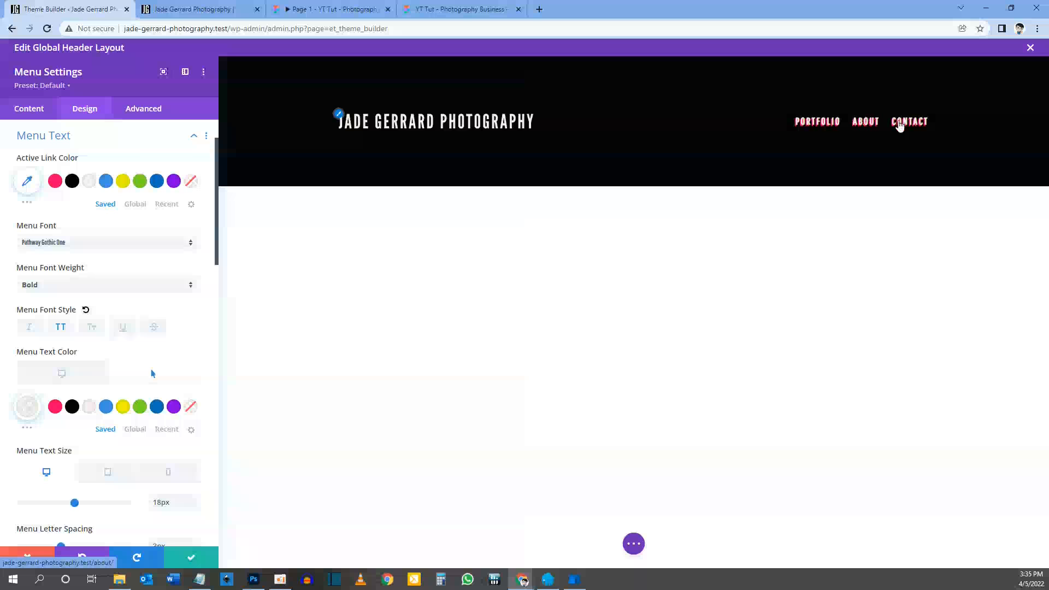
# Save the global header layout and reload the live site to check the menu's hover color
pyautogui.click(633, 543)
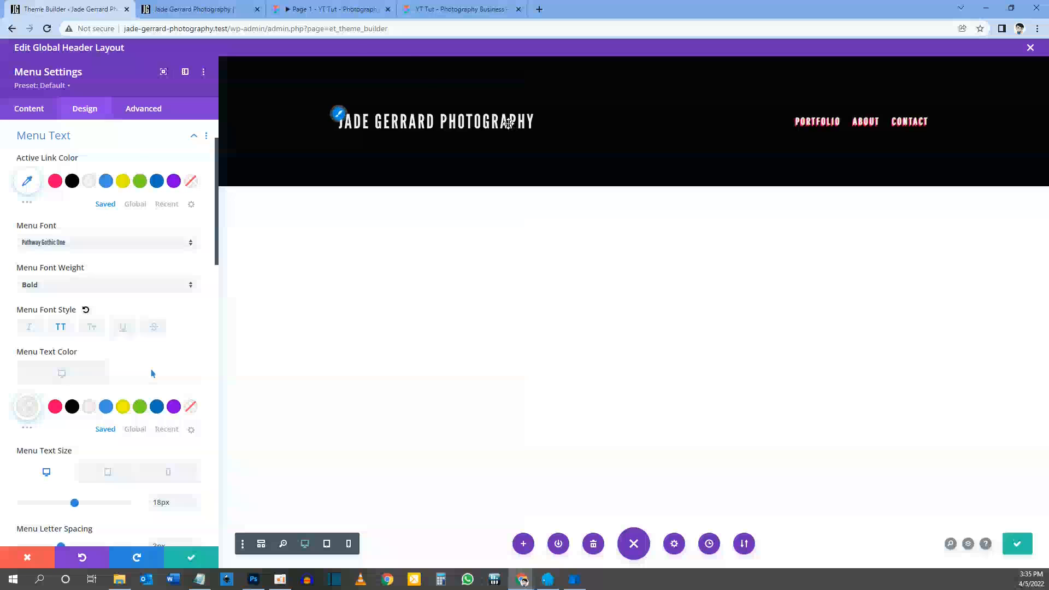
pyautogui.click(201, 7)
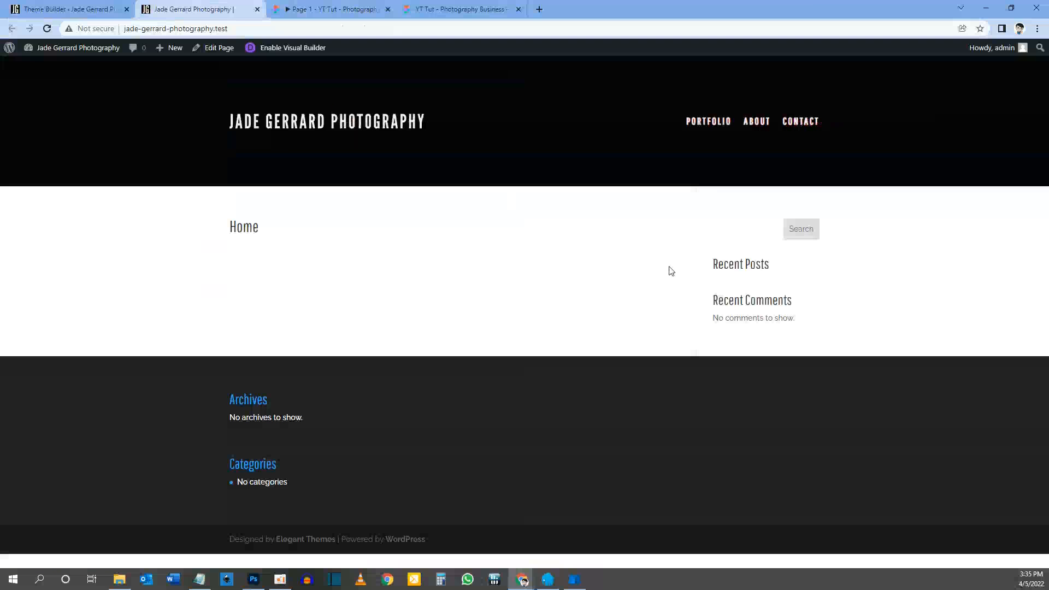
pyautogui.press('F5')
# Set the Menu module's Logo Link URL to the dynamic Homepage Link in the Theme Builder
pyautogui.click(70, 7)
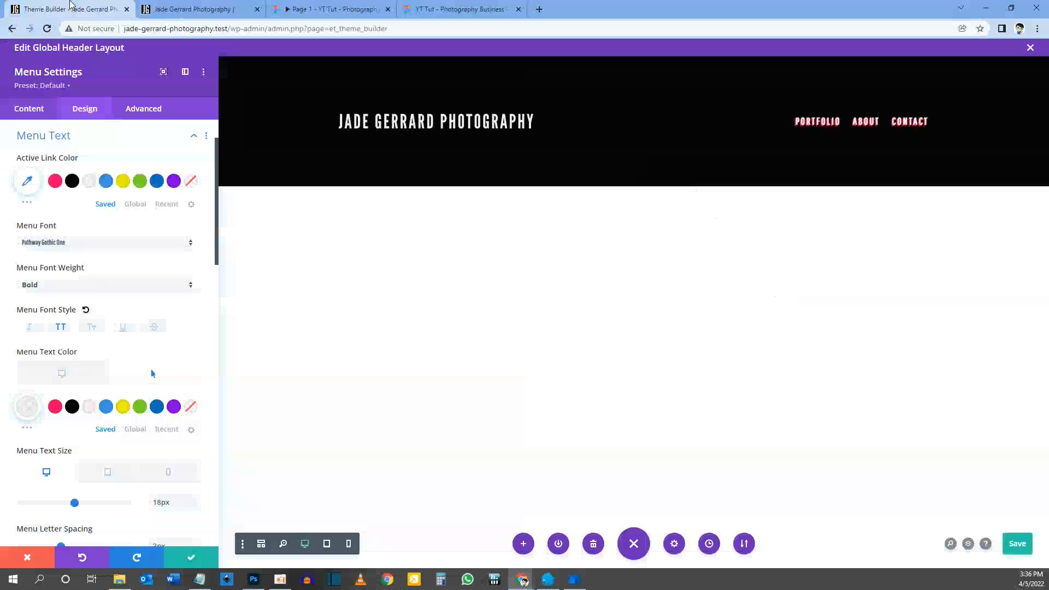
pyautogui.click(38, 113)
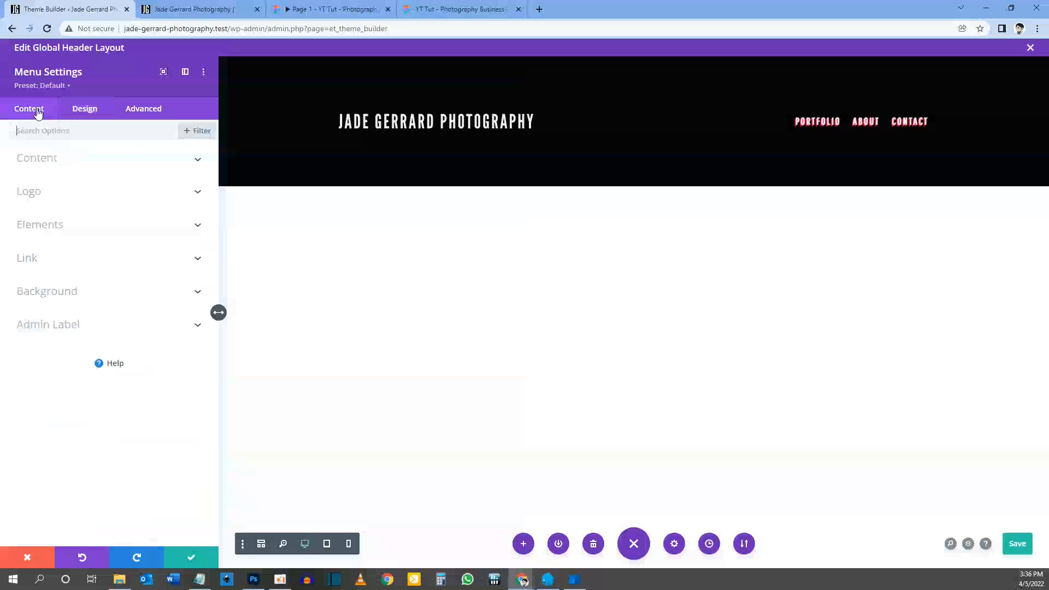
pyautogui.click(35, 257)
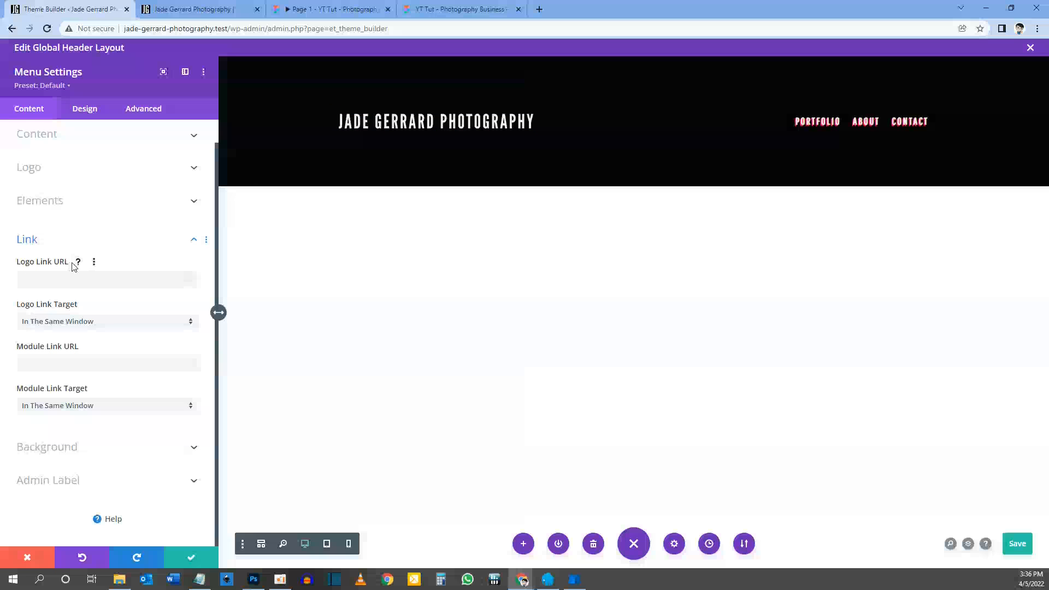
pyautogui.click(50, 282)
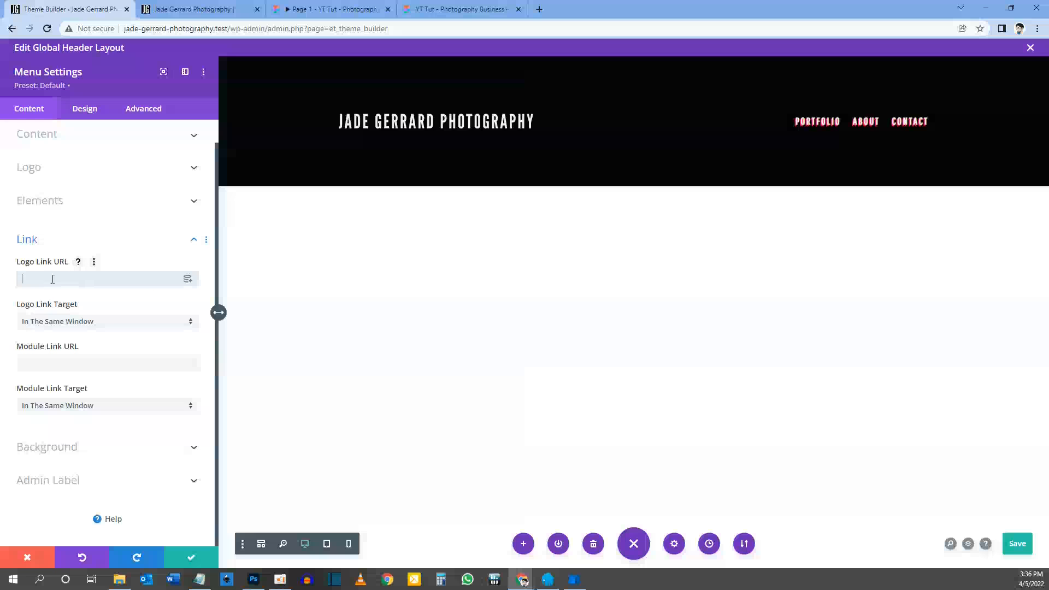
pyautogui.click(187, 282)
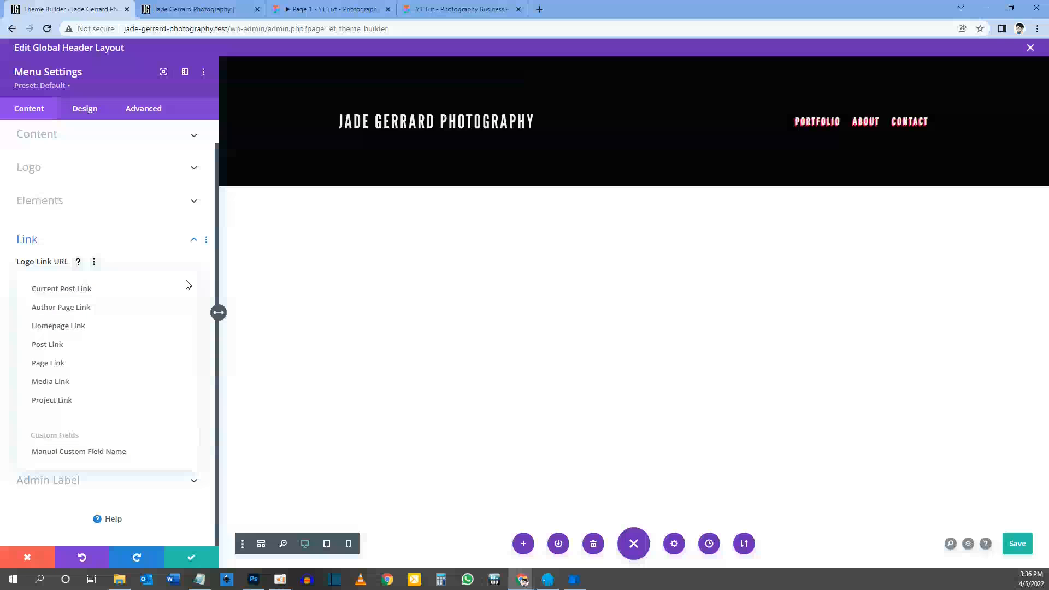
pyautogui.click(71, 327)
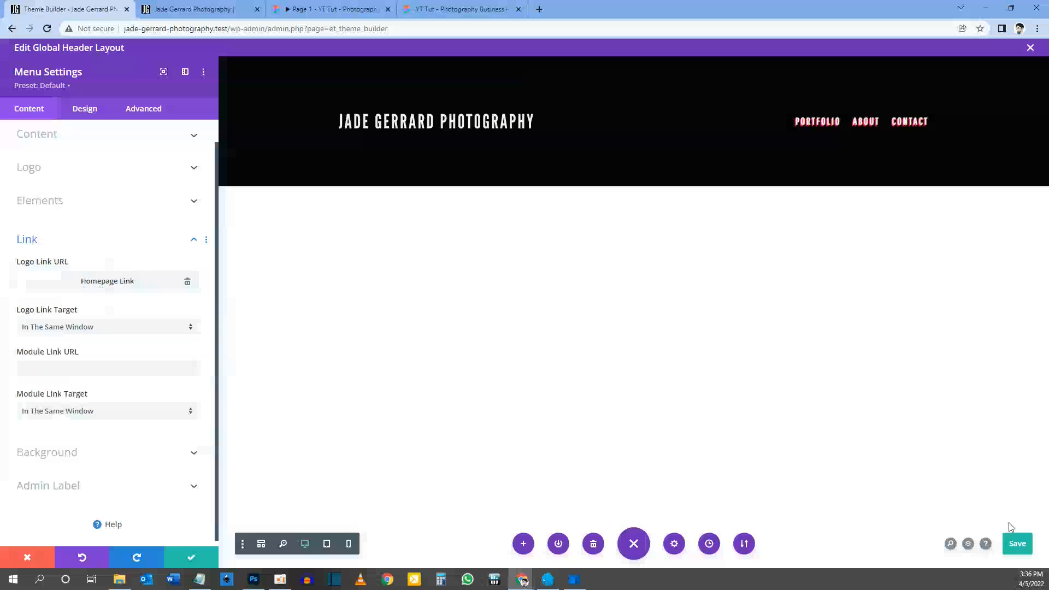
# Save the header layout with its logo link, reload the live site and compare the header with the Figma prototype
pyautogui.click(1011, 539)
pyautogui.click(206, 10)
pyautogui.press('F5')
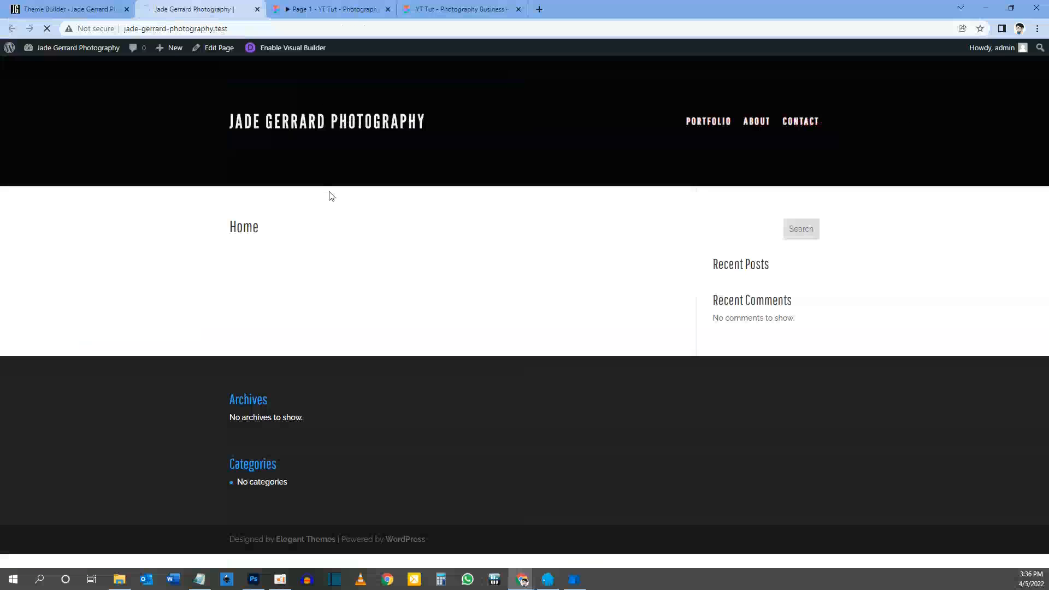
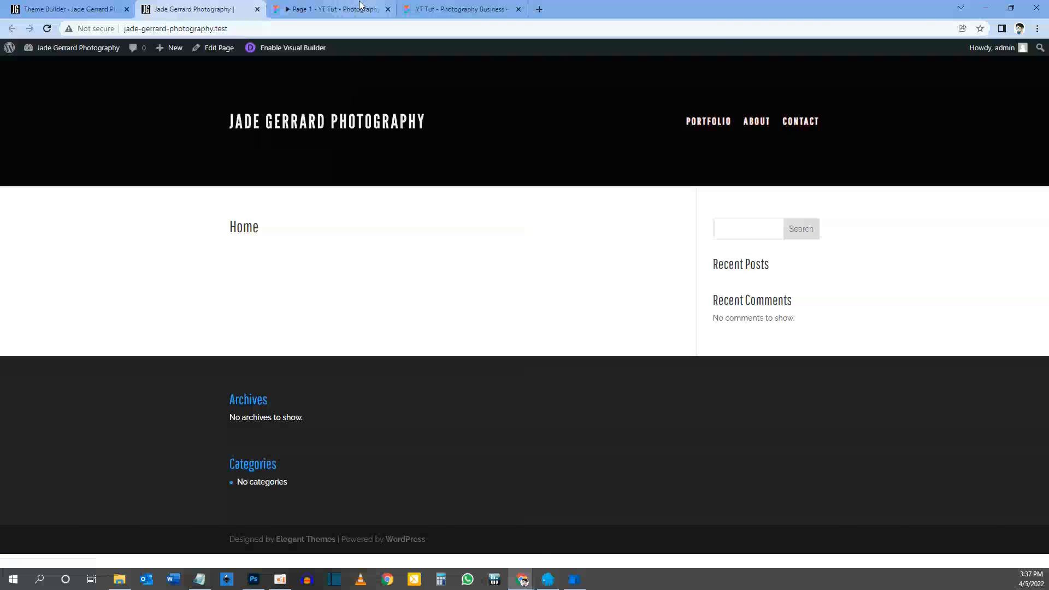
pyautogui.click(339, 9)
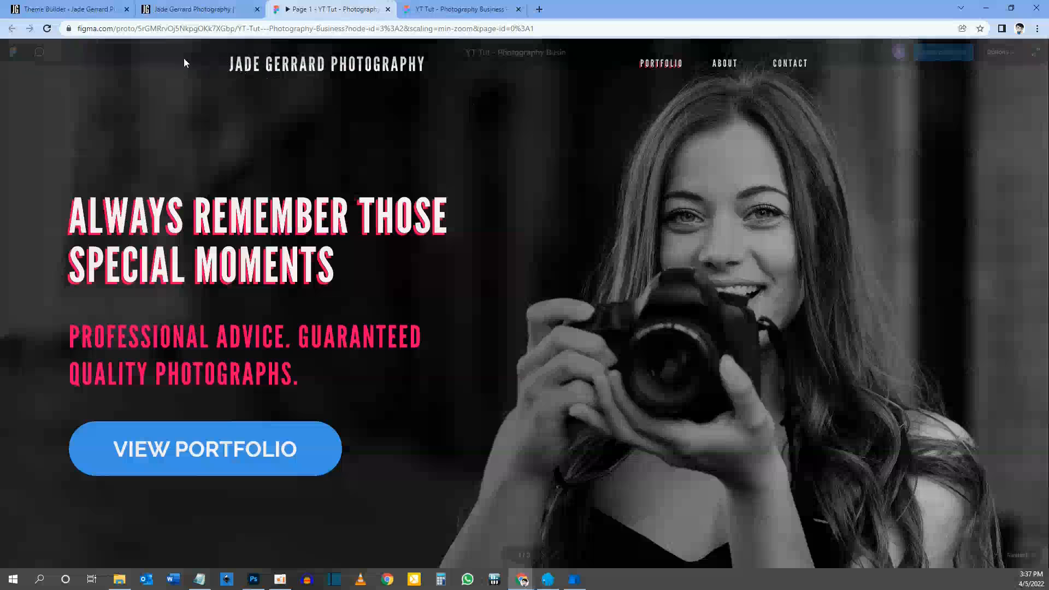
# Set the header section's linked top and bottom padding to 0px and save the section settings
pyautogui.click(78, 13)
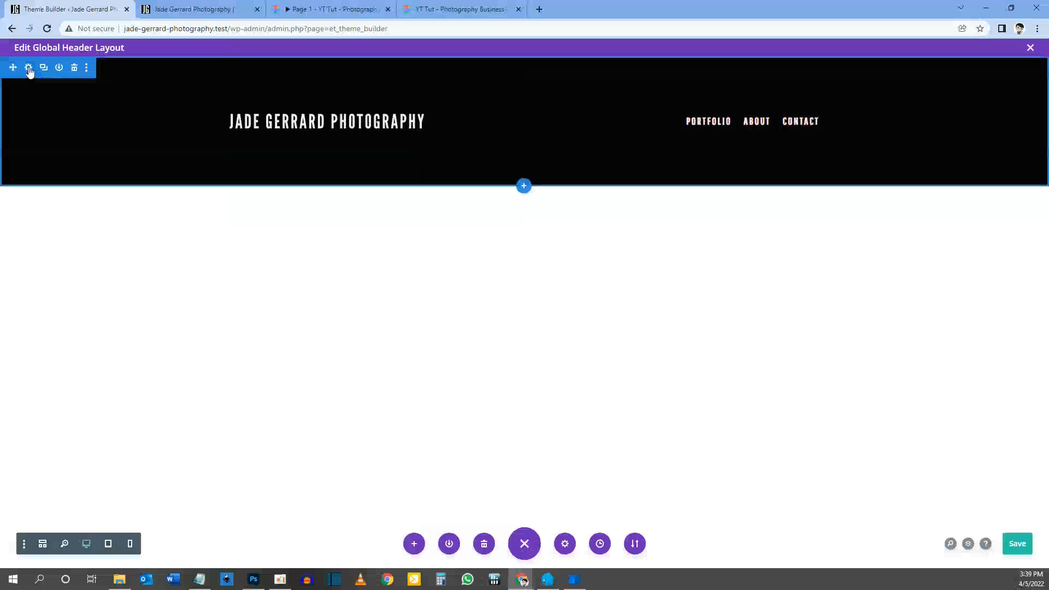
pyautogui.click(29, 68)
pyautogui.click(83, 110)
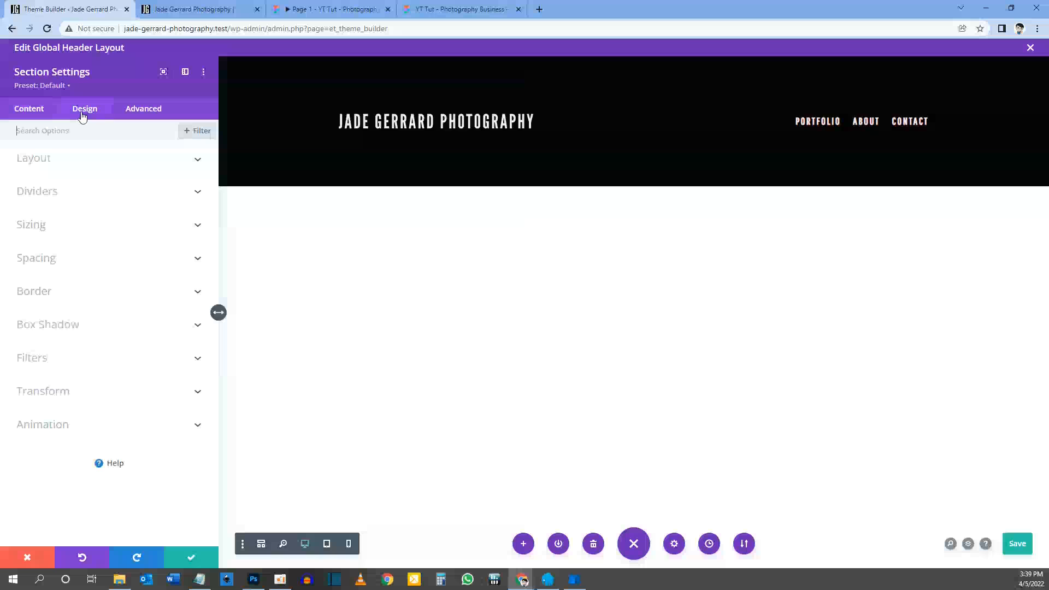
pyautogui.click(41, 260)
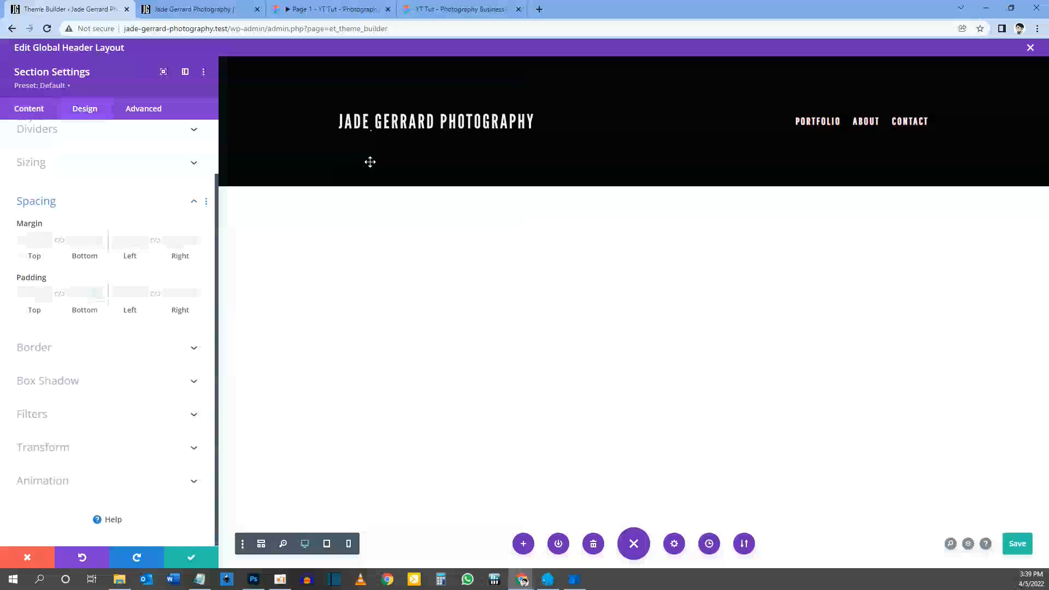
pyautogui.click(60, 295)
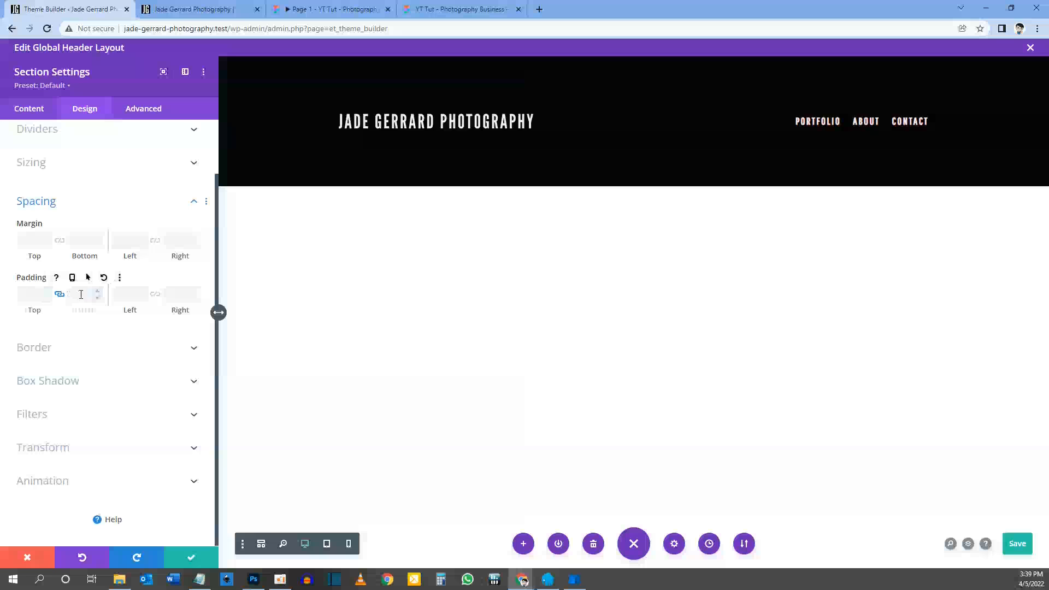
pyautogui.click(36, 293)
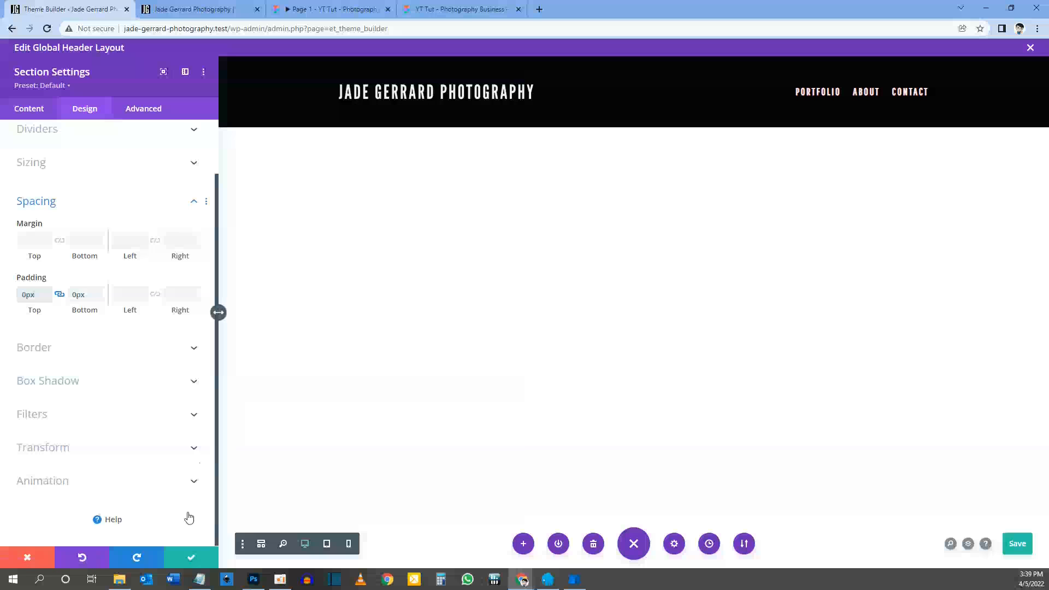
pyautogui.click(183, 554)
# Set the header row's linked top and bottom padding to 0px and save the row settings
pyautogui.moveTo(450, 96)
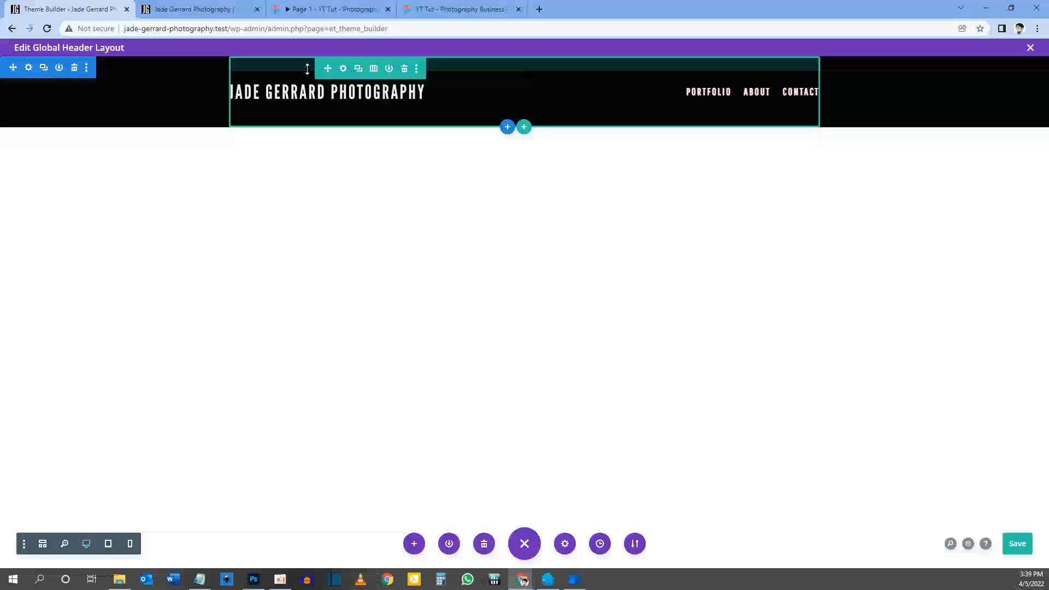
pyautogui.click(343, 69)
pyautogui.click(87, 108)
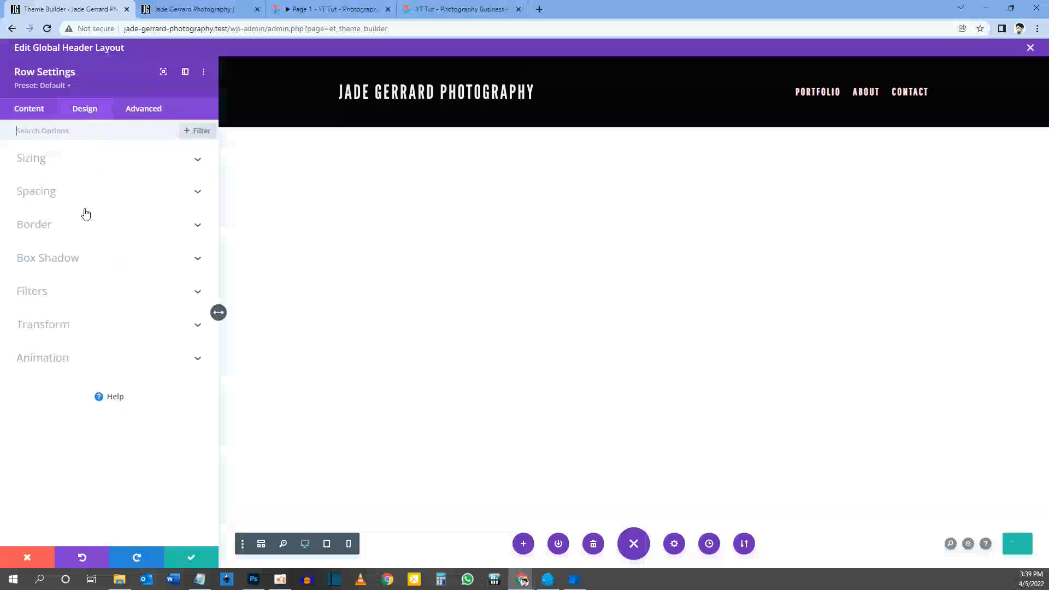
pyautogui.click(56, 198)
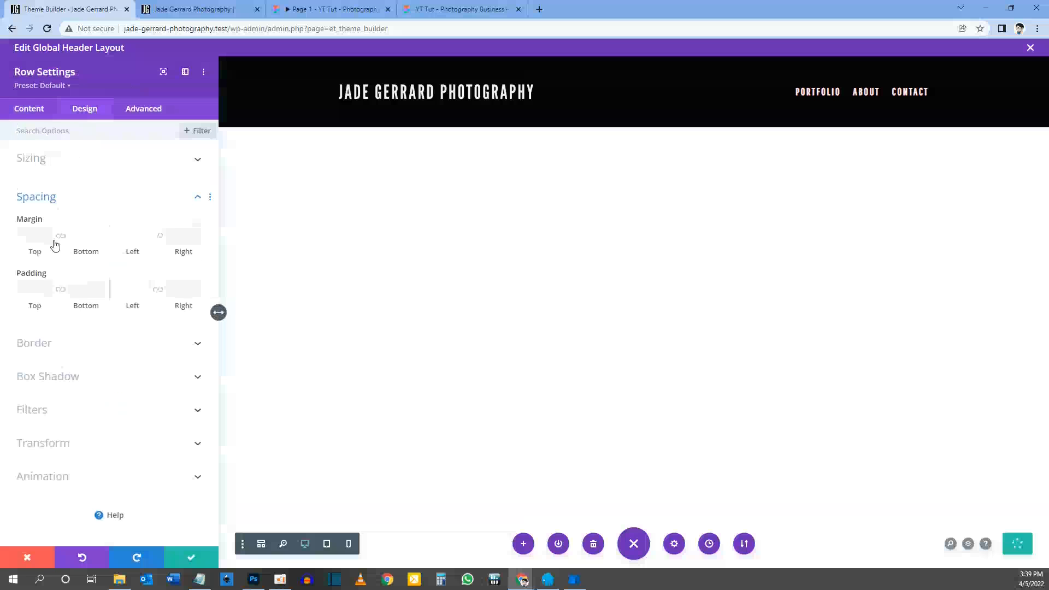
pyautogui.click(62, 292)
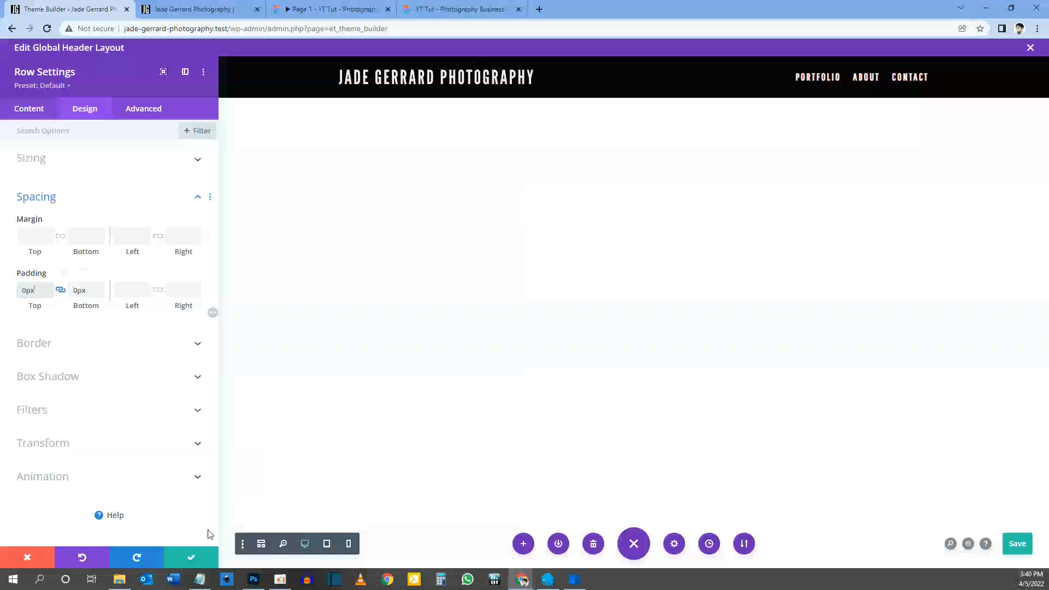
pyautogui.click(191, 557)
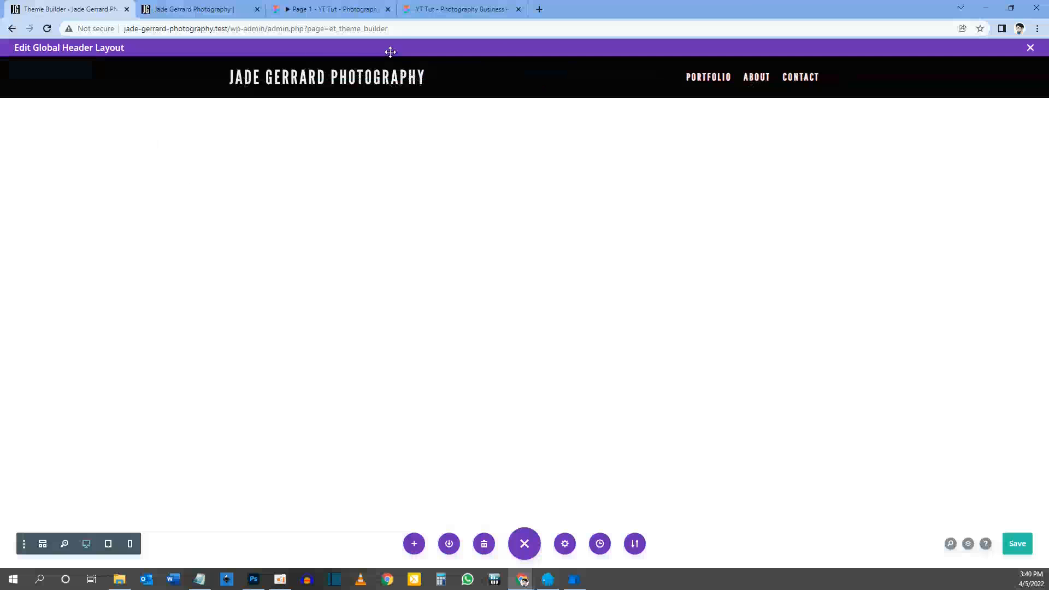
# Compare the header's height and menu layout in the Figma prototype with the live site
pyautogui.click(369, 9)
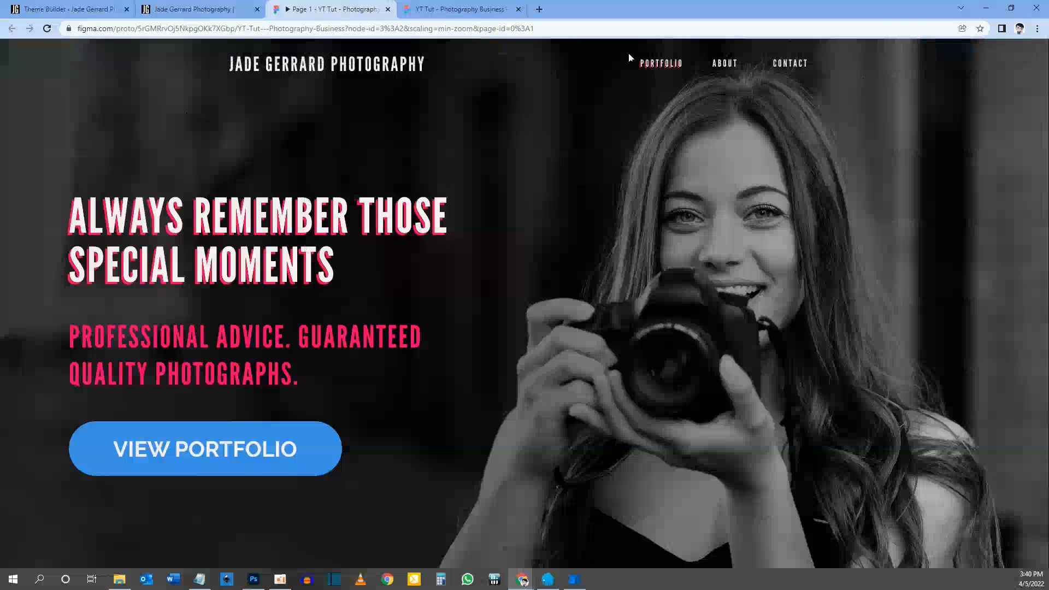
pyautogui.click(194, 9)
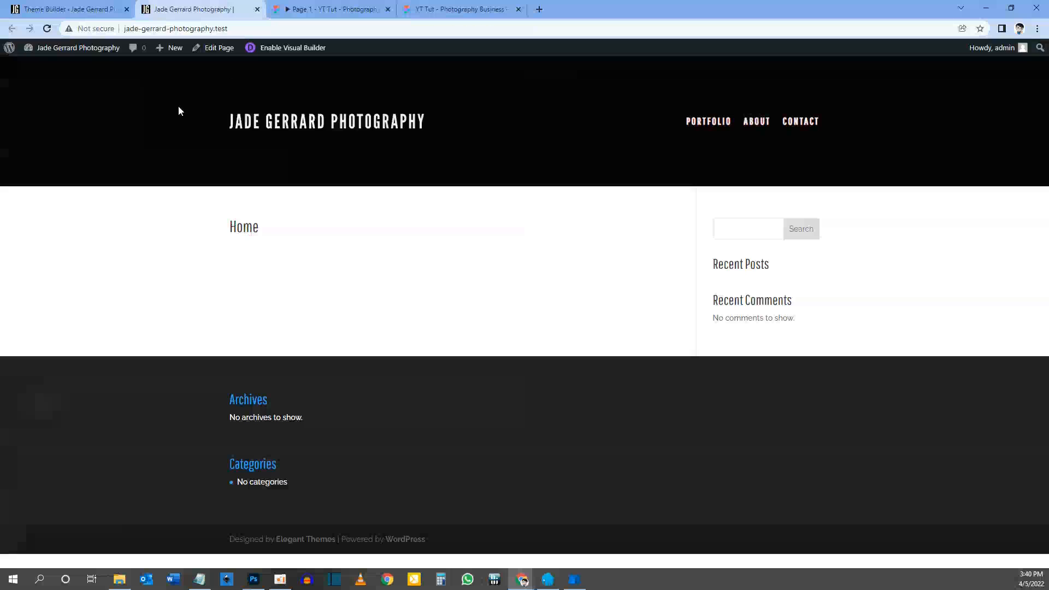
# Save the global header layout with its reduced spacing and reload the live site
pyautogui.click(66, 9)
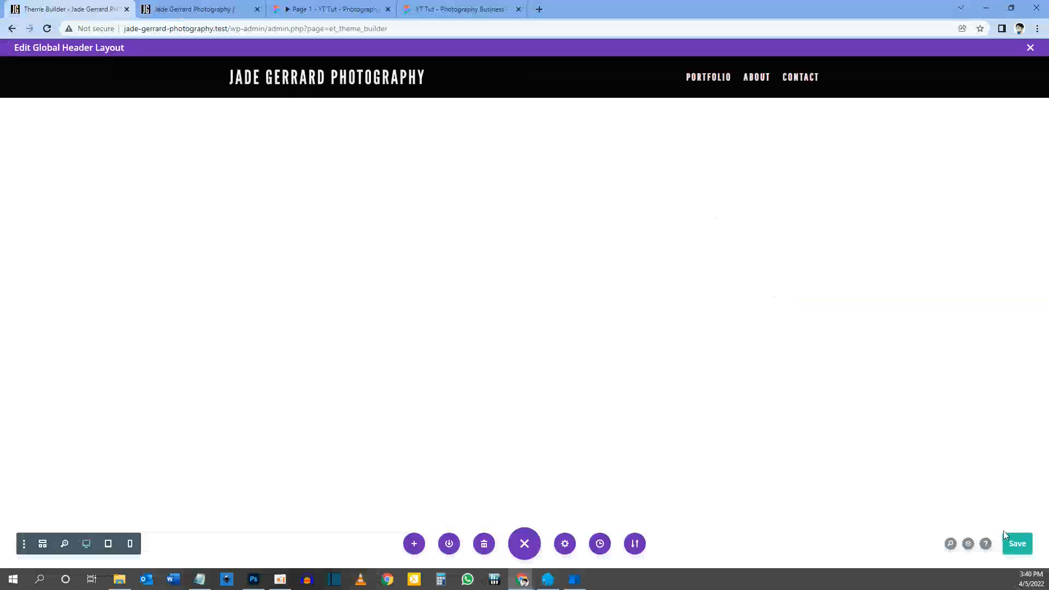
pyautogui.click(1014, 545)
pyautogui.click(236, 12)
pyautogui.press('F5')
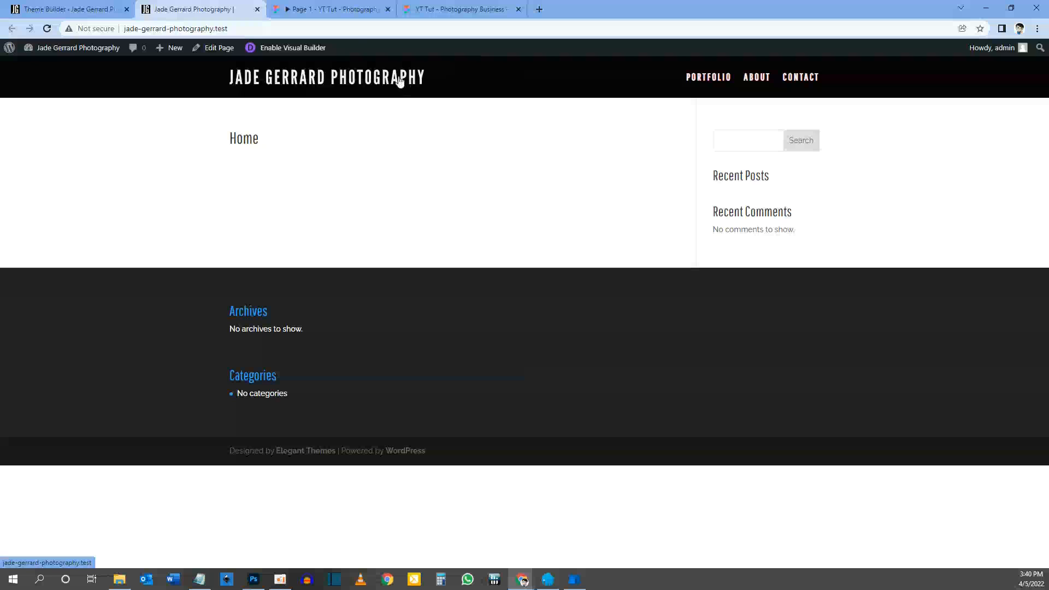
# Compare the live header with the Figma prototype and examine the header in the design file's Tablet frame
pyautogui.click(349, 7)
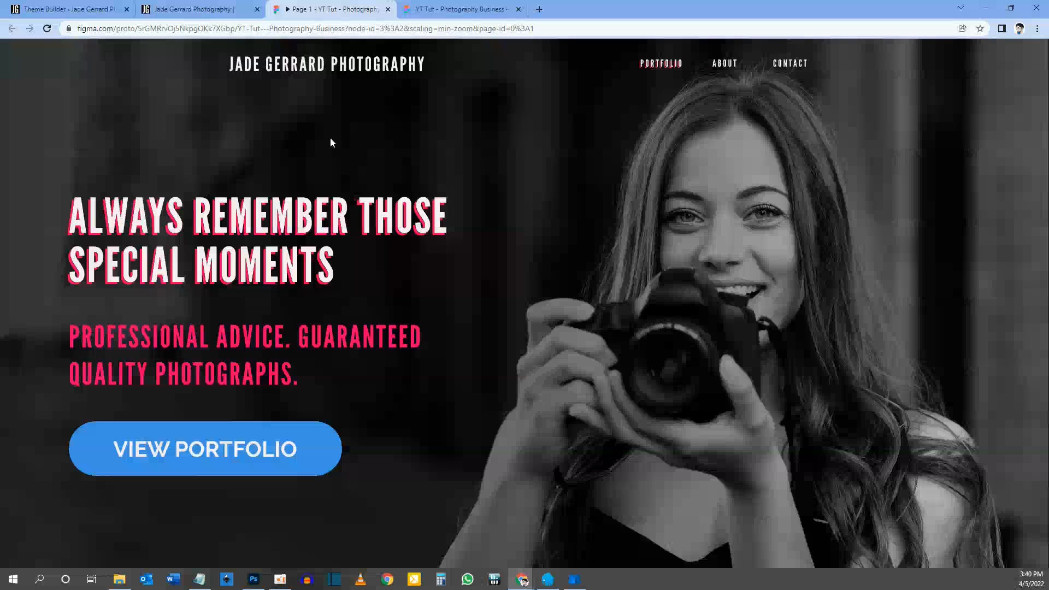
pyautogui.click(189, 9)
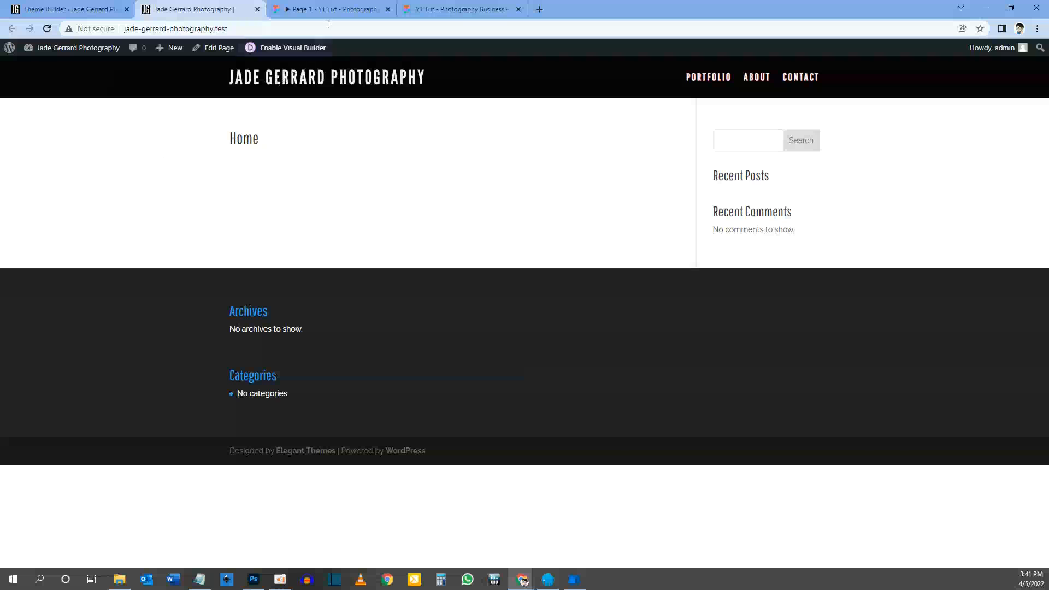
pyautogui.click(336, 9)
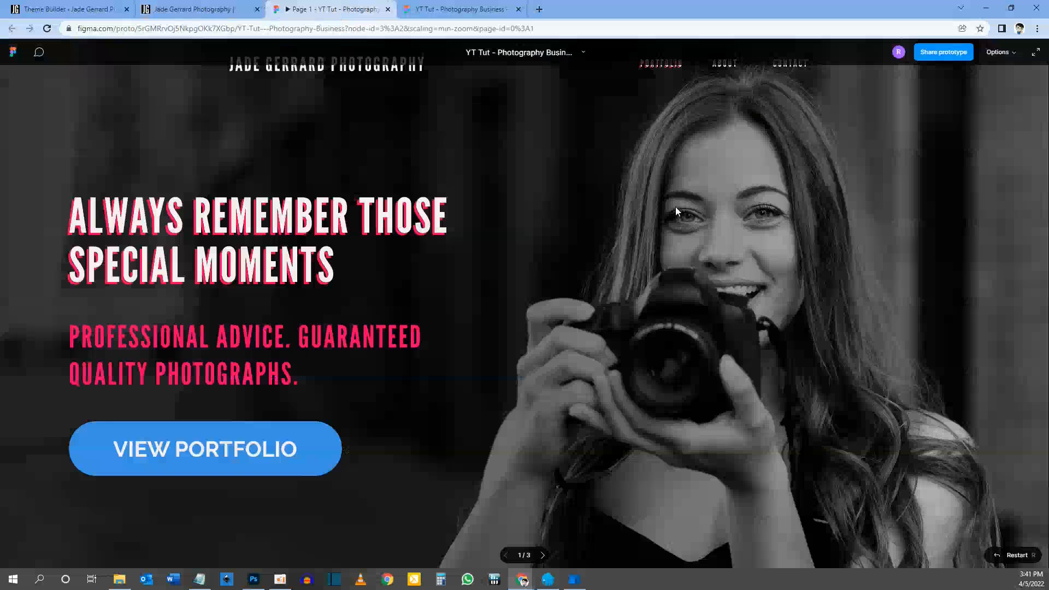
pyautogui.click(461, 10)
pyautogui.moveTo(827, 236); pyautogui.dragTo(386, 236)
pyautogui.moveTo(744, 225); pyautogui.dragTo(443, 248)
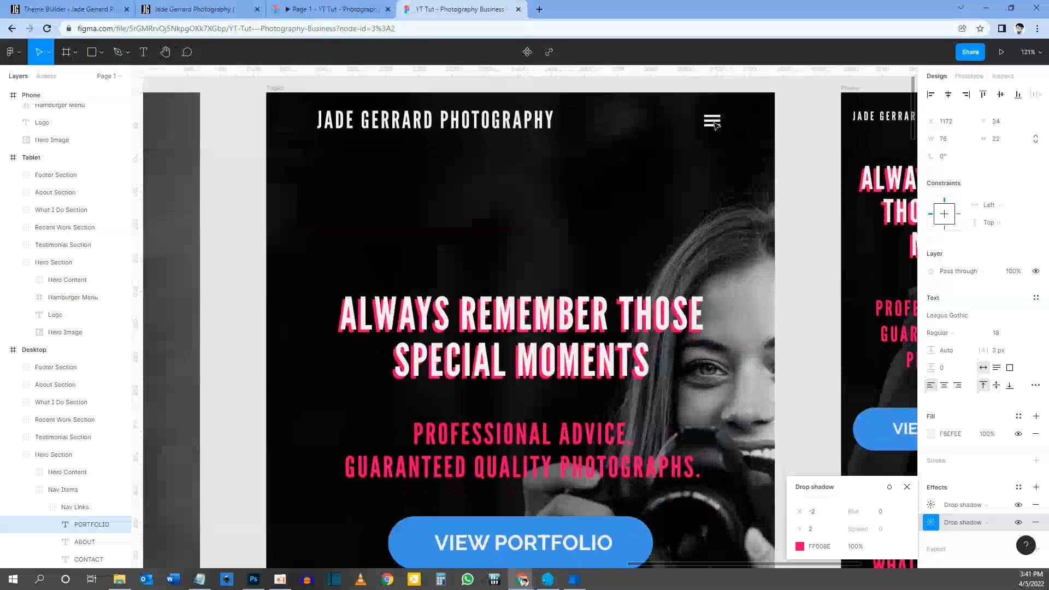
# Switch the global header layout editor to the tablet preview
pyautogui.click(69, 9)
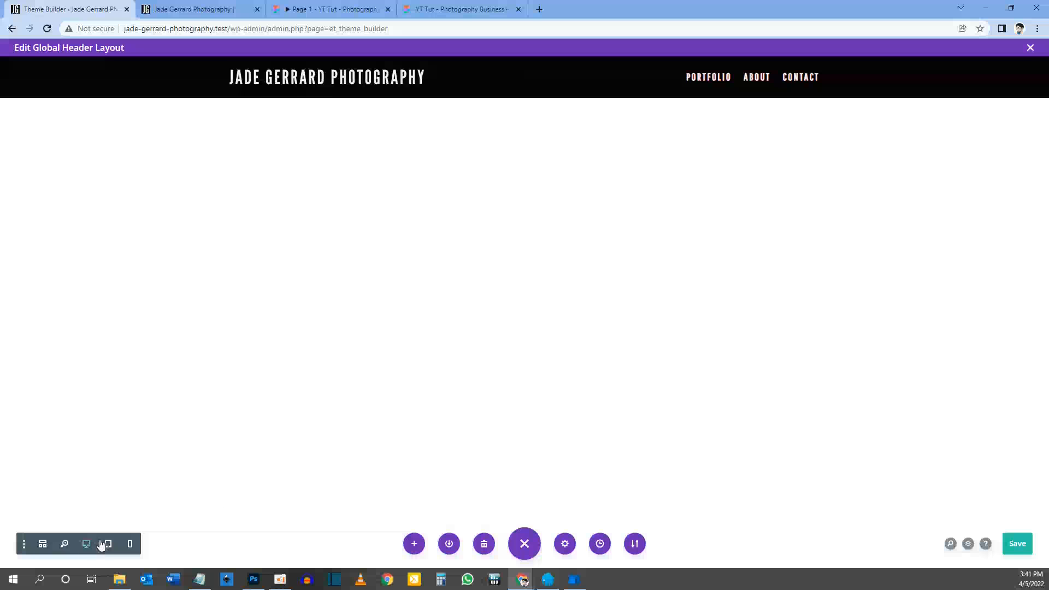
pyautogui.click(525, 544)
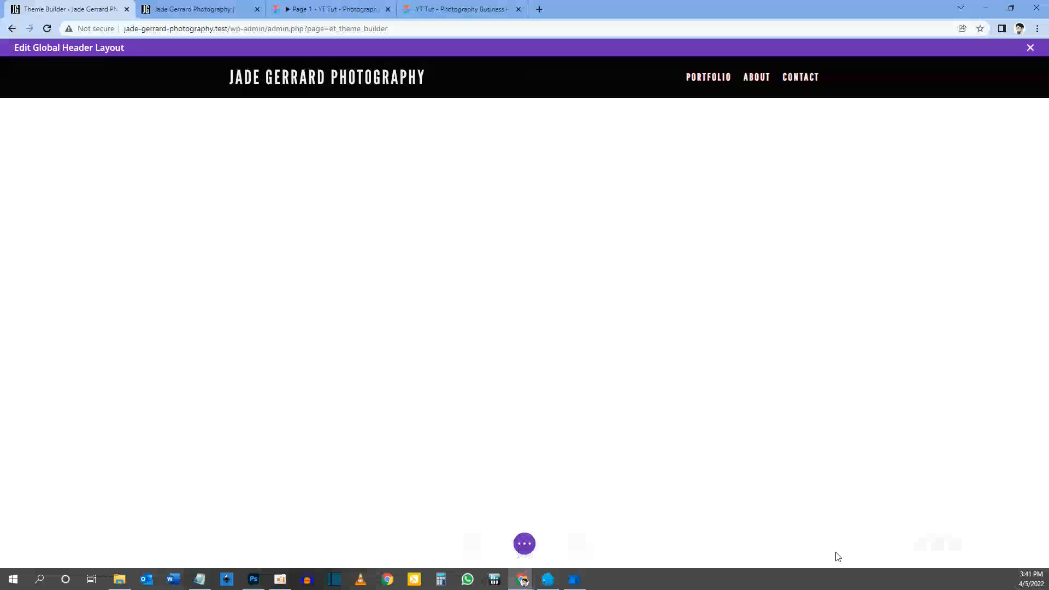
pyautogui.click(526, 545)
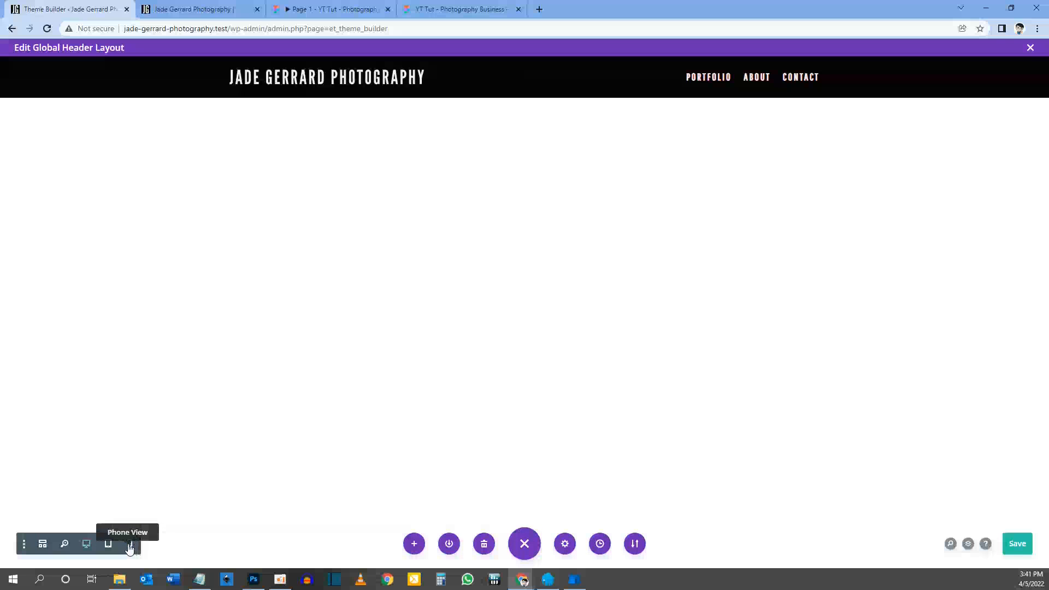
pyautogui.click(109, 548)
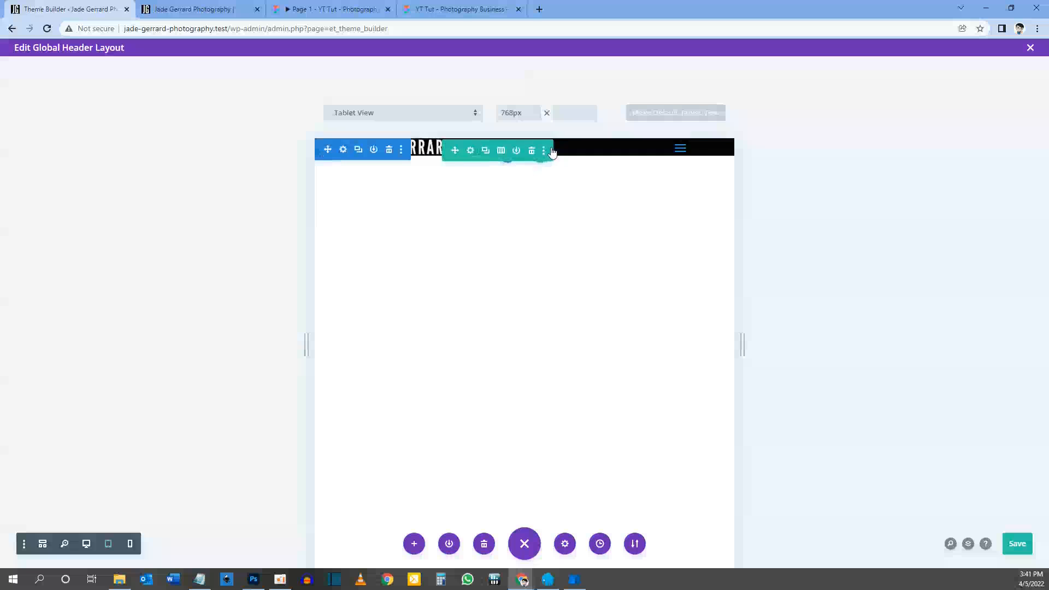
# Enable responsive padding for the header row and set its linked top and bottom padding on tablet to 20px
pyautogui.click(471, 152)
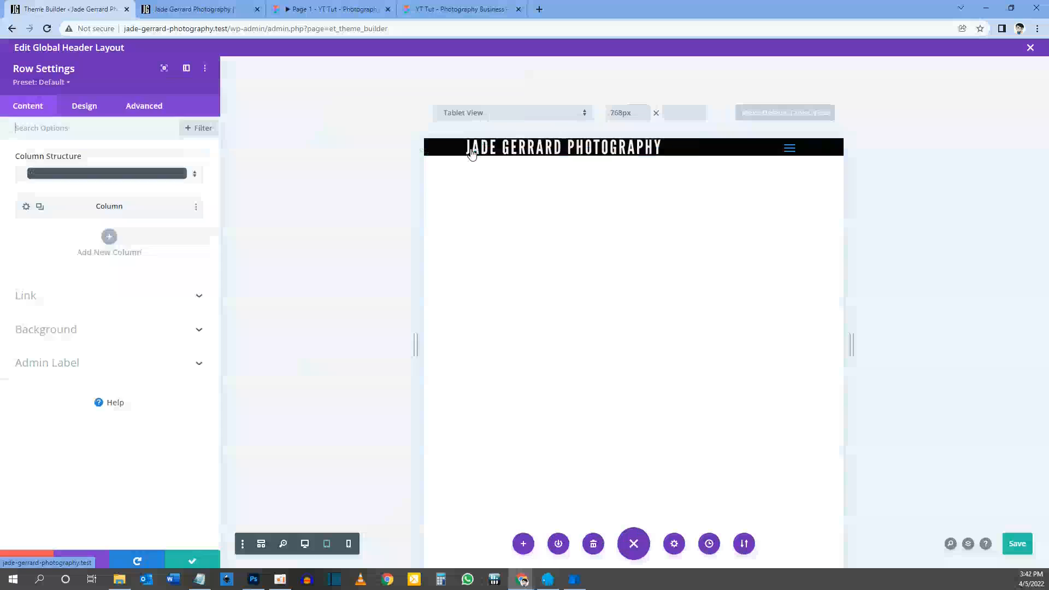
pyautogui.click(72, 112)
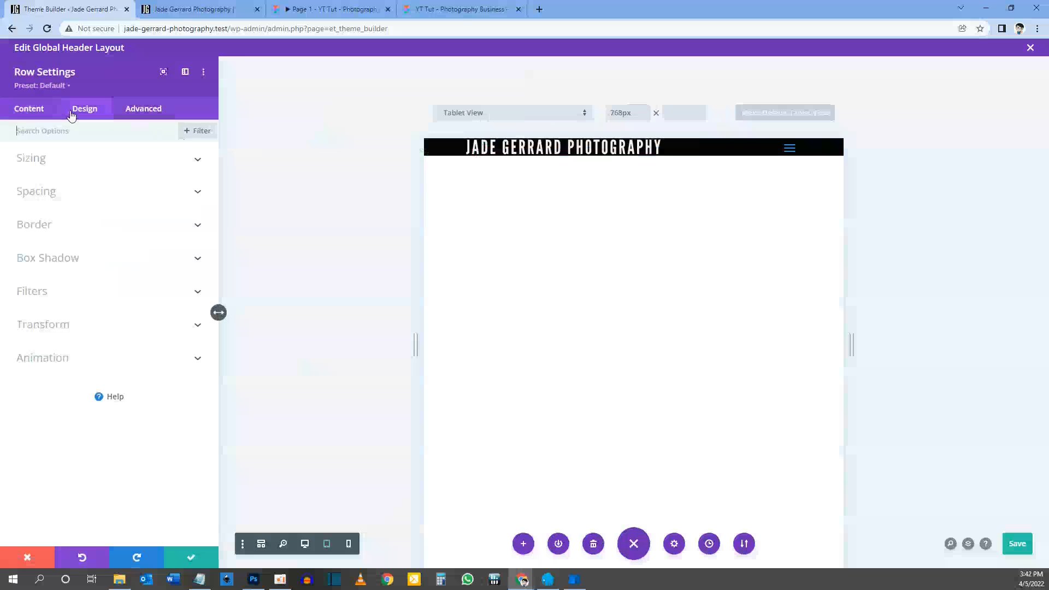
pyautogui.click(42, 192)
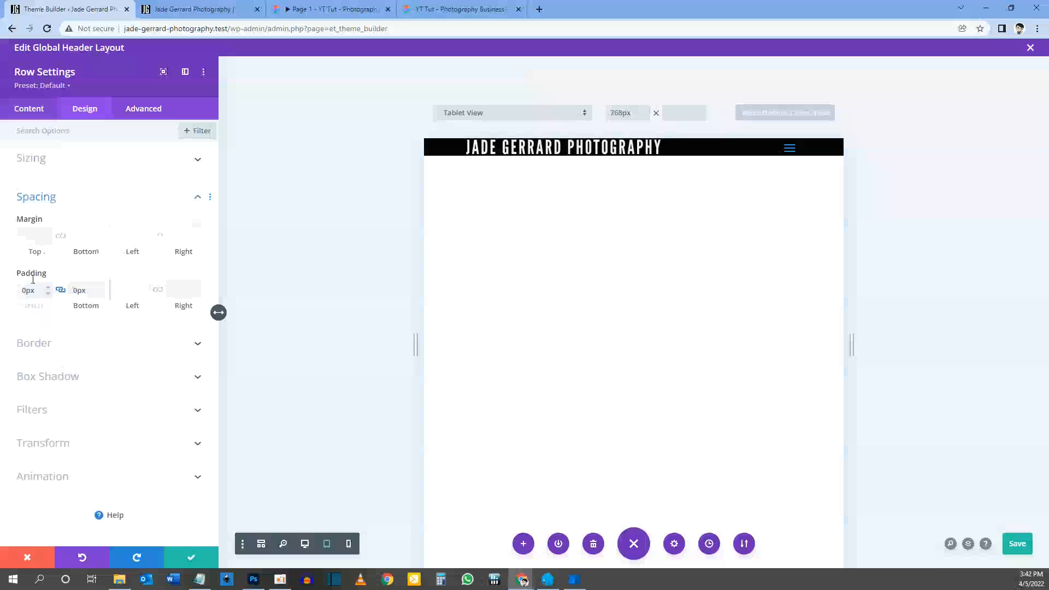
pyautogui.click(59, 290)
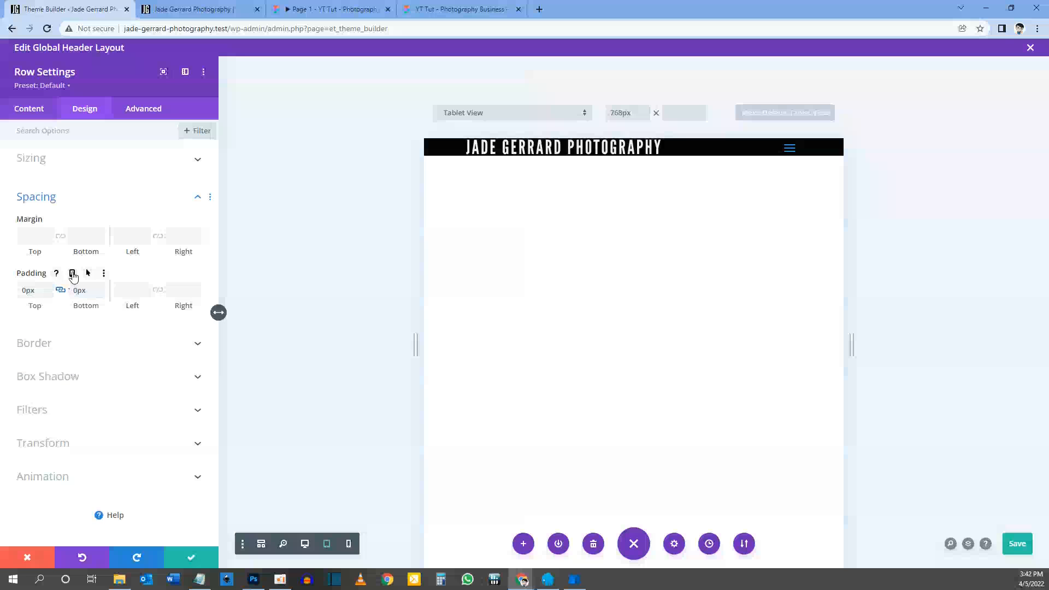
pyautogui.click(72, 273)
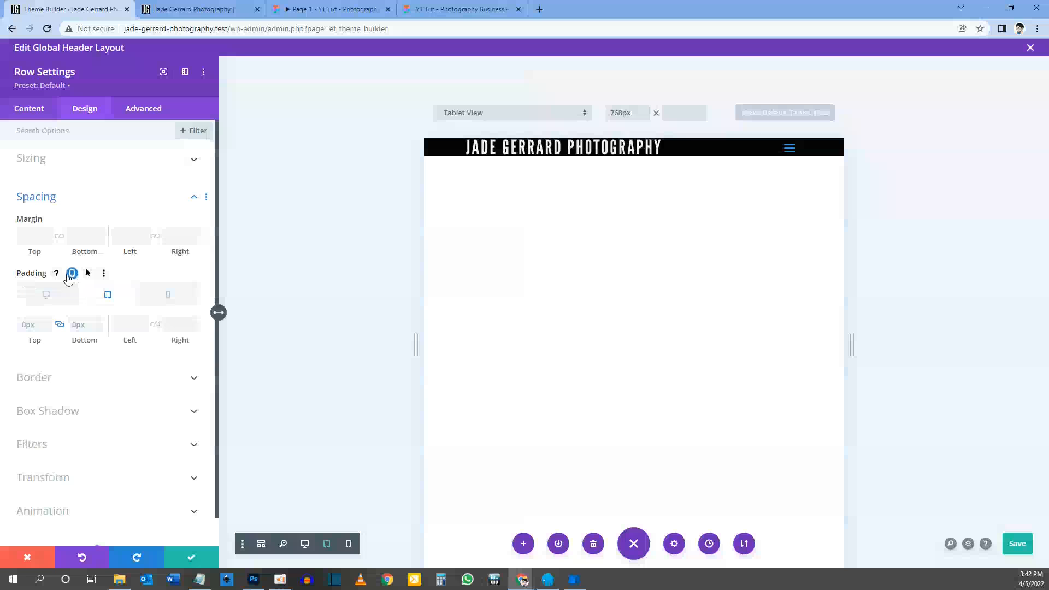
pyautogui.click(111, 295)
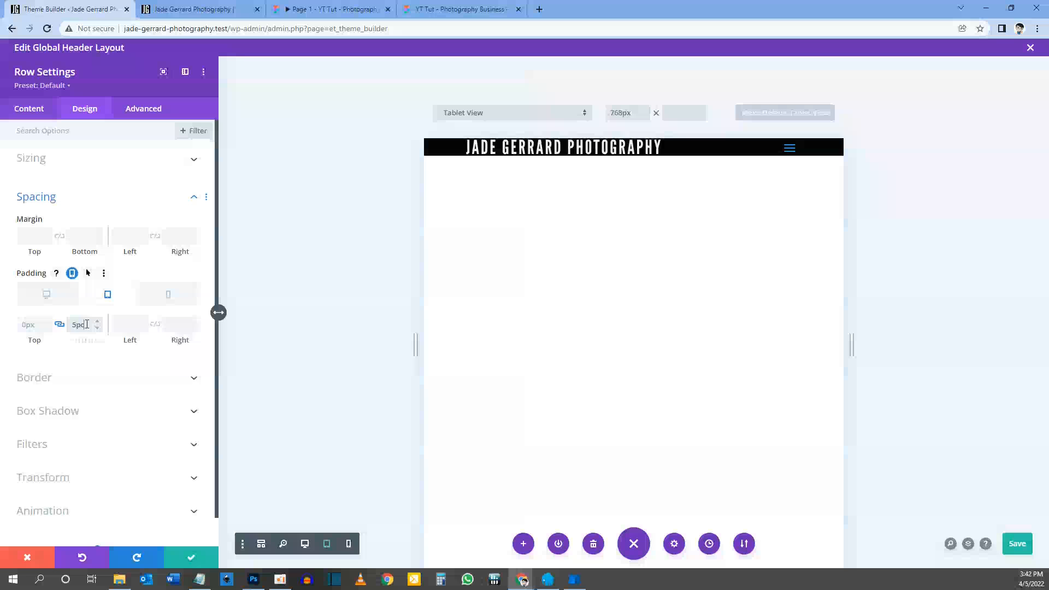
pyautogui.press('BackSpace')
pyautogui.write('x')
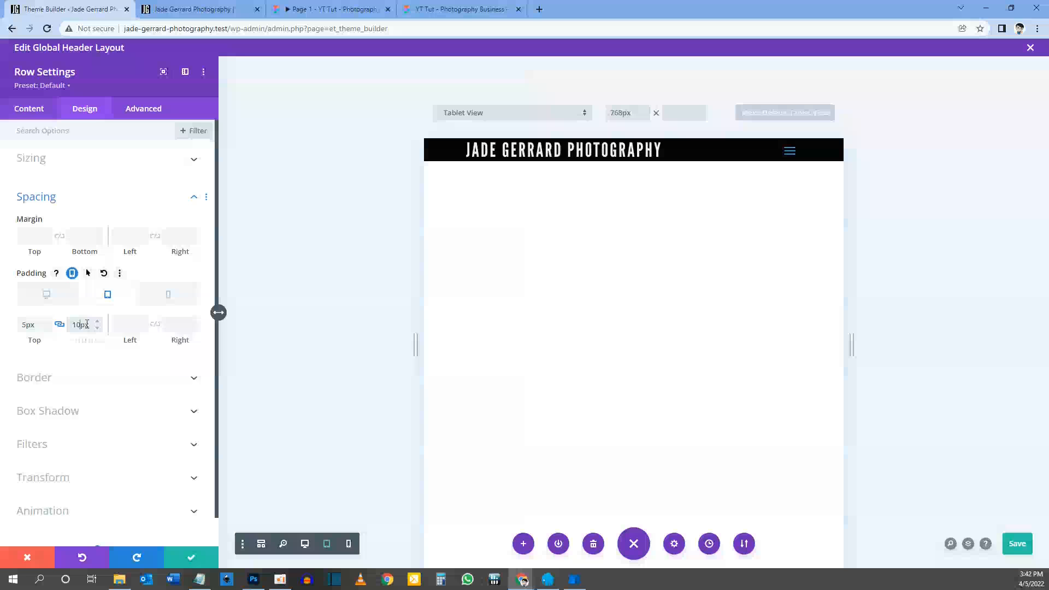
pyautogui.hotkey('shift', 'Home')
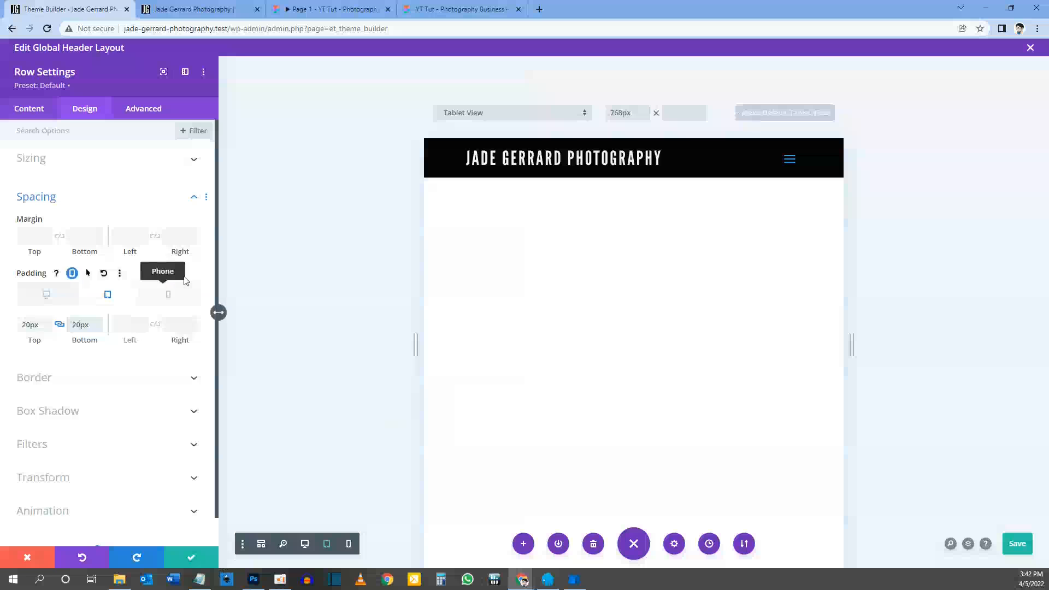
# Check the row padding in phone view and against the Figma tablet header, and save the row settings
pyautogui.click(171, 300)
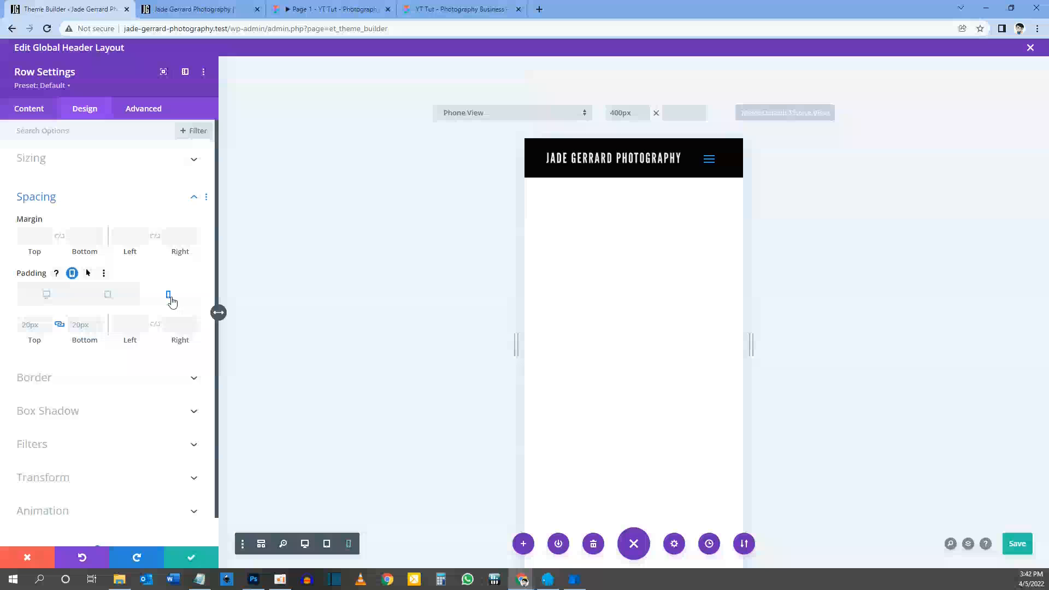
pyautogui.click(107, 295)
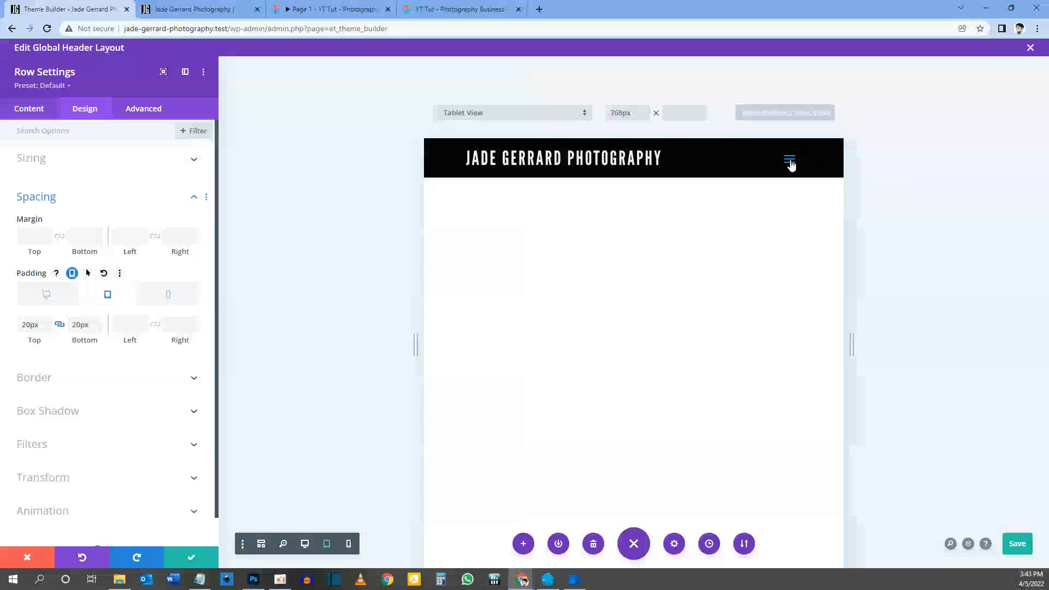
pyautogui.click(358, 10)
pyautogui.click(426, 10)
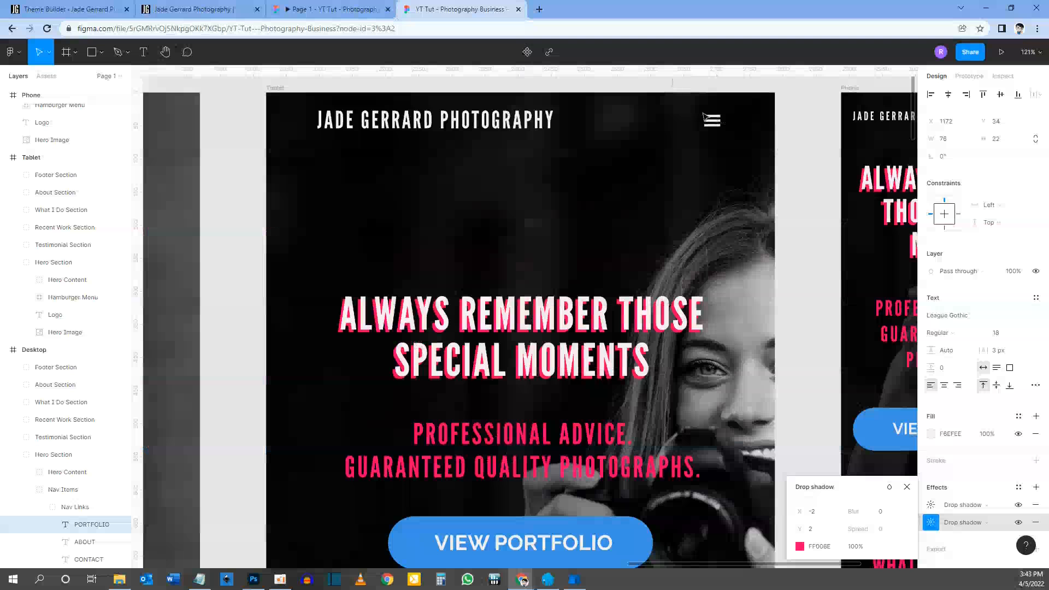
pyautogui.click(109, 9)
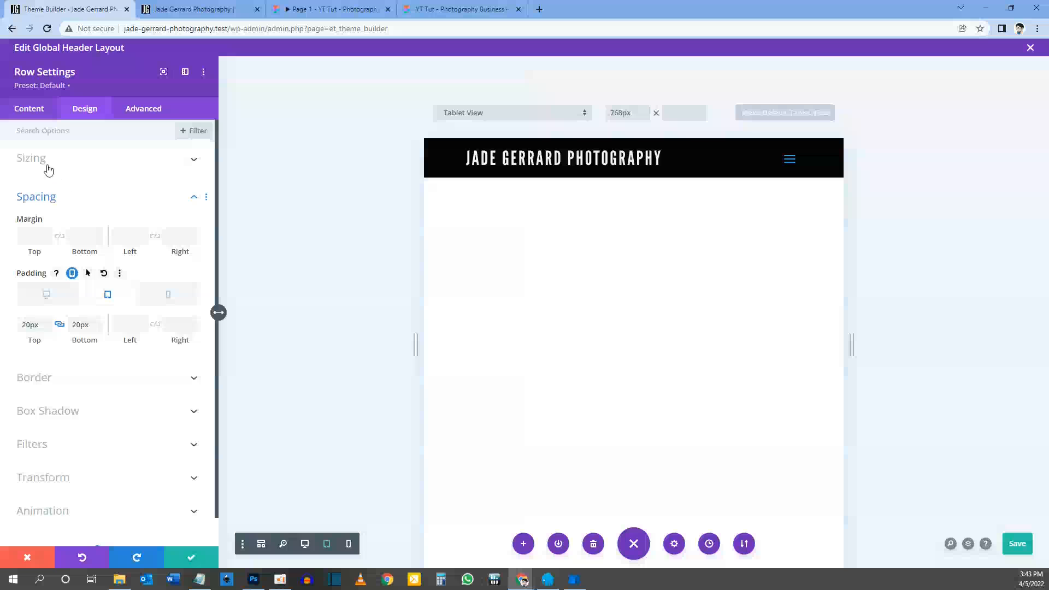
pyautogui.click(193, 558)
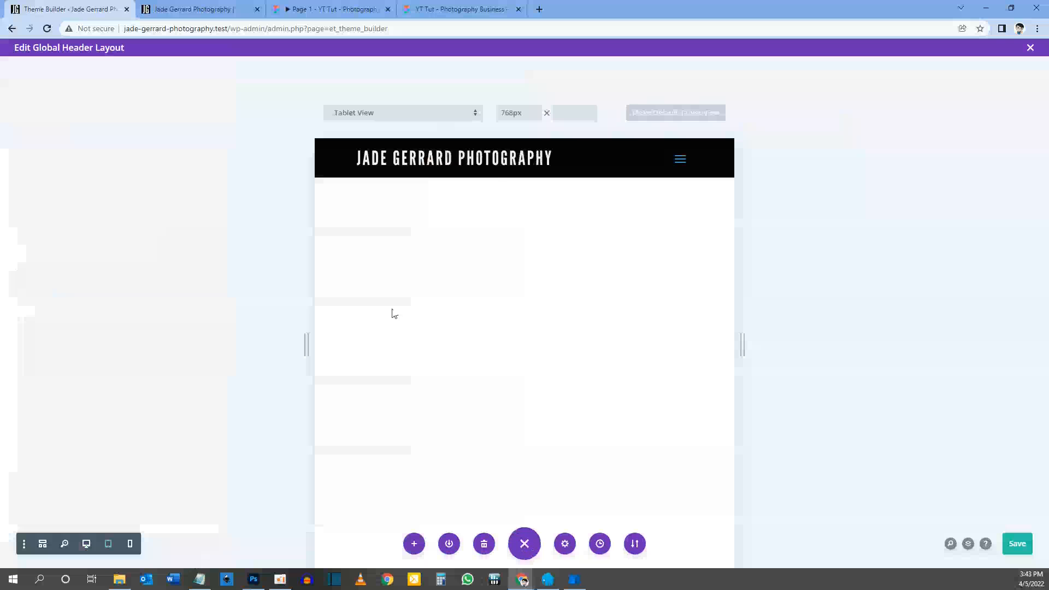
# Find the Menu module in the header's layers, open its settings and close the layers list
pyautogui.moveTo(507, 163)
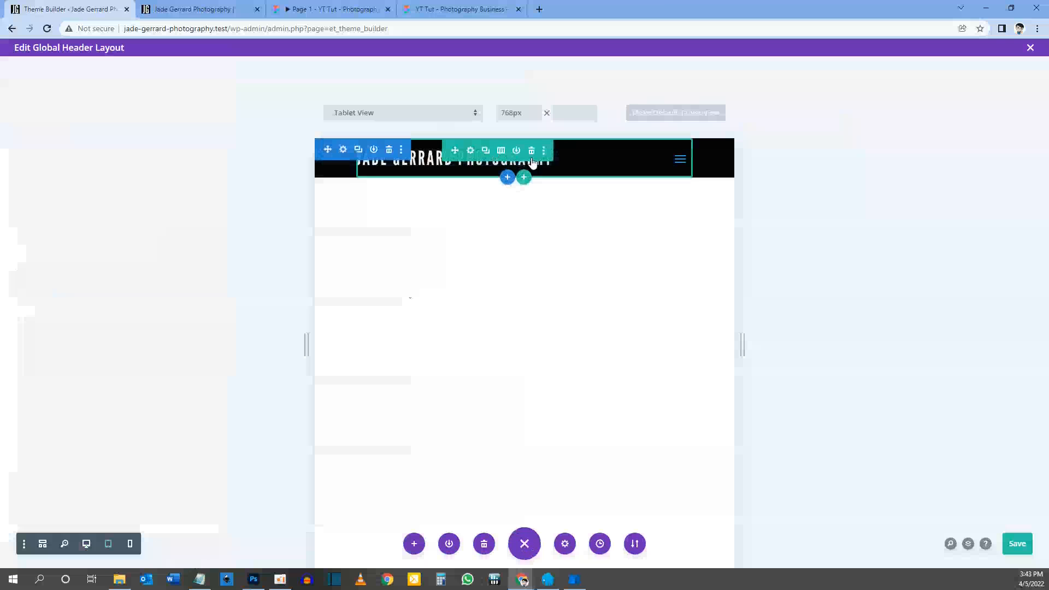
pyautogui.moveTo(565, 157)
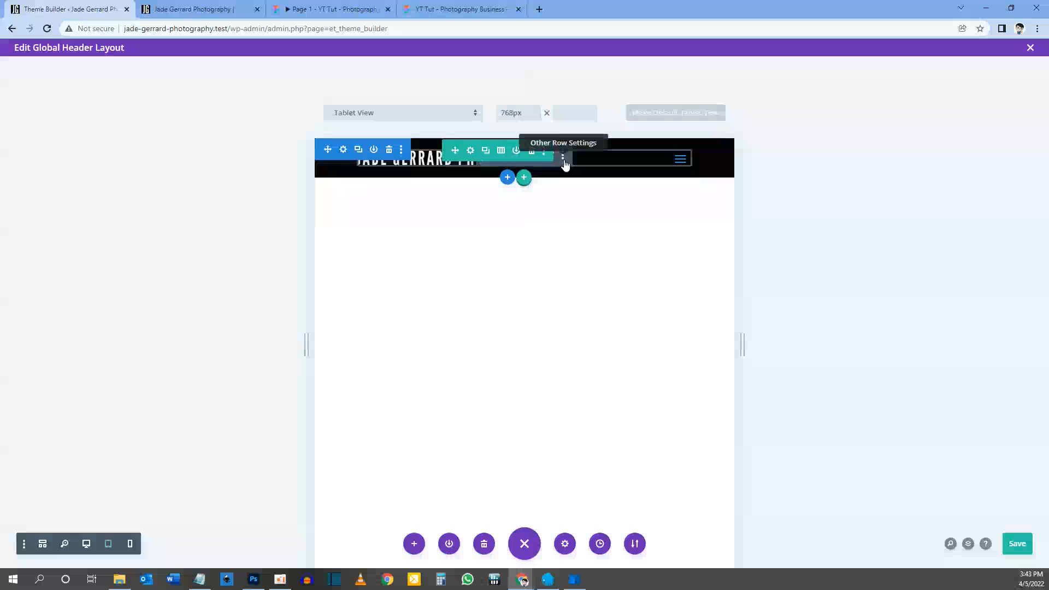
pyautogui.click(563, 160)
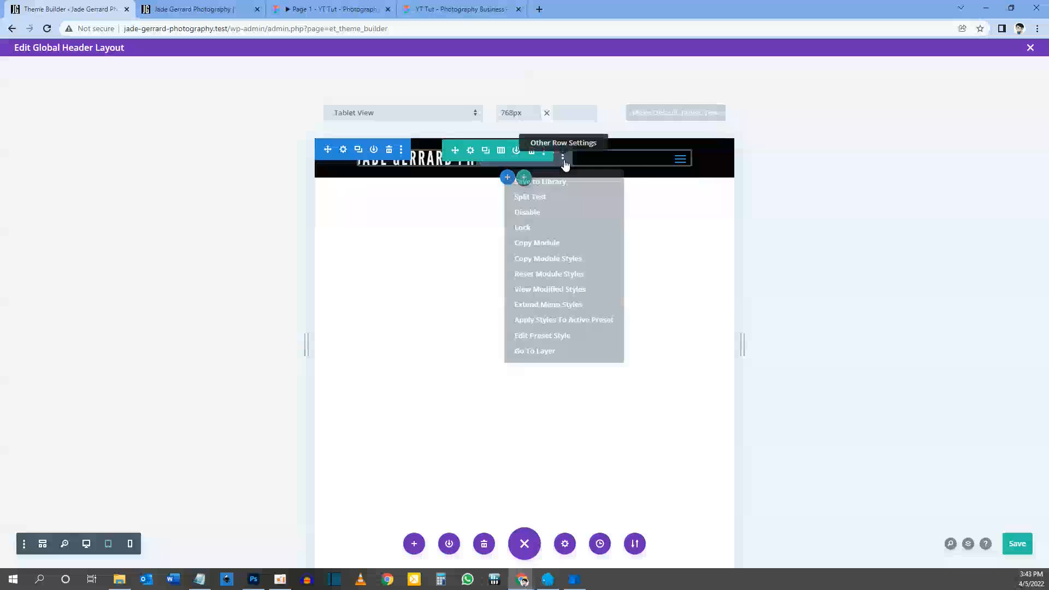
pyautogui.click(528, 357)
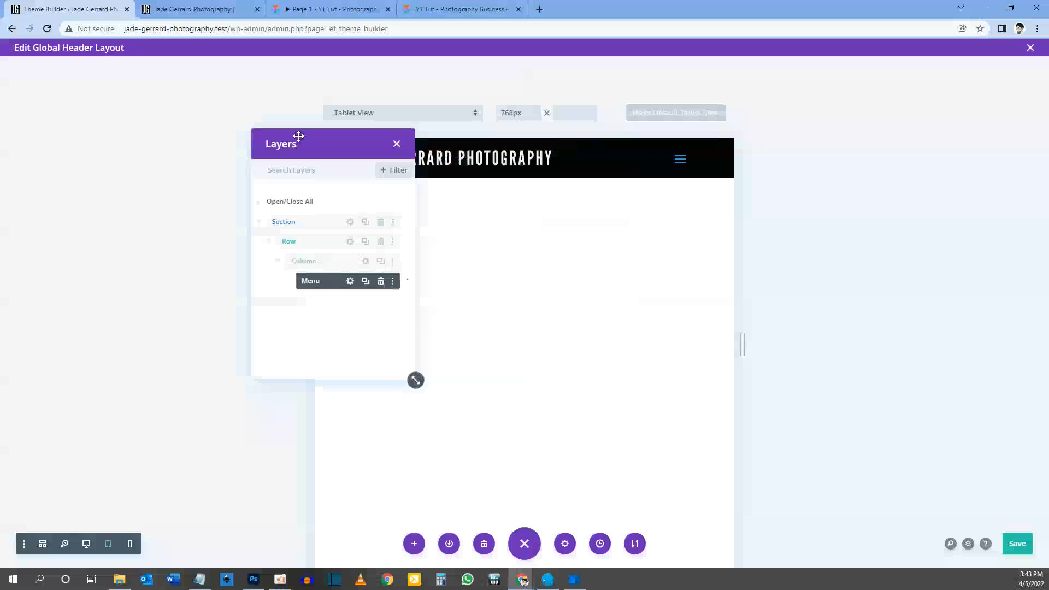
pyautogui.moveTo(293, 147); pyautogui.dragTo(916, 133)
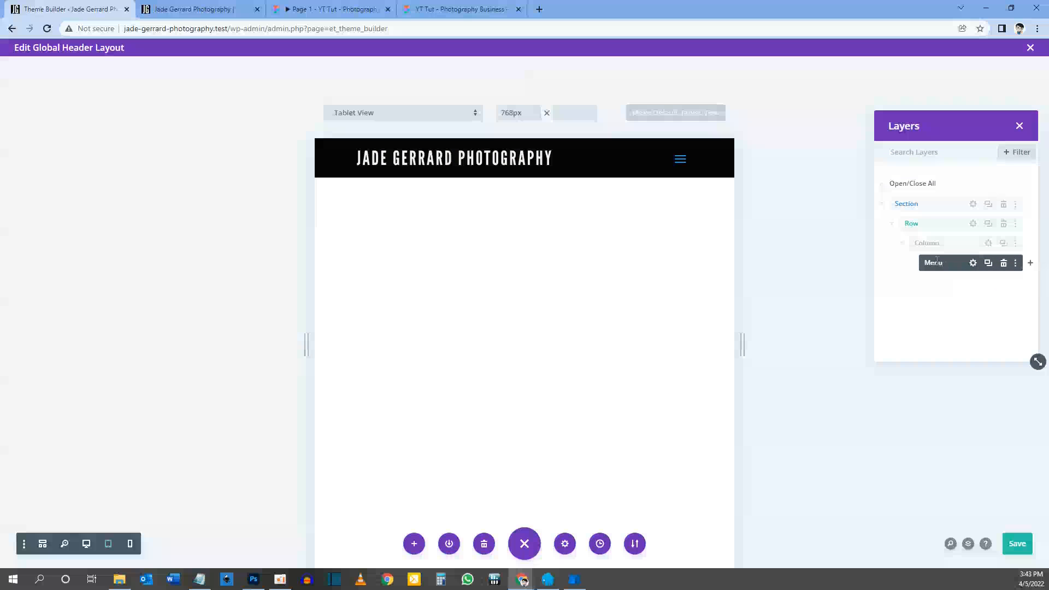
pyautogui.click(973, 264)
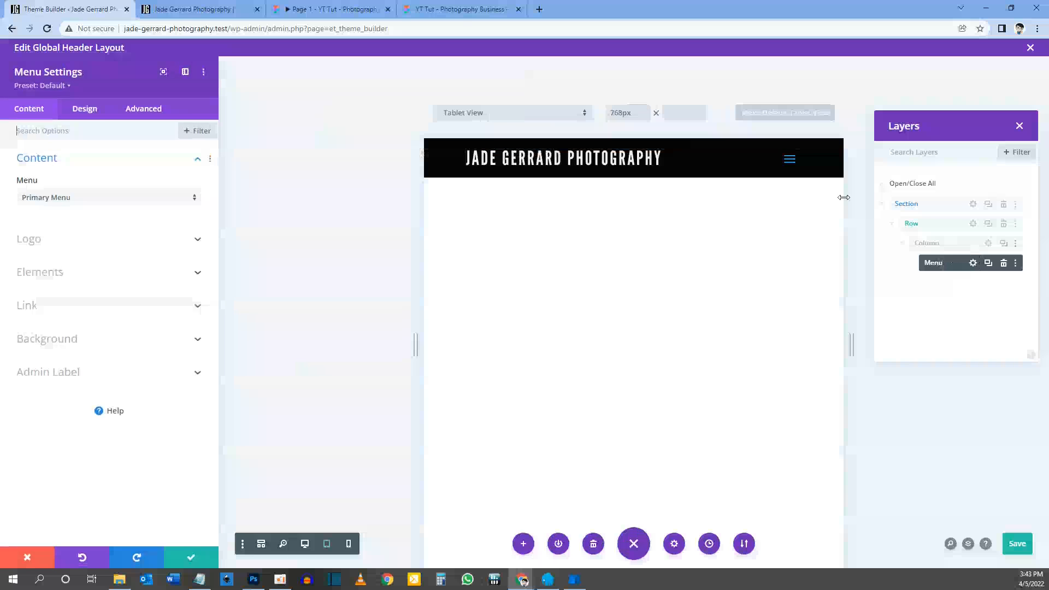
pyautogui.click(1019, 125)
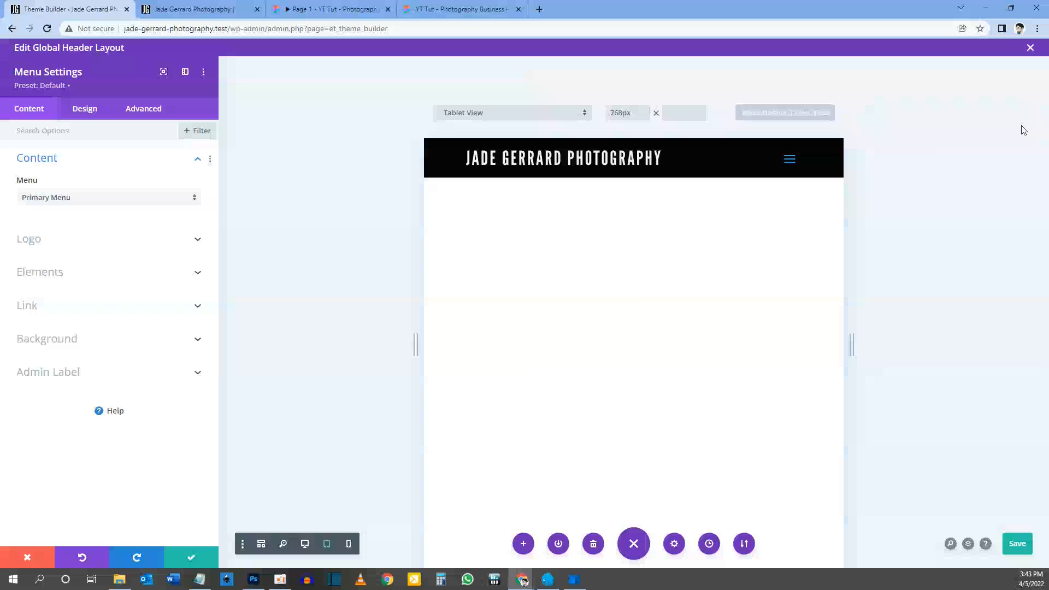
# Set the menu's hamburger icon color to the saved off-white swatch
pyautogui.click(85, 108)
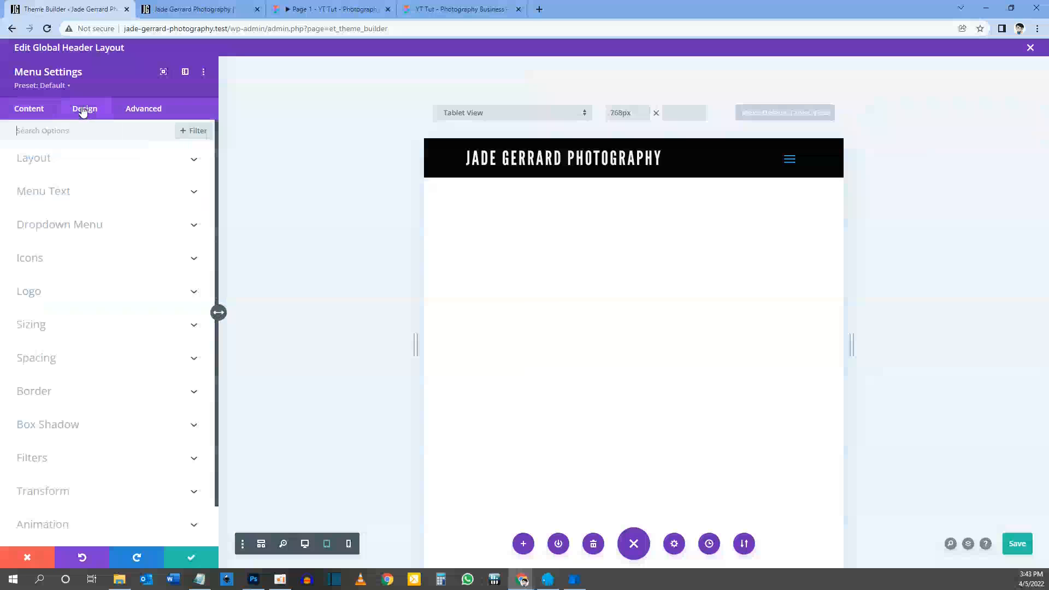
pyautogui.click(37, 260)
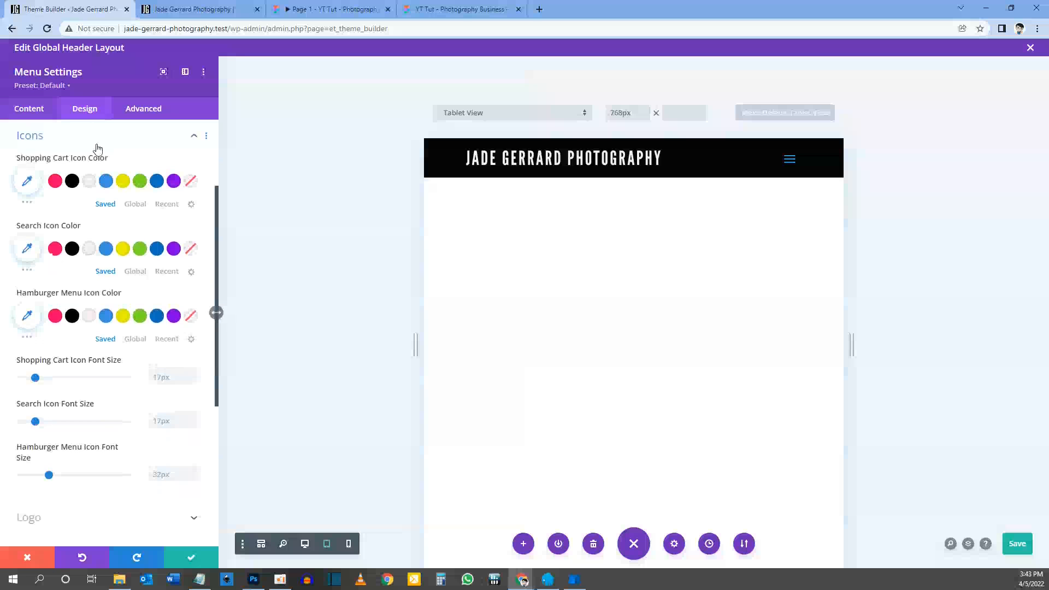
pyautogui.moveTo(22, 295)
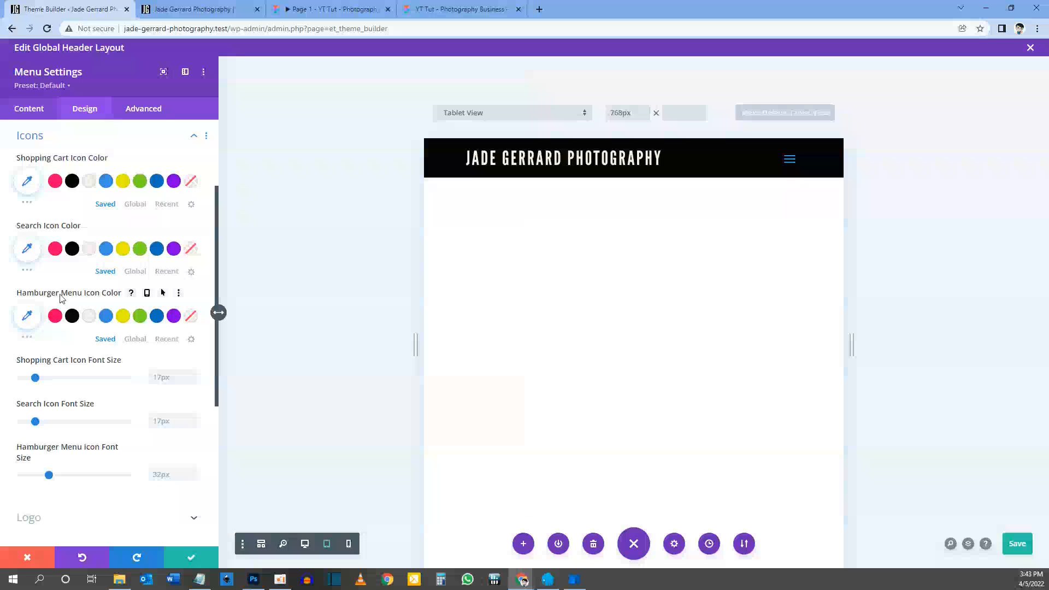
pyautogui.click(89, 318)
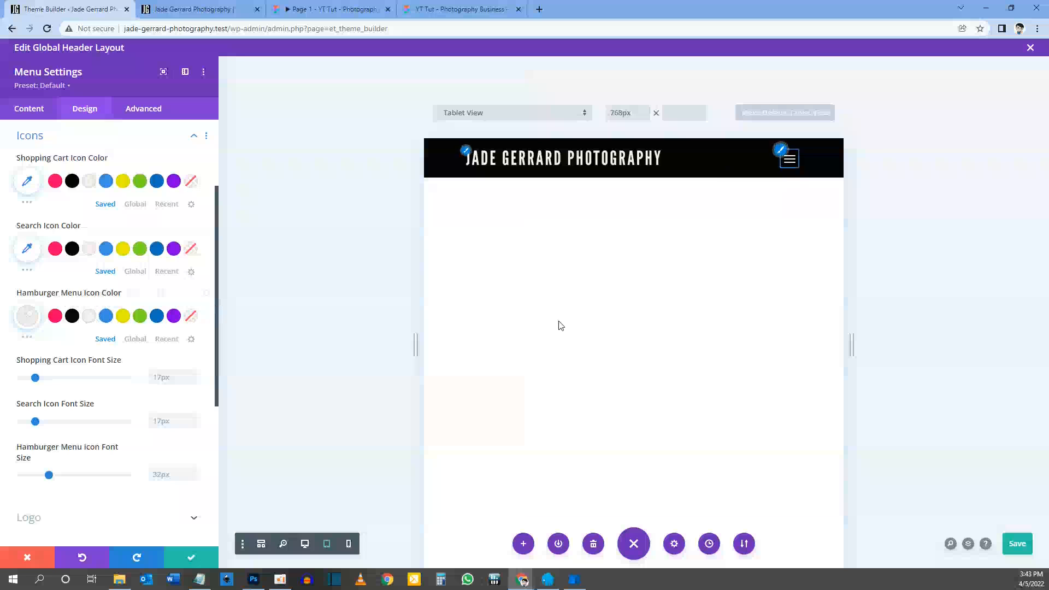
pyautogui.scroll(1, 86, 369)
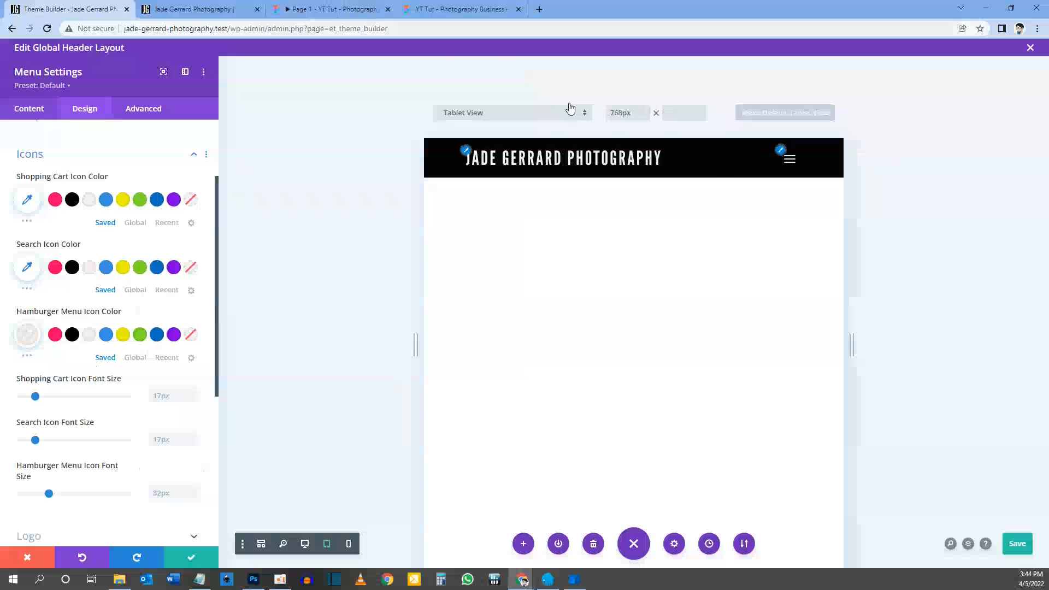
# Check the tablet hamburger icon's size in the Figma design and set the menu's responsive hamburger icon font size on tablet to 35px
pyautogui.click(458, 10)
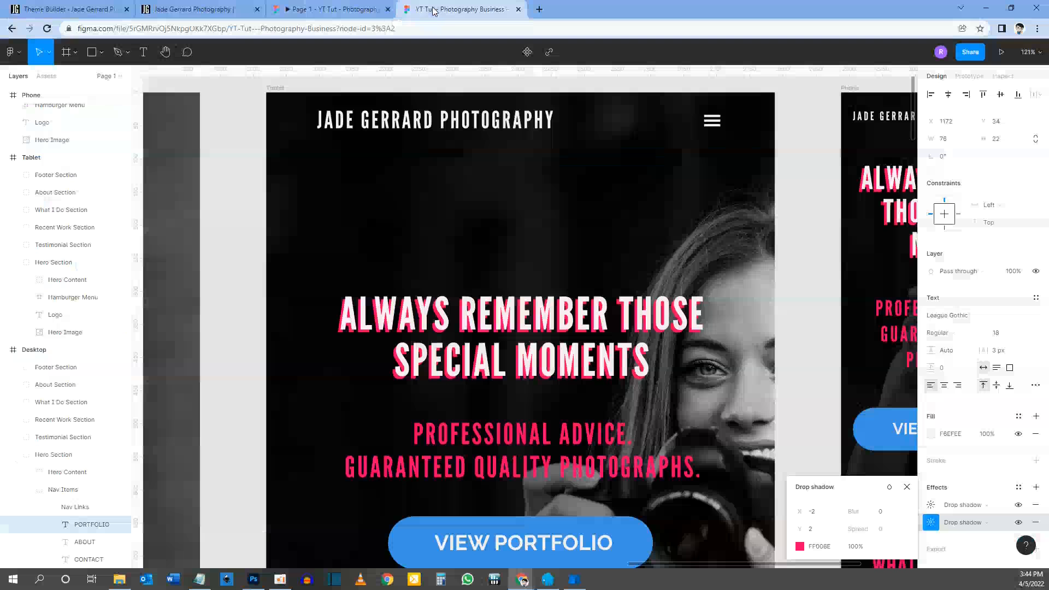
pyautogui.click(711, 126)
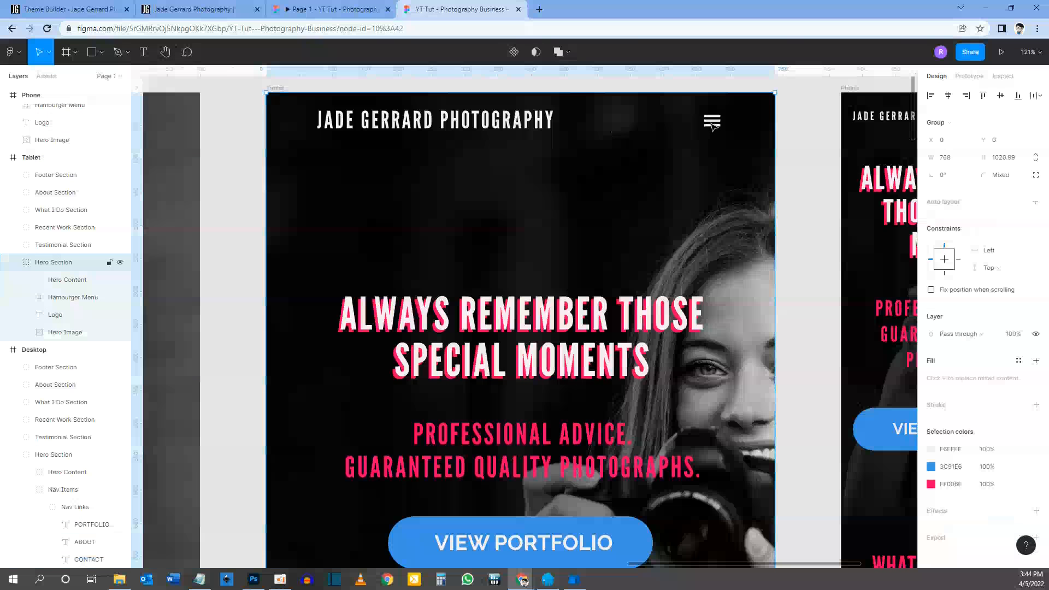
pyautogui.click(712, 127)
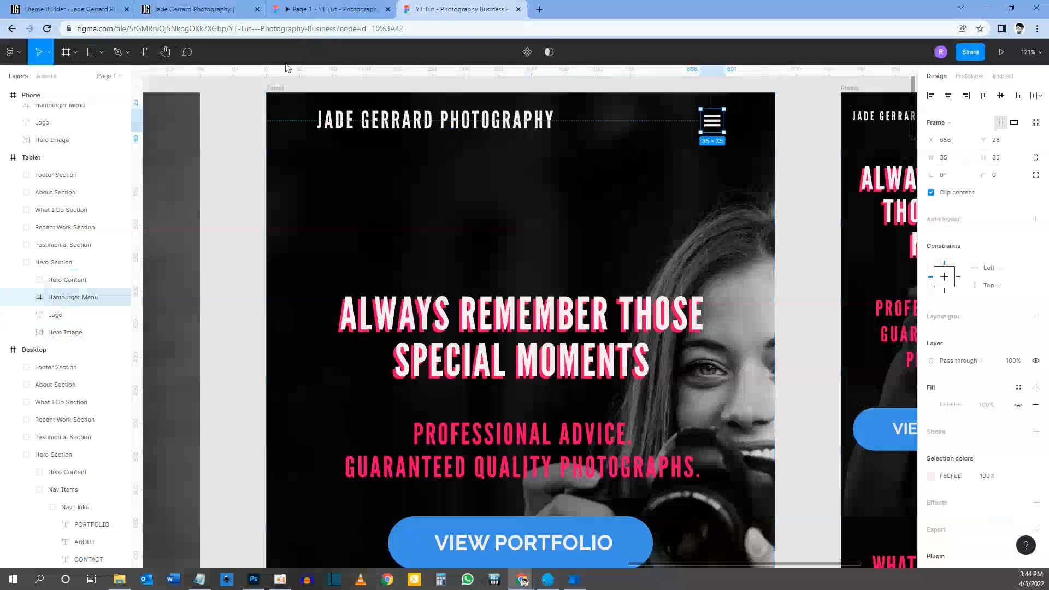
pyautogui.click(70, 8)
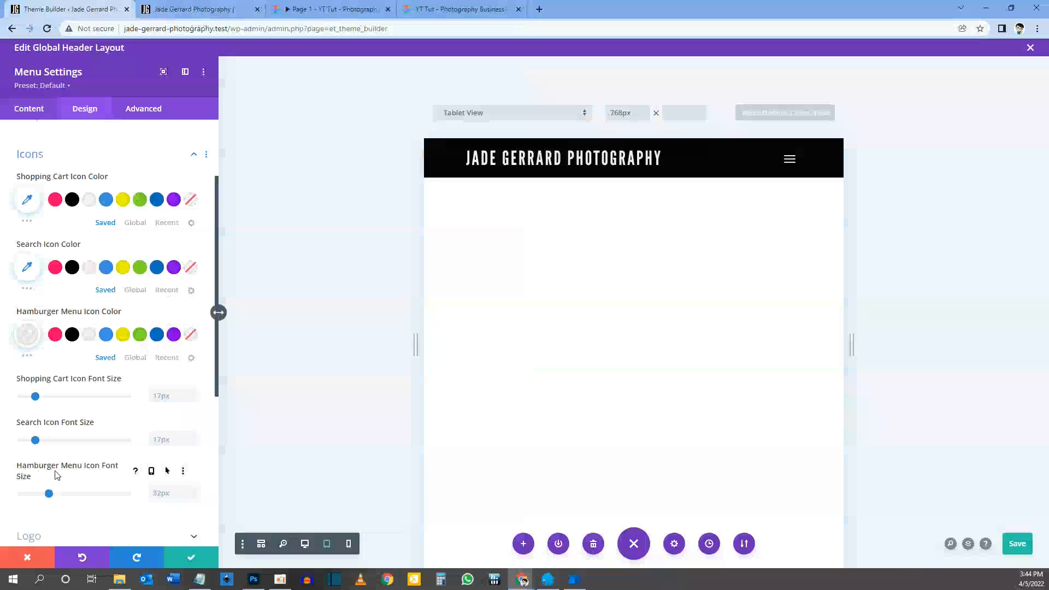
pyautogui.click(165, 495)
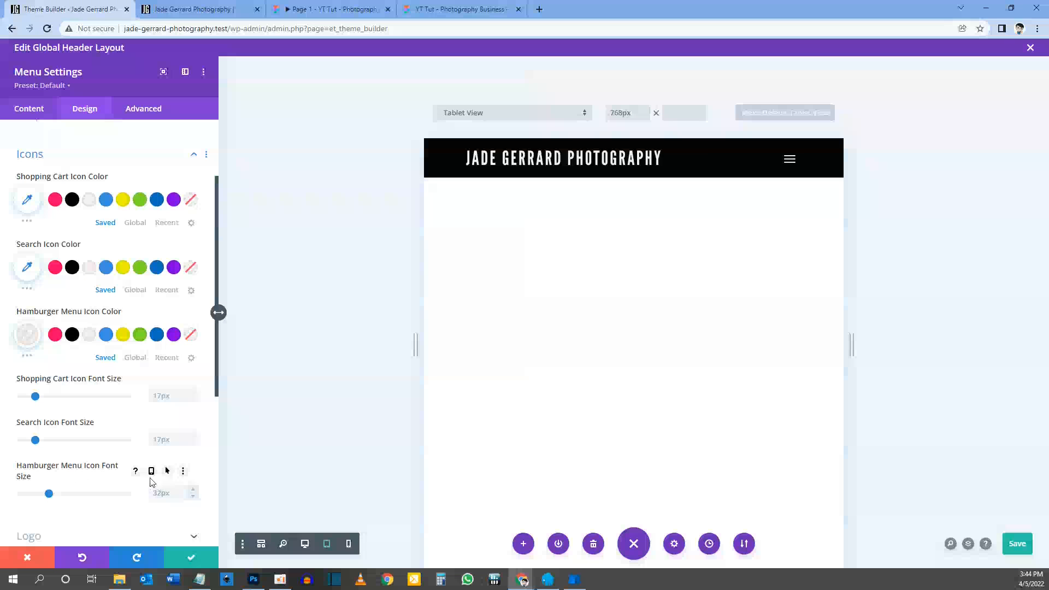
pyautogui.click(151, 471)
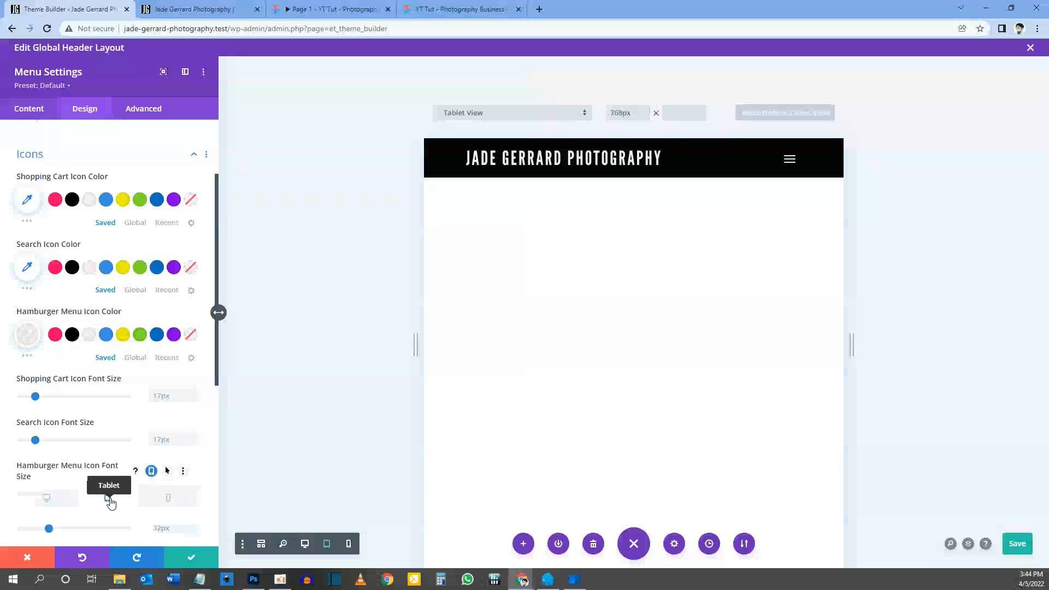
pyautogui.scroll(-1, 121, 498)
pyautogui.click(165, 473)
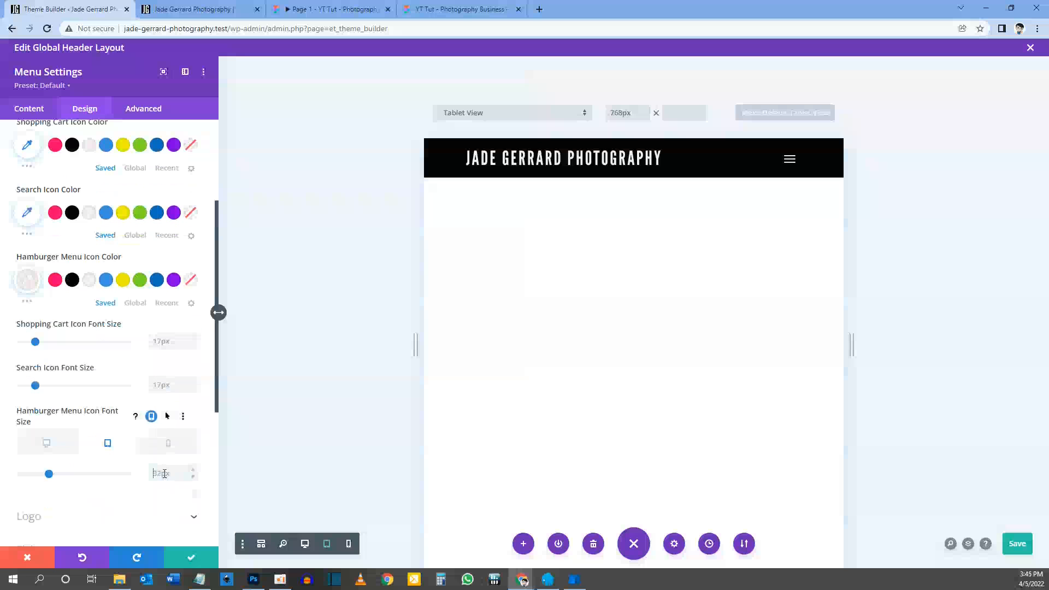
pyautogui.write('35')
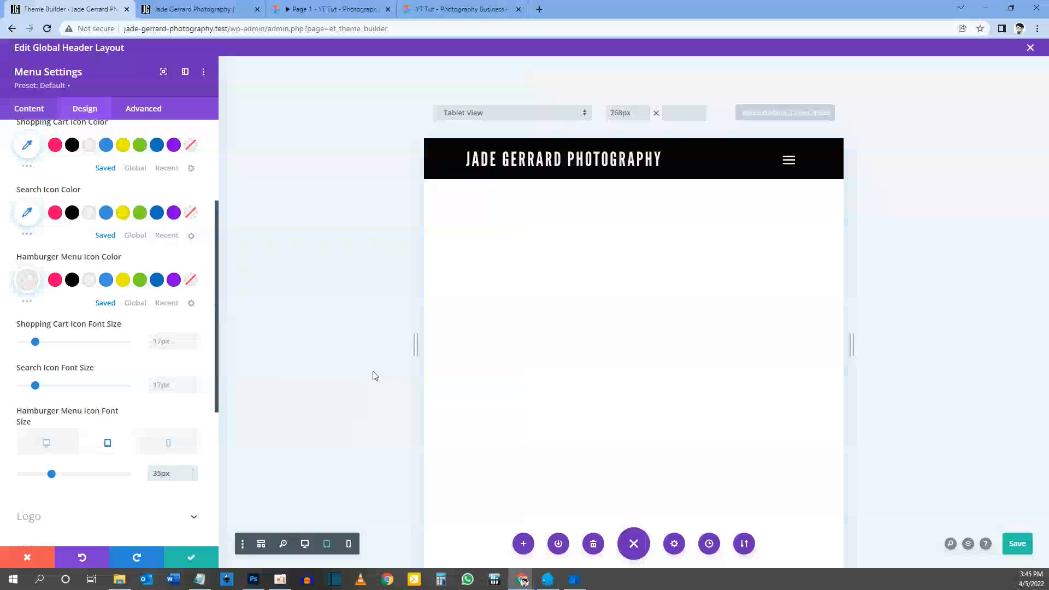
# Check the phone hamburger icon's size in Figma and set the hamburger menu icon font size on phone to 30px
pyautogui.click(171, 444)
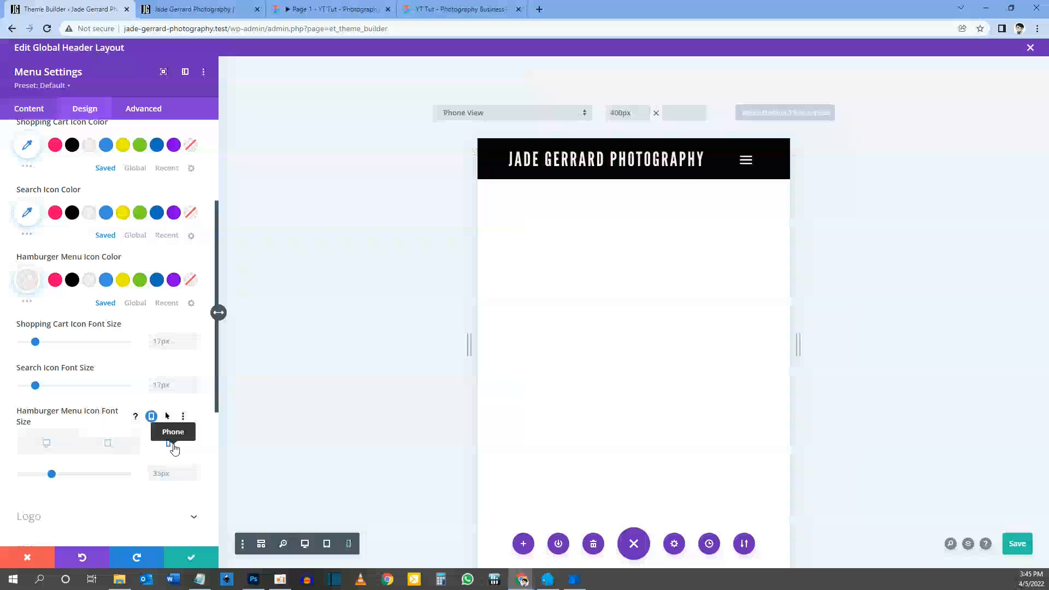
pyautogui.click(456, 8)
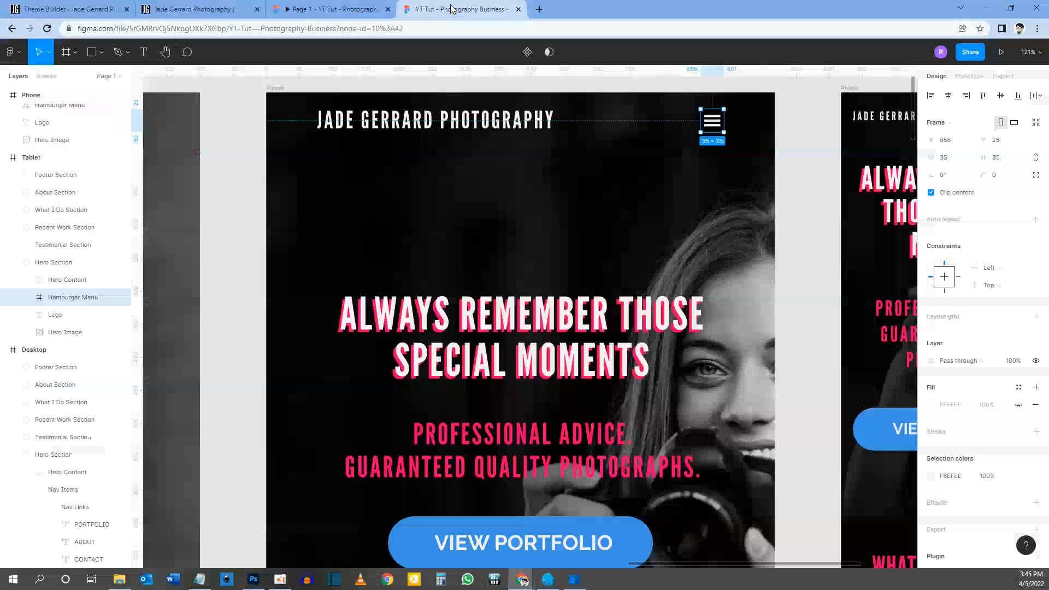
pyautogui.hscroll(5, 678, 214)
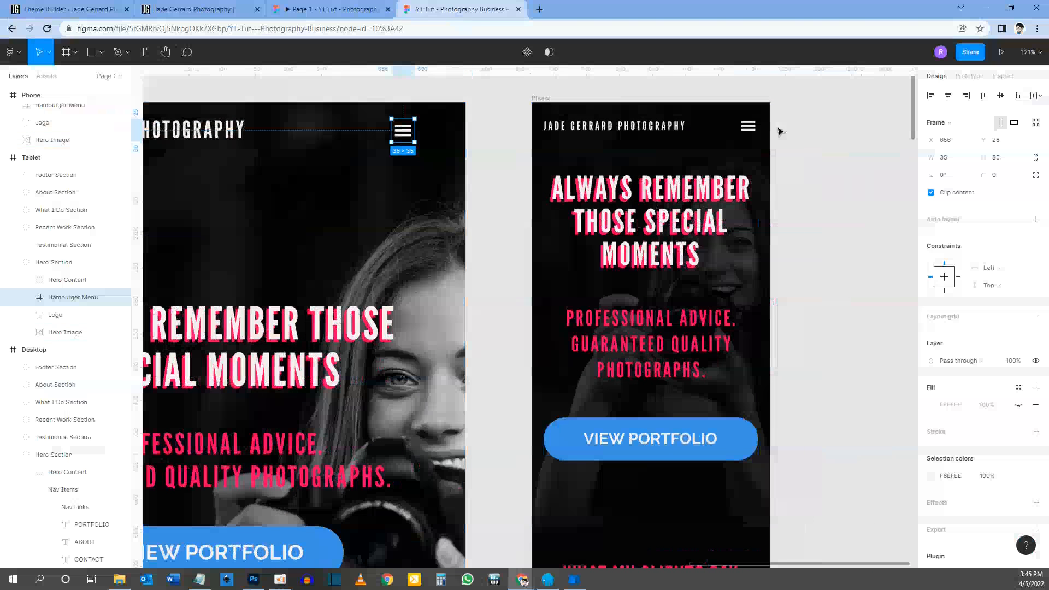
pyautogui.click(749, 131)
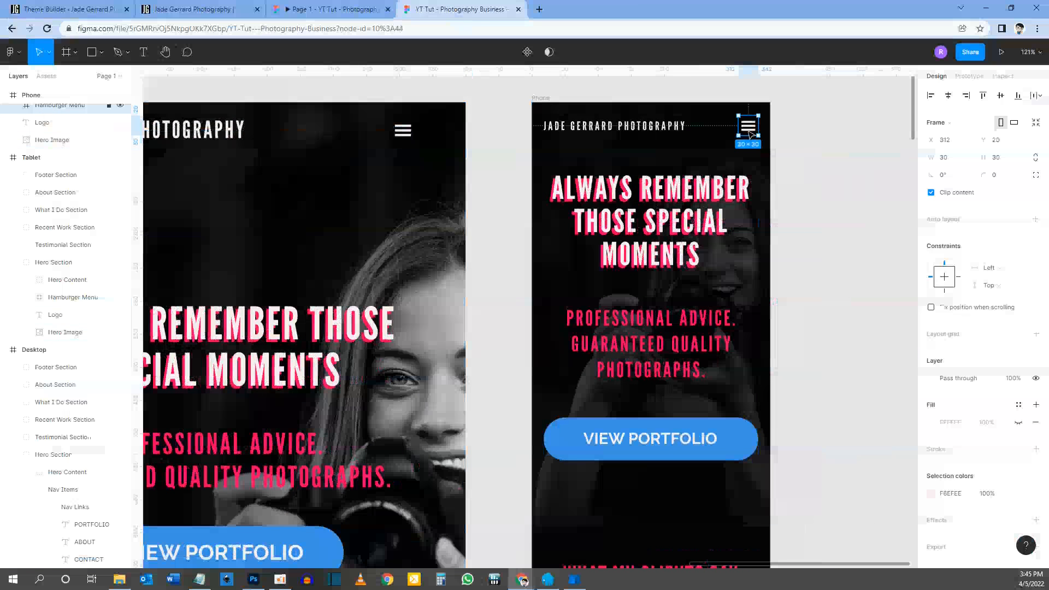
pyautogui.click(82, 10)
pyautogui.click(164, 474)
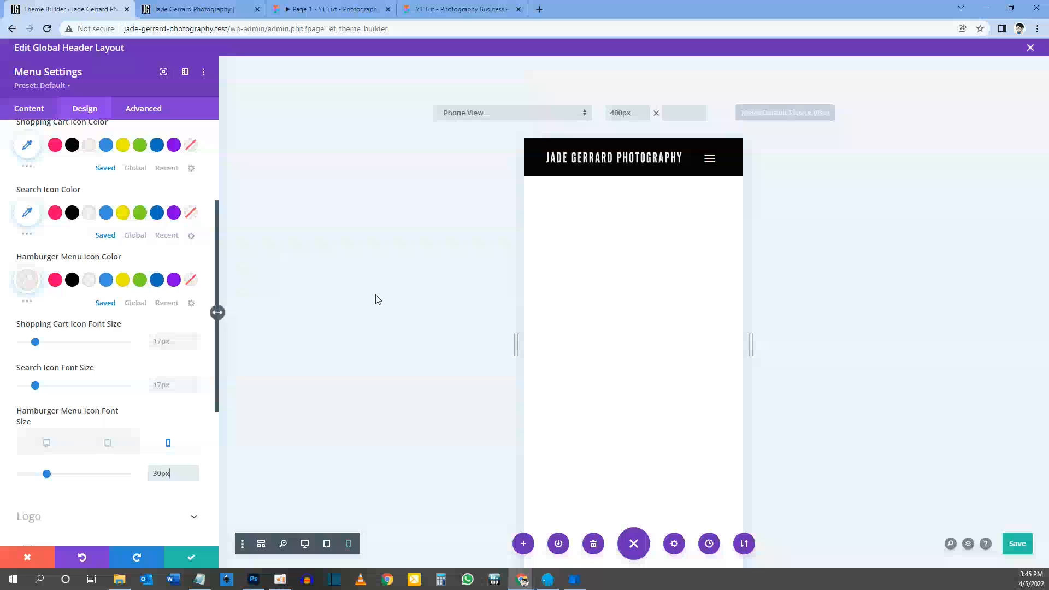
# Expand the mobile menu in the preview and, in tablet view, set the dropdown menu background to black and its line color to off-white
pyautogui.click(709, 158)
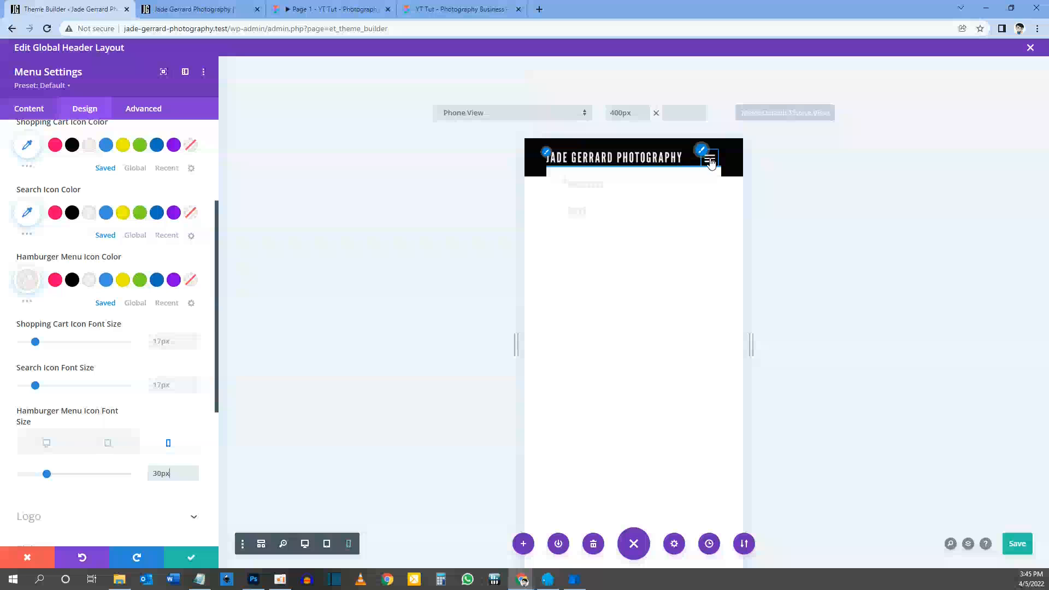
pyautogui.click(327, 543)
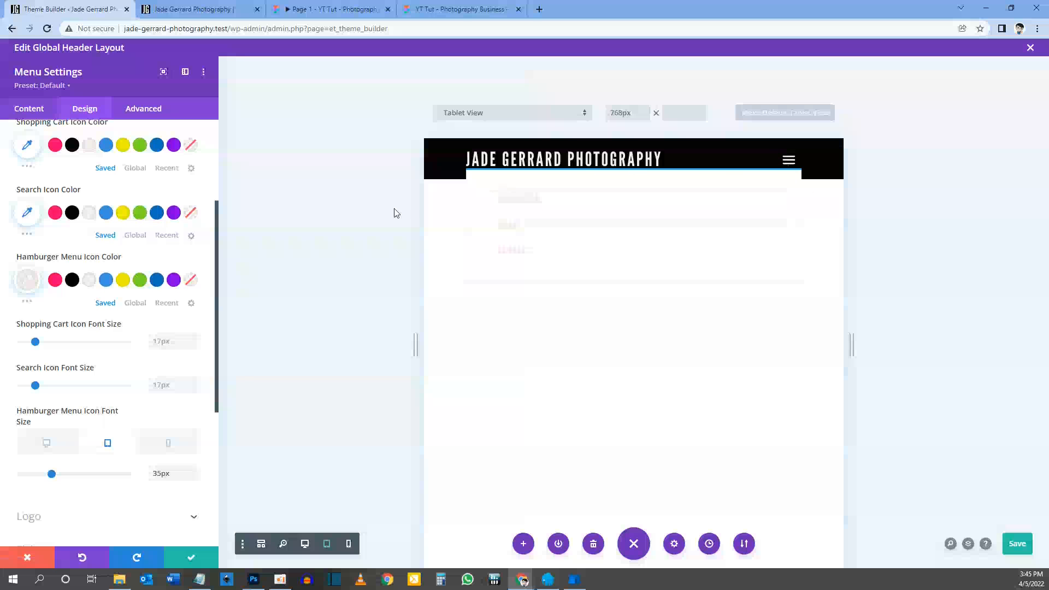
pyautogui.scroll(5, 87, 300)
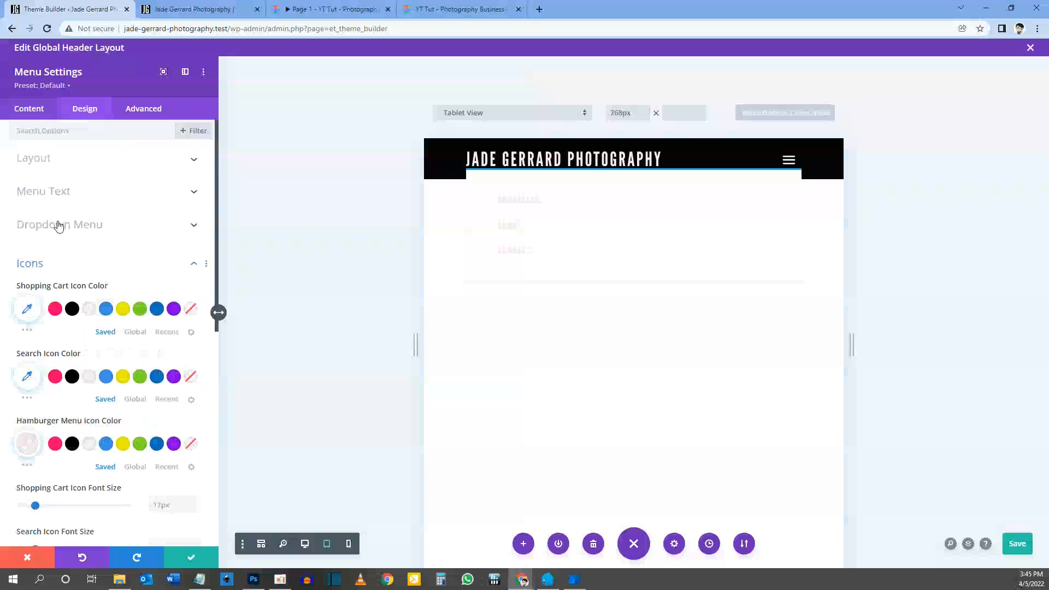
pyautogui.click(59, 225)
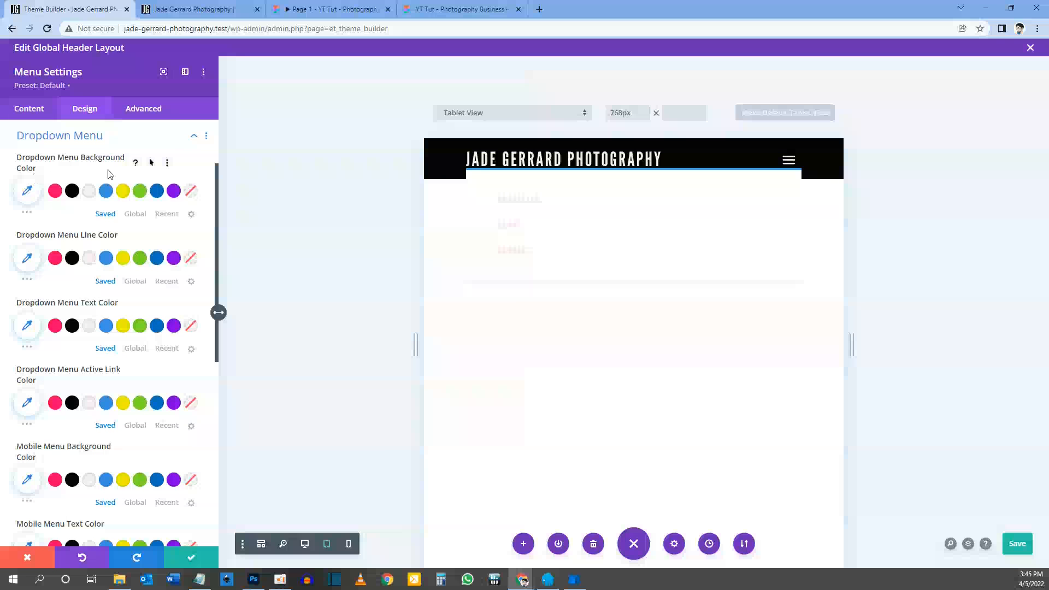
pyautogui.click(73, 192)
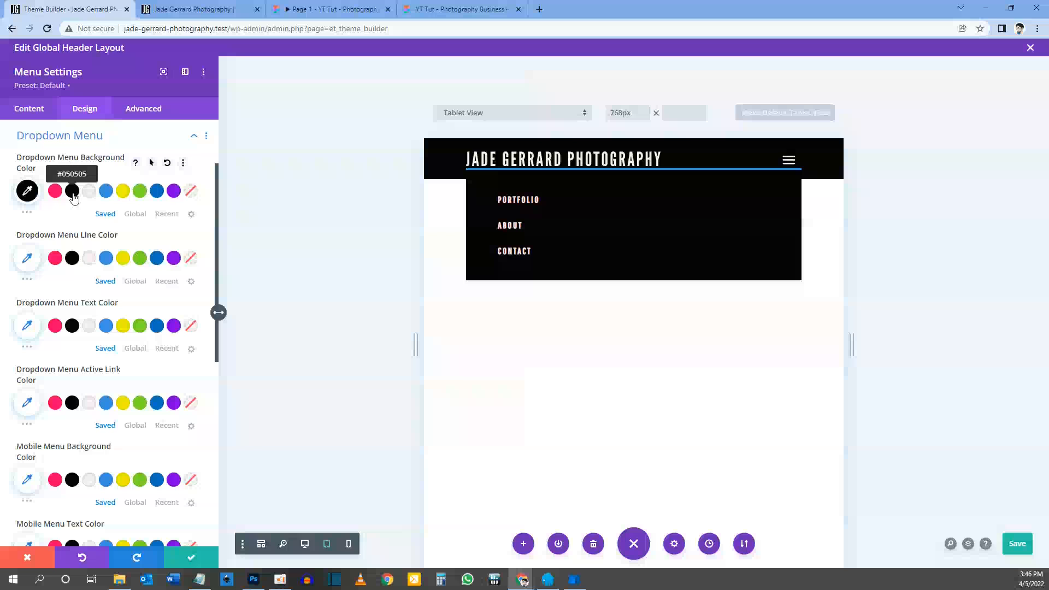
pyautogui.click(87, 258)
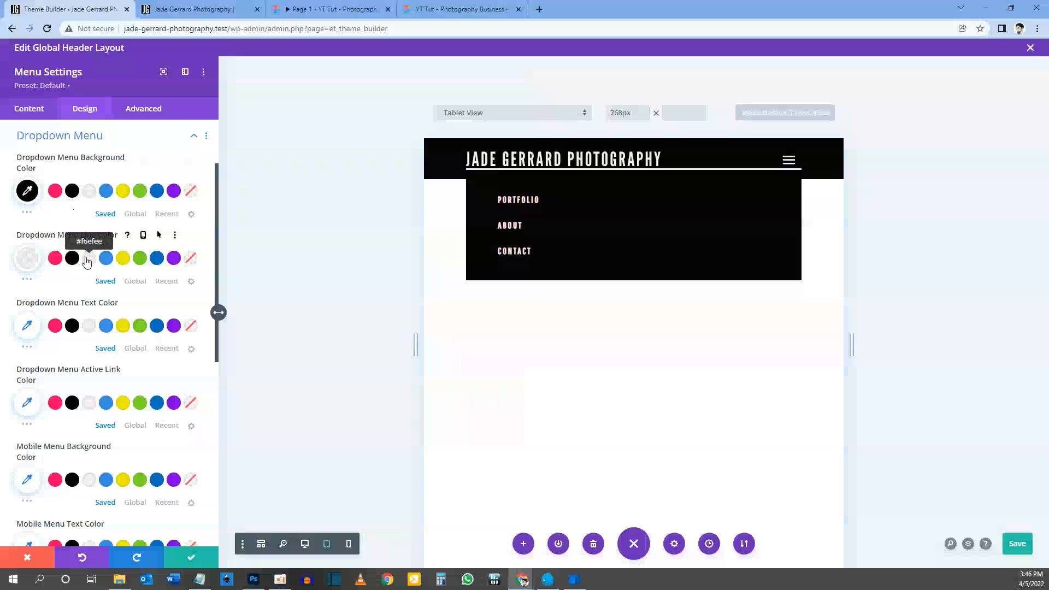
# Review the Figma prototype's colors and set the dropdown menu text to the saved off-white and its active link color to pink
pyautogui.click(353, 13)
pyautogui.scroll(-2, 526, 414)
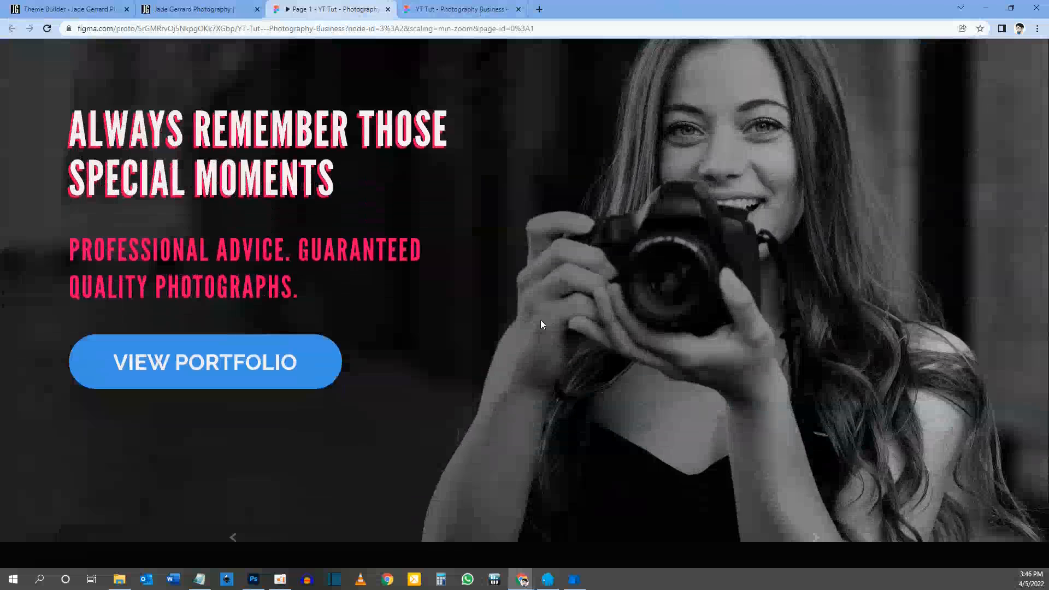
pyautogui.scroll(-5, 564, 327)
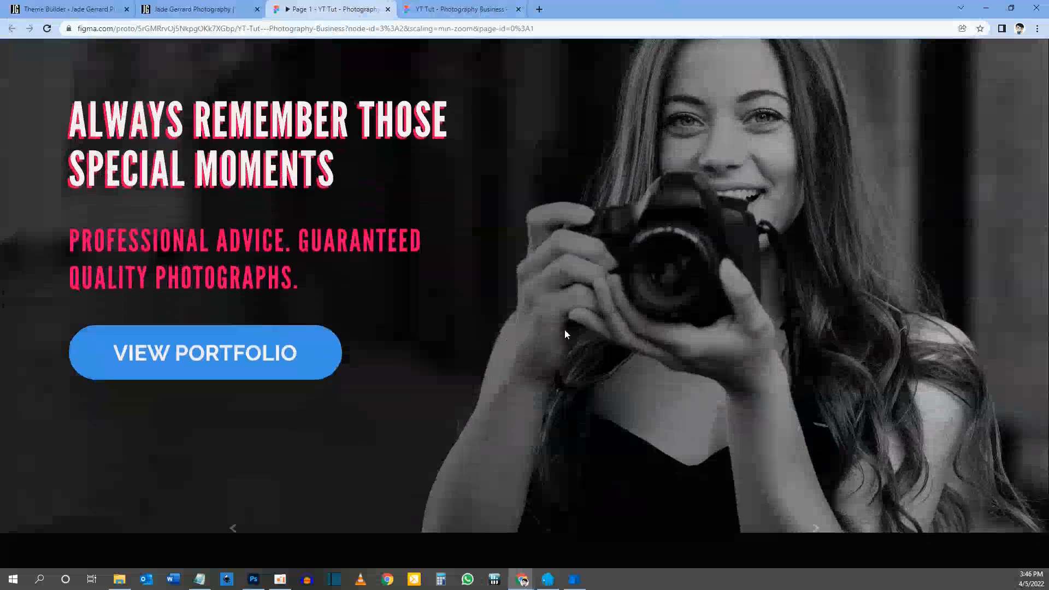
pyautogui.scroll(-3, 583, 456)
pyautogui.scroll(6, 606, 492)
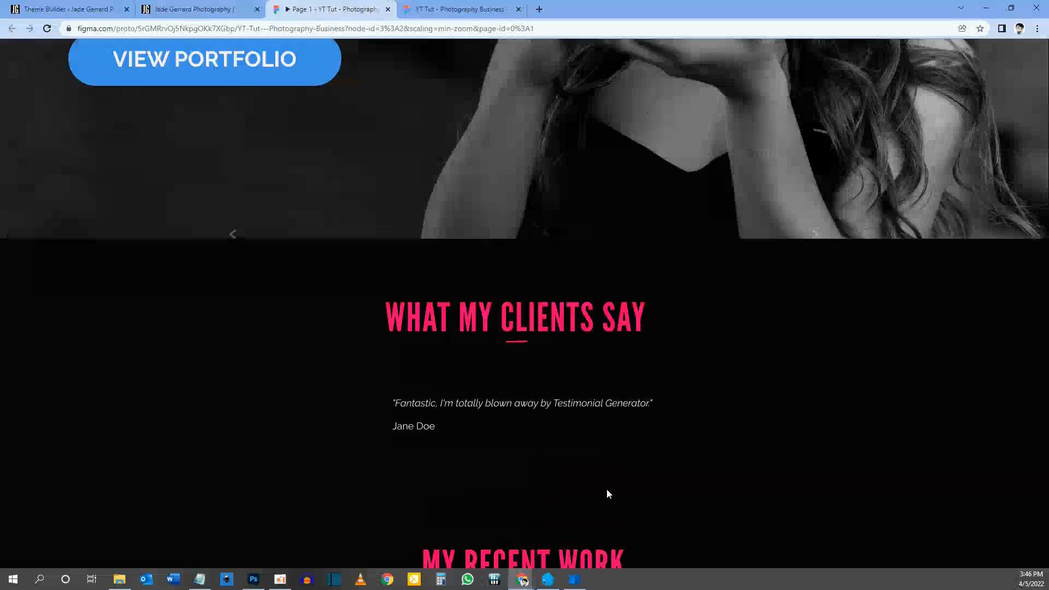
pyautogui.scroll(2, 631, 367)
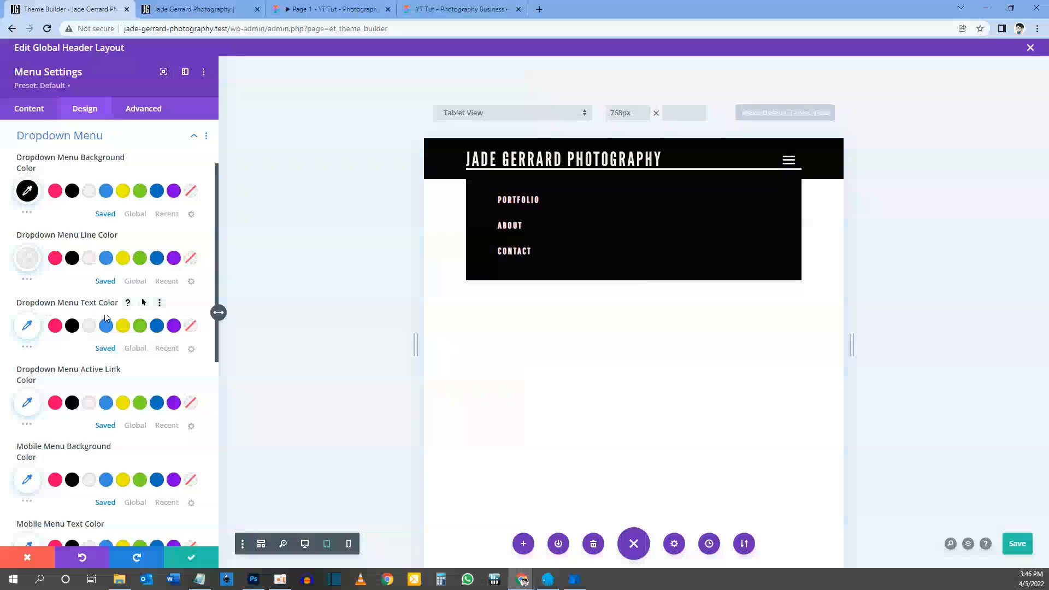
pyautogui.click(90, 327)
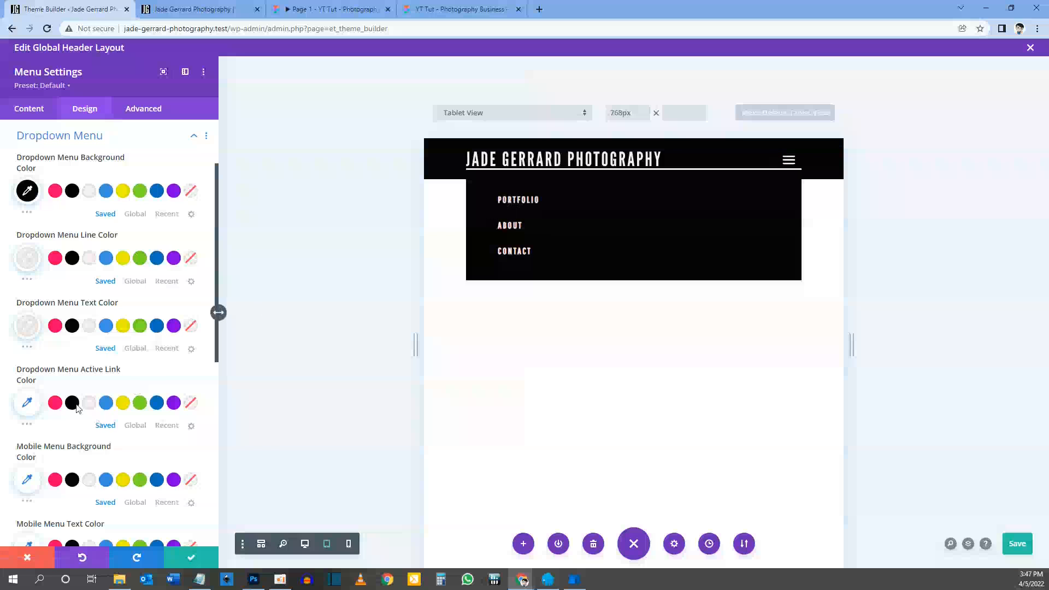
pyautogui.click(54, 402)
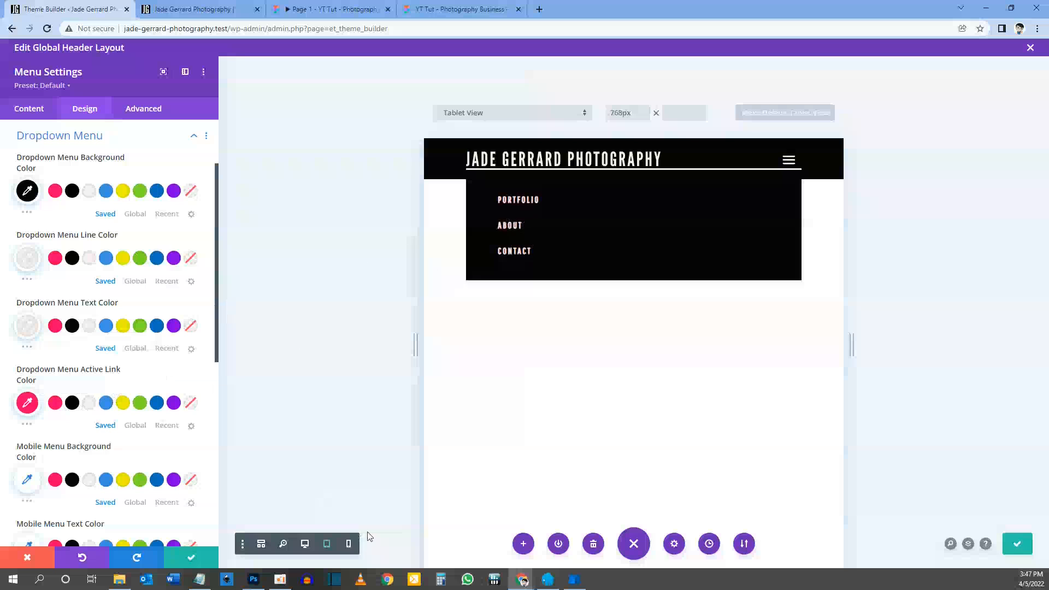
# Preview the dropdown menu in phone and desktop views, and reload the live homepage to check the header
pyautogui.click(349, 544)
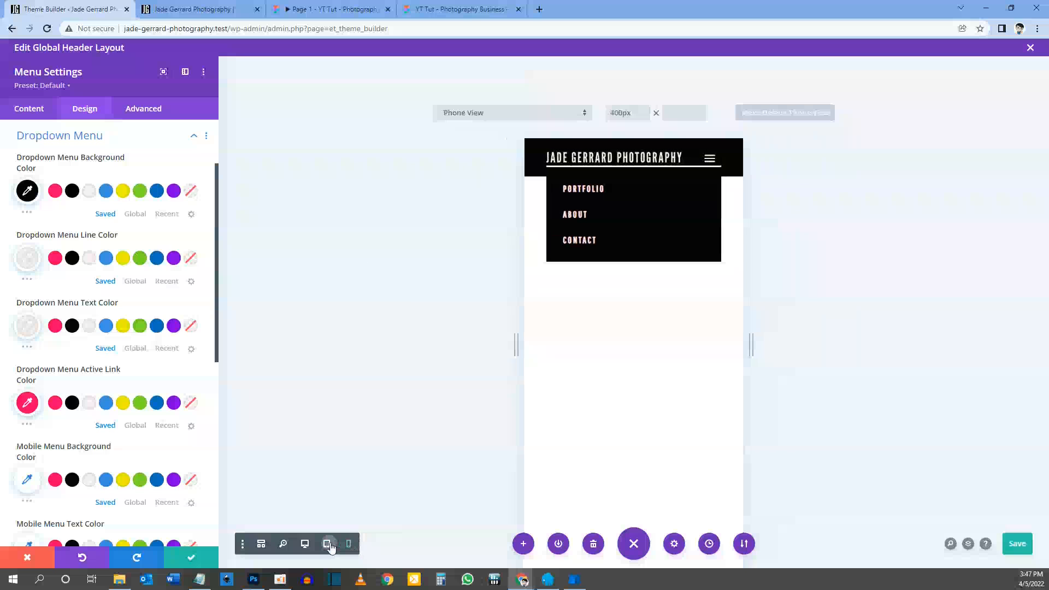
pyautogui.click(305, 544)
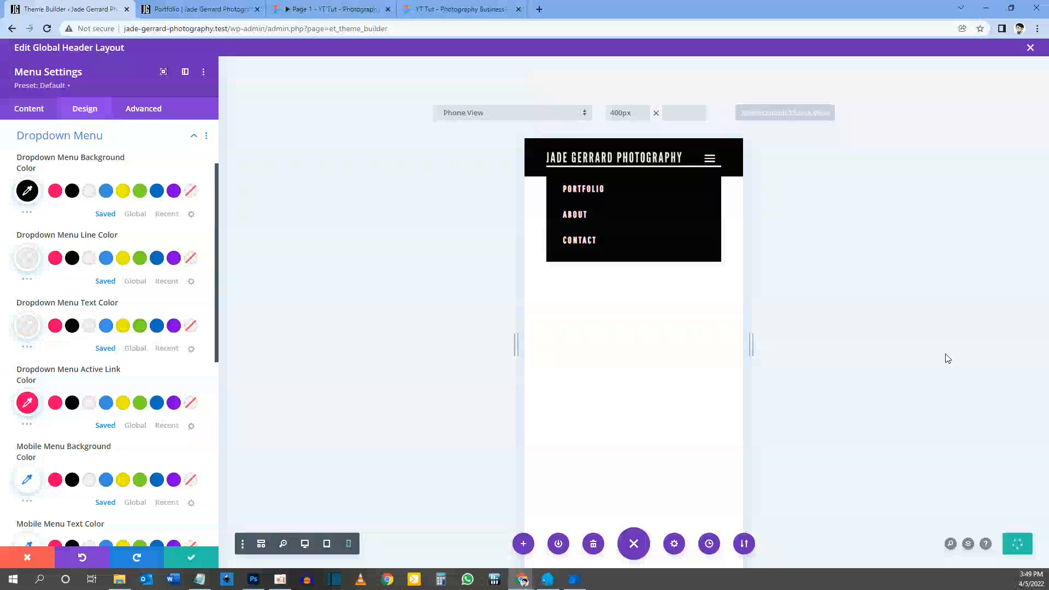
pyautogui.click(222, 14)
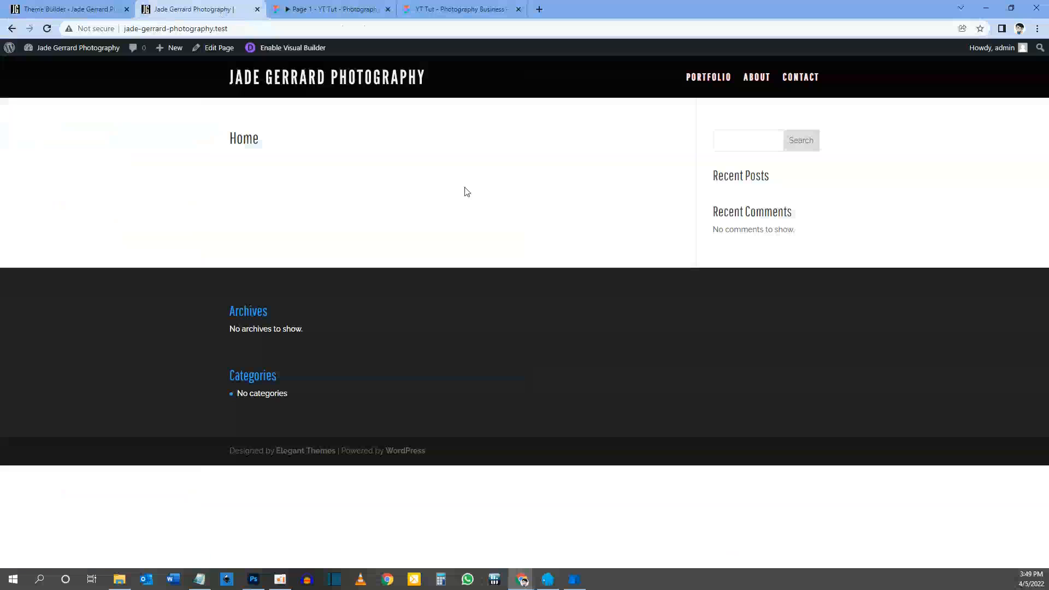
pyautogui.press('F5')
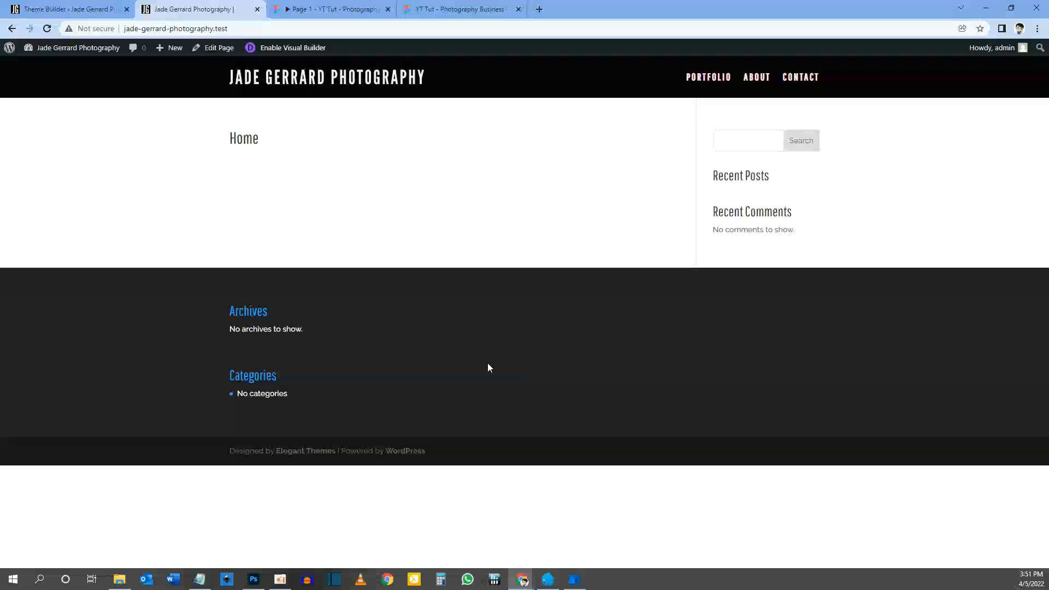
# Close the global header layout in the Theme Builder and start building a global footer for the default website template
pyautogui.click(53, 7)
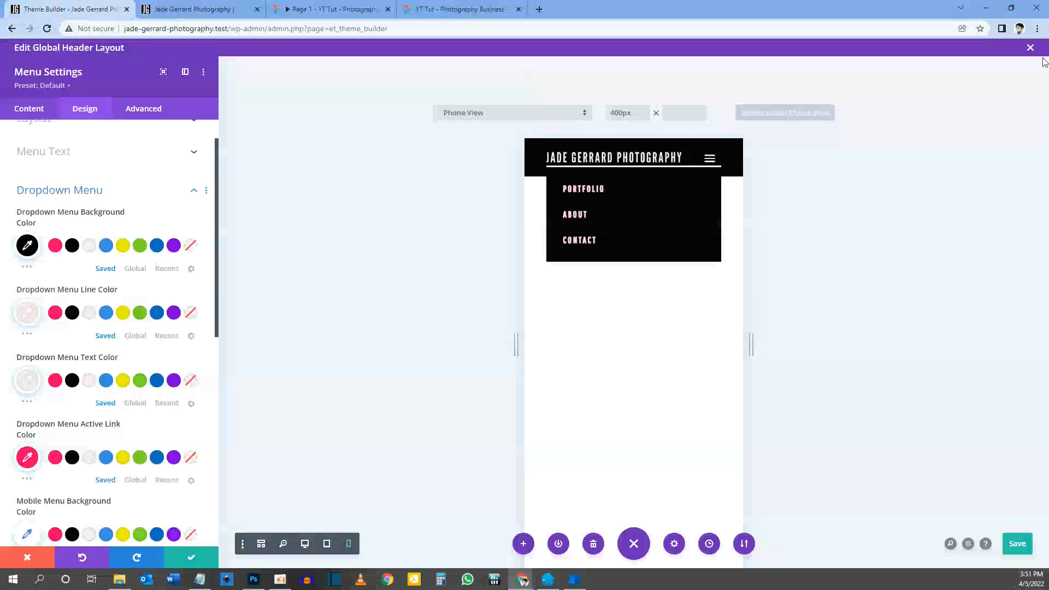
pyautogui.click(1030, 49)
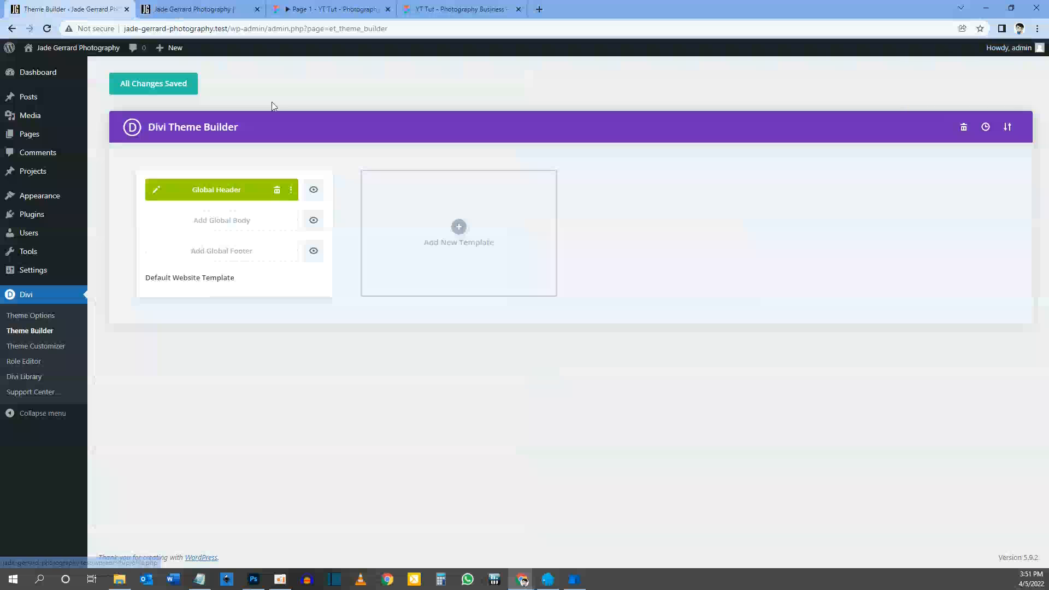
pyautogui.click(217, 257)
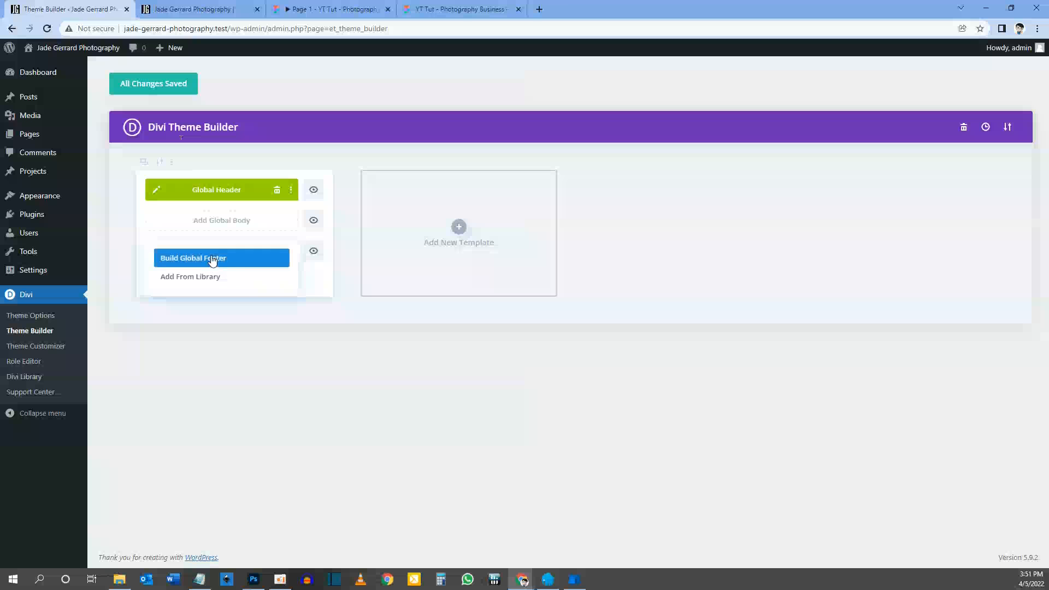
pyautogui.click(213, 260)
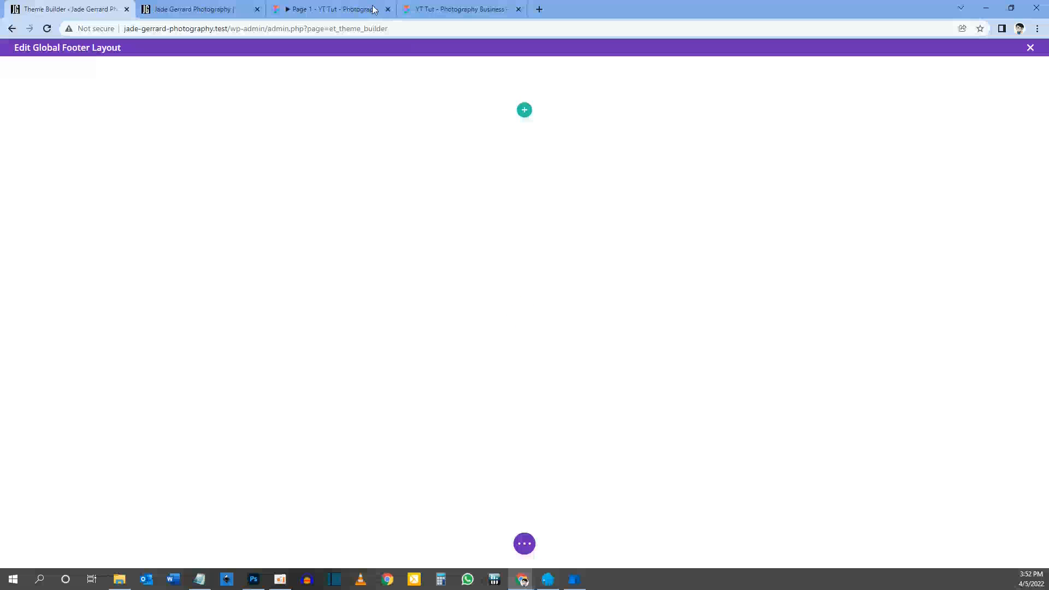
# Examine the Contact footer section's layout in the Figma prototype
pyautogui.click(332, 9)
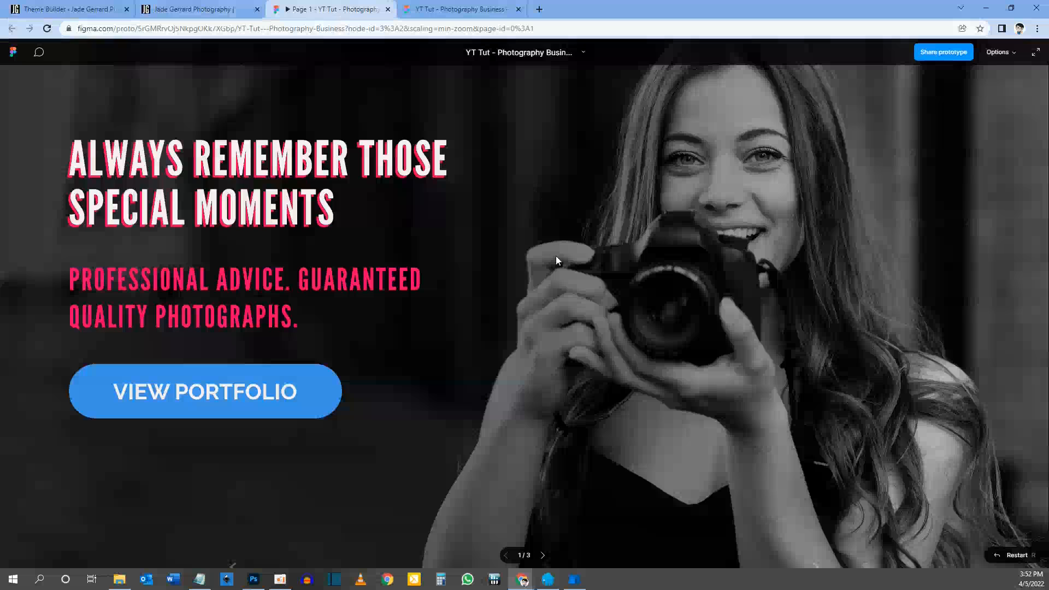
pyautogui.scroll(-15, 555, 256)
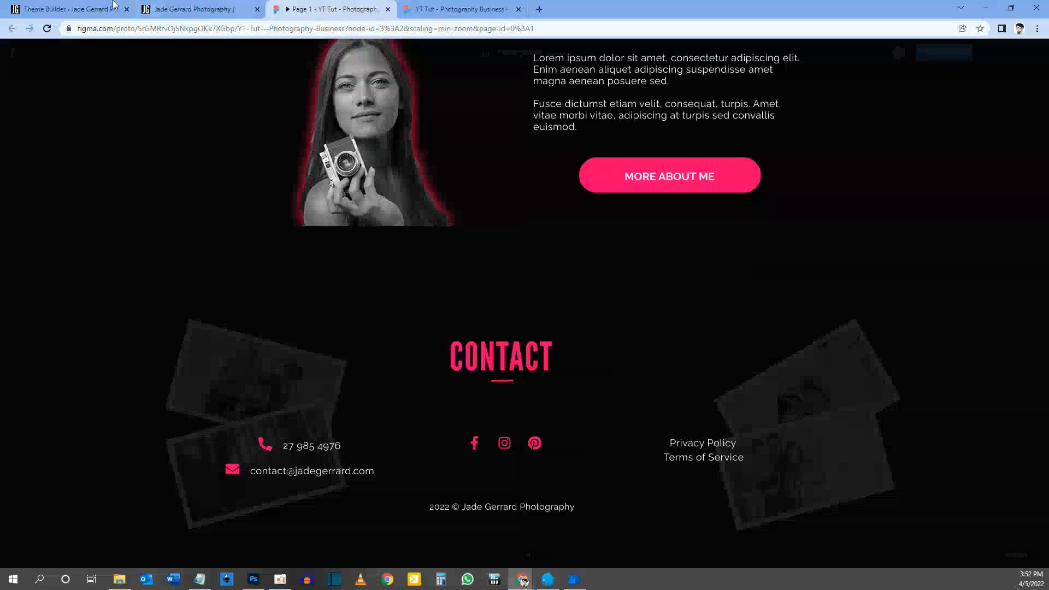
# Insert a single-column row with a Text module in the global footer layout and dock its settings panel to the side
pyautogui.click(92, 9)
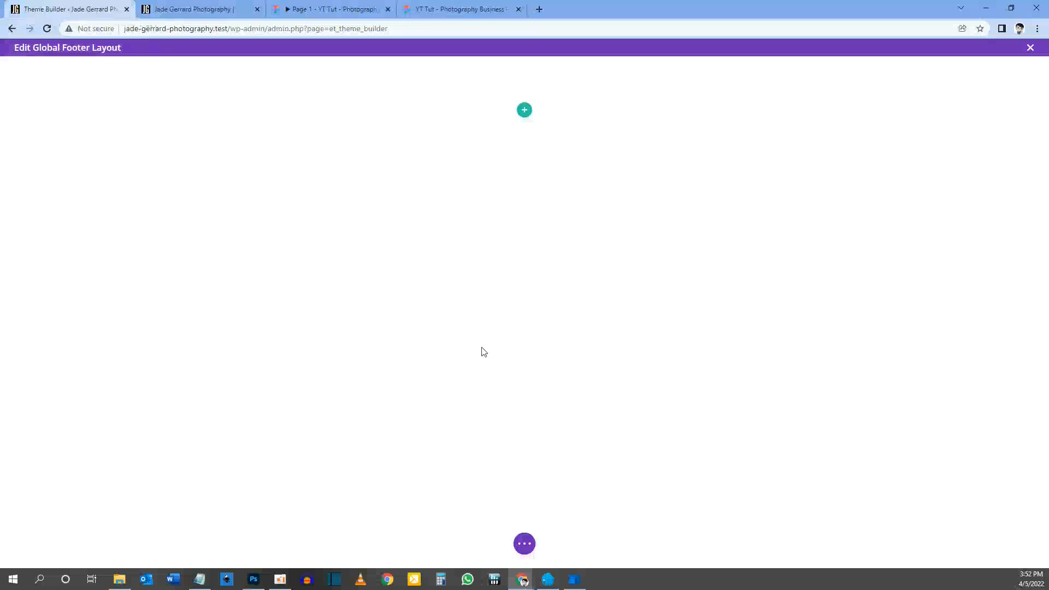
pyautogui.click(525, 111)
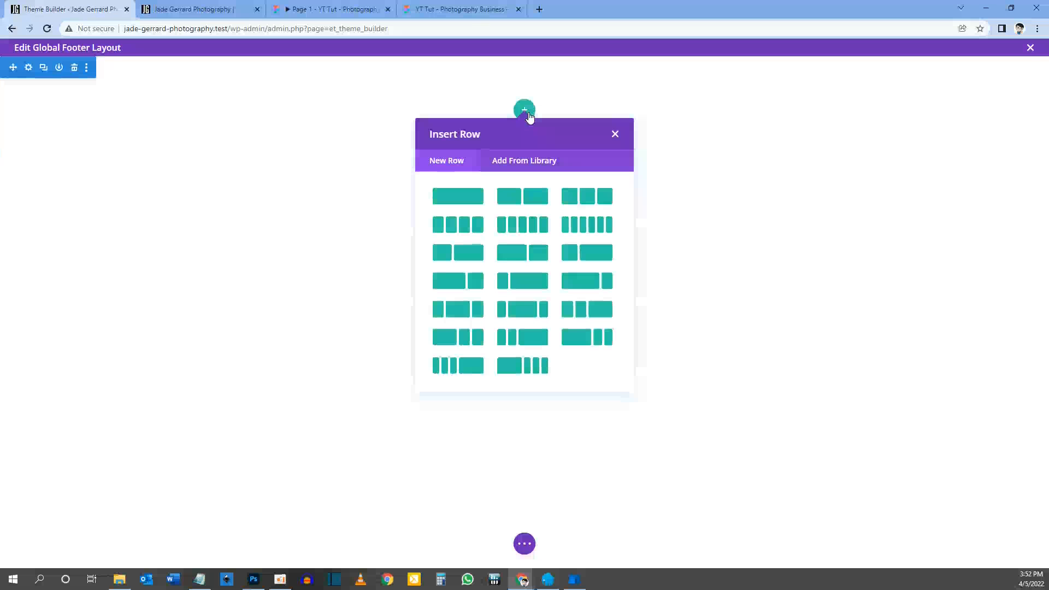
pyautogui.click(474, 196)
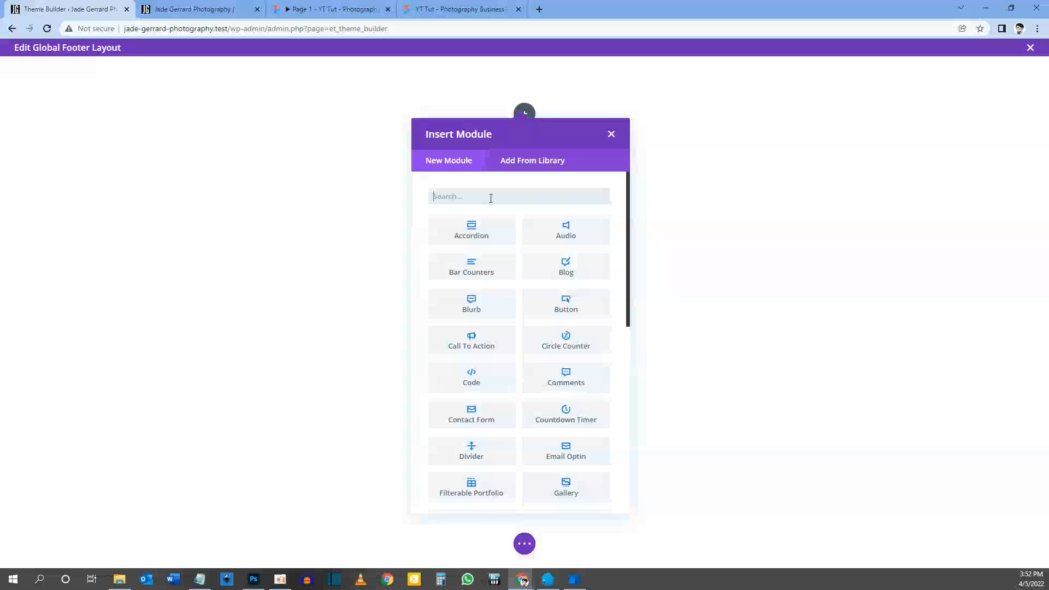
pyautogui.write('text')
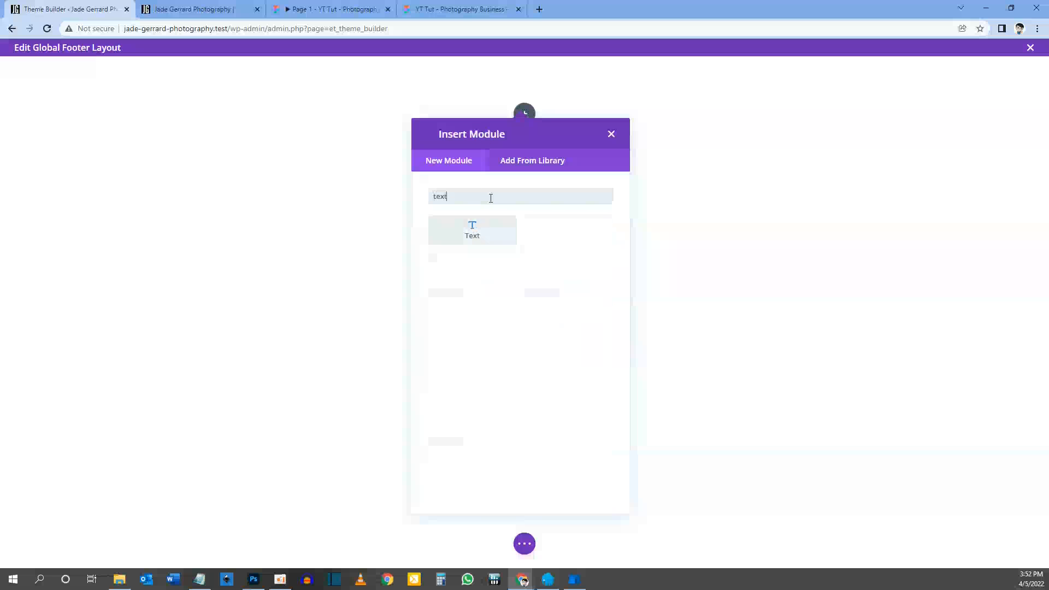
pyautogui.click(480, 236)
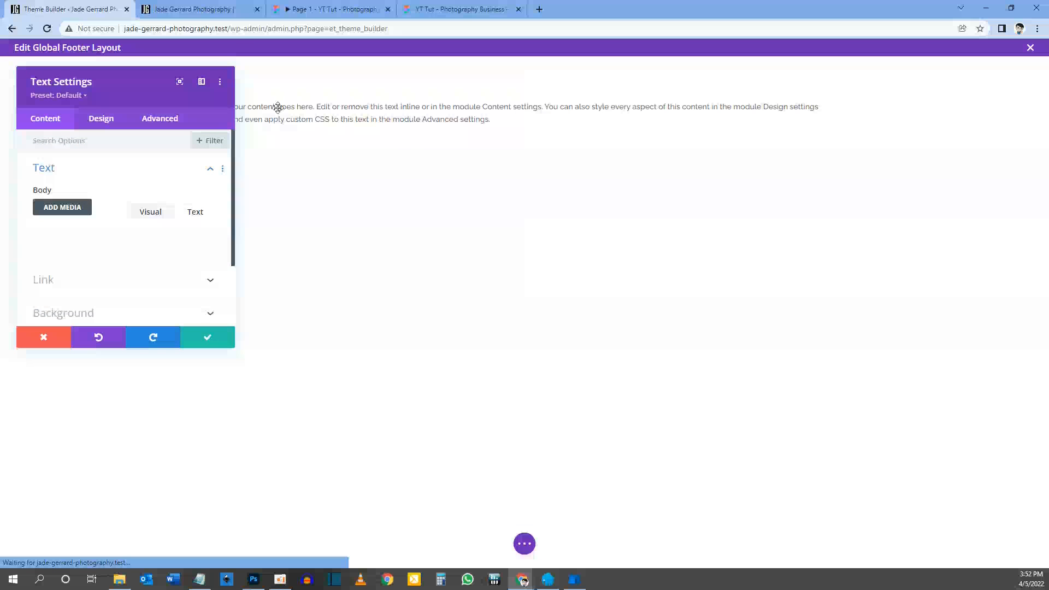
pyautogui.click(202, 82)
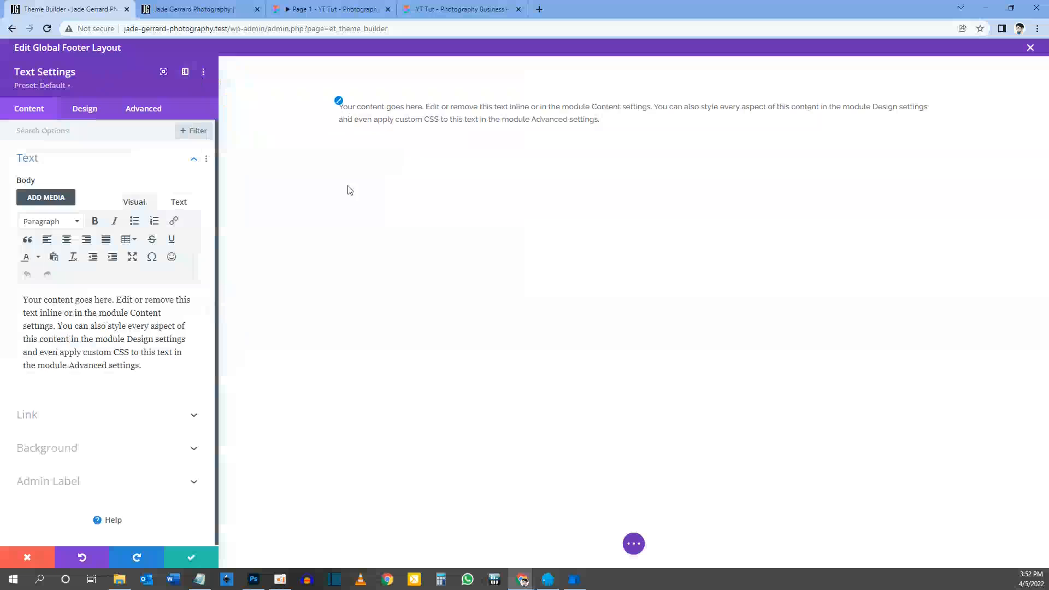
# Check the footer title in the Figma prototype and replace the Text module's placeholder body with "Contact"
pyautogui.click(289, 9)
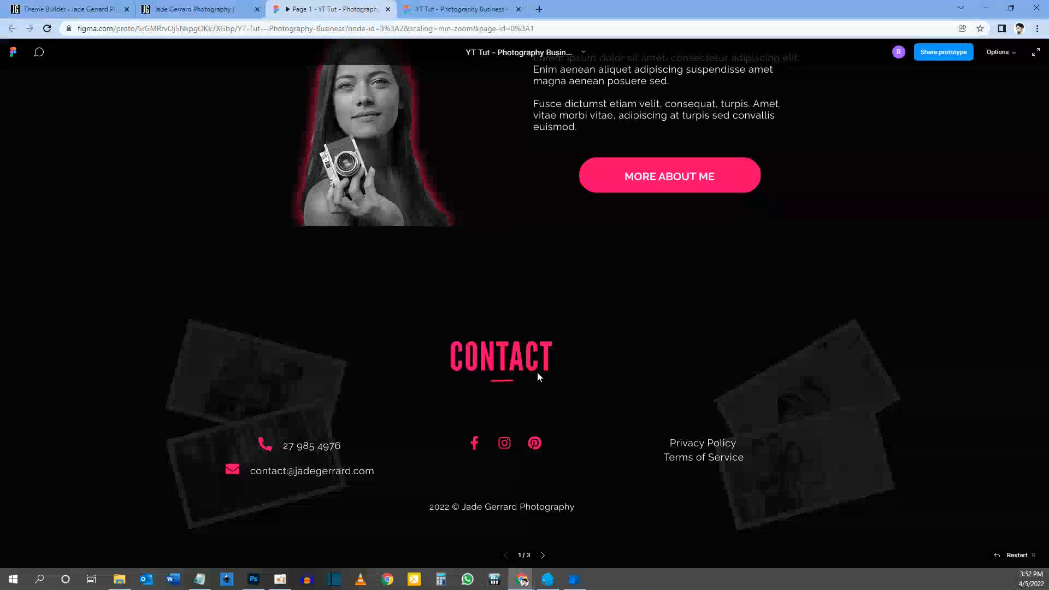
pyautogui.click(66, 10)
pyautogui.moveTo(141, 366); pyautogui.dragTo(5, 280)
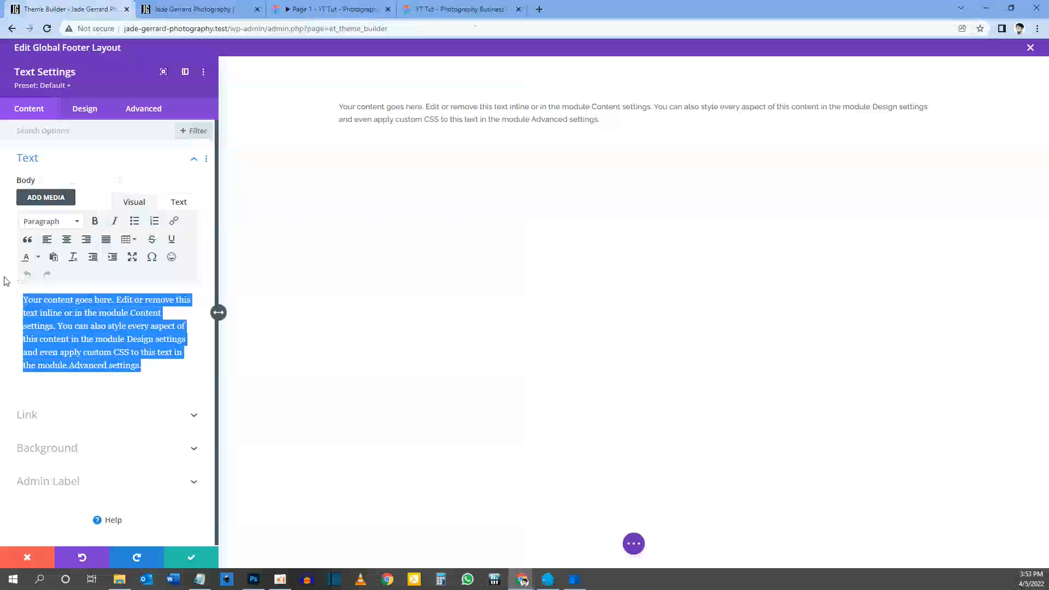
pyautogui.write('qontact')
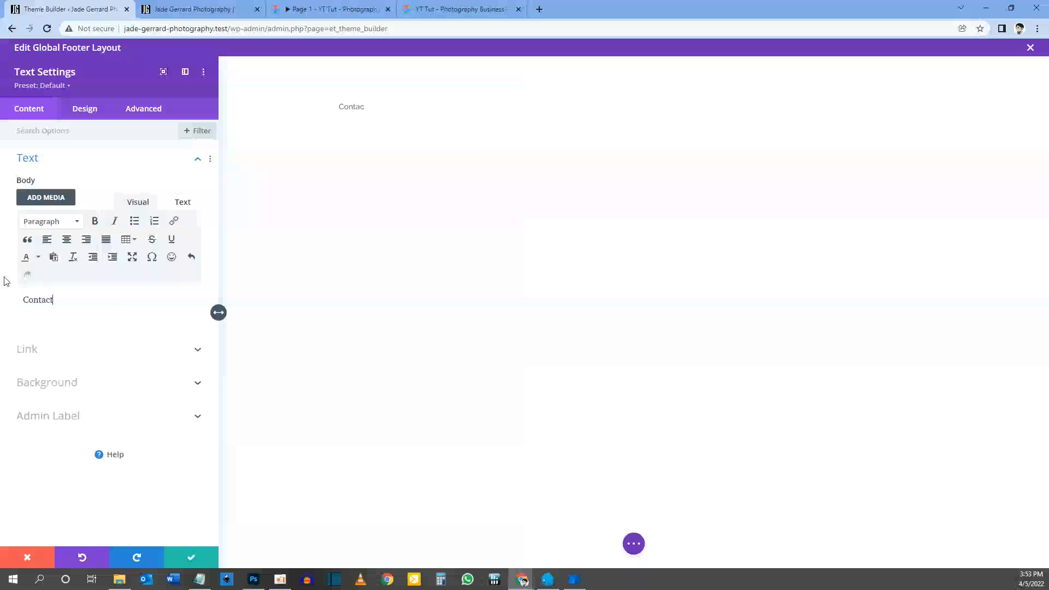
# Compare the title with the Figma prototype and format the "Contact" text as Heading 2
pyautogui.click(334, 9)
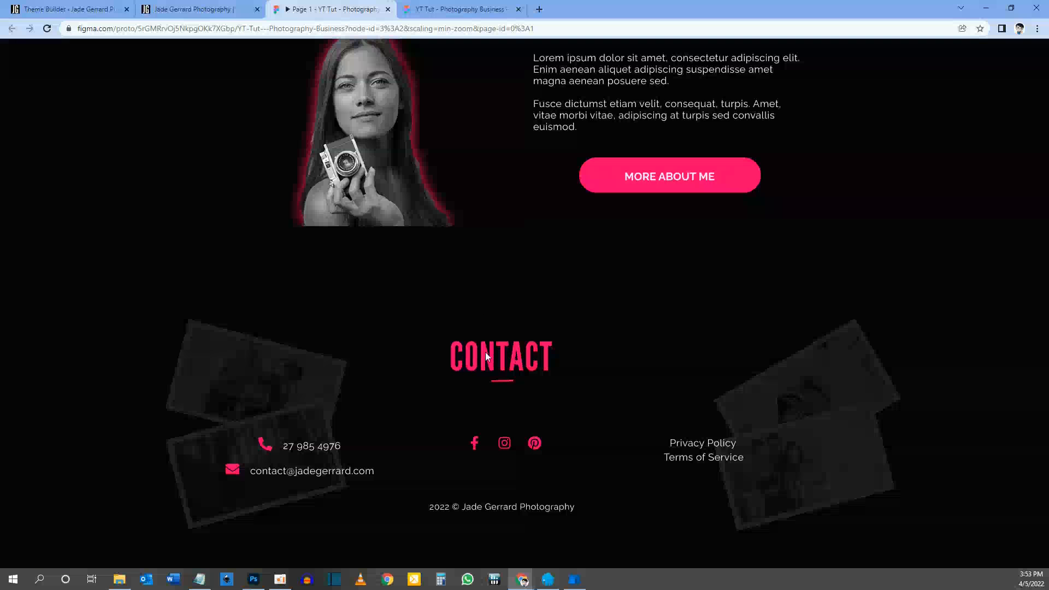
pyautogui.click(112, 6)
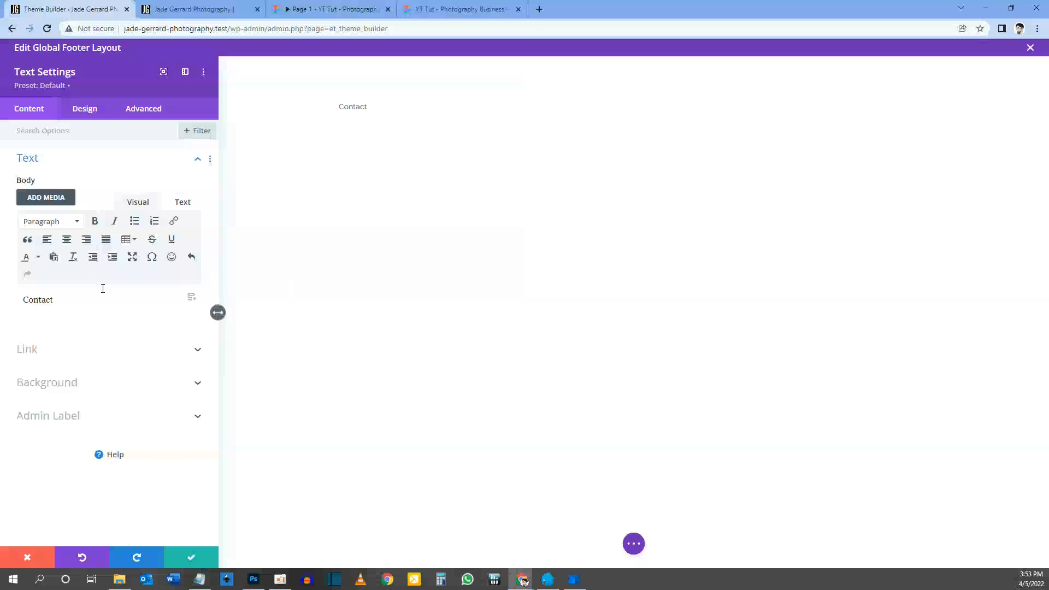
pyautogui.moveTo(64, 300); pyautogui.dragTo(22, 299)
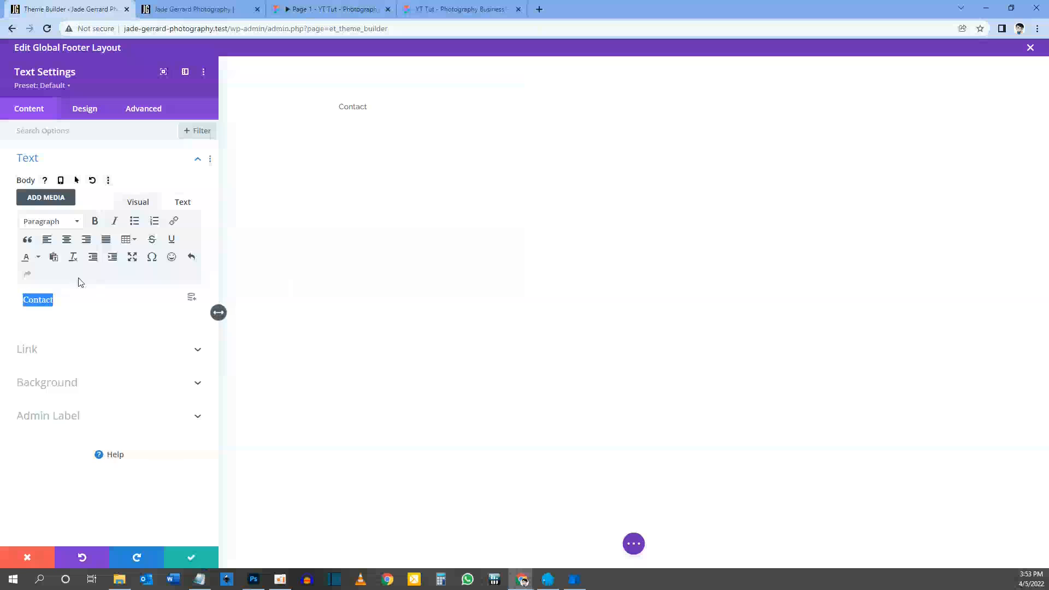
pyautogui.click(45, 224)
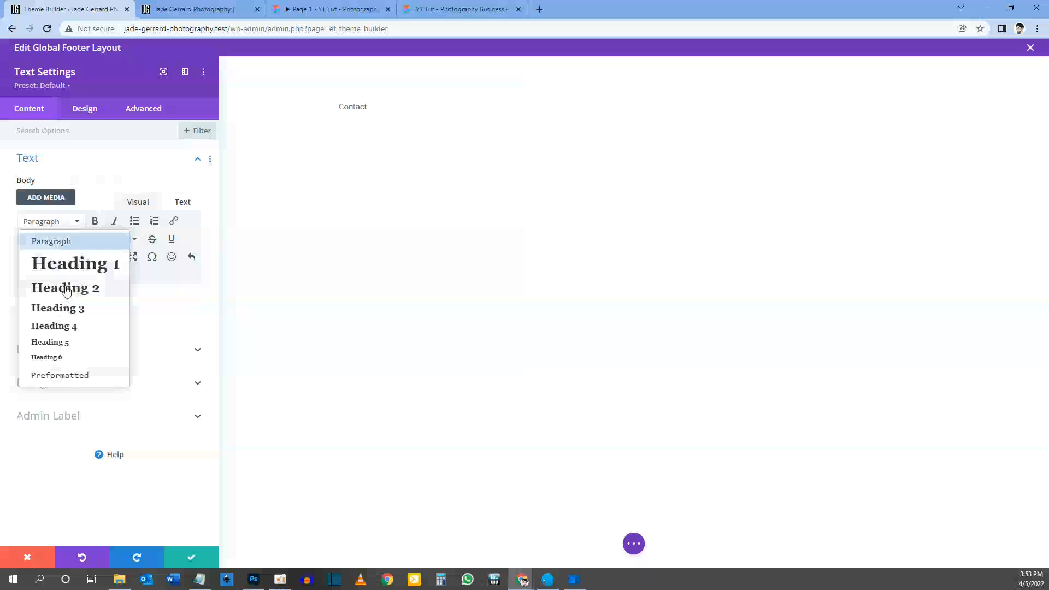
pyautogui.click(66, 289)
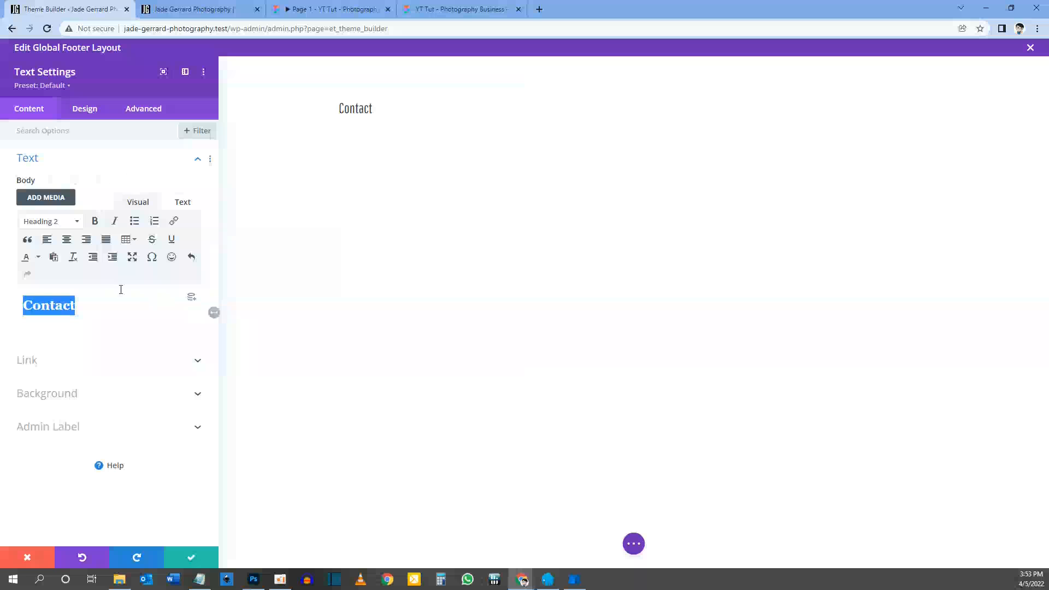
# Set the Contact heading's Heading 2 font weight to Bold and its font style to all uppercase
pyautogui.click(339, 102)
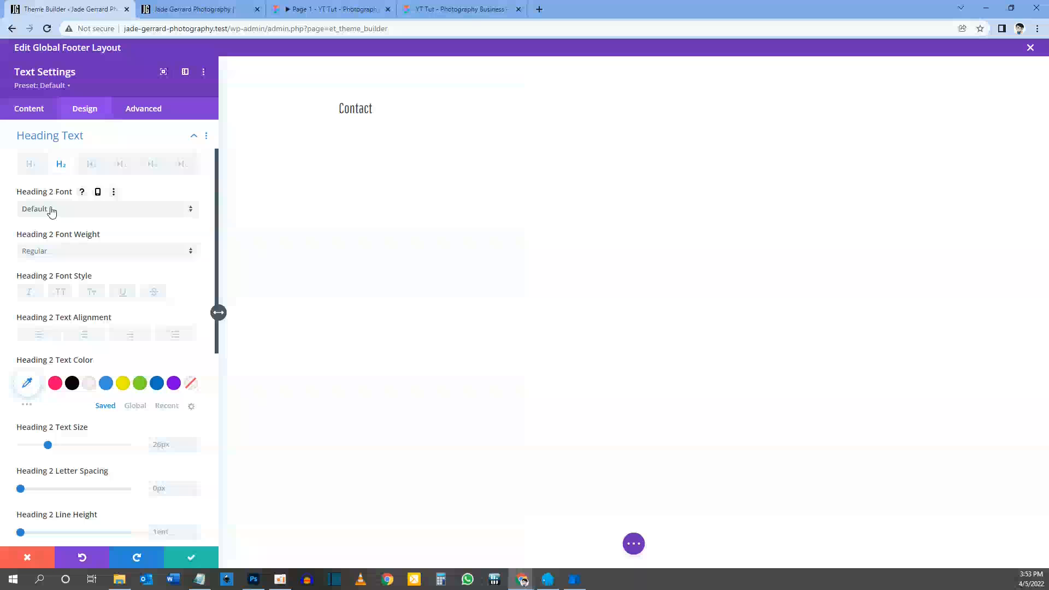
pyautogui.click(58, 250)
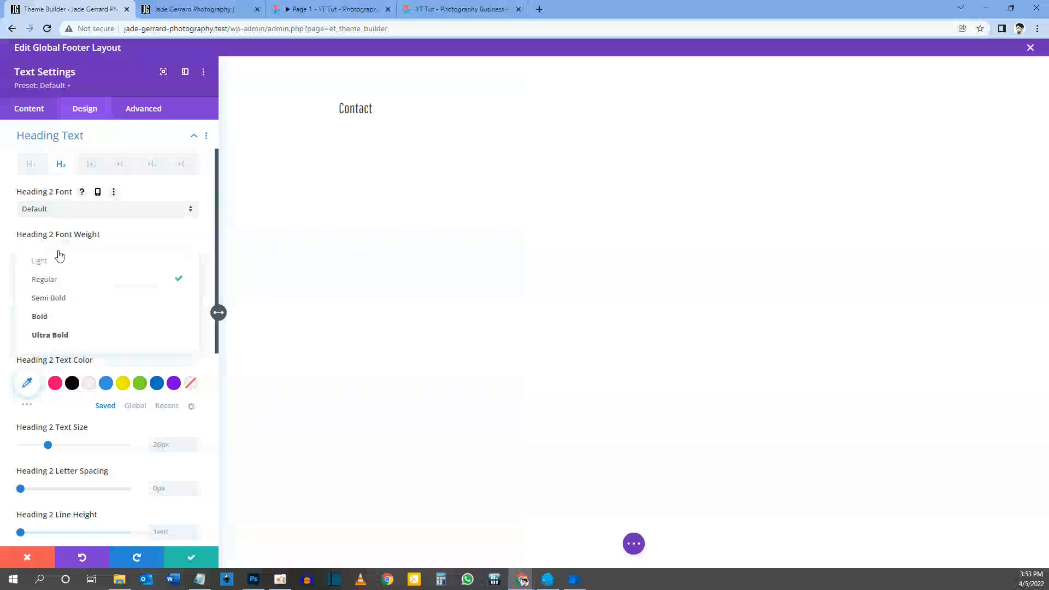
pyautogui.click(69, 323)
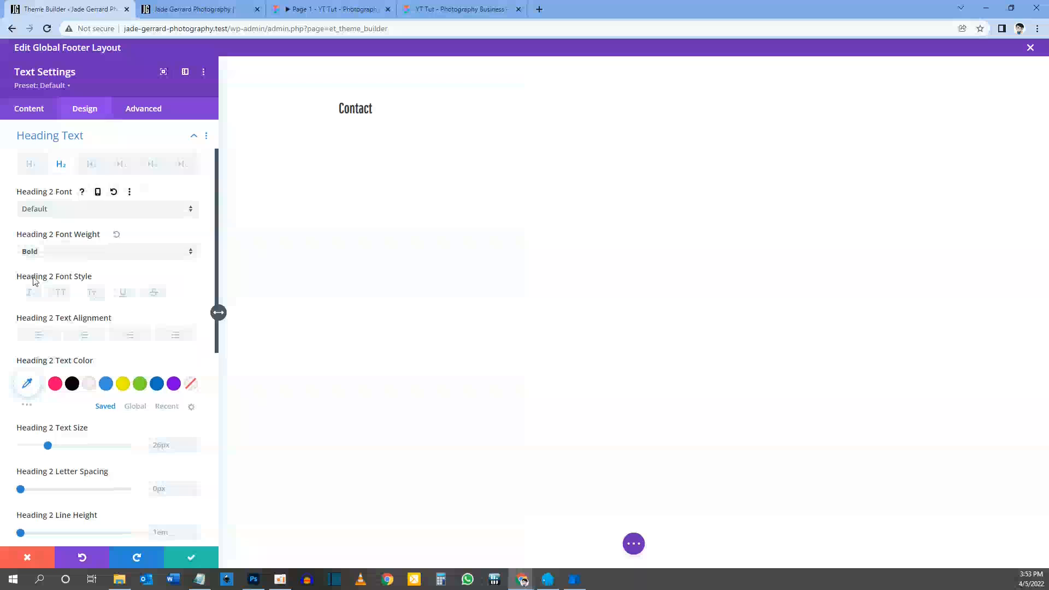
pyautogui.click(61, 298)
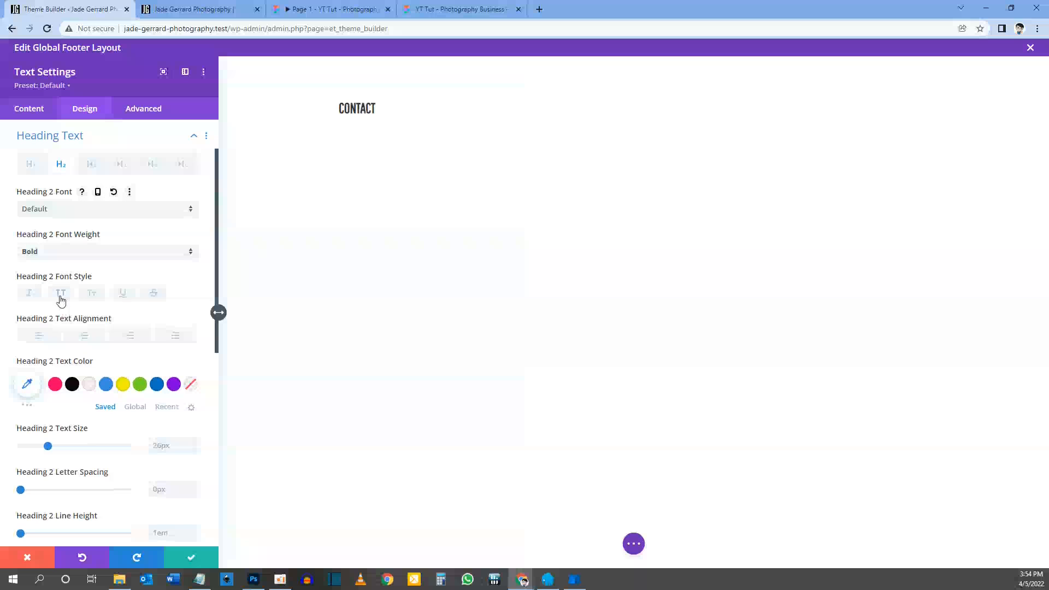
# Compare the Contact heading with the Figma prototype, center-align it and apply the saved pink text color
pyautogui.click(333, 9)
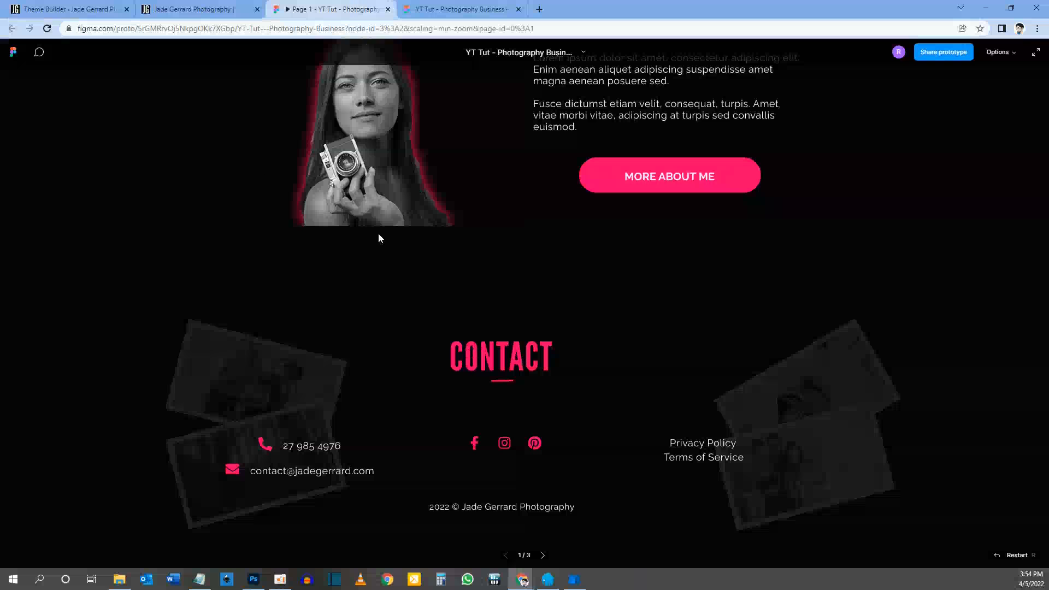
pyautogui.click(74, 10)
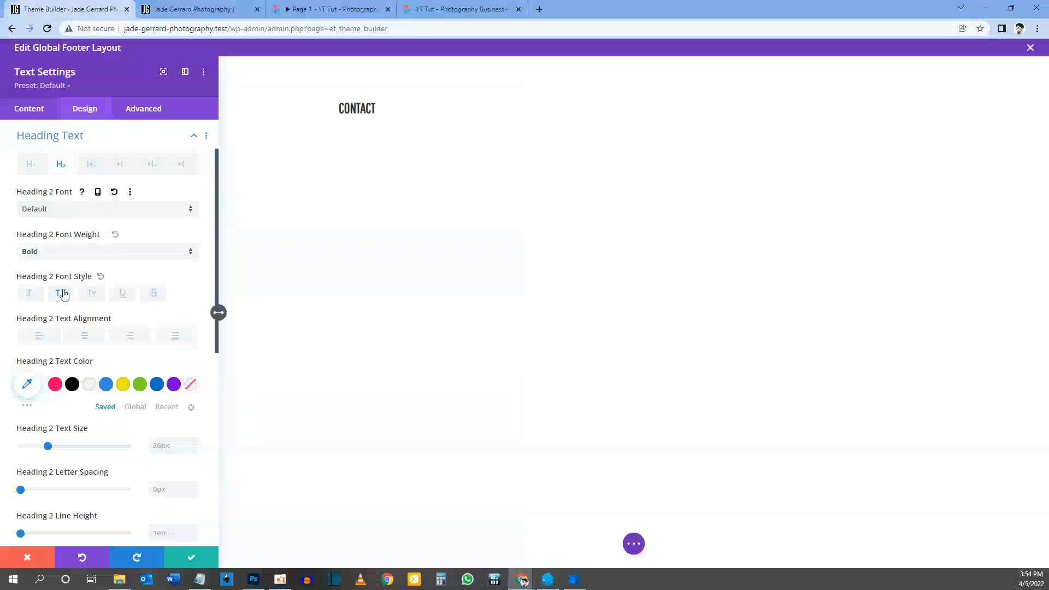
pyautogui.click(180, 8)
pyautogui.click(308, 11)
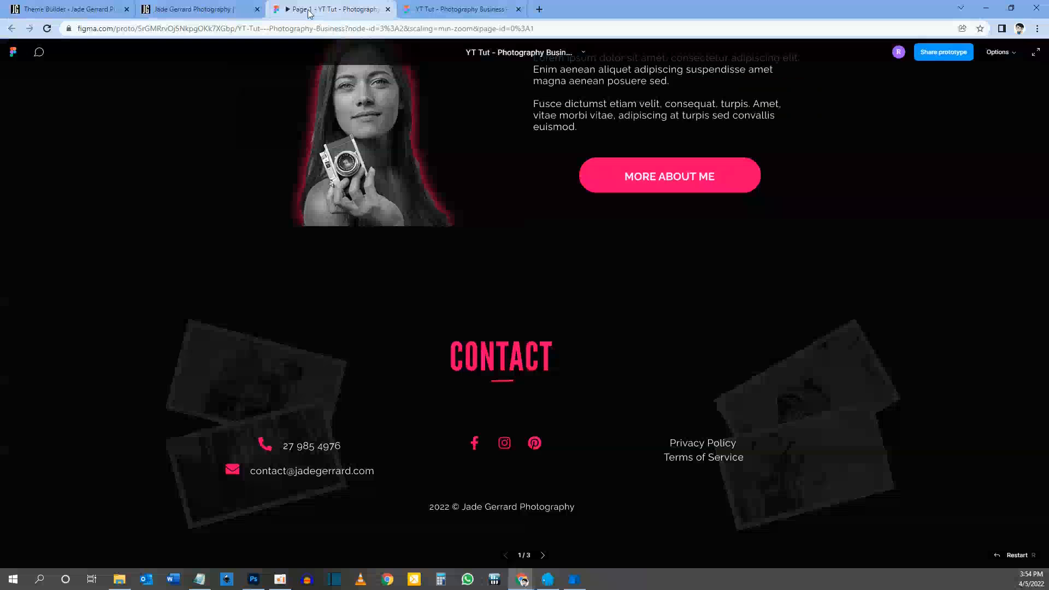
pyautogui.click(73, 9)
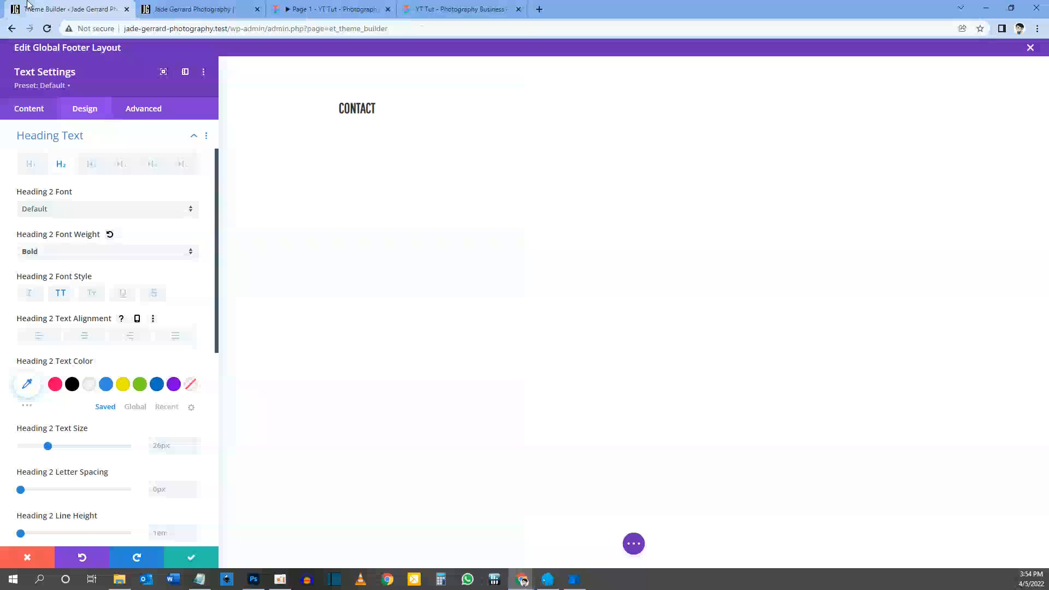
pyautogui.click(86, 336)
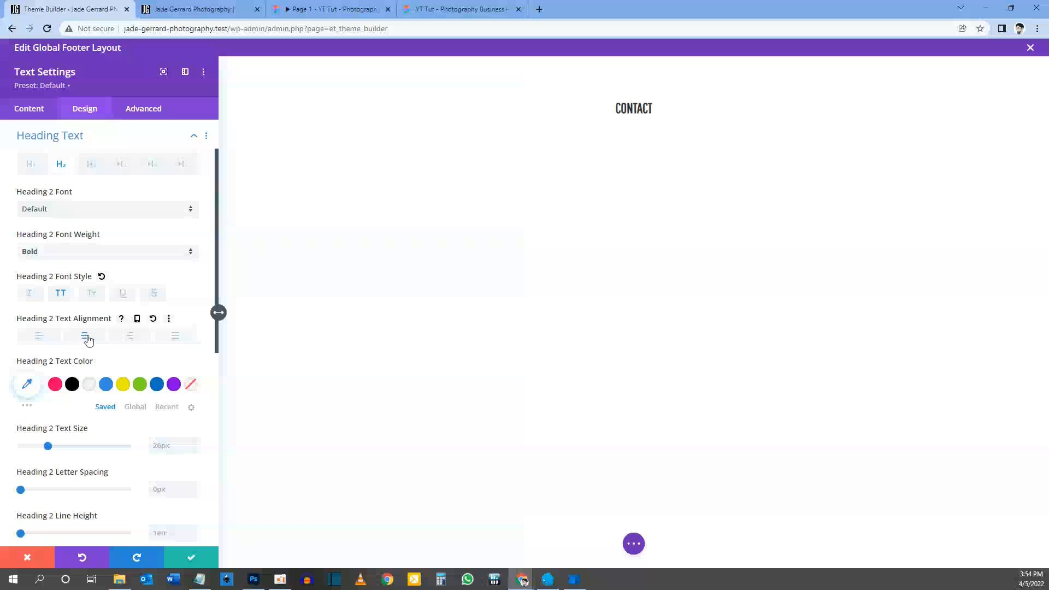
pyautogui.click(333, 9)
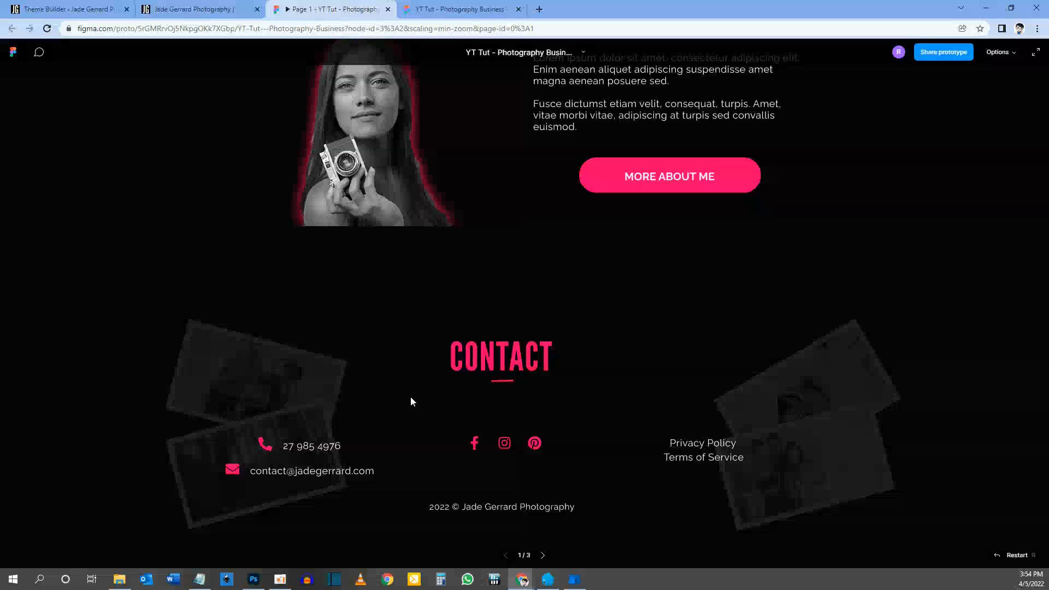
pyautogui.click(65, 9)
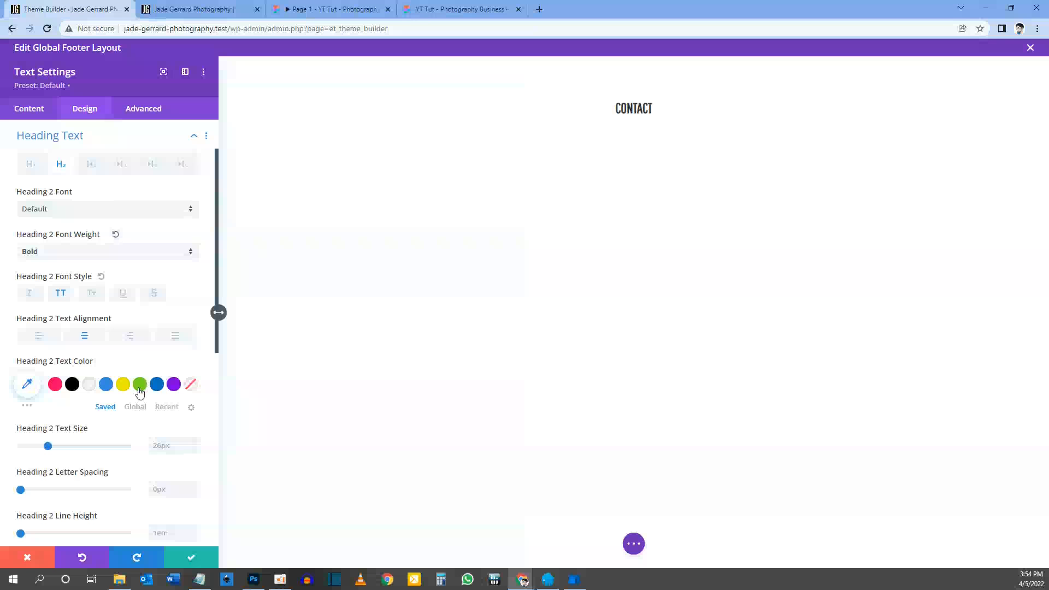
pyautogui.click(57, 382)
# Set the Heading 2 text size responsively to 72px on desktop, 56px on tablet and 40px on phone
pyautogui.scroll(-2, 66, 349)
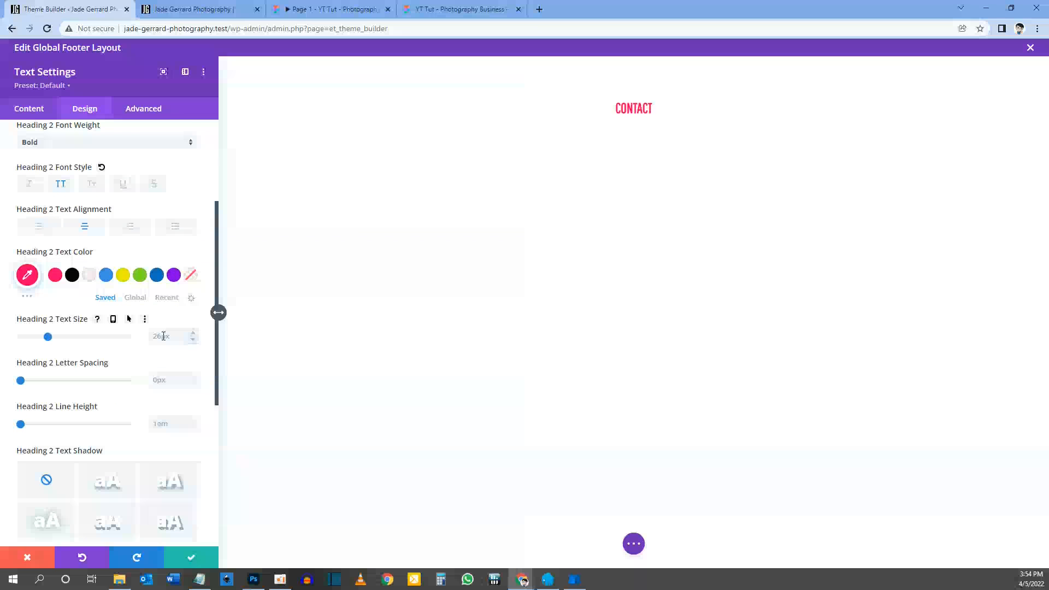
pyautogui.click(112, 321)
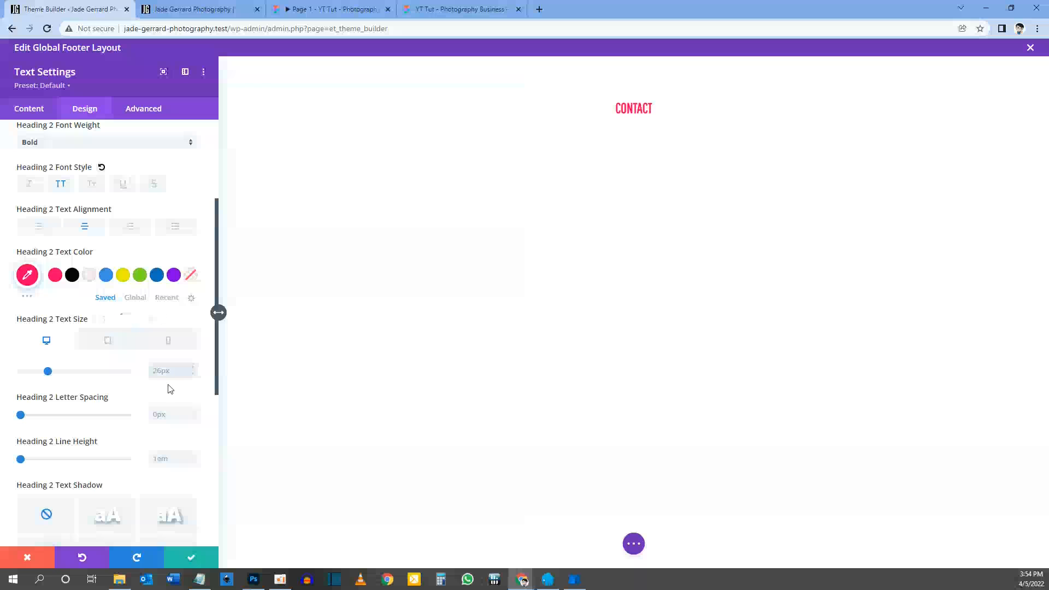
pyautogui.write('72')
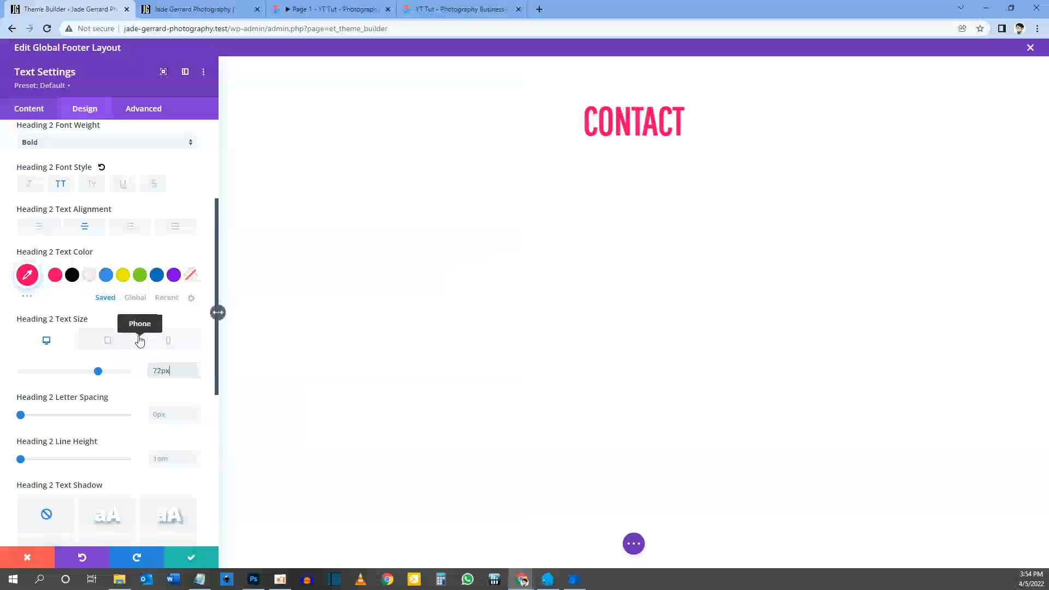
pyautogui.click(109, 341)
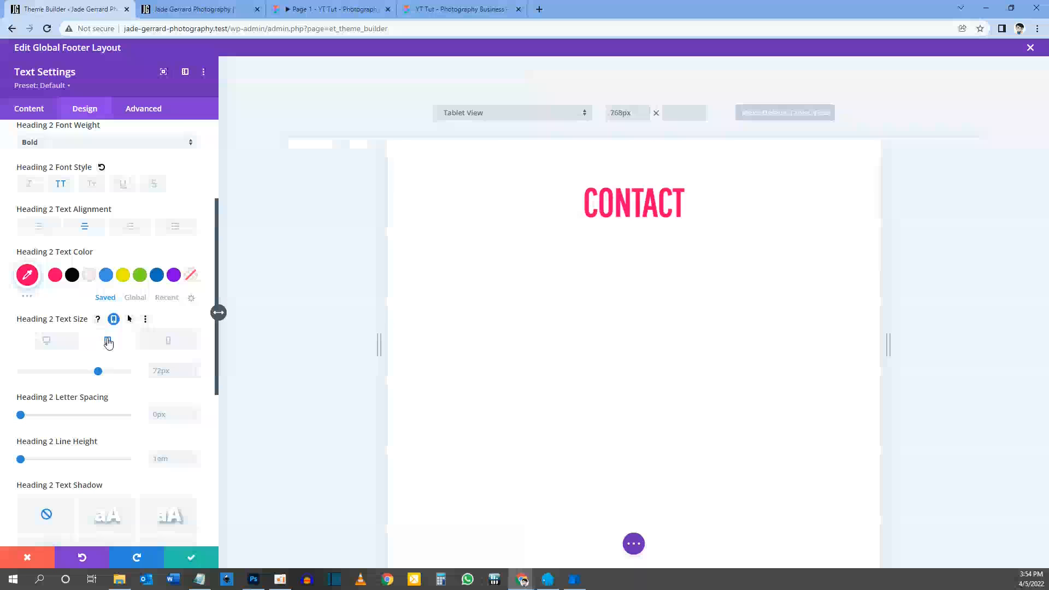
pyautogui.click(162, 373)
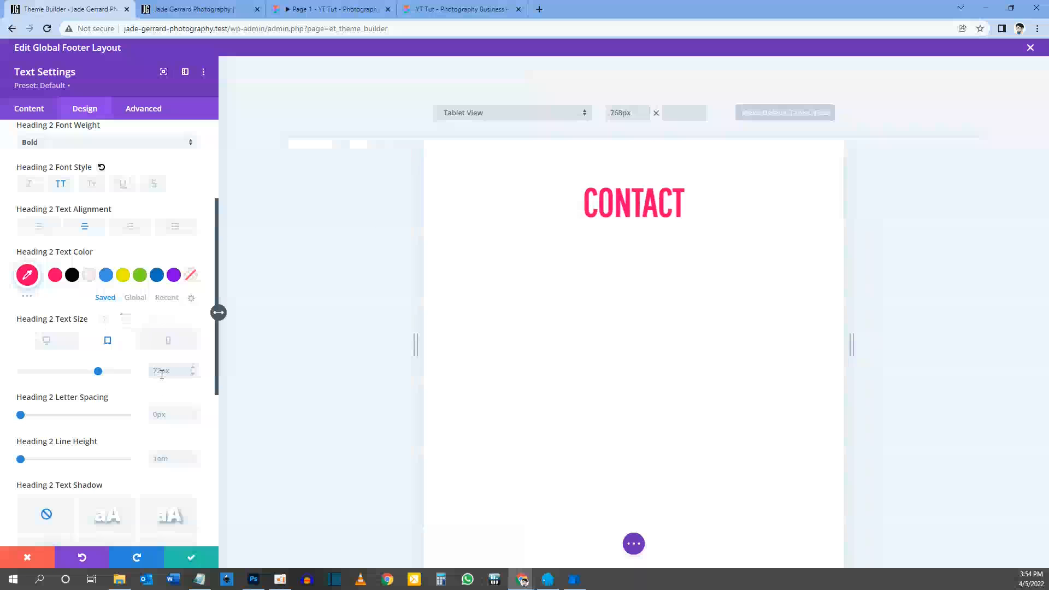
pyautogui.write('56px')
pyautogui.click(168, 342)
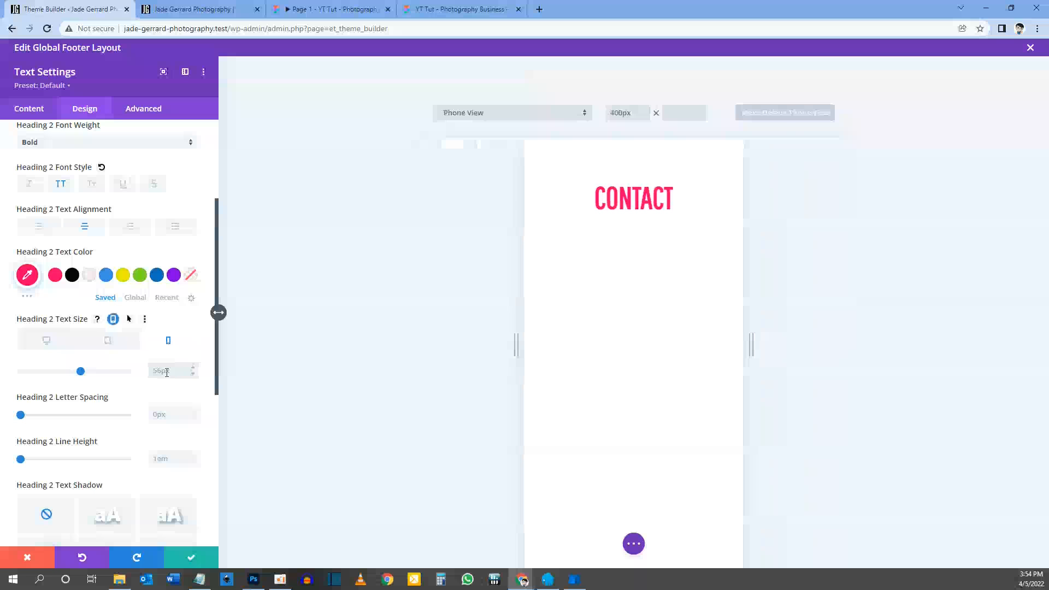
pyautogui.click(166, 373)
pyautogui.write('40px')
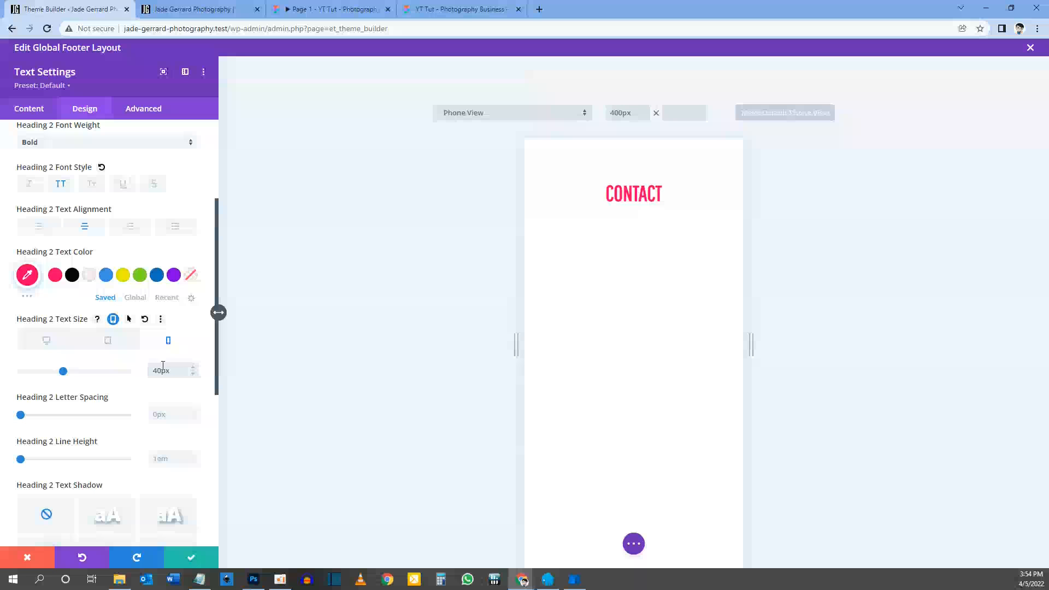
# Return to the desktop view and set the Contact heading's letter spacing to 3px
pyautogui.click(46, 339)
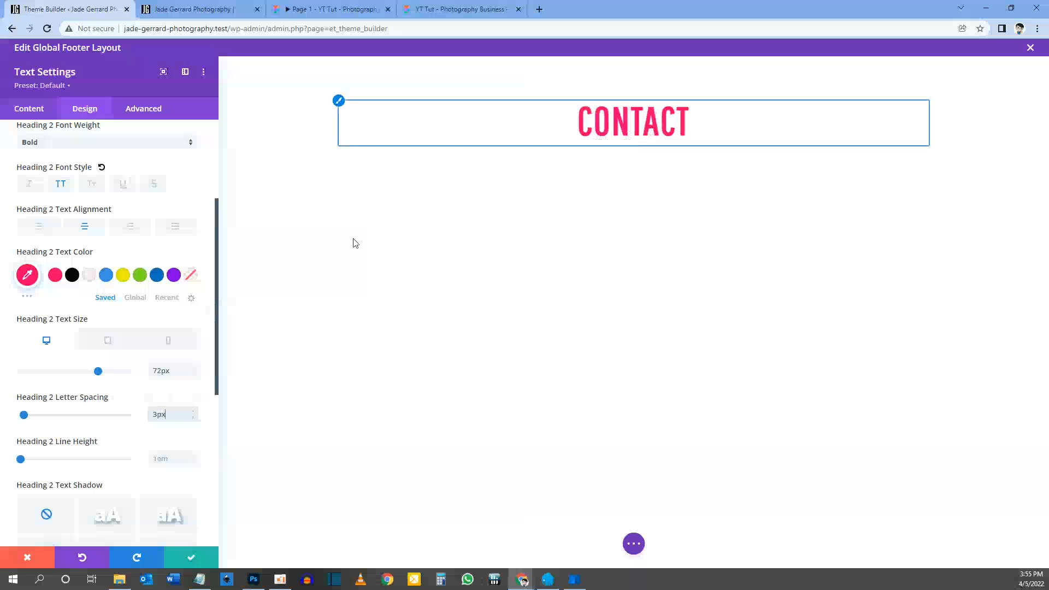
pyautogui.scroll(-4, 106, 350)
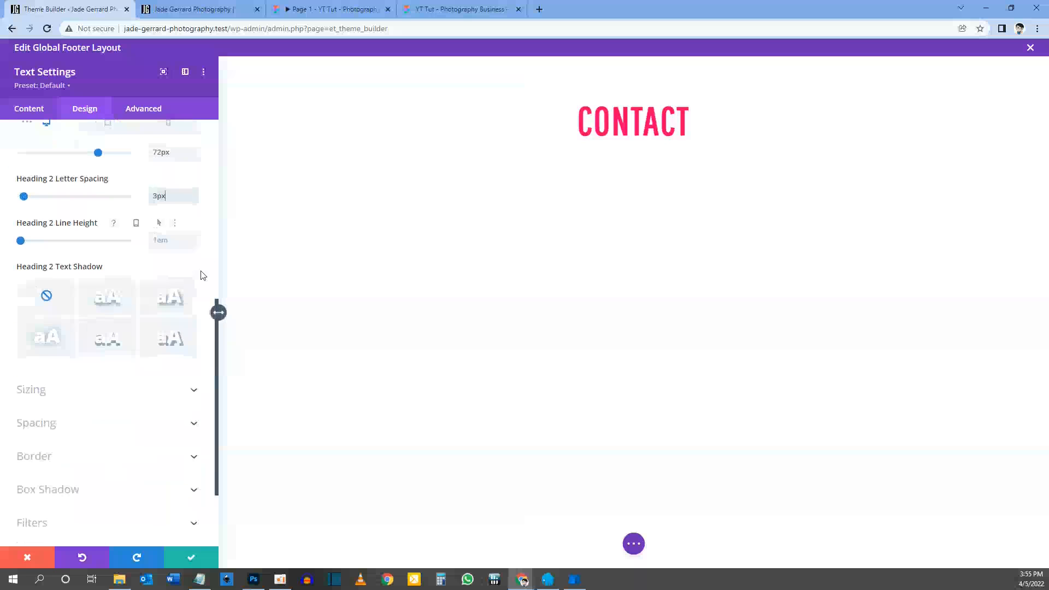
pyautogui.scroll(-1, 116, 318)
pyautogui.scroll(-2, 116, 317)
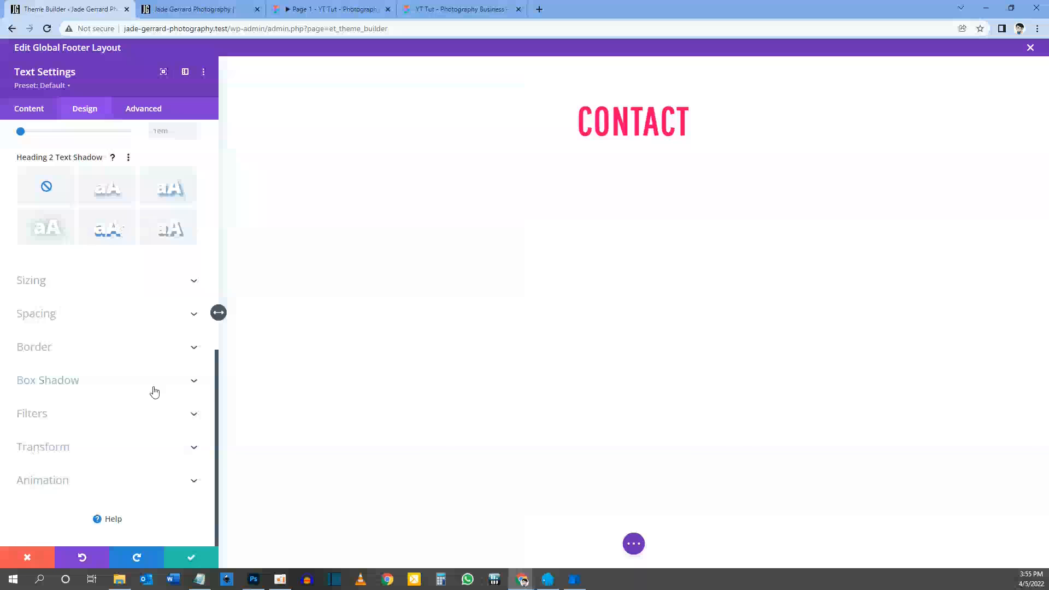
# Save the Contact heading's text settings and inspect the short accent line under the "What My Clients Say" heading in the desktop Figma design
pyautogui.click(198, 557)
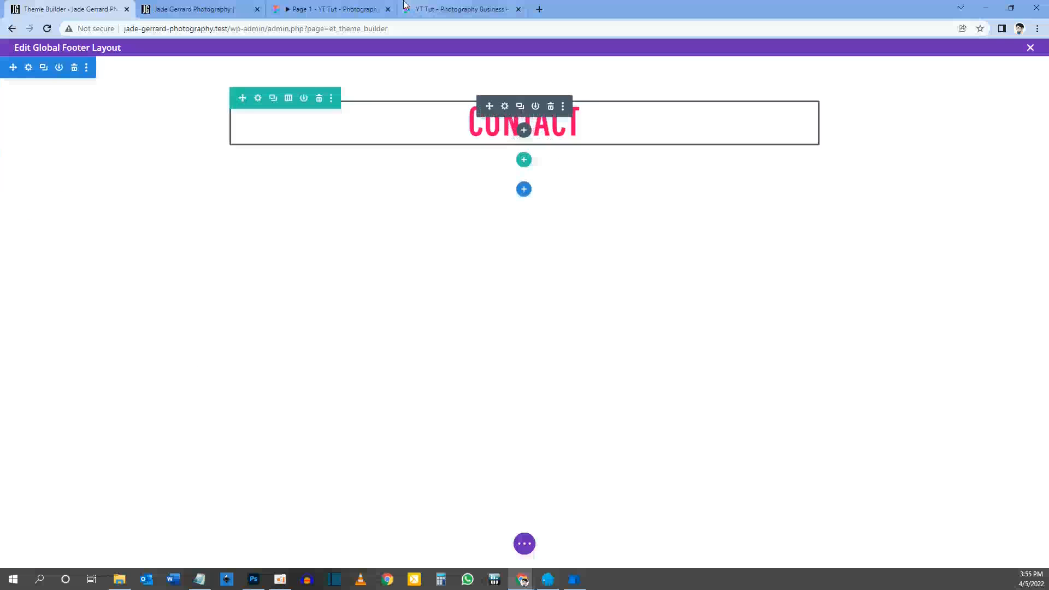
pyautogui.click(330, 5)
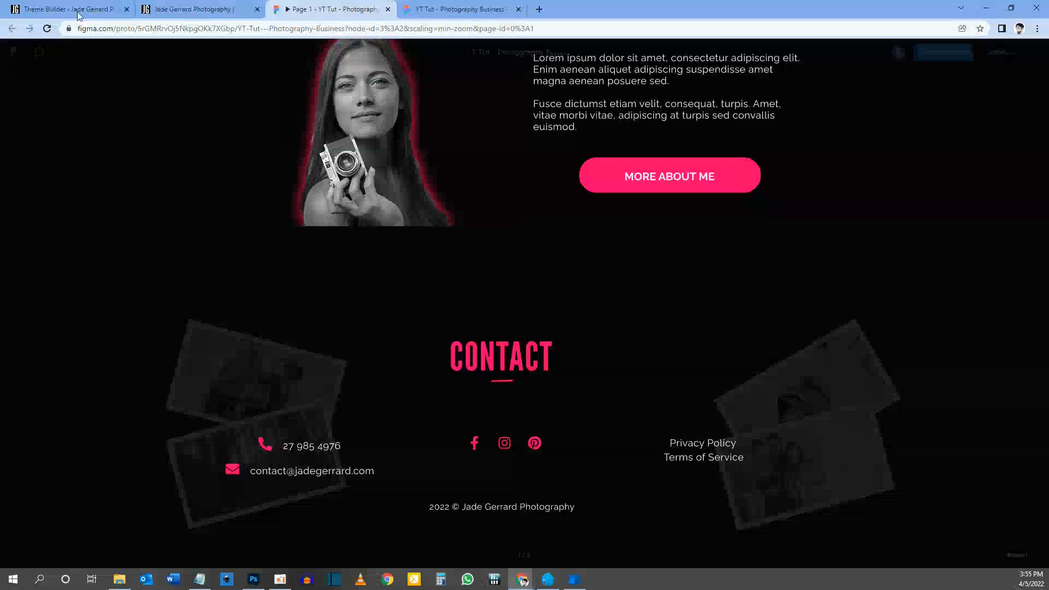
pyautogui.click(453, 7)
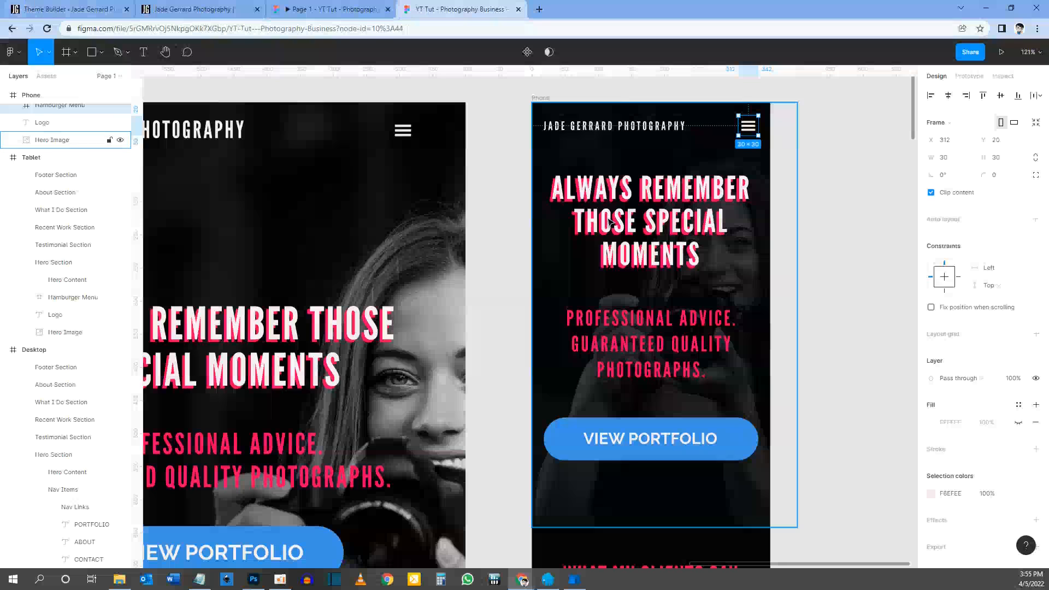
pyautogui.moveTo(430, 278); pyautogui.dragTo(938, 234)
pyautogui.scroll(6, 585, 273)
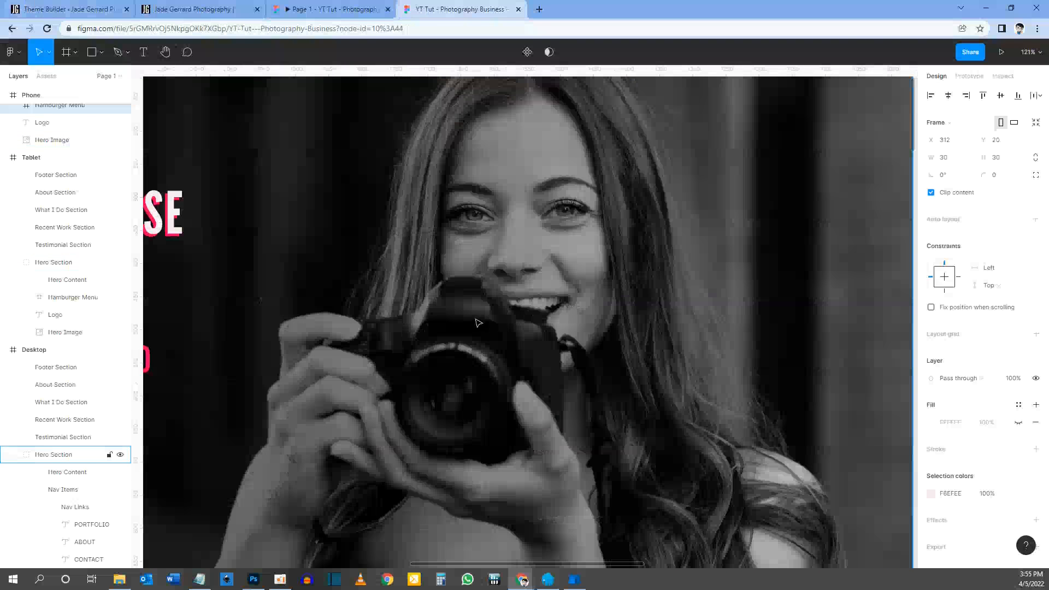
pyautogui.scroll(-5, 560, 280)
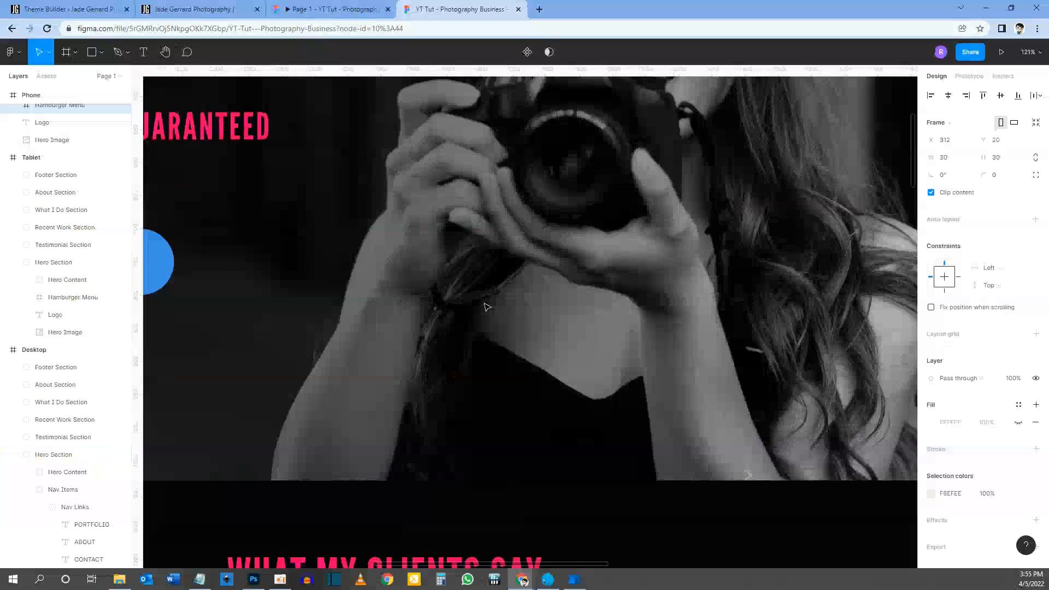
pyautogui.scroll(-2, 384, 465)
pyautogui.doubleClick(386, 503)
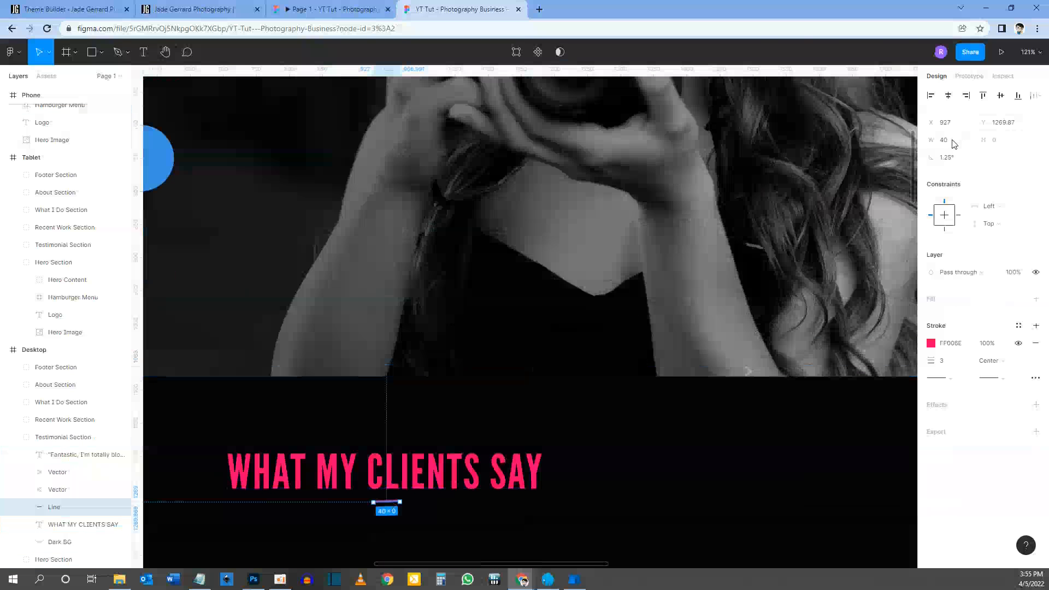
# Return to the Divi footer layout and insert a Divider module directly below the Contact heading
pyautogui.click(65, 9)
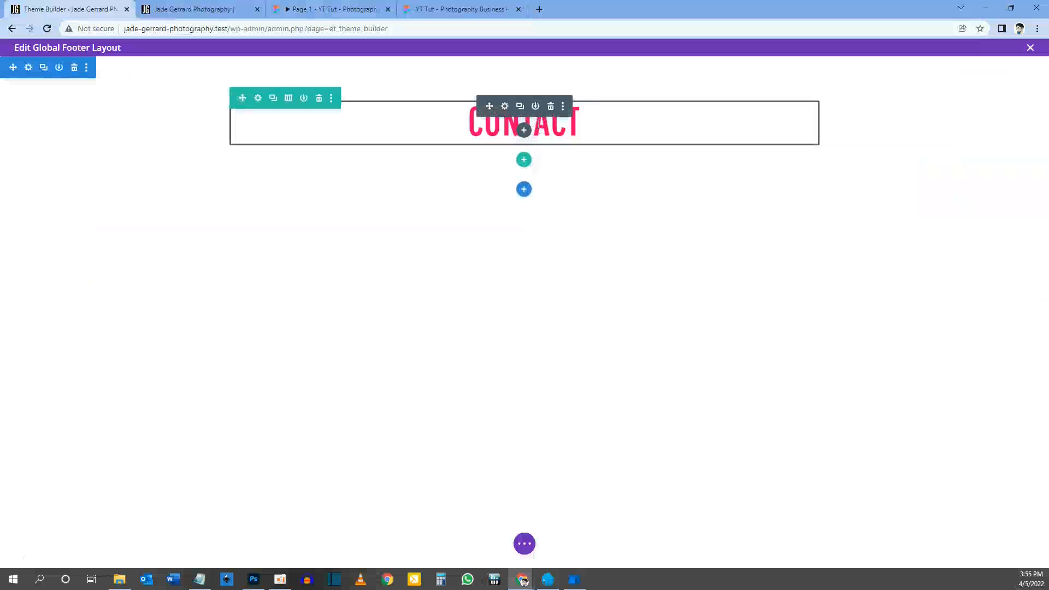
pyautogui.click(524, 132)
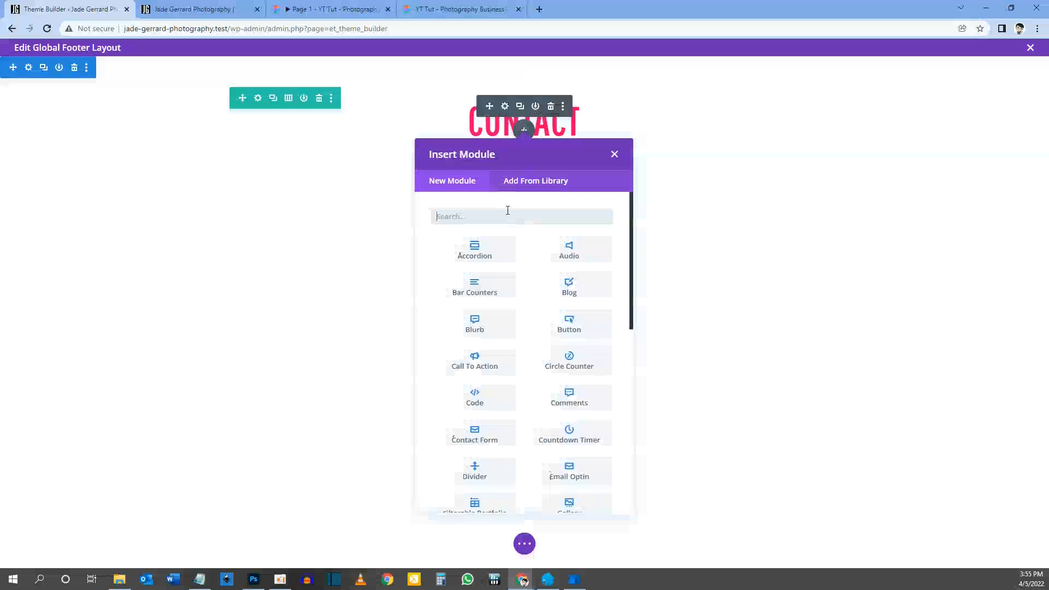
pyautogui.write('divi')
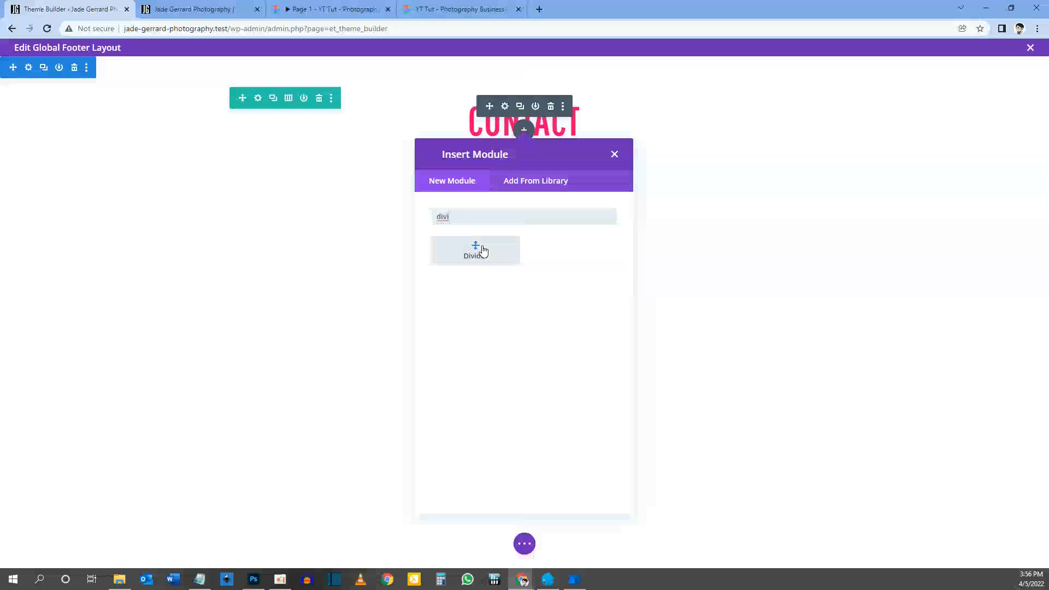
pyautogui.click(475, 251)
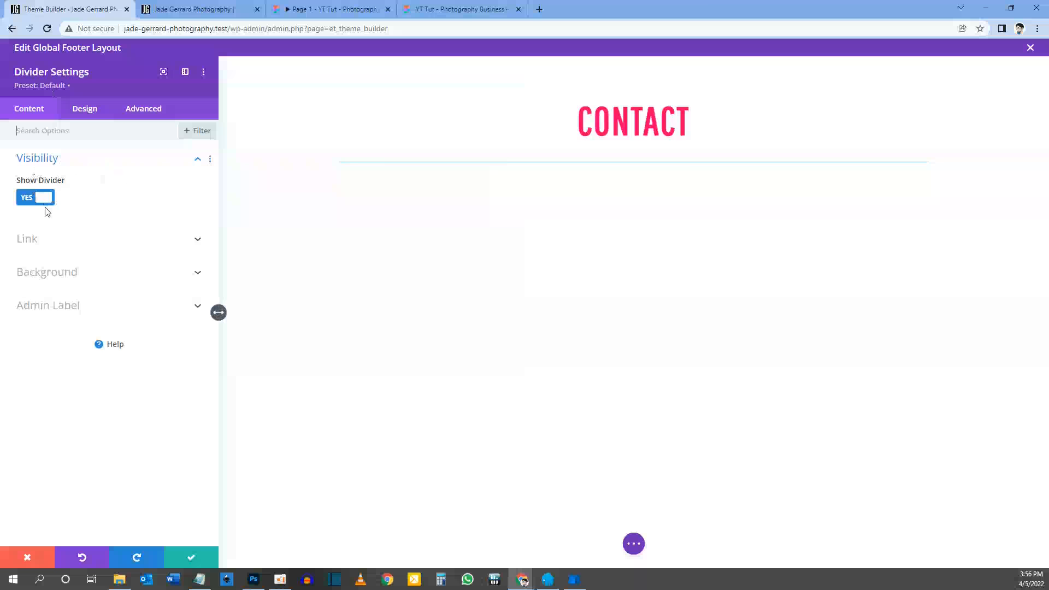
# Look through the divider's link and background options and set its line color to the saved pink #ff006e
pyautogui.click(38, 238)
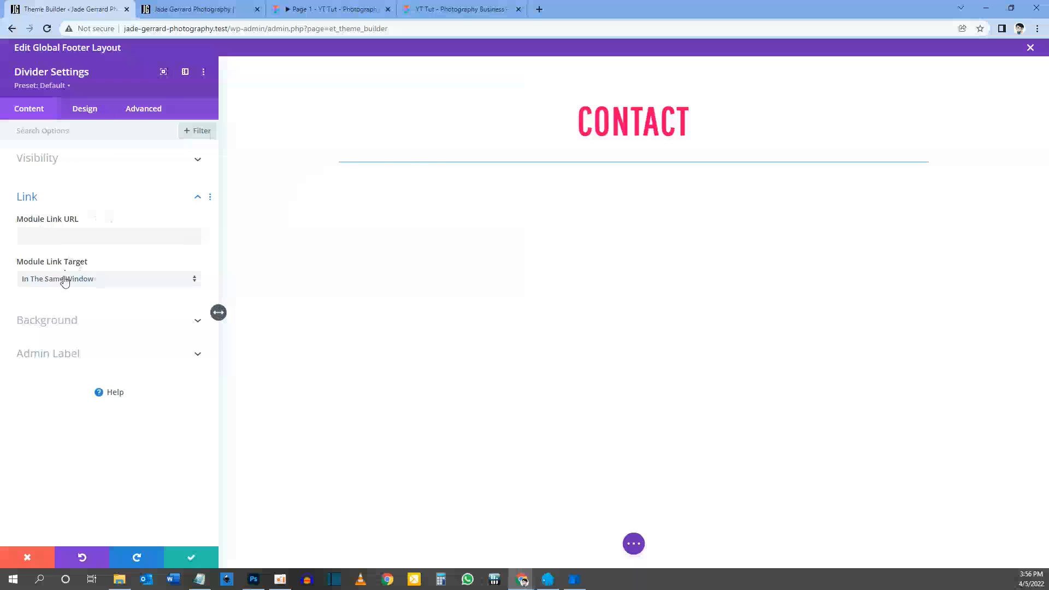
pyautogui.click(62, 324)
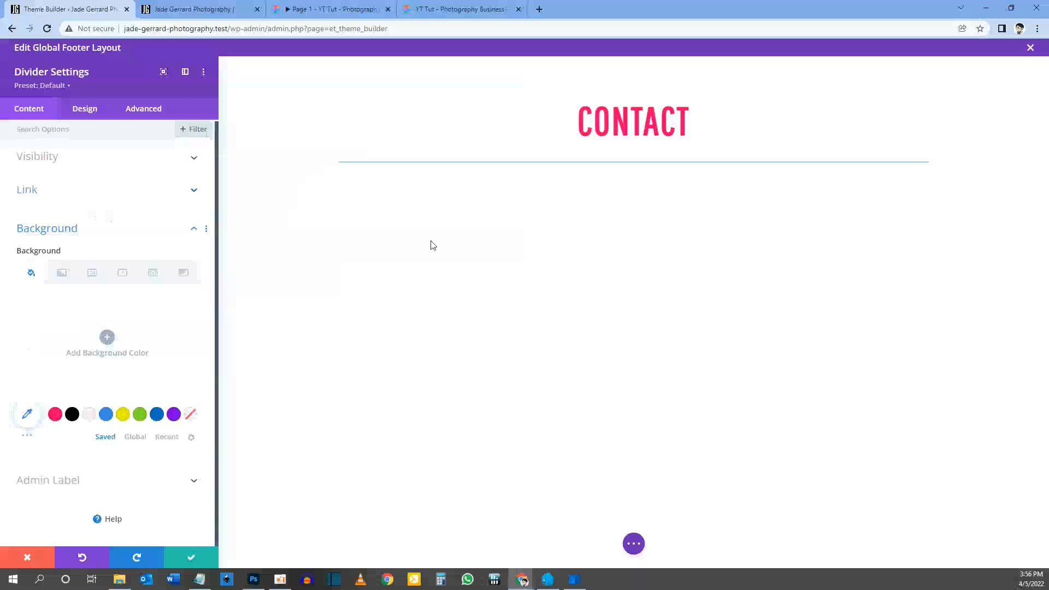
pyautogui.click(87, 109)
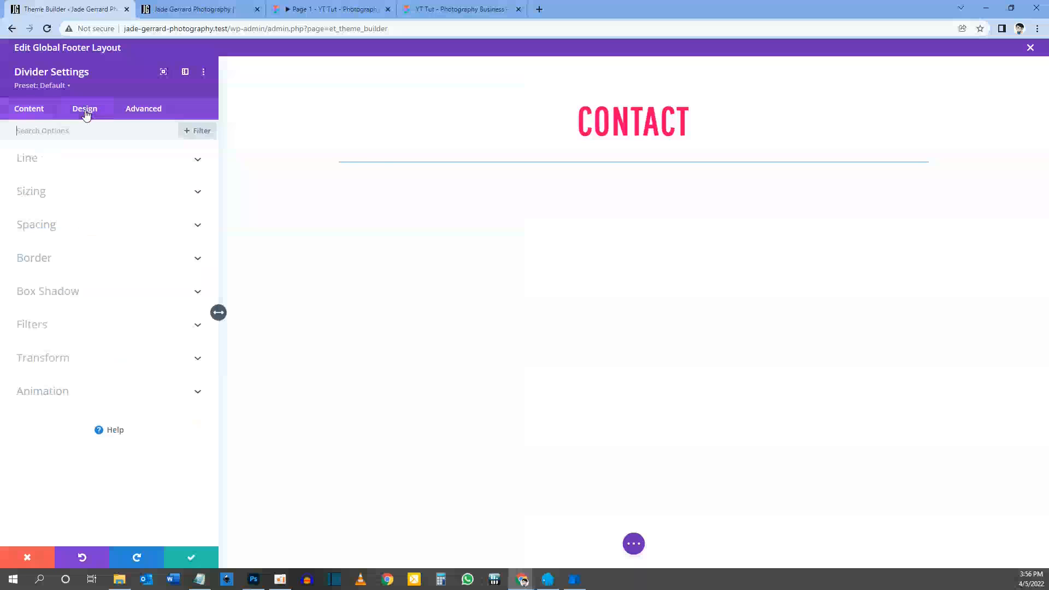
pyautogui.click(41, 160)
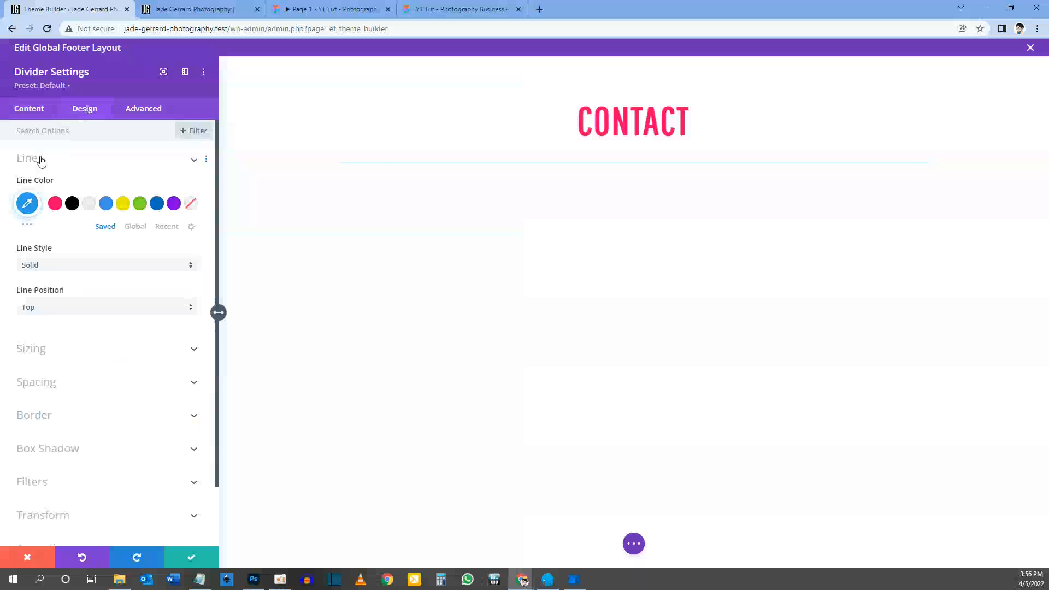
pyautogui.click(55, 204)
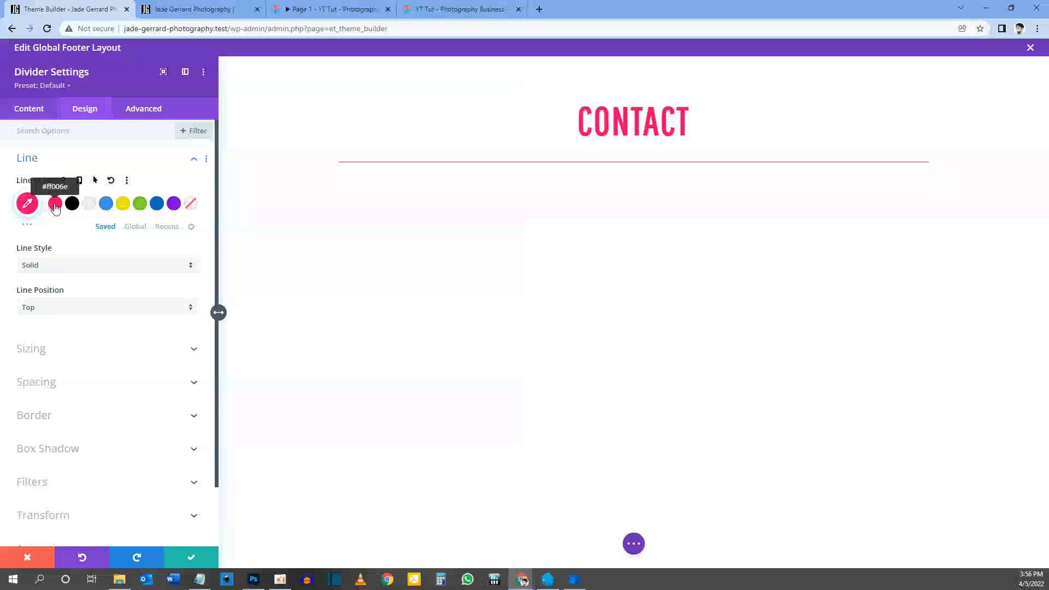
# Try the Dashed and Dotted line styles on the divider, restore Solid, and check the line position options
pyautogui.click(54, 266)
pyautogui.click(59, 295)
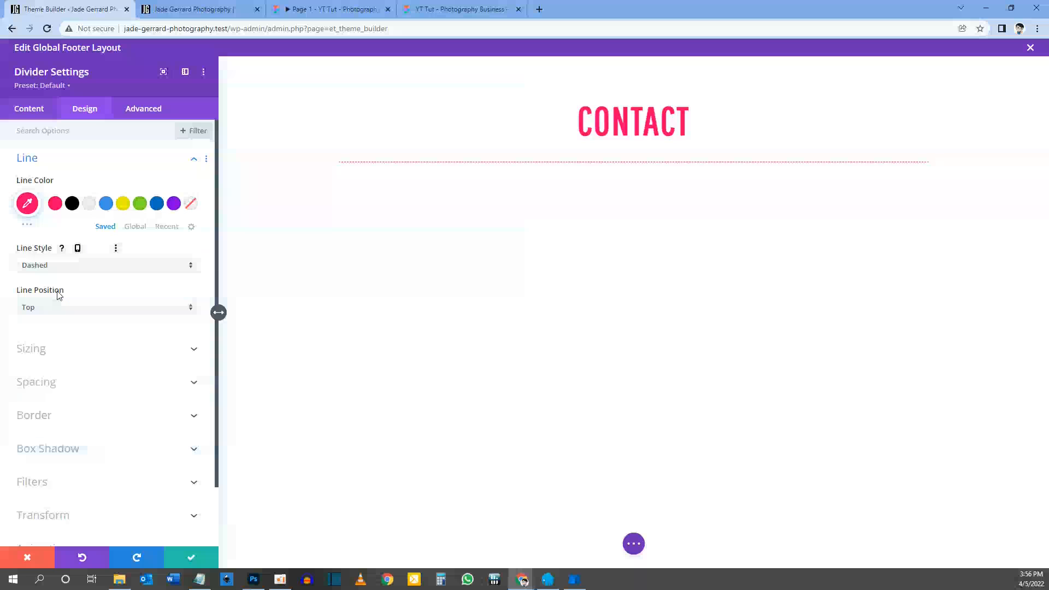
pyautogui.click(71, 269)
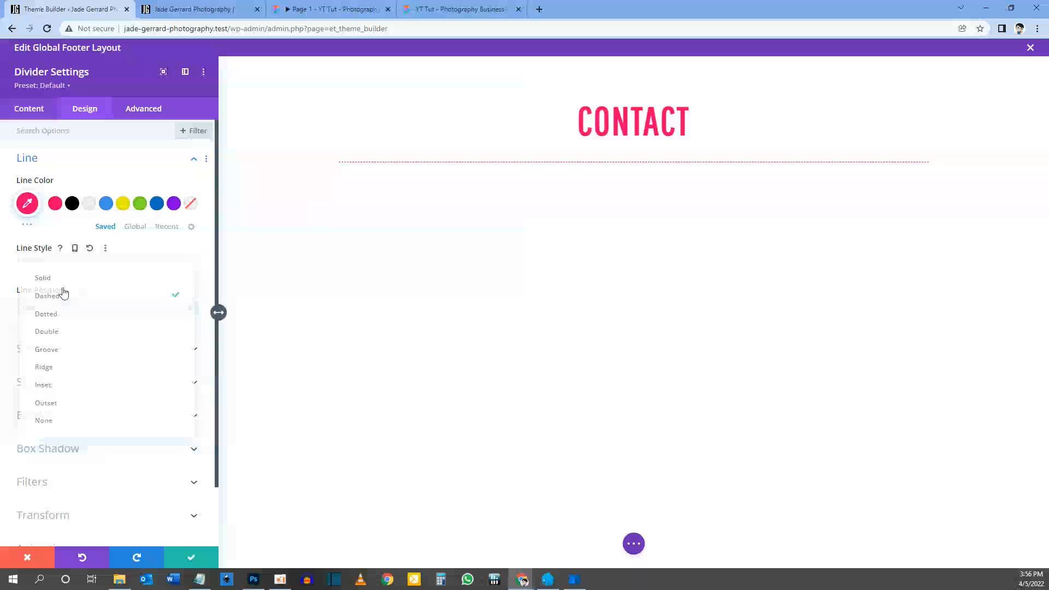
pyautogui.click(55, 311)
pyautogui.click(82, 265)
pyautogui.click(62, 280)
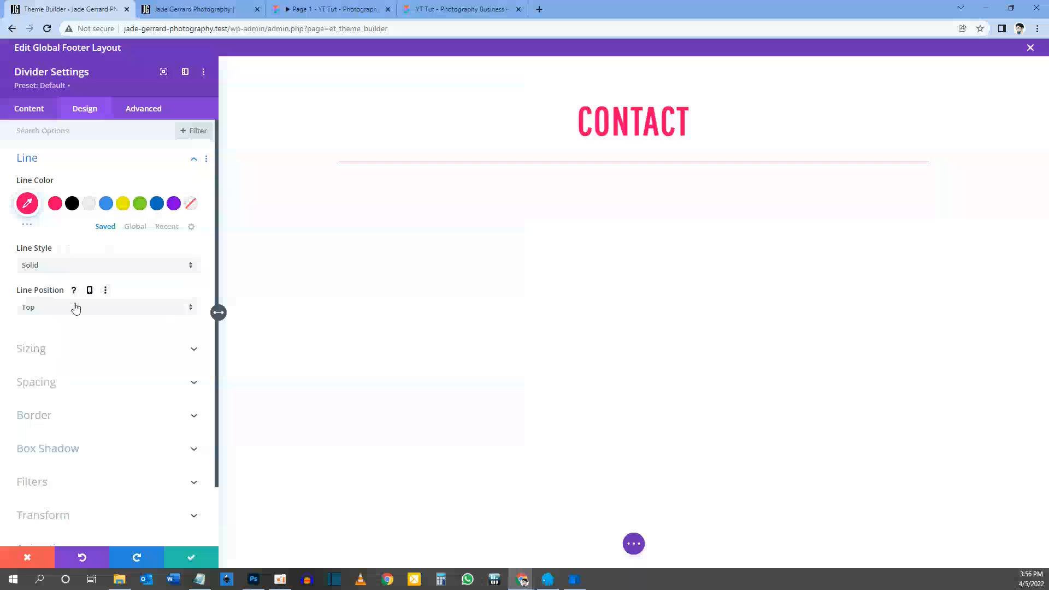
pyautogui.scroll(-1, 76, 307)
pyautogui.click(75, 239)
pyautogui.click(75, 243)
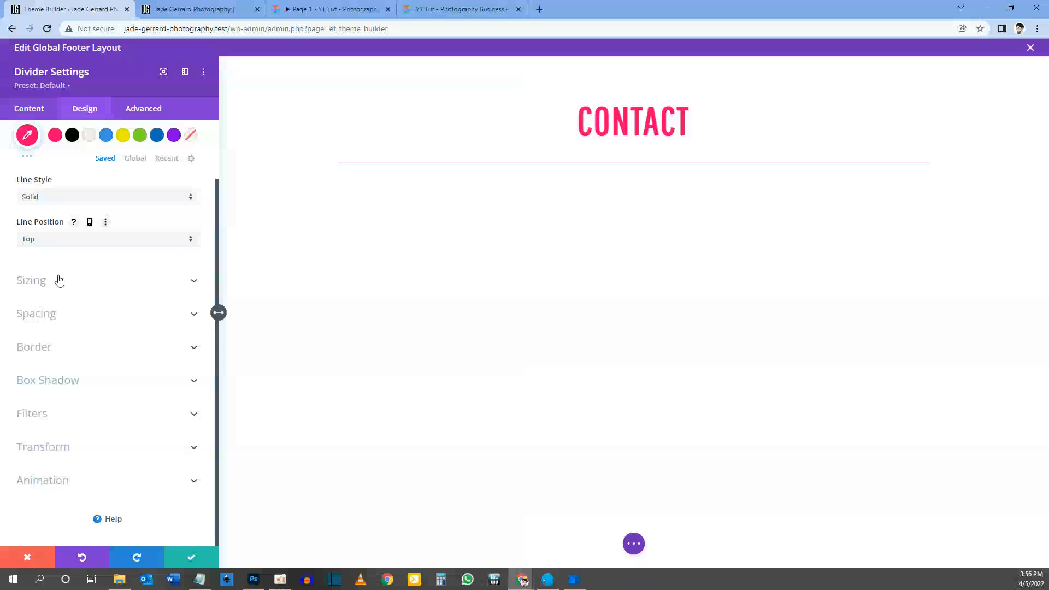
# Check the accent line's stroke thickness in the Figma design and set the divider weight to 3px
pyautogui.click(60, 281)
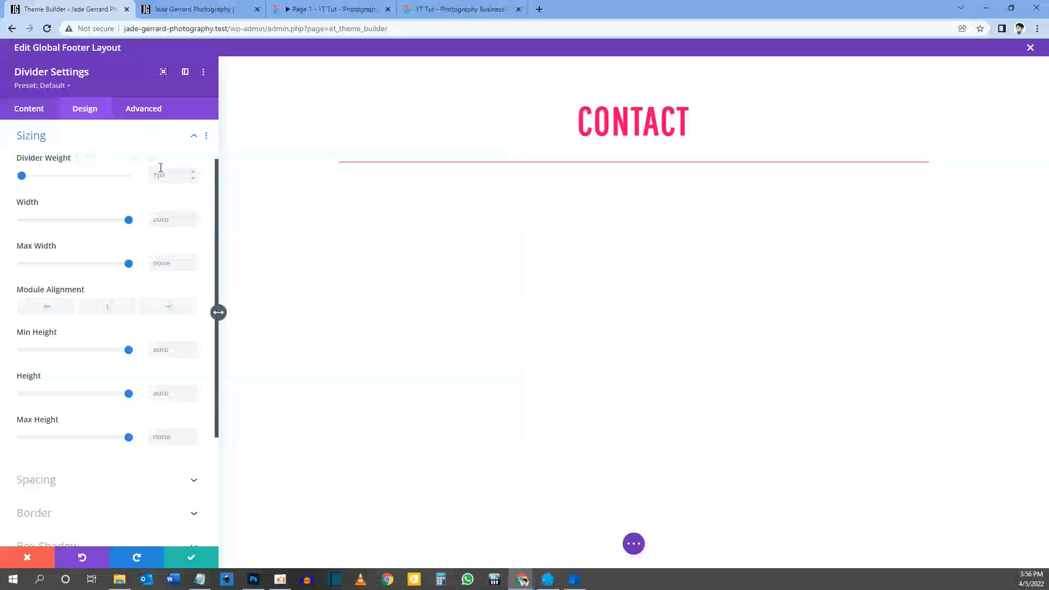
pyautogui.click(439, 8)
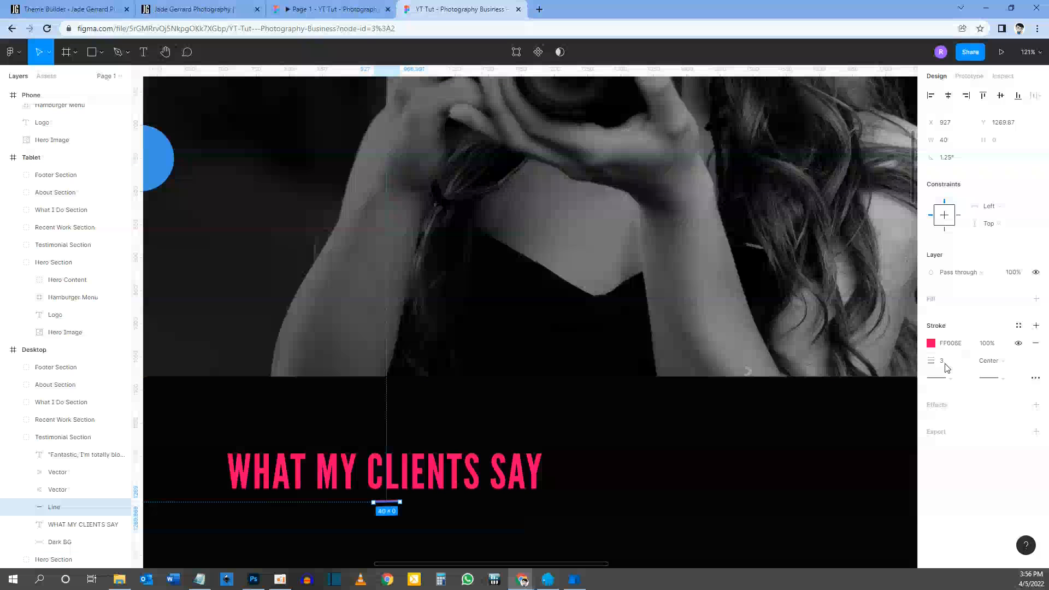
pyautogui.click(65, 9)
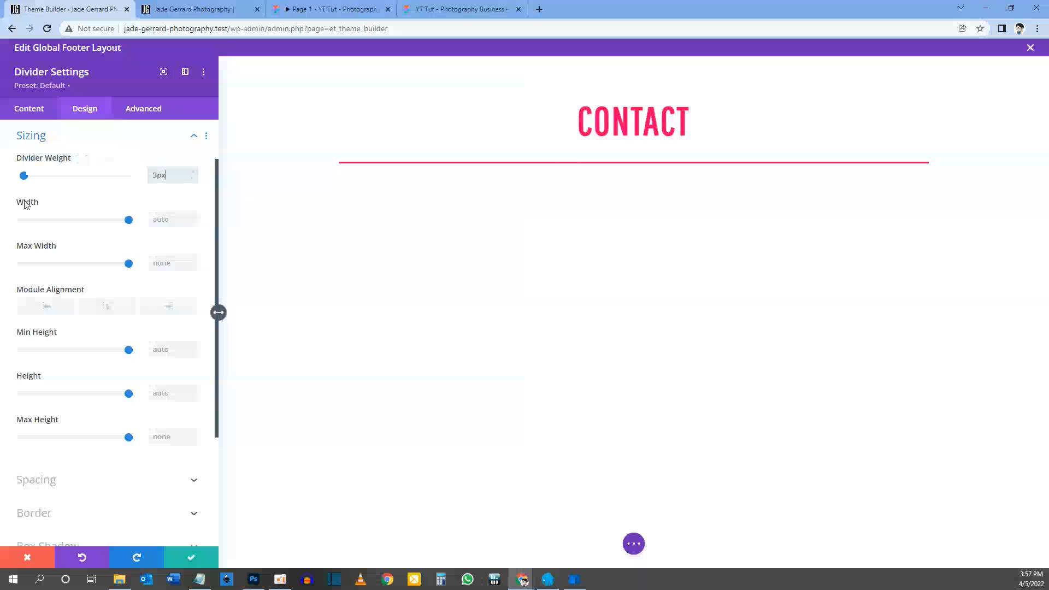
# Set the divider's width to 40px, align it to the center, and save the divider settings
pyautogui.click(157, 219)
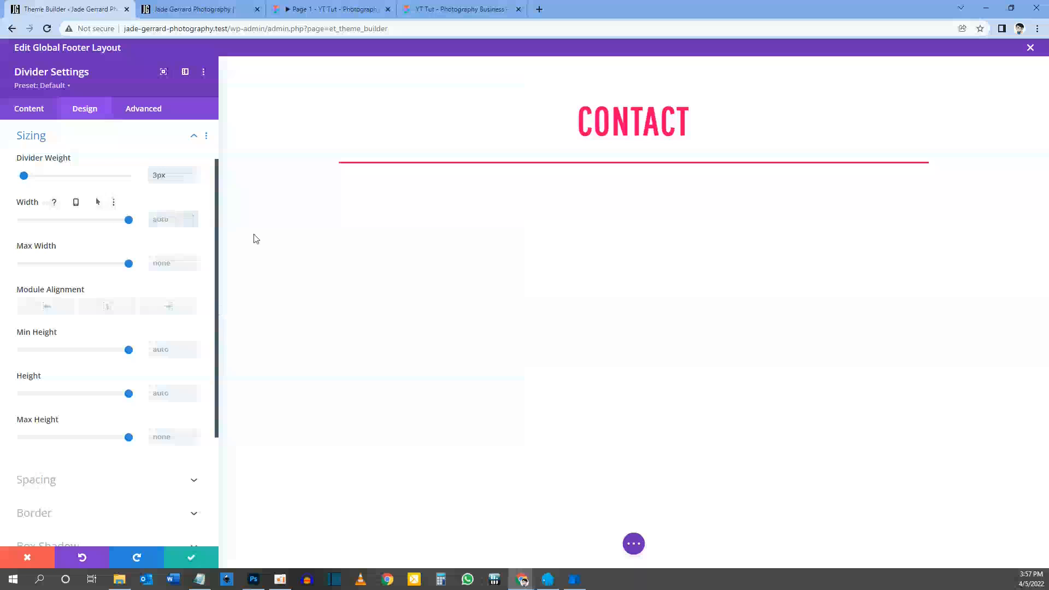
pyautogui.write('40%')
pyautogui.write('px')
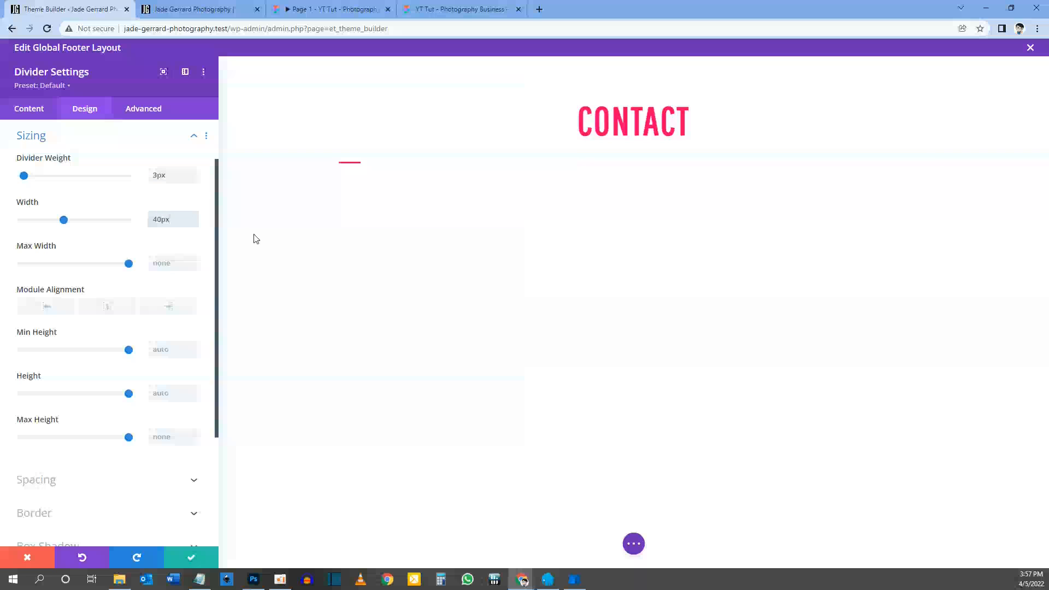
pyautogui.click(108, 309)
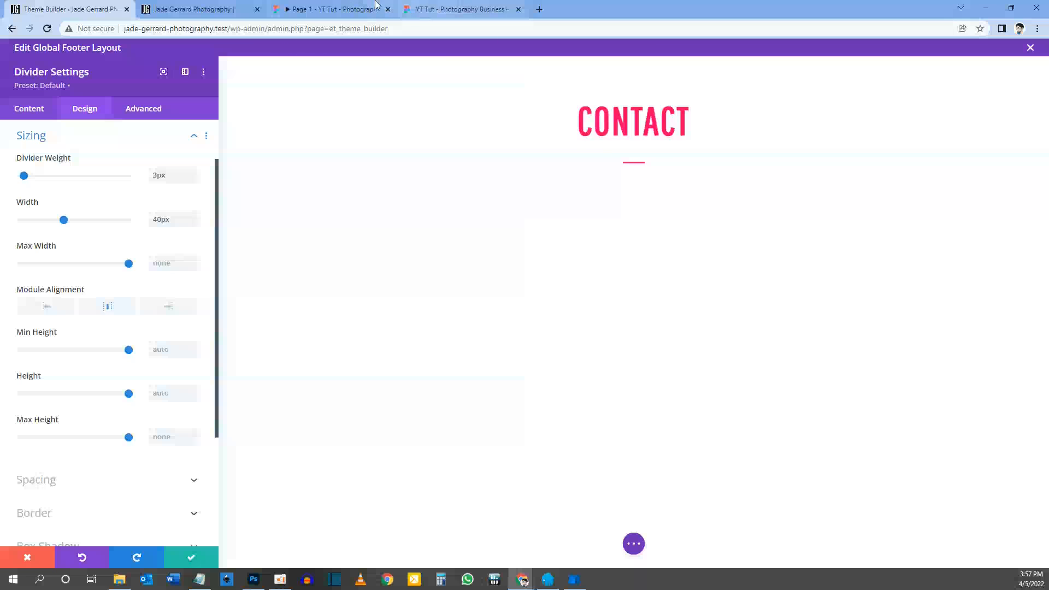
pyautogui.click(340, 7)
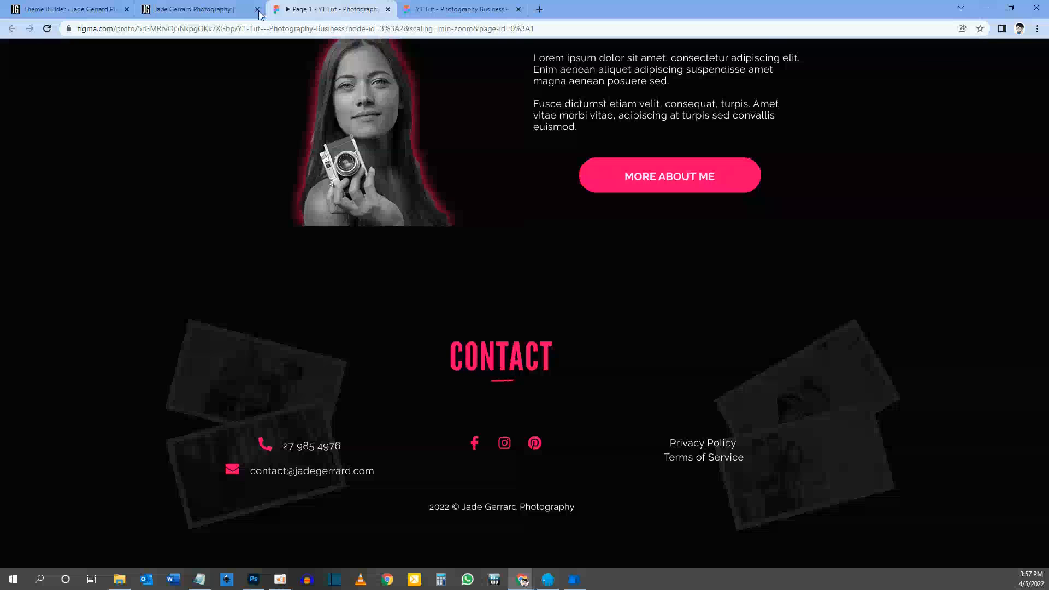
pyautogui.click(66, 9)
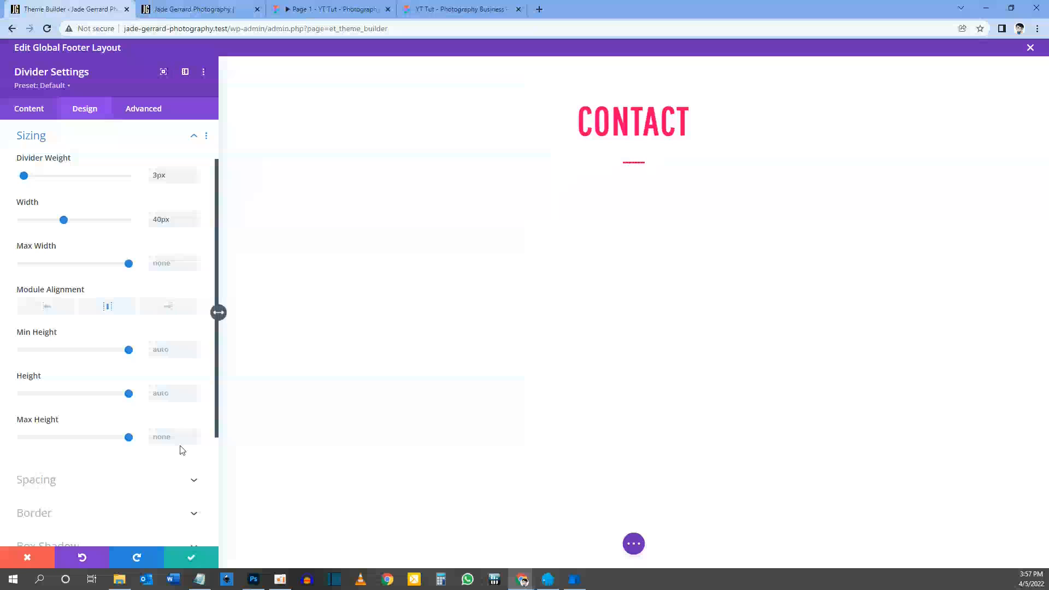
pyautogui.click(200, 556)
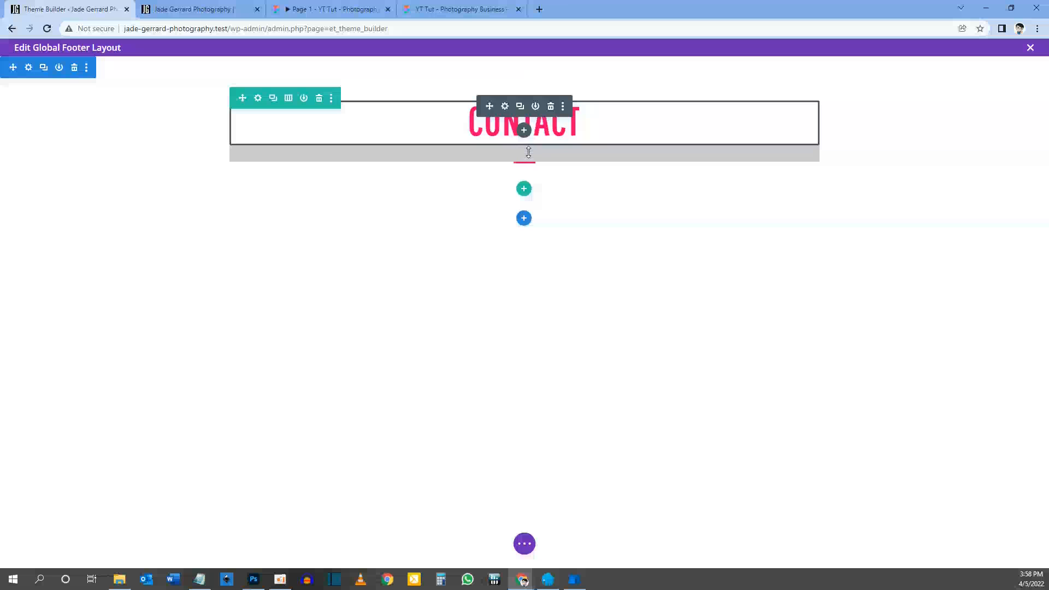
# Set the bottom margin of the Contact heading's text module to 0px and save it
pyautogui.moveTo(531, 143); pyautogui.dragTo(533, 152)
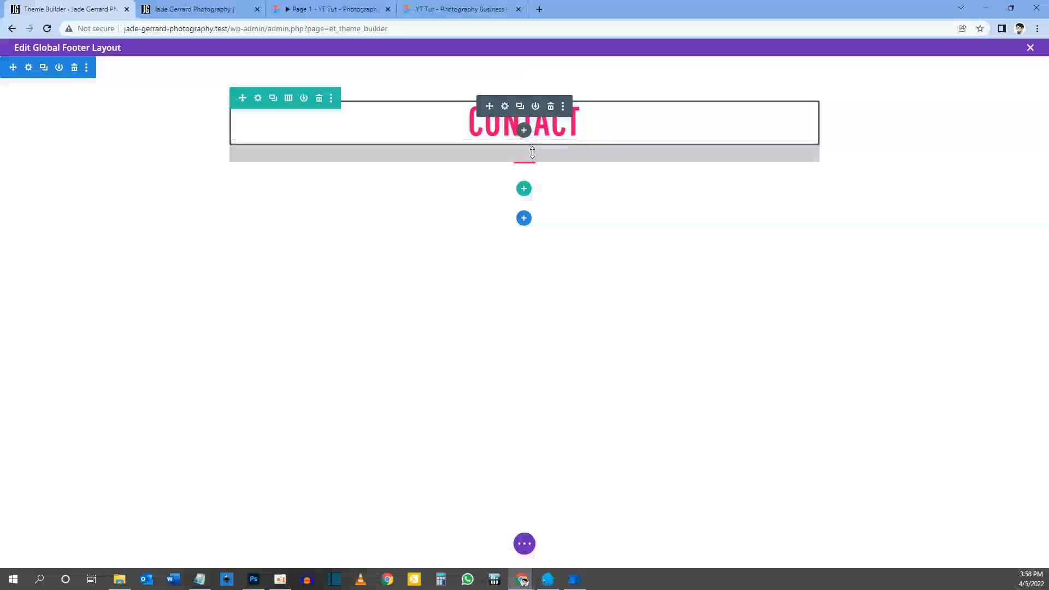
pyautogui.click(510, 108)
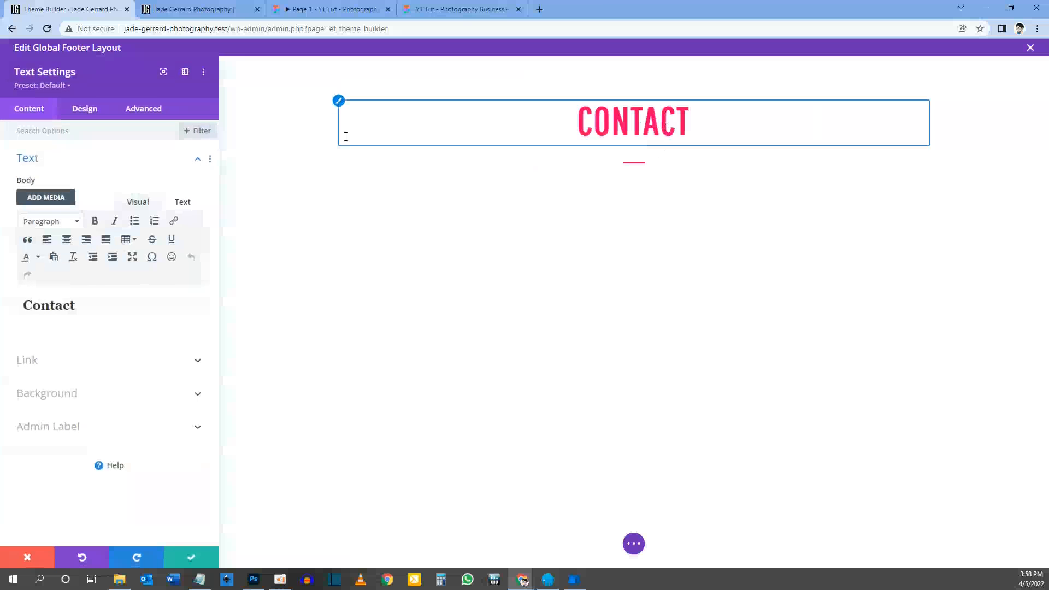
pyautogui.click(84, 109)
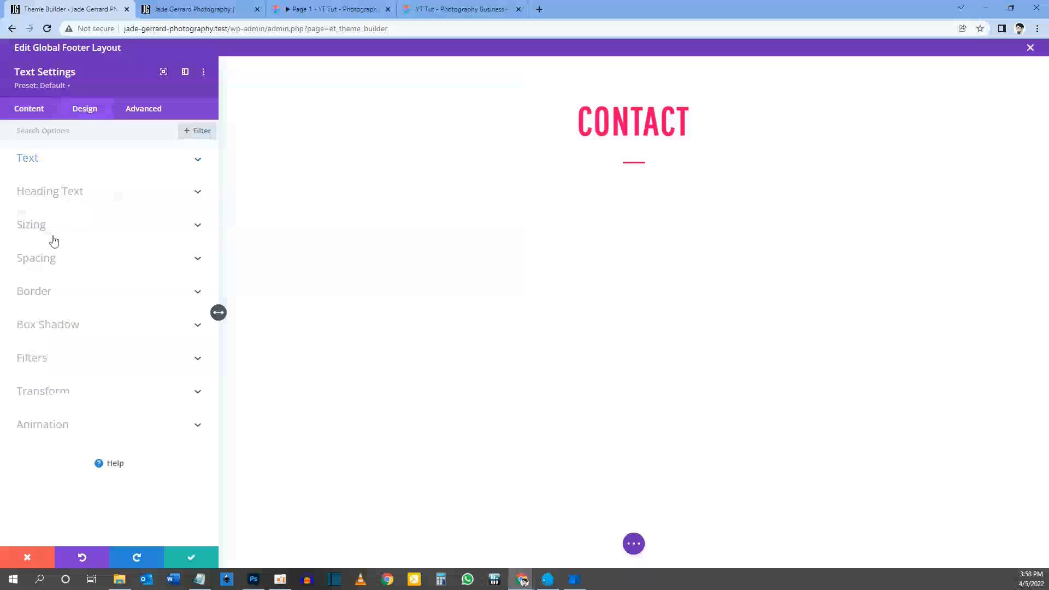
pyautogui.click(49, 257)
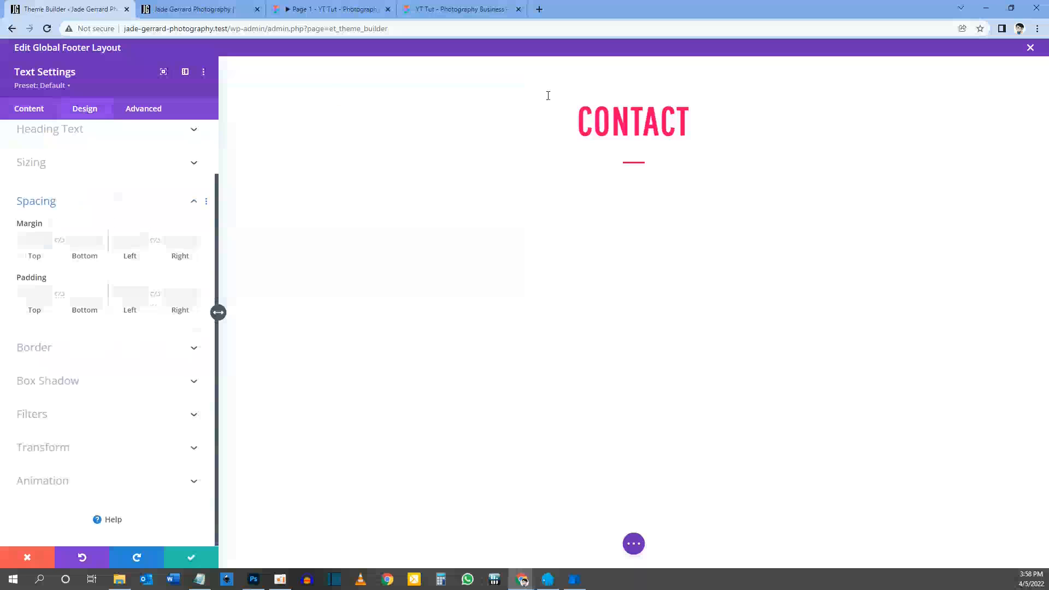
pyautogui.click(82, 242)
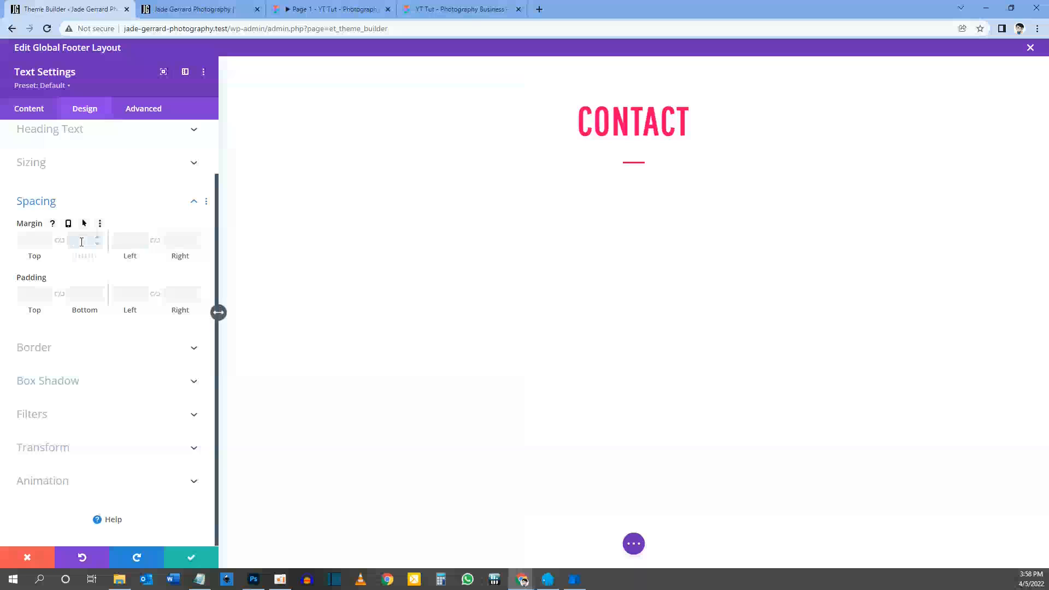
pyautogui.write('0px')
pyautogui.click(188, 555)
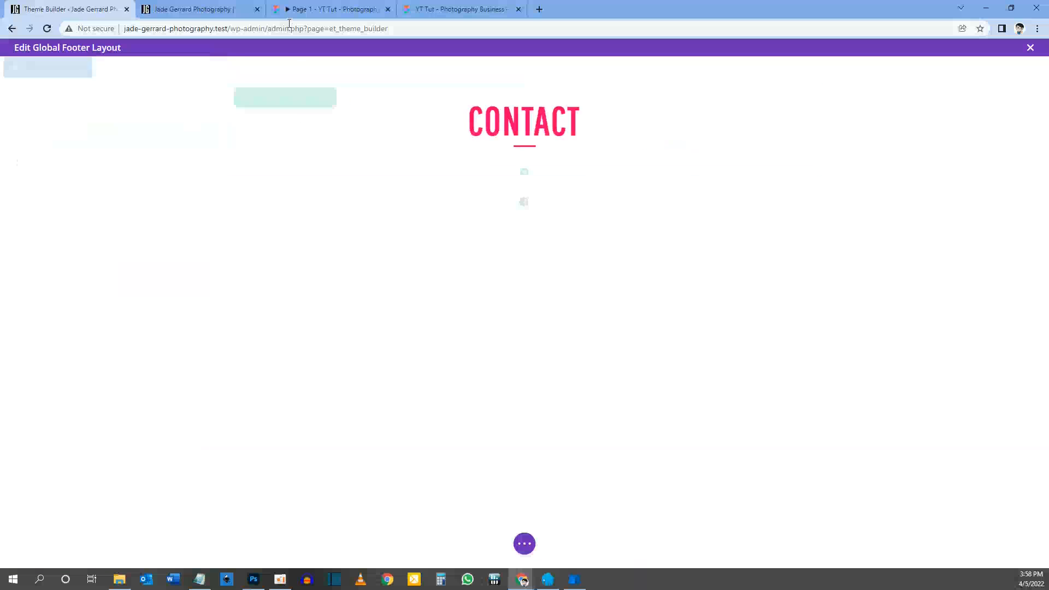
# Compare the footer's Contact heading and divider with the Figma prototype
pyautogui.click(299, 10)
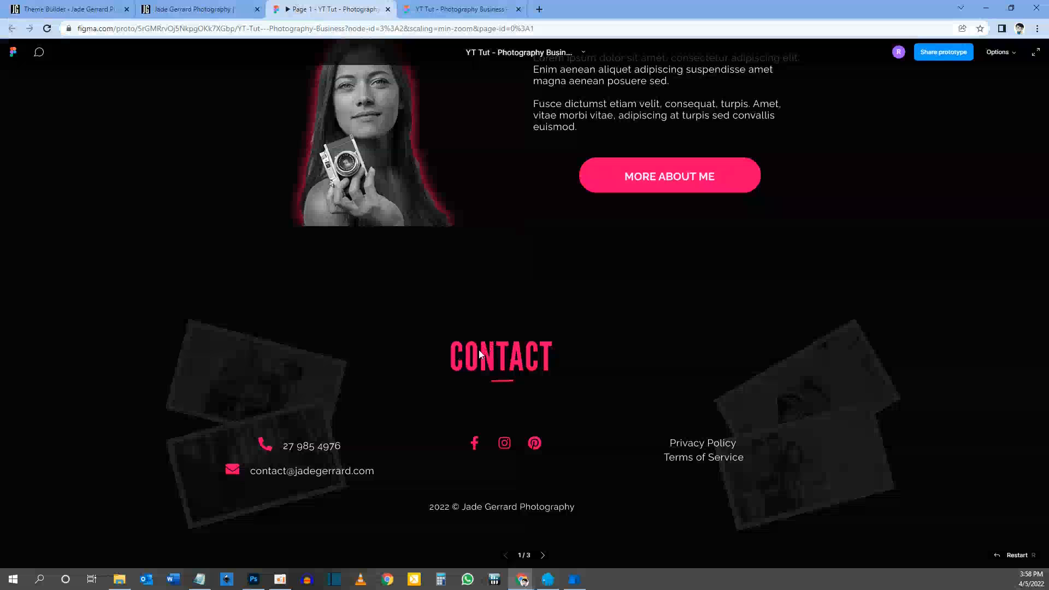
pyautogui.click(71, 9)
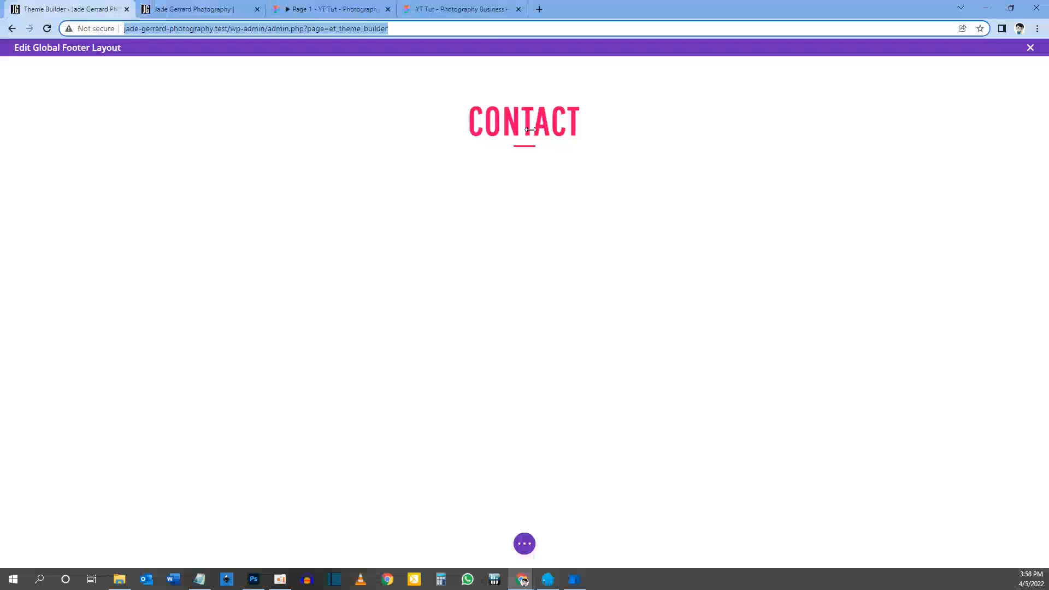
pyautogui.click(352, 8)
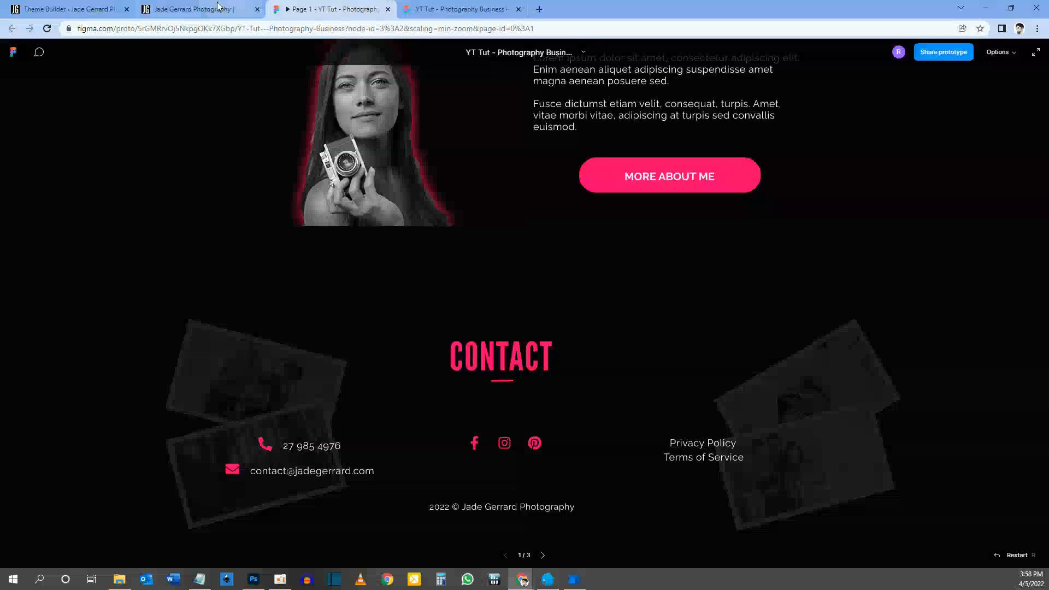
pyautogui.click(66, 9)
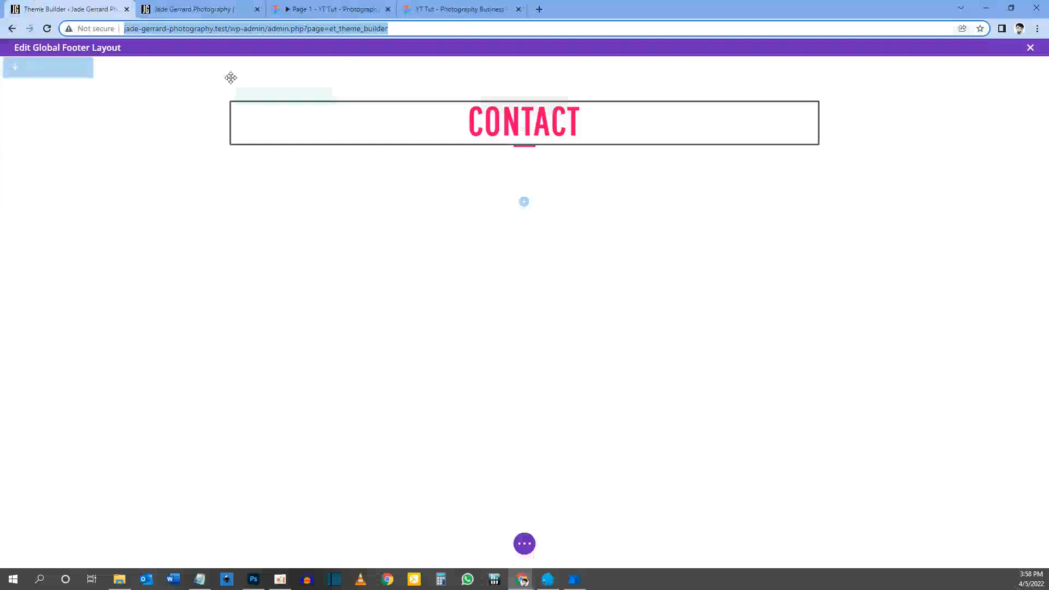
# Examine the section layout and spacing of the desktop design in the Figma file, from hero to footer, and return to the Theme Builder
pyautogui.click(28, 70)
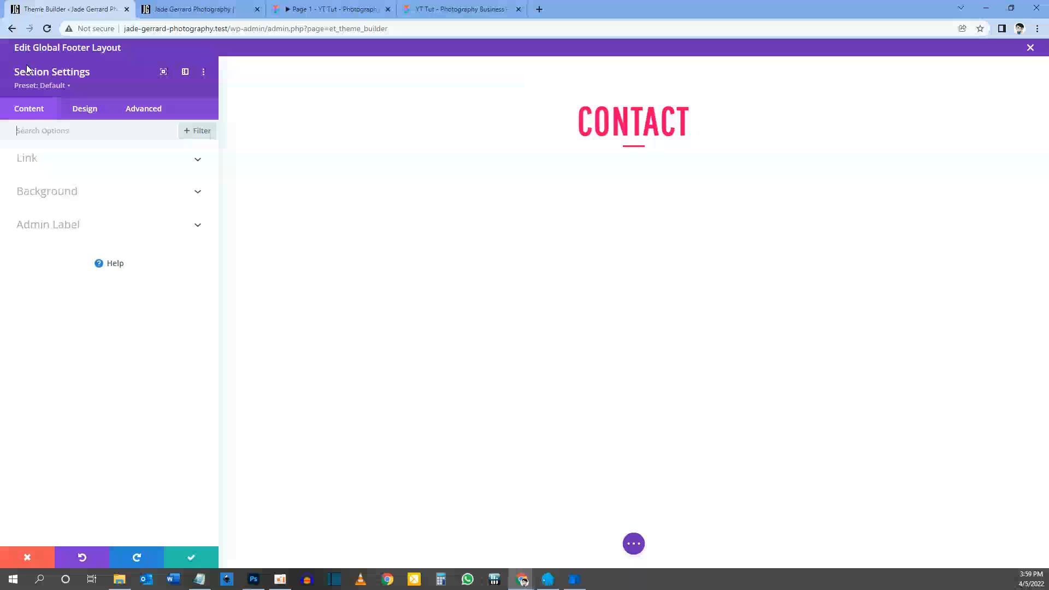
pyautogui.click(461, 8)
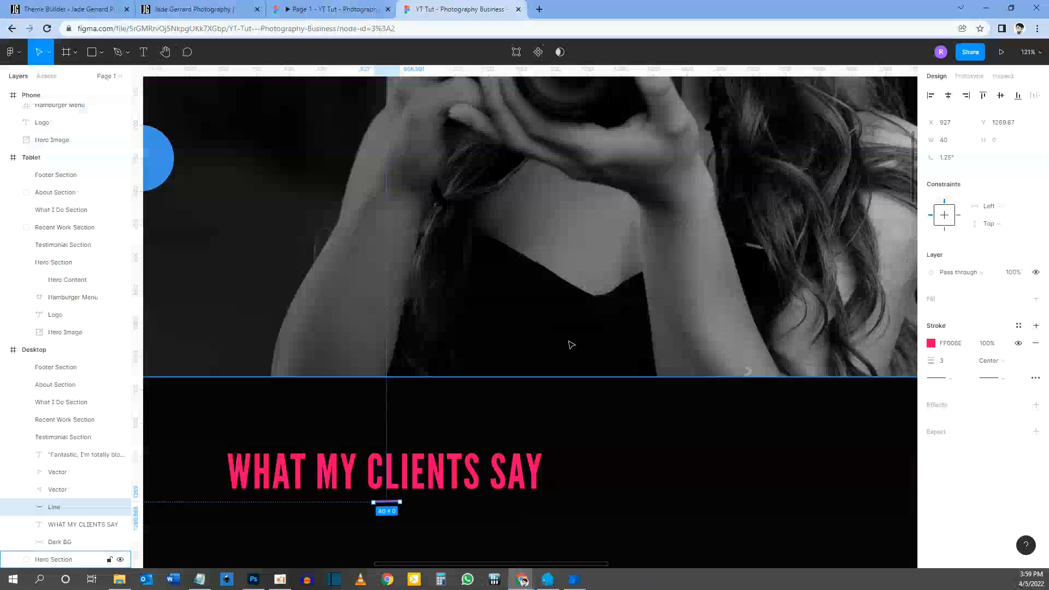
pyautogui.scroll(5, 569, 344)
pyautogui.scroll(3, 661, 217)
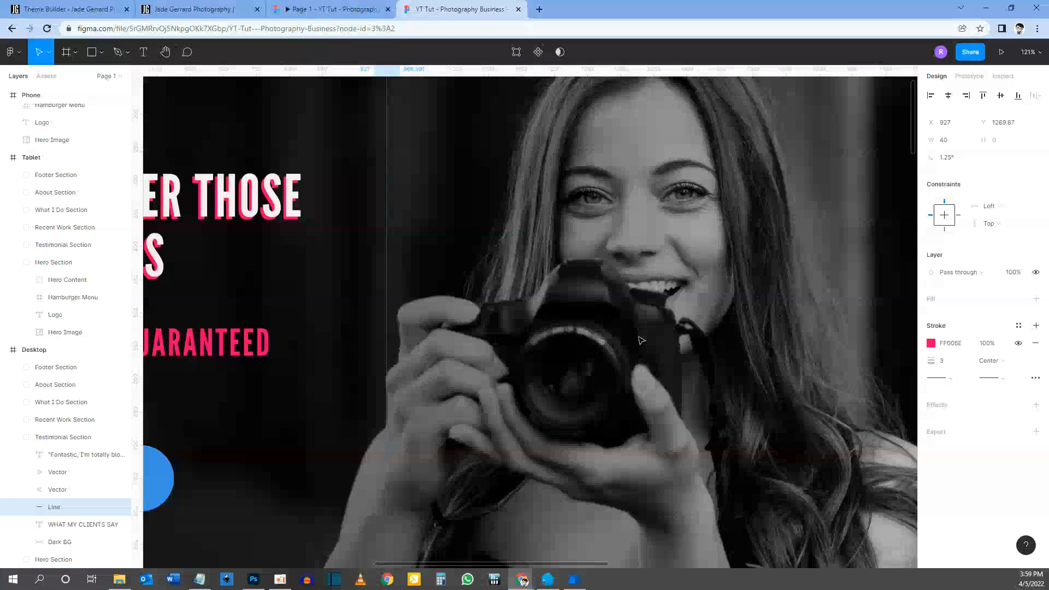
pyautogui.scroll(-15, 641, 338)
pyautogui.scroll(-2, 641, 340)
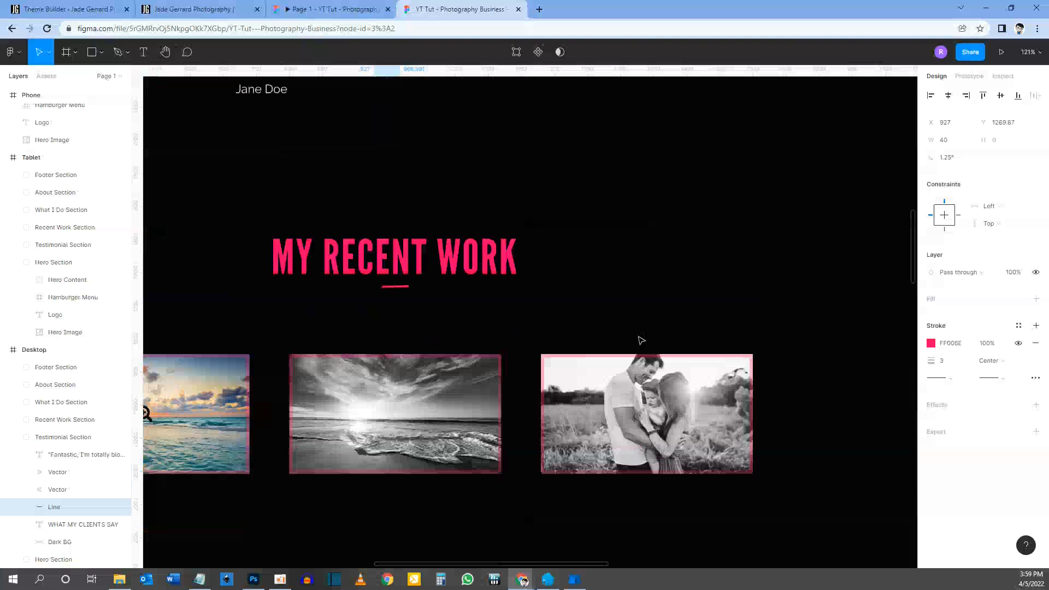
pyautogui.scroll(-2, 639, 338)
pyautogui.scroll(-1, 635, 337)
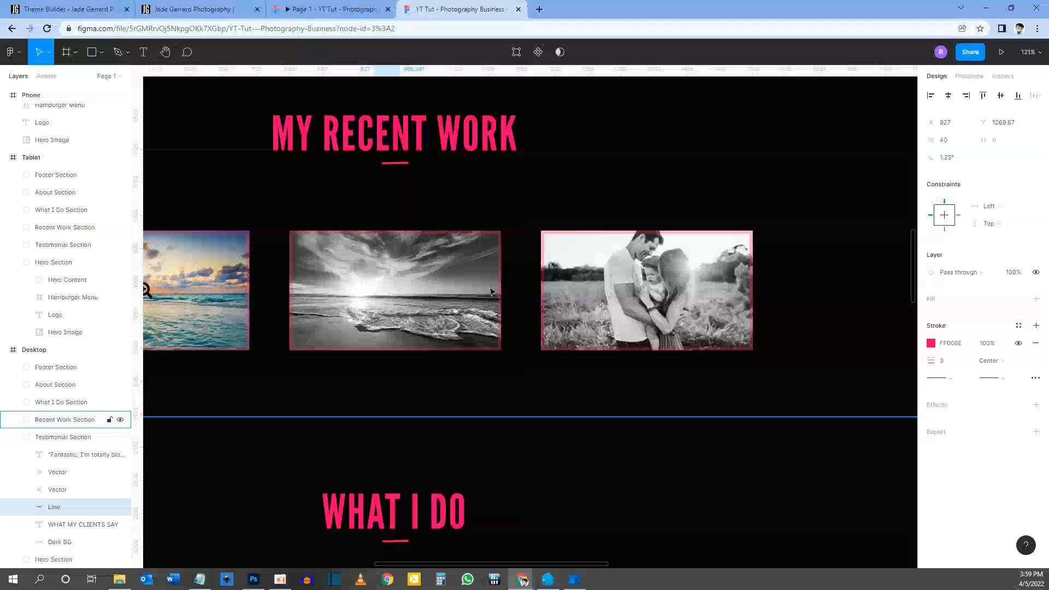
pyautogui.scroll(-5, 409, 326)
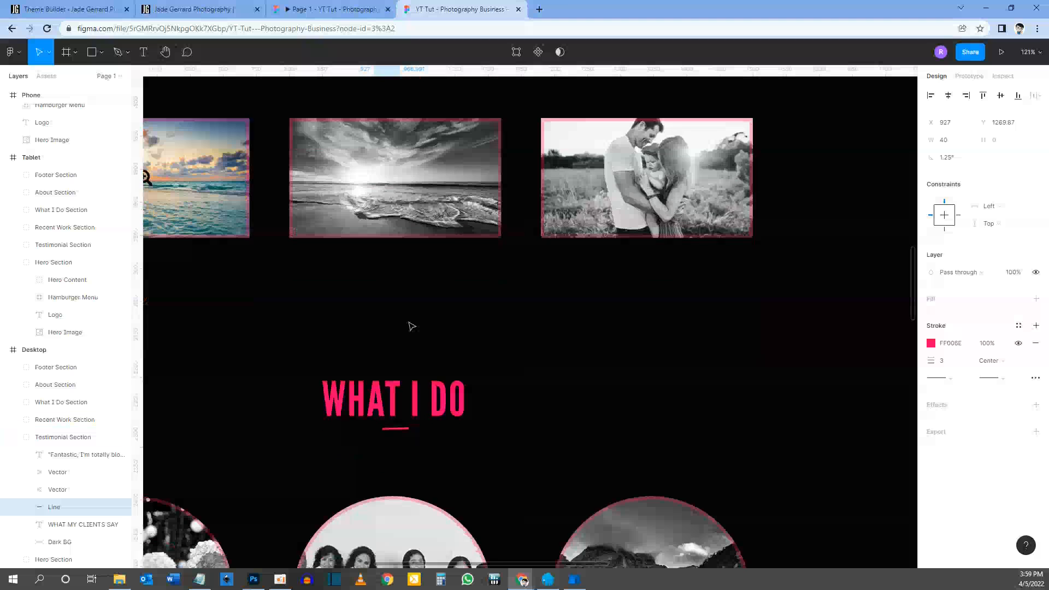
pyautogui.scroll(-2, 377, 344)
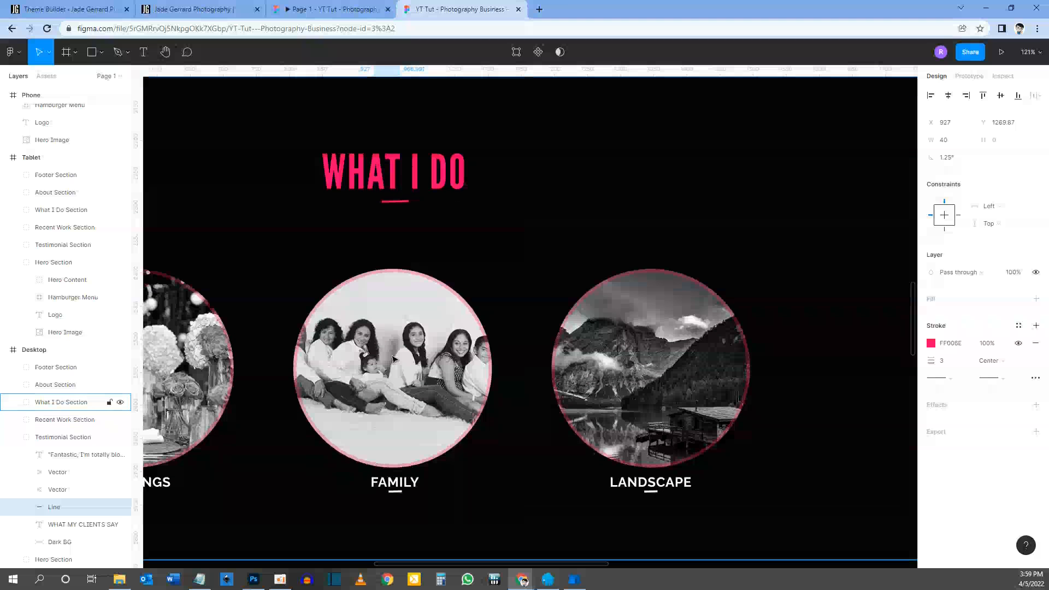
pyautogui.scroll(-3, 507, 345)
pyautogui.scroll(-2, 506, 344)
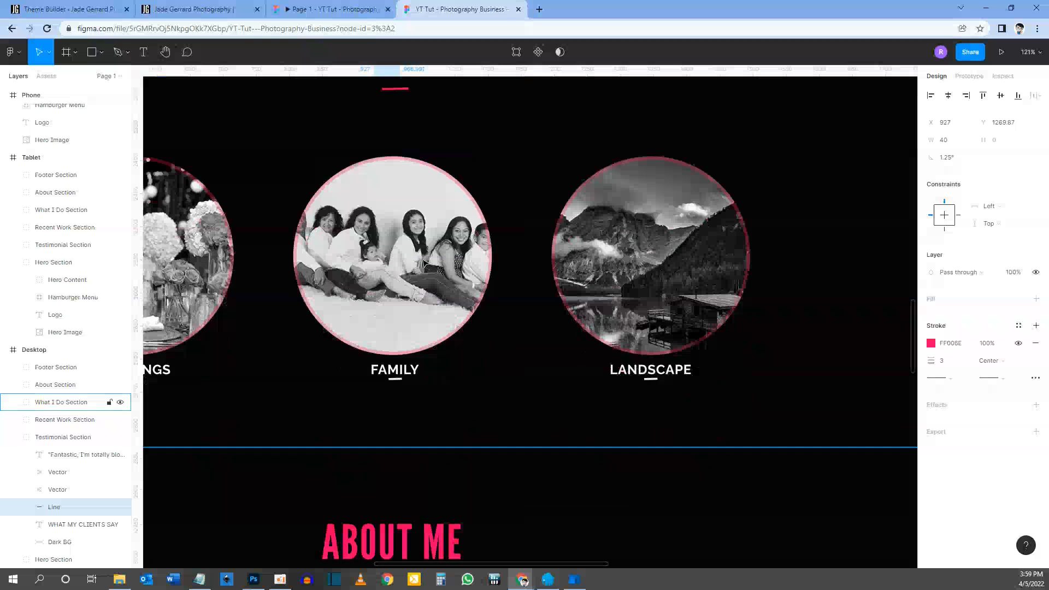
pyautogui.scroll(-15, 462, 319)
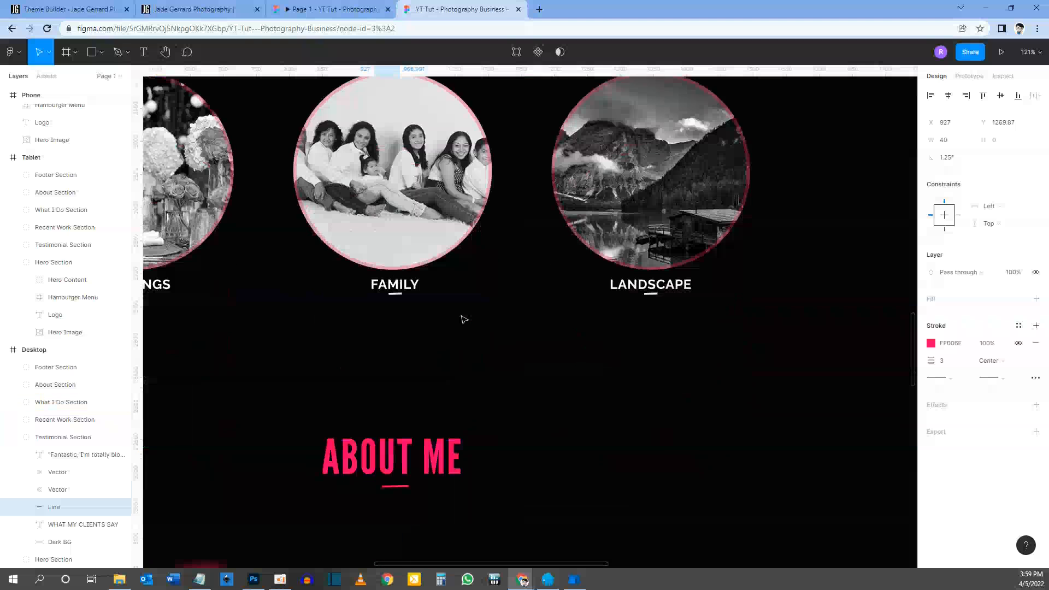
pyautogui.scroll(-6, 461, 318)
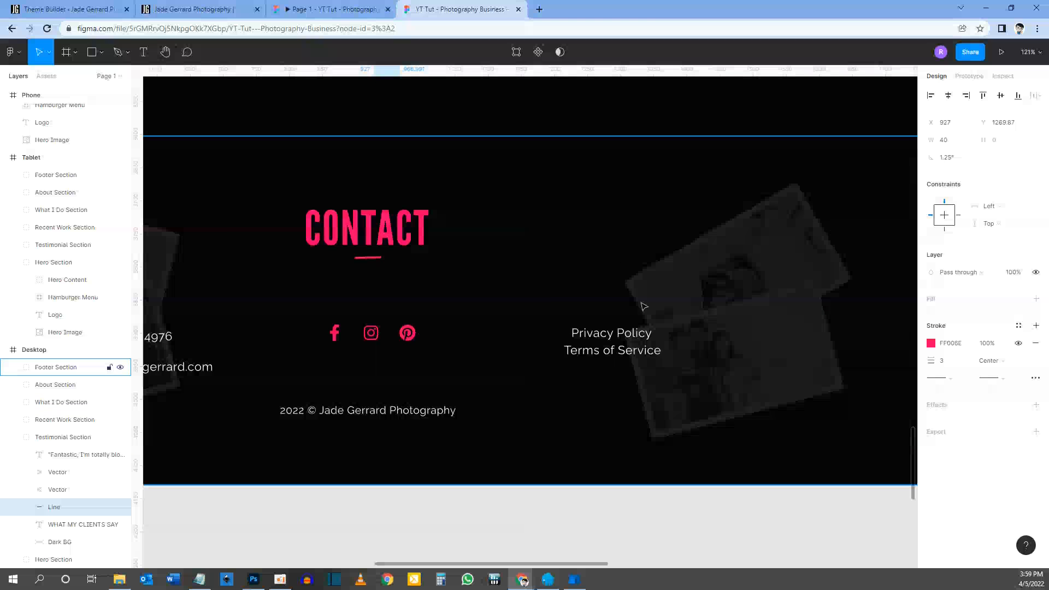
pyautogui.scroll(3, 640, 307)
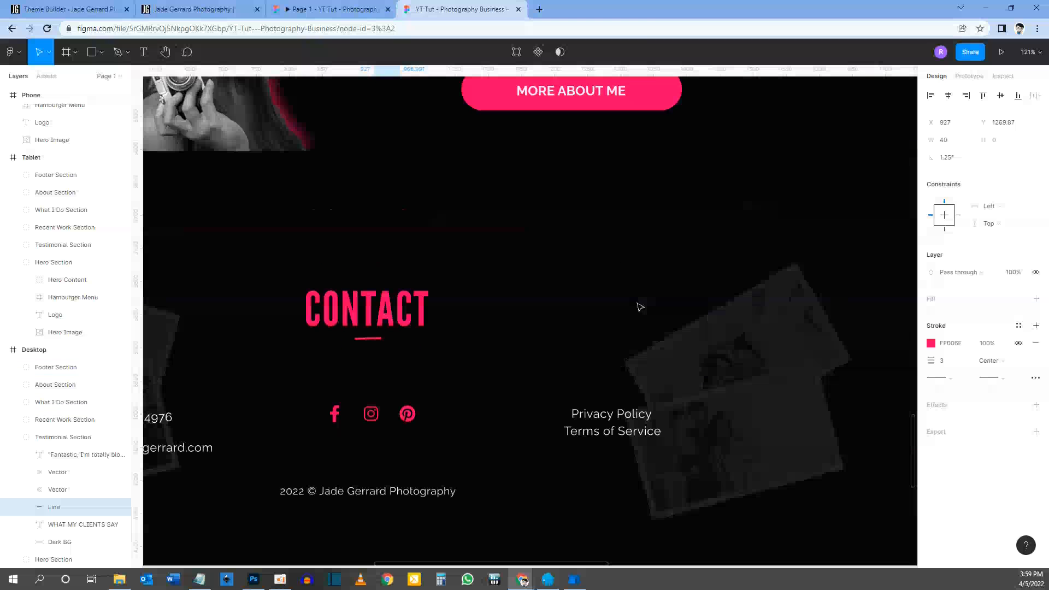
pyautogui.scroll(14, 639, 306)
pyautogui.scroll(3, 704, 325)
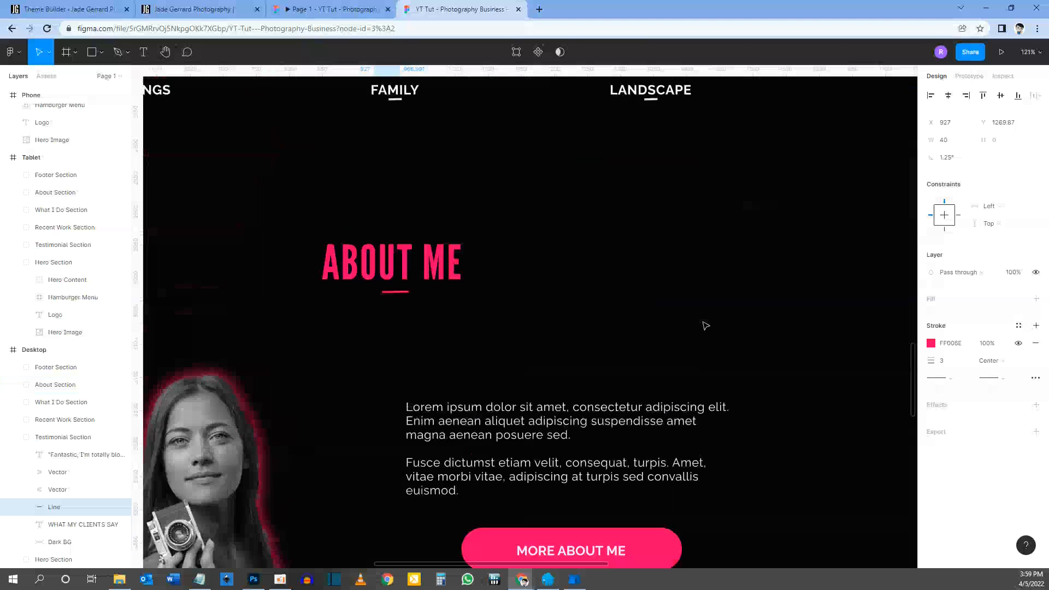
pyautogui.scroll(20, 704, 325)
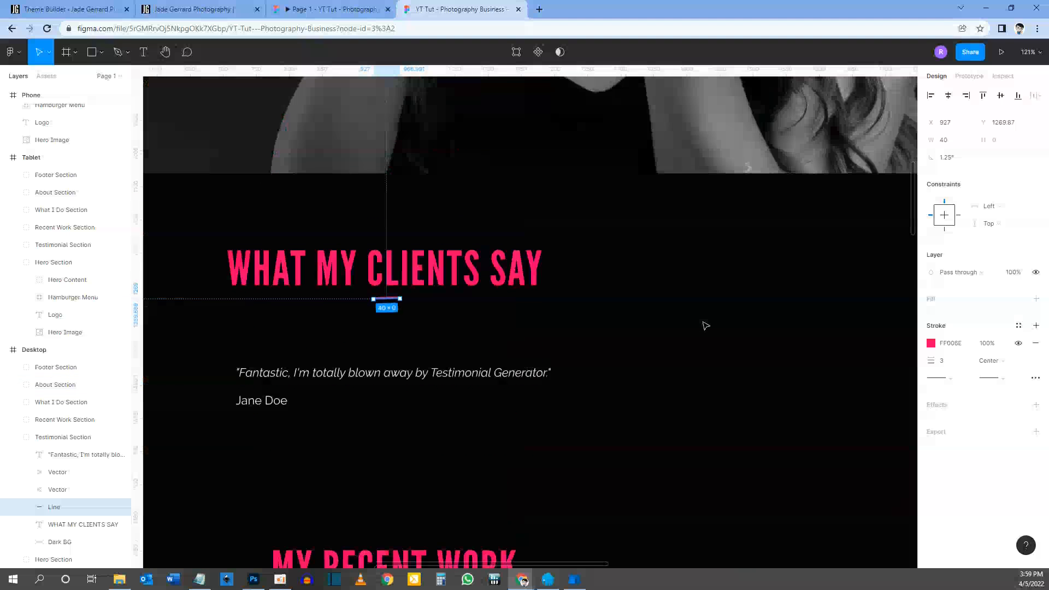
pyautogui.scroll(20, 704, 326)
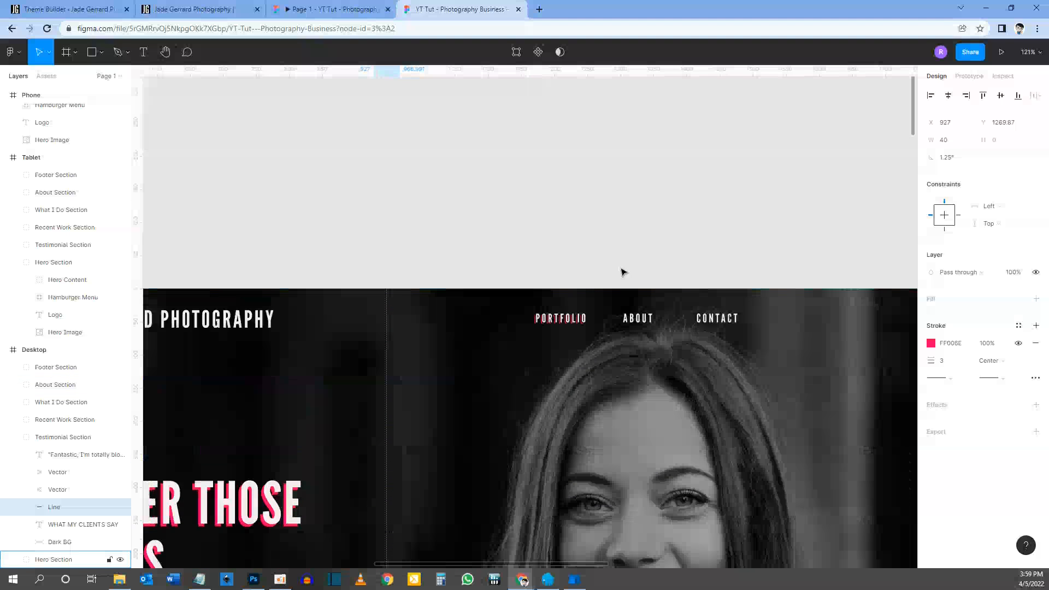
pyautogui.scroll(-13, 622, 271)
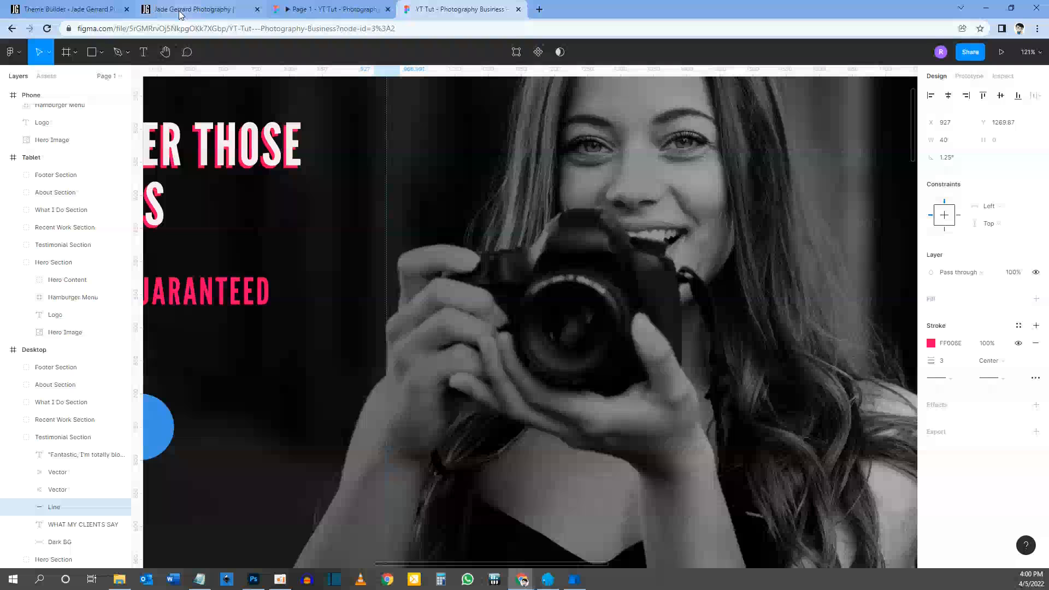
pyautogui.click(93, 7)
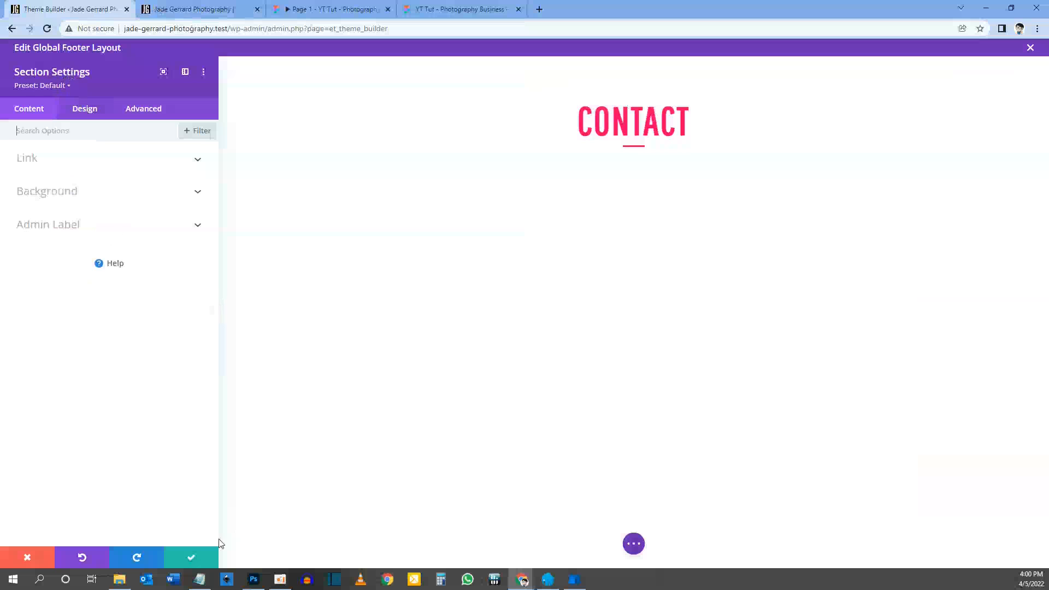
pyautogui.click(188, 559)
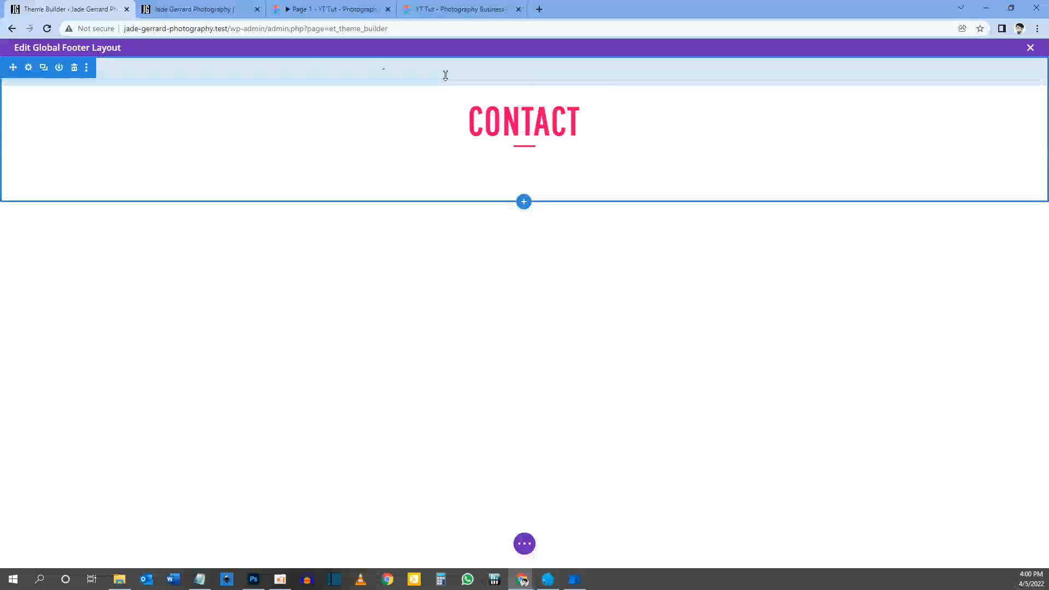
# Try the saved black #050505 as the footer section's background color, and reset it
pyautogui.click(29, 68)
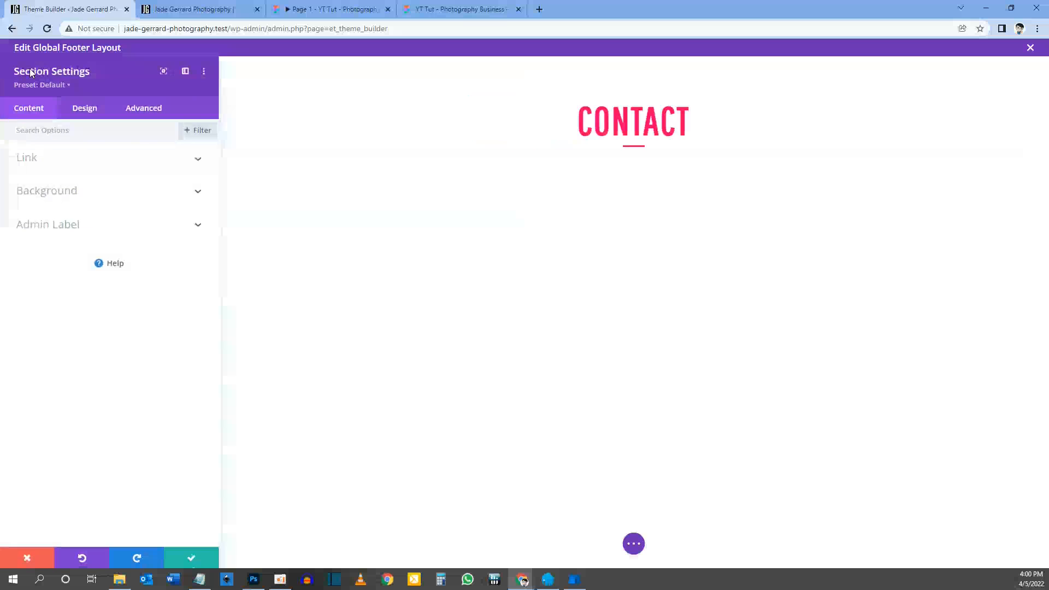
pyautogui.click(82, 192)
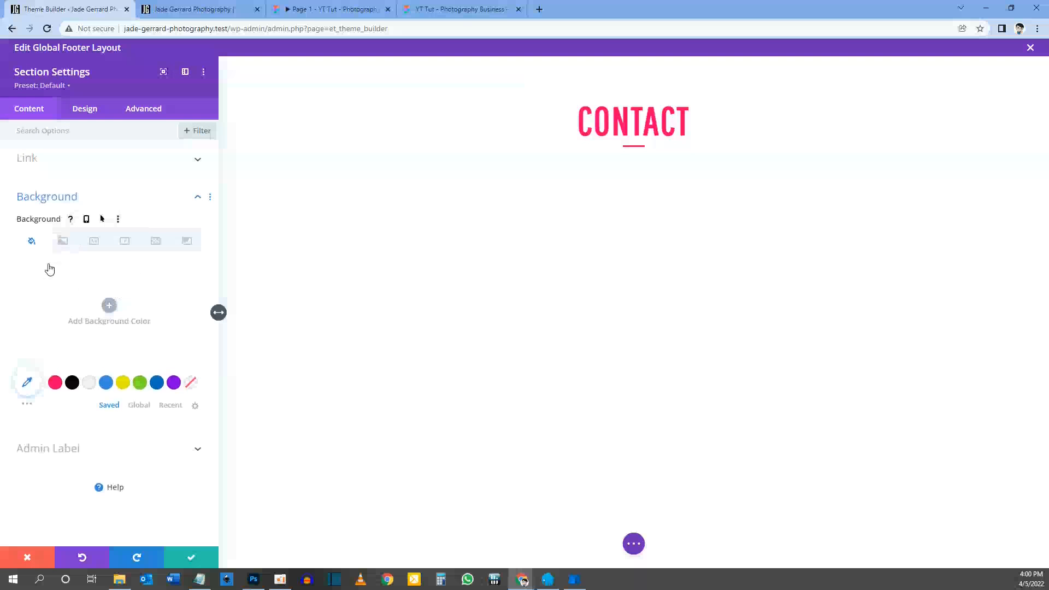
pyautogui.click(74, 383)
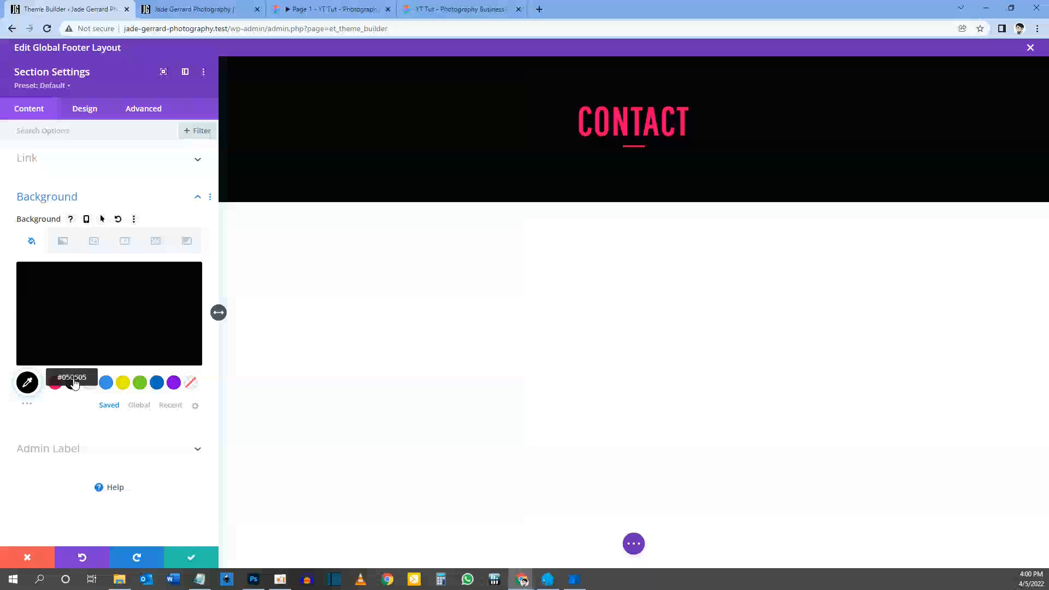
pyautogui.moveTo(64, 309)
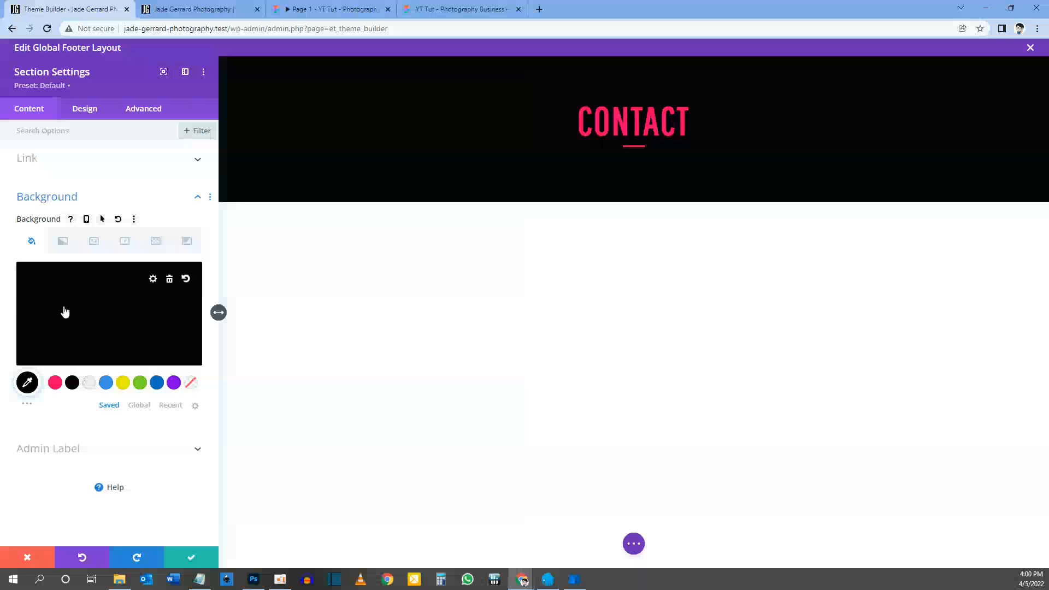
pyautogui.click(185, 279)
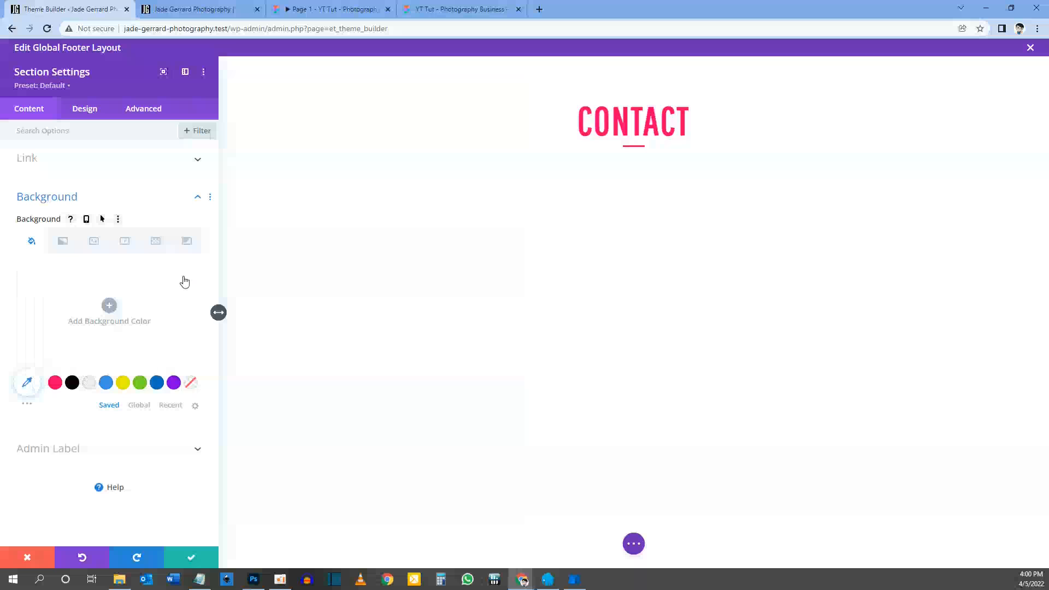
# Try a linear background gradient from pink #ff006e to blue #3c91e6 on the footer section, and remove it
pyautogui.click(64, 243)
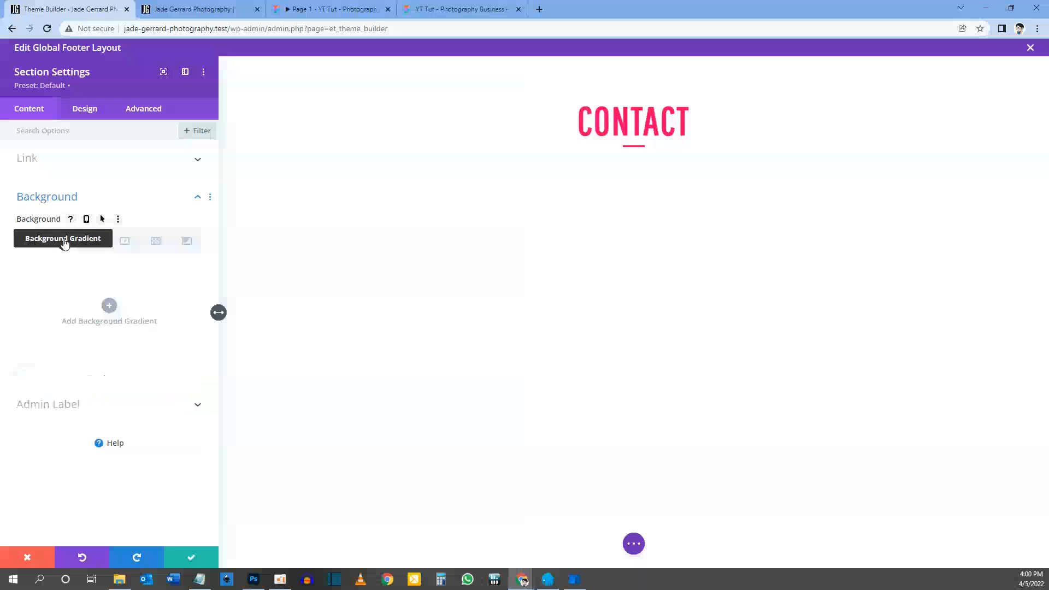
pyautogui.click(109, 305)
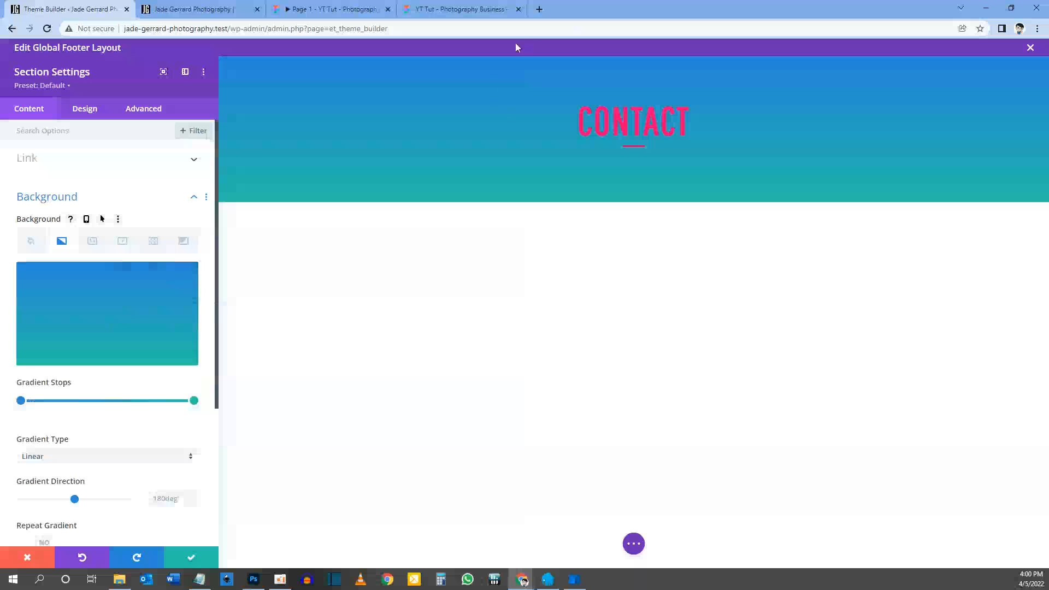
pyautogui.click(21, 401)
pyautogui.click(55, 382)
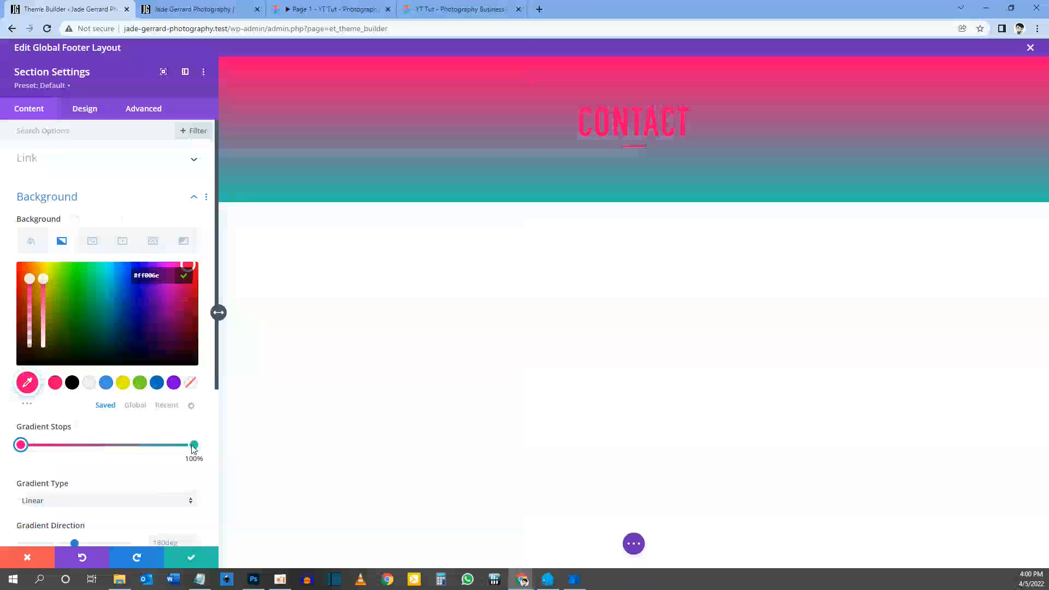
pyautogui.click(194, 444)
pyautogui.click(106, 382)
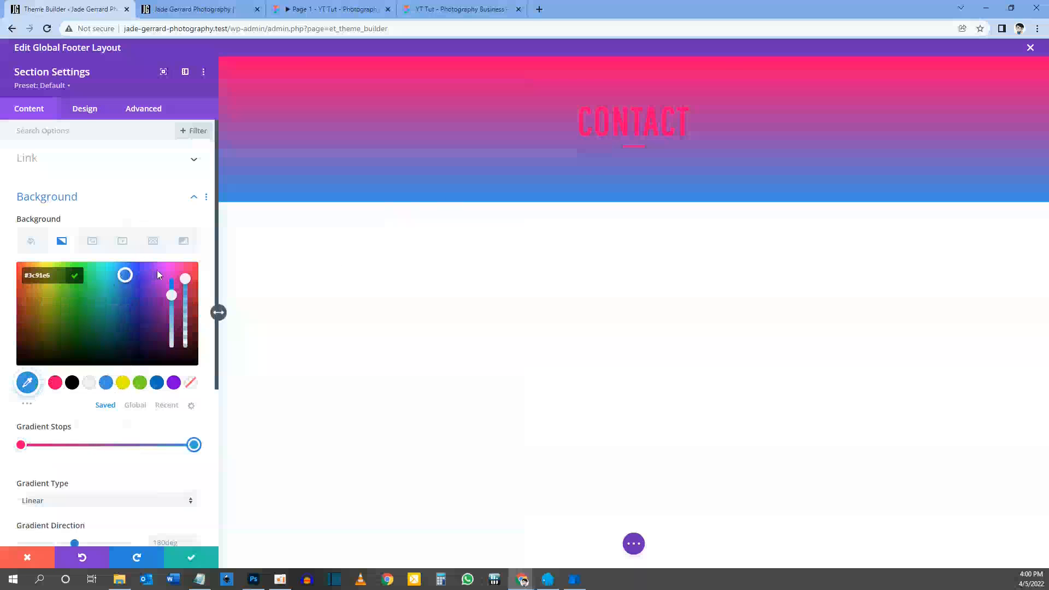
pyautogui.click(64, 242)
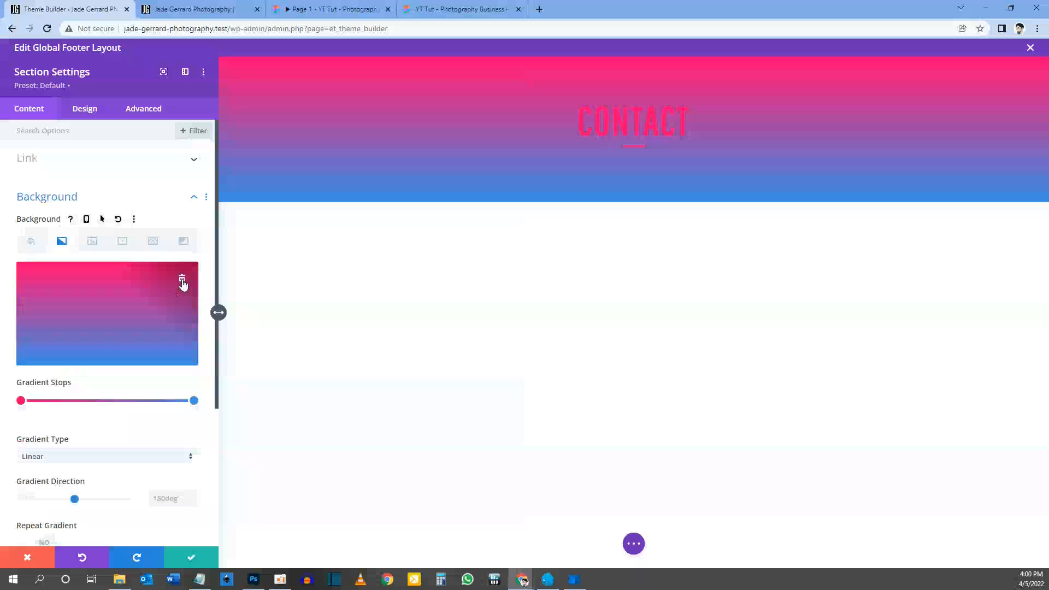
pyautogui.click(183, 284)
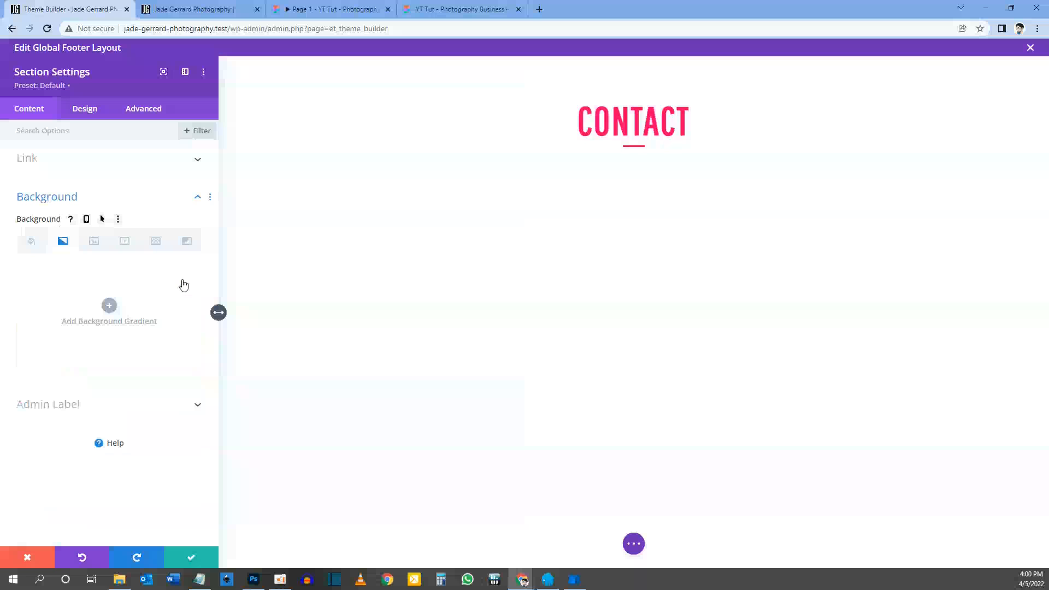
# Upload the footer overlay images, set footer-image-overlay-desktop.jpg as the section's background image, and save the section settings
pyautogui.click(96, 243)
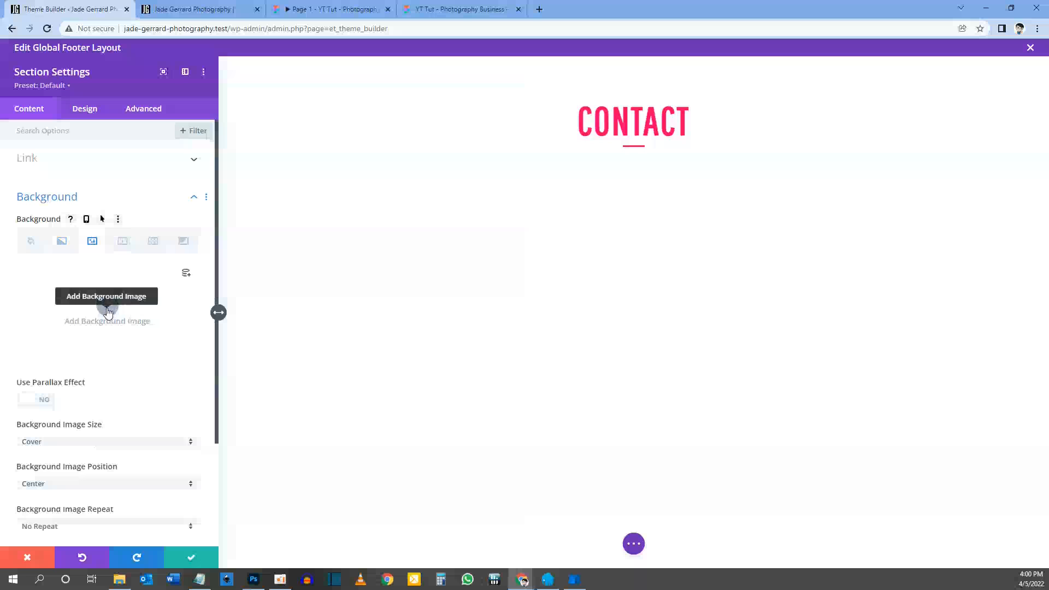
pyautogui.click(107, 309)
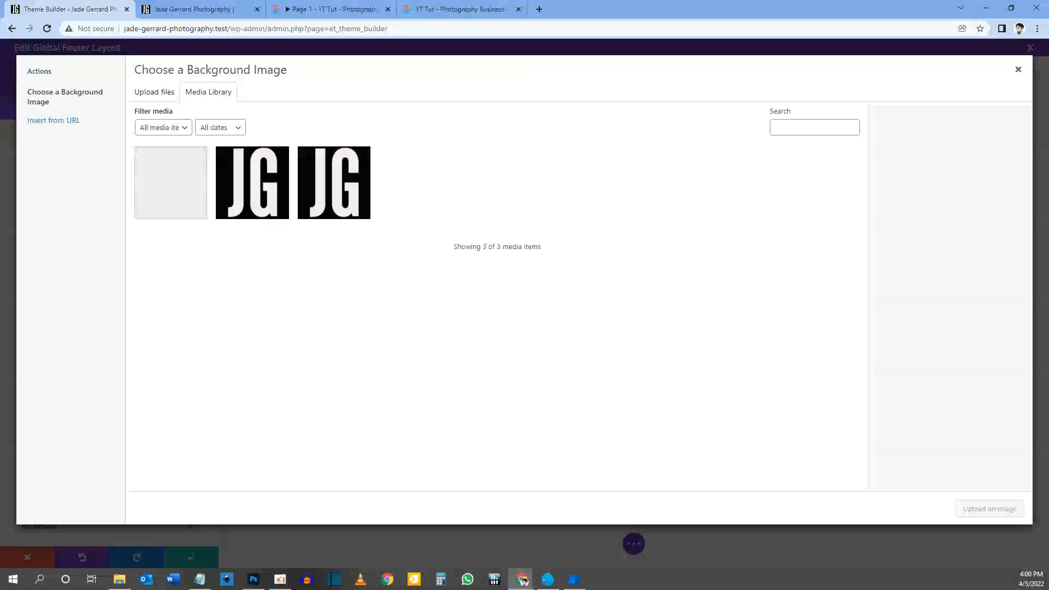
pyautogui.click(119, 578)
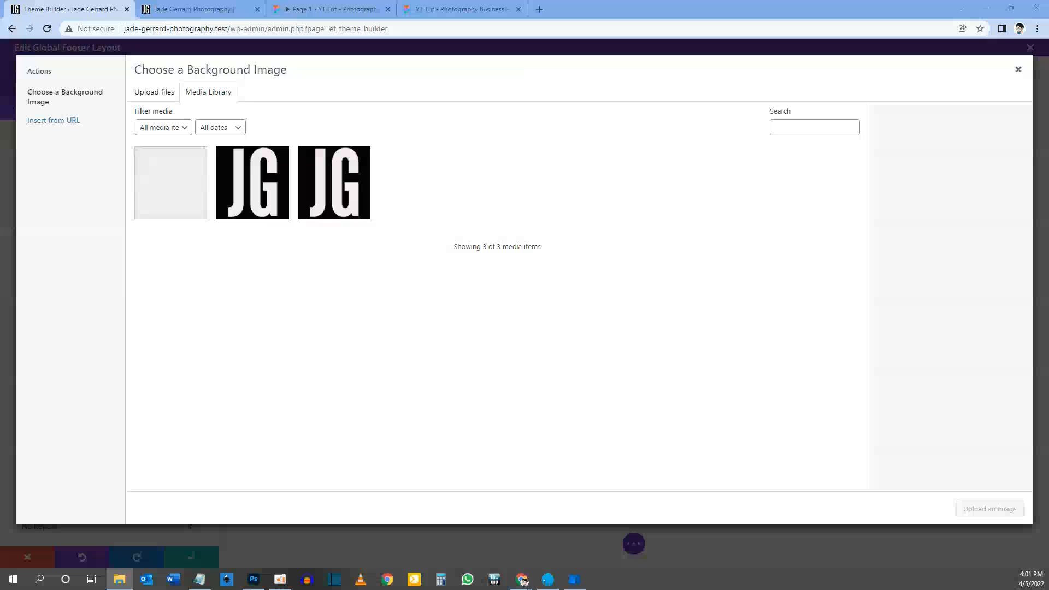
pyautogui.moveTo(523, 580); pyautogui.dragTo(501, 231)
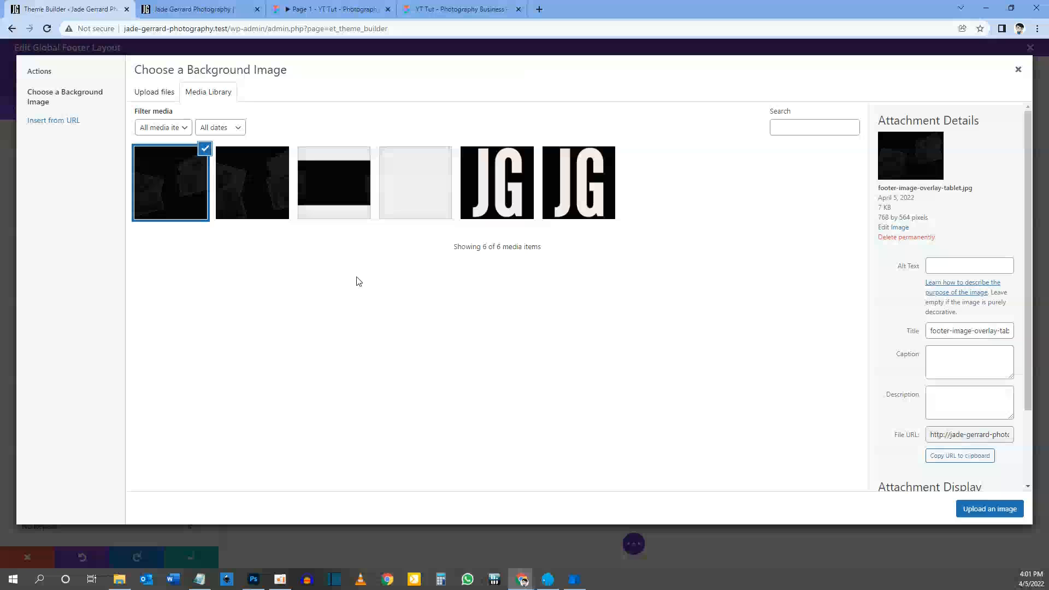
pyautogui.click(339, 197)
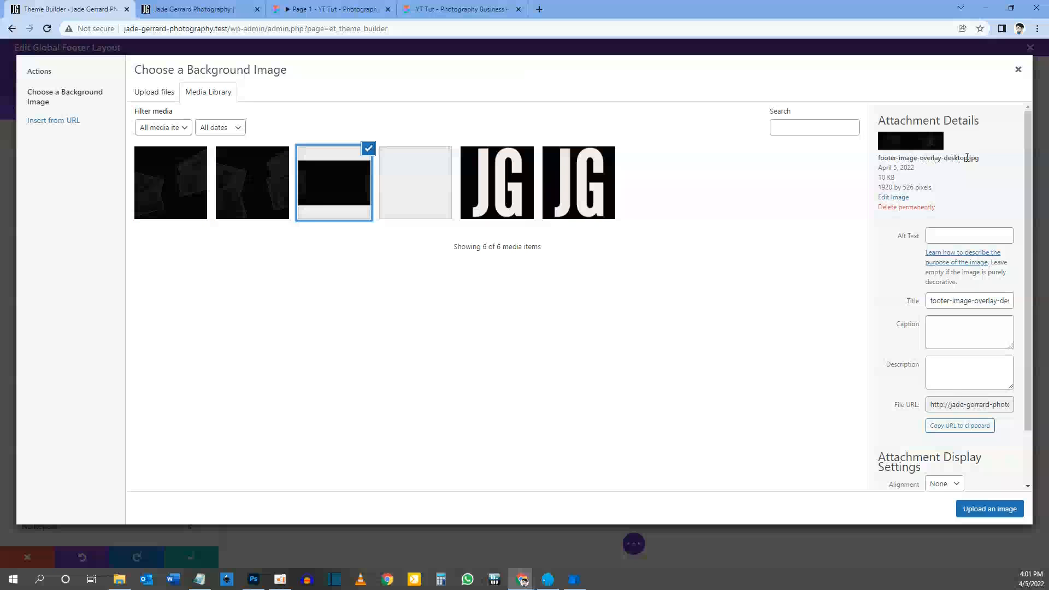
pyautogui.click(981, 509)
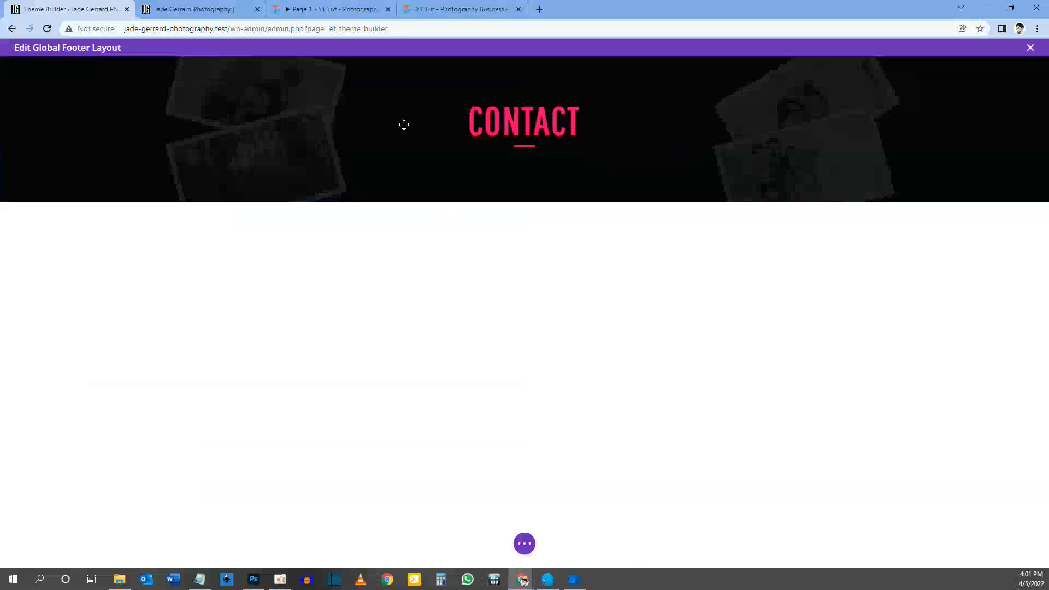
# Check the footer's columns in the Figma prototype and insert a three-column row below the Contact heading row in the Theme Builder
pyautogui.click(308, 11)
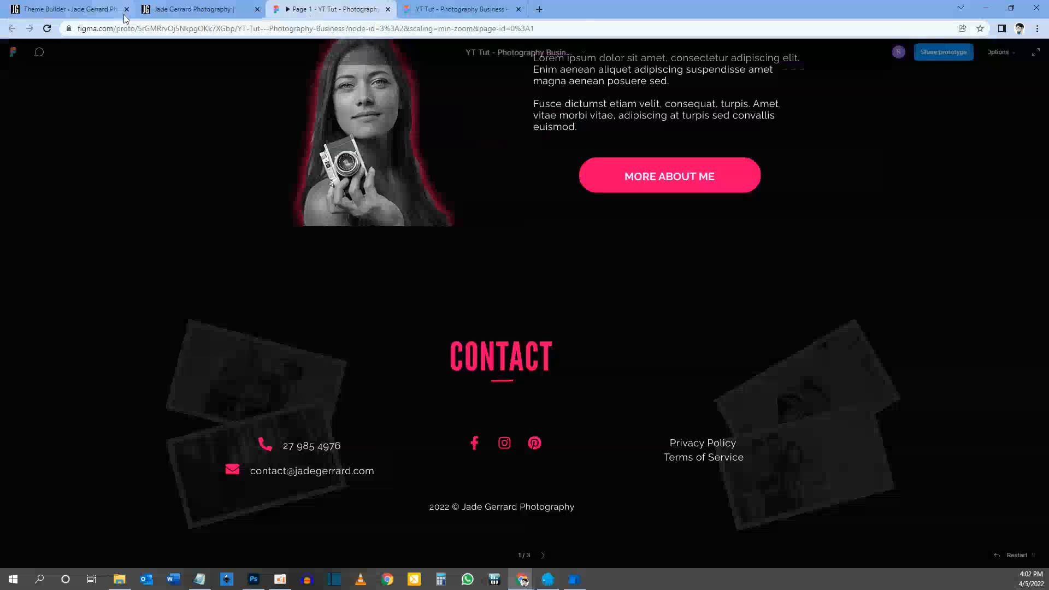
pyautogui.click(65, 9)
pyautogui.moveTo(506, 117)
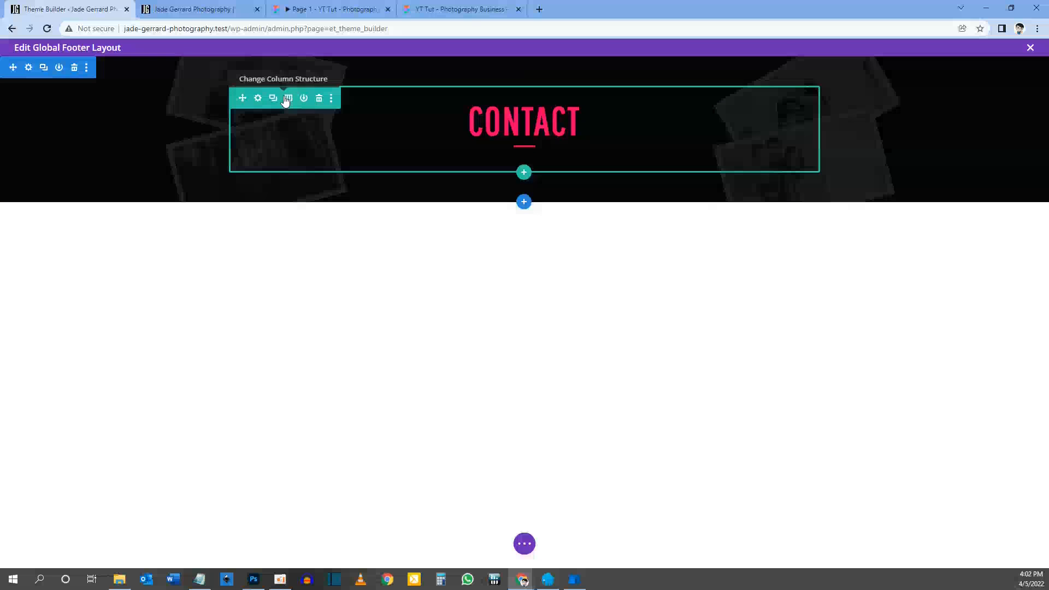
pyautogui.click(523, 174)
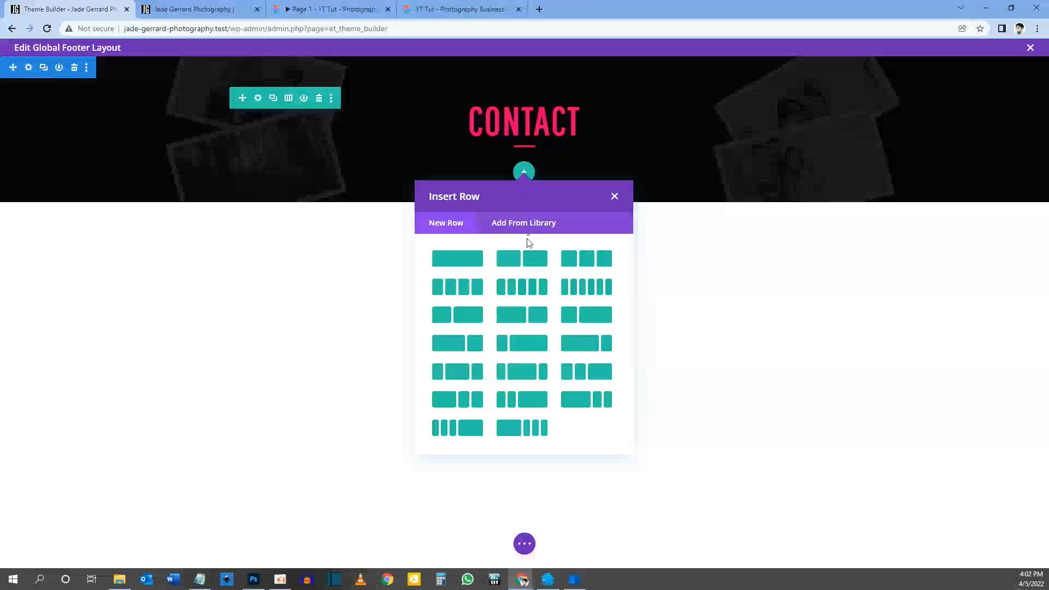
pyautogui.click(576, 265)
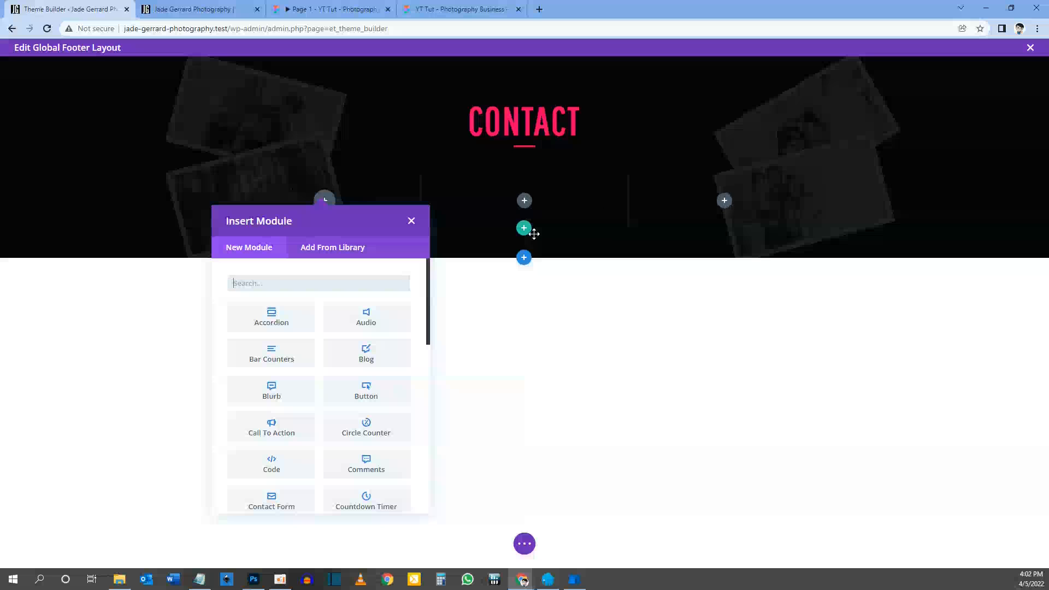
# Check the contact details in the Figma prototype and add a Blurb module to the new row's first column
pyautogui.click(305, 9)
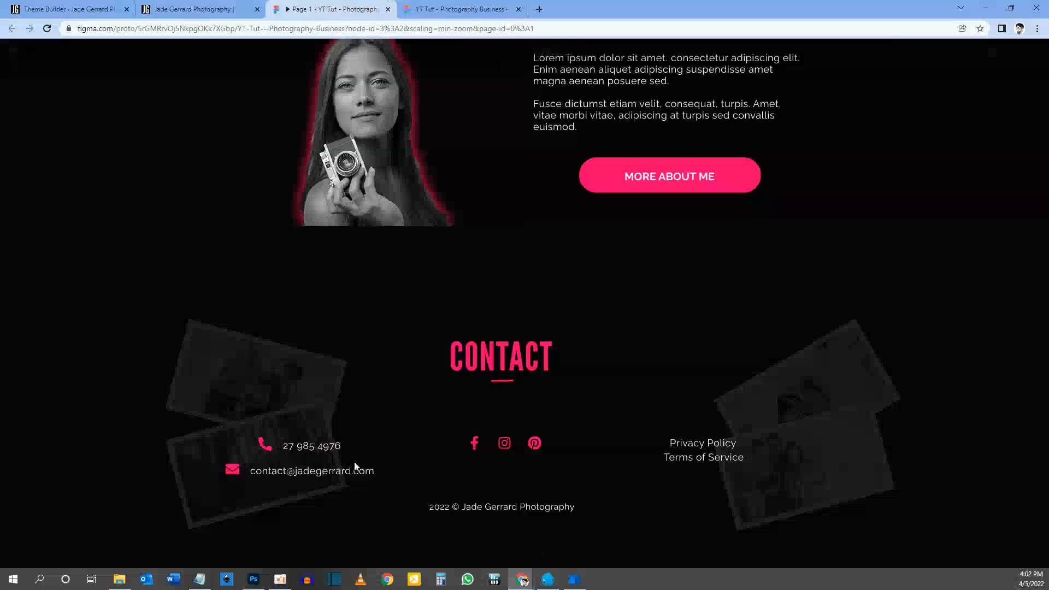
pyautogui.click(68, 9)
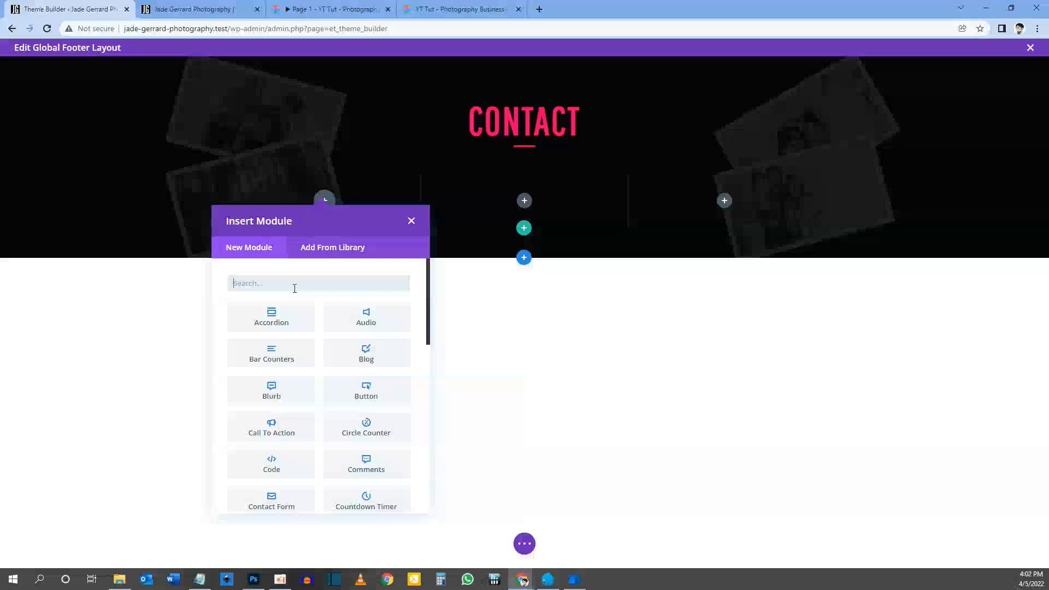
pyautogui.write('blurb')
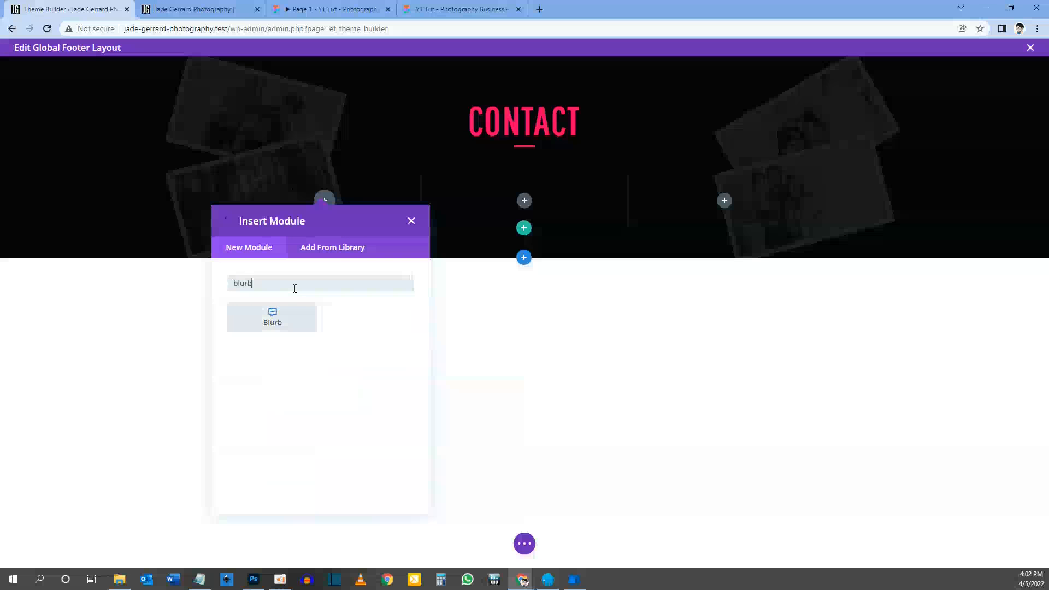
pyautogui.click(273, 316)
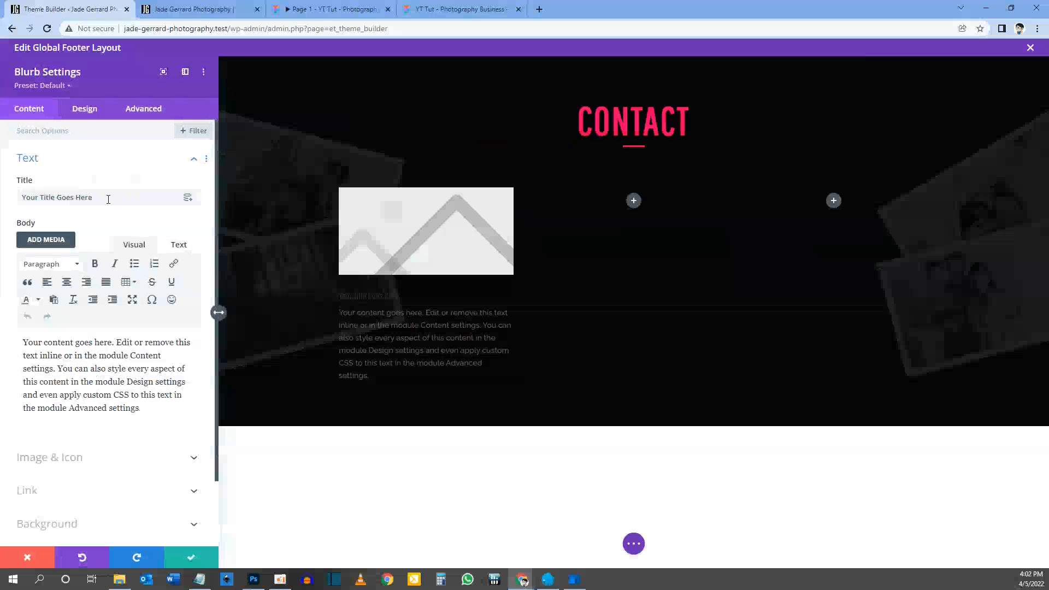
# Switch to the Figma design file, locate the desktop frame's footer section, and copy the phone number text beside the phone icon
pyautogui.click(459, 8)
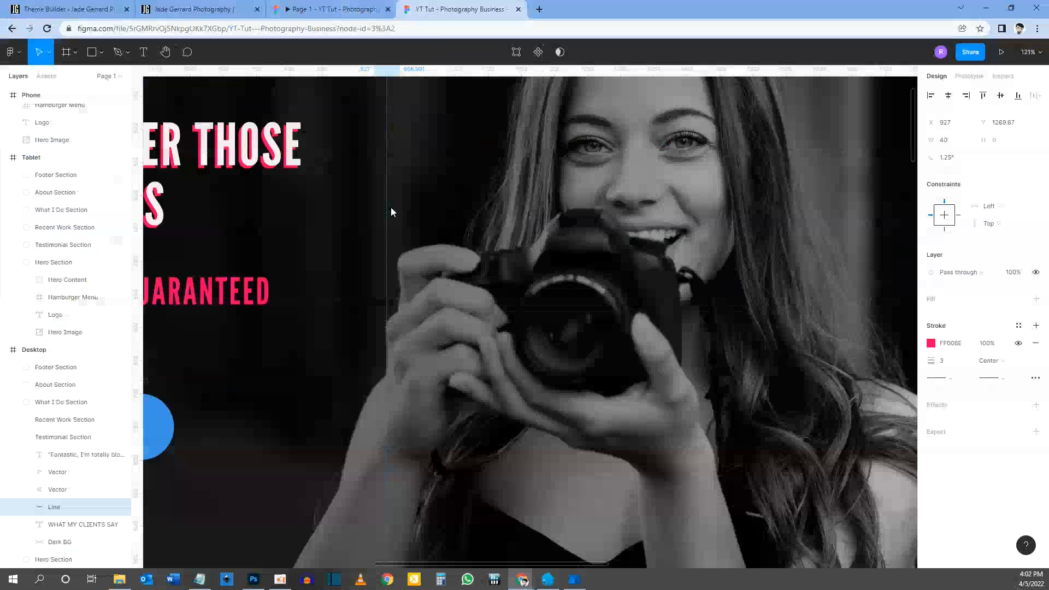
pyautogui.moveTo(323, 401); pyautogui.dragTo(398, 292)
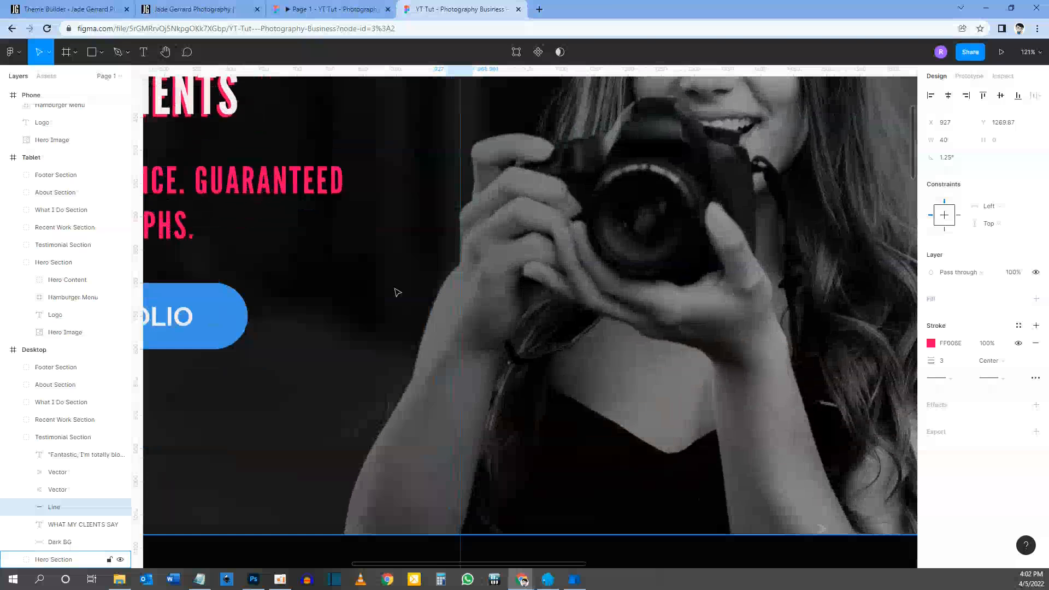
pyautogui.scroll(-3, 300, 419)
pyautogui.hscroll(-3, 301, 419)
pyautogui.click(315, 7)
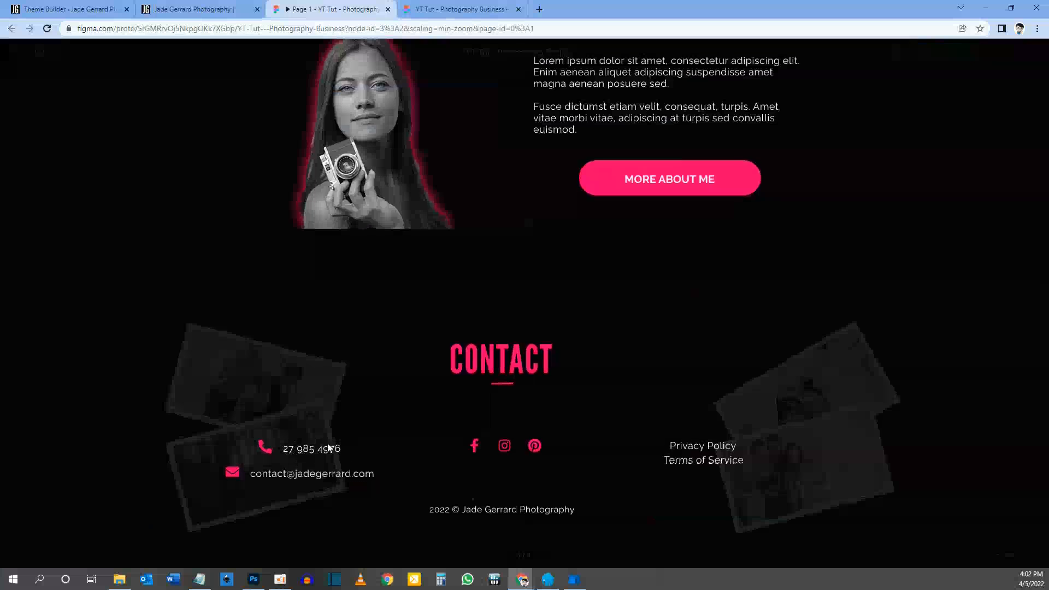
pyautogui.click(454, 10)
pyautogui.moveTo(353, 391); pyautogui.dragTo(440, 208)
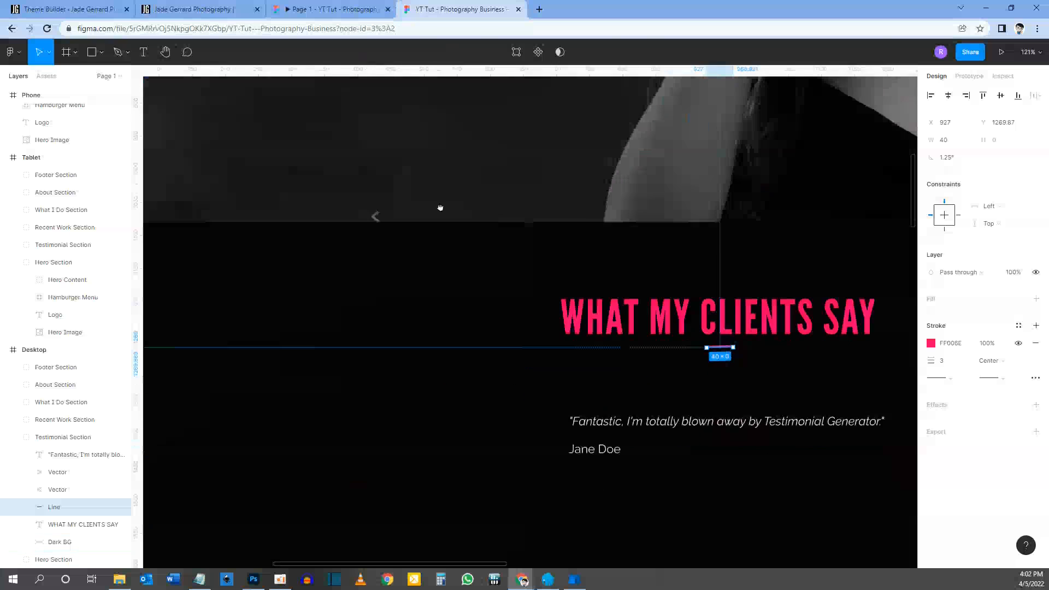
pyautogui.moveTo(404, 435); pyautogui.dragTo(430, 168)
pyautogui.moveTo(469, 474); pyautogui.dragTo(463, 222)
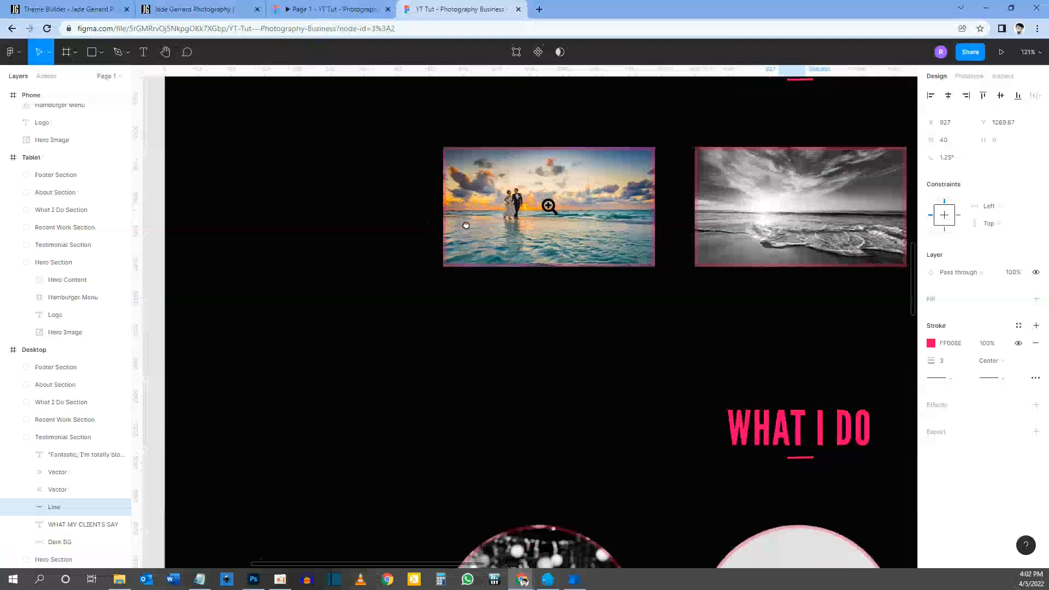
pyautogui.scroll(-10, 430, 387)
pyautogui.click(546, 454)
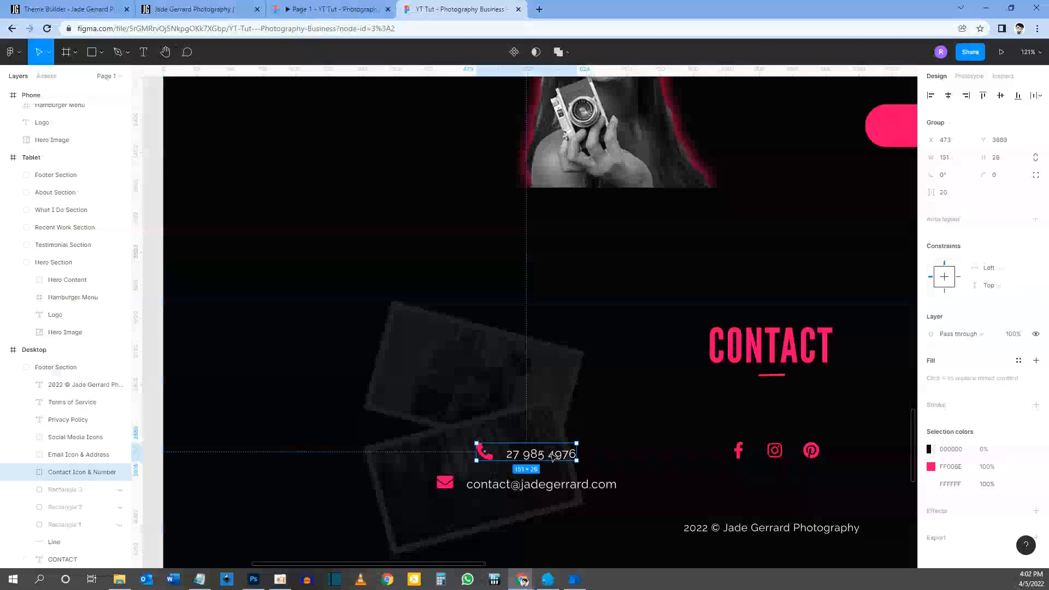
pyautogui.doubleClick(553, 455)
pyautogui.hotkey('ctrl', 'c')
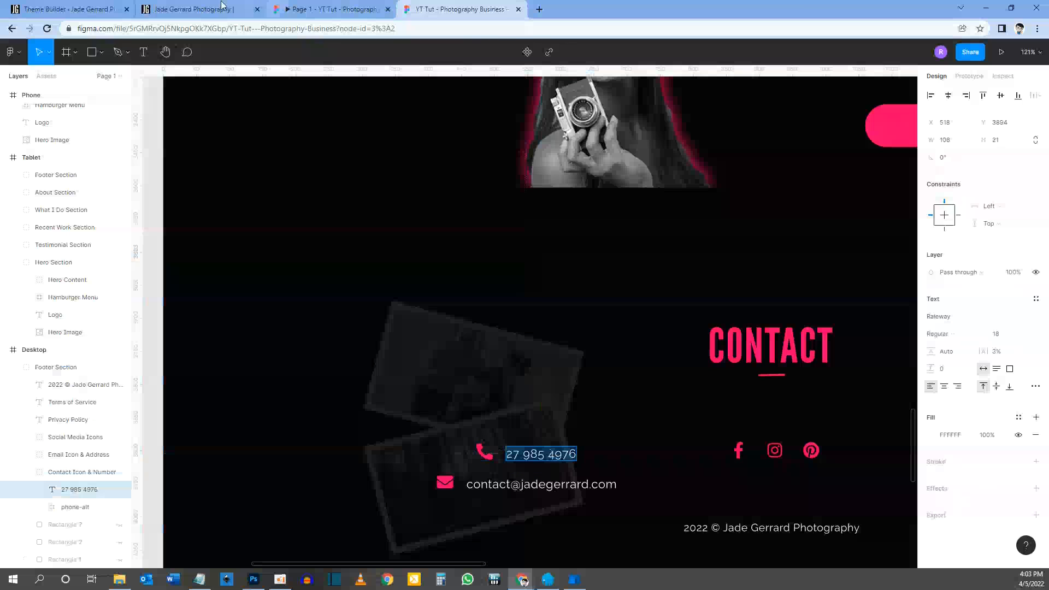
# Return to the Theme Builder and replace the blurb's placeholder title with the copied phone number
pyautogui.click(92, 9)
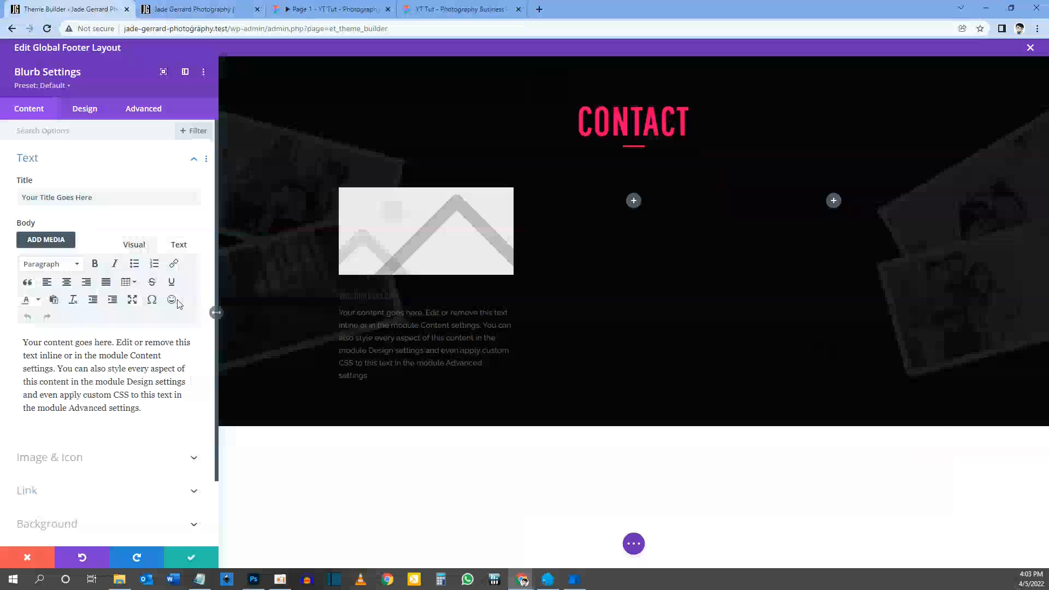
pyautogui.tripleClick(82, 198)
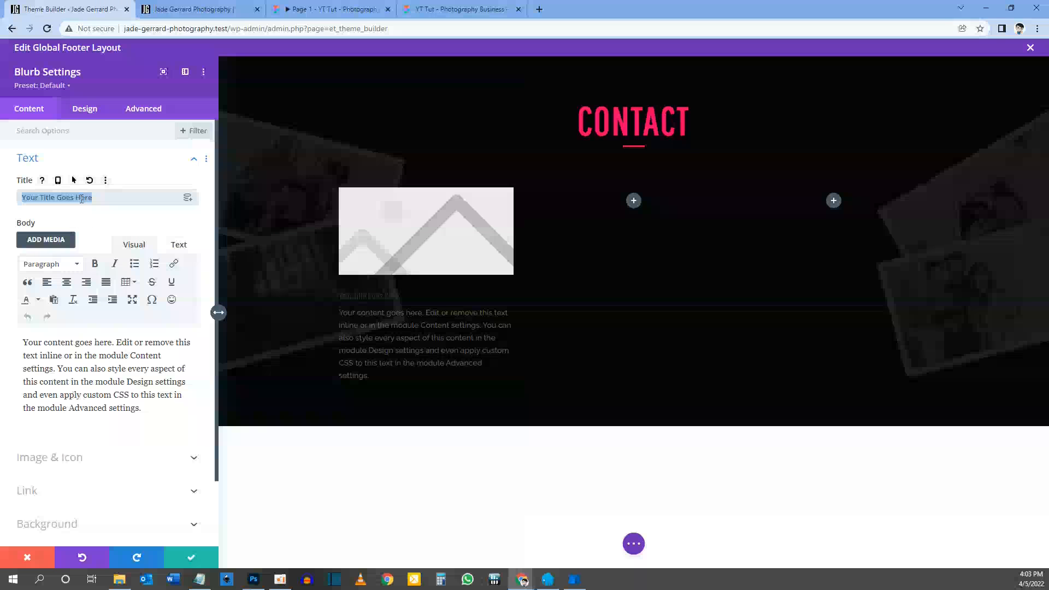
pyautogui.hotkey('ctrl', 'v')
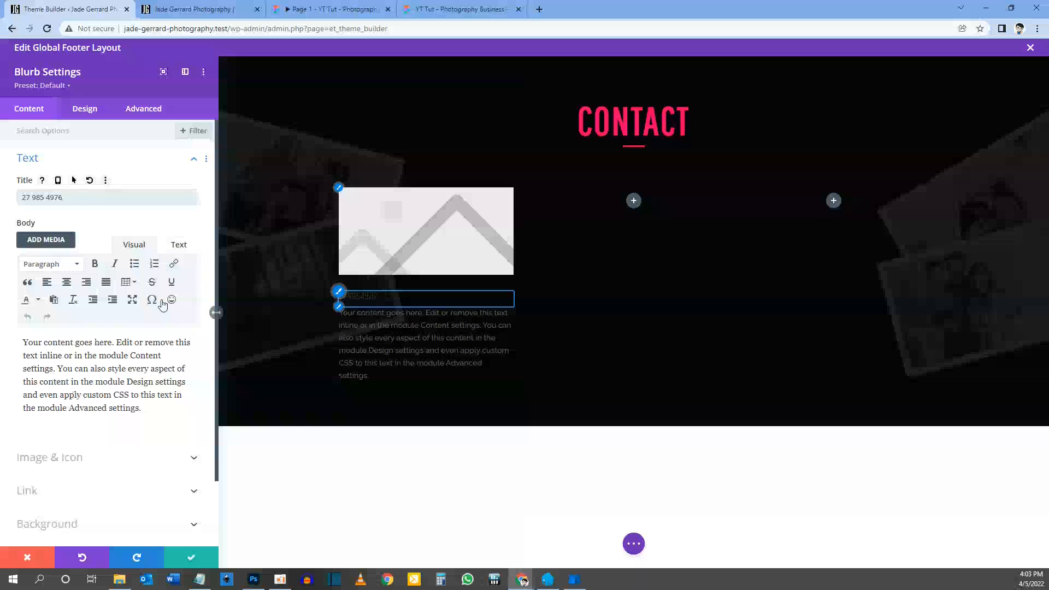
# Delete all the placeholder body text from the phone number blurb
pyautogui.click(84, 370)
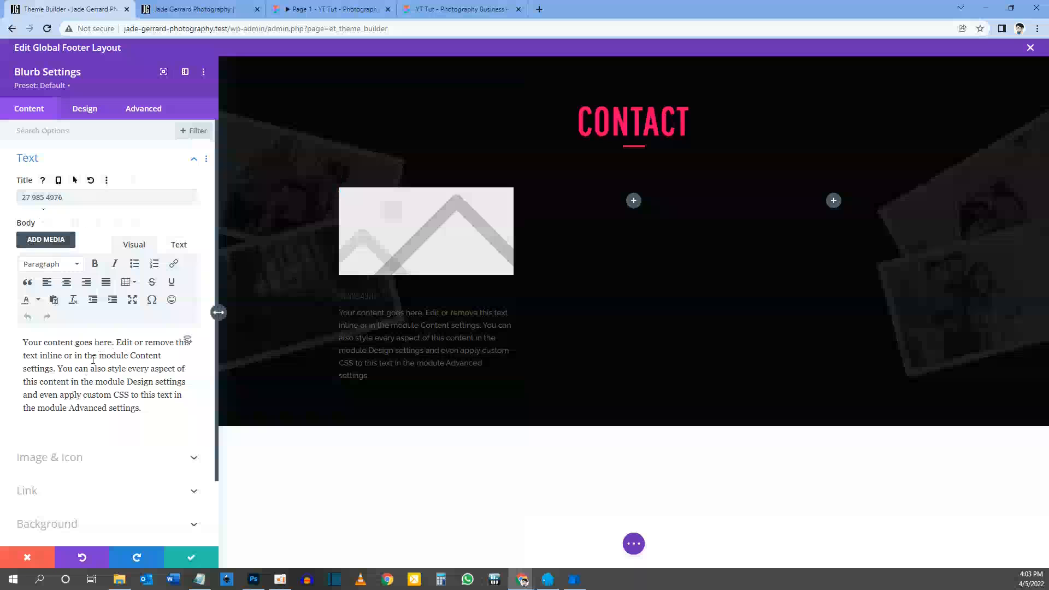
pyautogui.hotkey('ctrl', 'a')
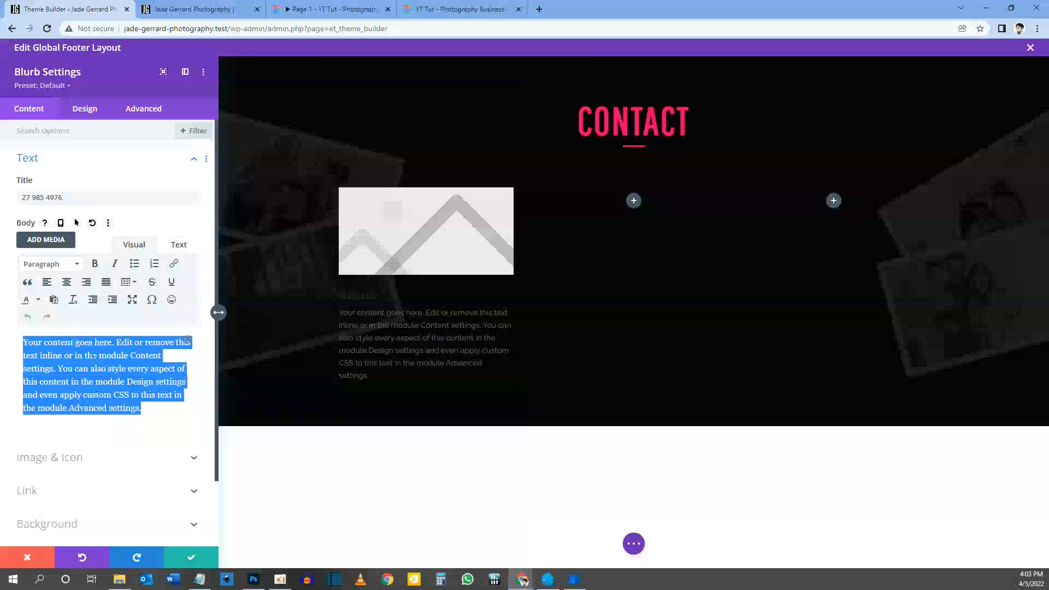
pyautogui.press('BackSpace')
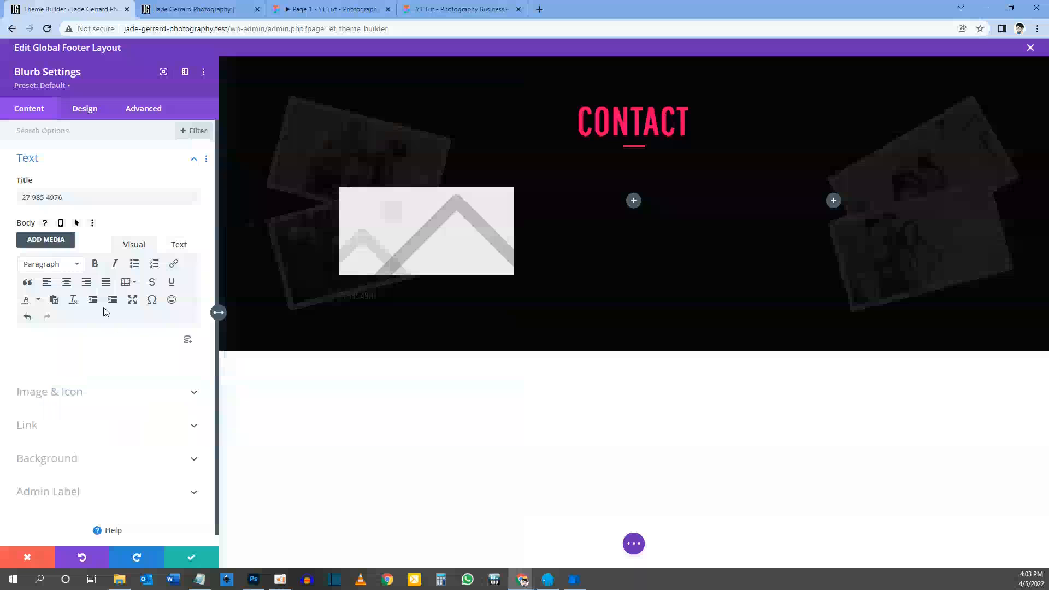
# Switch the blurb from image to icon, pick a solid handset icon from a "phone" search, and compare it with the Figma prototype
pyautogui.click(53, 397)
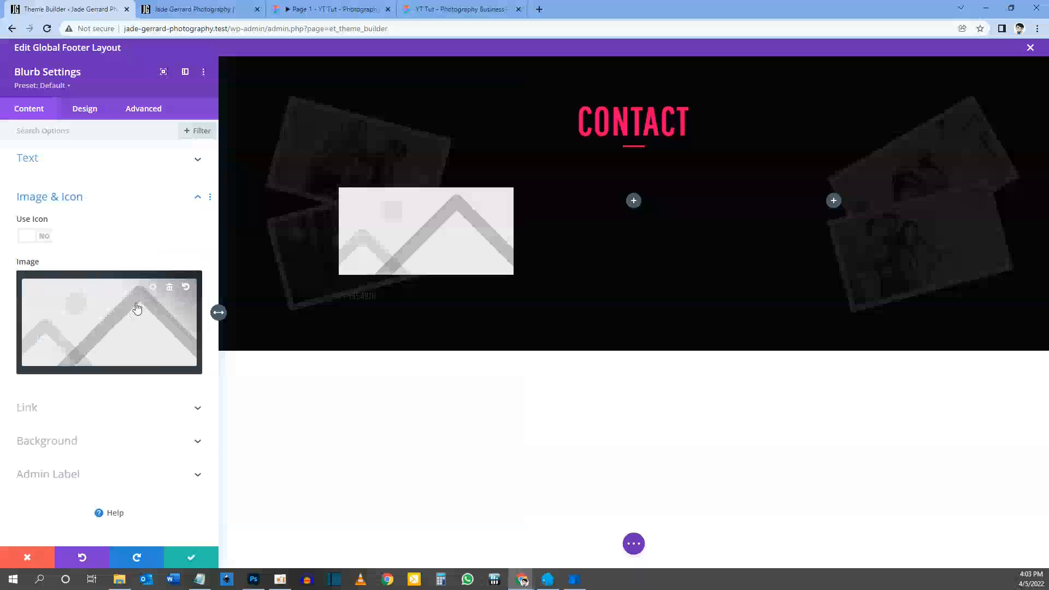
pyautogui.click(41, 238)
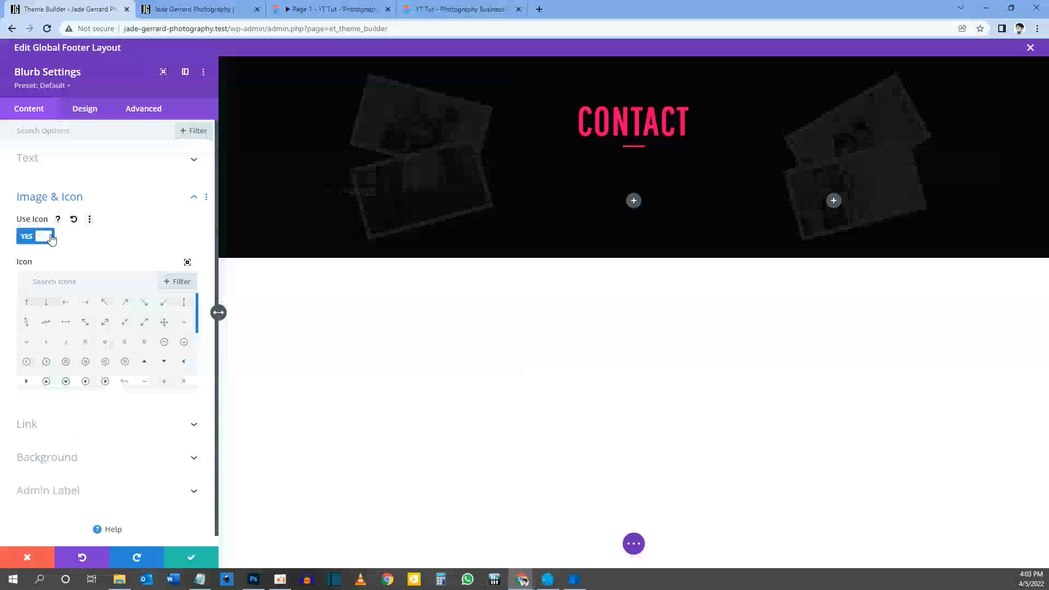
pyautogui.click(75, 281)
pyautogui.write('p')
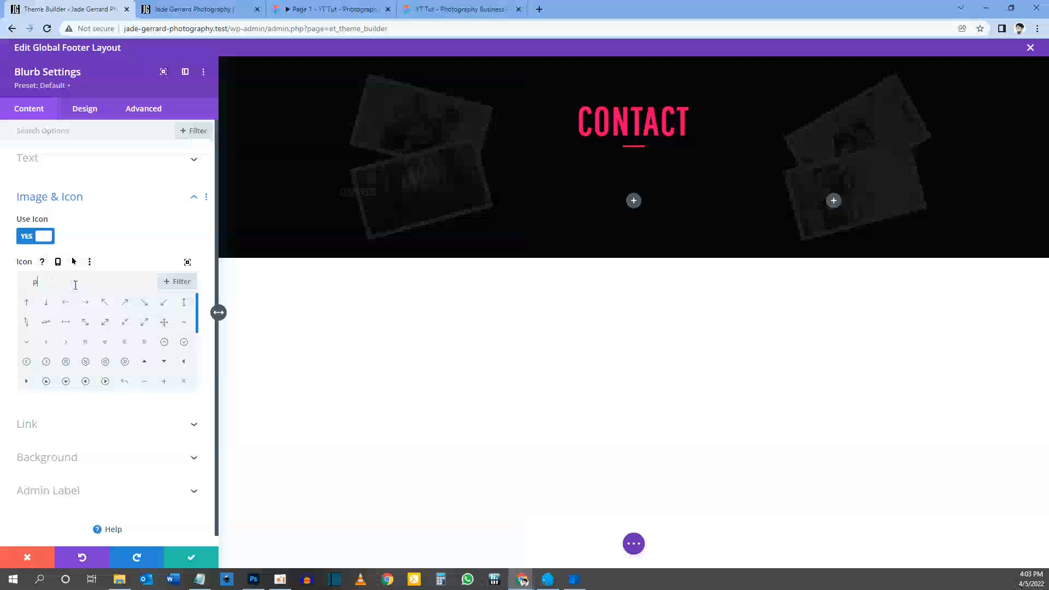
pyautogui.write('hone')
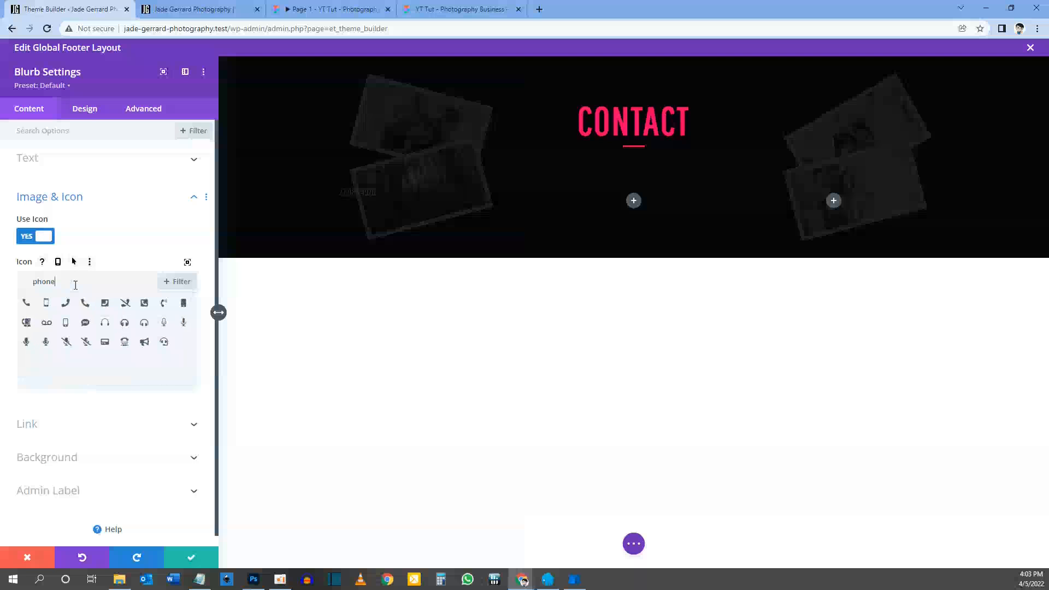
pyautogui.click(84, 303)
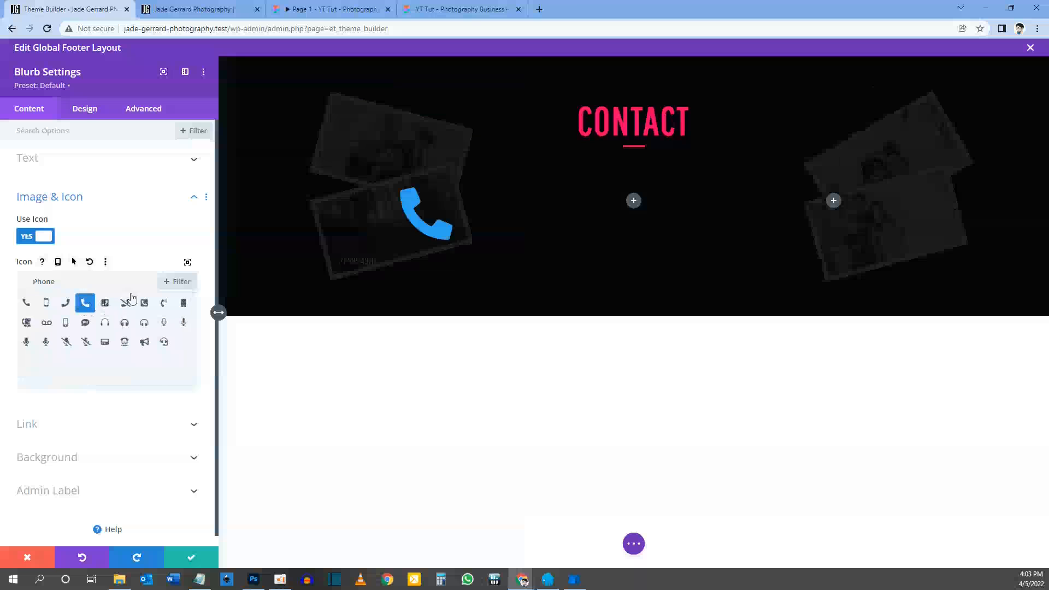
pyautogui.click(330, 10)
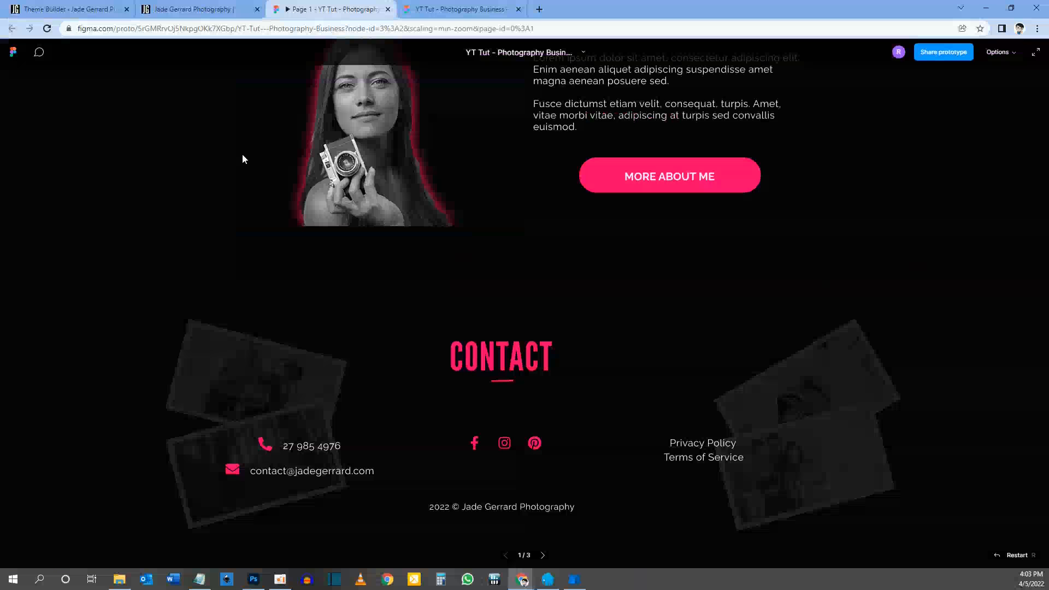
pyautogui.hotkey('ctrl', '1')
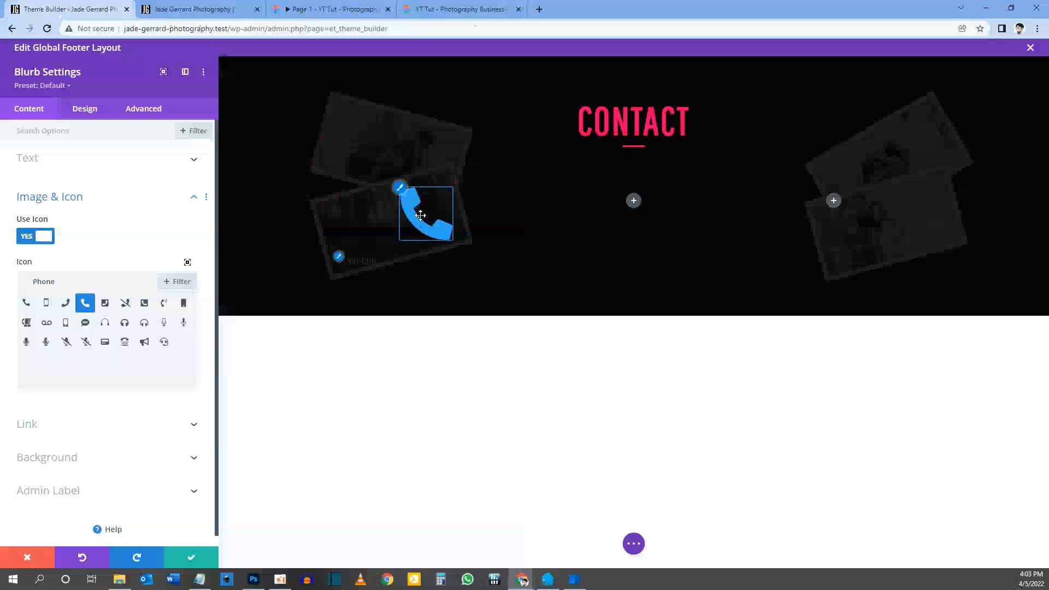
pyautogui.scroll(-1, 90, 409)
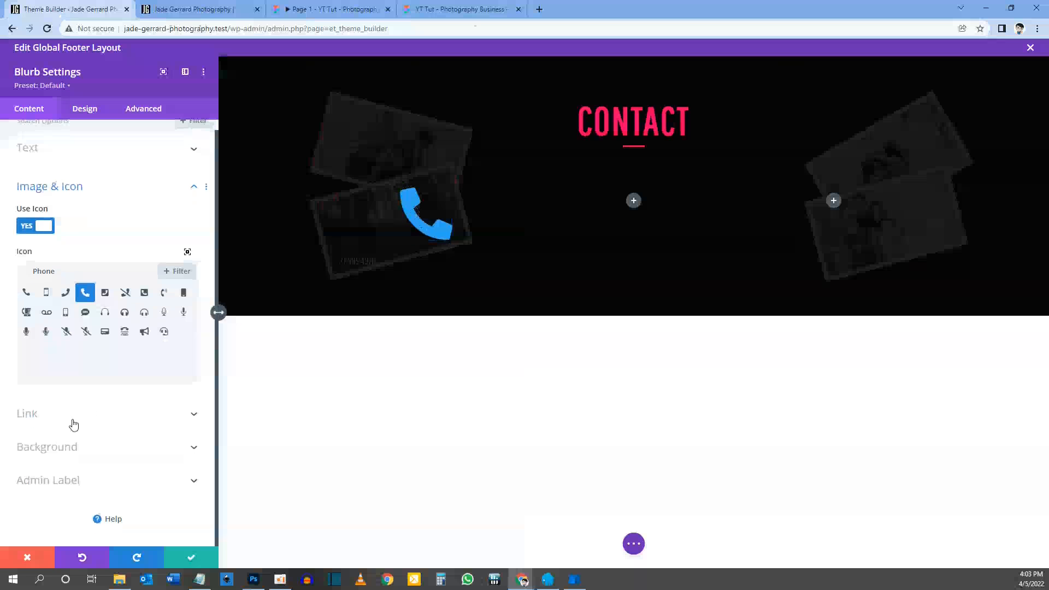
pyautogui.click(74, 420)
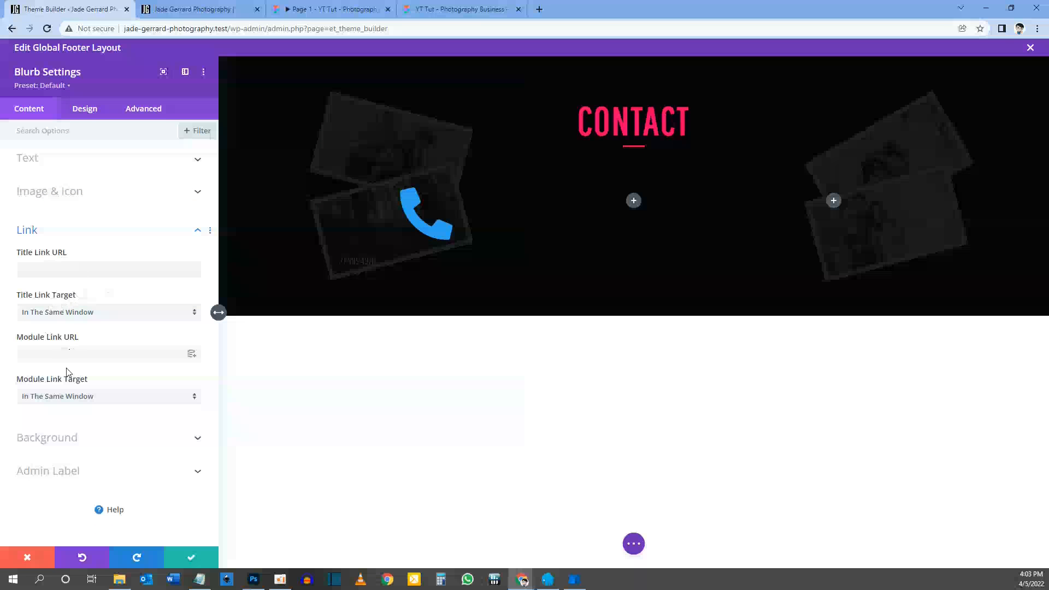
pyautogui.click(53, 435)
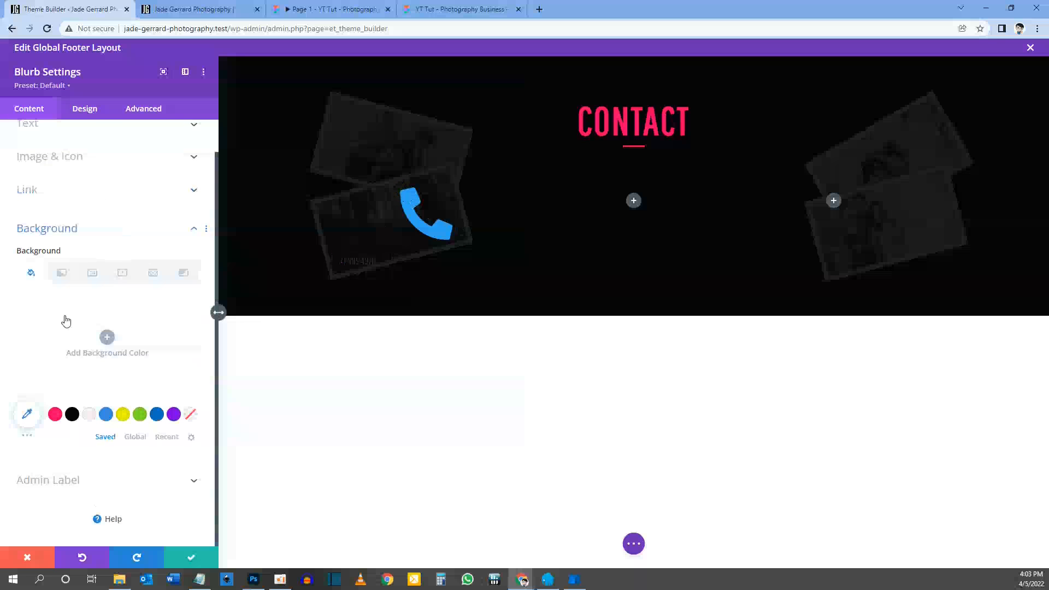
# Check the phone icon's color in the Figma prototype and set the blurb's icon color to the saved pink
pyautogui.click(86, 109)
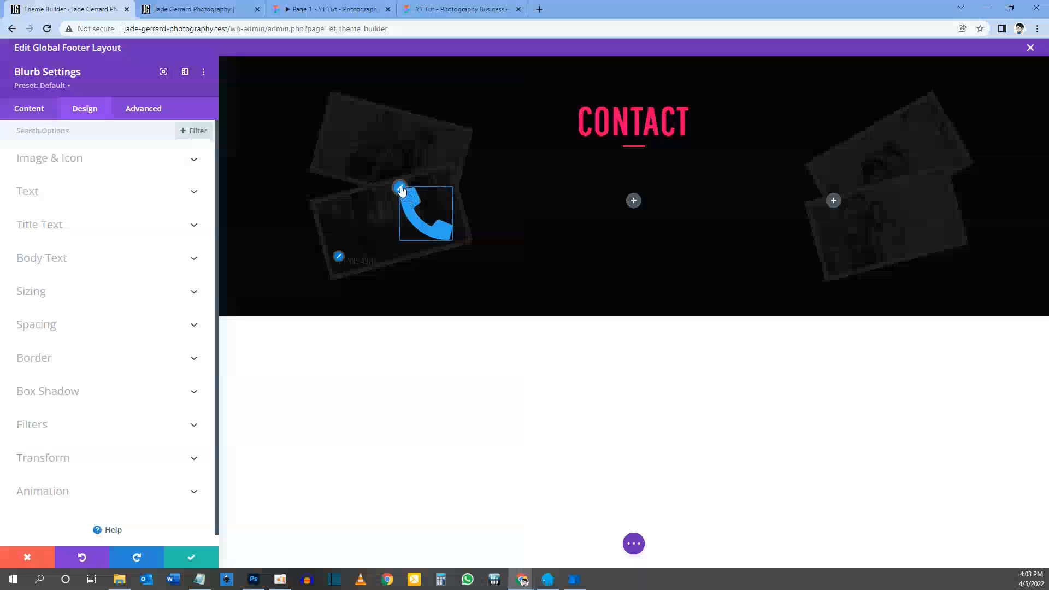
pyautogui.click(400, 190)
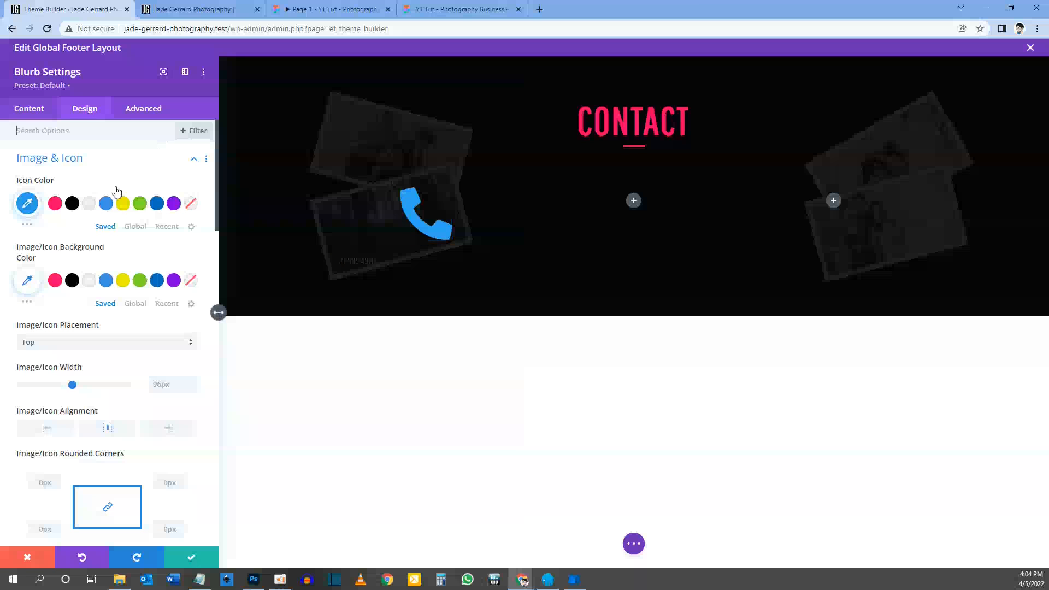
pyautogui.click(303, 9)
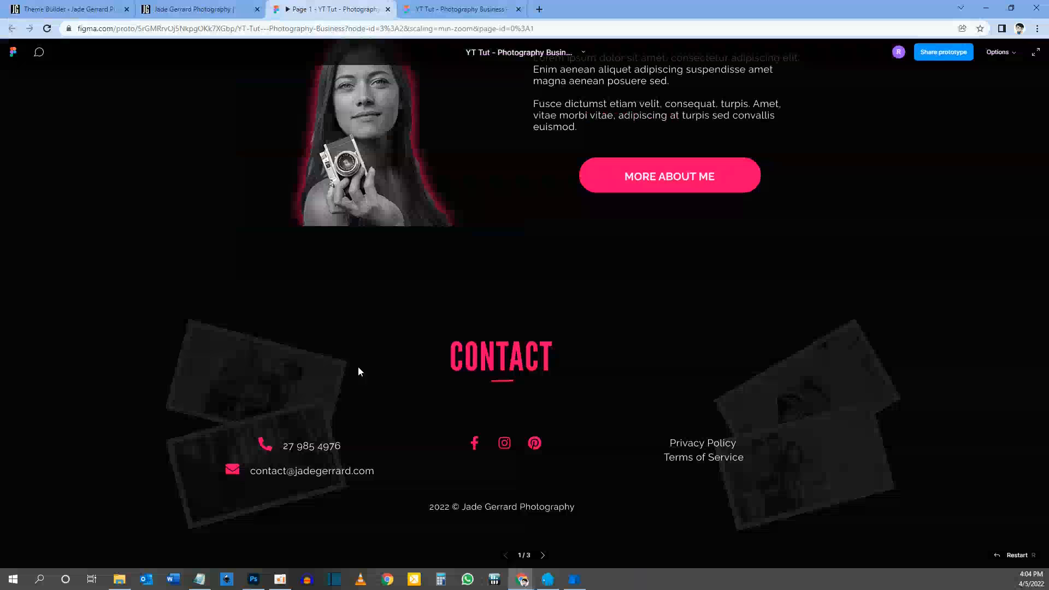
pyautogui.click(105, 4)
pyautogui.click(56, 203)
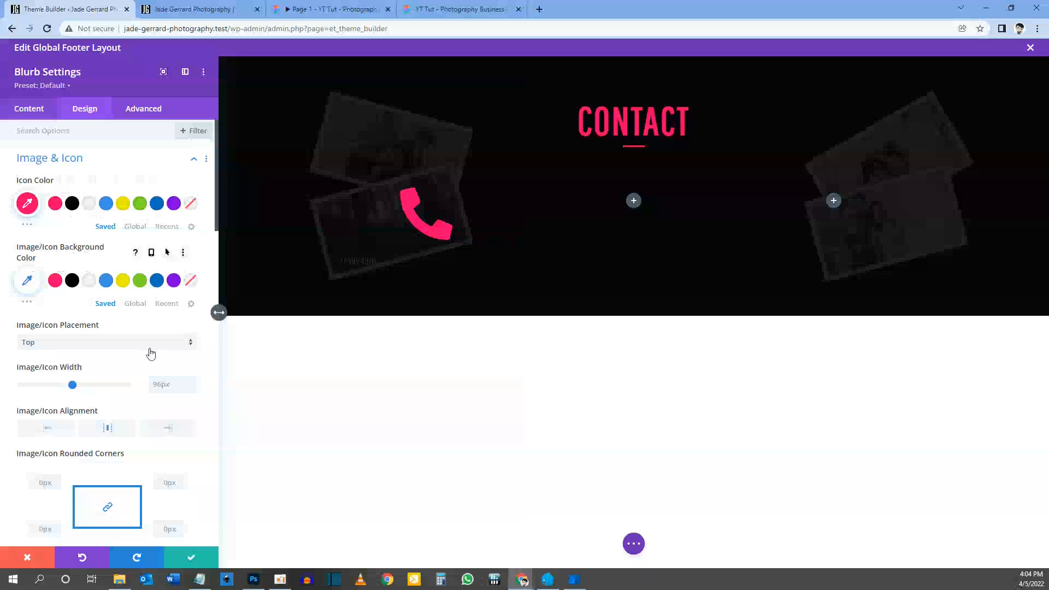
# Try a white background behind the phone icon, reset it, and set the icon placement to Left
pyautogui.click(91, 281)
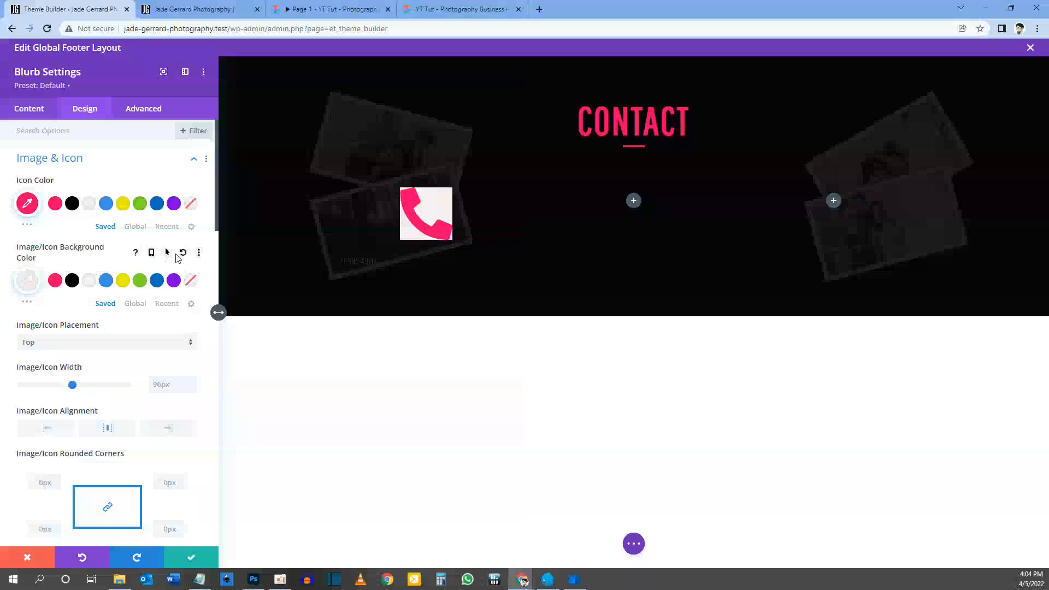
pyautogui.click(184, 254)
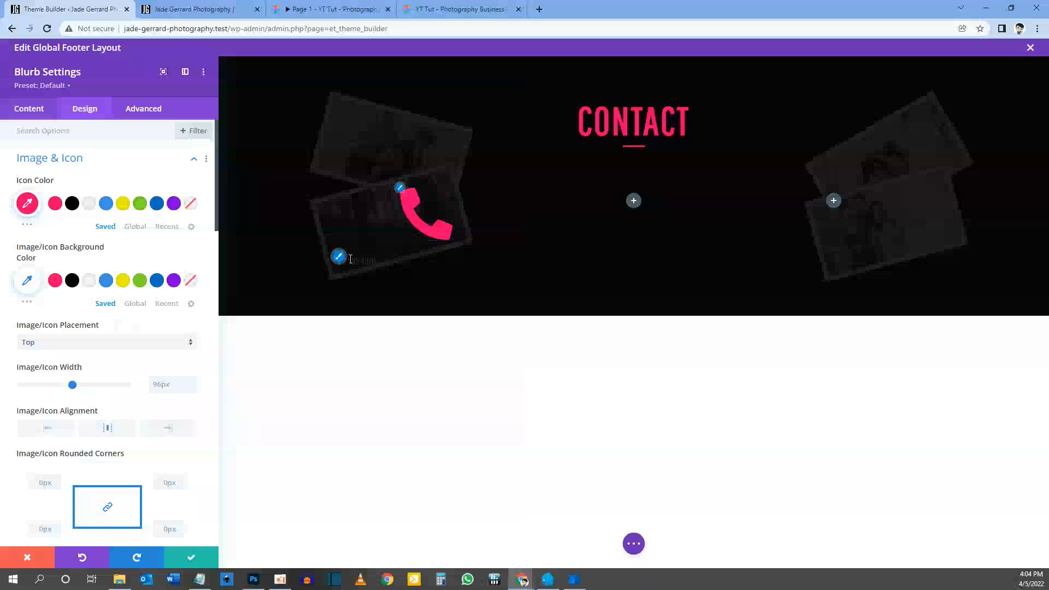
pyautogui.click(79, 342)
pyautogui.click(72, 374)
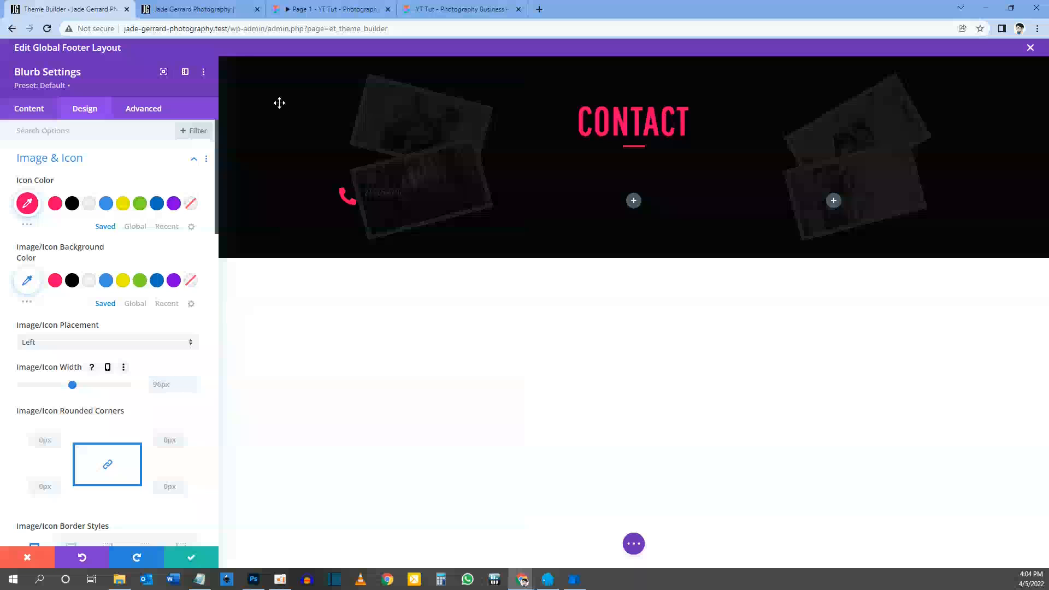
# Check the desktop footer's phone icon size in the Figma design file and set the blurb's icon width to 25px
pyautogui.click(331, 7)
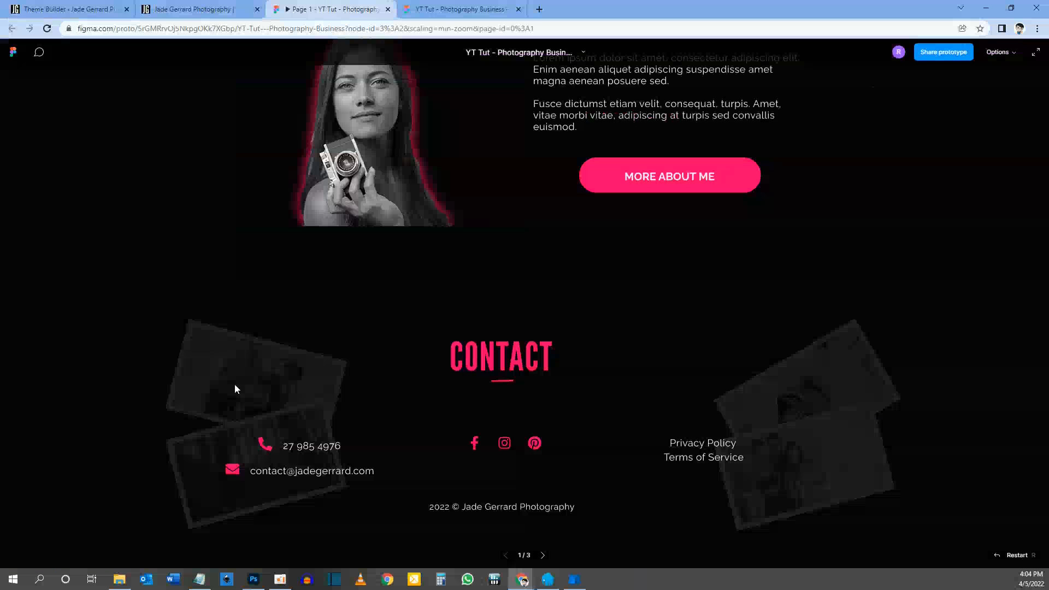
pyautogui.hotkey('ctrl', 'Tab')
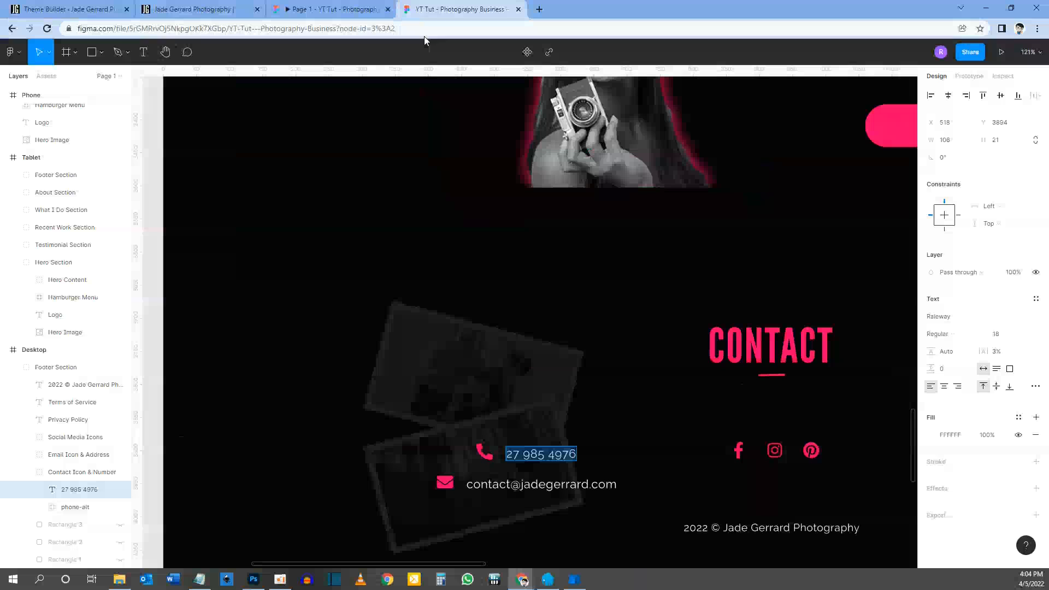
pyautogui.click(481, 451)
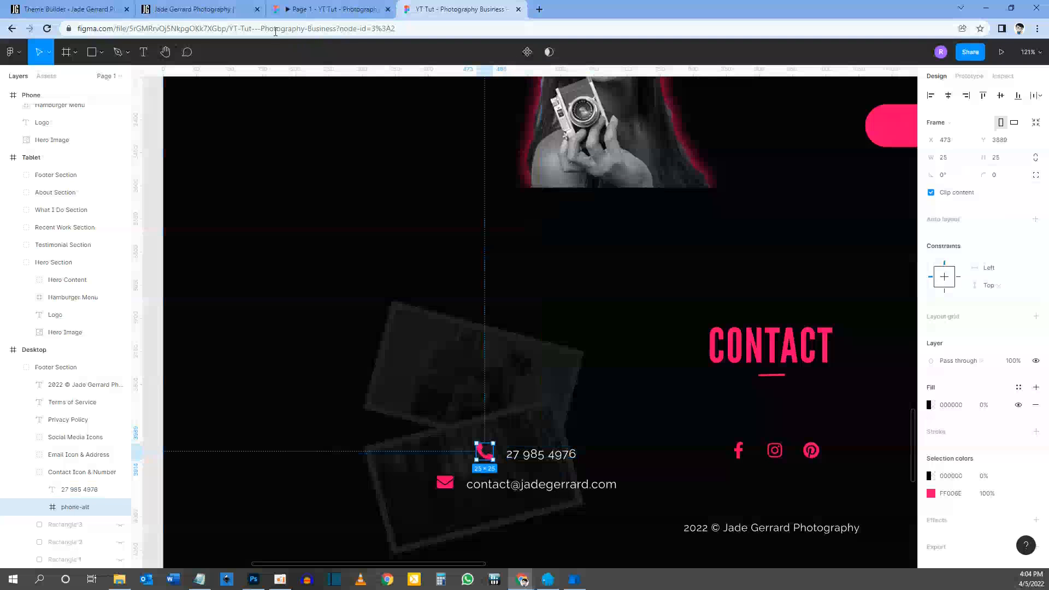
pyautogui.click(69, 9)
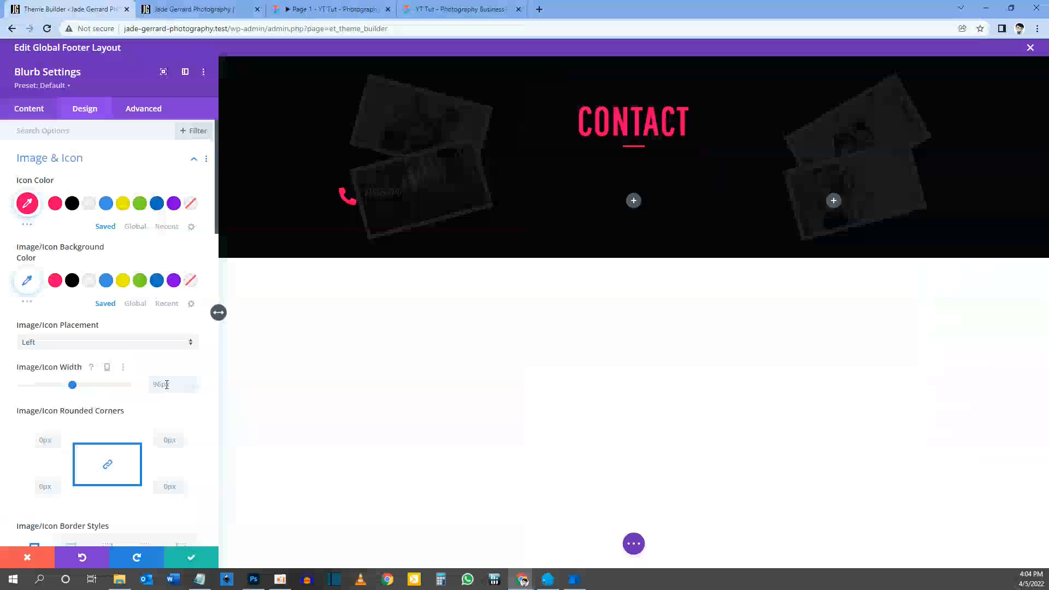
pyautogui.write('25')
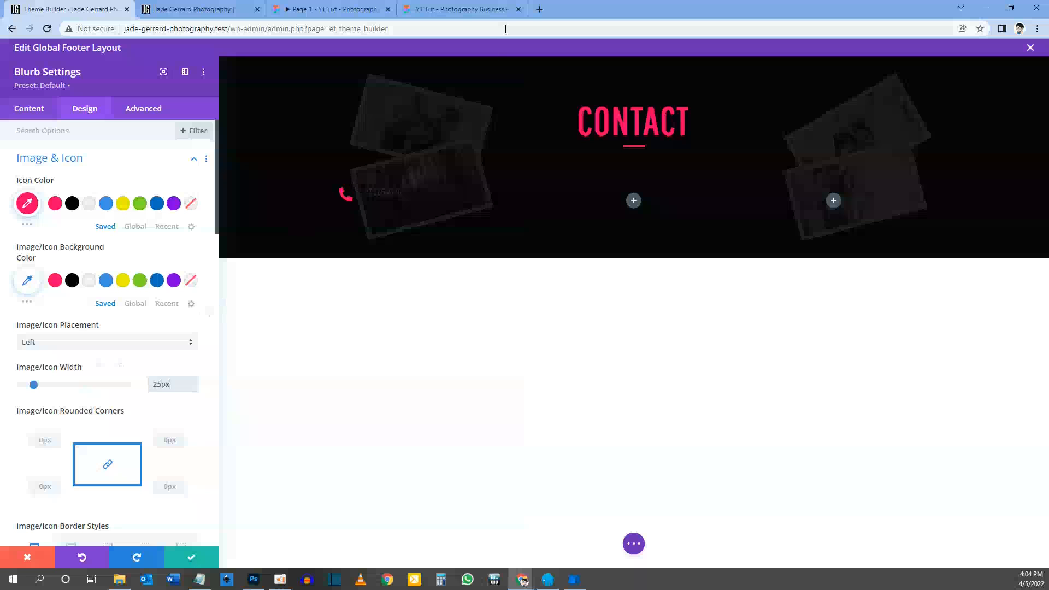
# Inspect the phone icon's dimensions in the tablet and phone footers of the Figma design file and return to the Theme Builder
pyautogui.click(461, 9)
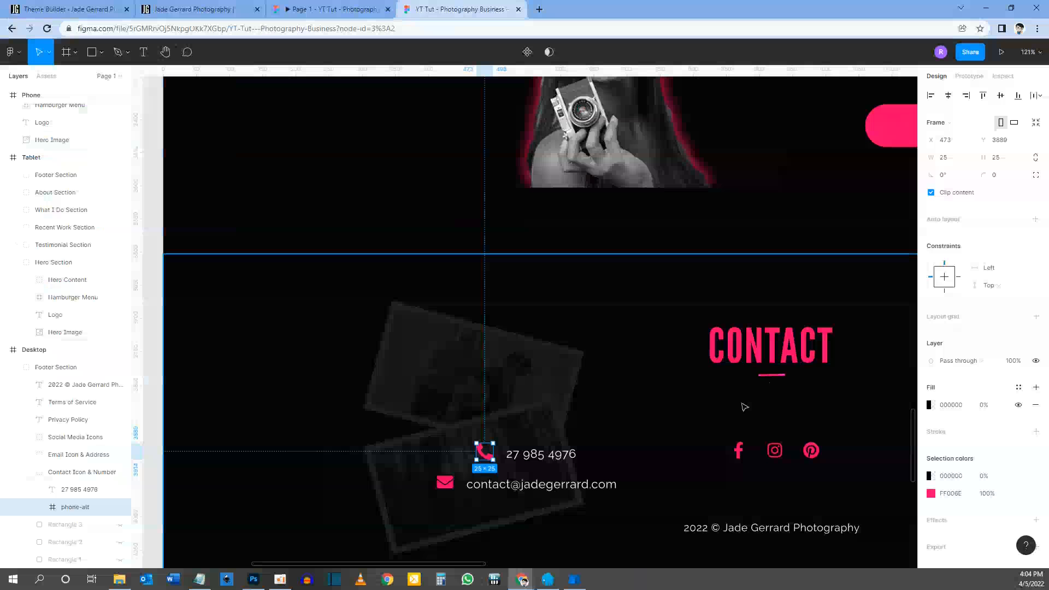
pyautogui.scroll(-5, 744, 407)
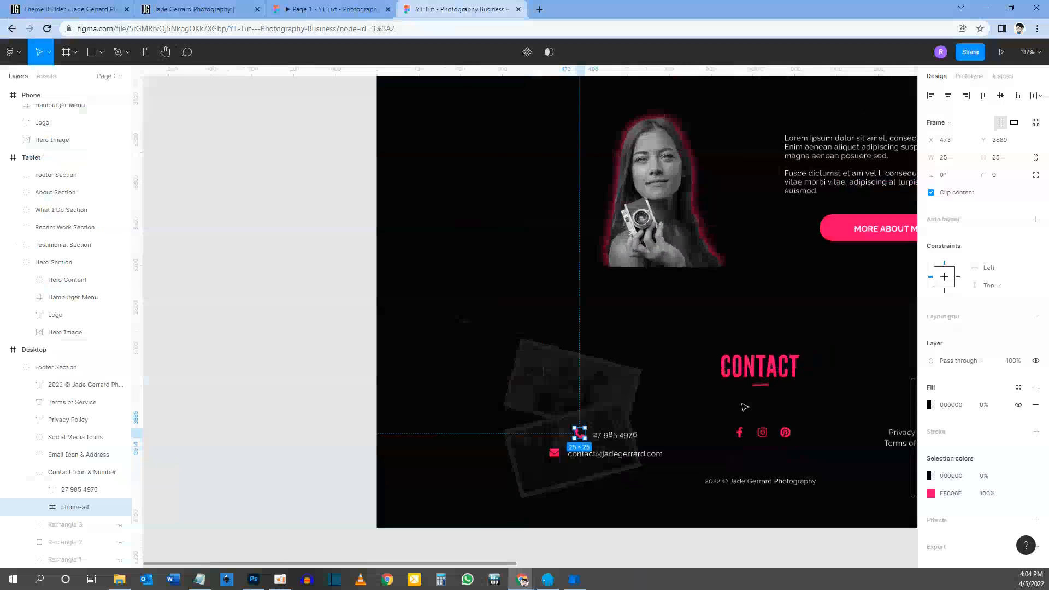
pyautogui.click(734, 320)
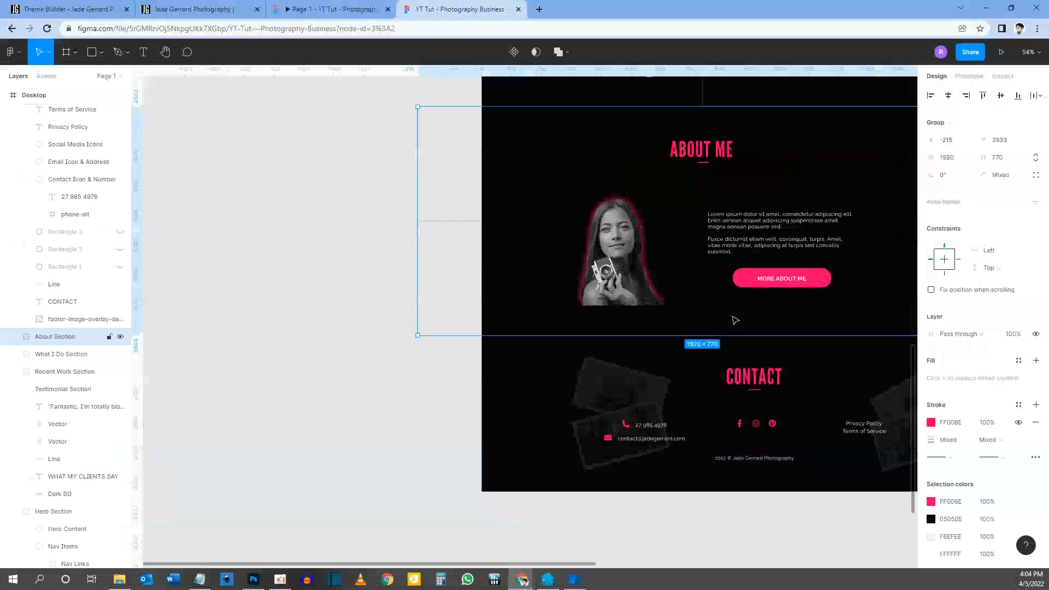
pyautogui.hotkey('ctrl', 'z')
pyautogui.hscroll(10, 732, 317)
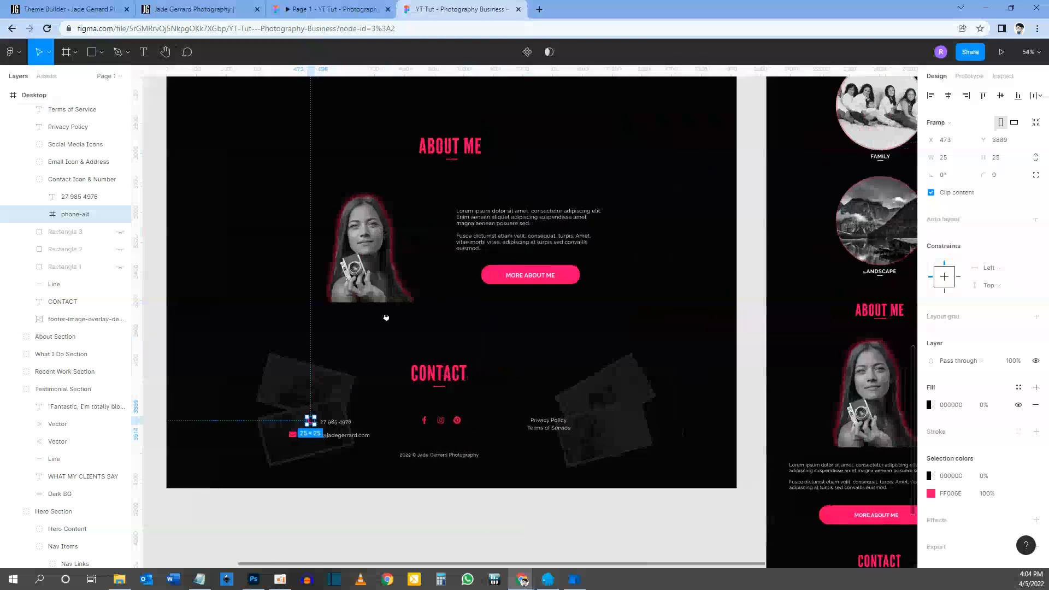
pyautogui.scroll(-6, 562, 356)
pyautogui.moveTo(686, 163); pyautogui.dragTo(686, 154)
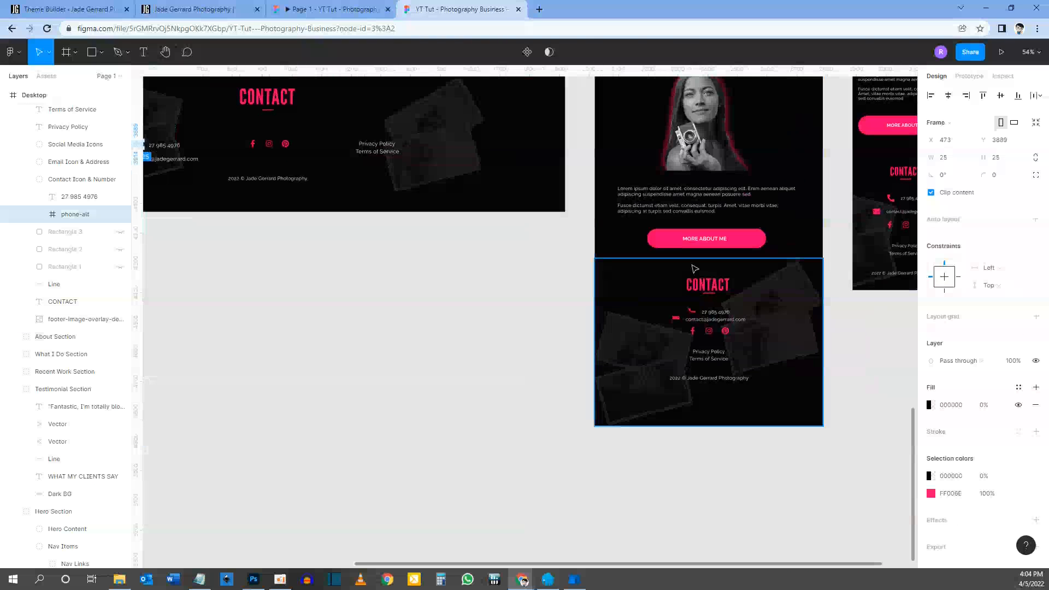
pyautogui.doubleClick(692, 312)
pyautogui.doubleClick(692, 312)
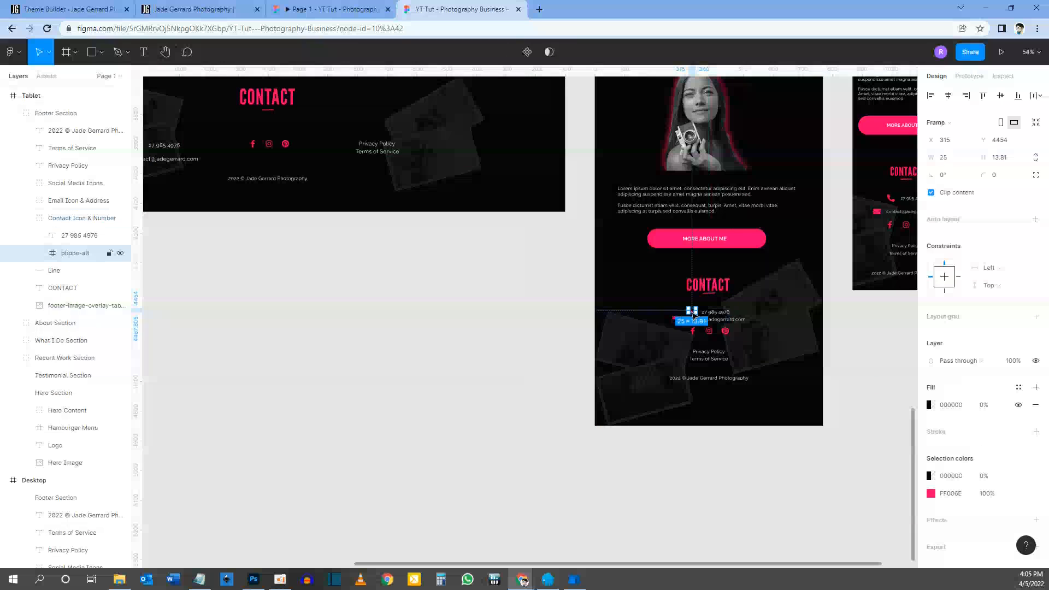
pyautogui.hscroll(6, 840, 250)
pyautogui.scroll(1, 744, 269)
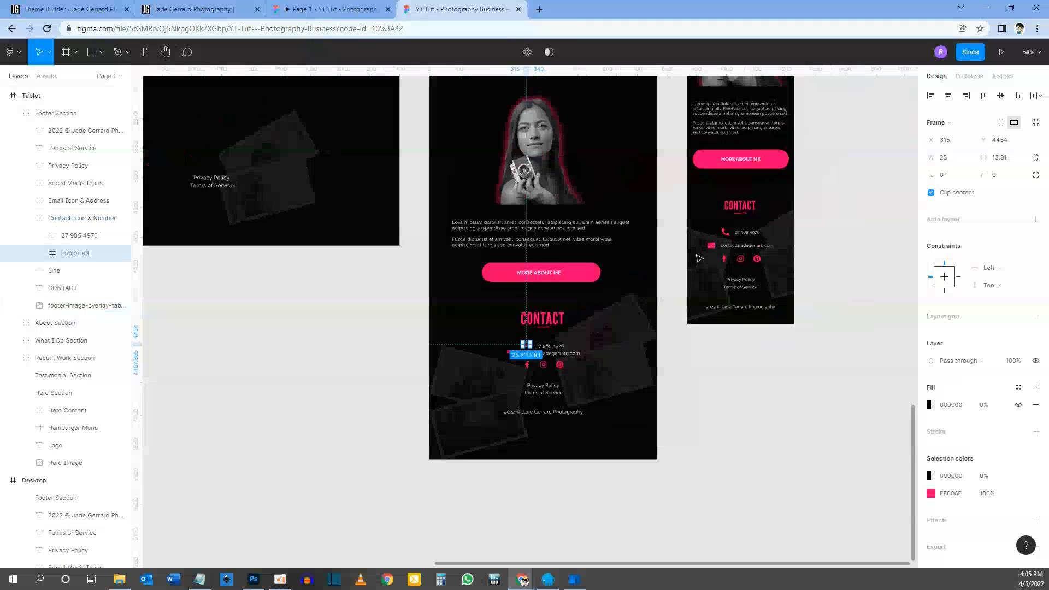
pyautogui.click(724, 235)
pyautogui.doubleClick(725, 233)
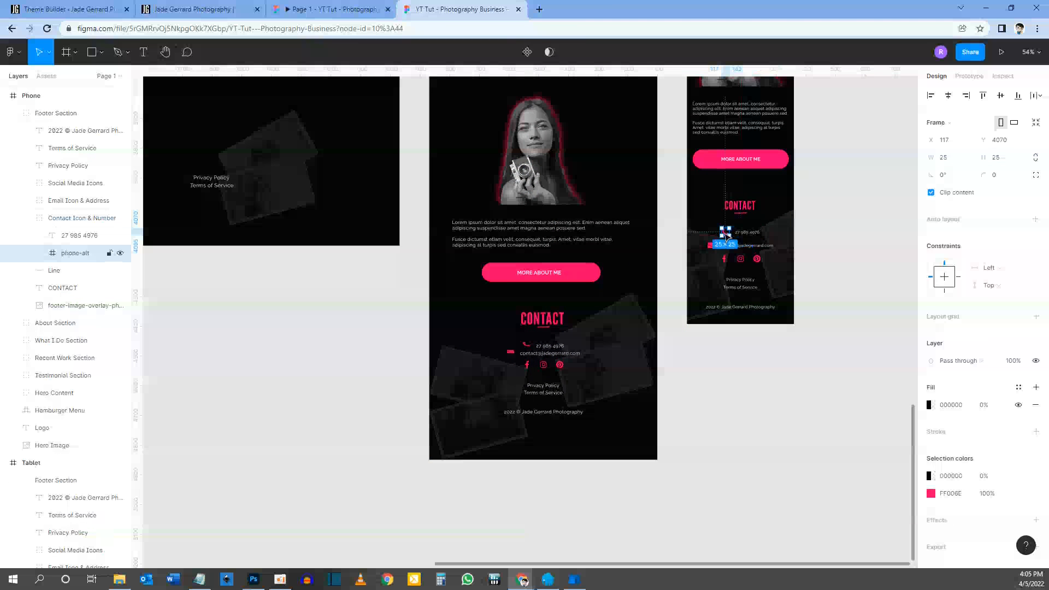
pyautogui.click(71, 9)
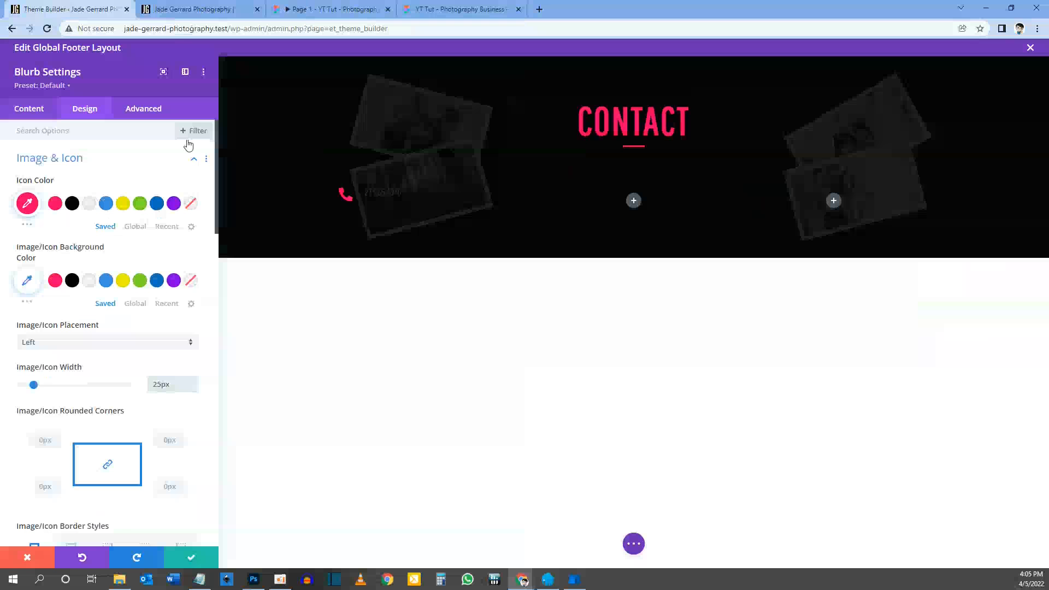
pyautogui.moveTo(123, 332)
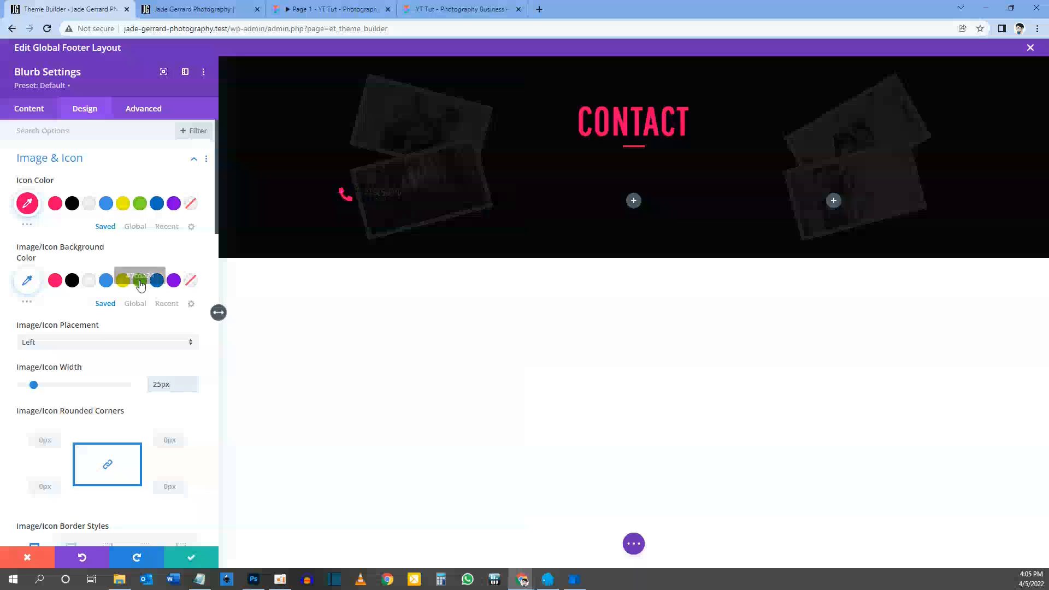
# Review the phone blurb's remaining image and icon options, from rounded corners and borders through margin, padding and filters to blend mode
pyautogui.scroll(-3, 101, 313)
pyautogui.scroll(-2, 69, 300)
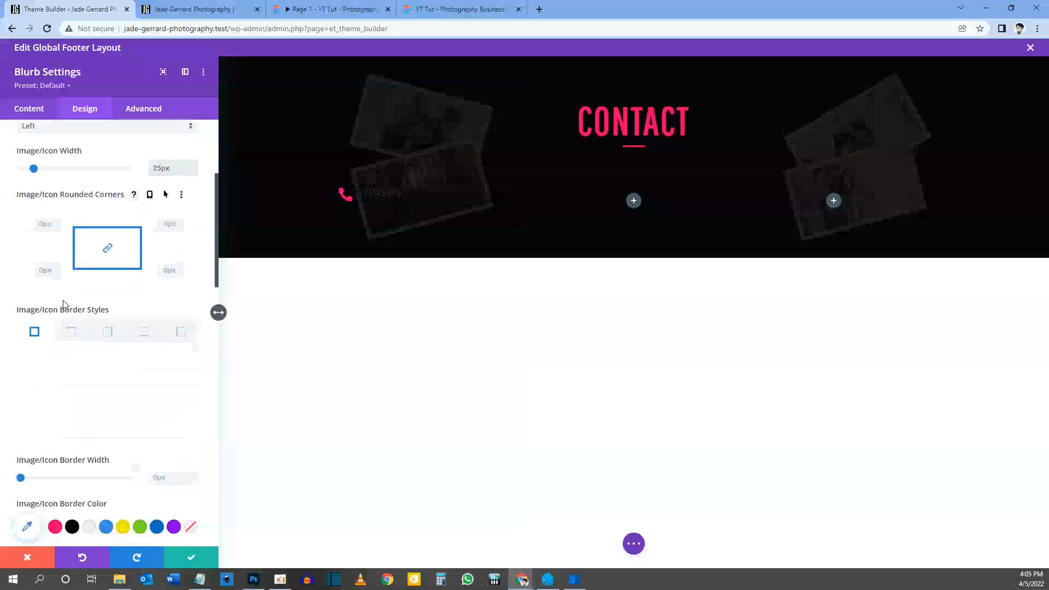
pyautogui.scroll(1, 64, 213)
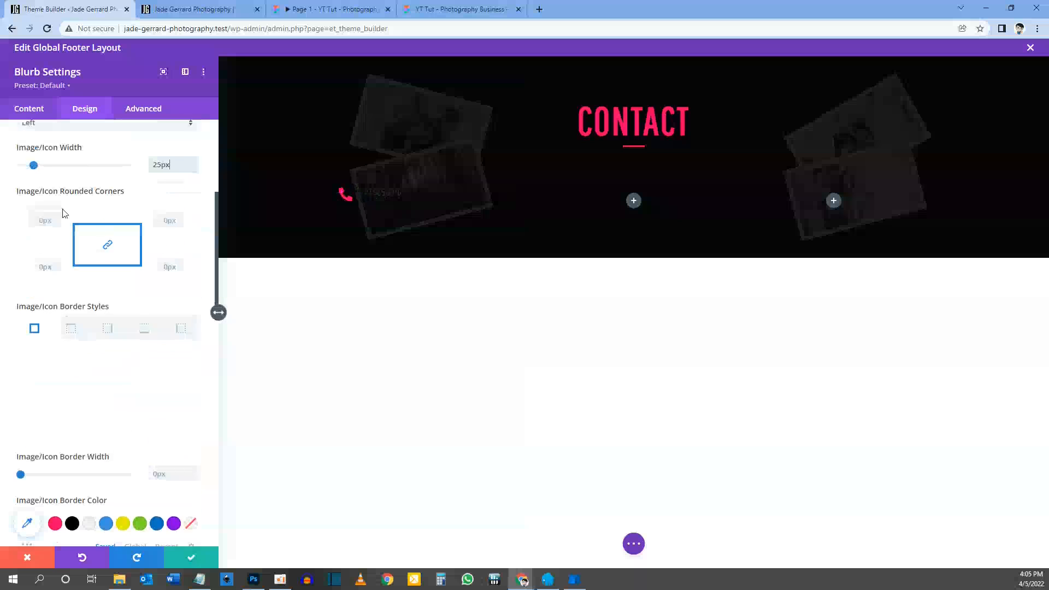
pyautogui.scroll(-1, 46, 304)
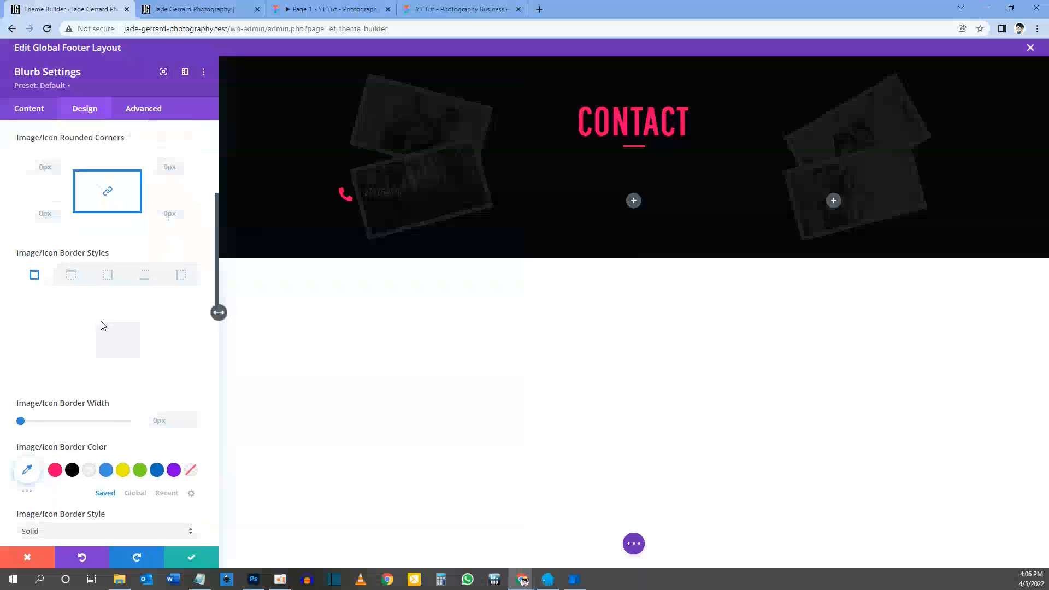
pyautogui.scroll(-2, 100, 326)
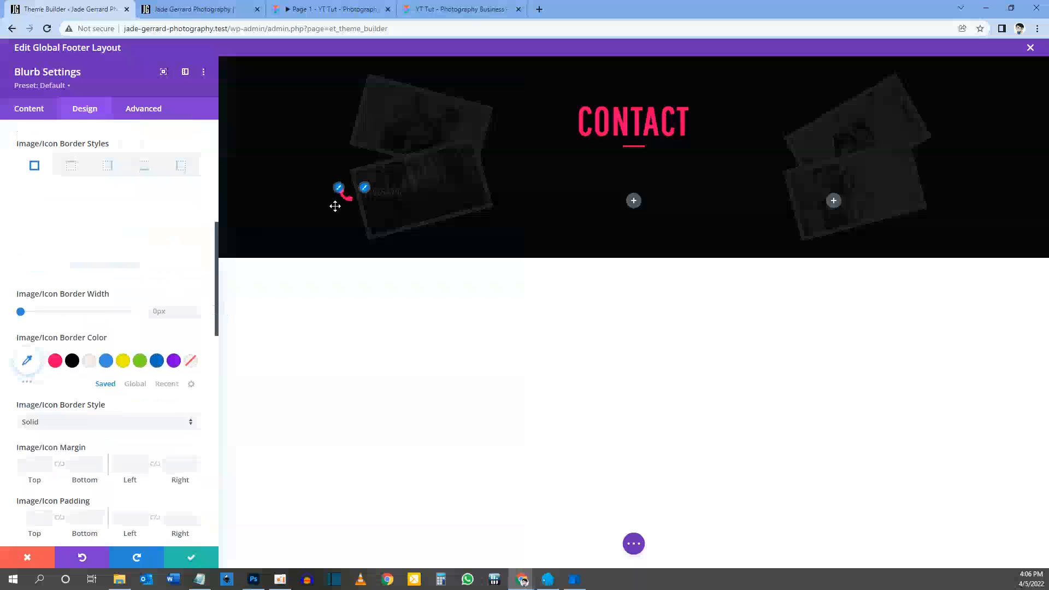
pyautogui.scroll(-1, 85, 284)
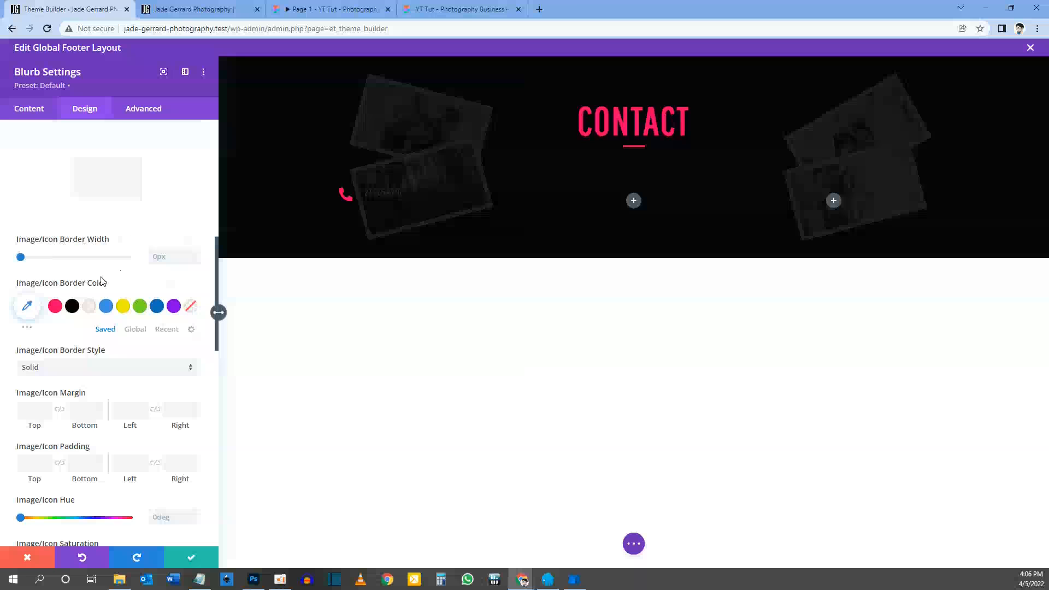
pyautogui.scroll(-1, 101, 281)
pyautogui.scroll(-2, 55, 262)
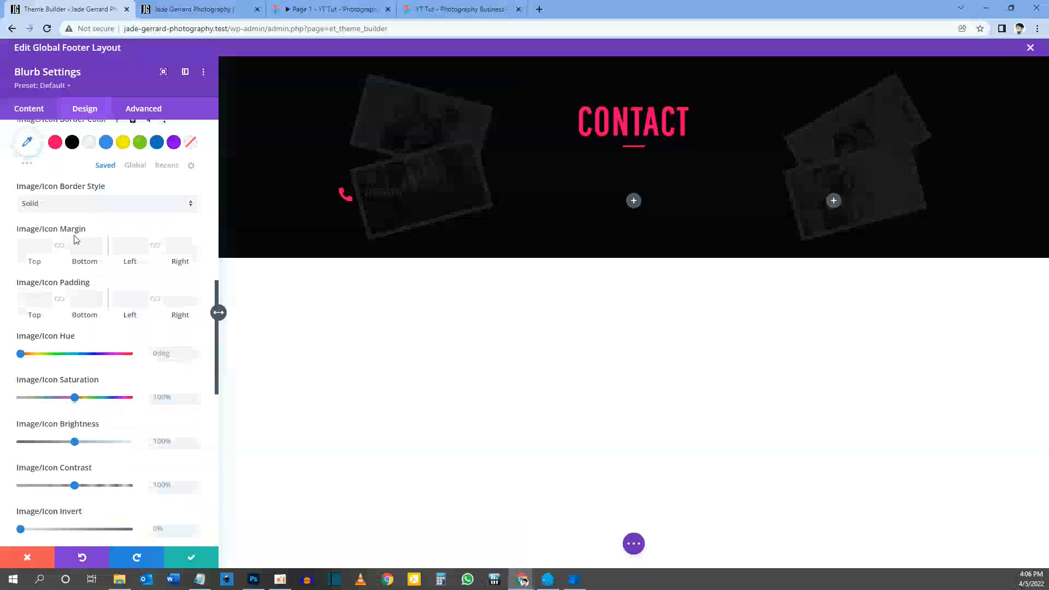
pyautogui.scroll(-5, 86, 232)
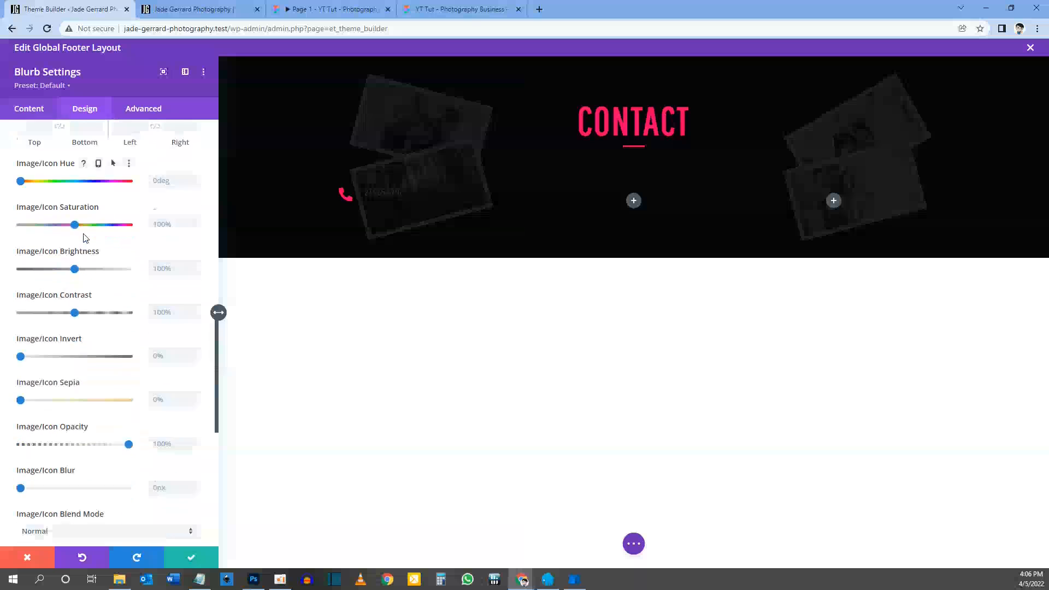
pyautogui.scroll(-3, 86, 238)
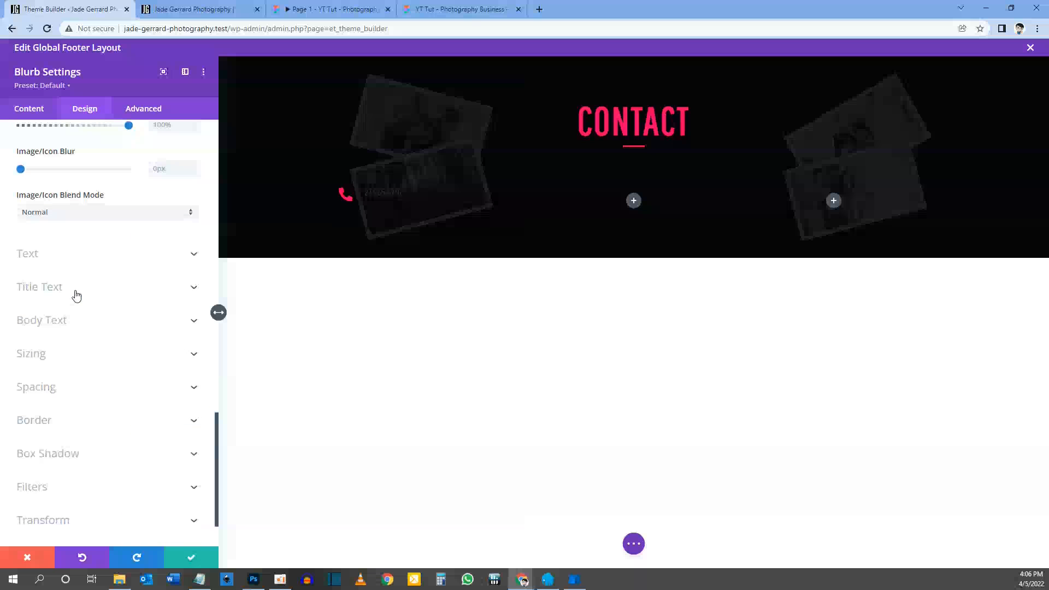
# Set the phone blurb's title text color to the saved off-white #f6efee and compare it with the footer in the Figma prototype
pyautogui.click(365, 192)
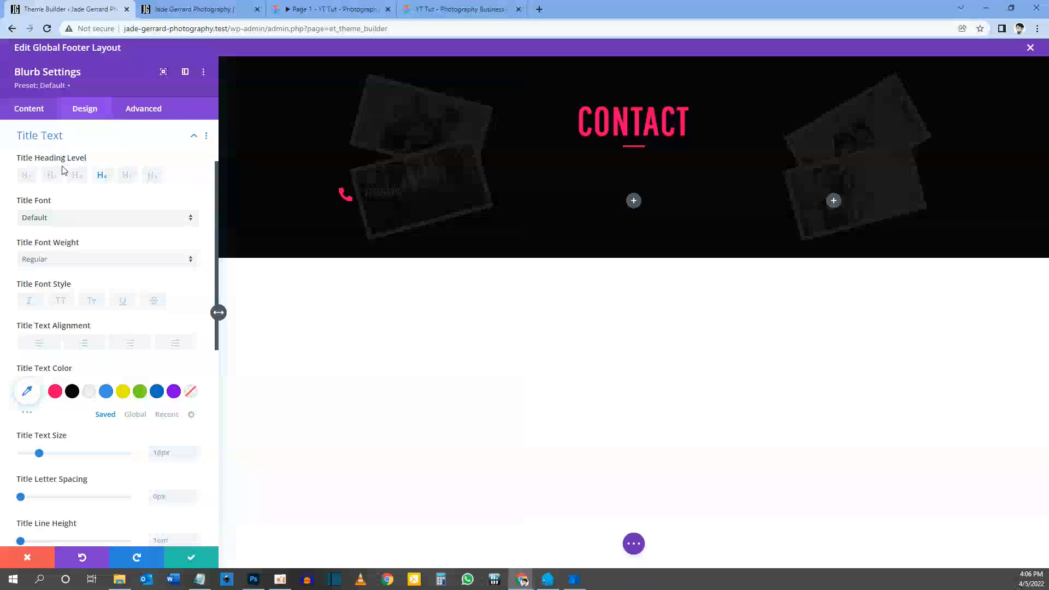
pyautogui.click(90, 391)
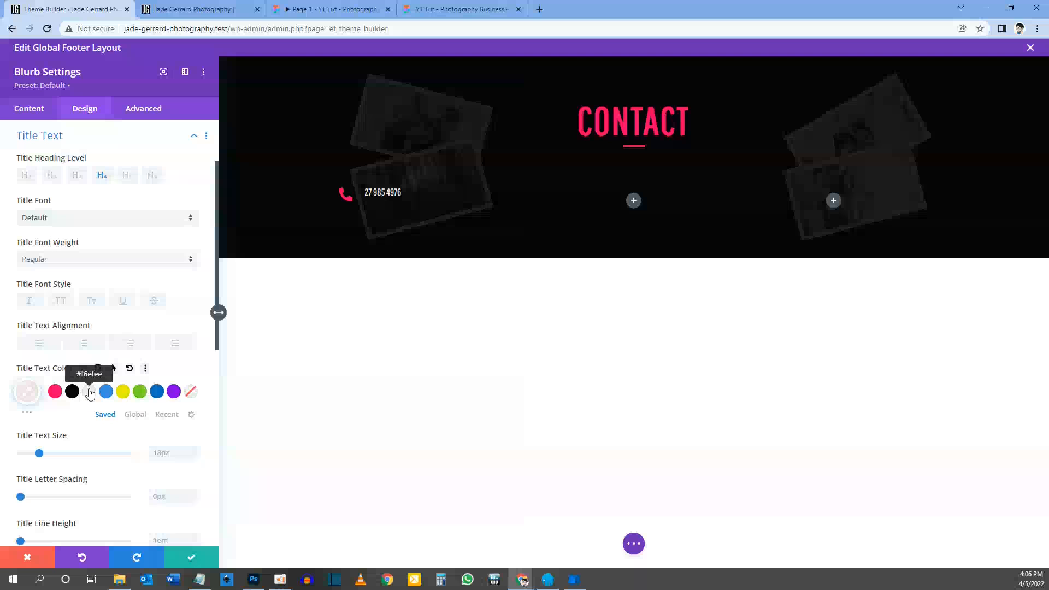
pyautogui.hotkey('ctrl', '3')
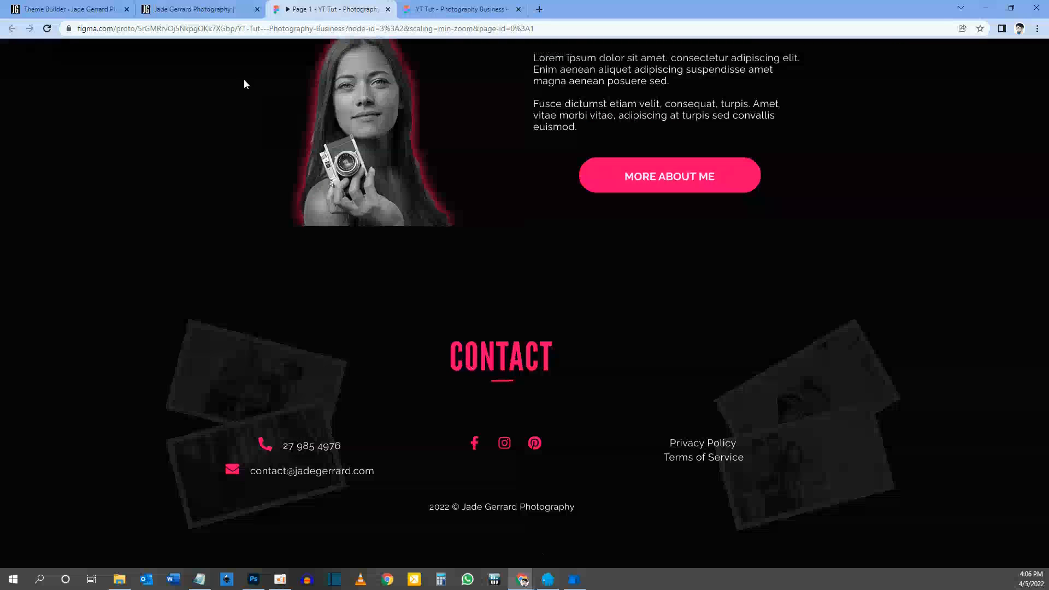
pyautogui.click(189, 10)
pyautogui.click(65, 9)
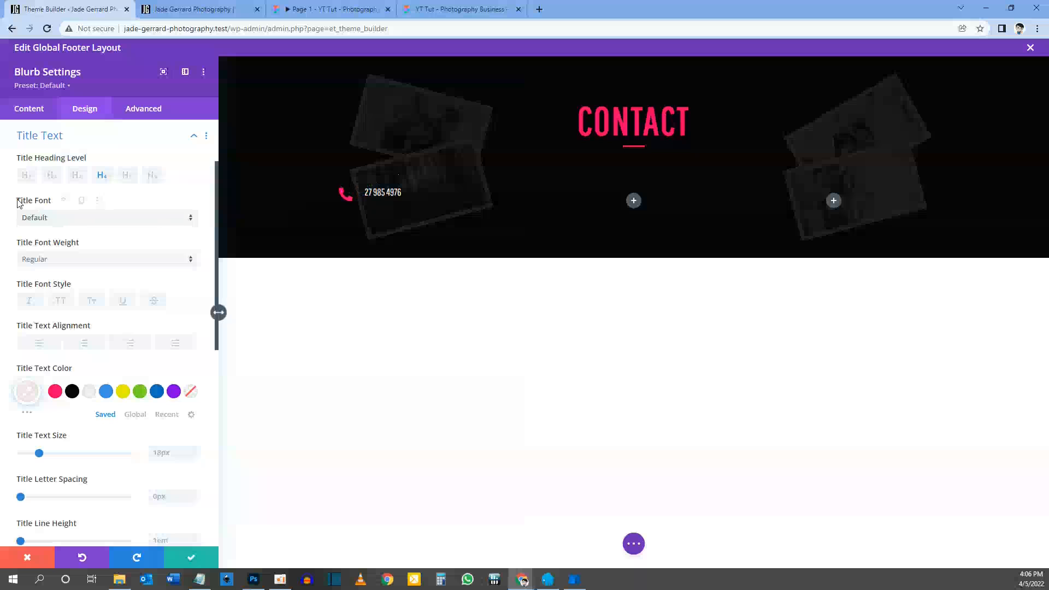
# Set the blurb's title font to Raleway with Light weight, comparing it with the phone number's text in the Figma prototype
pyautogui.click(45, 222)
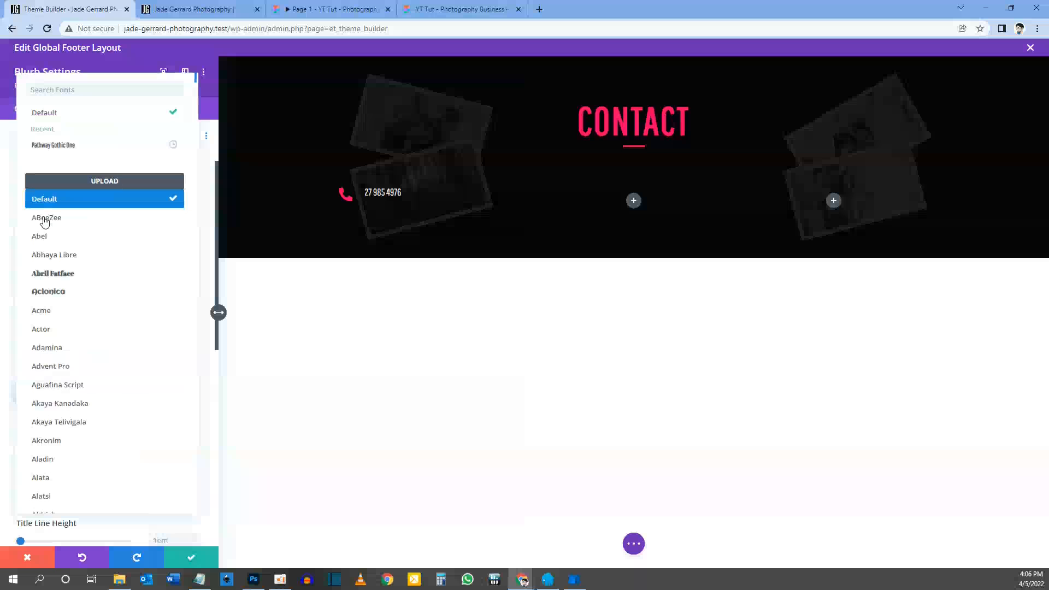
pyautogui.write('ralew')
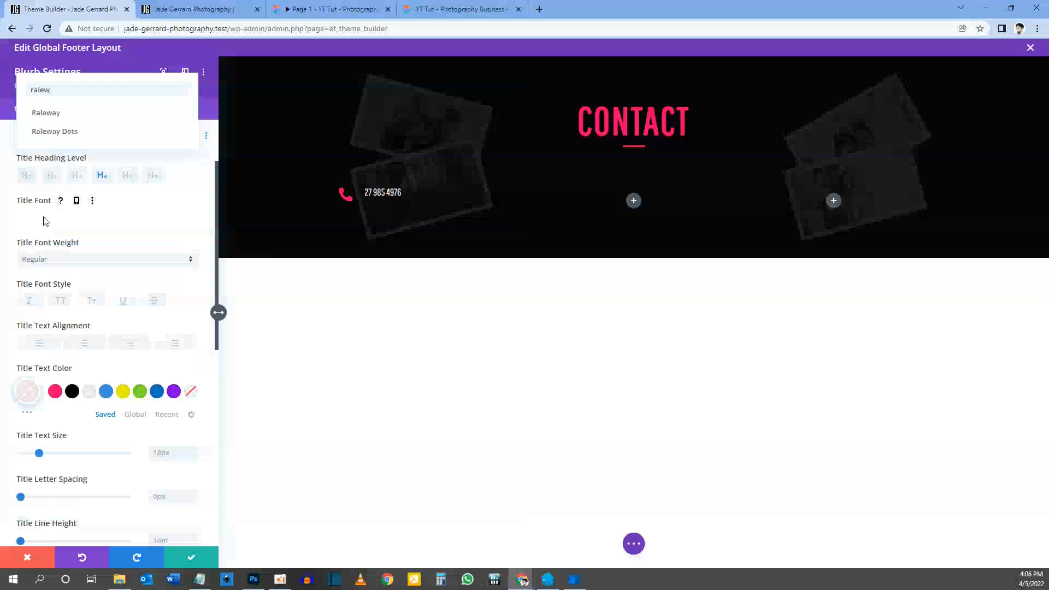
pyautogui.click(84, 112)
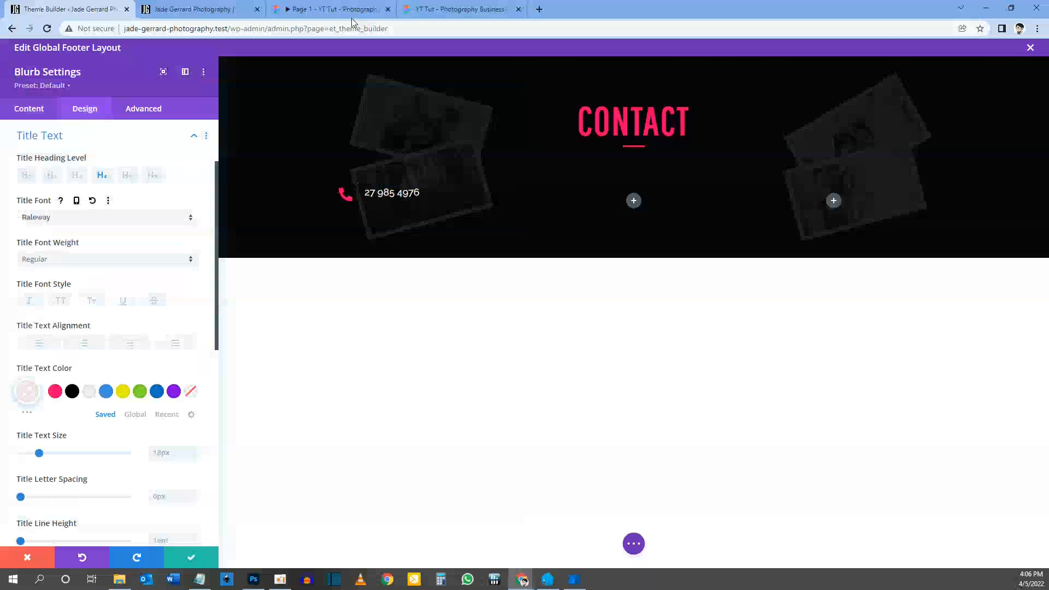
pyautogui.click(336, 10)
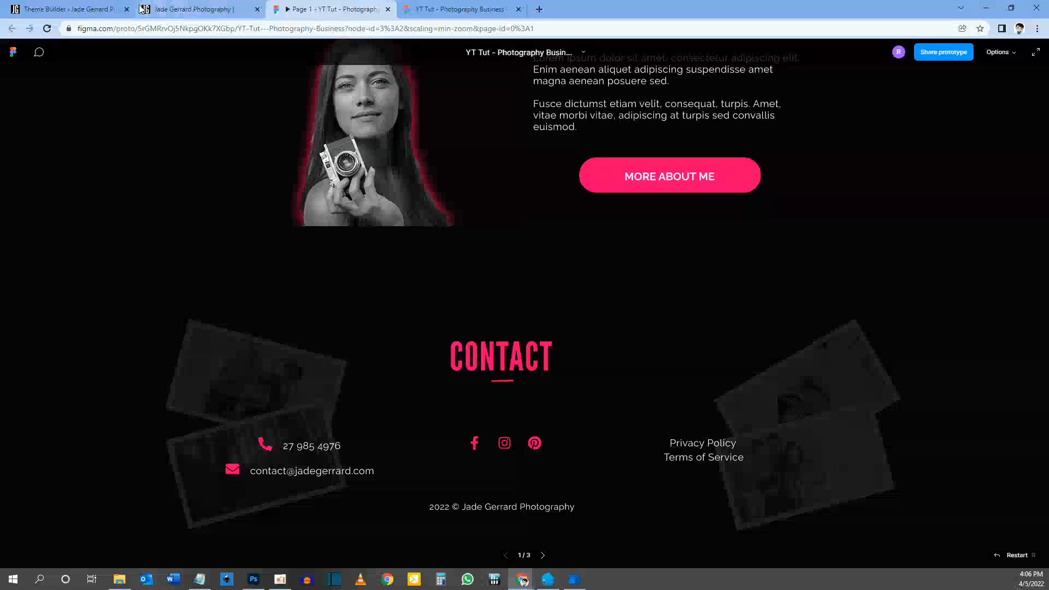
pyautogui.click(82, 9)
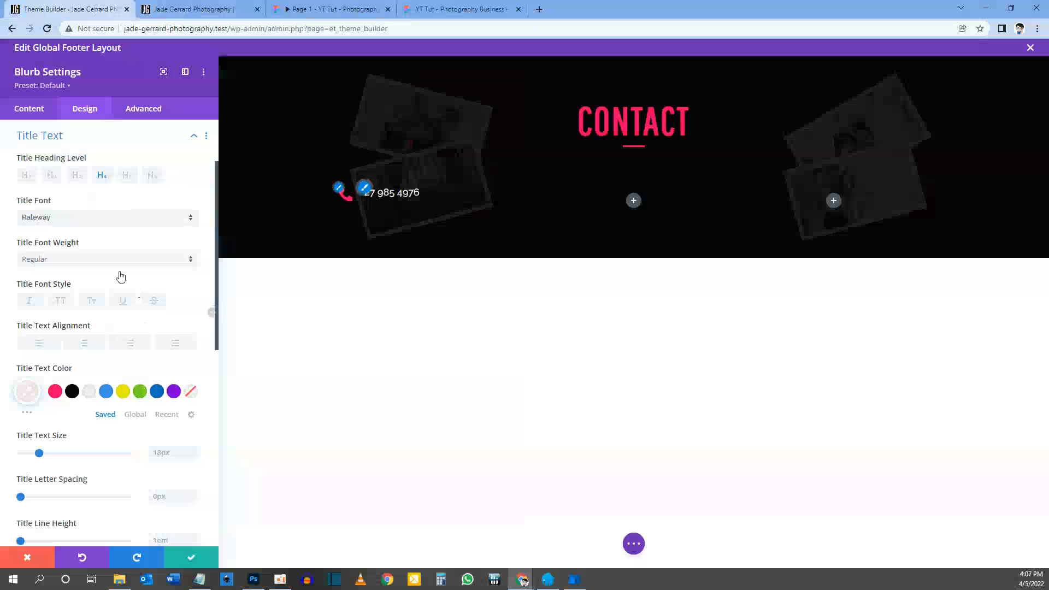
pyautogui.click(64, 261)
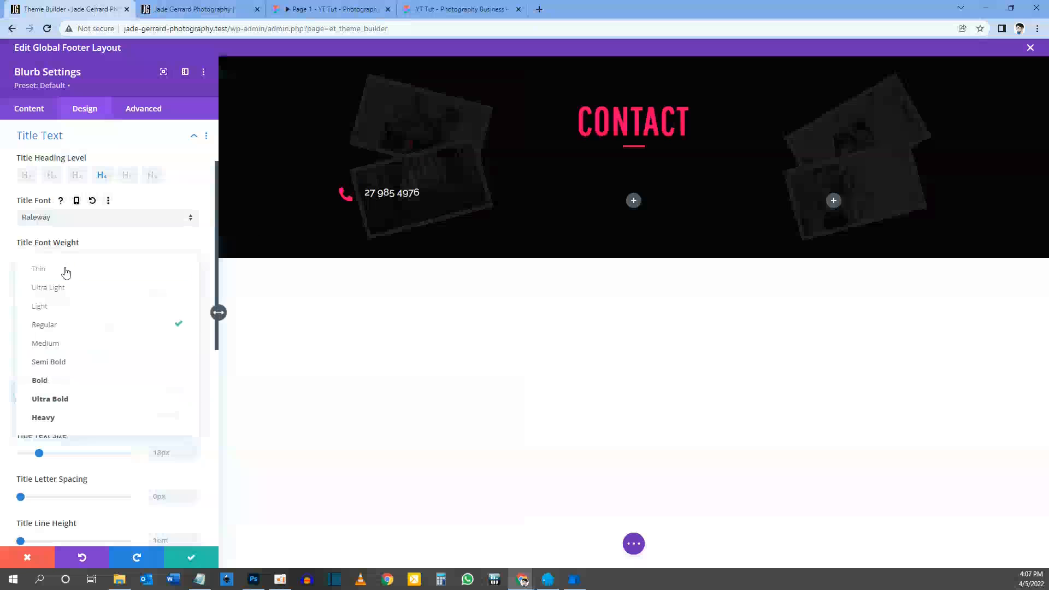
pyautogui.click(61, 315)
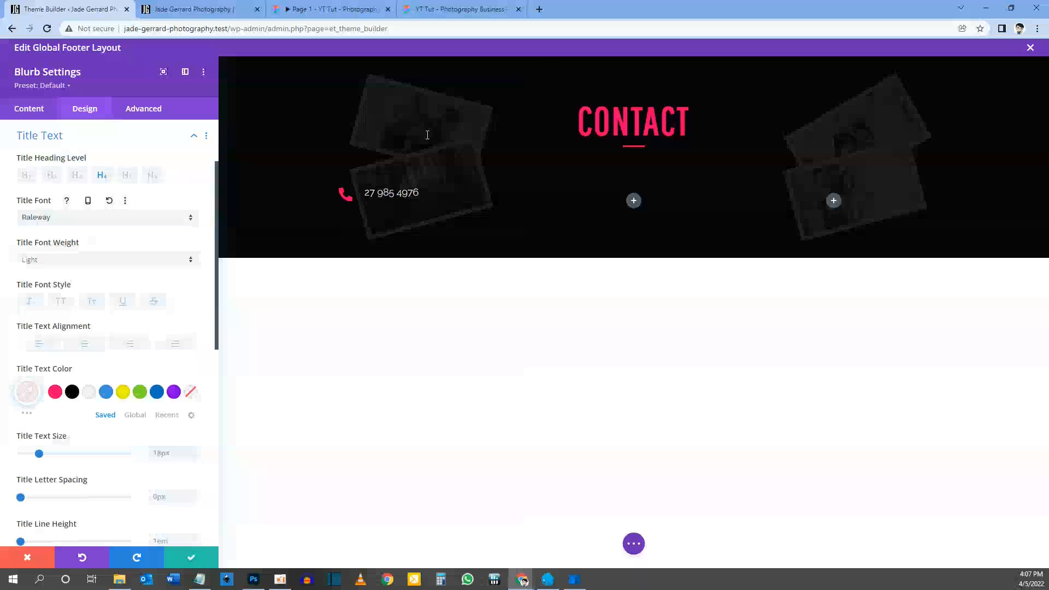
pyautogui.click(333, 9)
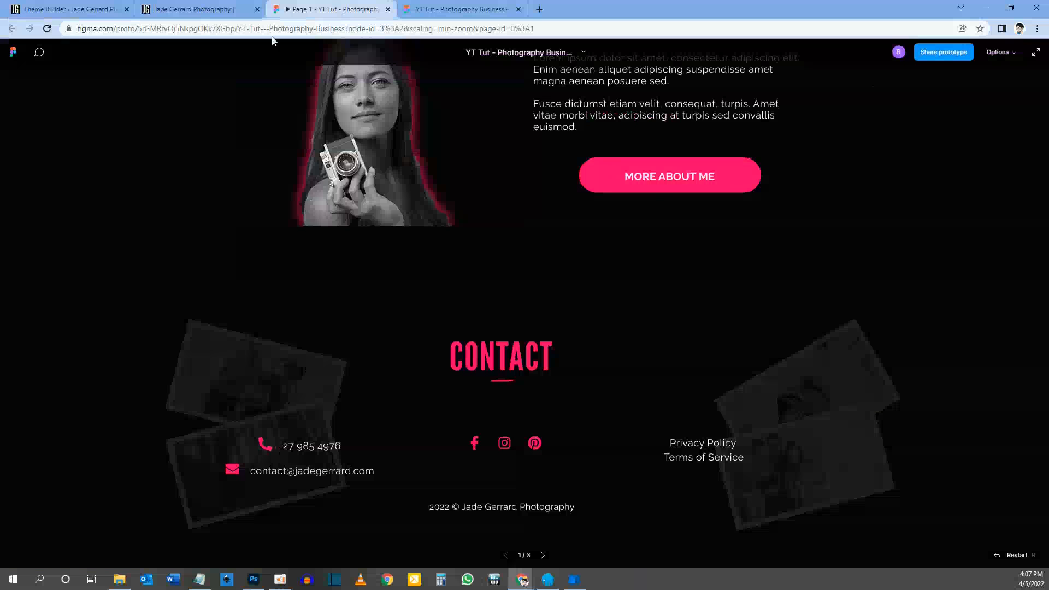
pyautogui.click(64, 9)
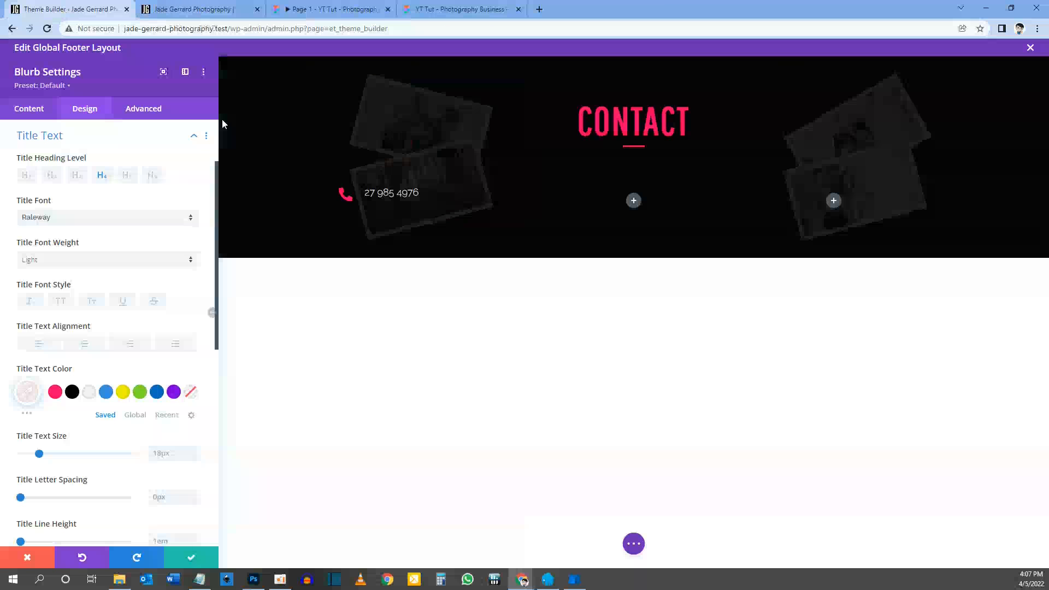
# Inspect the text properties of the phone number in the desktop footer of the Figma design file
pyautogui.click(322, 7)
pyautogui.click(459, 8)
pyautogui.moveTo(287, 225); pyautogui.dragTo(736, 320)
pyautogui.doubleClick(459, 278)
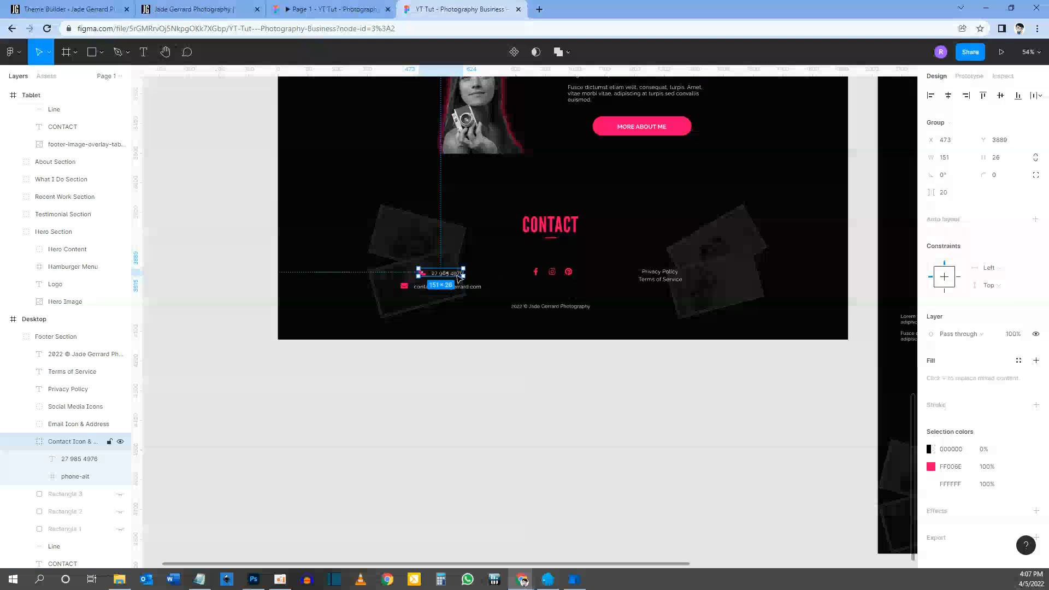
pyautogui.doubleClick(457, 277)
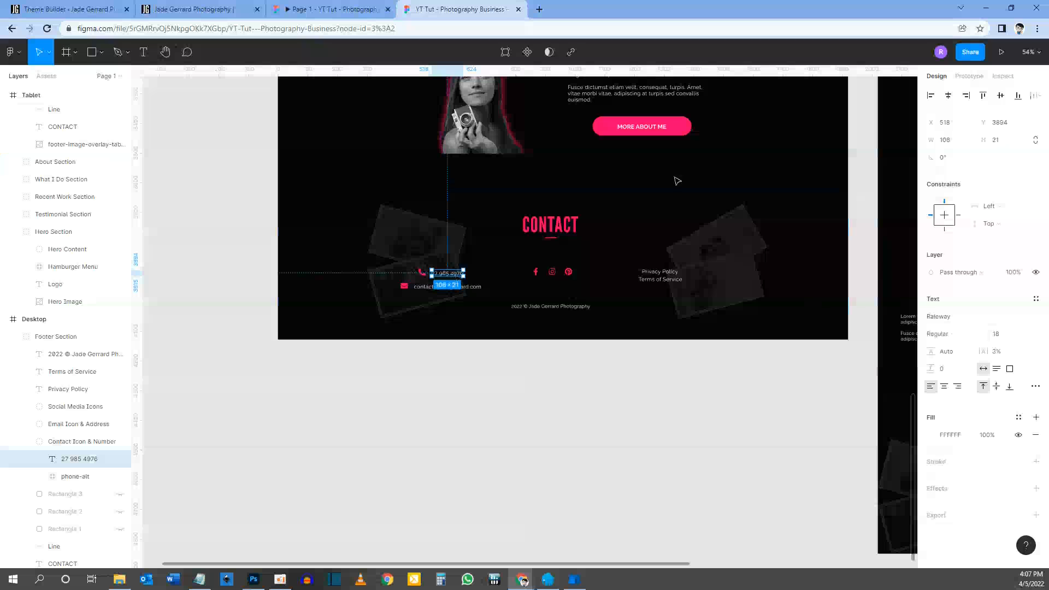
# Inspect the phone number's text size in the tablet and phone footers of the Figma design file and return to the Theme Builder
pyautogui.moveTo(693, 438); pyautogui.dragTo(350, 307)
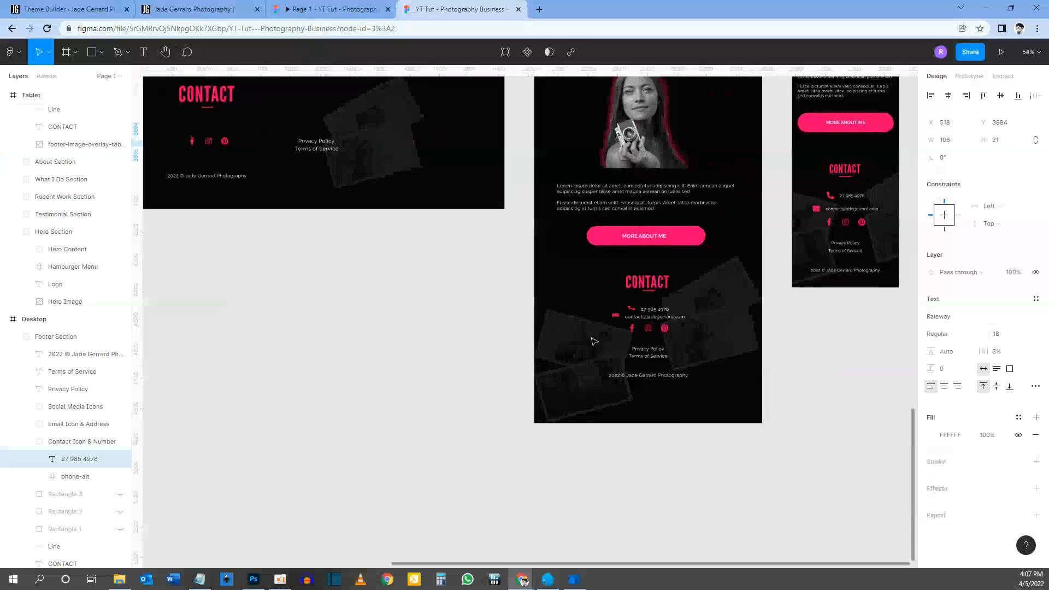
pyautogui.doubleClick(655, 312)
pyautogui.doubleClick(655, 310)
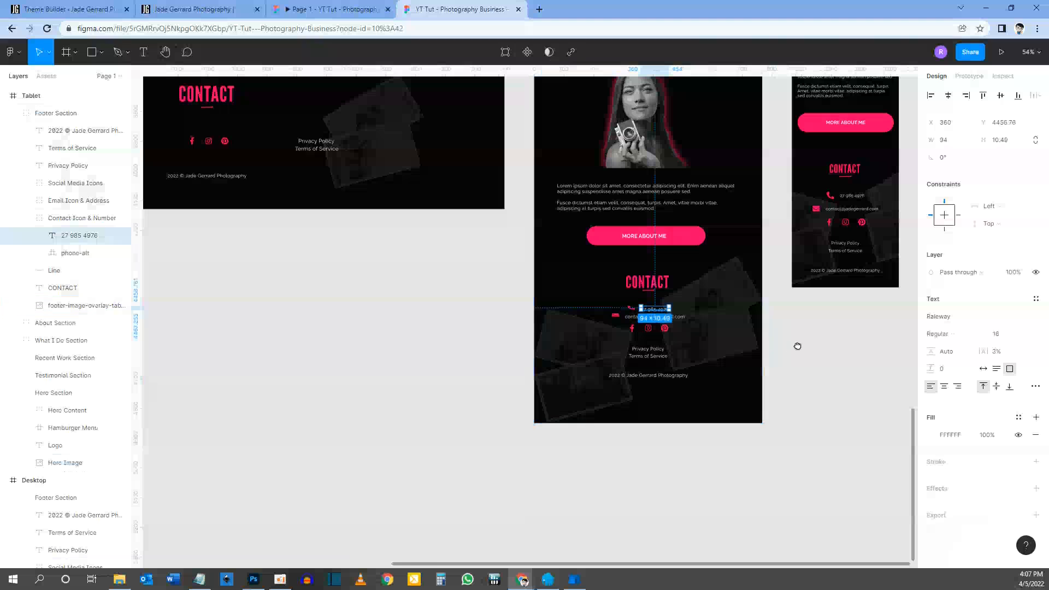
pyautogui.moveTo(797, 346); pyautogui.dragTo(735, 349)
pyautogui.doubleClick(765, 201)
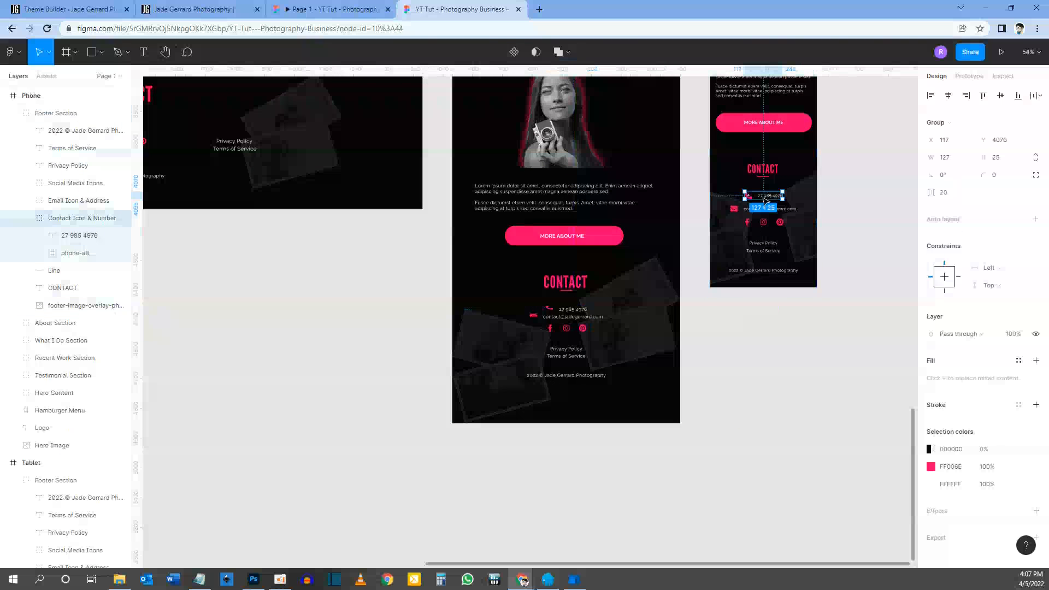
pyautogui.doubleClick(765, 200)
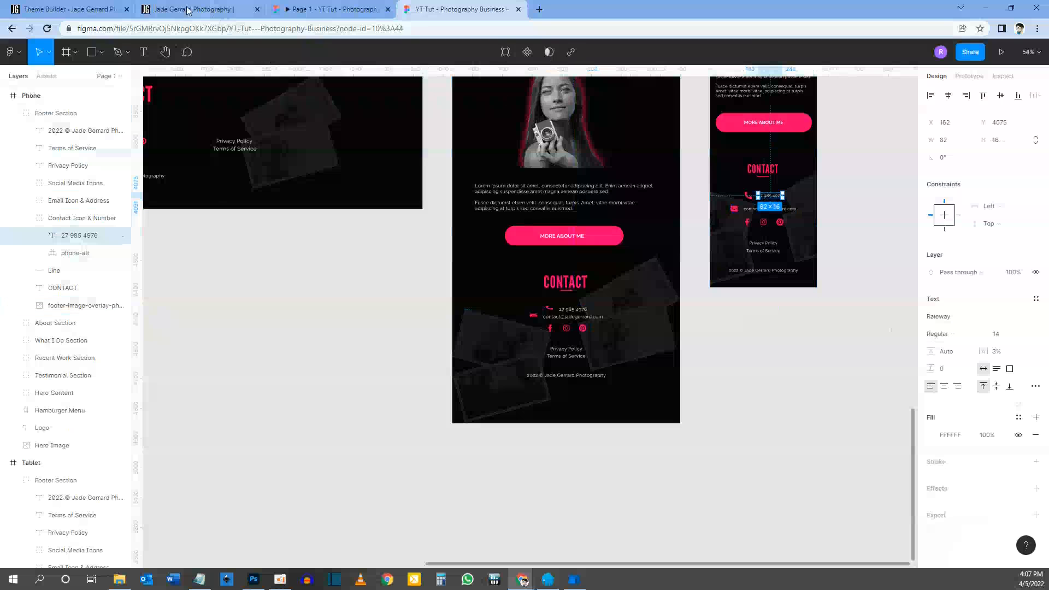
pyautogui.click(57, 5)
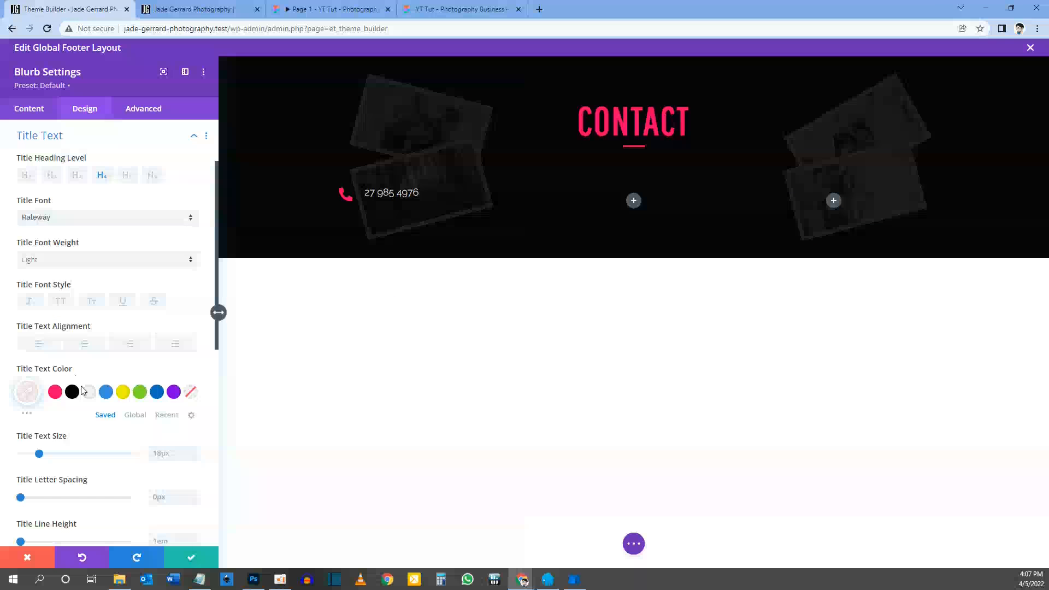
# Set the blurb's title text size to 16px for tablet and 14px for phone, and return to the desktop view
pyautogui.scroll(-3, 82, 389)
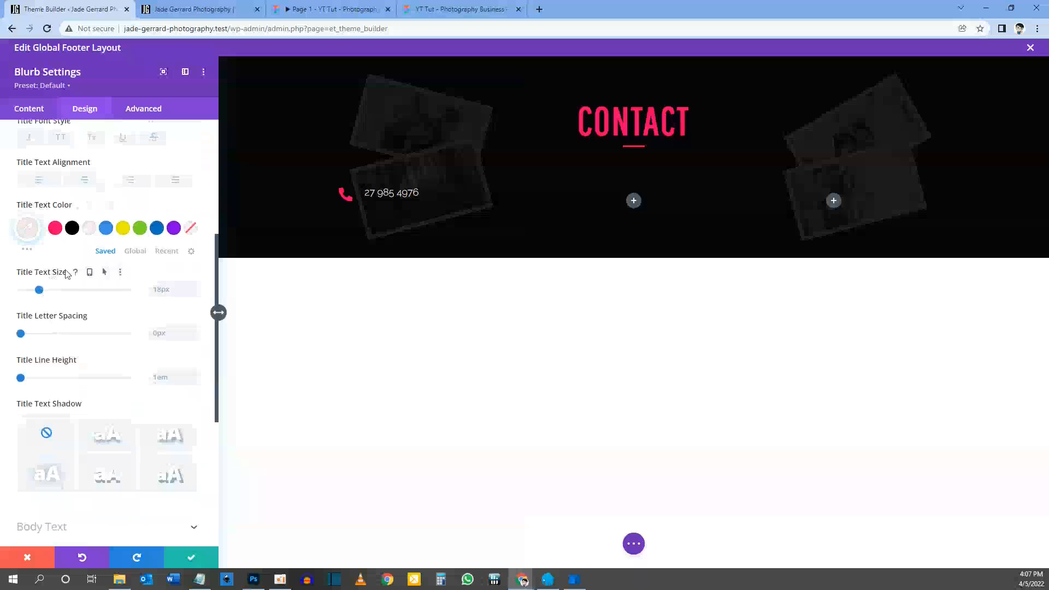
pyautogui.click(93, 273)
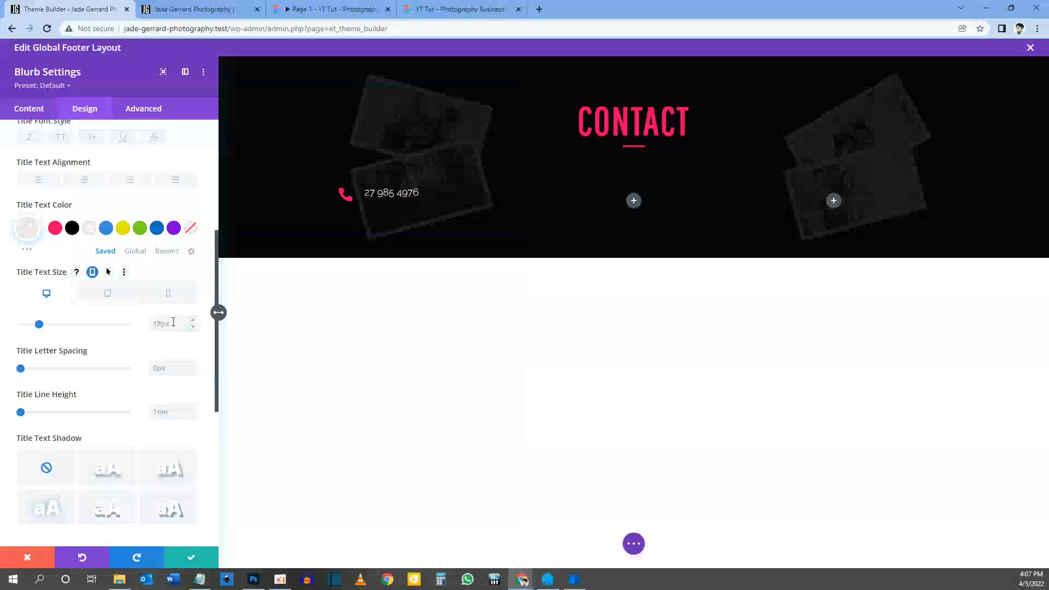
pyautogui.click(117, 295)
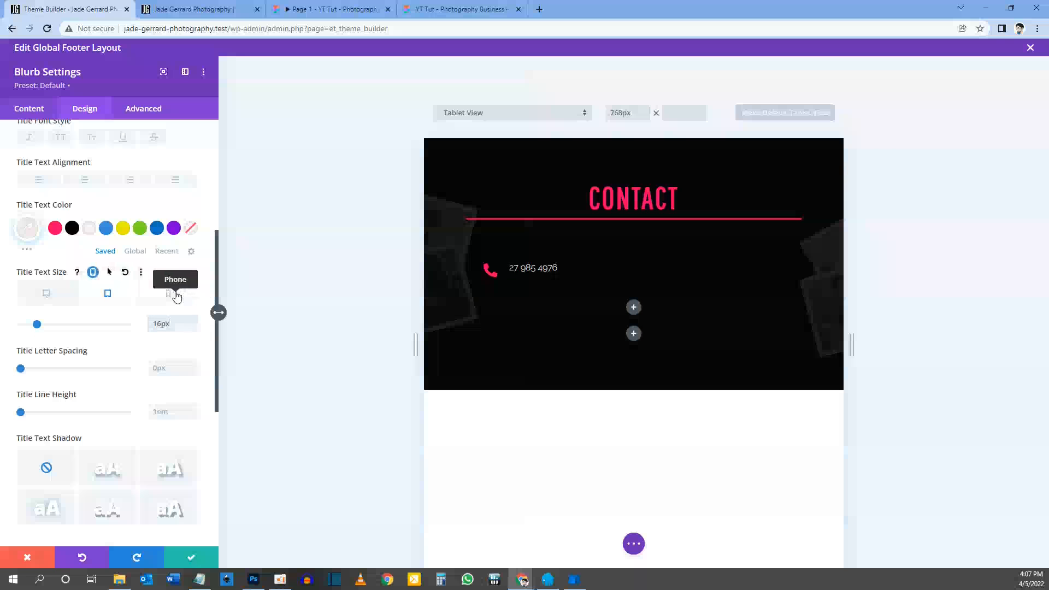
pyautogui.click(177, 295)
pyautogui.click(170, 328)
pyautogui.write('14')
pyautogui.scroll(-3, 118, 351)
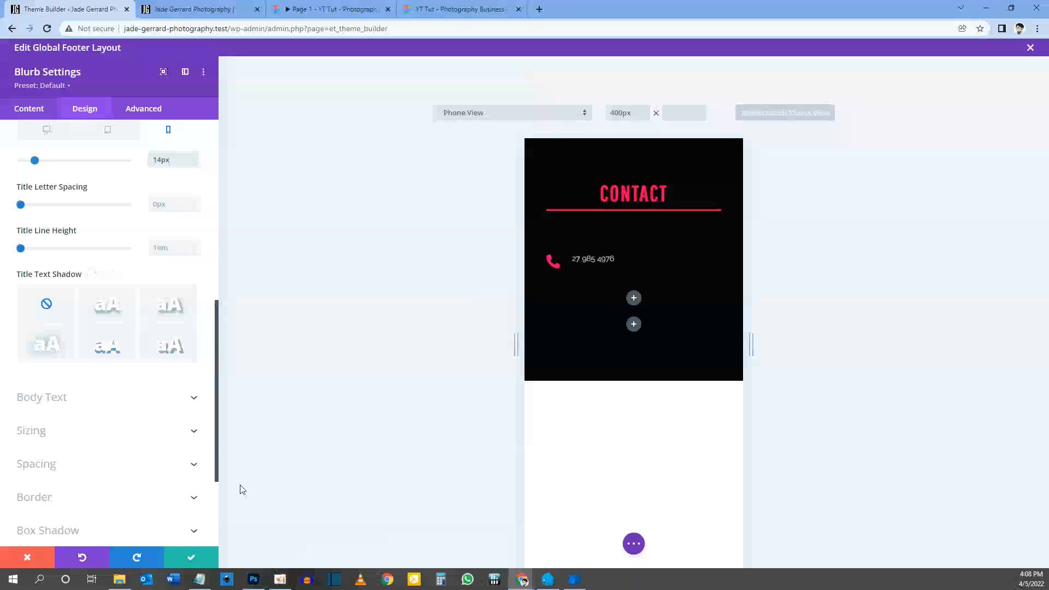
pyautogui.scroll(4, 121, 254)
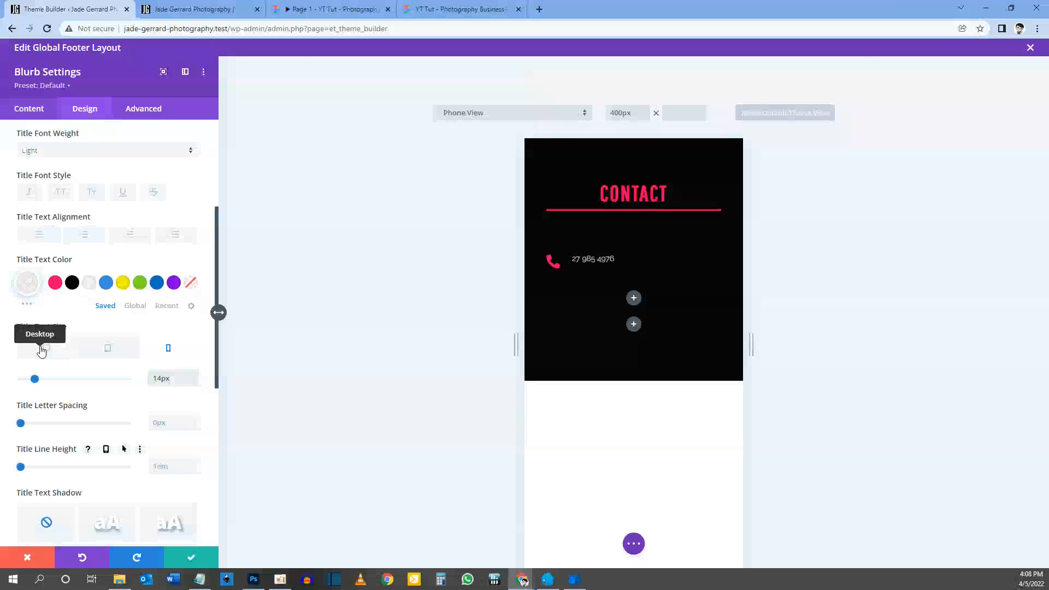
pyautogui.click(41, 348)
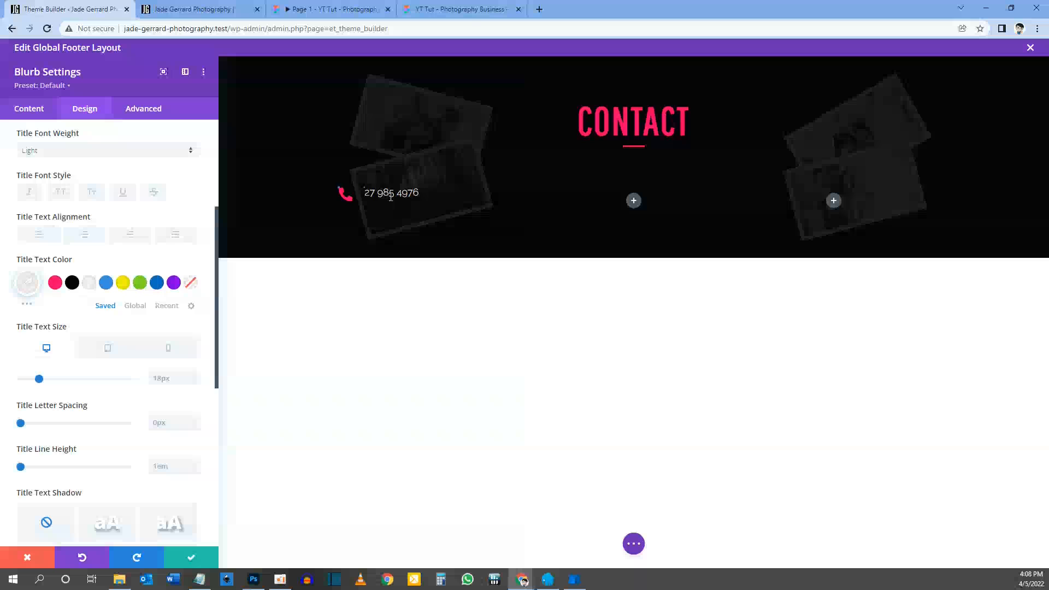
pyautogui.scroll(-4, 122, 388)
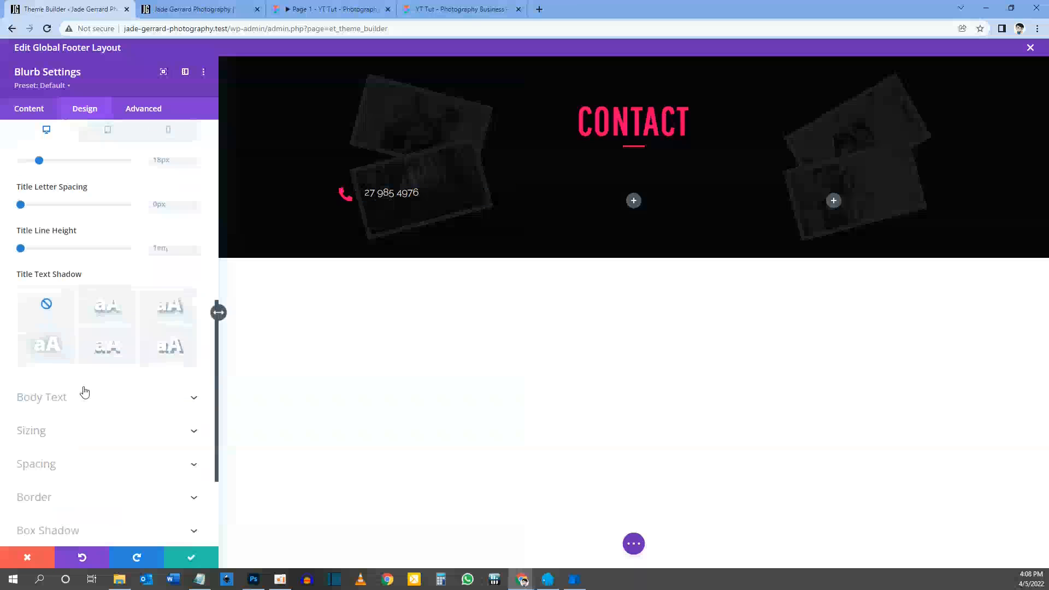
# Save the phone number blurb's settings and duplicate the blurb within the same column
pyautogui.scroll(-3, 85, 391)
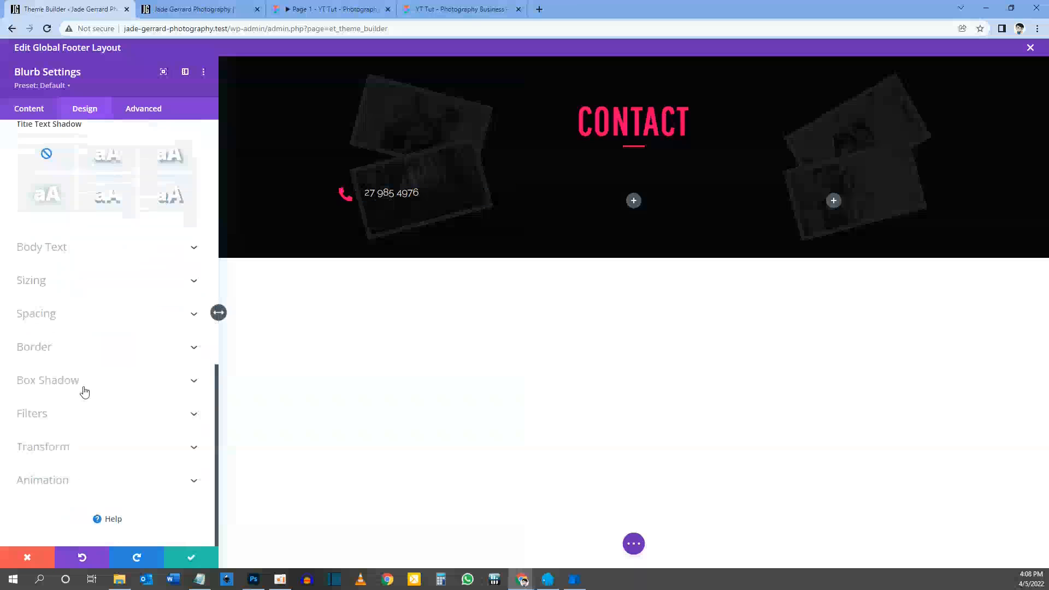
pyautogui.scroll(7, 85, 391)
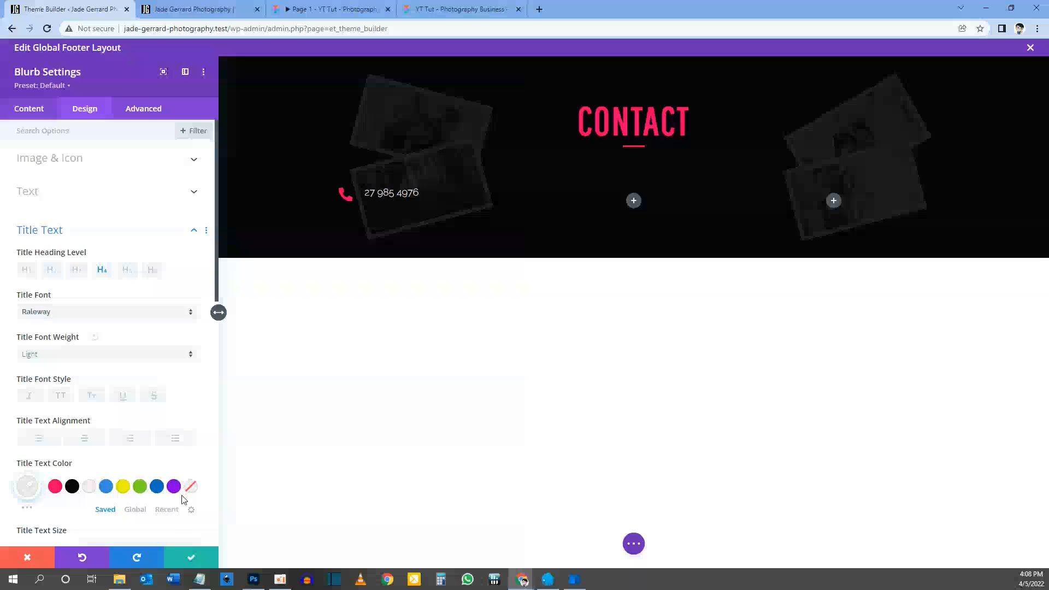
pyautogui.click(190, 556)
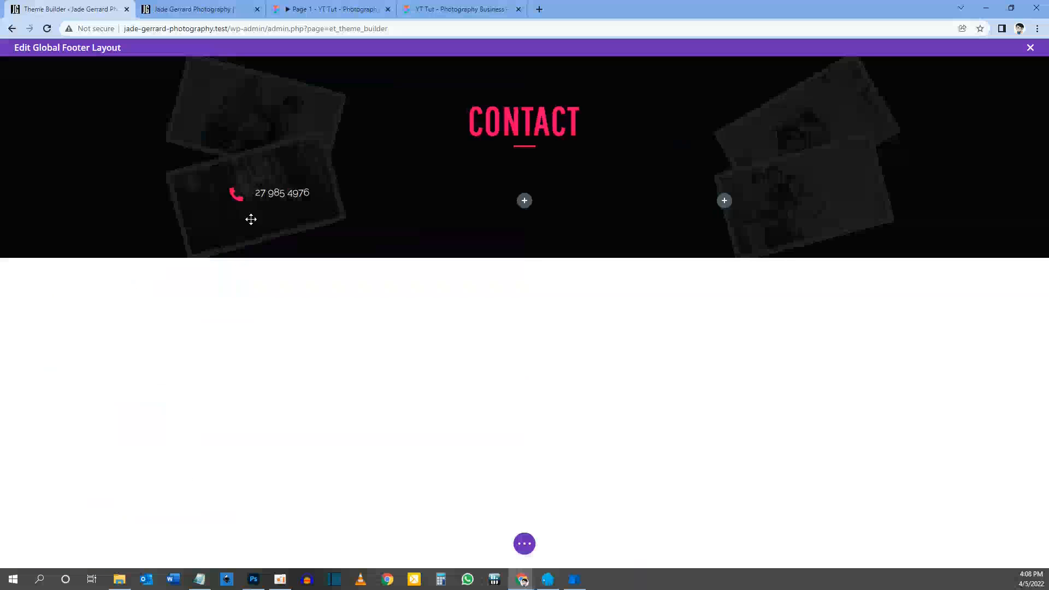
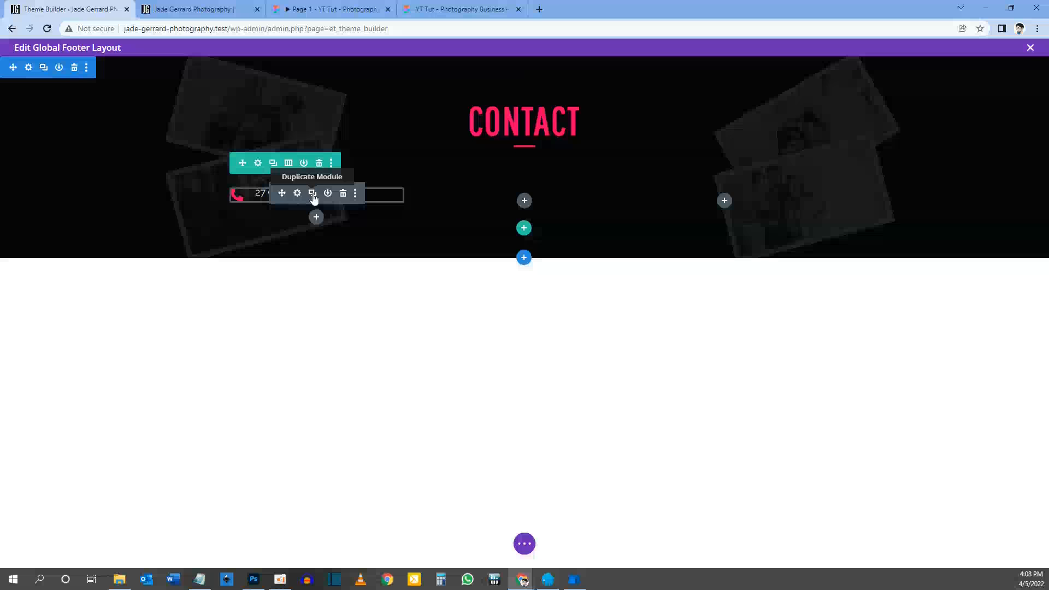
pyautogui.click(312, 194)
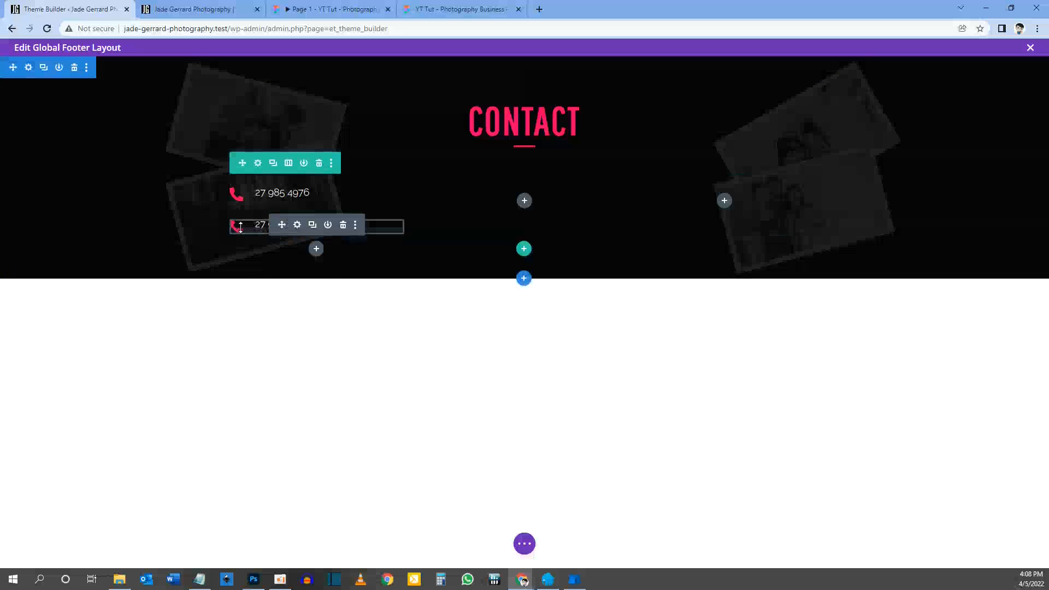
# Replace the duplicated blurb's title with the contact e-mail address copied from the desktop footer in the Figma design file
pyautogui.click(298, 227)
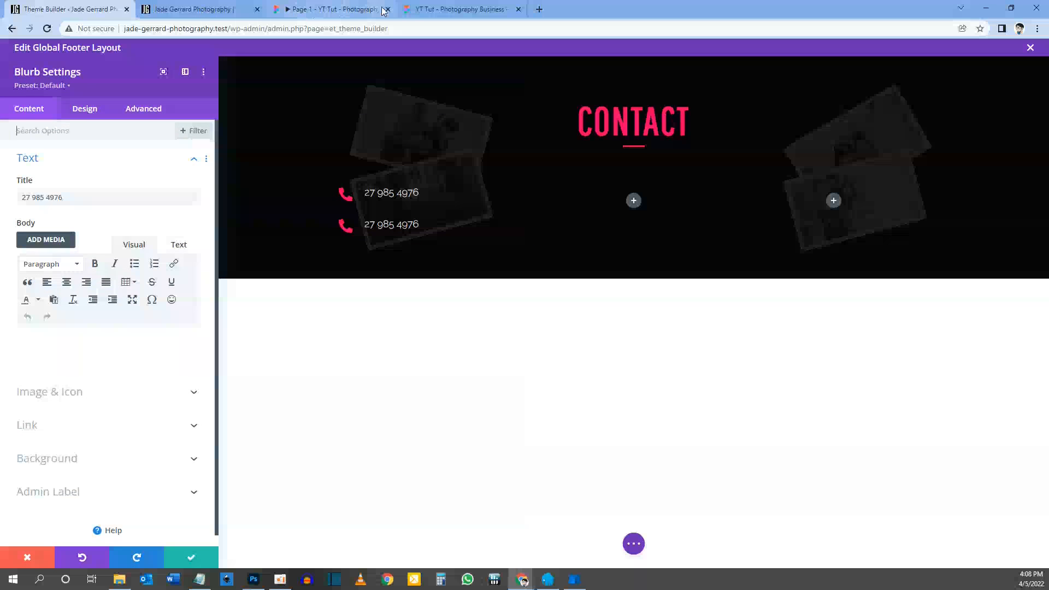
pyautogui.click(431, 10)
pyautogui.moveTo(259, 245); pyautogui.dragTo(543, 321)
pyautogui.doubleClick(321, 239)
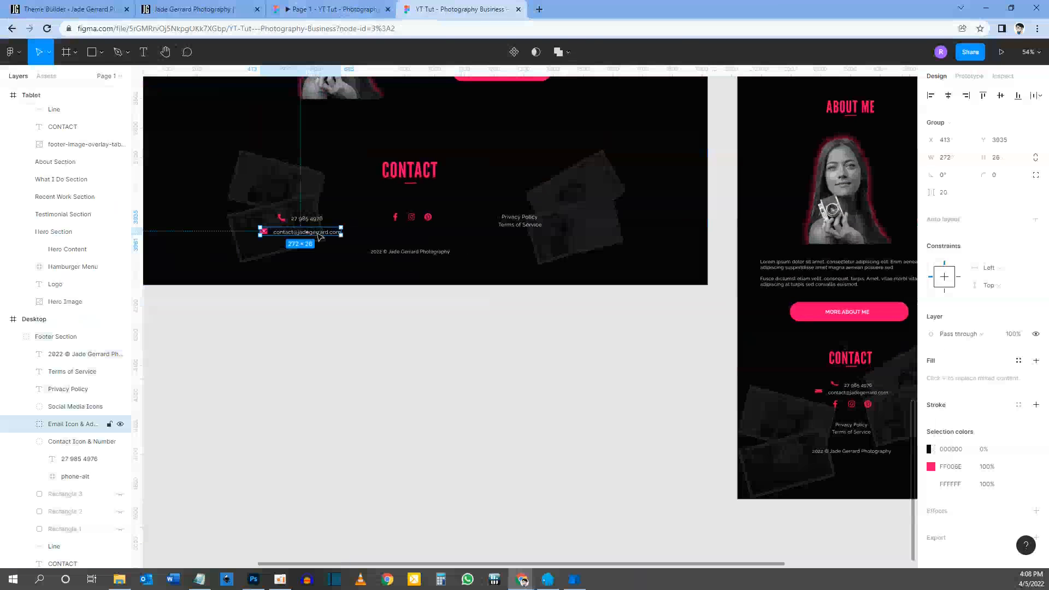
pyautogui.doubleClick(320, 236)
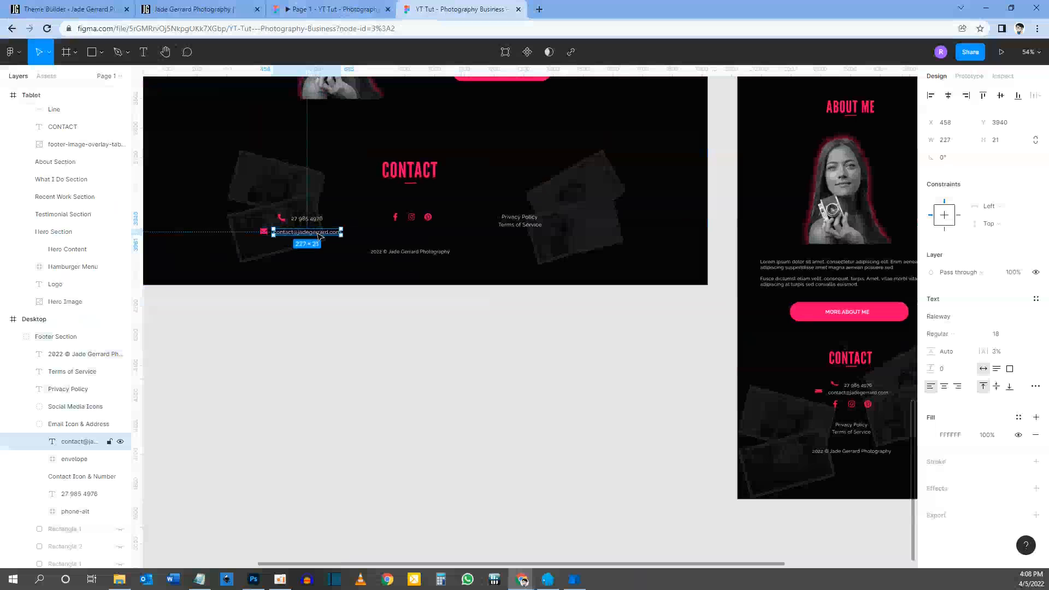
pyautogui.hotkey('ctrl', '1')
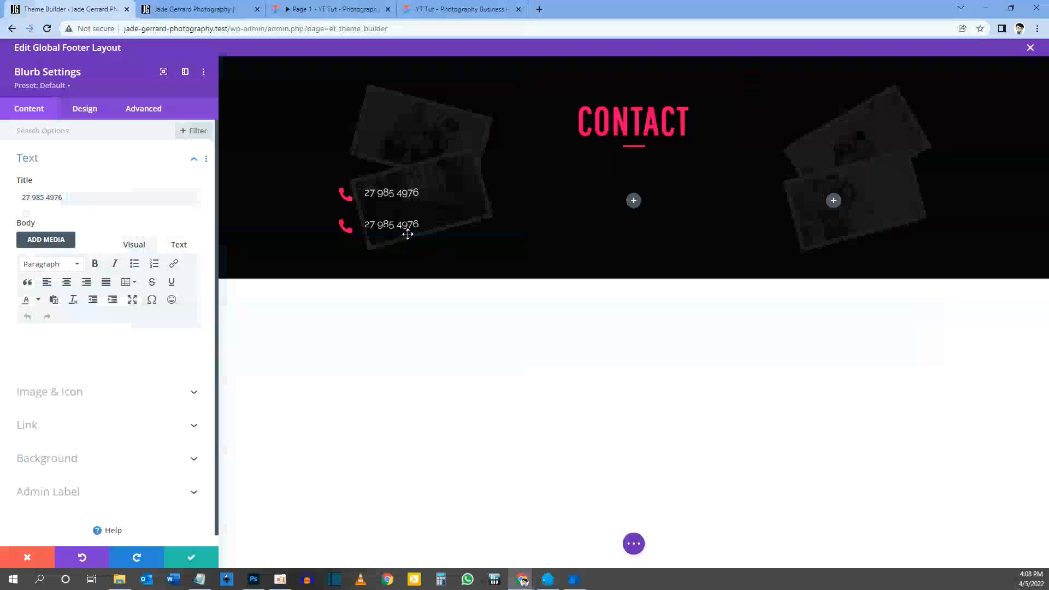
pyautogui.moveTo(146, 197); pyautogui.dragTo(35, 211)
pyautogui.hotkey('ctrl', 'v')
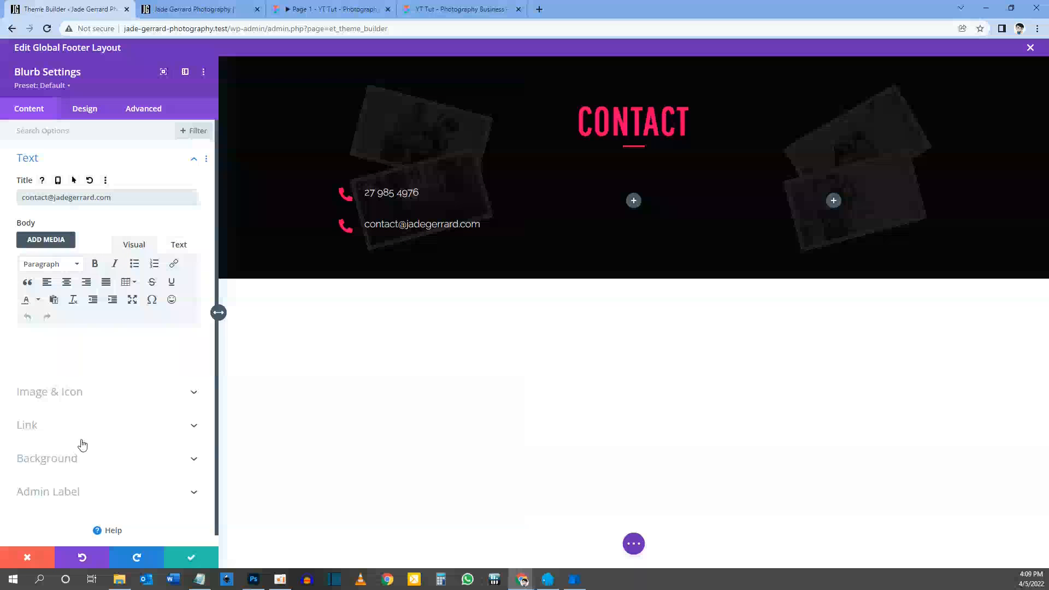
# Search the blurb's icons for "enve" and apply the solid envelope matching the Figma prototype
pyautogui.click(64, 399)
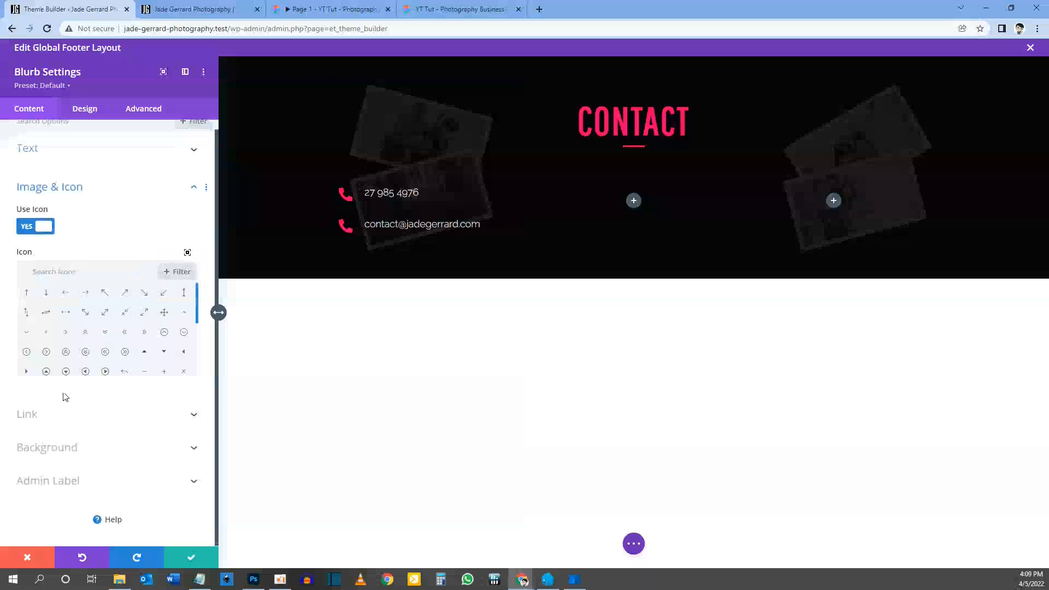
pyautogui.click(72, 271)
pyautogui.write('eb')
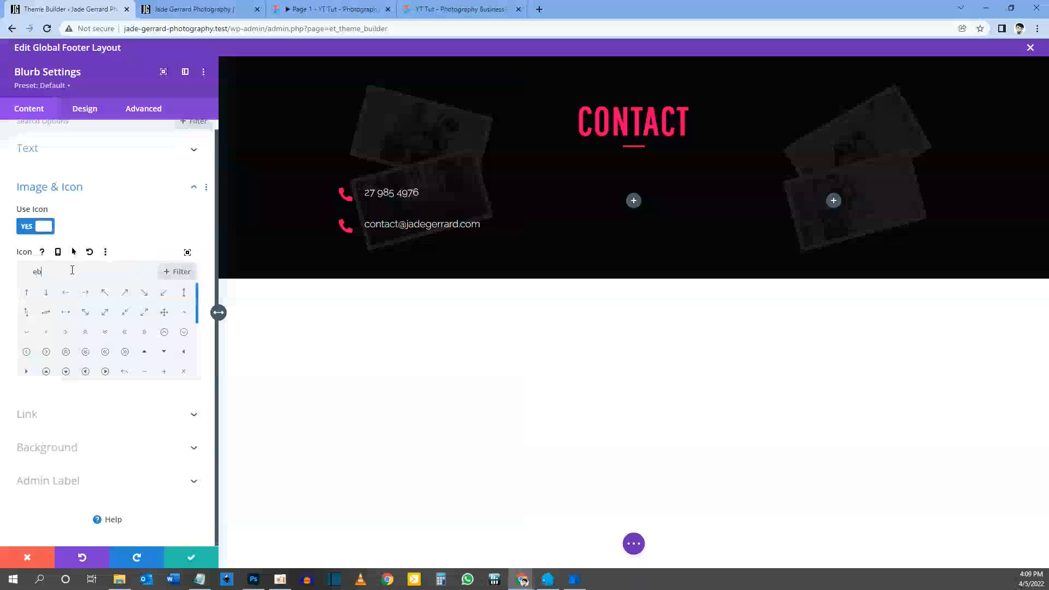
pyautogui.write('ve')
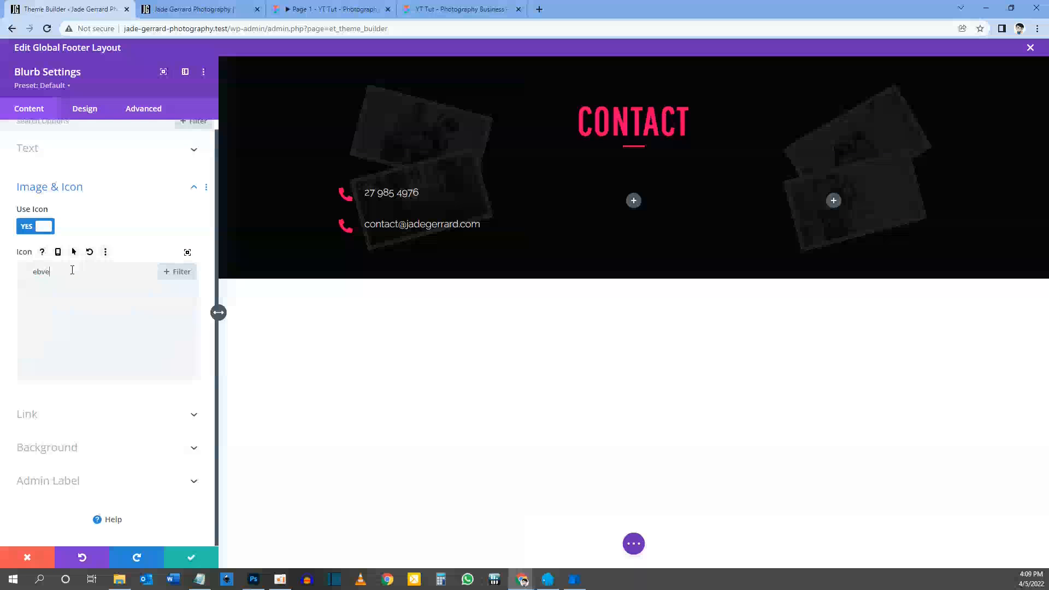
pyautogui.press('BackSpace')
pyautogui.press('BackSpace')
pyautogui.write('nve')
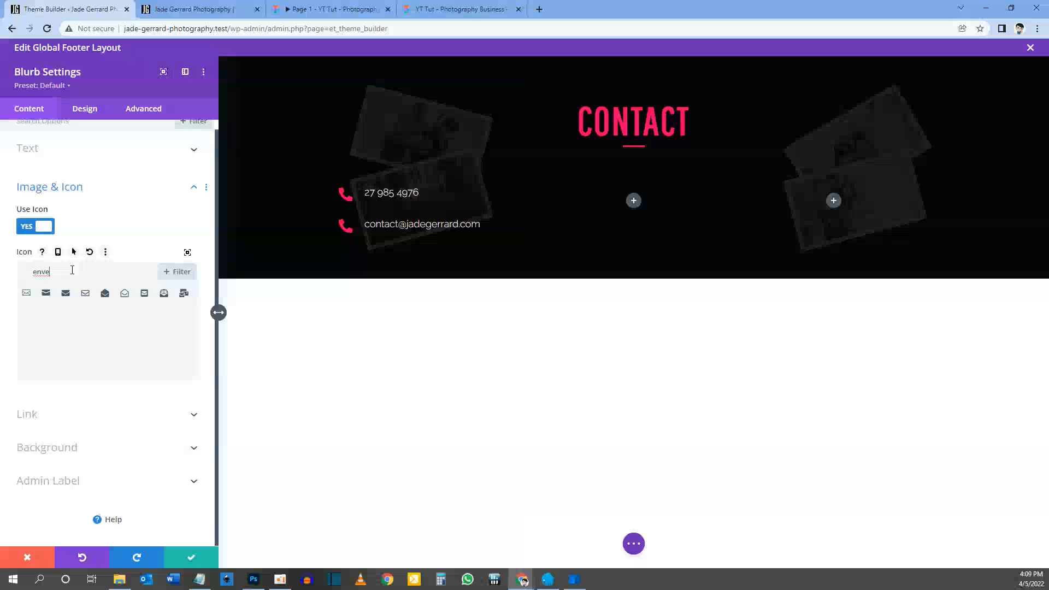
pyautogui.click(347, 7)
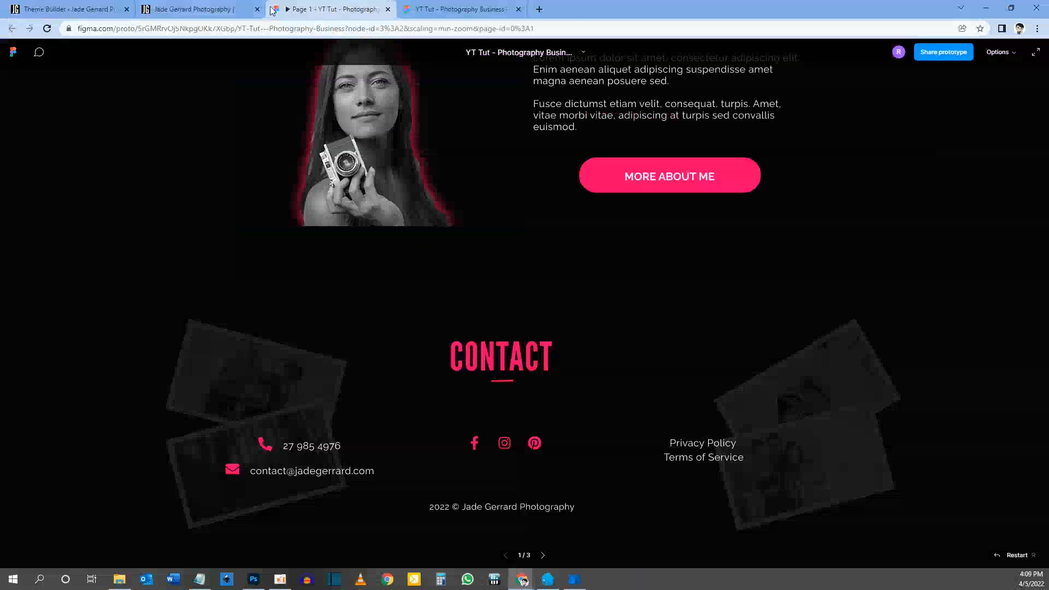
pyautogui.click(71, 8)
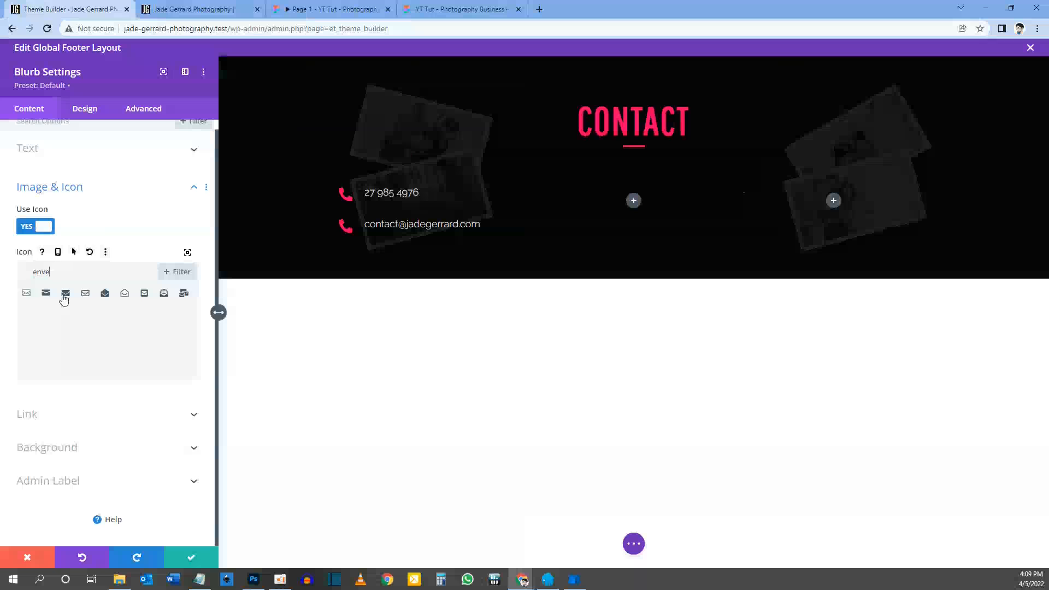
pyautogui.click(46, 293)
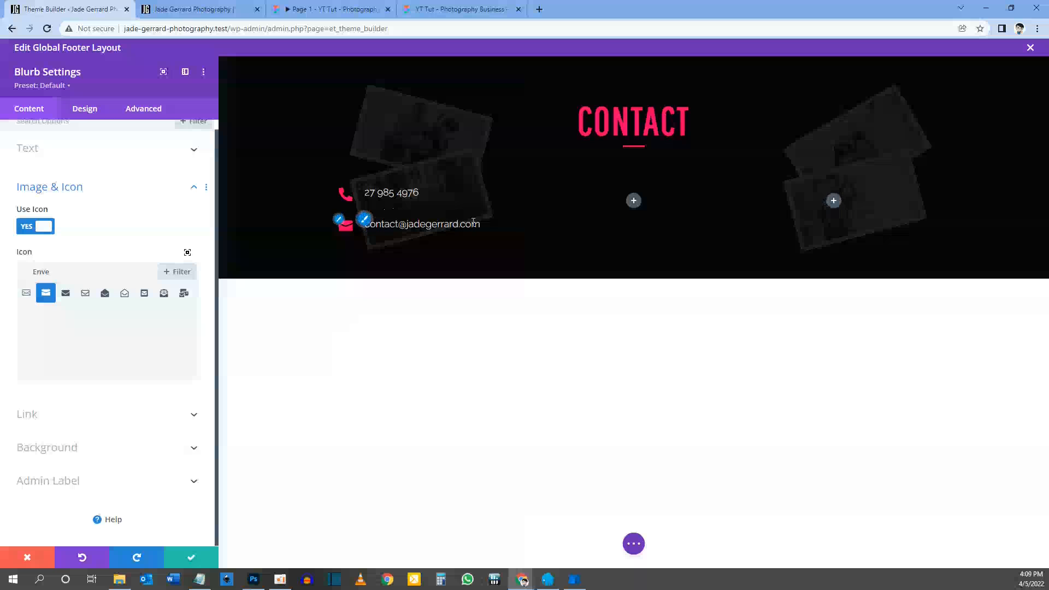
# Compare the e-mail blurb with the footer in the Figma prototype and save the blurb's settings
pyautogui.click(321, 8)
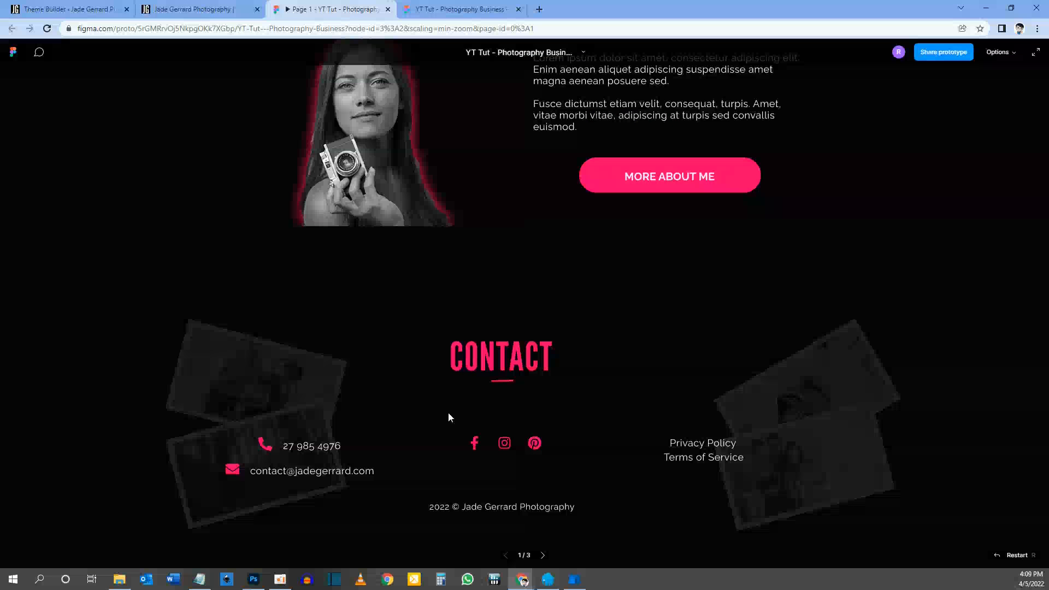
pyautogui.click(60, 8)
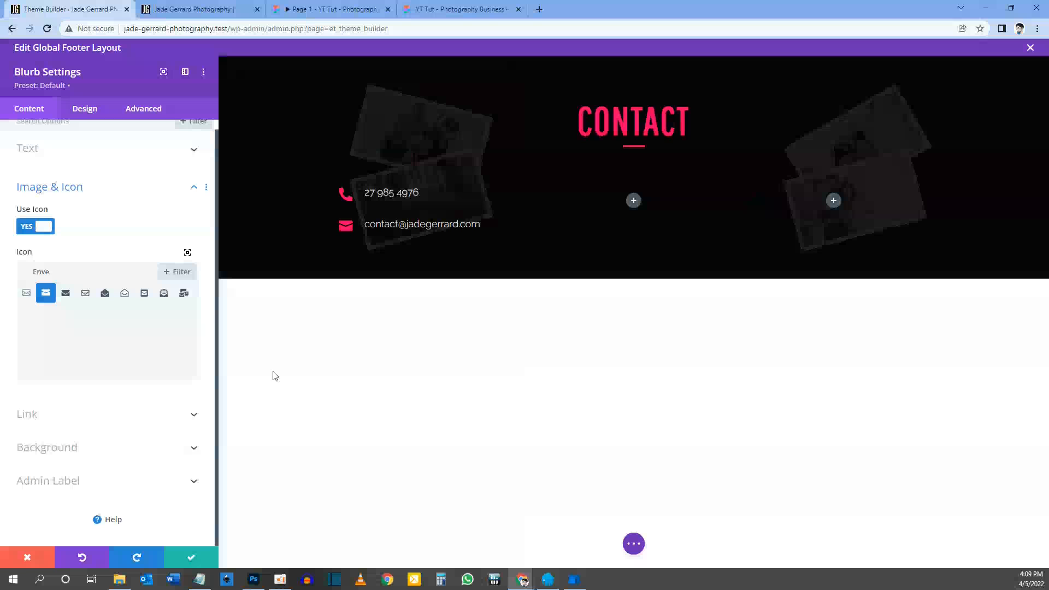
pyautogui.click(191, 557)
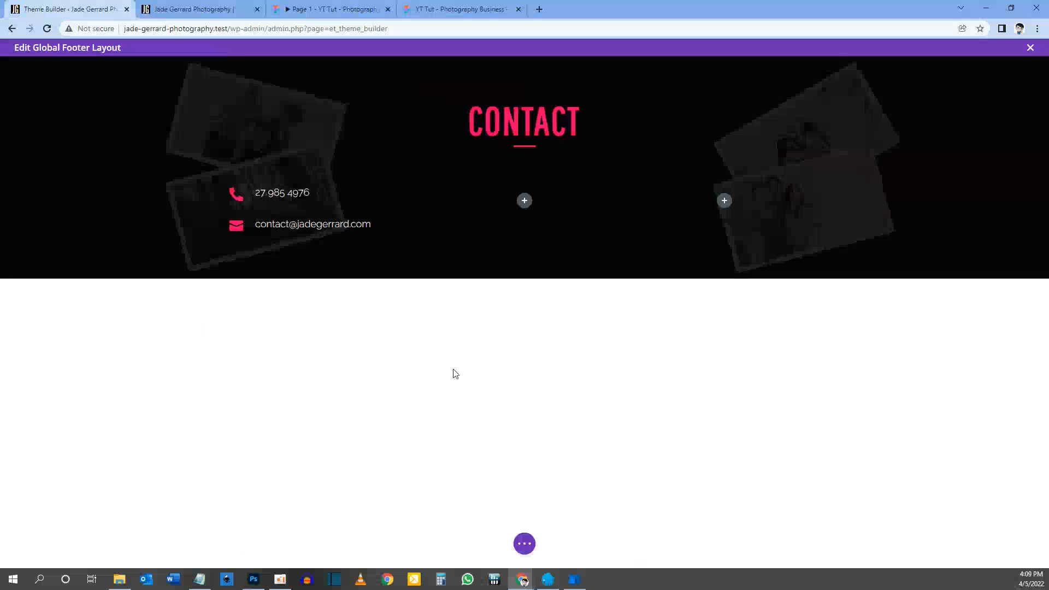
# Insert a Social Media Follow module in the footer row's middle column
pyautogui.click(523, 201)
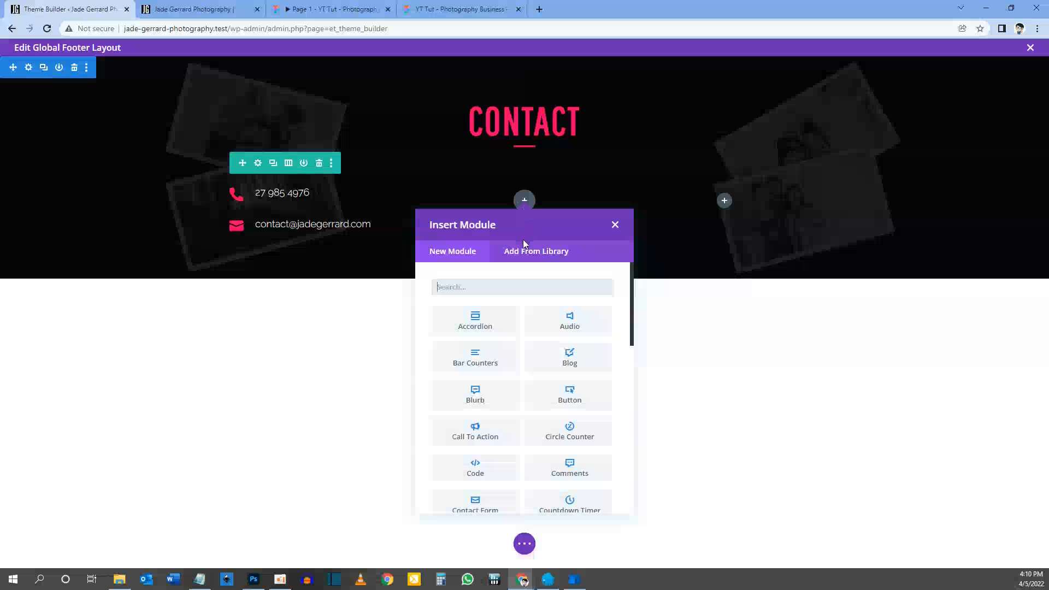
pyautogui.write('social')
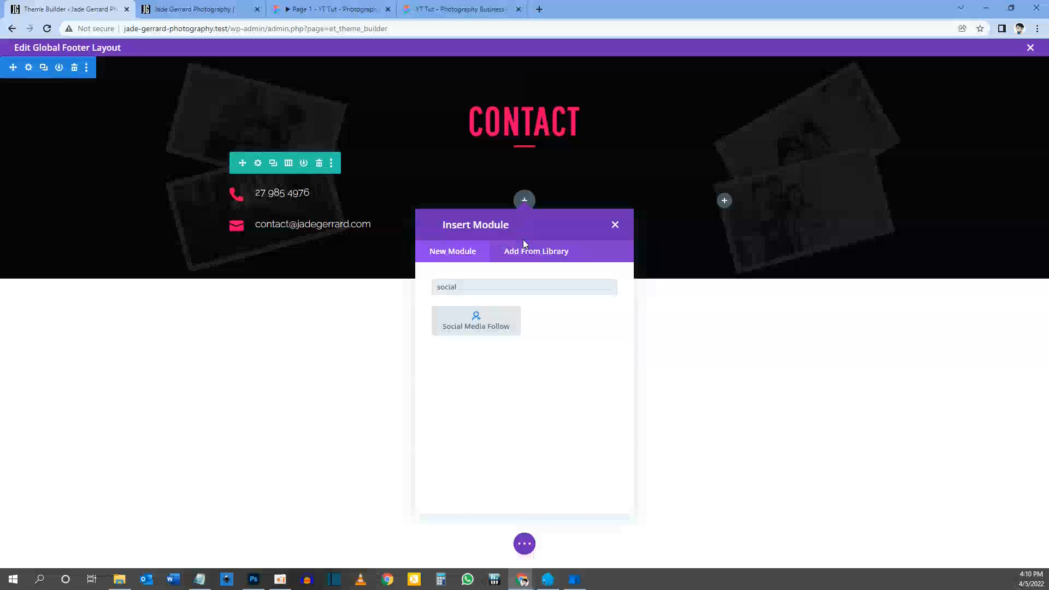
pyautogui.click(479, 324)
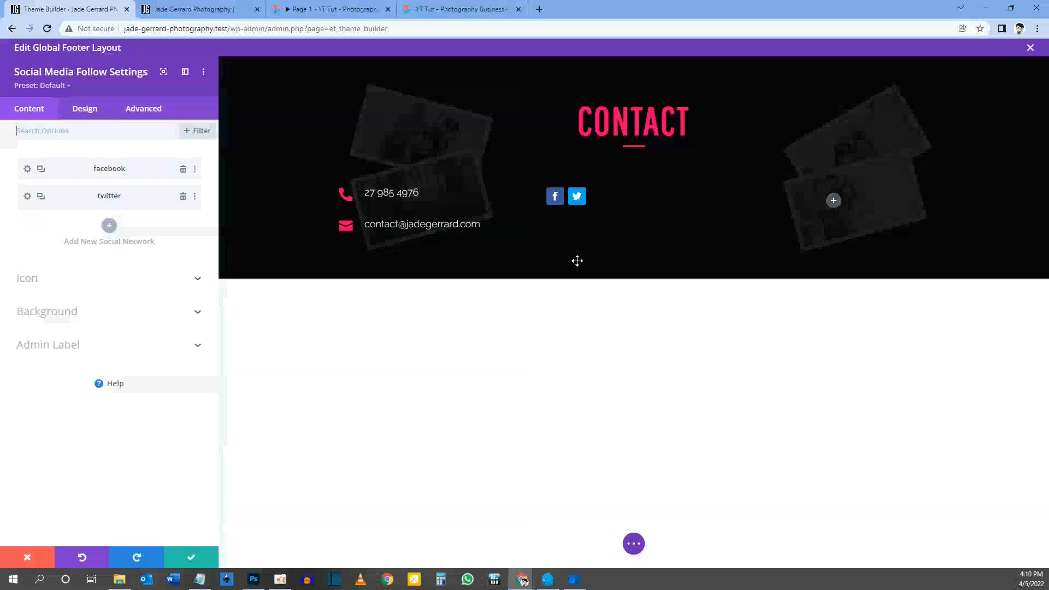
# Check the social icons in the Figma prototype's footer and change the module's Twitter network to Instagram
pyautogui.click(344, 9)
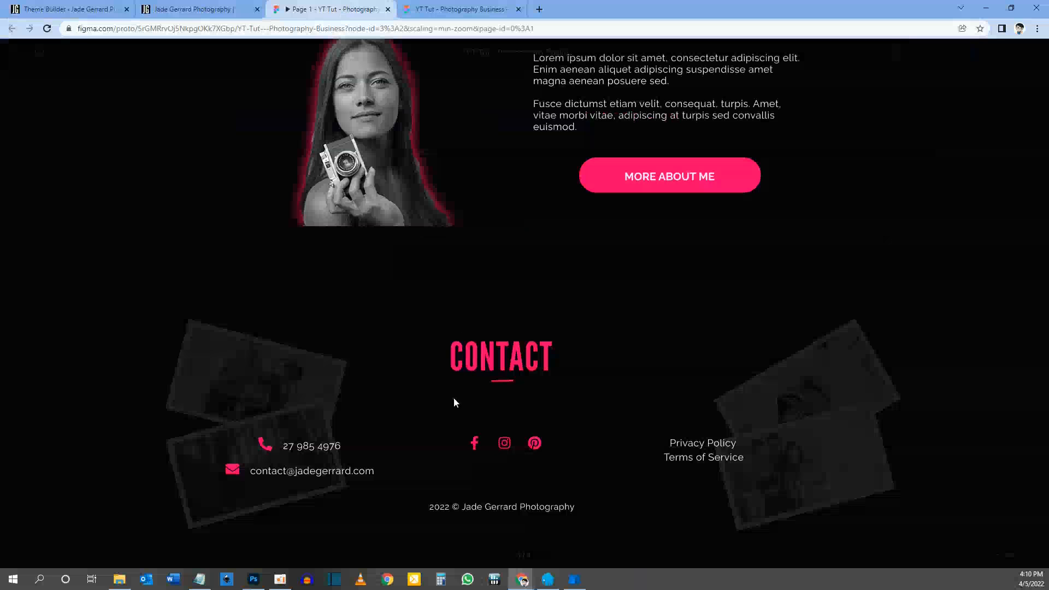
pyautogui.hotkey('ctrl', '1')
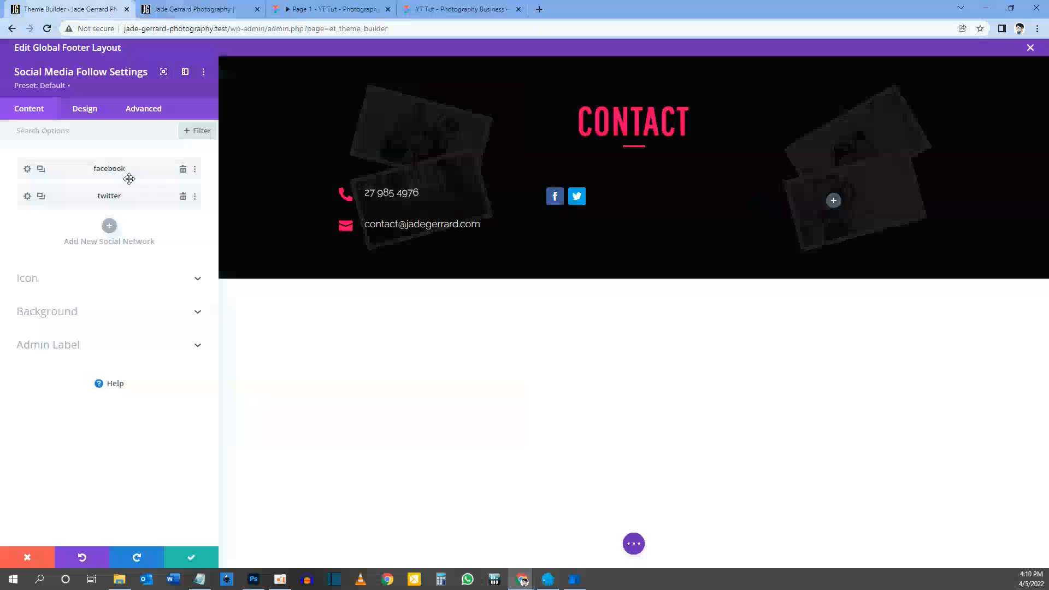
pyautogui.hotkey('ctrl', '3')
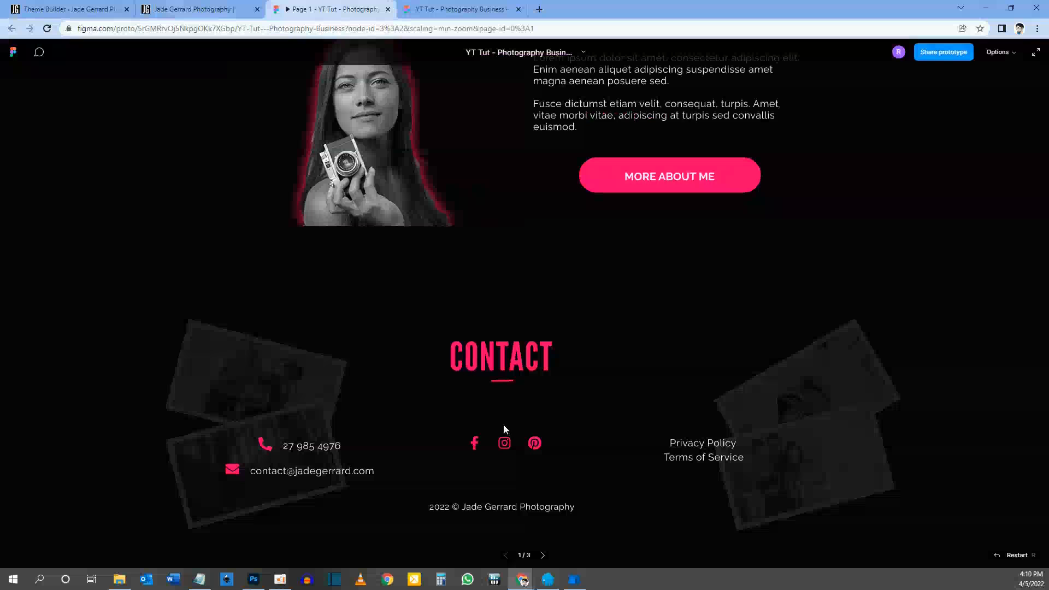
pyautogui.hotkey('ctrl', '1')
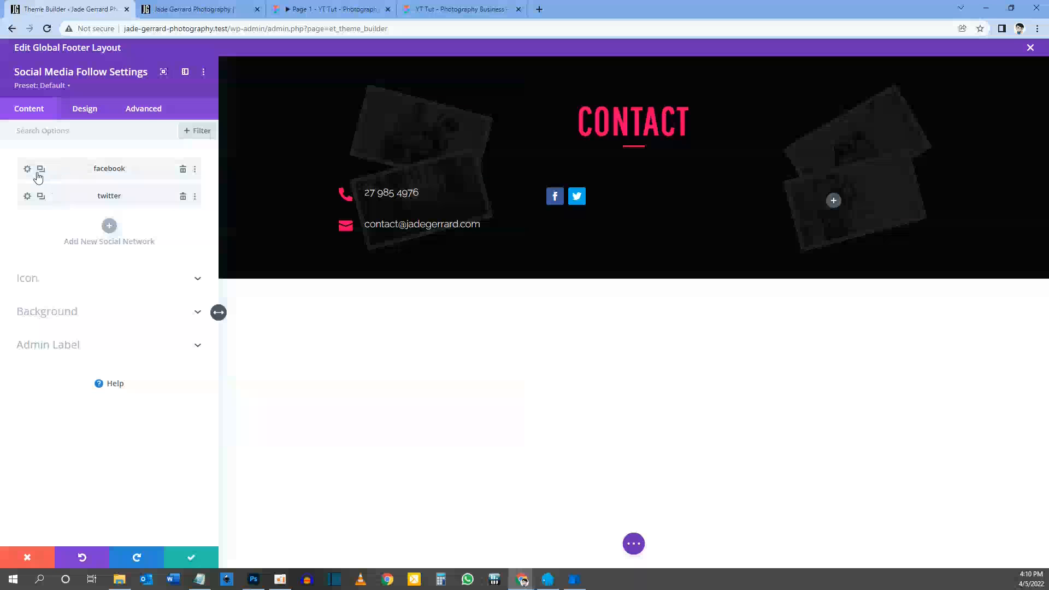
pyautogui.click(26, 198)
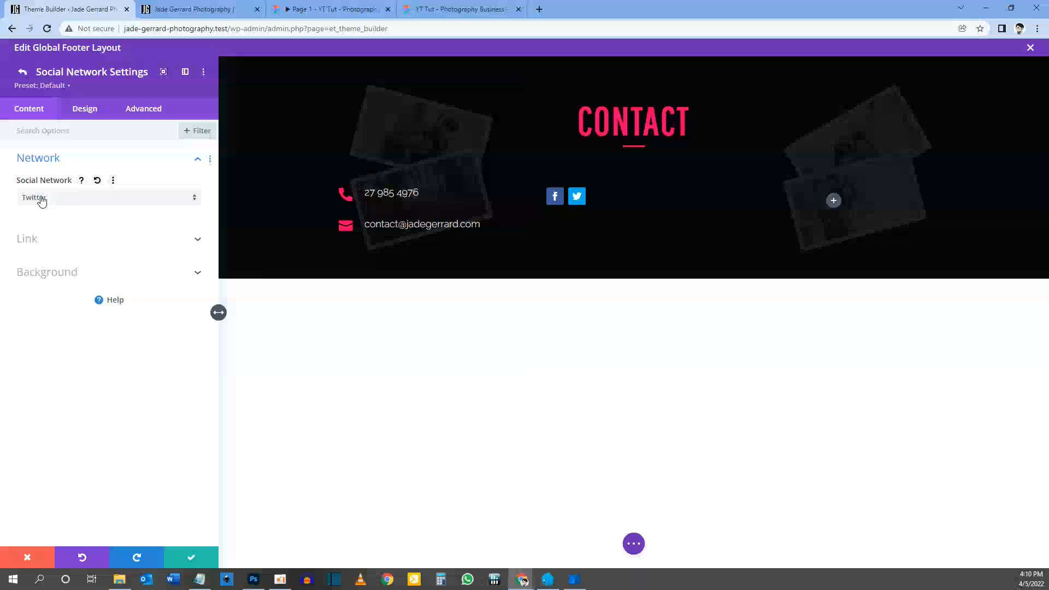
pyautogui.click(52, 199)
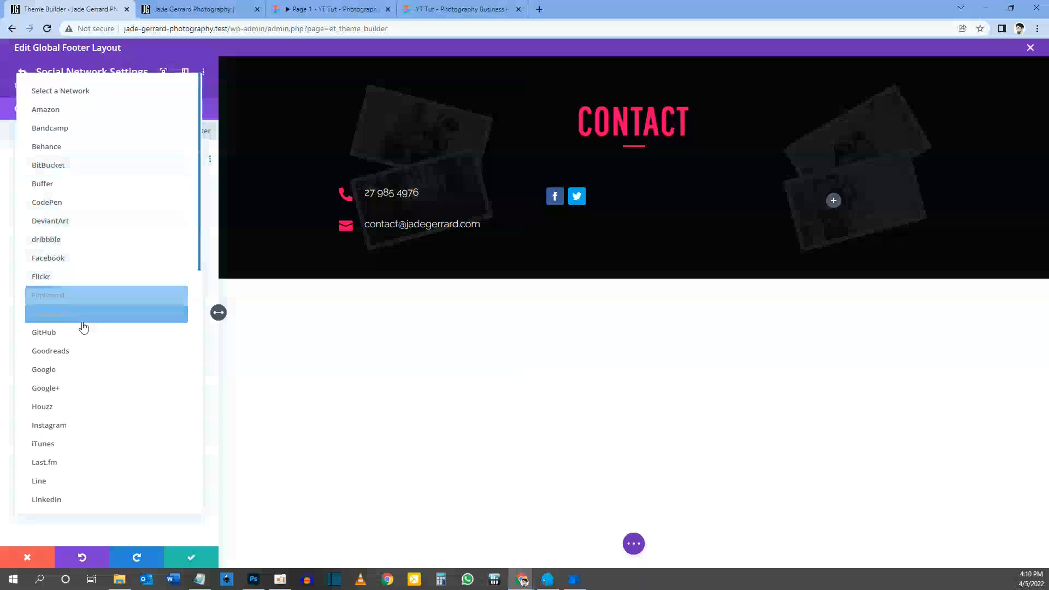
pyautogui.click(72, 429)
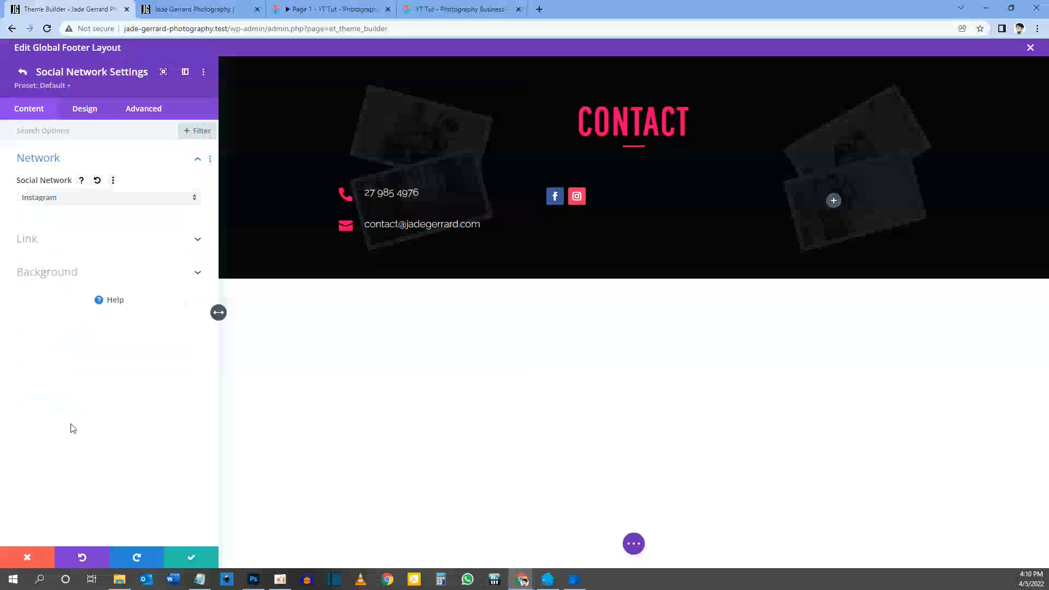
pyautogui.click(22, 72)
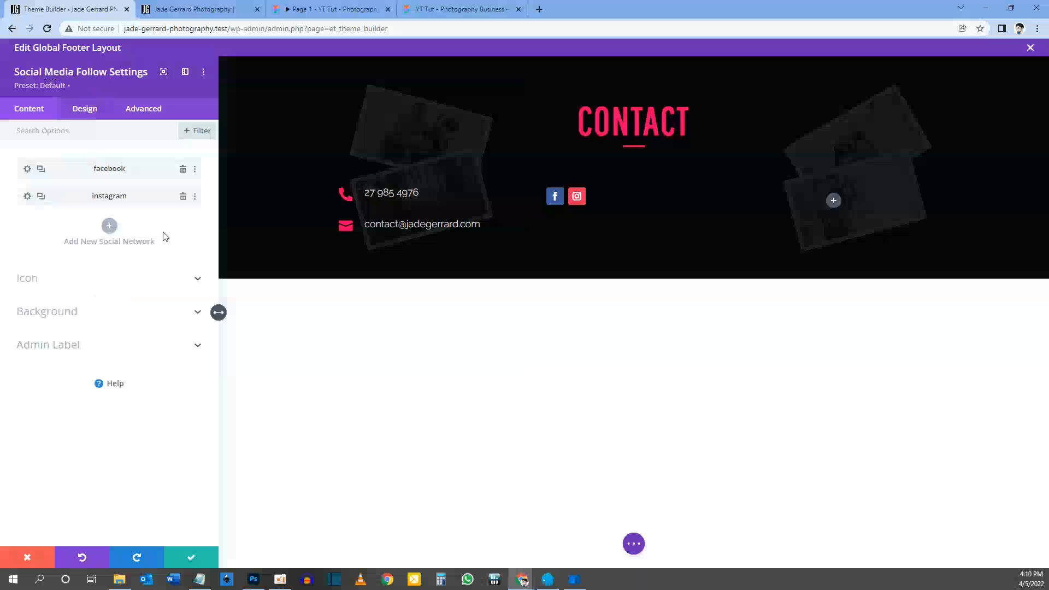
# Duplicate the Instagram network and set the copy's social network to Pinterest
pyautogui.click(41, 197)
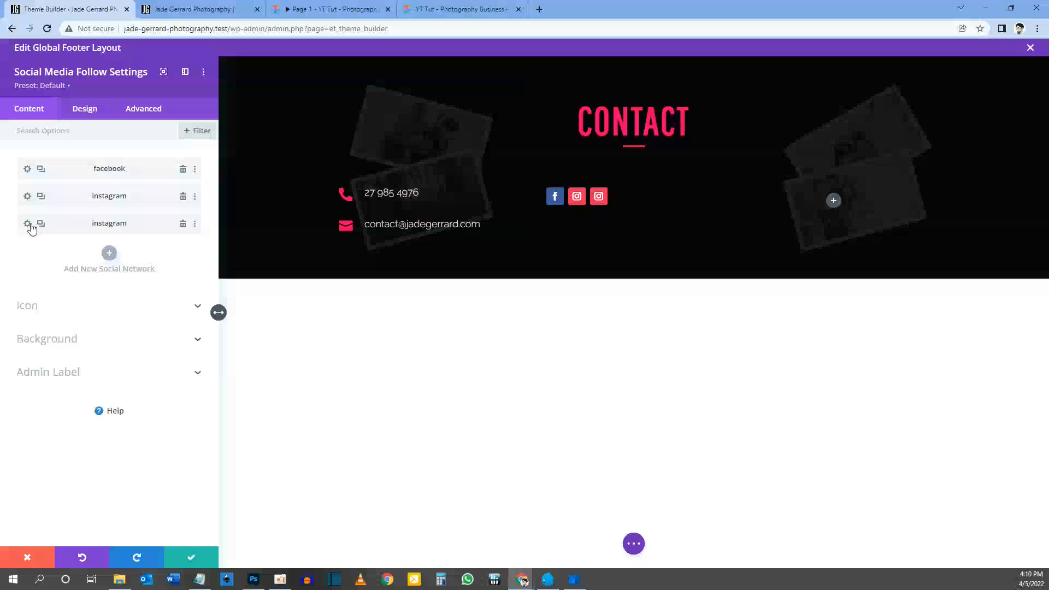
pyautogui.click(28, 225)
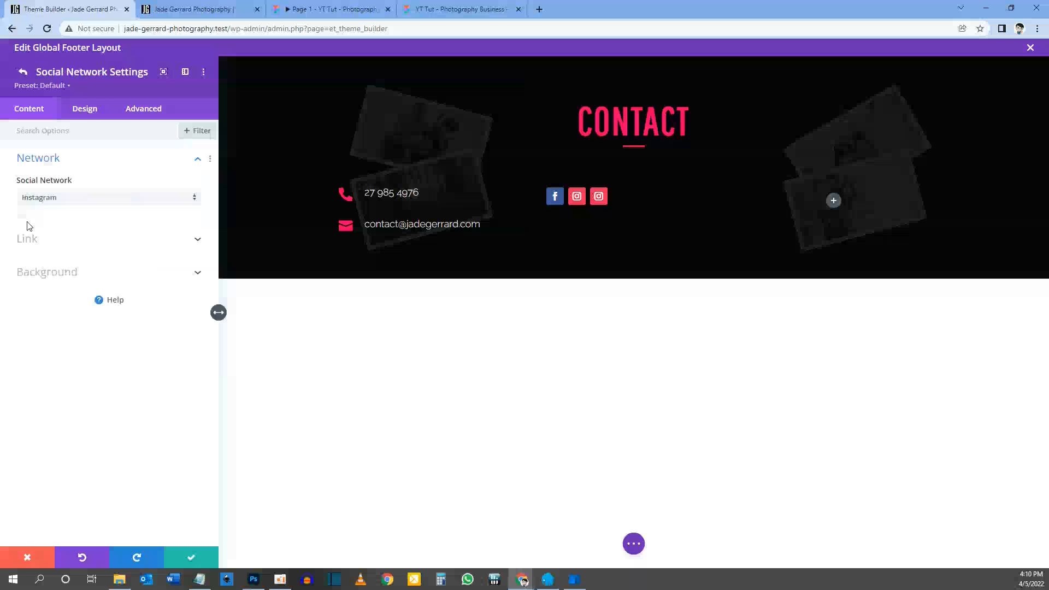
pyautogui.click(85, 196)
pyautogui.scroll(-4, 77, 407)
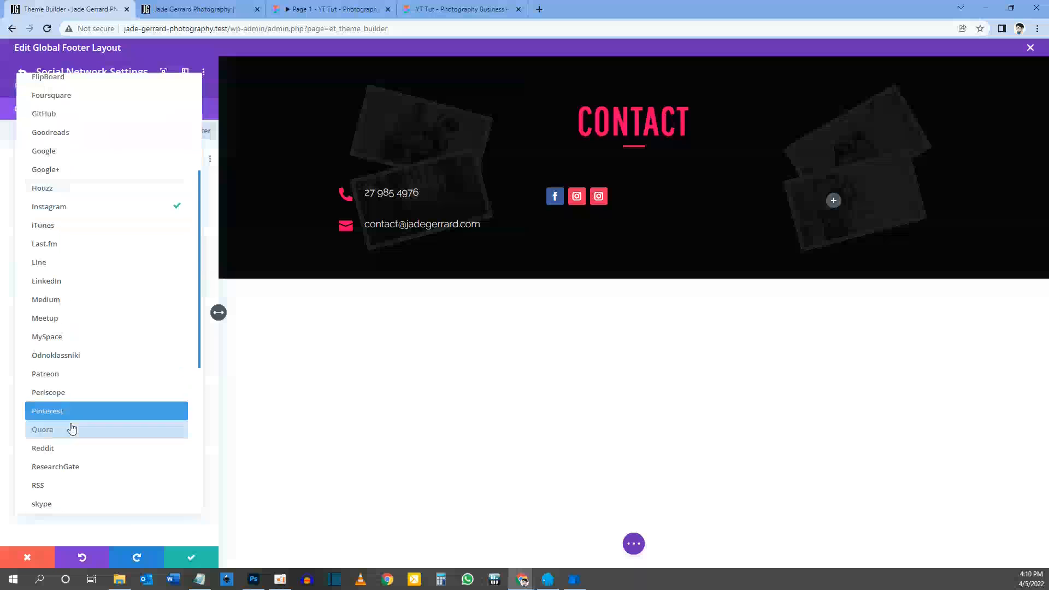
pyautogui.click(71, 412)
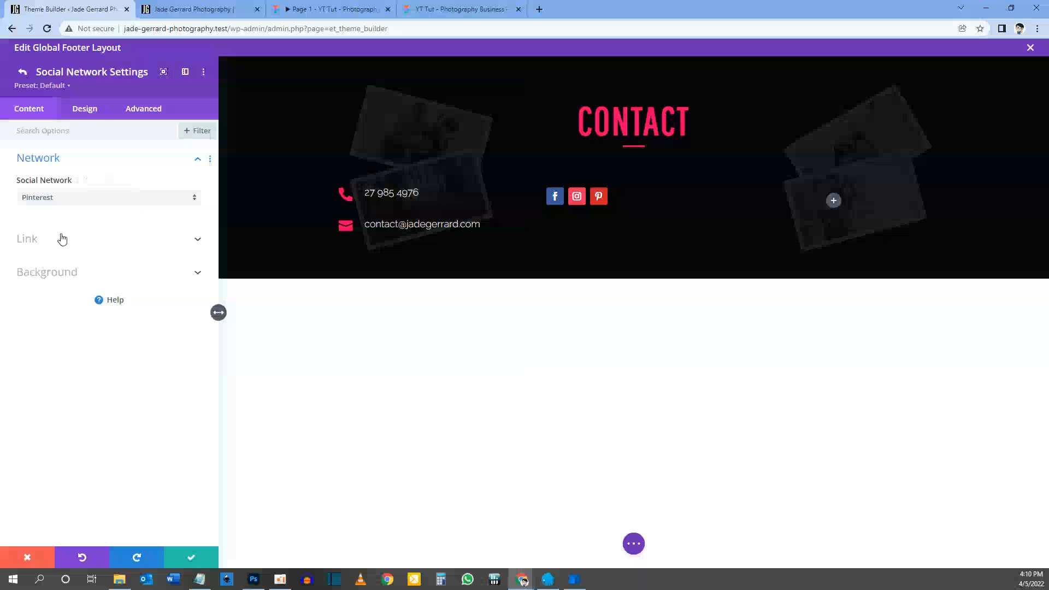
# Make the Pinterest network's background transparent and set its icon color to the saved pink
pyautogui.click(73, 272)
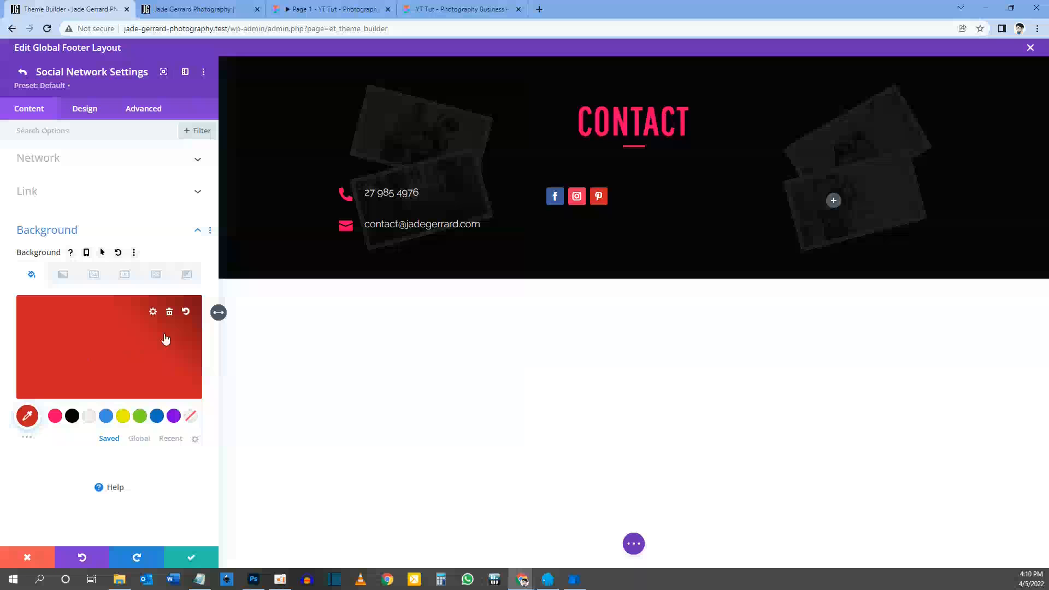
pyautogui.click(192, 417)
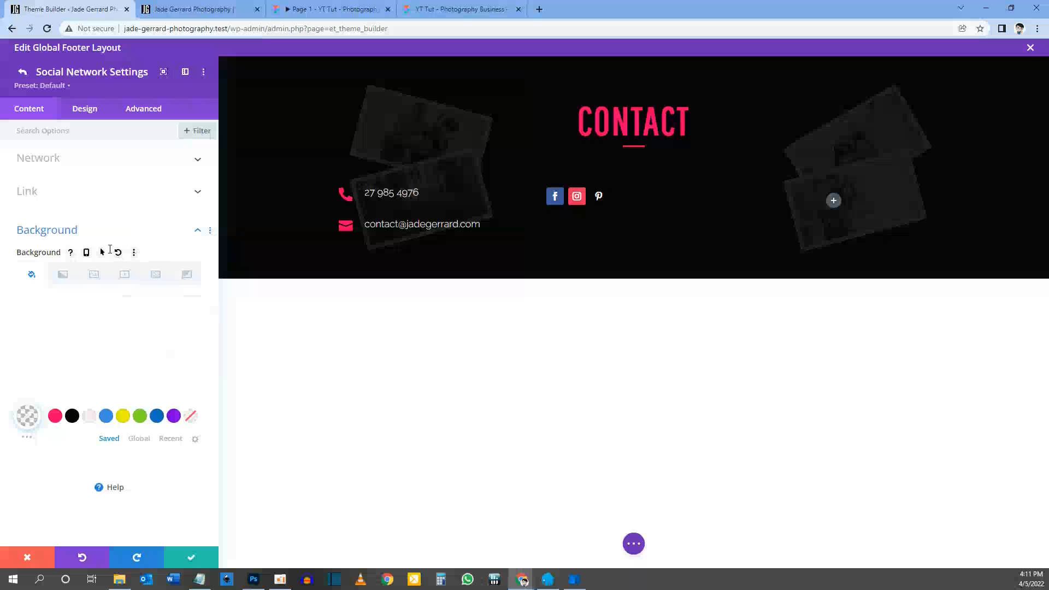
pyautogui.click(94, 111)
pyautogui.click(31, 158)
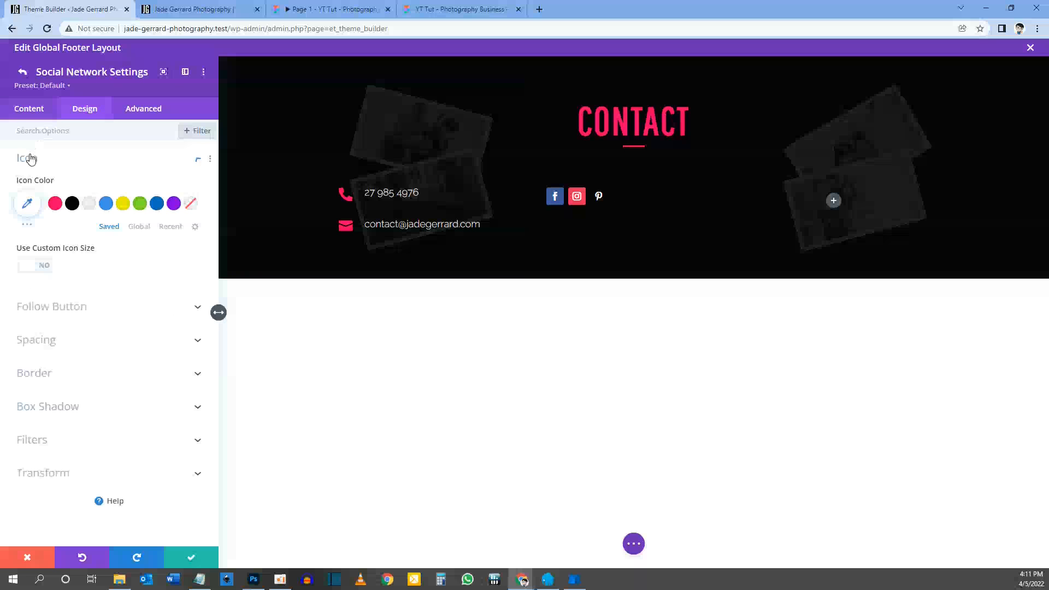
pyautogui.click(55, 204)
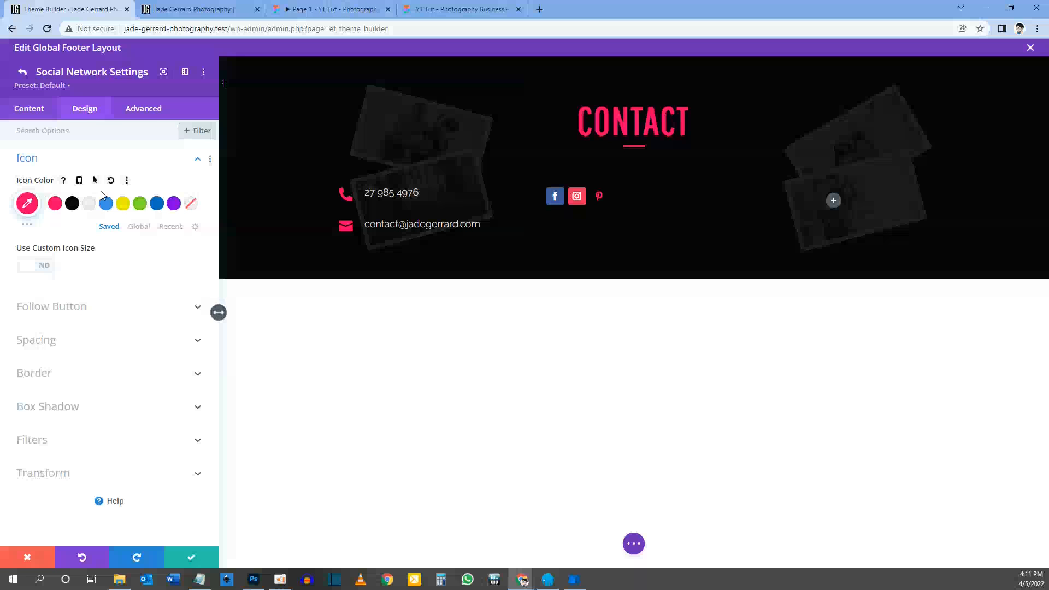
pyautogui.click(22, 71)
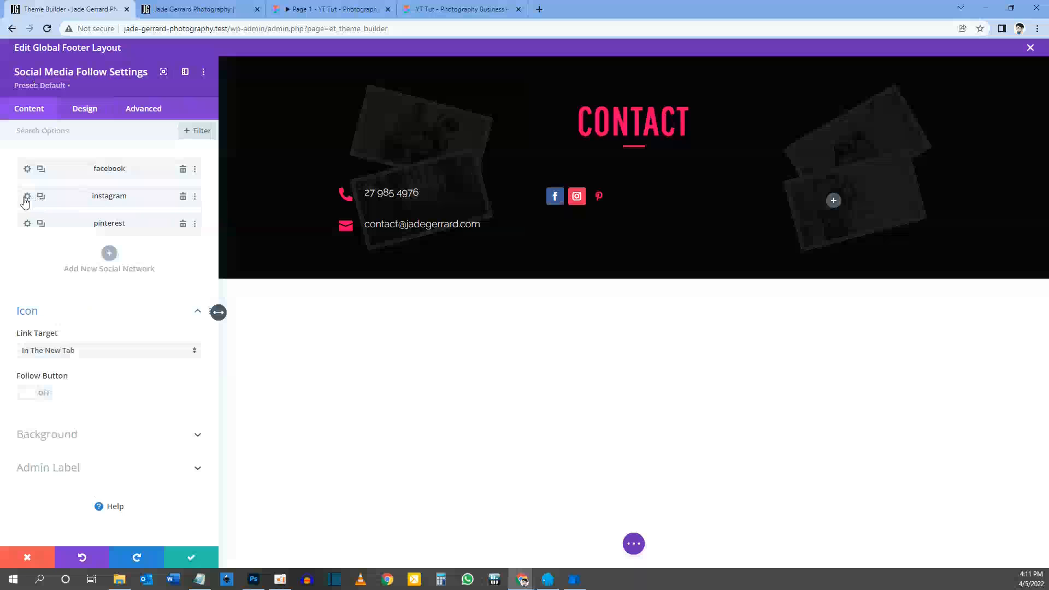
# Give the Instagram network a transparent background and the saved pink icon color
pyautogui.click(26, 196)
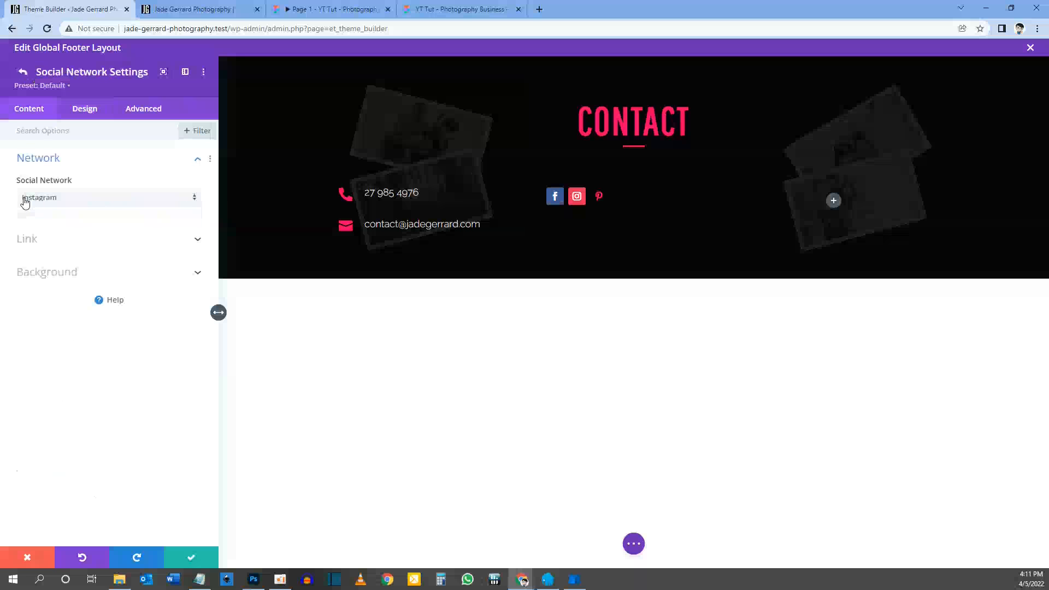
pyautogui.click(51, 270)
pyautogui.moveTo(166, 306)
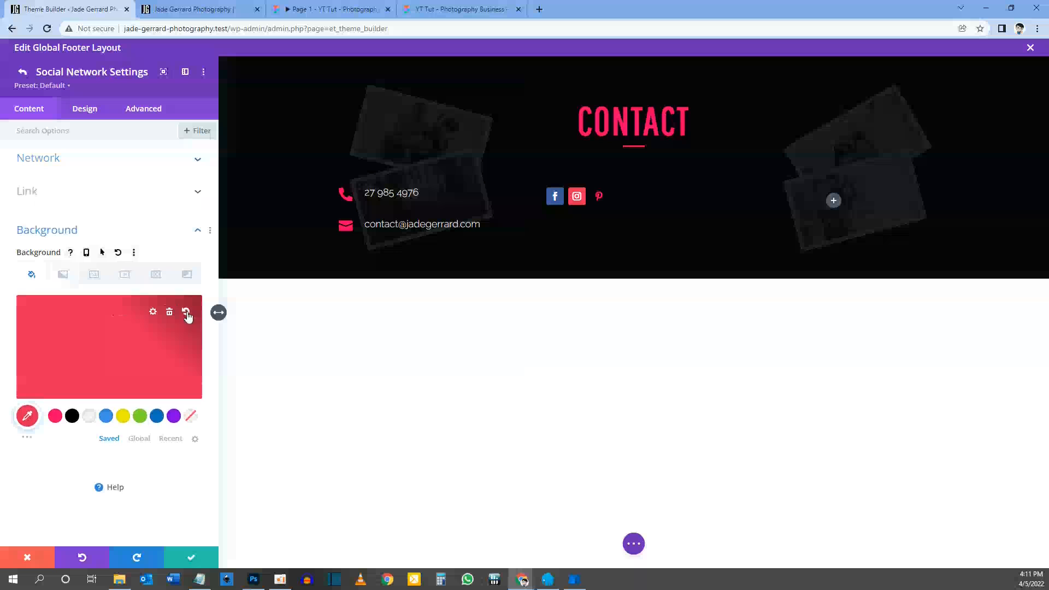
pyautogui.click(191, 416)
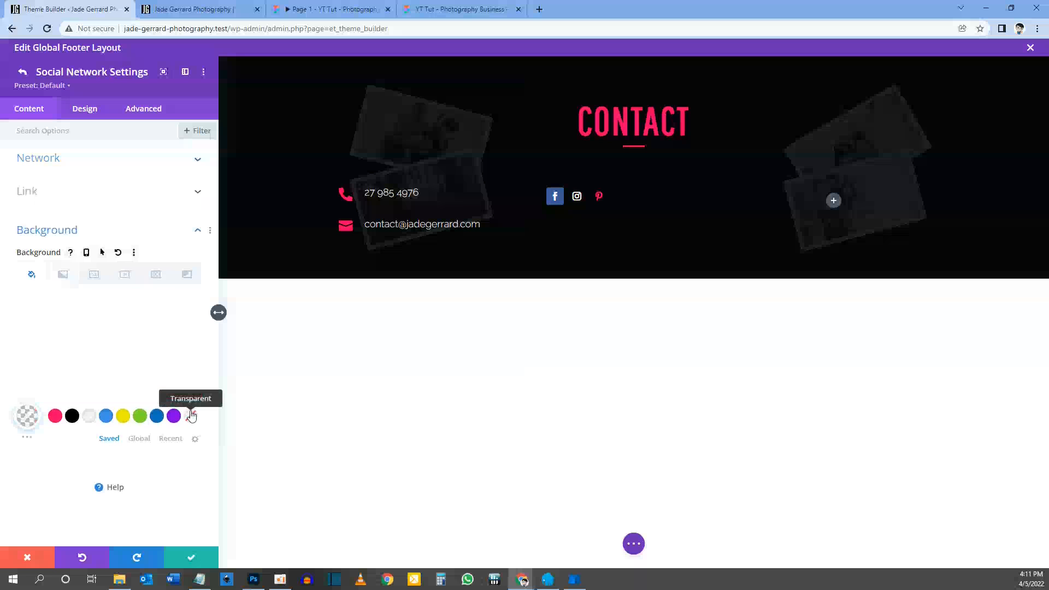
pyautogui.click(88, 109)
pyautogui.click(27, 159)
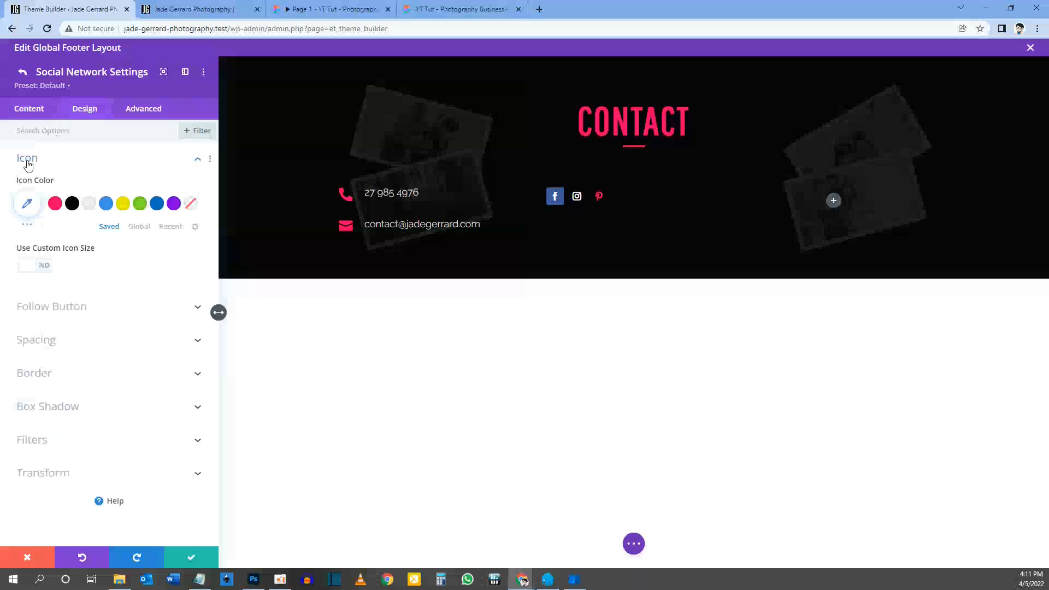
pyautogui.click(54, 204)
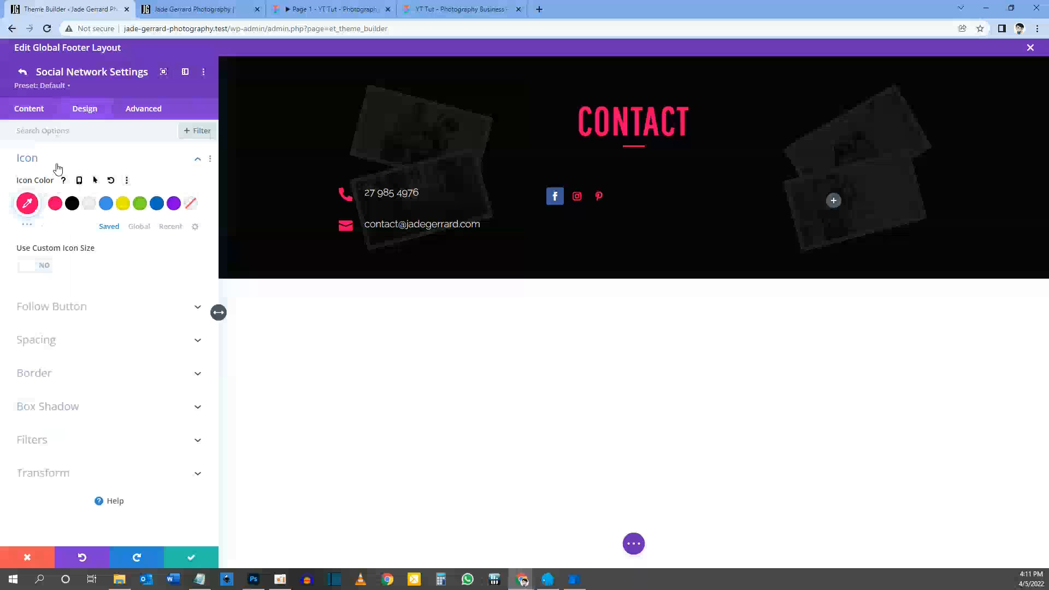
pyautogui.click(23, 71)
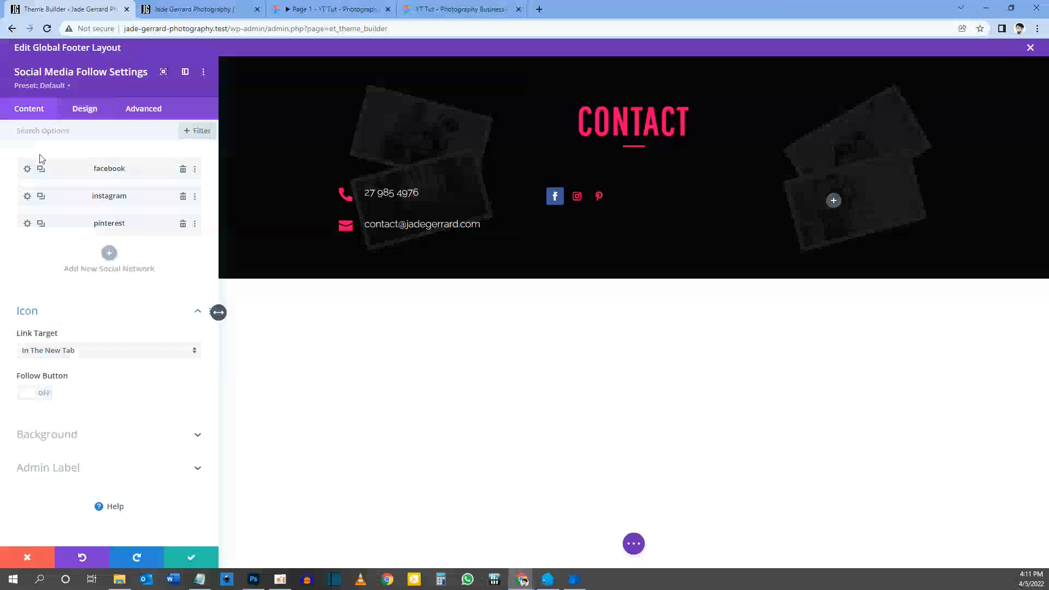
# Remove the Facebook network's background color by making it transparent, and color its icon with the saved pink
pyautogui.click(27, 169)
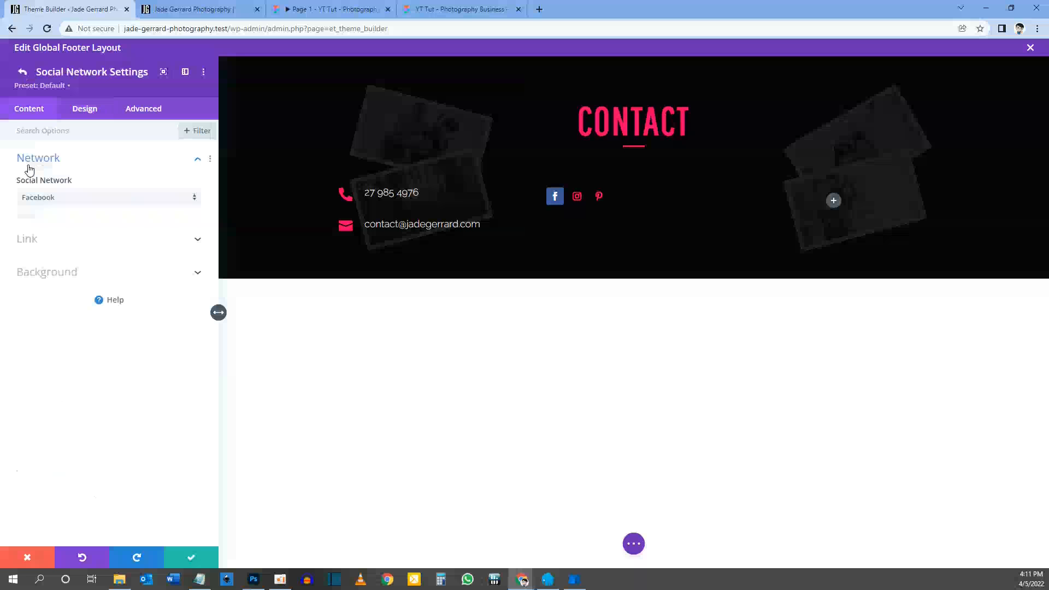
pyautogui.click(46, 273)
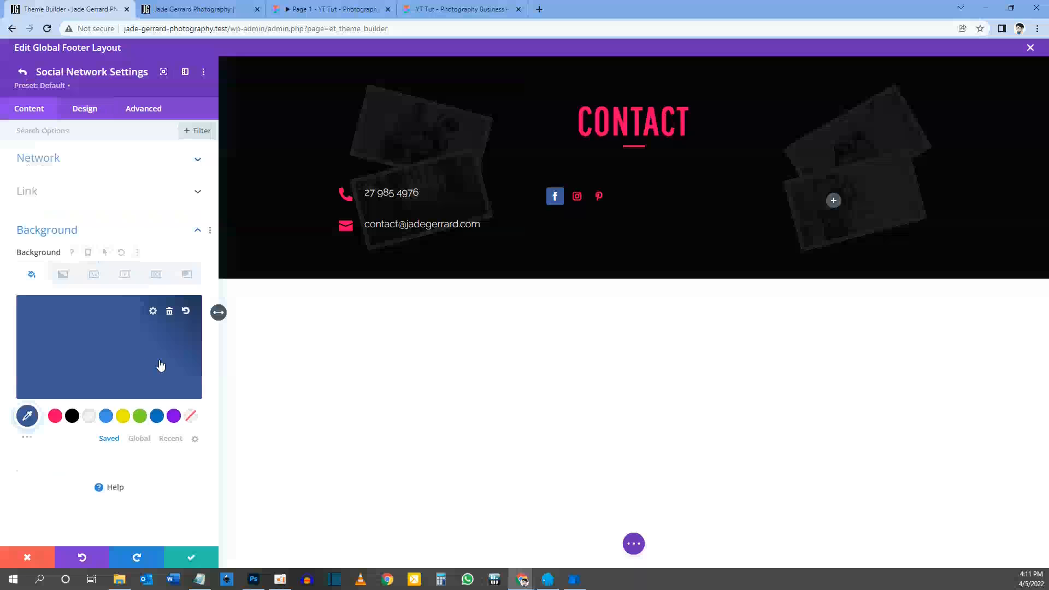
pyautogui.click(195, 417)
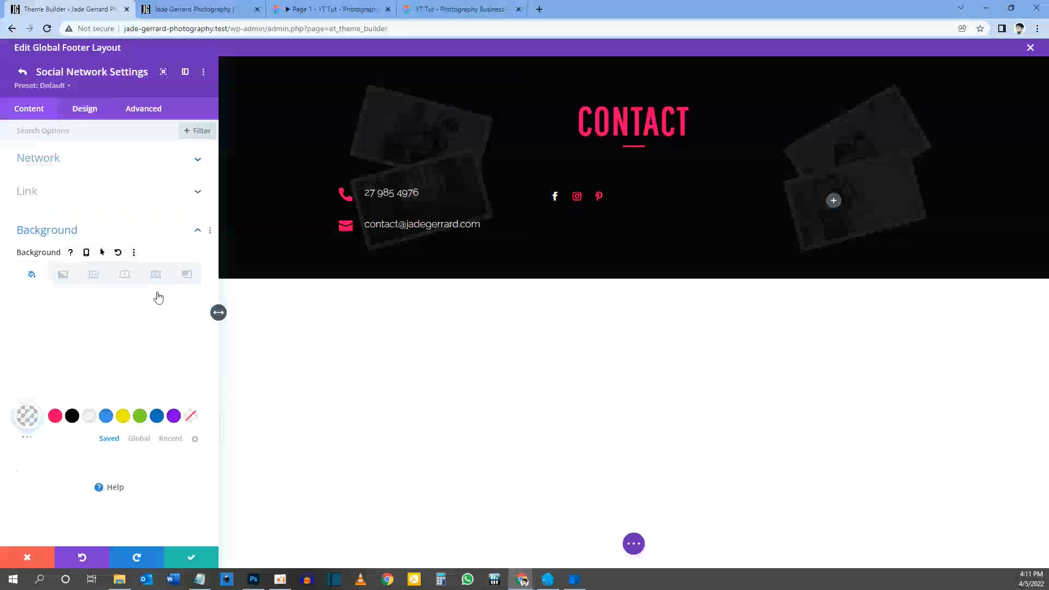
pyautogui.click(84, 108)
pyautogui.click(38, 158)
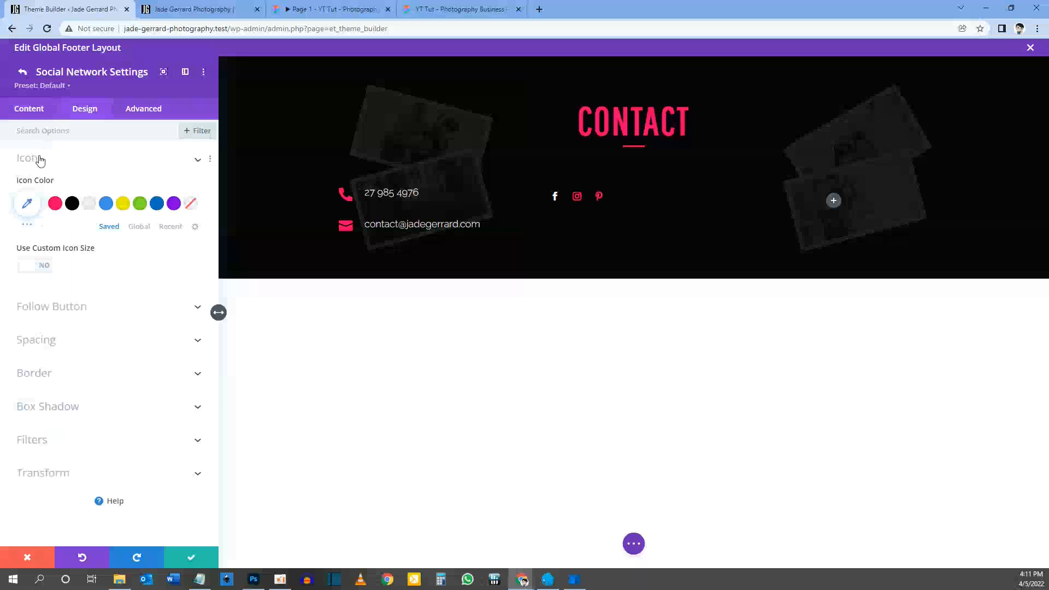
pyautogui.click(56, 203)
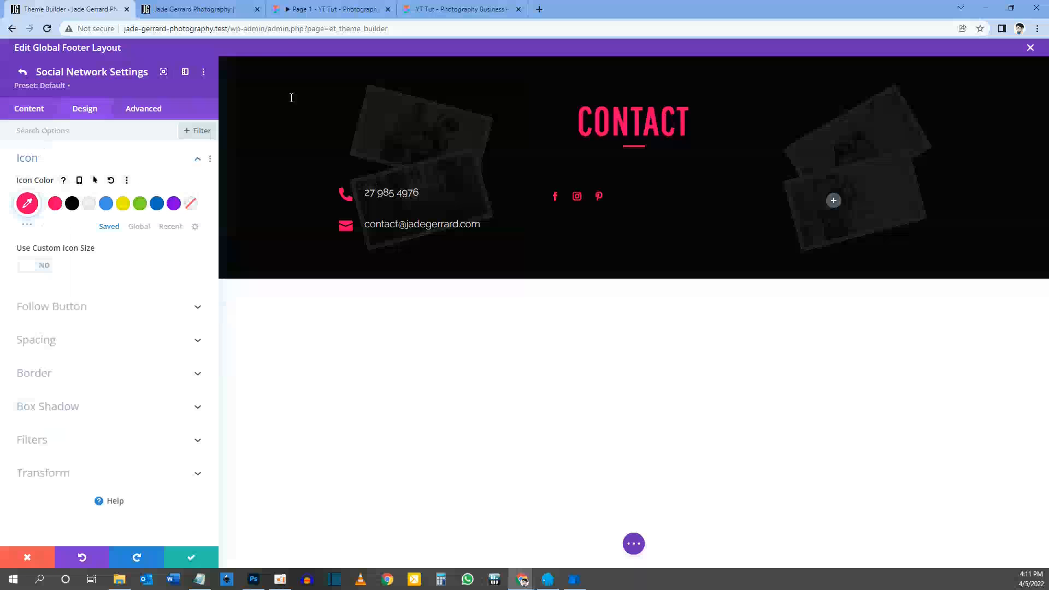
# Check the size of the footer's Facebook icon in the Figma design file and return to the Theme Builder
pyautogui.click(331, 9)
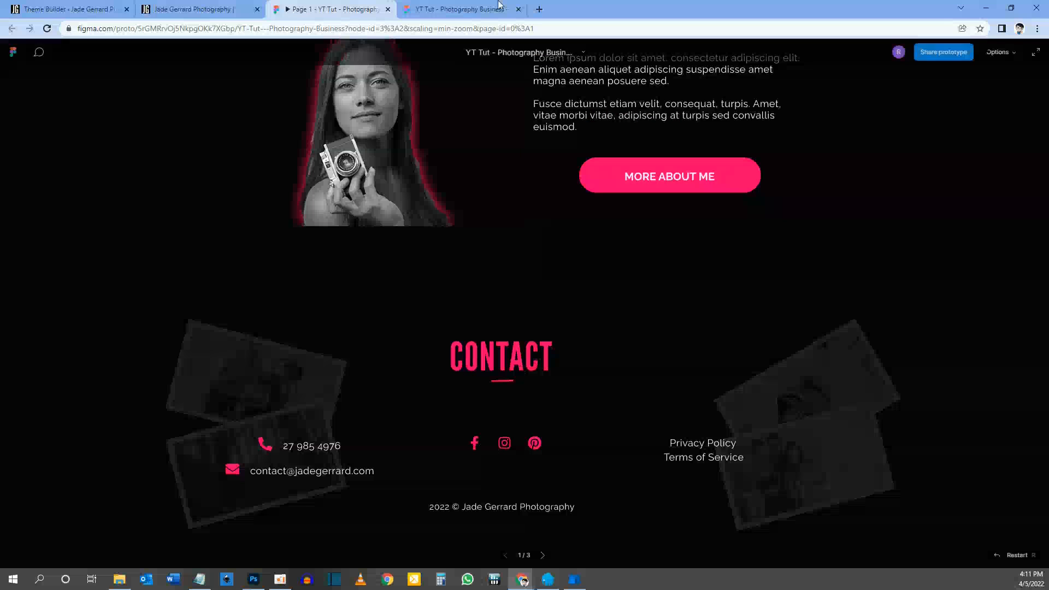
pyautogui.click(461, 9)
pyautogui.click(395, 217)
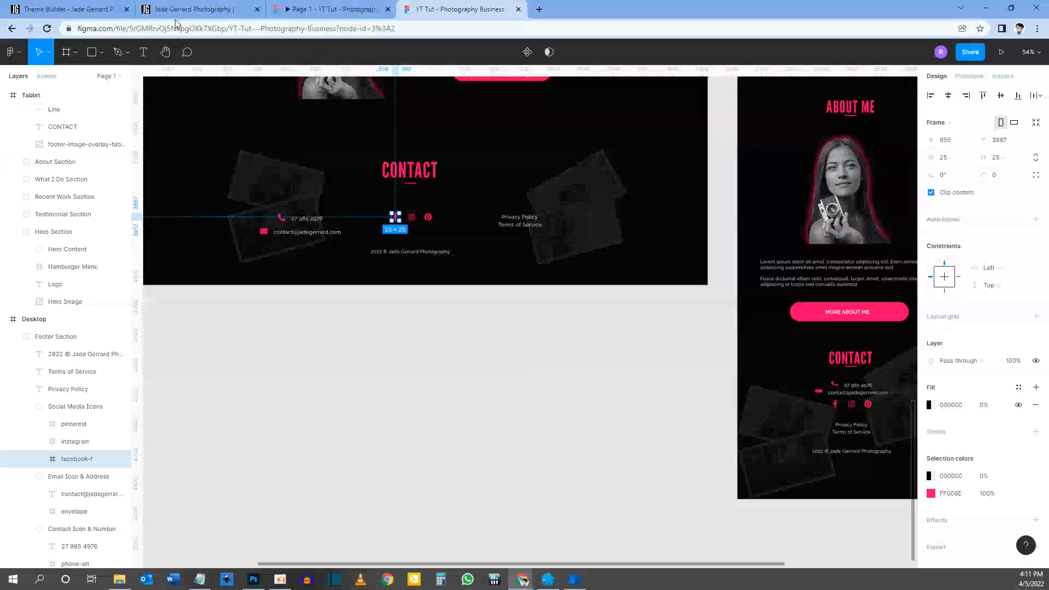
pyautogui.click(105, 10)
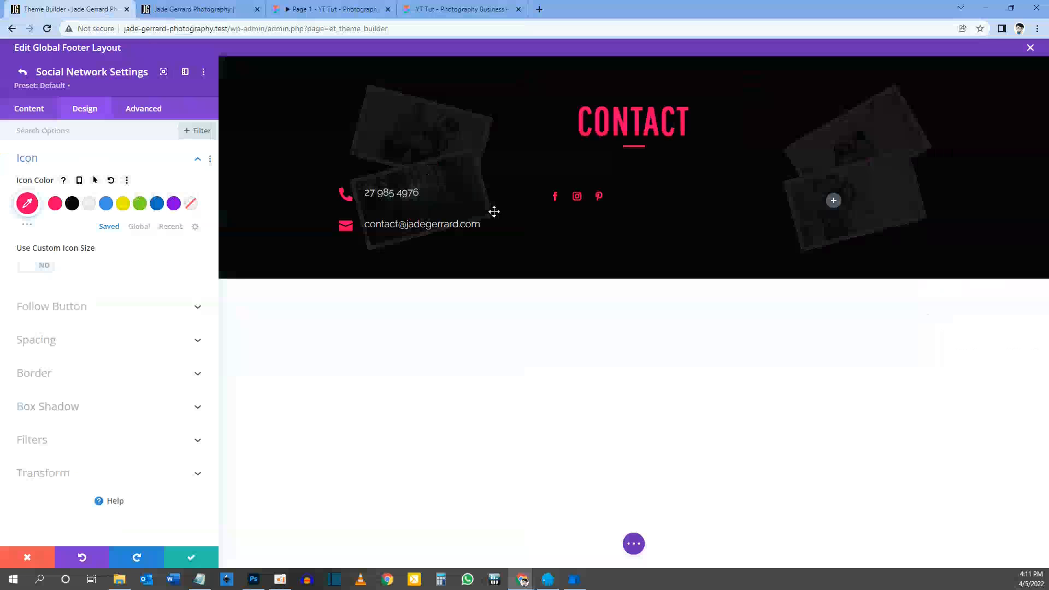
# Center the Social Media Follow module and enable a custom icon size with an icon font size of 25
pyautogui.click(22, 73)
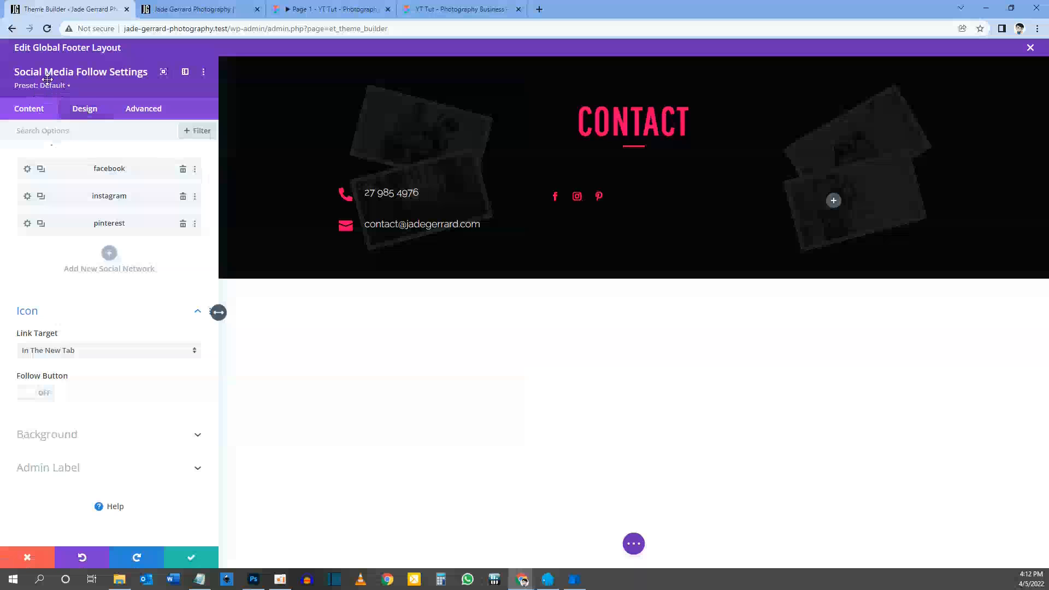
pyautogui.click(77, 109)
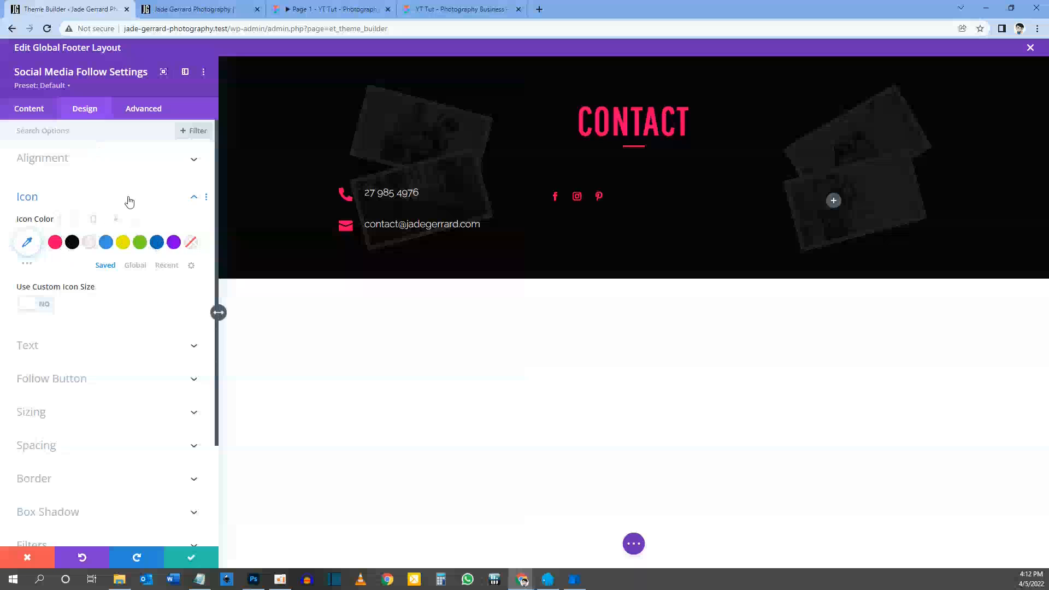
pyautogui.click(116, 163)
pyautogui.click(110, 203)
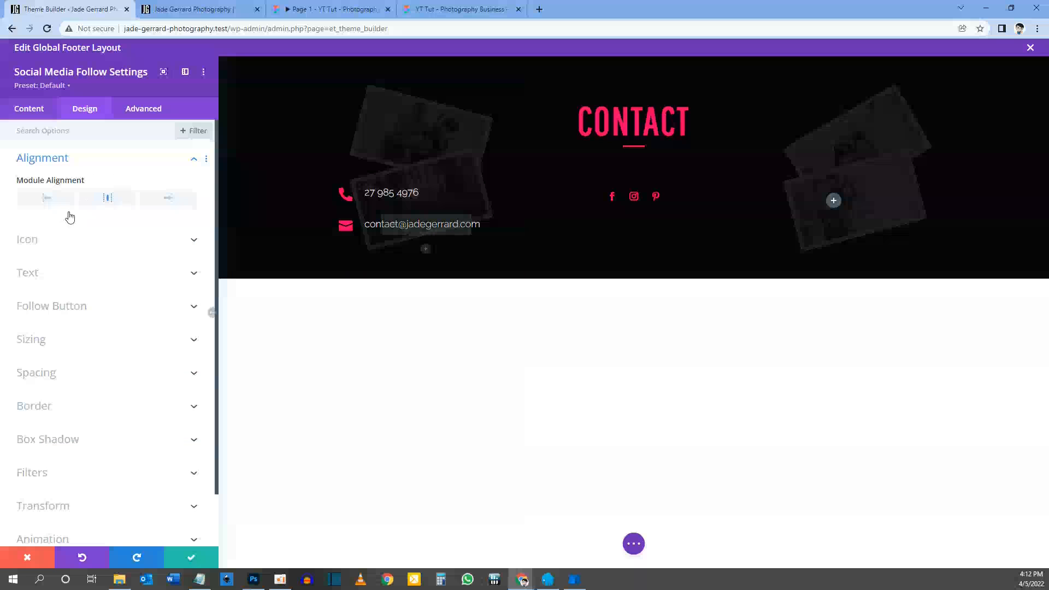
pyautogui.click(57, 240)
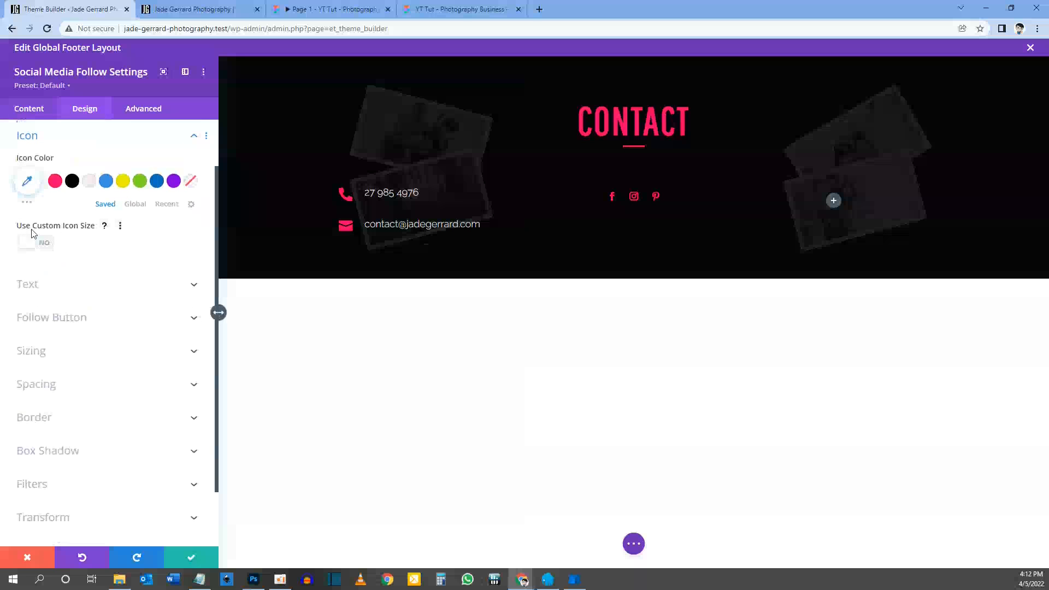
pyautogui.click(43, 245)
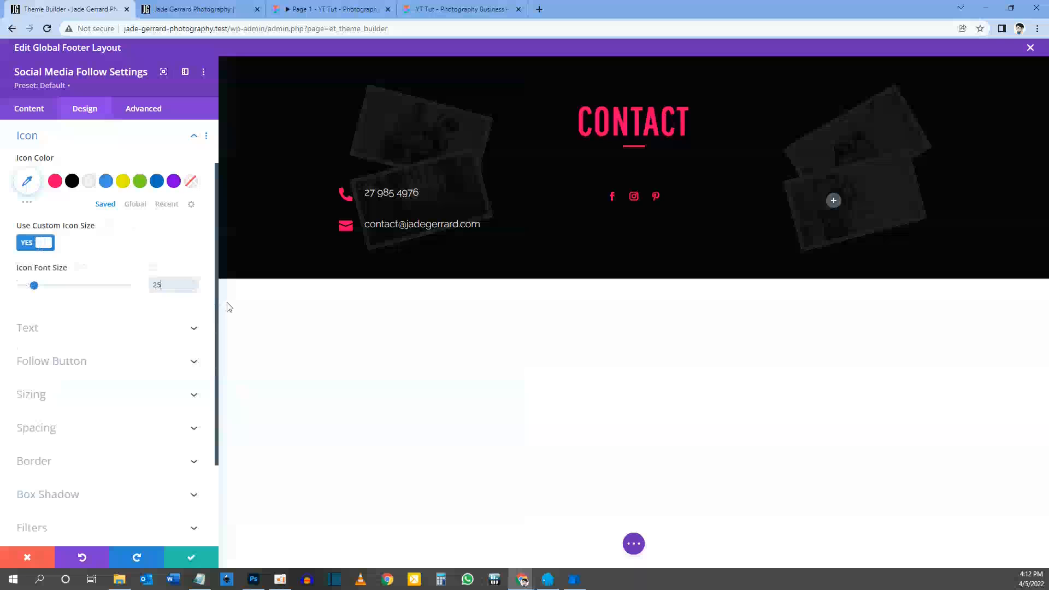
# Review the Facebook network's account link URL setting and look at the footer in the Figma prototype
pyautogui.click(29, 111)
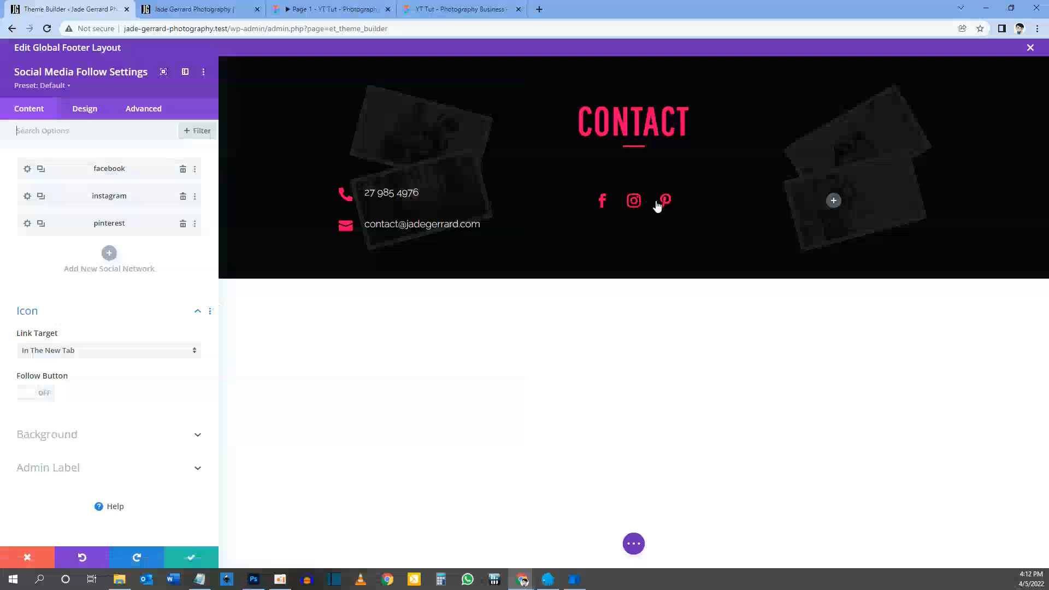
pyautogui.click(26, 169)
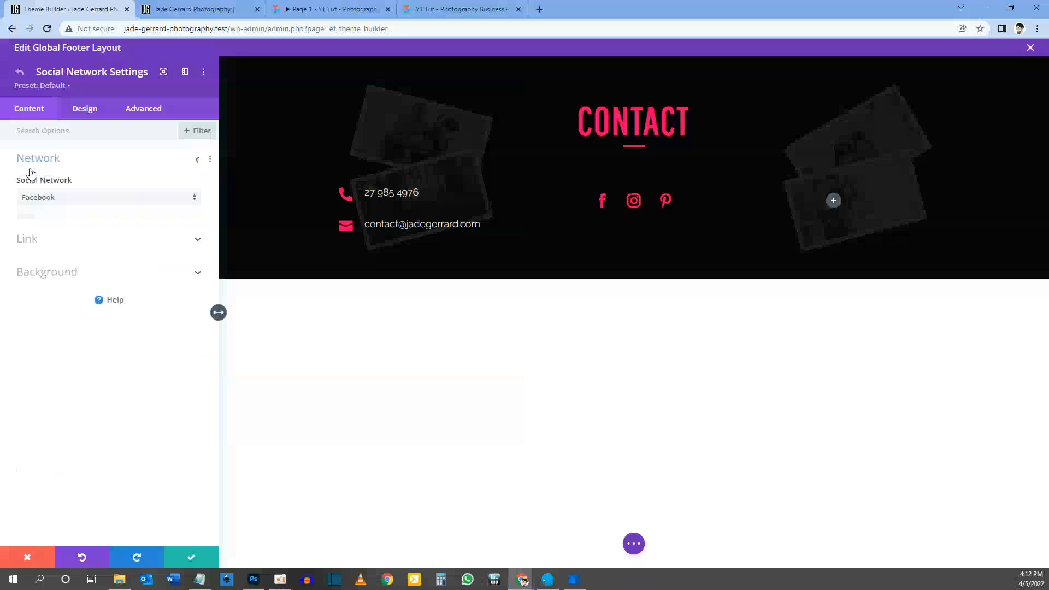
pyautogui.click(33, 244)
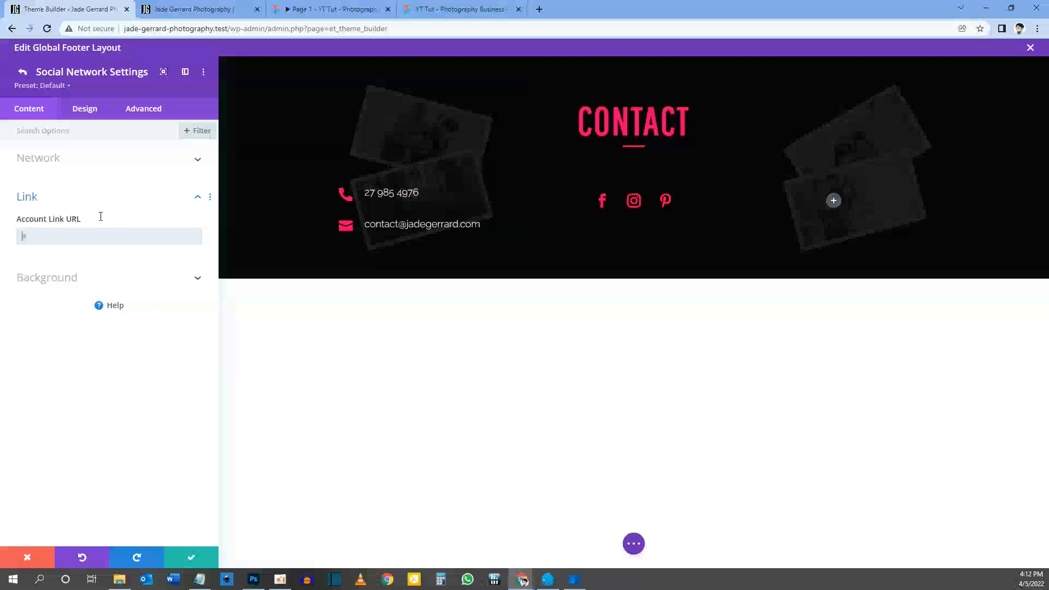
pyautogui.click(66, 235)
pyautogui.click(23, 72)
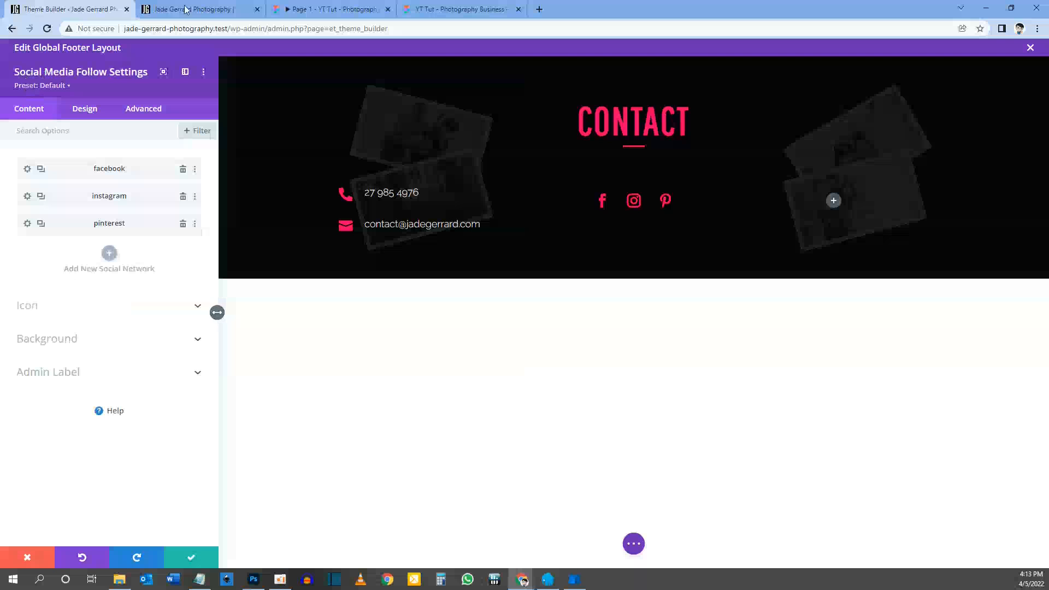
pyautogui.click(334, 9)
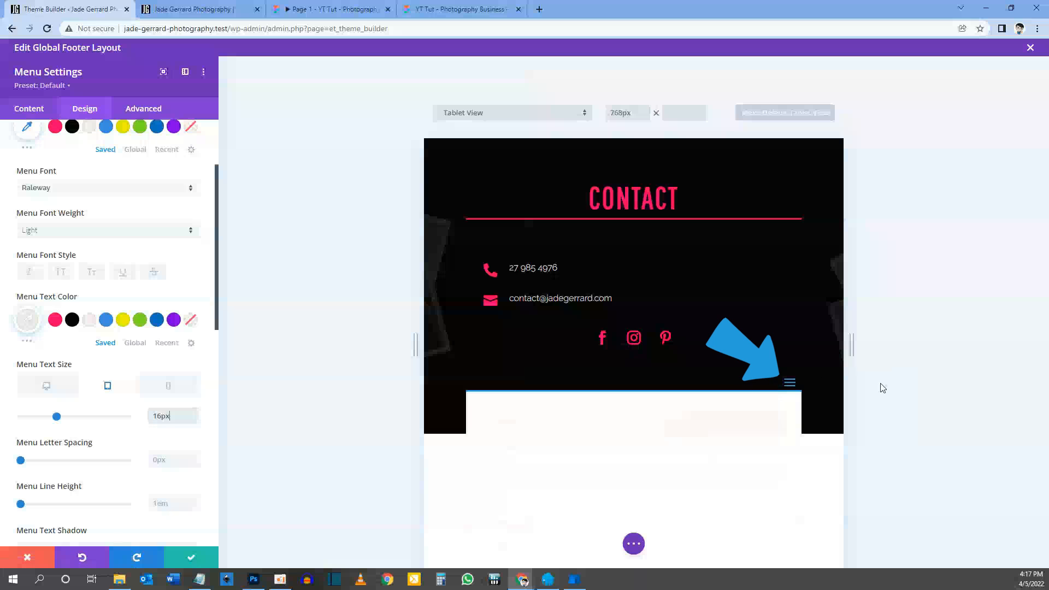
# Collapse the mobile menu in the footer's tablet preview and save the Menu module's settings
pyautogui.click(792, 386)
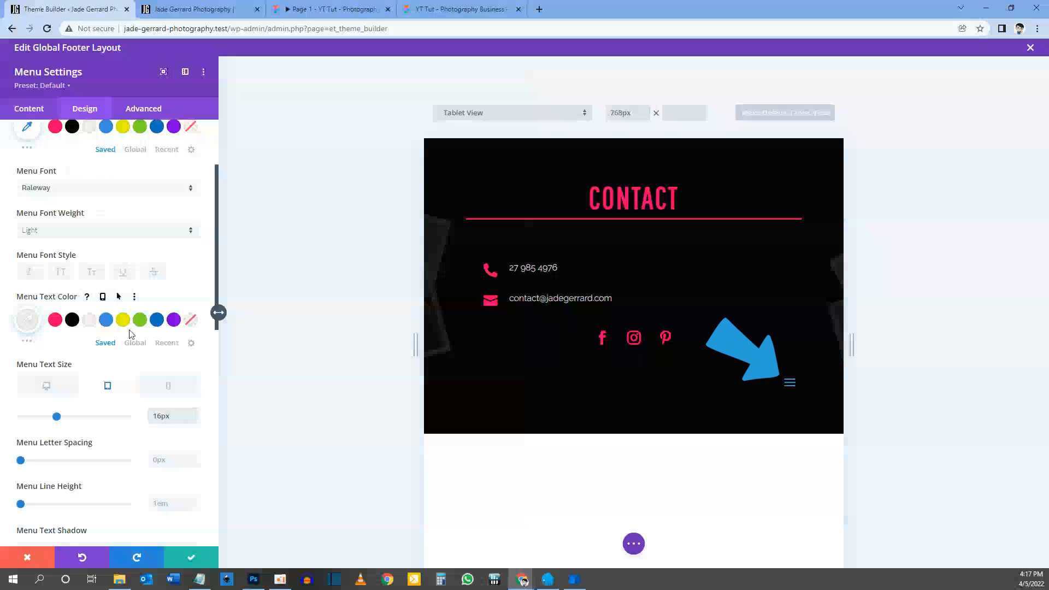
pyautogui.click(191, 557)
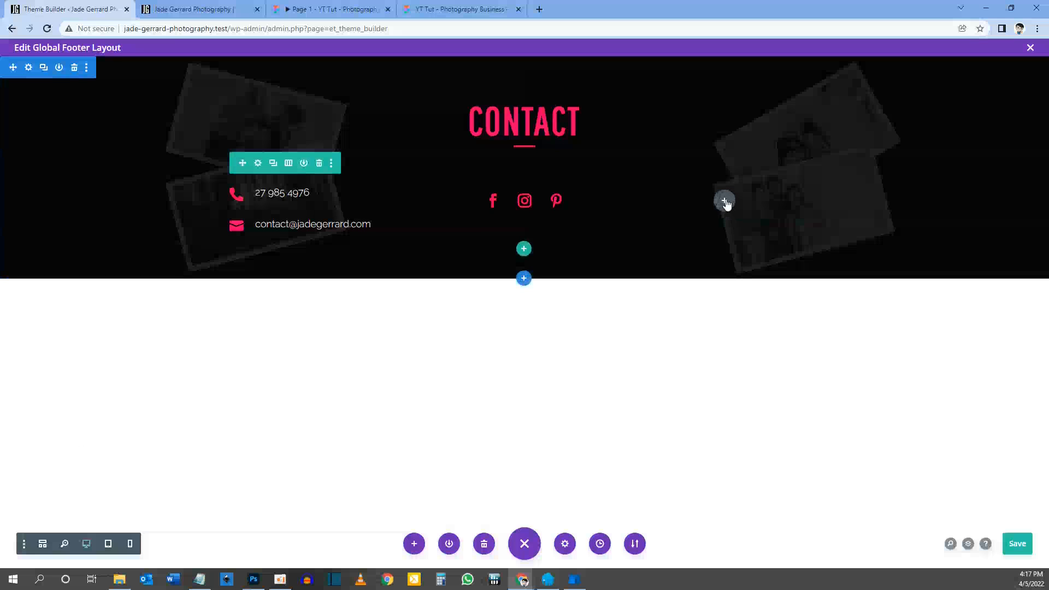
# Insert a Text module in the footer row's third column and clear its placeholder body text
pyautogui.click(724, 201)
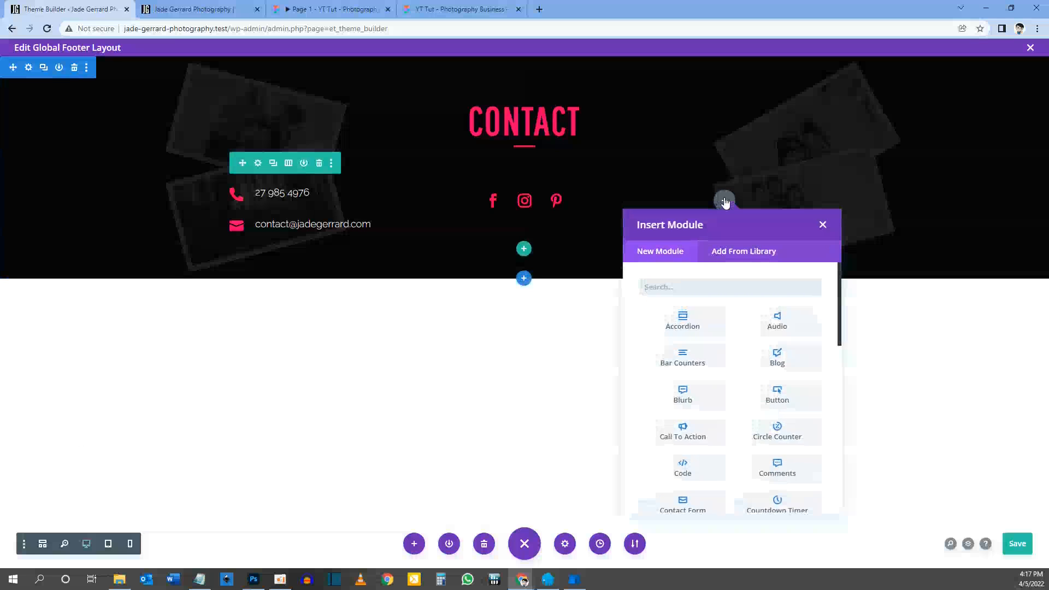
pyautogui.write('text')
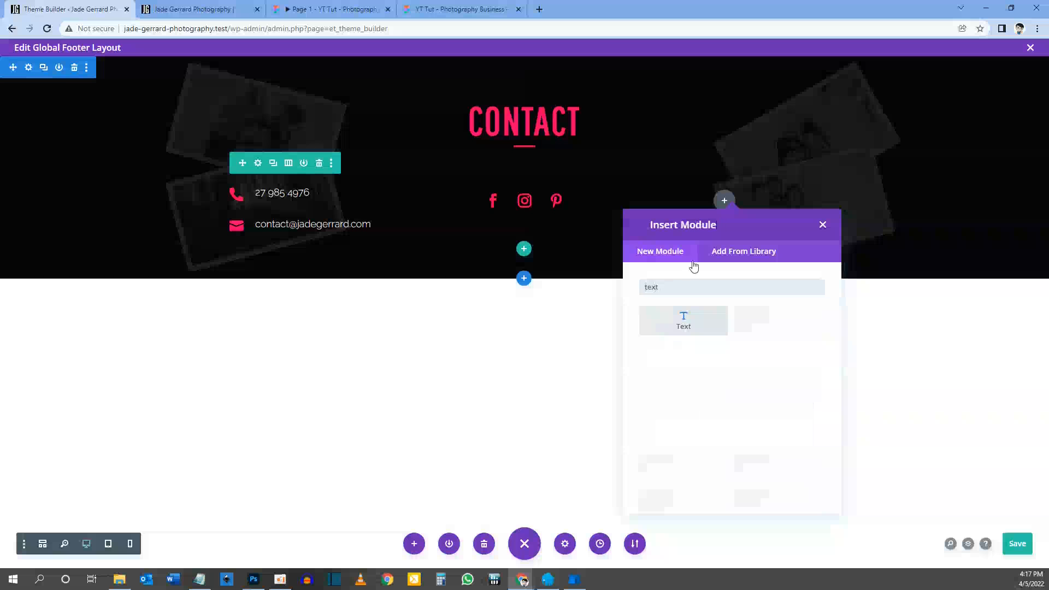
pyautogui.click(684, 322)
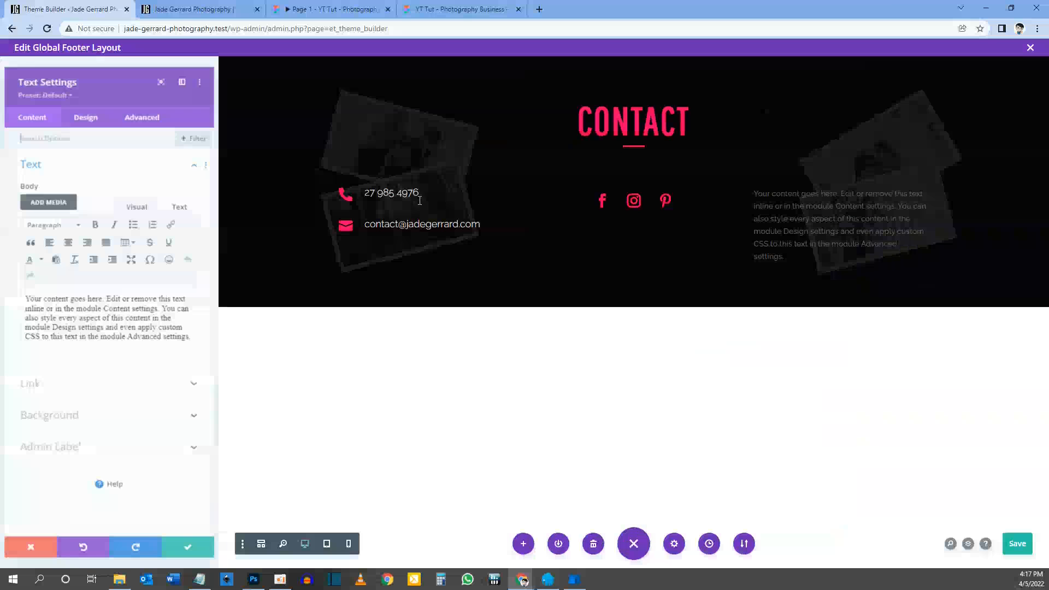
pyautogui.tripleClick(98, 338)
pyautogui.press('BackSpace')
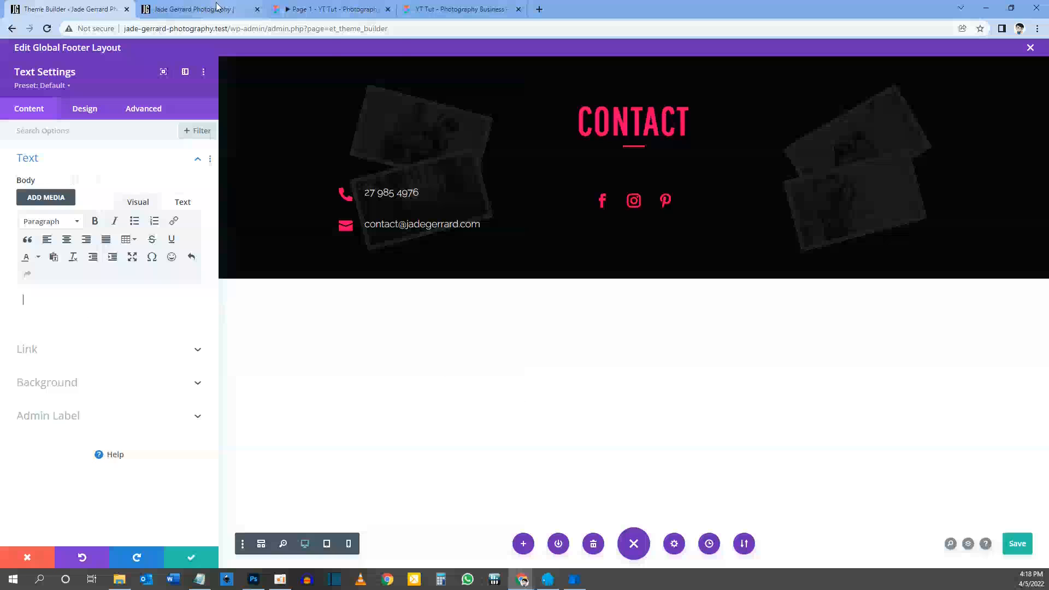
# Enter Home, Portfolio, About, Contact, Privacy Policy and Terms of Service as separate paragraphs in the Text module's body
pyautogui.click(57, 304)
pyautogui.write('Home')
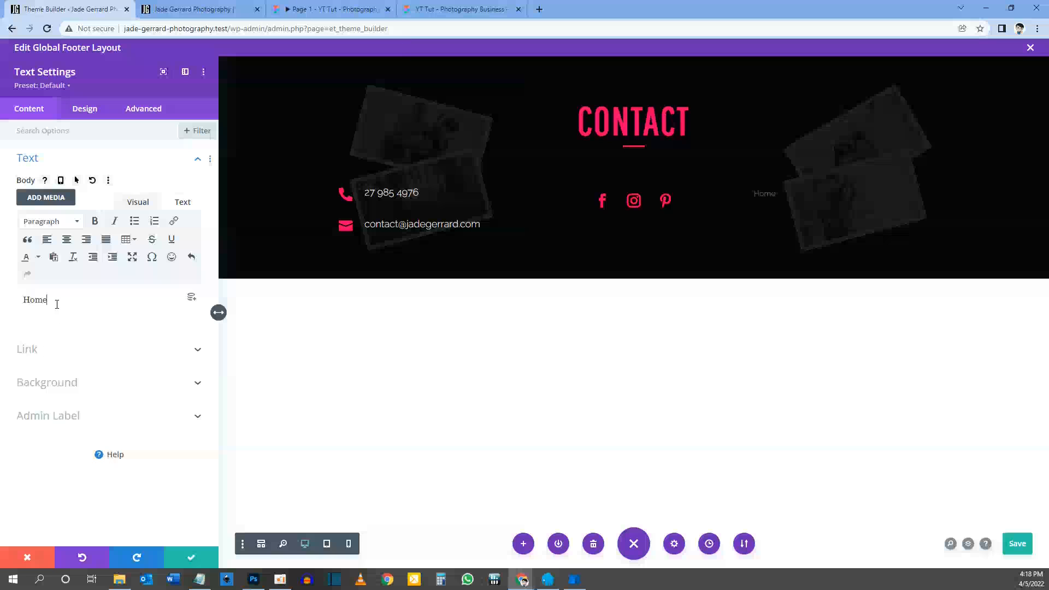
pyautogui.press('Return')
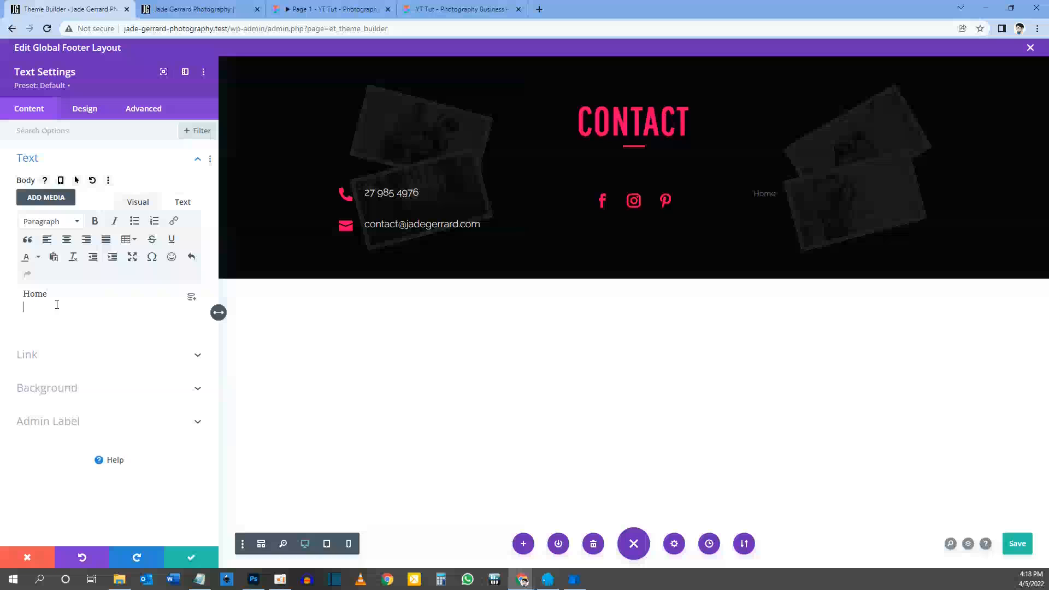
pyautogui.press('BackSpace')
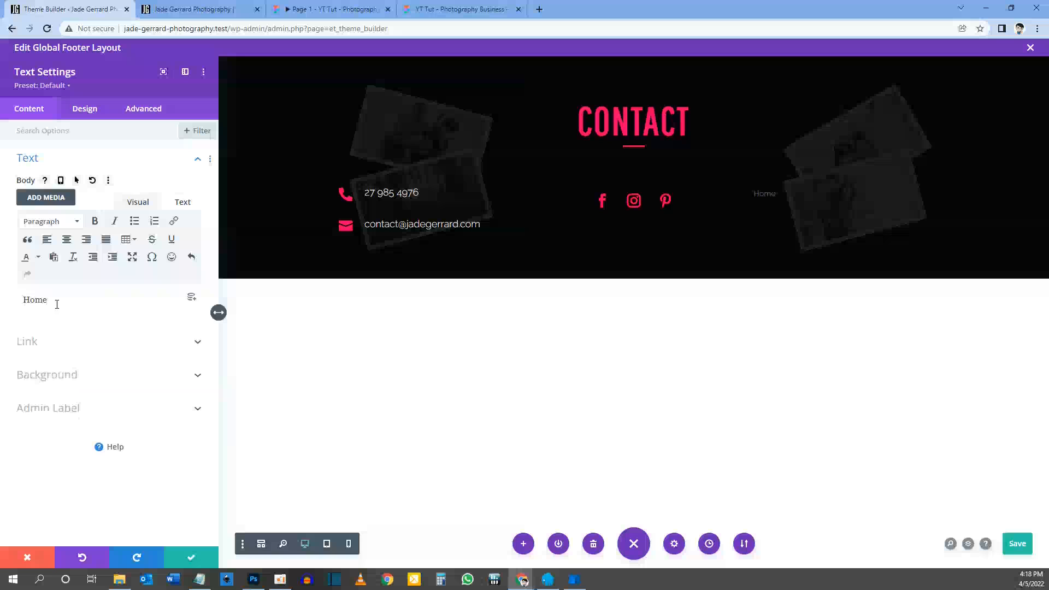
pyautogui.press('Return')
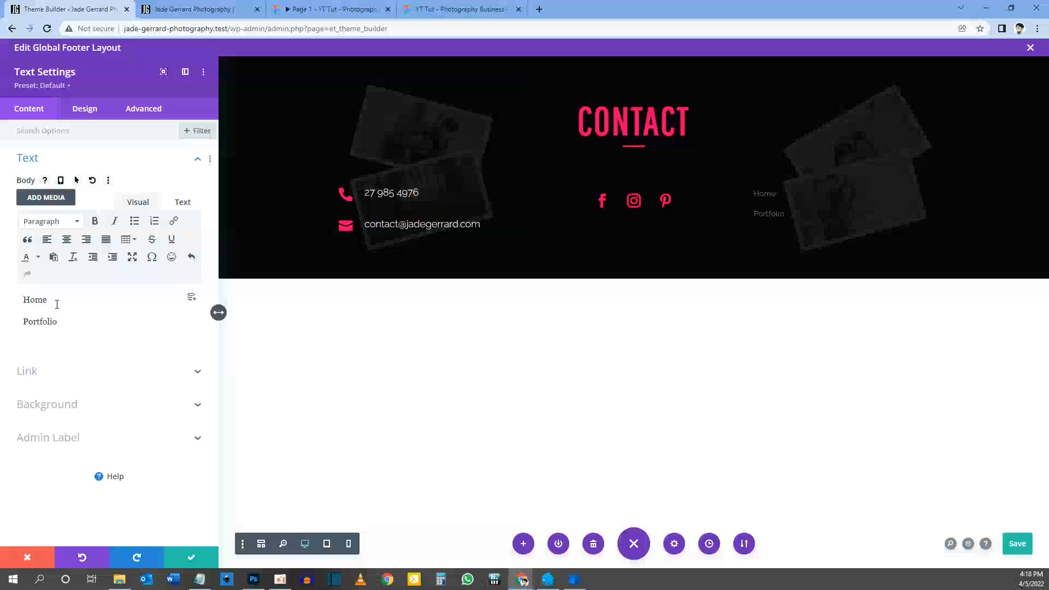
pyautogui.press('Return')
pyautogui.write('About')
pyautogui.press('Return')
pyautogui.write('Contact')
pyautogui.press('Return')
pyautogui.write('Privacy Policy')
pyautogui.press('Return')
pyautogui.write('Terms of Service')
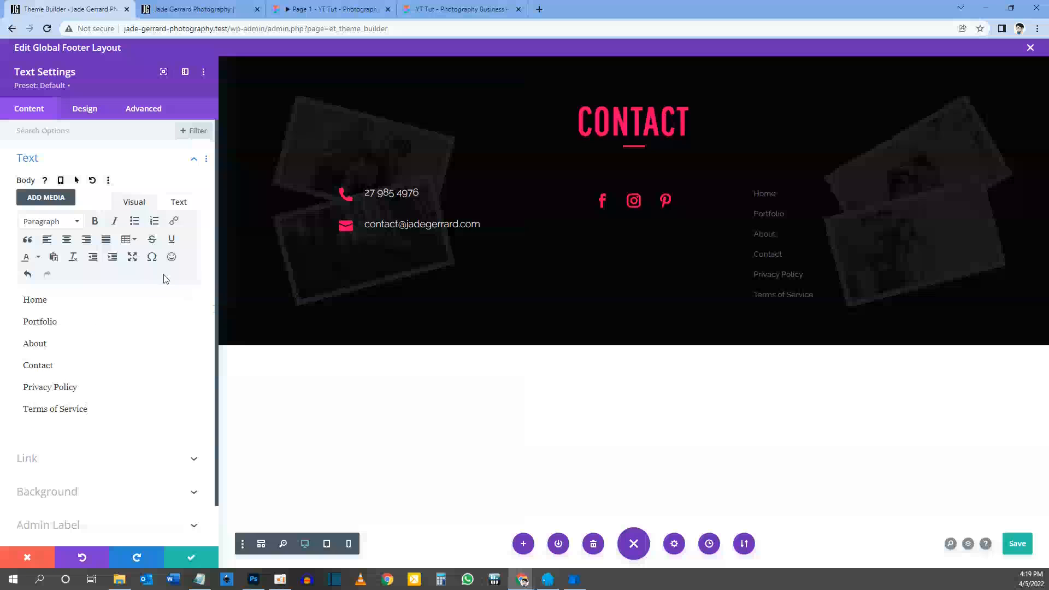
# Open the site's WordPress dashboard in a separate browser tab and display the list of all pages
pyautogui.moveTo(50, 302); pyautogui.dragTo(21, 323)
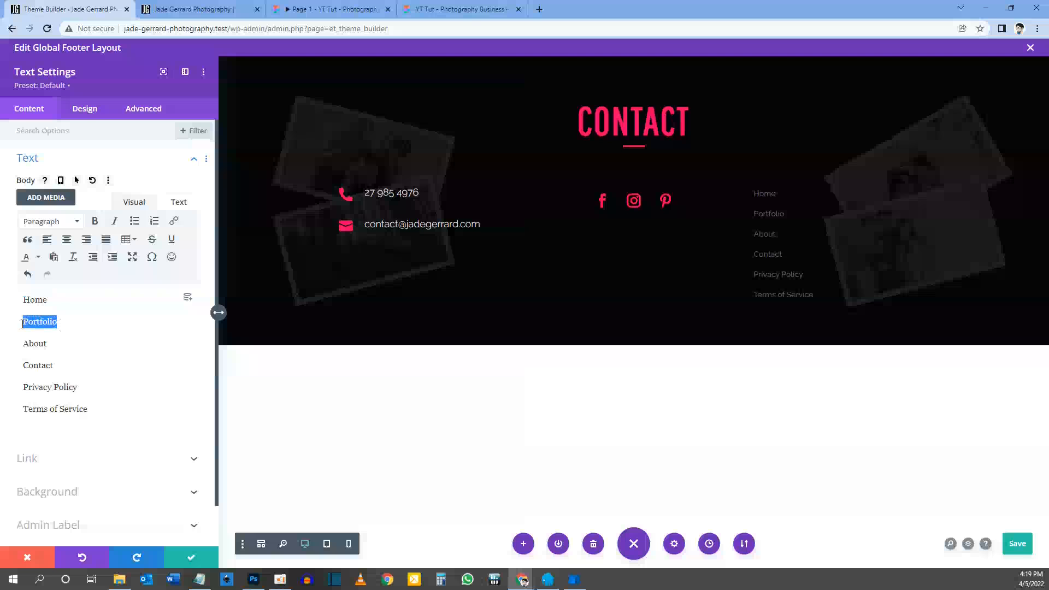
pyautogui.click(51, 298)
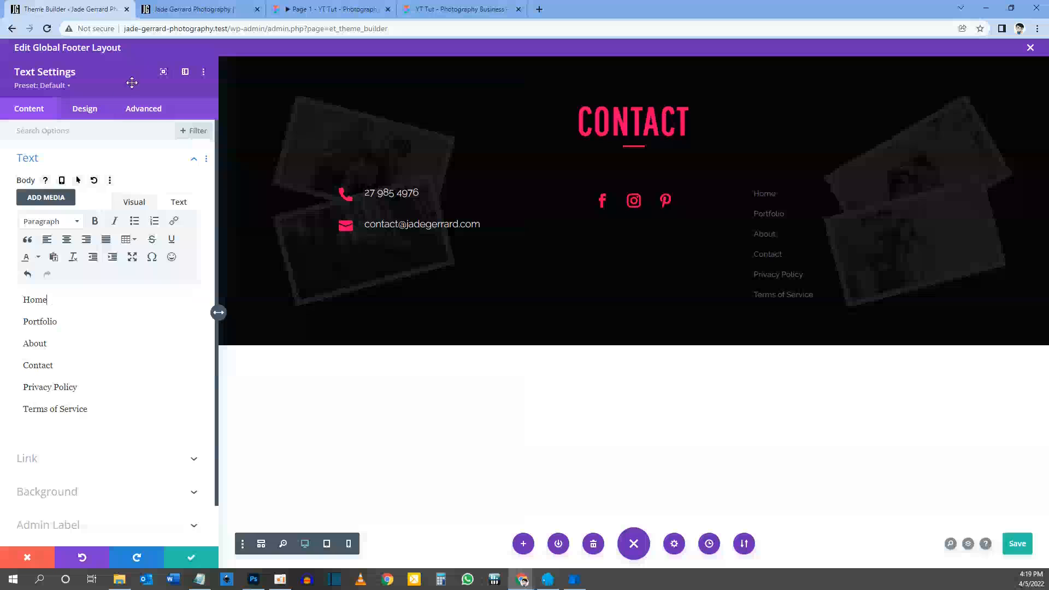
pyautogui.click(198, 9)
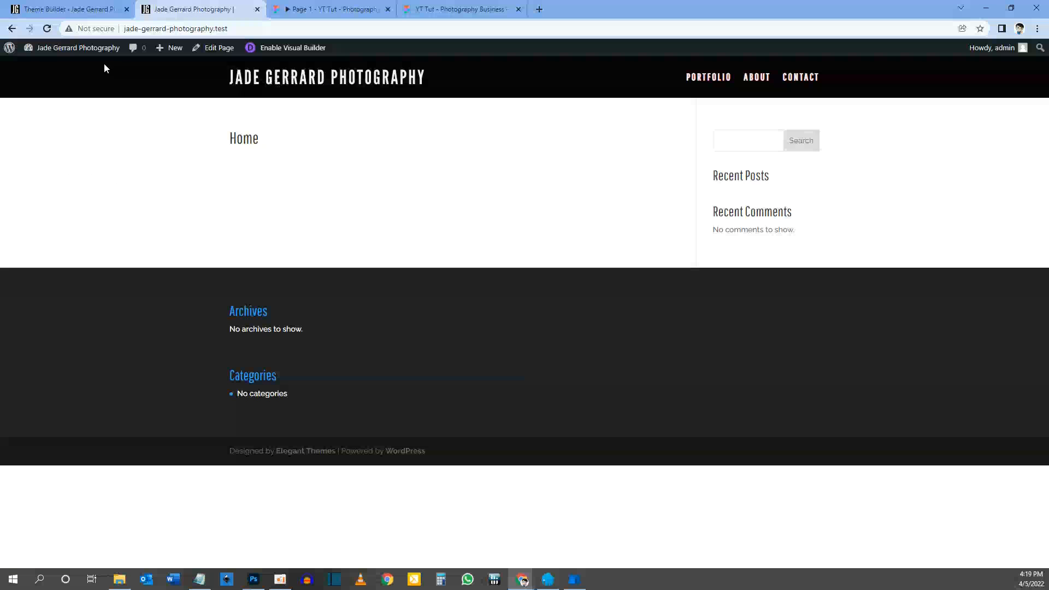
pyautogui.moveTo(87, 53)
pyautogui.middleClick(54, 68)
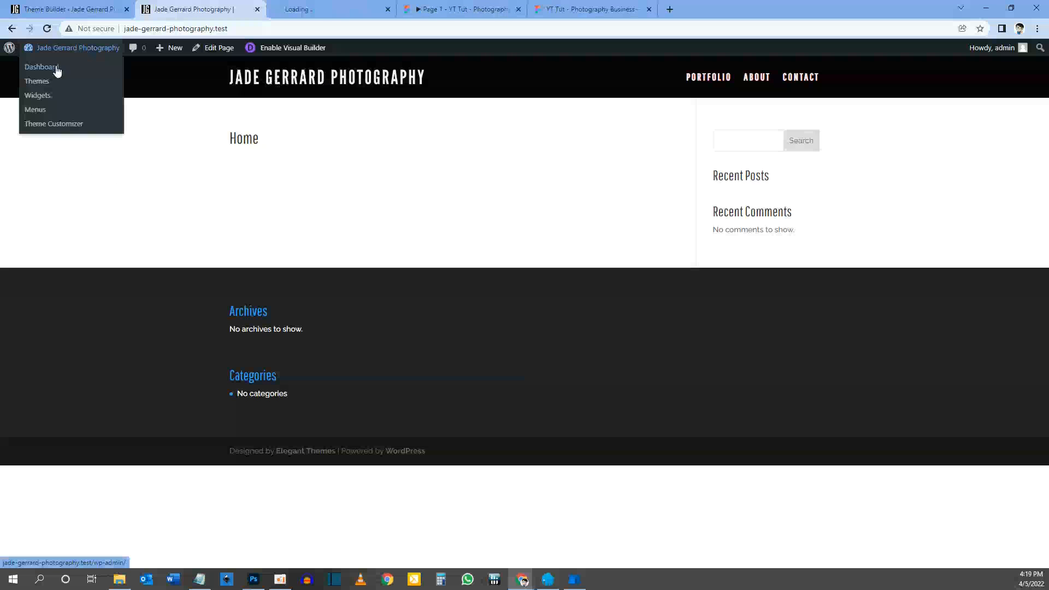
pyautogui.click(250, 5)
pyautogui.moveTo(251, 4); pyautogui.dragTo(175, 7)
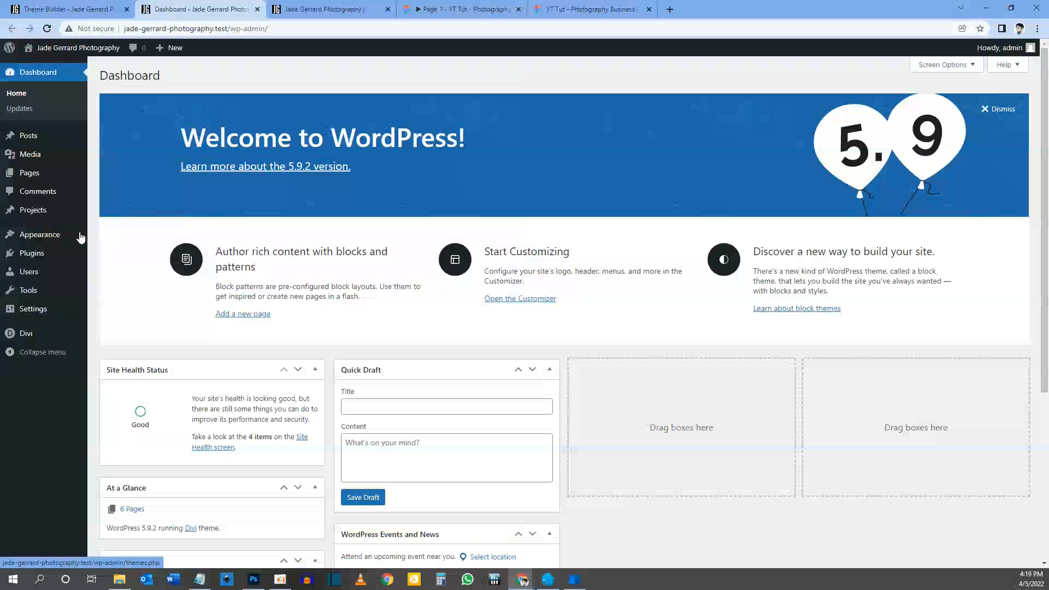
pyautogui.moveTo(40, 175)
pyautogui.click(107, 174)
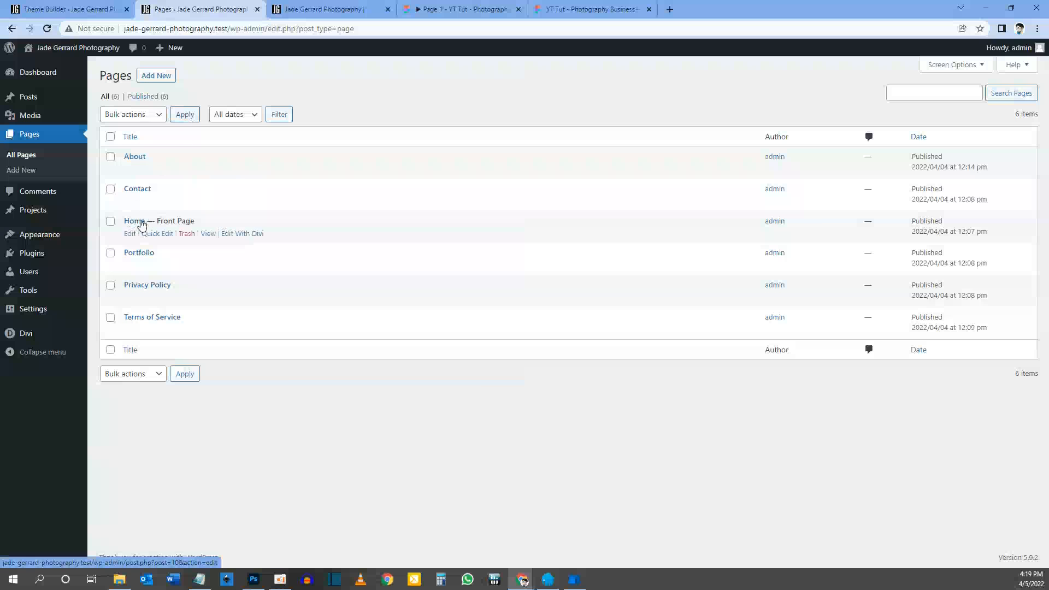
# Copy the Home page's view link address and link the word Home in the footer text to it
pyautogui.rightClick(207, 236)
pyautogui.click(241, 301)
pyautogui.click(65, 9)
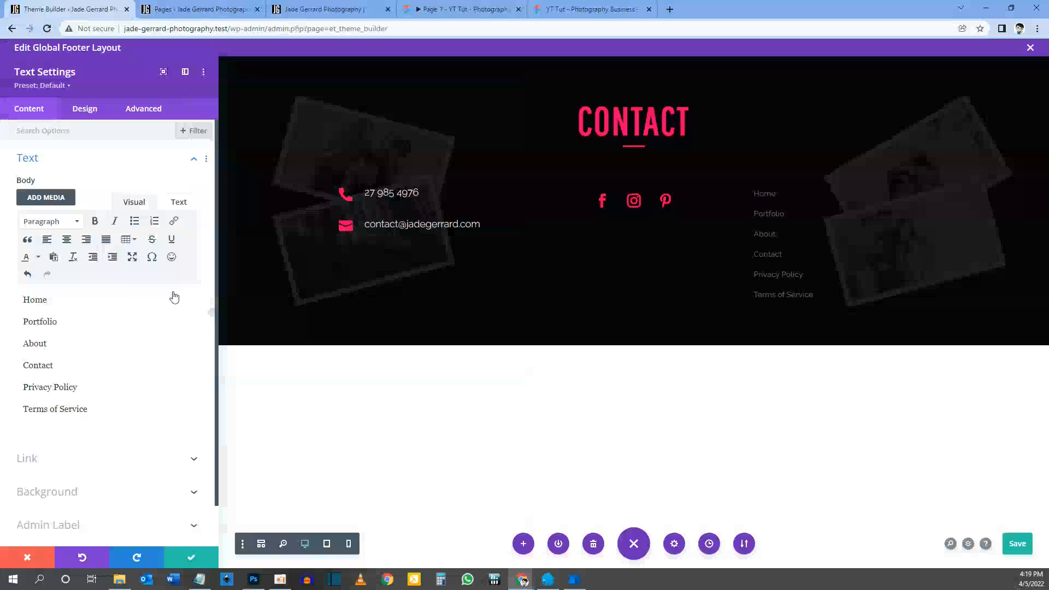
pyautogui.moveTo(47, 299); pyautogui.dragTo(20, 301)
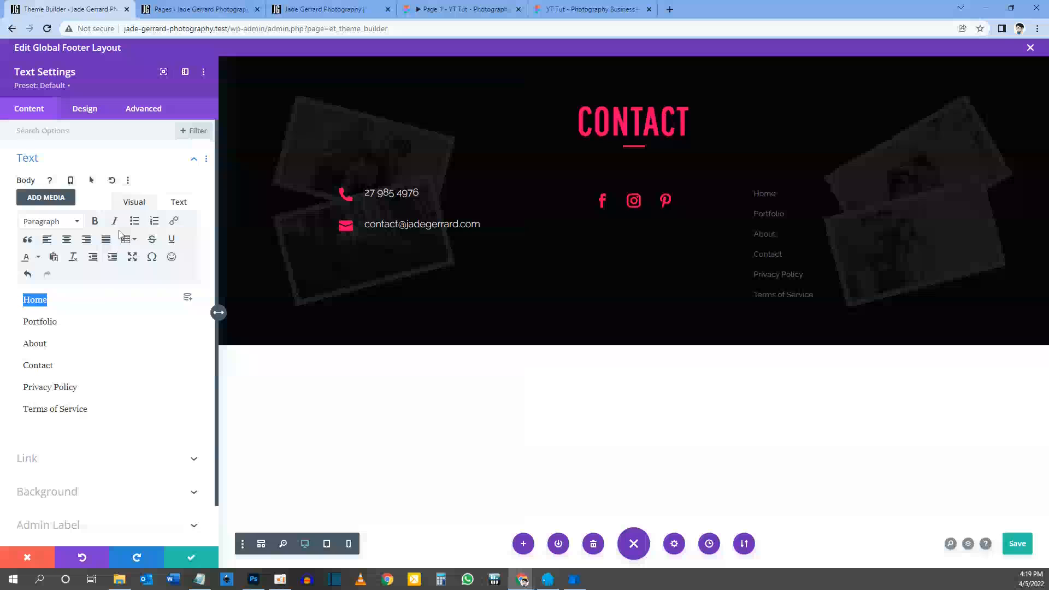
pyautogui.click(174, 223)
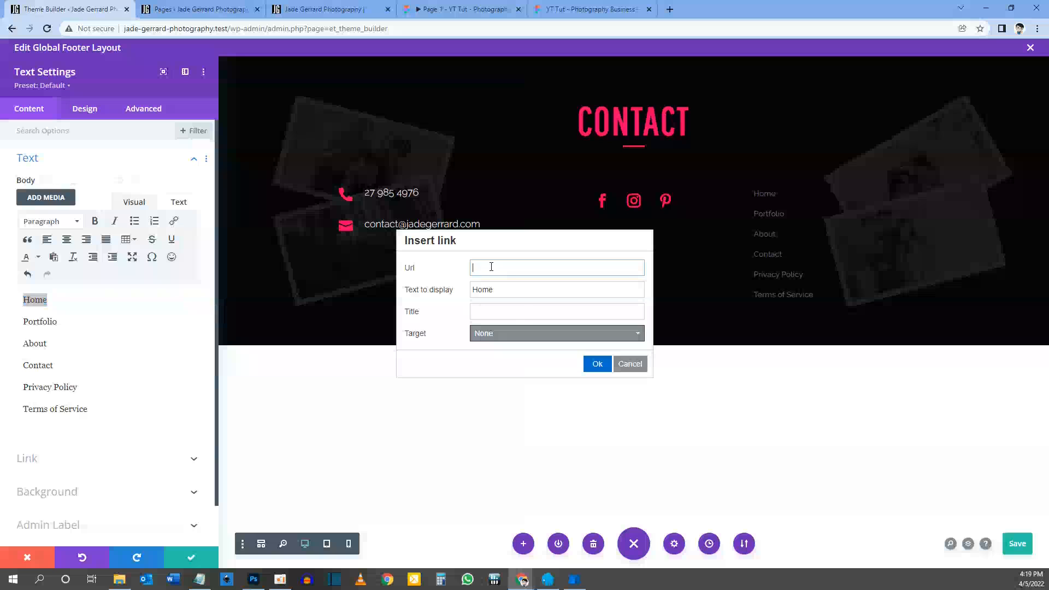
pyautogui.hotkey('ctrl', 'v')
pyautogui.click(597, 364)
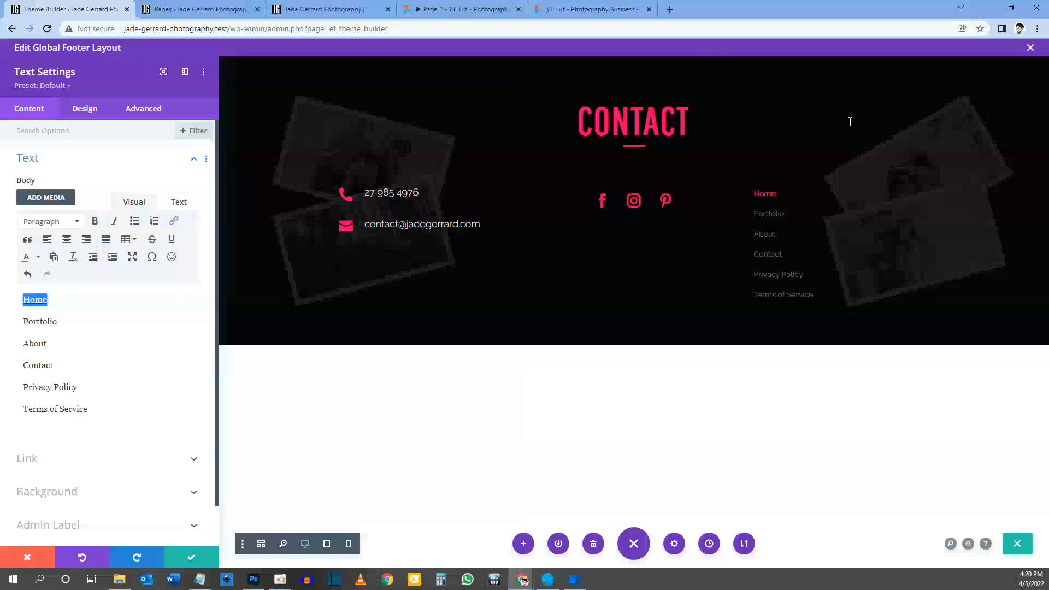
# Copy the Portfolio page's view link address and link the word Portfolio in the footer text to it
pyautogui.click(202, 7)
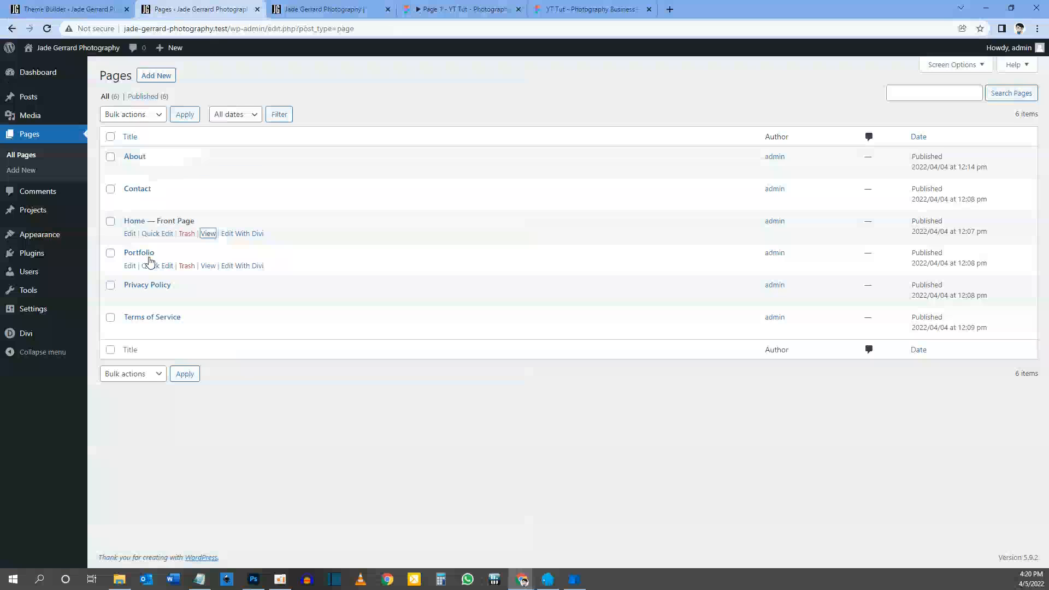
pyautogui.rightClick(208, 266)
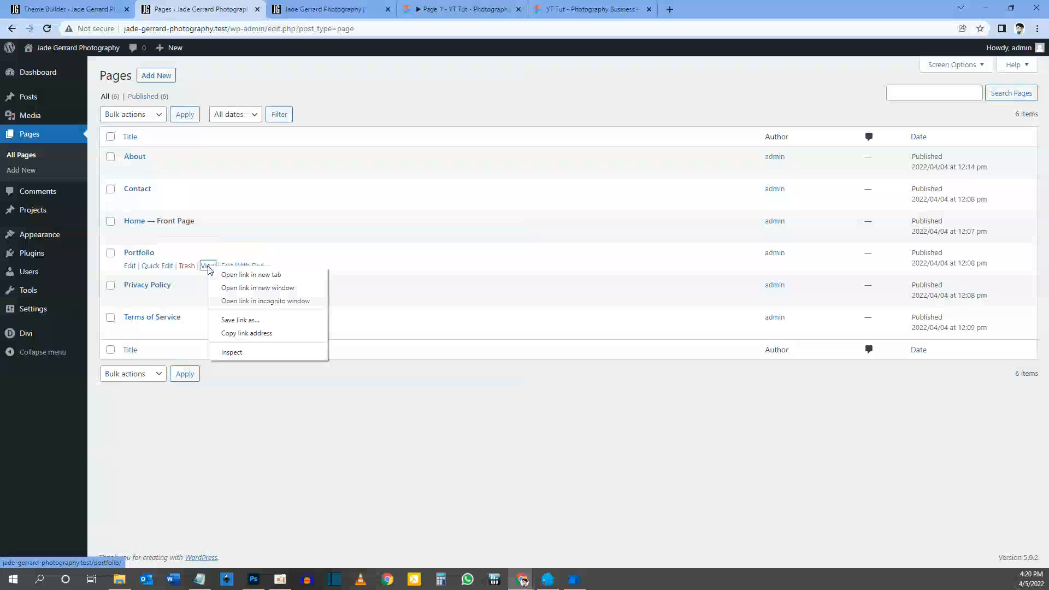
pyautogui.click(246, 332)
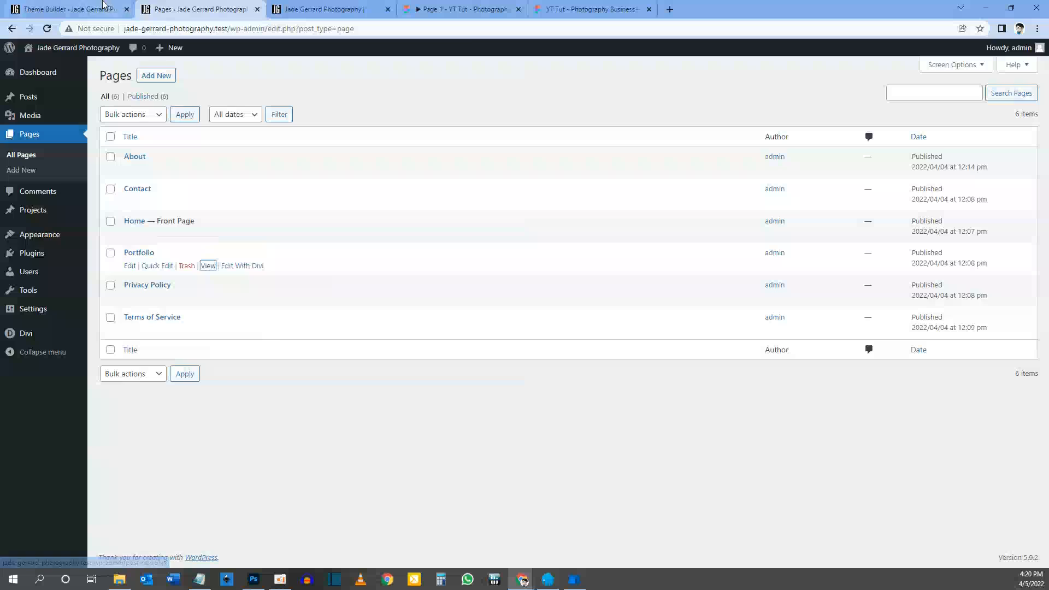
pyautogui.click(68, 9)
pyautogui.moveTo(59, 323); pyautogui.dragTo(24, 325)
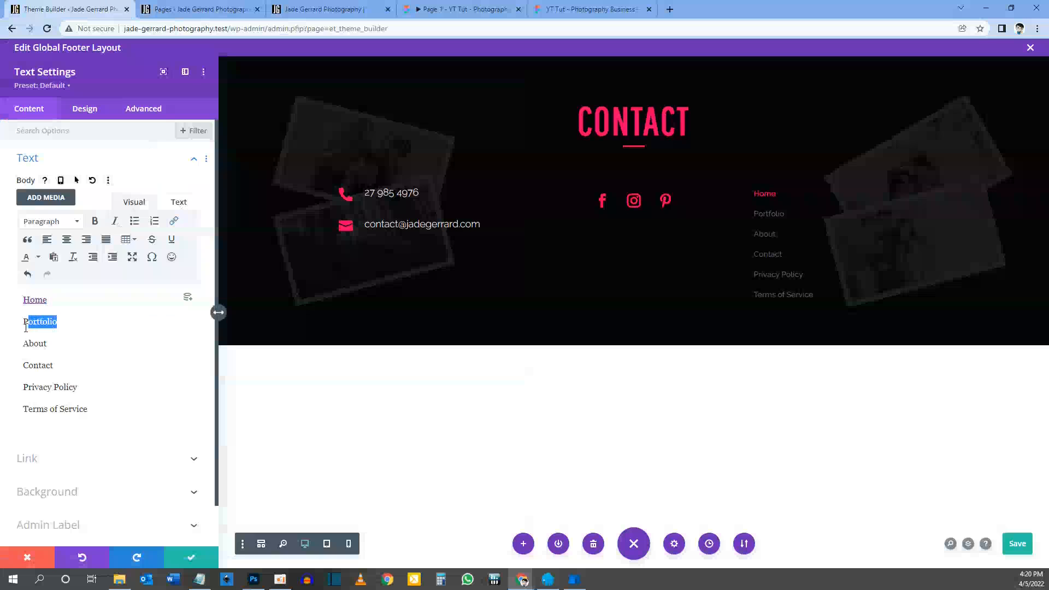
pyautogui.click(174, 222)
pyautogui.click(486, 271)
pyautogui.hotkey('ctrl', 'v')
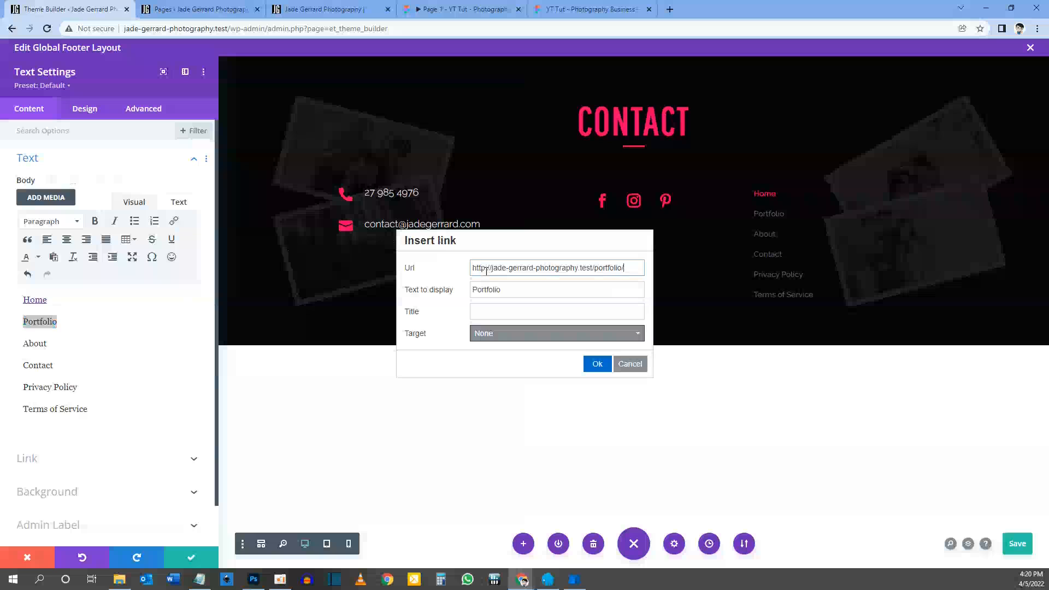
pyautogui.click(597, 363)
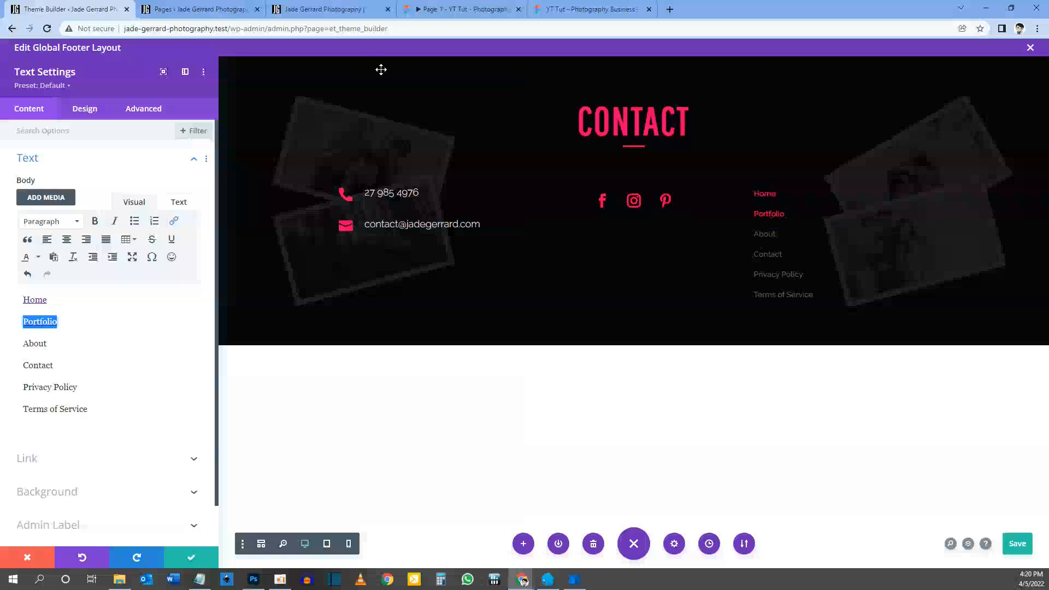
# Link About, Contact, Privacy Policy and Terms of Service in the footer text to their matching page addresses
pyautogui.click(174, 15)
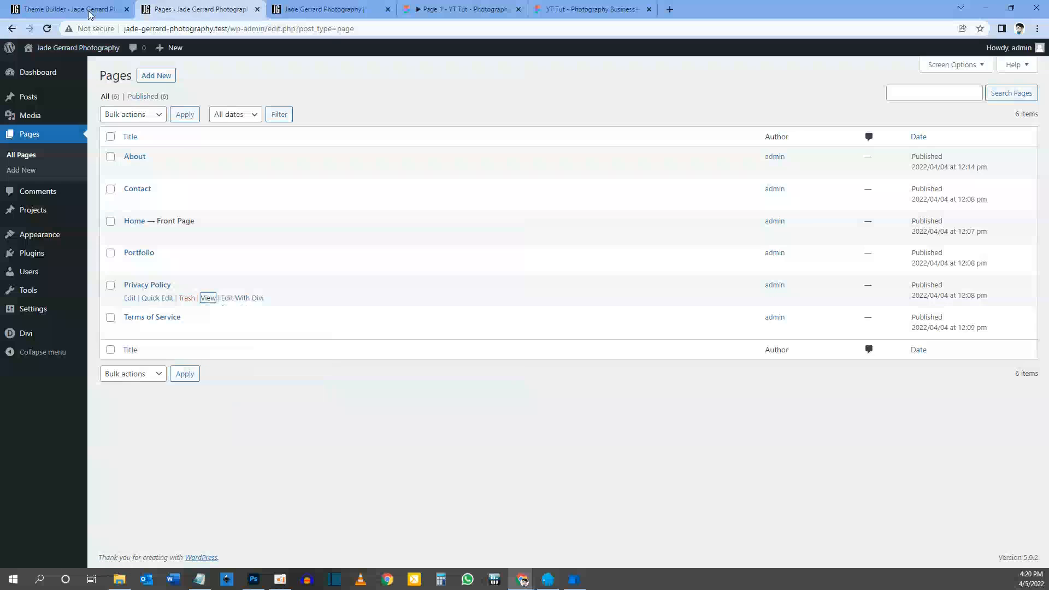
pyautogui.rightClick(206, 334)
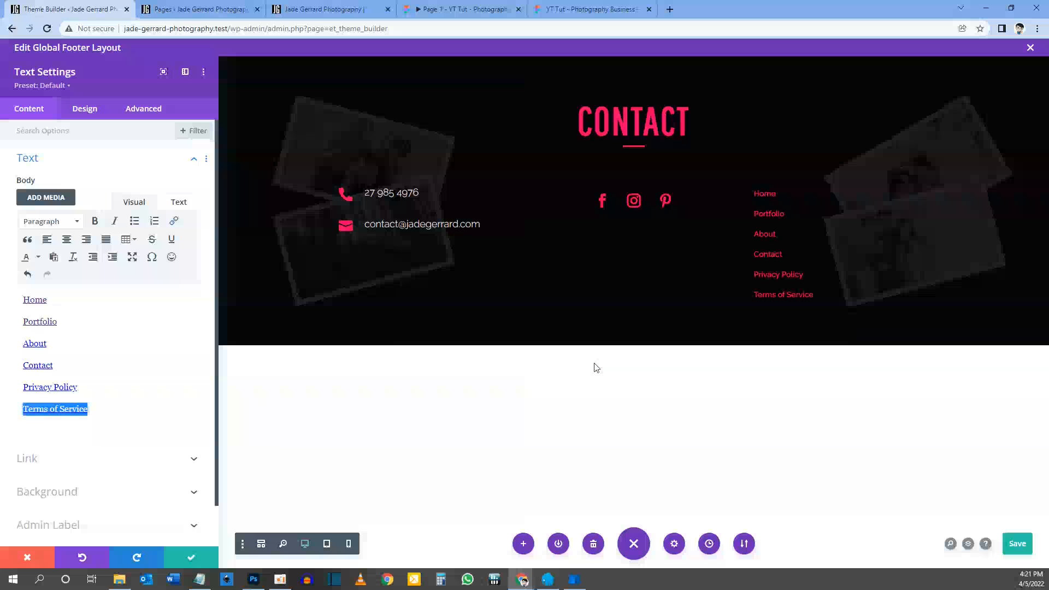
pyautogui.click(139, 329)
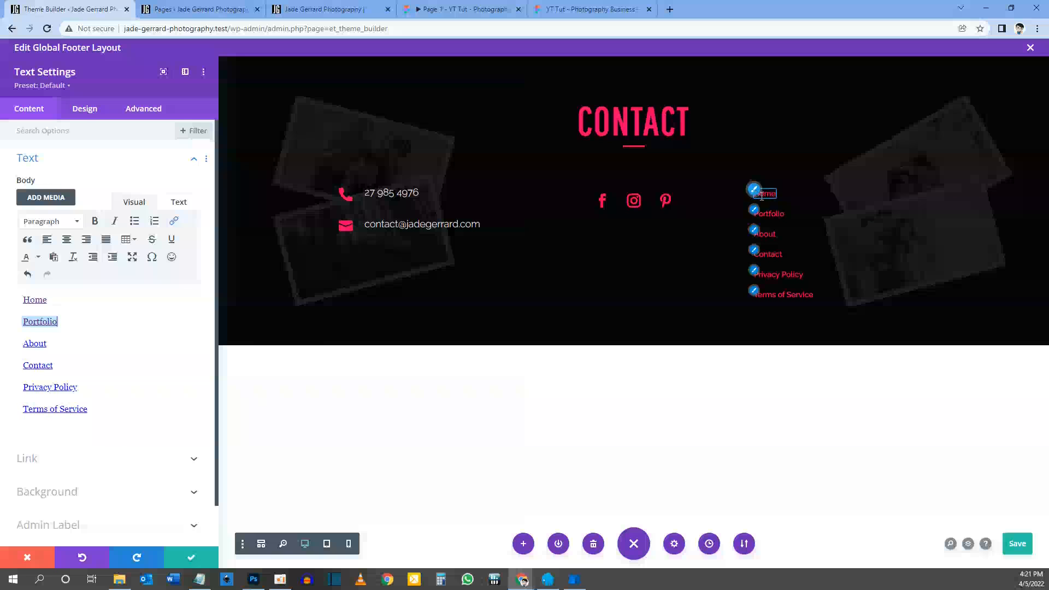
# Set the footer link list's desktop text size to 18px in the Text module's design settings
pyautogui.click(754, 191)
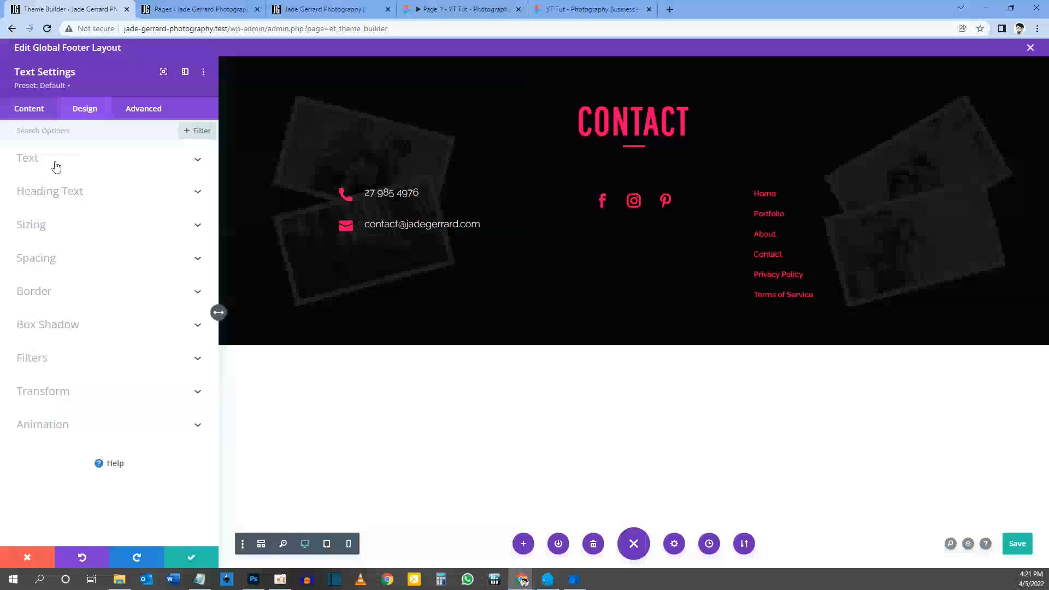
pyautogui.click(56, 164)
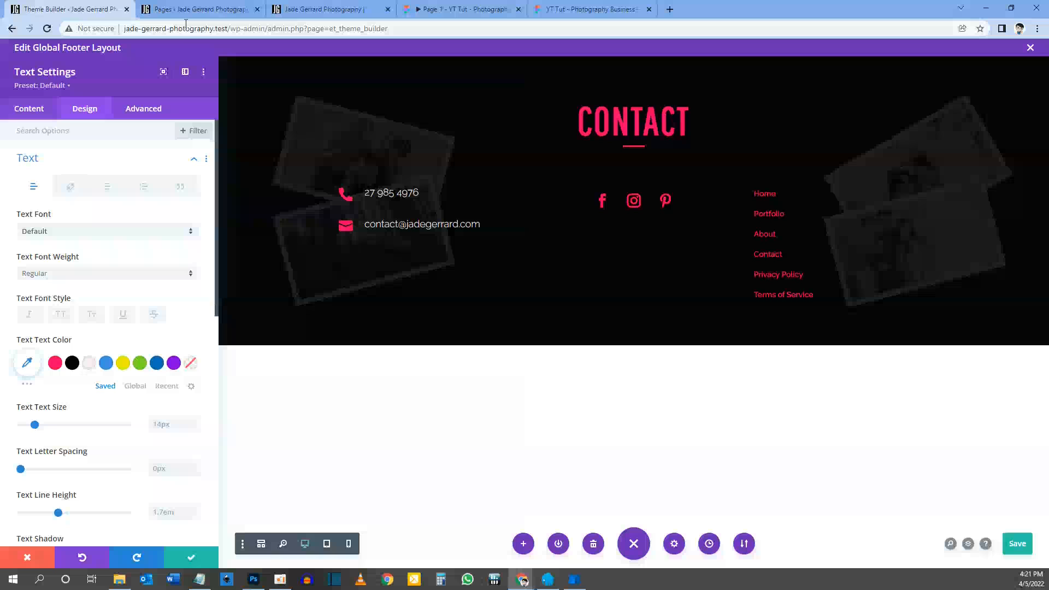
pyautogui.click(153, 423)
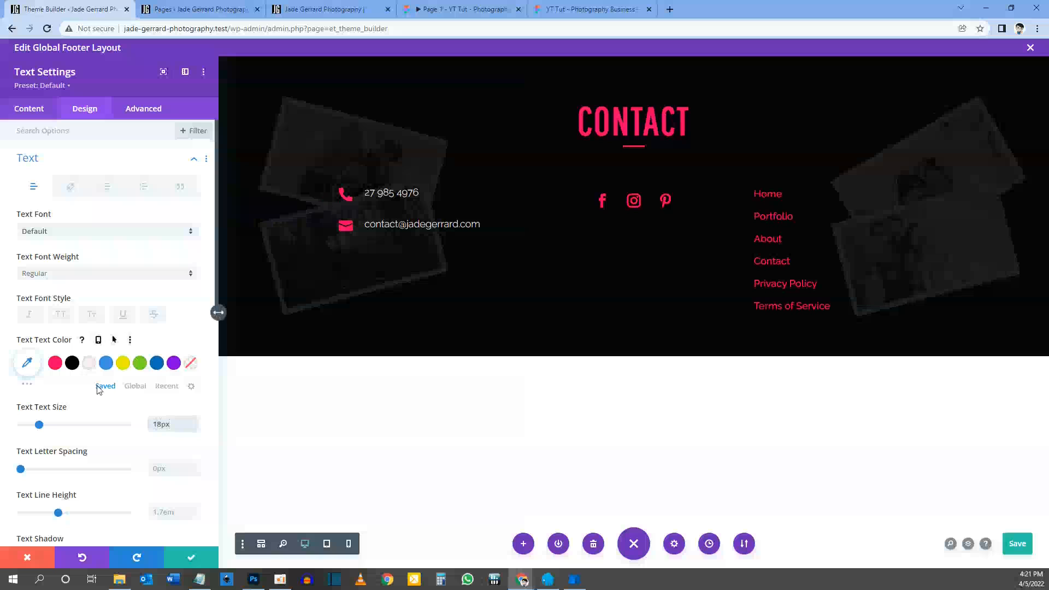
# Enable responsive text sizes for the link list, set the tablet size to 16px and enter a phone size
pyautogui.click(92, 407)
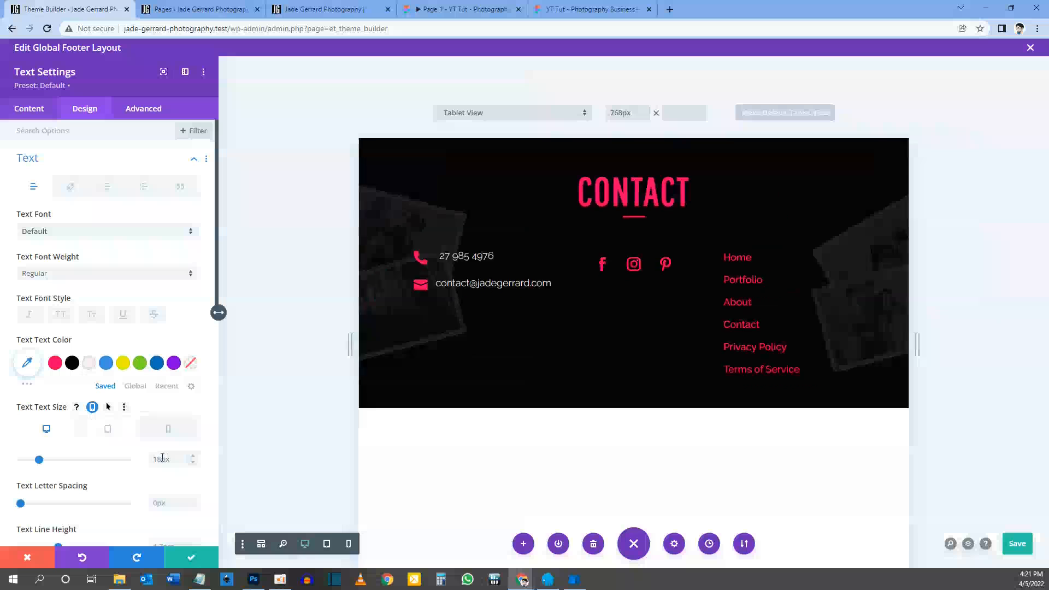
pyautogui.doubleClick(162, 460)
pyautogui.write('1')
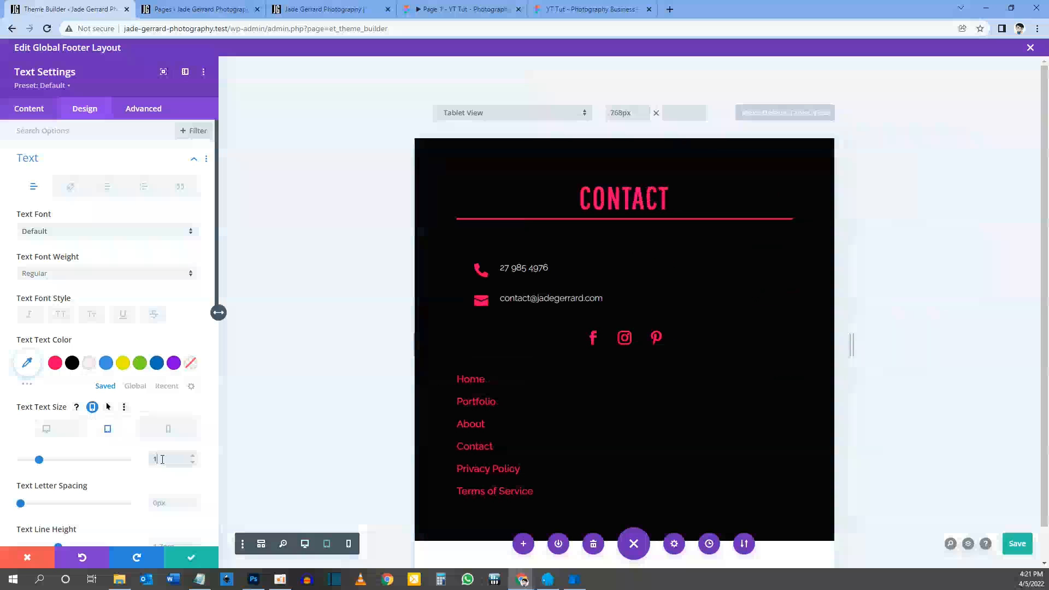
pyautogui.write('6')
pyautogui.click(141, 460)
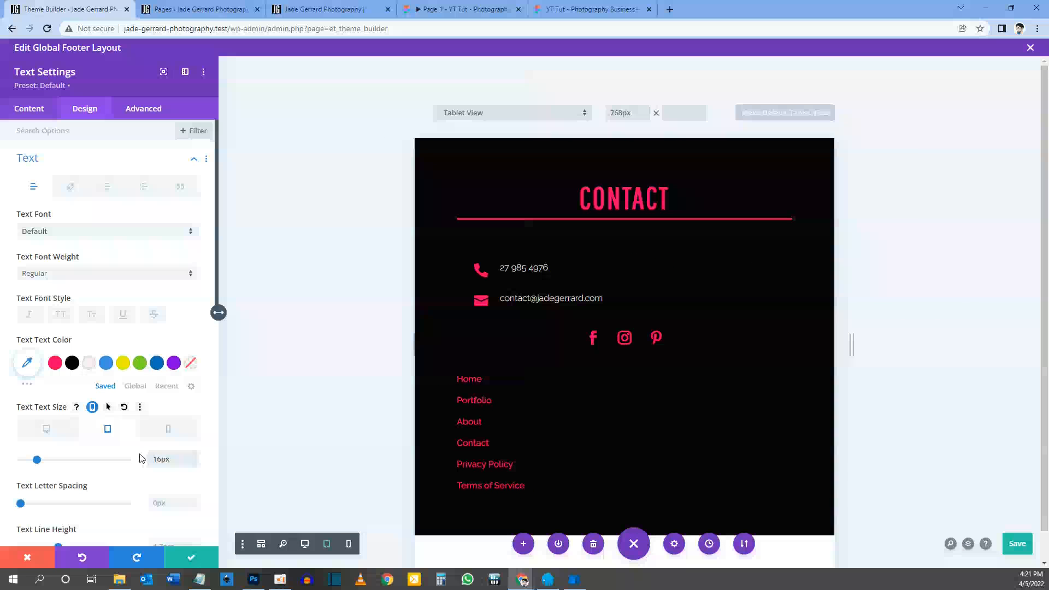
pyautogui.click(159, 424)
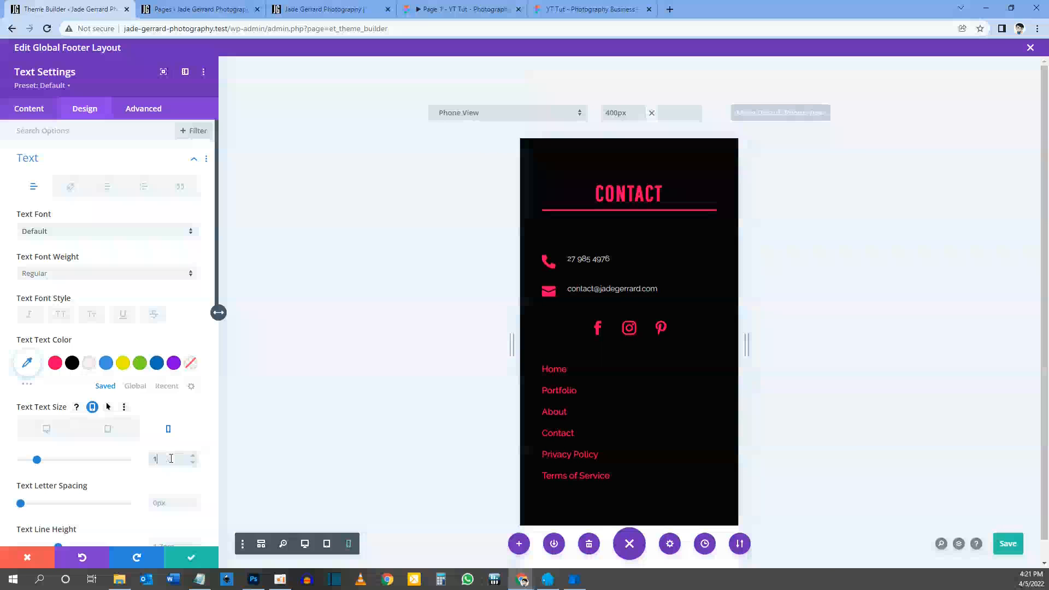
pyautogui.click(47, 429)
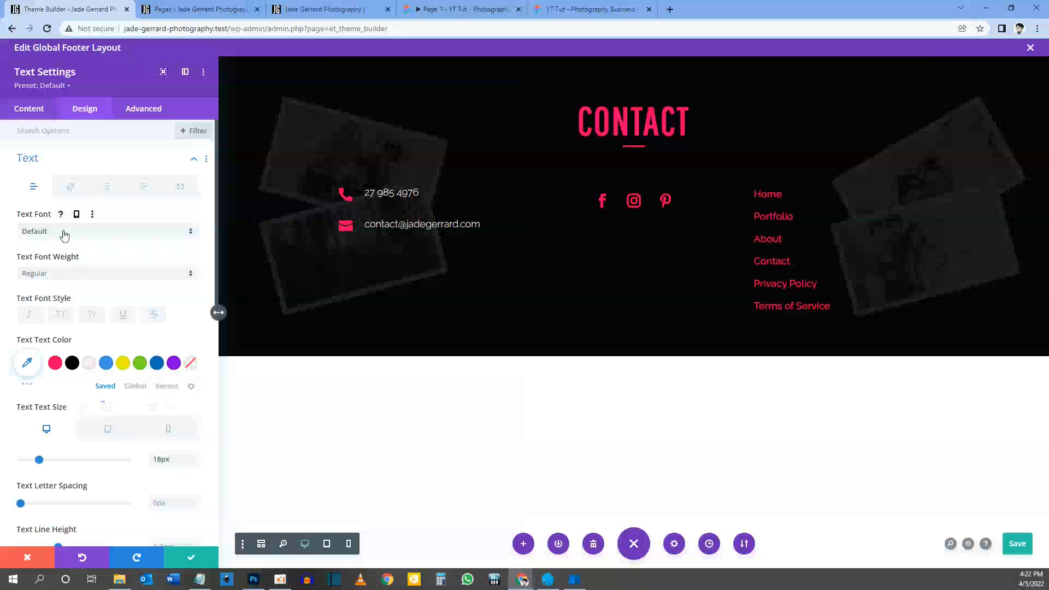
# Set the link list's text font to Raleway with Light weight and check the footer in the Figma prototype
pyautogui.click(59, 273)
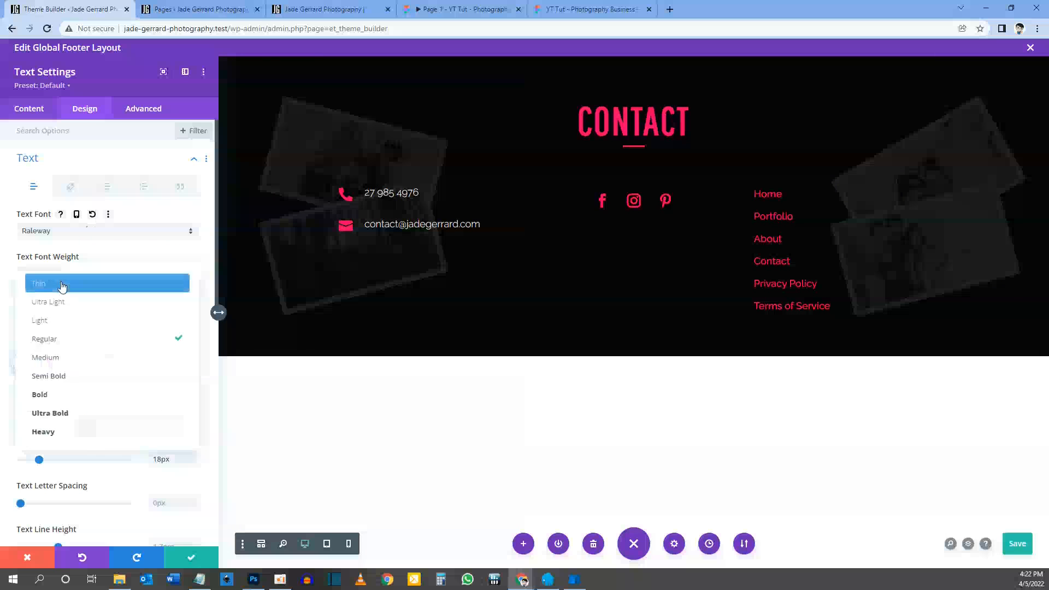
pyautogui.click(56, 319)
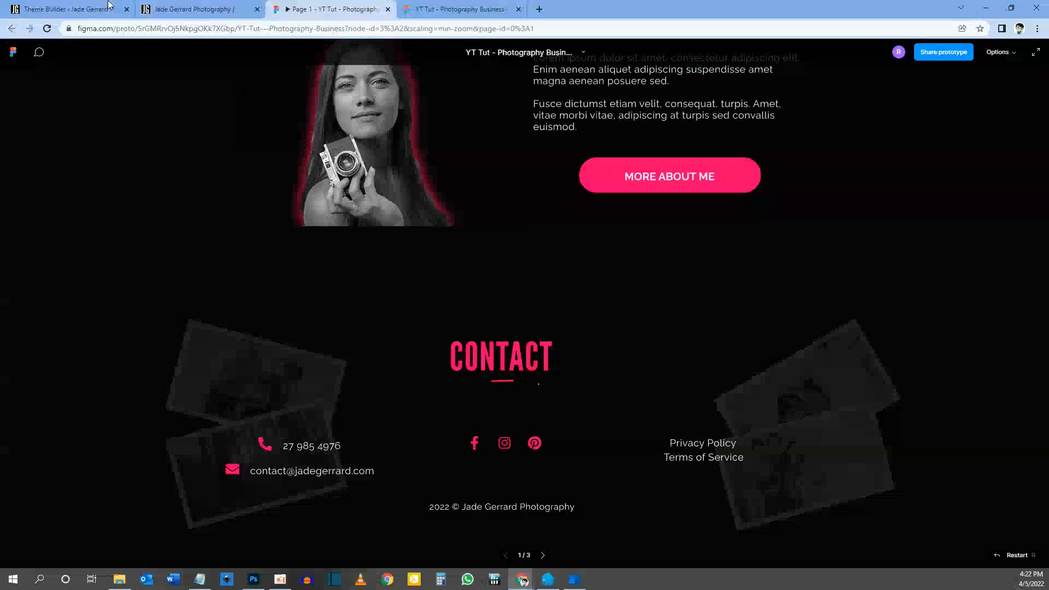
pyautogui.click(109, 9)
# Centre the footer link list's text, save the Text module settings and compare the footer with the Figma prototype
pyautogui.scroll(-3, 90, 322)
pyautogui.scroll(-3, 90, 322)
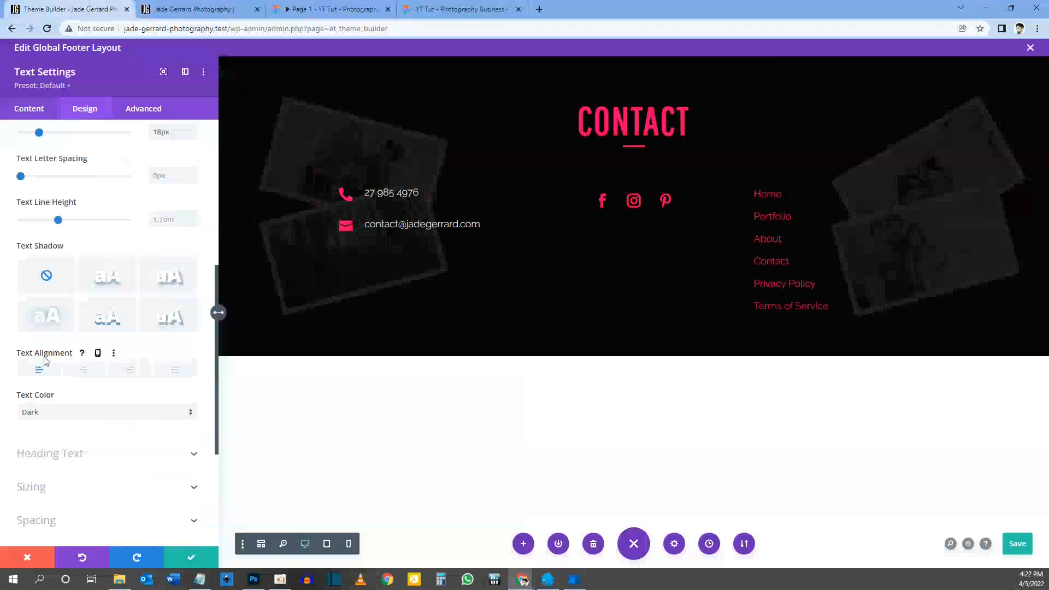
pyautogui.click(84, 370)
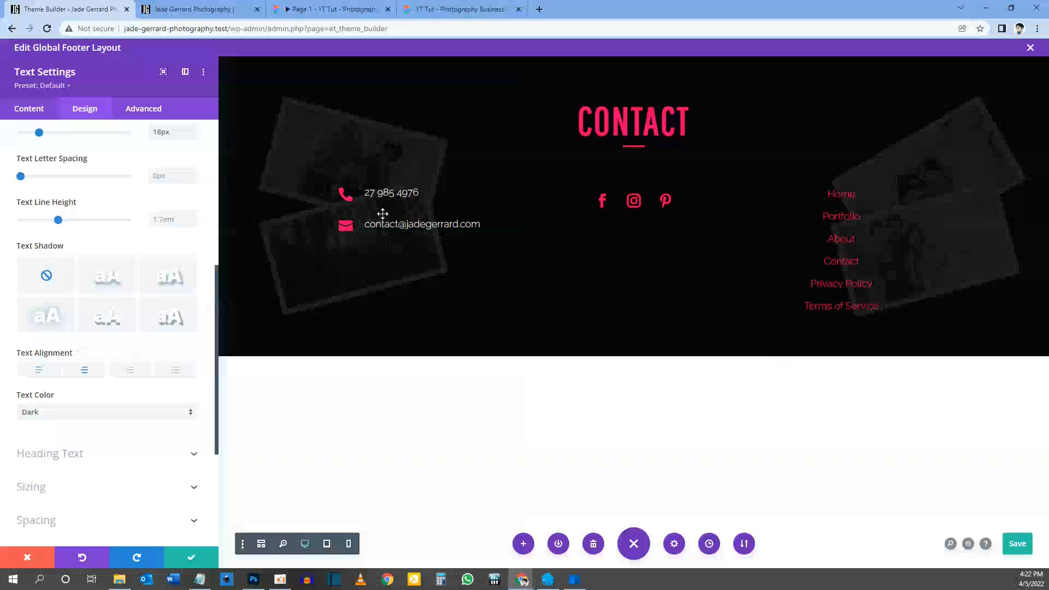
pyautogui.click(344, 9)
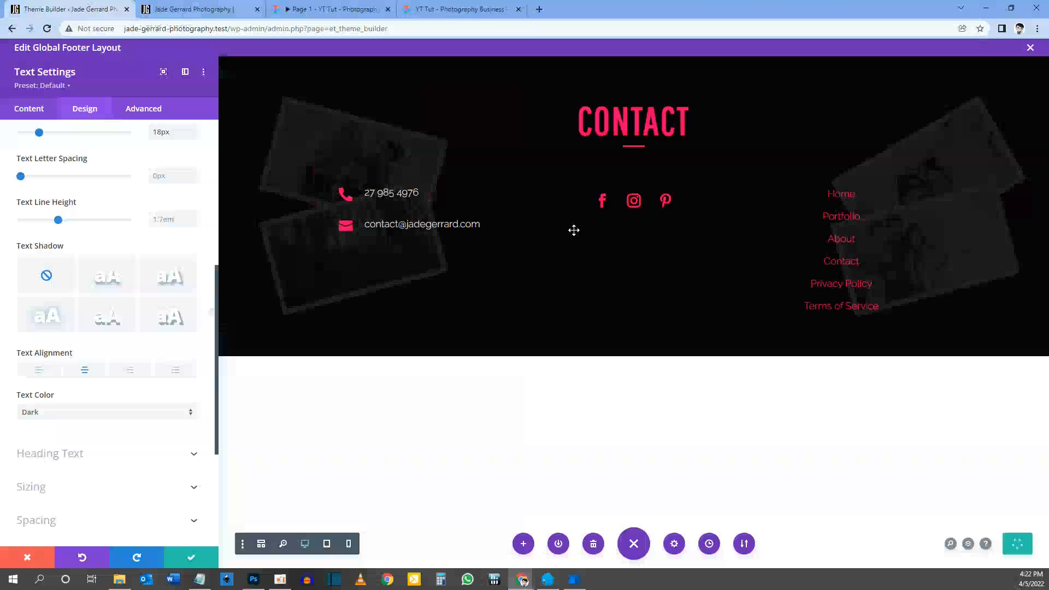
pyautogui.click(65, 9)
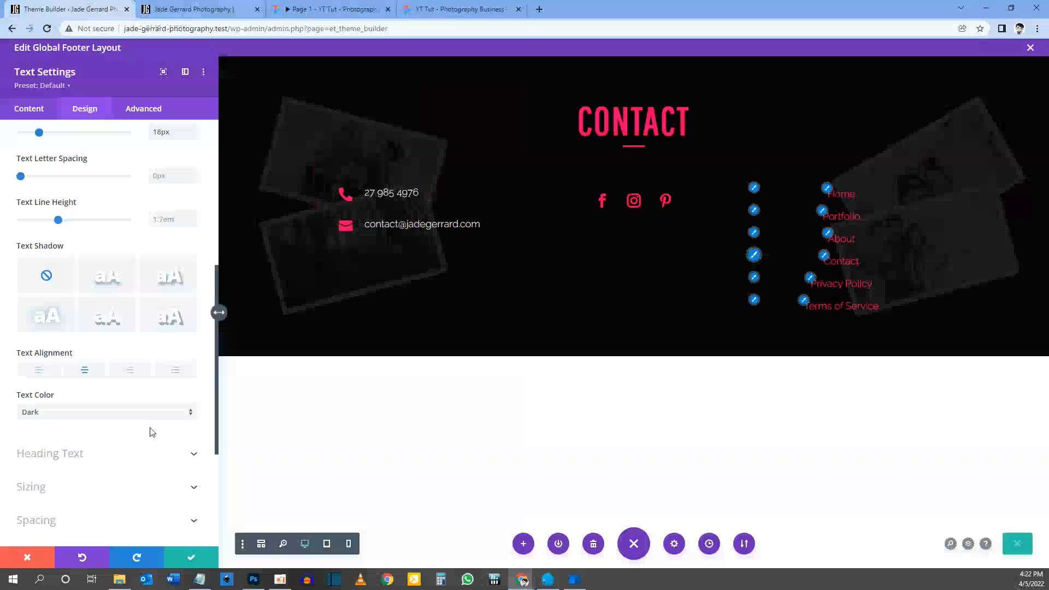
pyautogui.click(192, 558)
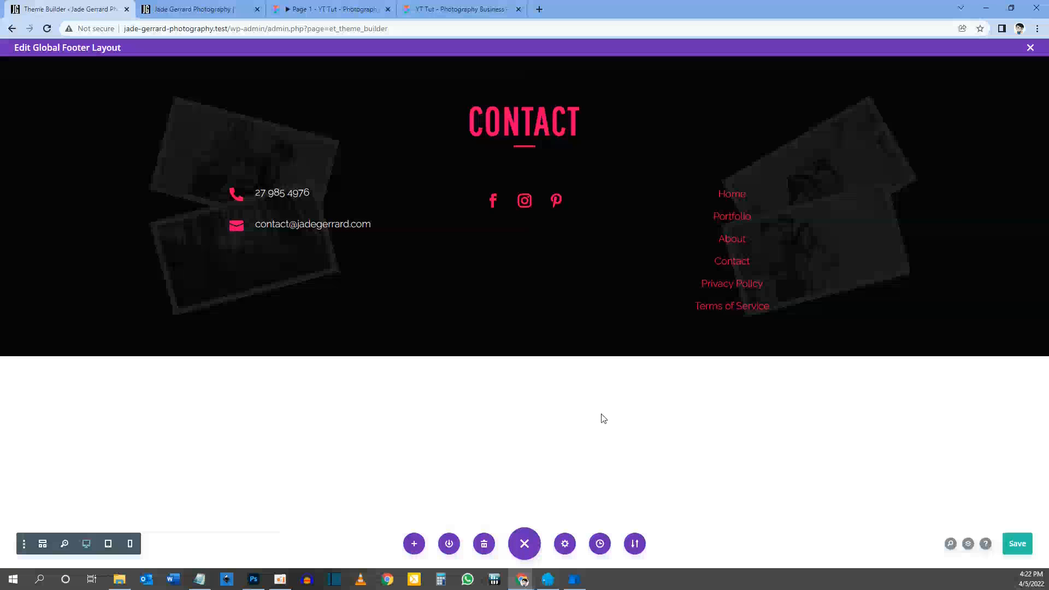
pyautogui.moveTo(316, 214)
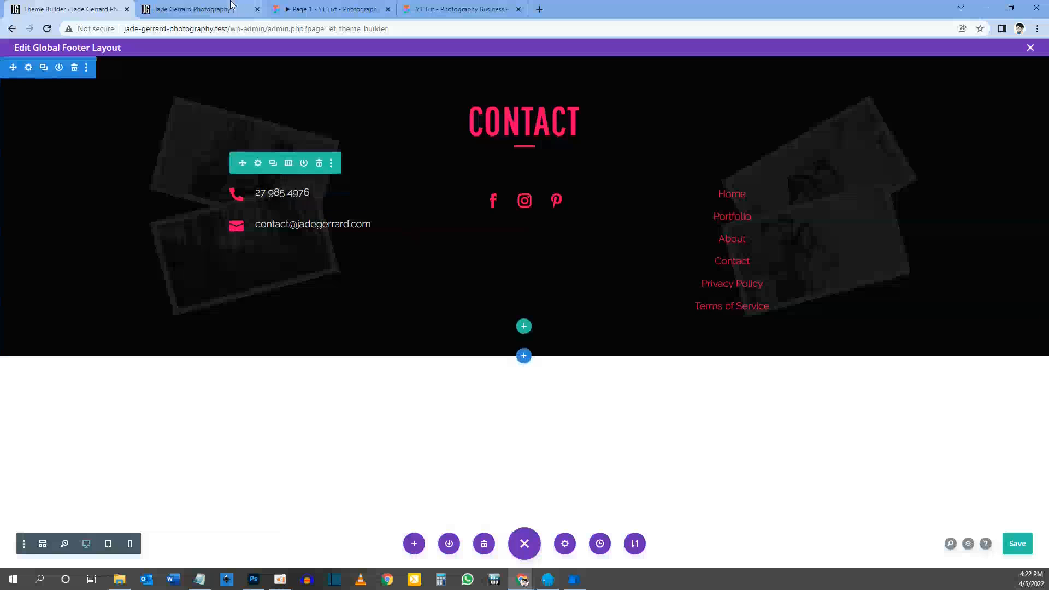
pyautogui.click(321, 6)
pyautogui.click(26, 7)
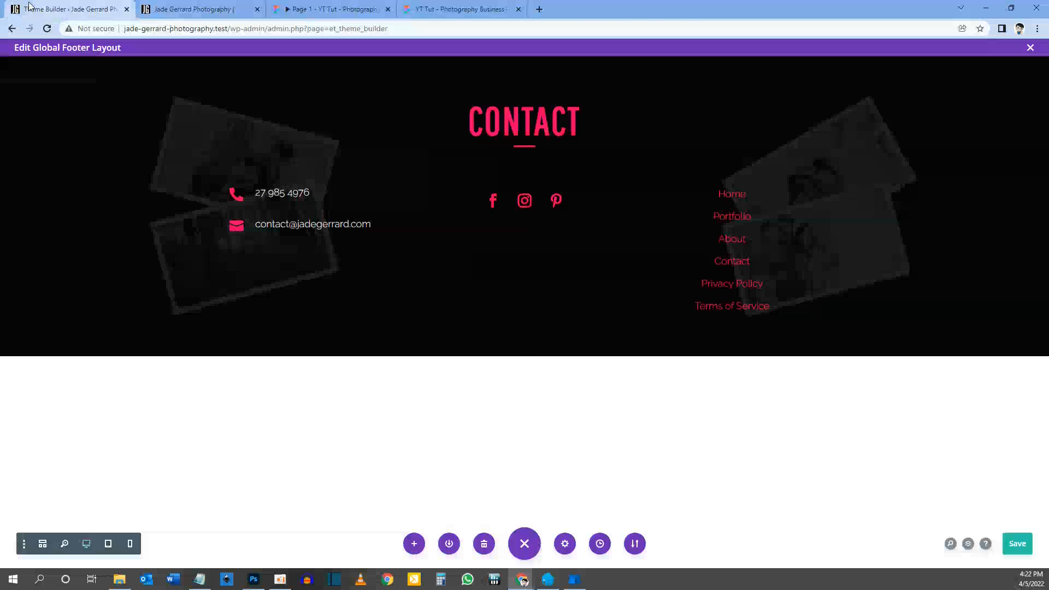
# Set the link text color of the footer link list to the saved off-white #f6efee in the Text module's design settings
pyautogui.moveTo(733, 196)
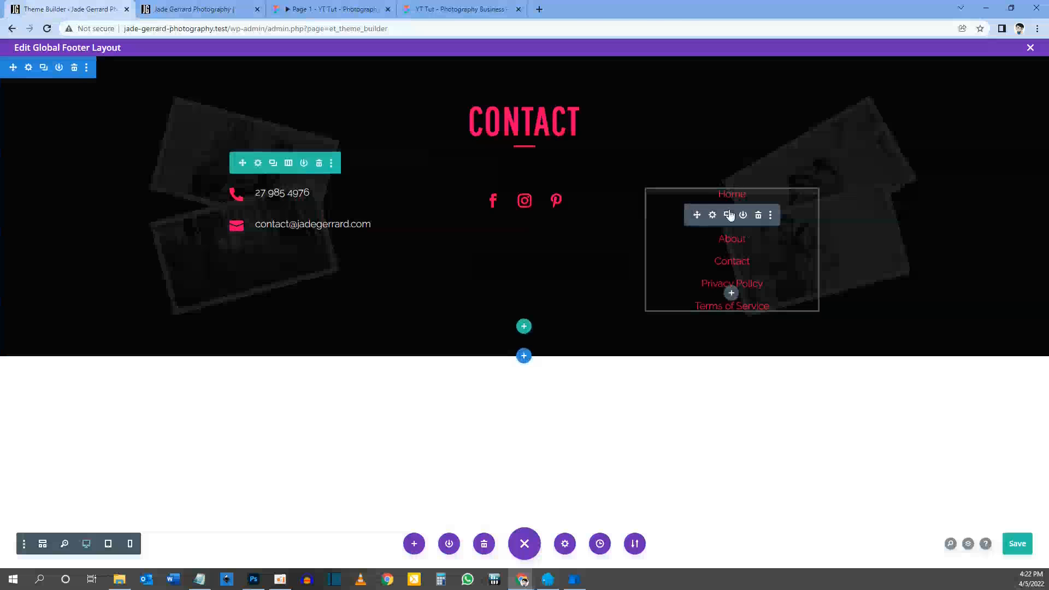
pyautogui.click(713, 215)
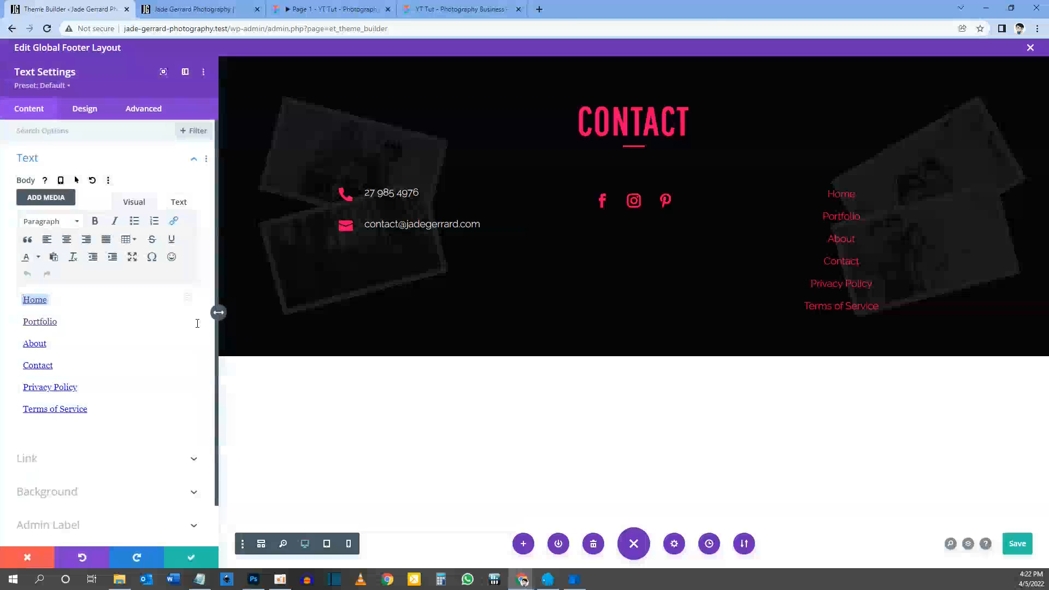
pyautogui.click(826, 189)
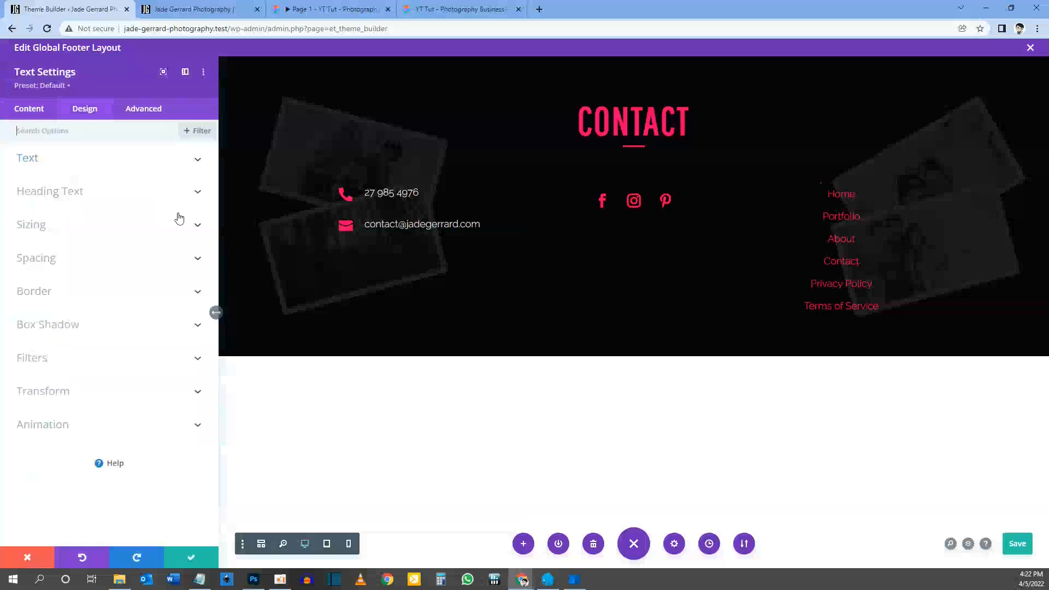
pyautogui.click(89, 160)
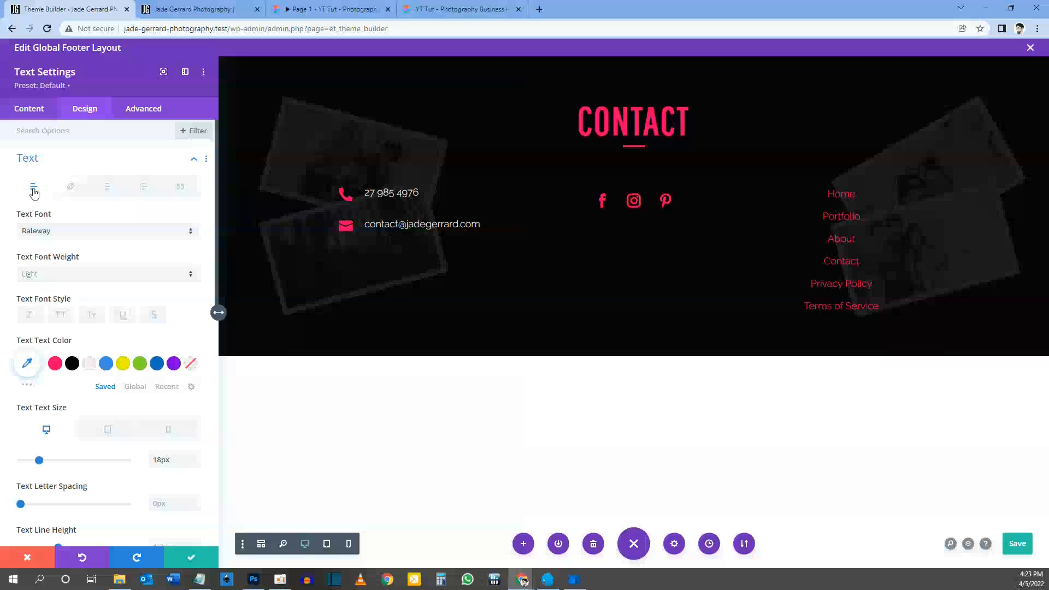
pyautogui.click(70, 187)
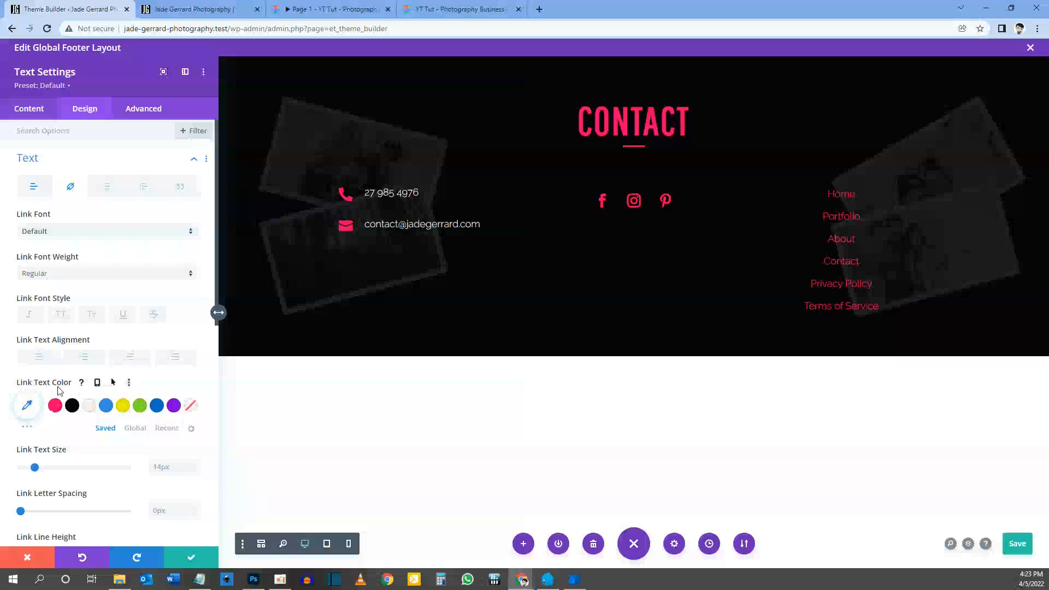
pyautogui.click(89, 409)
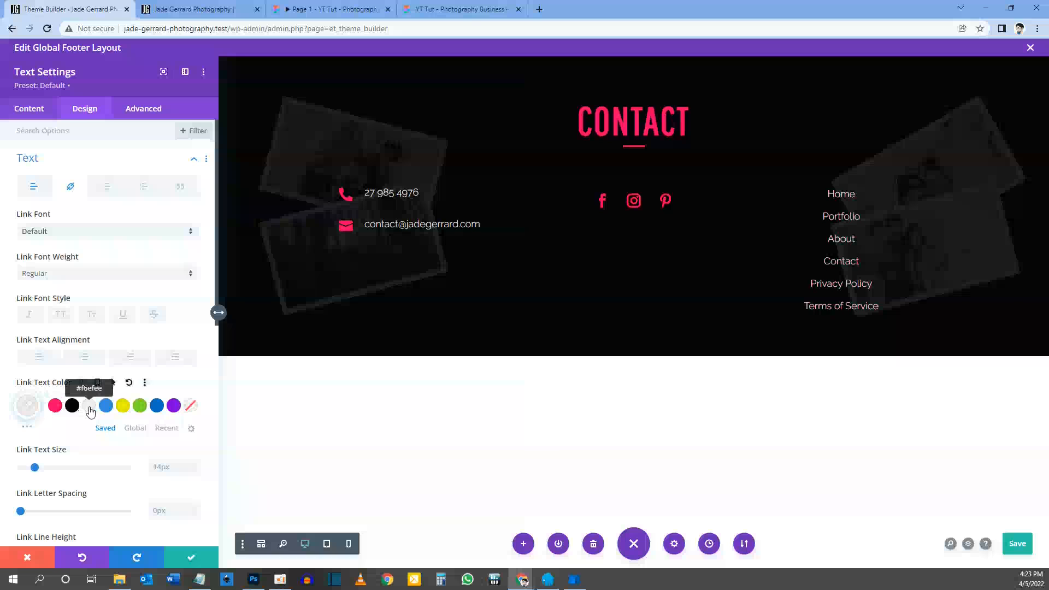
# Enable a hover state for the link text color, set it to #ff006e and save the footer and module settings
pyautogui.click(113, 383)
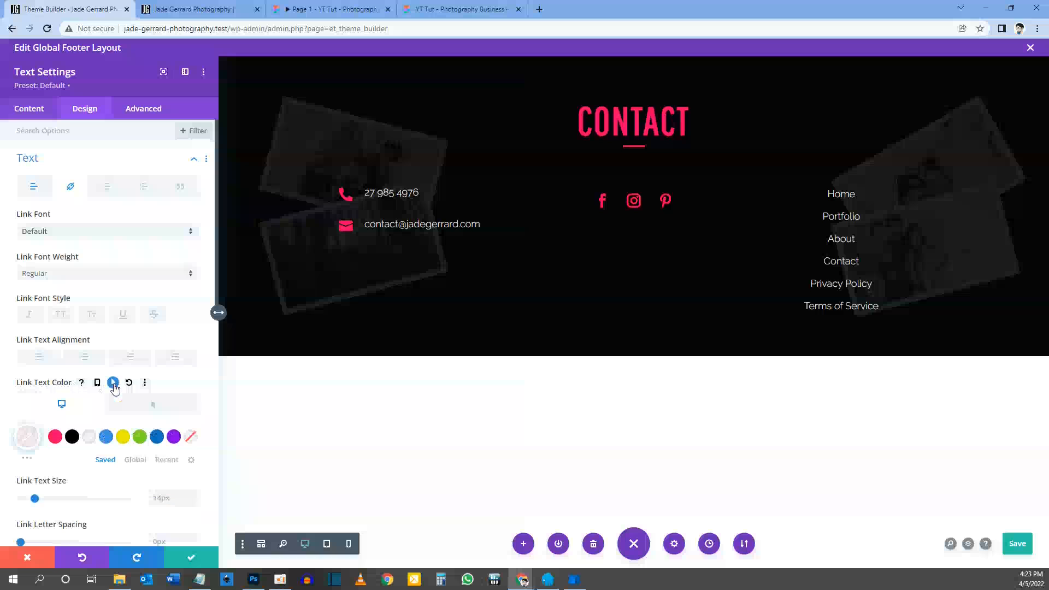
pyautogui.click(156, 405)
pyautogui.click(55, 436)
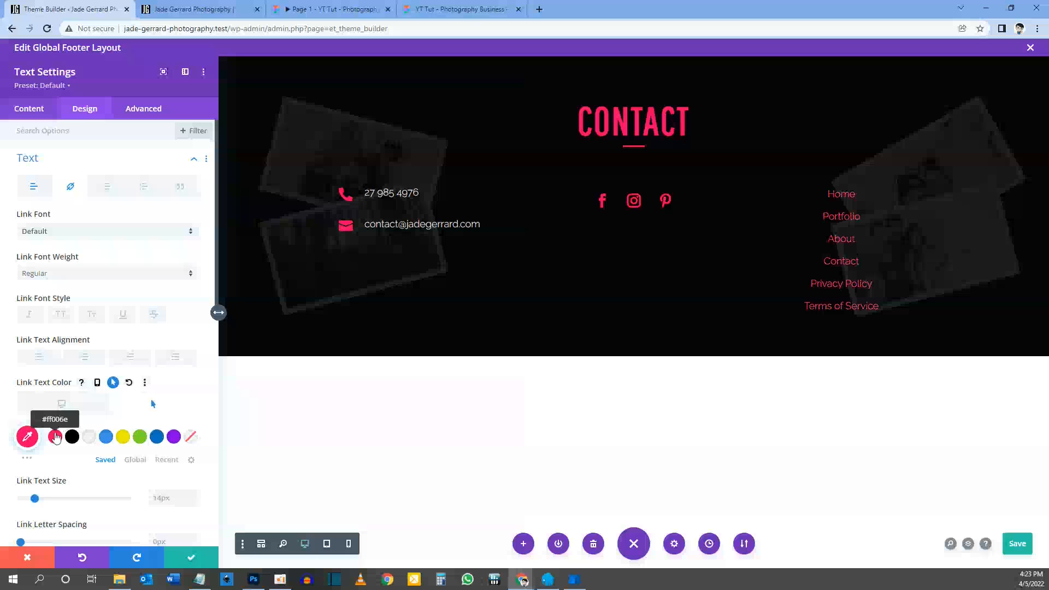
pyautogui.click(54, 405)
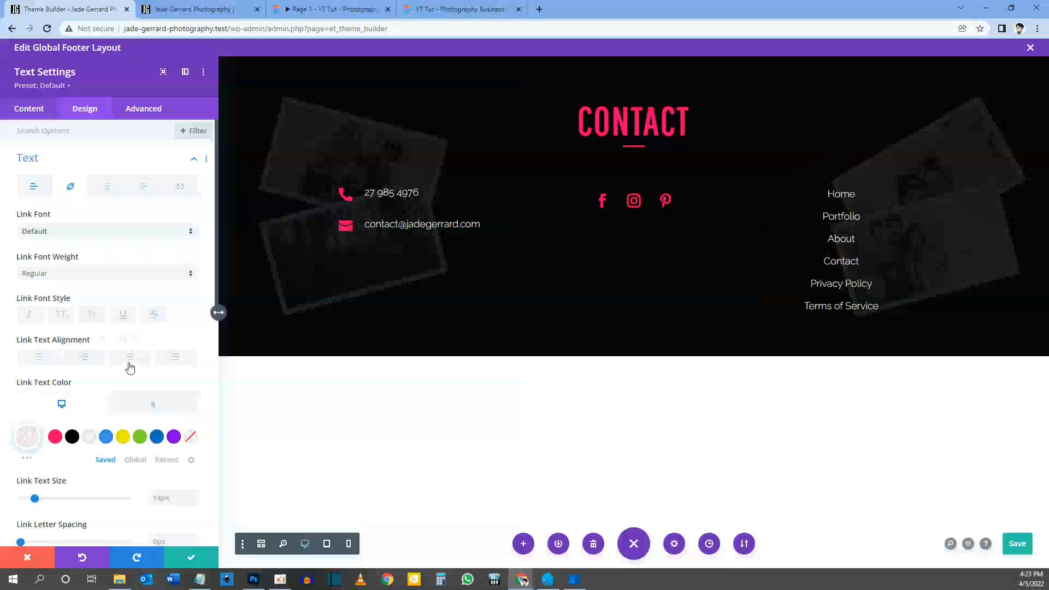
pyautogui.hotkey('ctrl', 's')
pyautogui.click(193, 560)
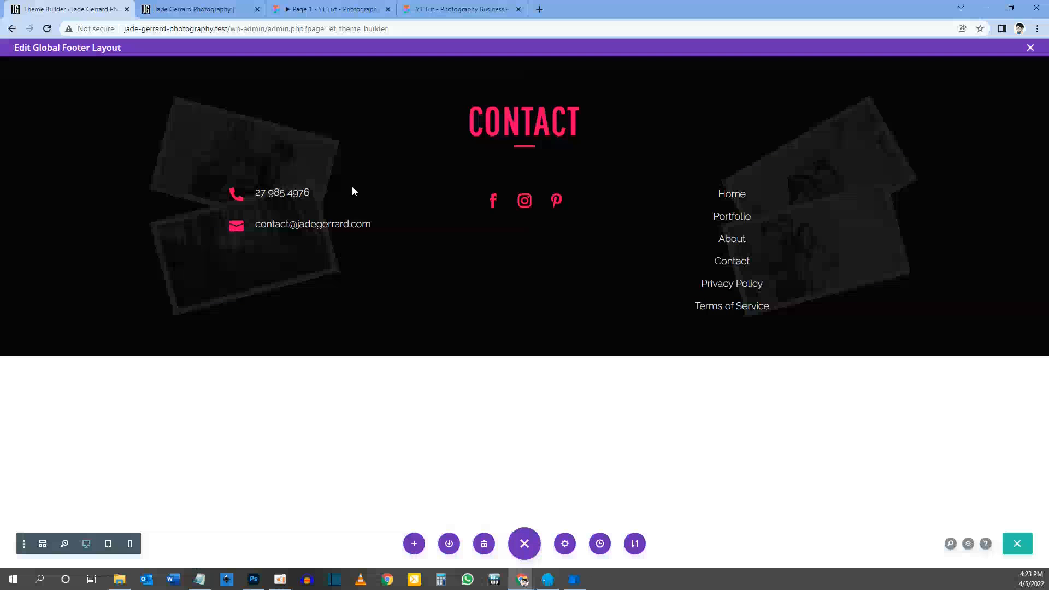
# Try to centre the phone blurb through its module alignment and title text alignment
pyautogui.moveTo(299, 205)
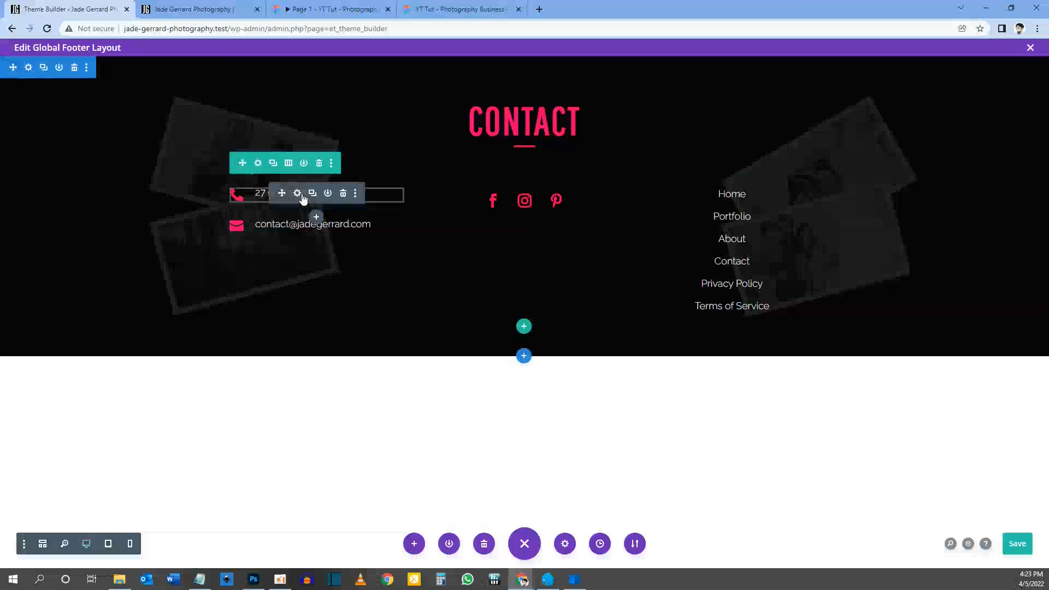
pyautogui.click(297, 194)
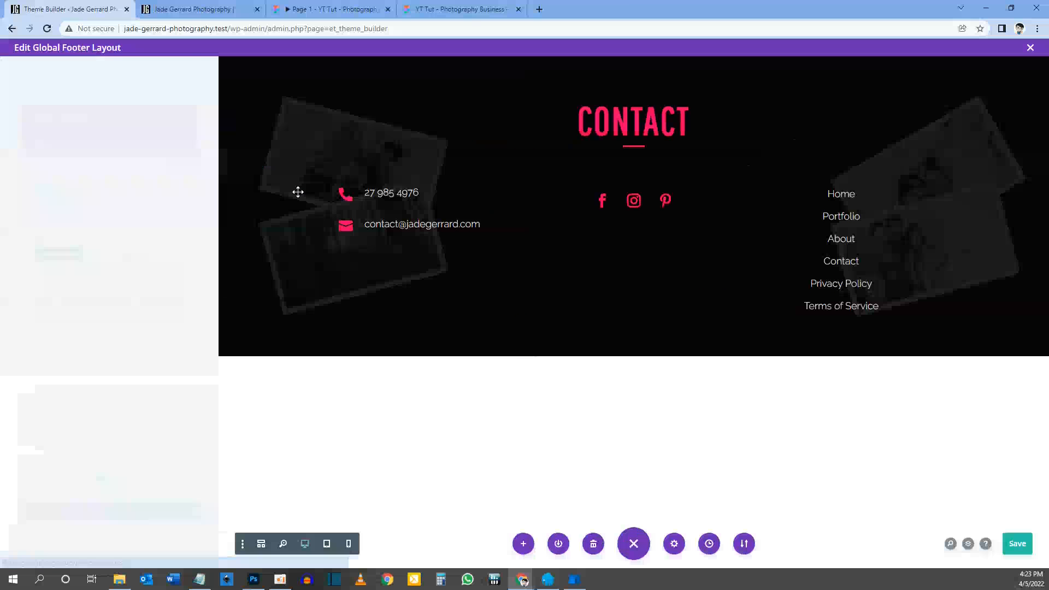
pyautogui.click(83, 109)
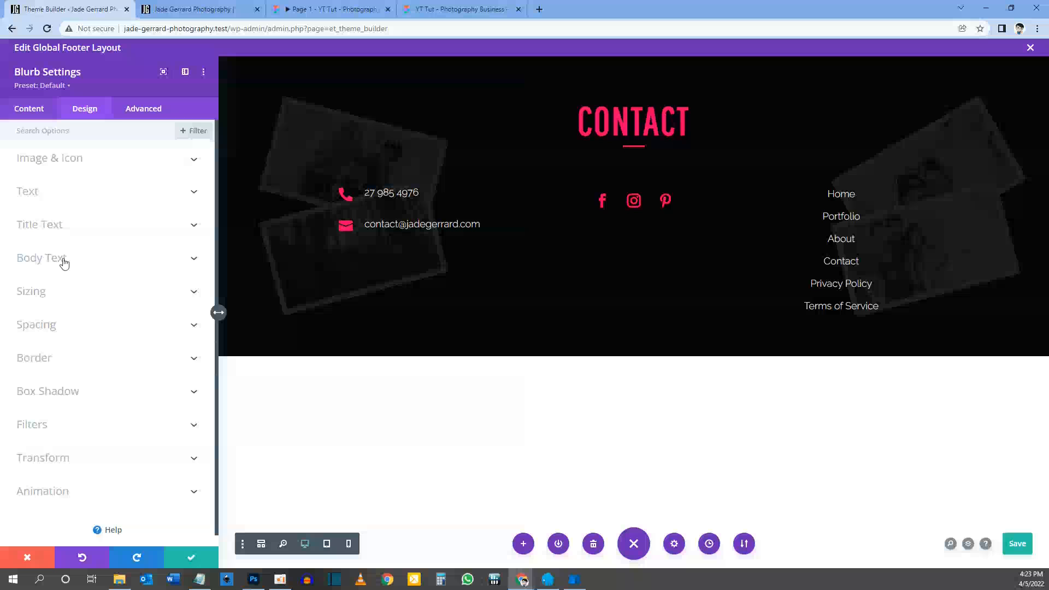
pyautogui.click(47, 292)
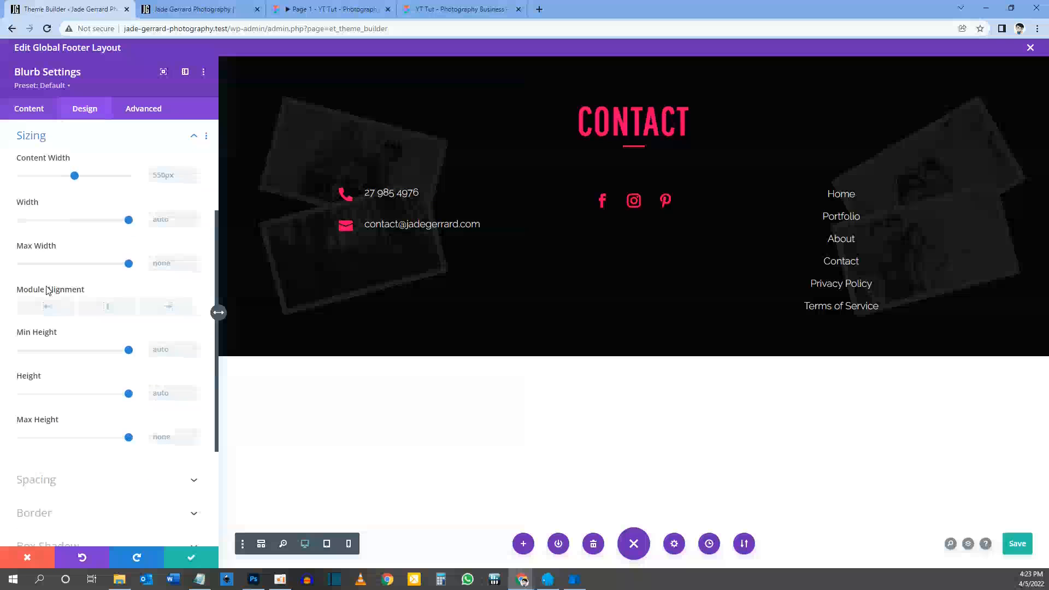
pyautogui.click(106, 310)
pyautogui.scroll(3, 106, 311)
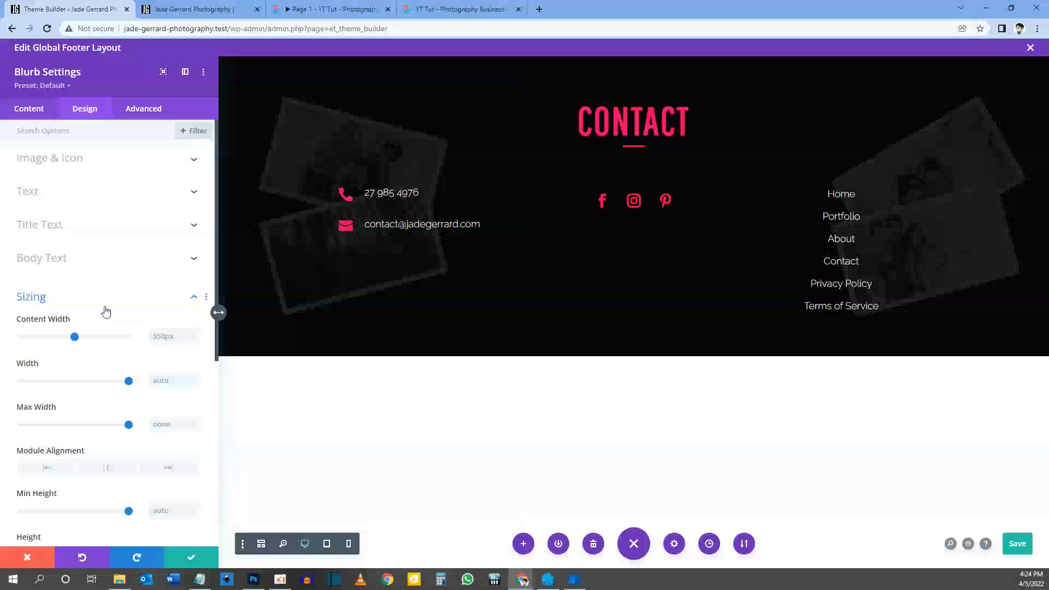
pyautogui.click(80, 226)
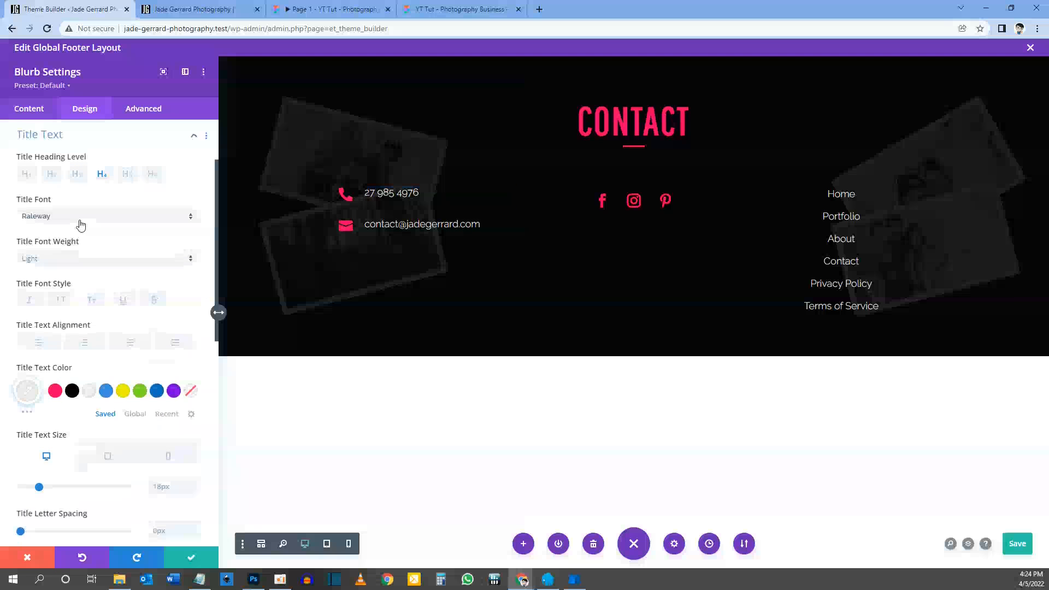
pyautogui.click(86, 351)
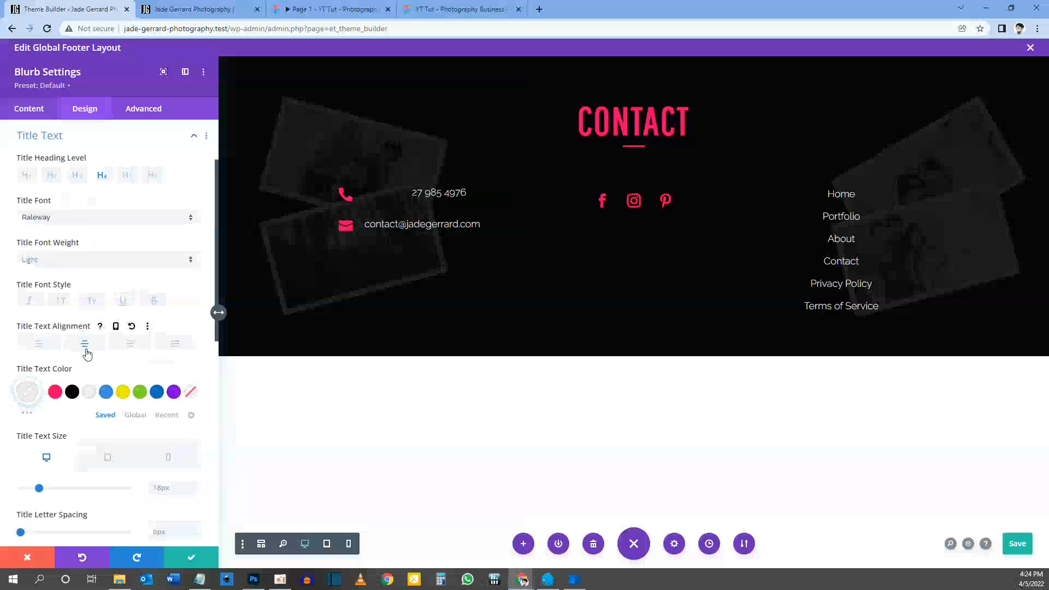
pyautogui.click(40, 344)
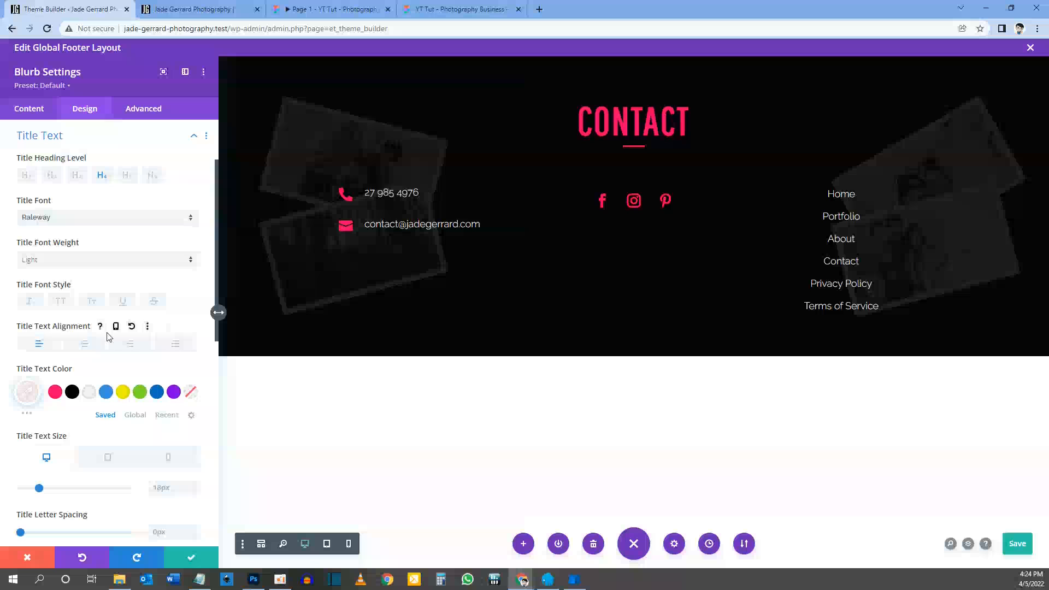
pyautogui.scroll(-9, 107, 336)
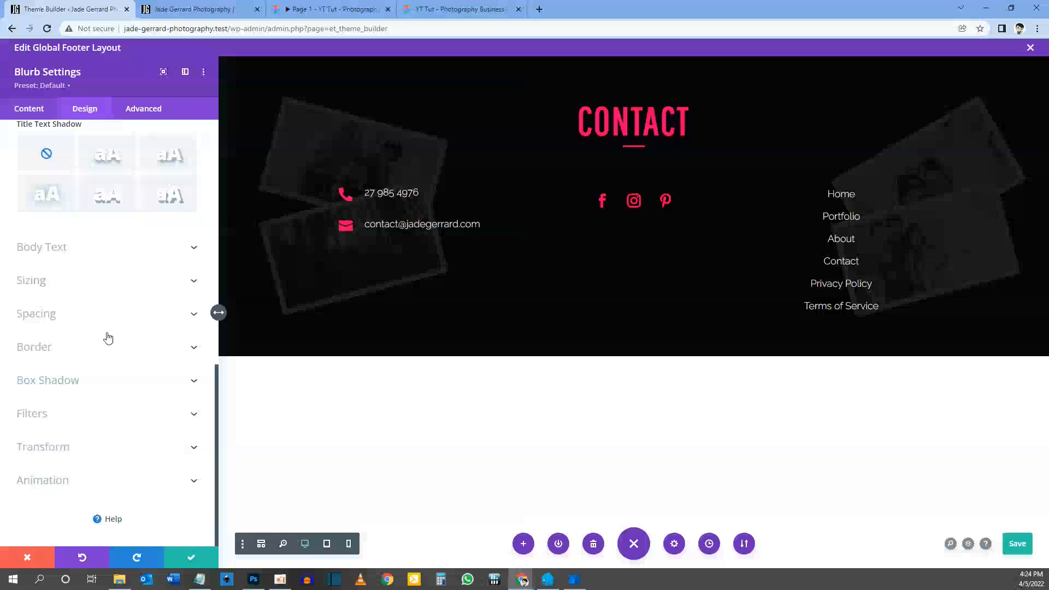
pyautogui.scroll(5, 108, 336)
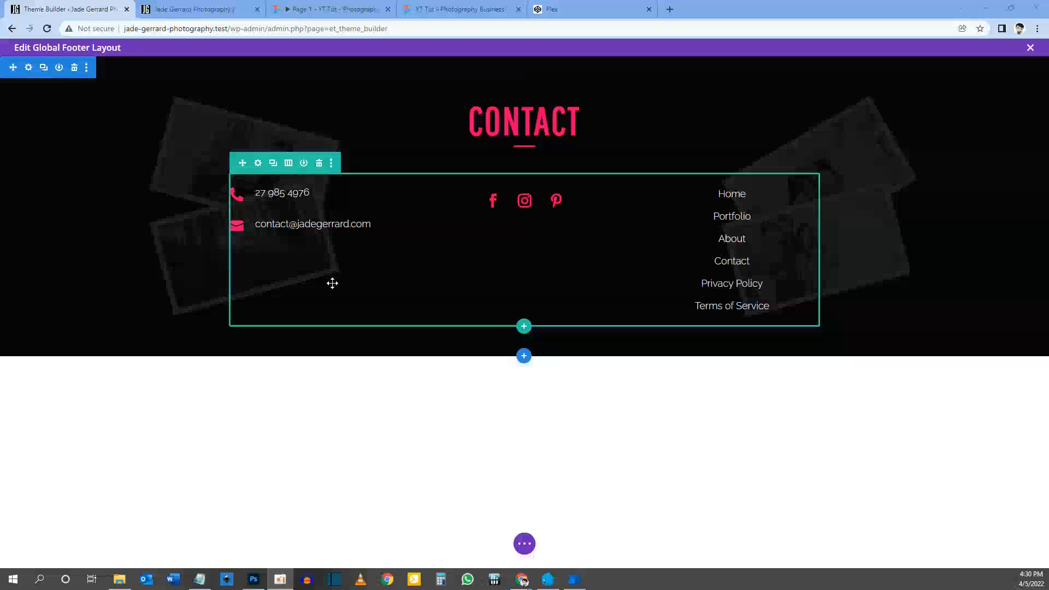
# In the Flex pen on CodePen, copy the CSS declarations display: flex, flex-direction: column and align-items: center
pyautogui.click(566, 10)
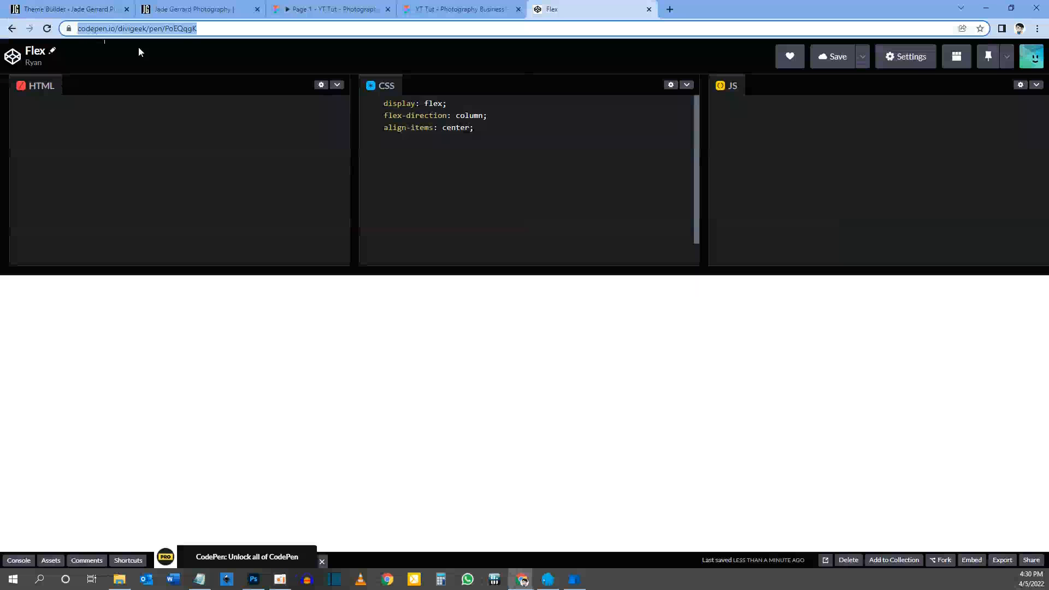
pyautogui.moveTo(389, 101); pyautogui.dragTo(481, 144)
pyautogui.click(464, 141)
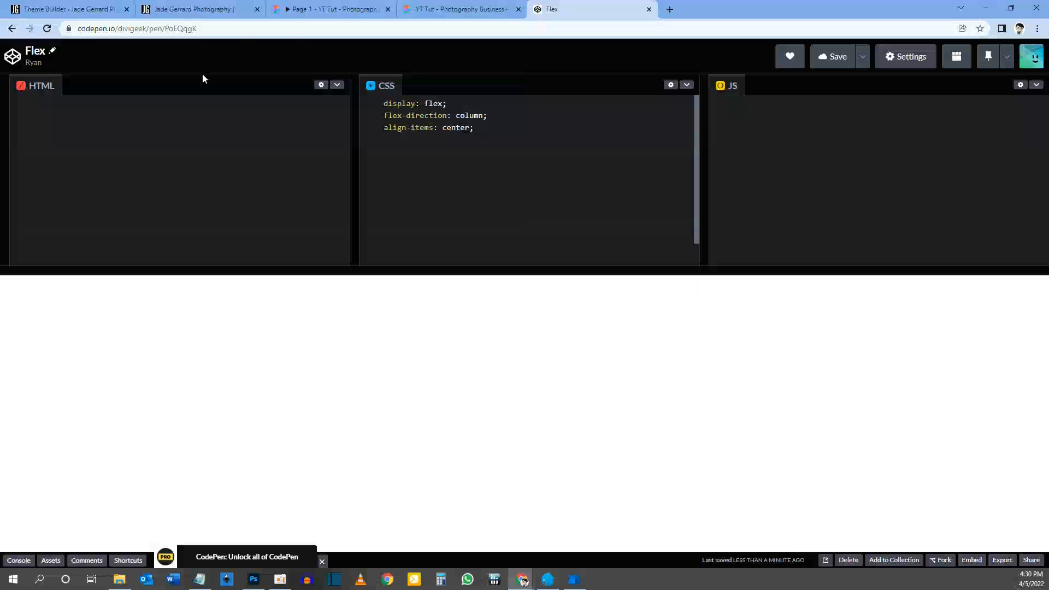
pyautogui.moveTo(381, 107); pyautogui.dragTo(423, 116)
pyautogui.click(106, 145)
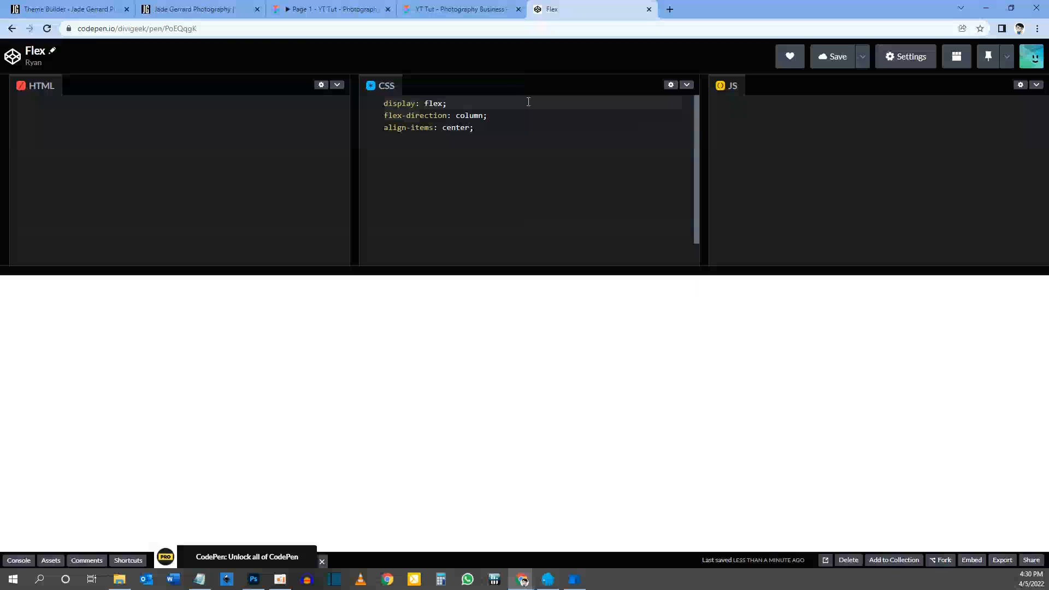
pyautogui.moveTo(383, 106); pyautogui.dragTo(489, 159)
pyautogui.hotkey('ctrl', 'c')
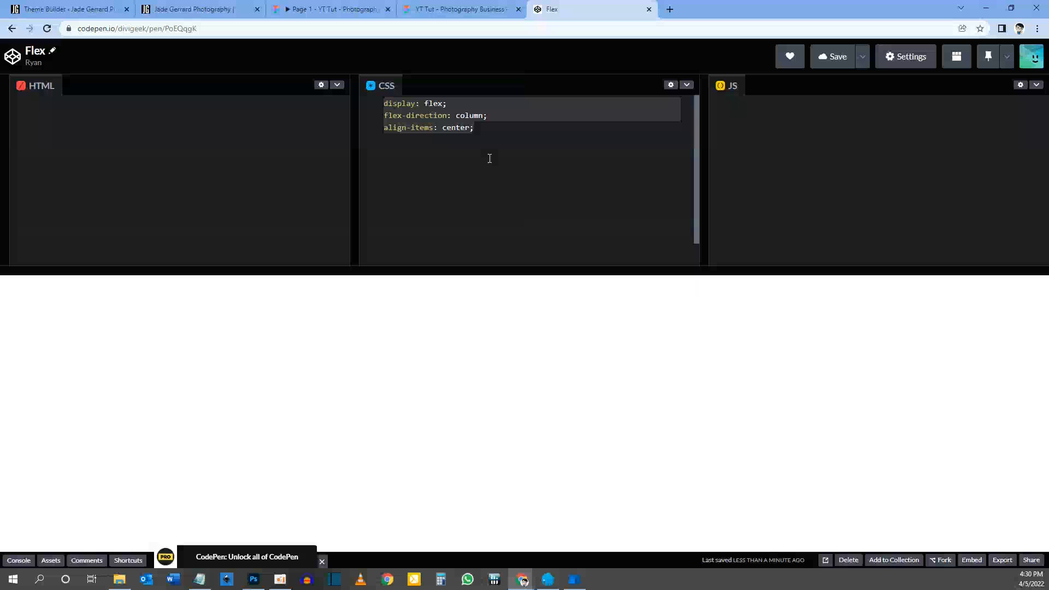
# In the Theme Builder, give the contact blurbs' column main-element CSS: display: flex; flex-direction: column; align-items: center
pyautogui.click(50, 9)
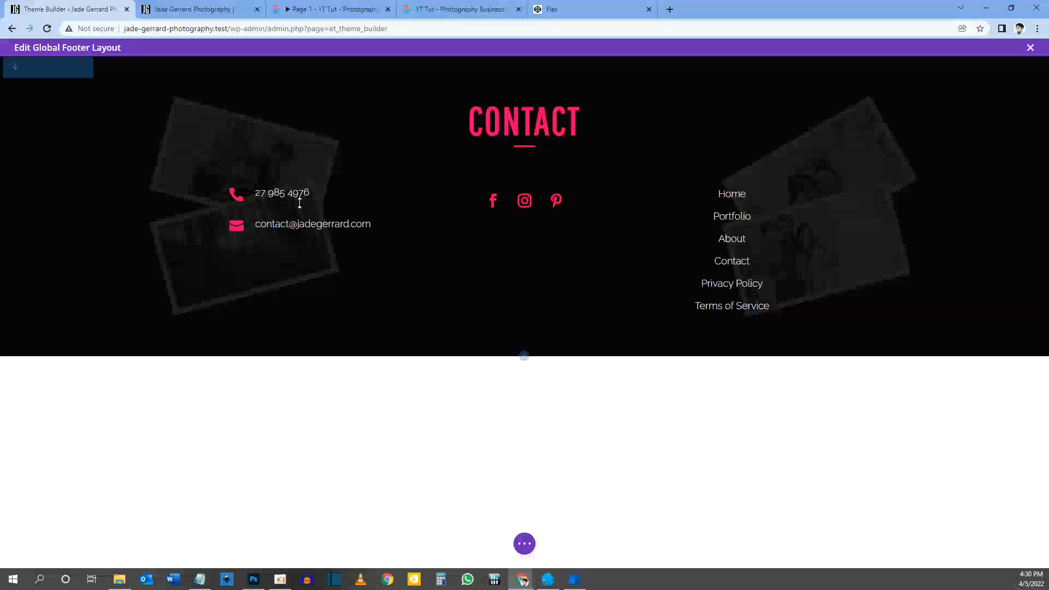
pyautogui.moveTo(306, 179)
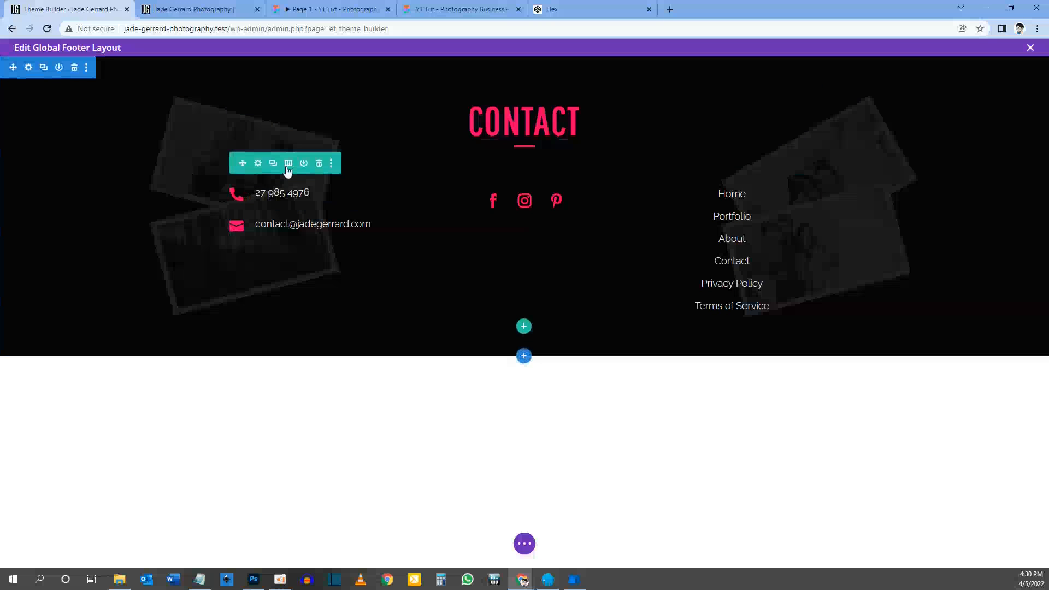
pyautogui.click(258, 163)
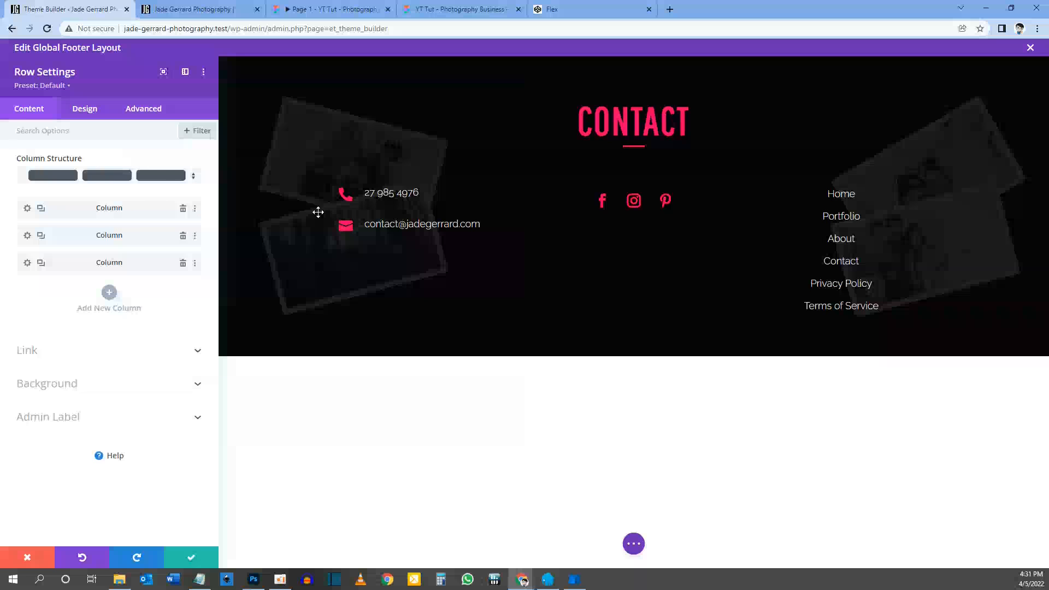
pyautogui.click(27, 208)
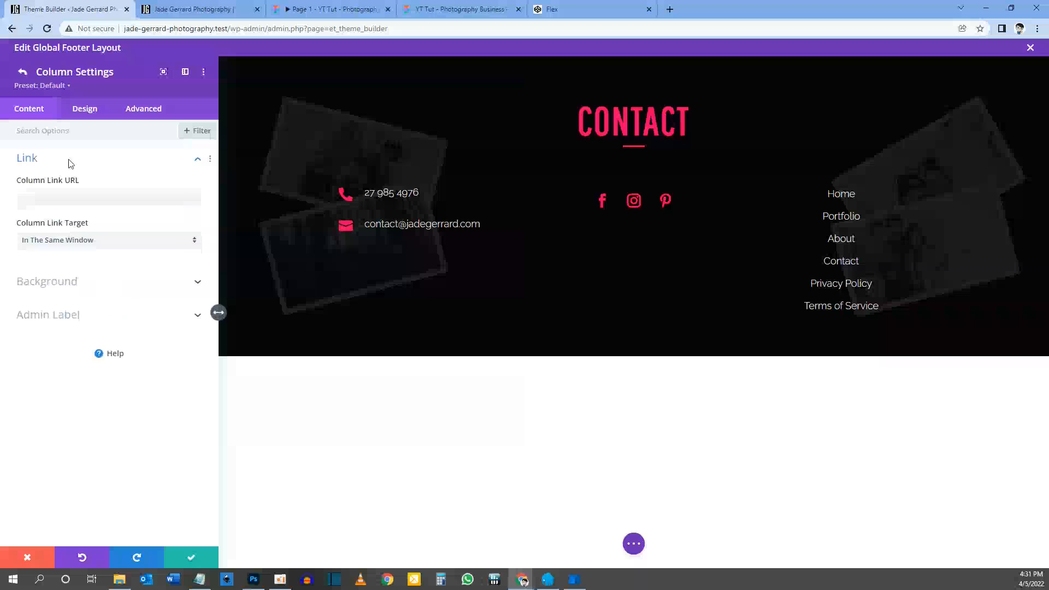
pyautogui.click(145, 110)
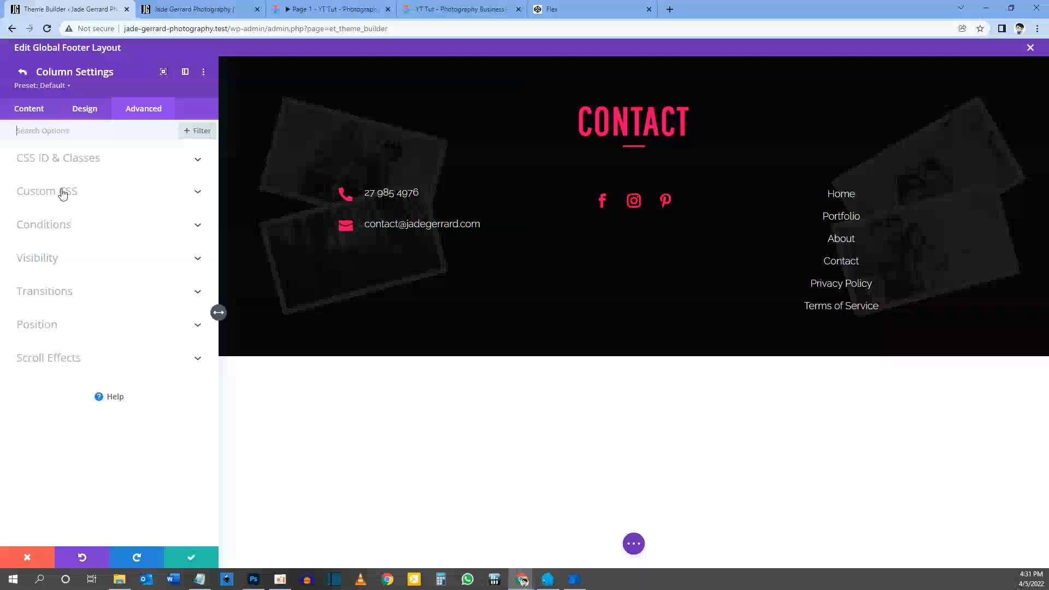
pyautogui.click(63, 192)
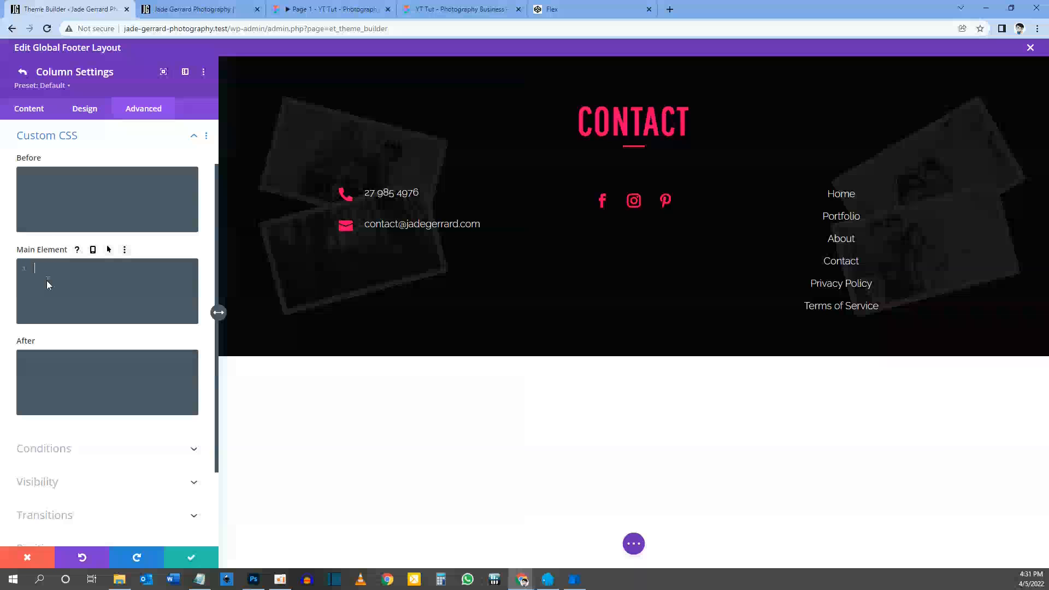
pyautogui.hotkey('ctrl', 'v')
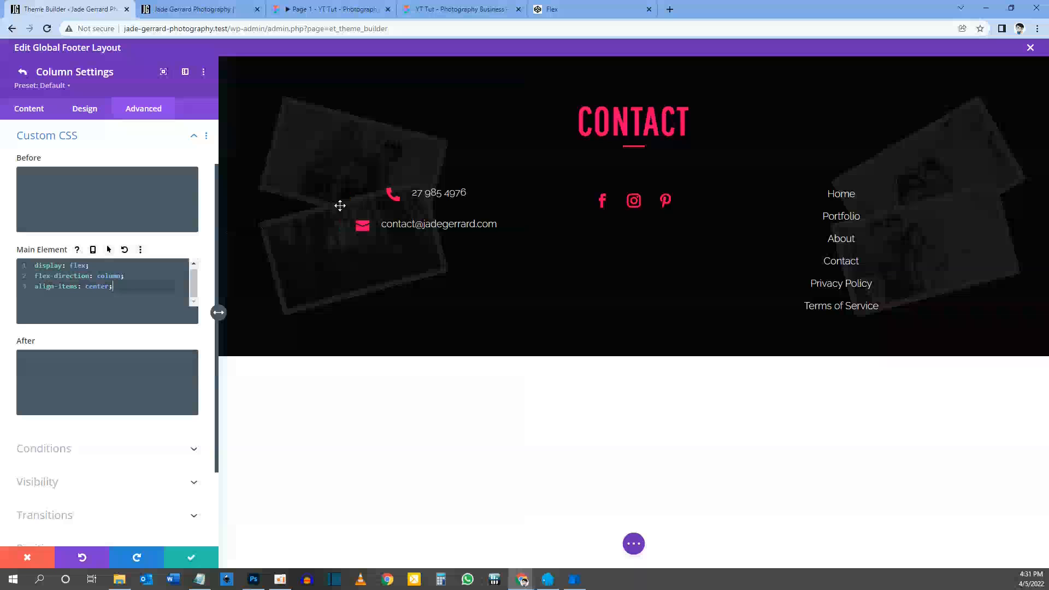
# Save the column and row settings, then save the global footer layout
pyautogui.click(201, 557)
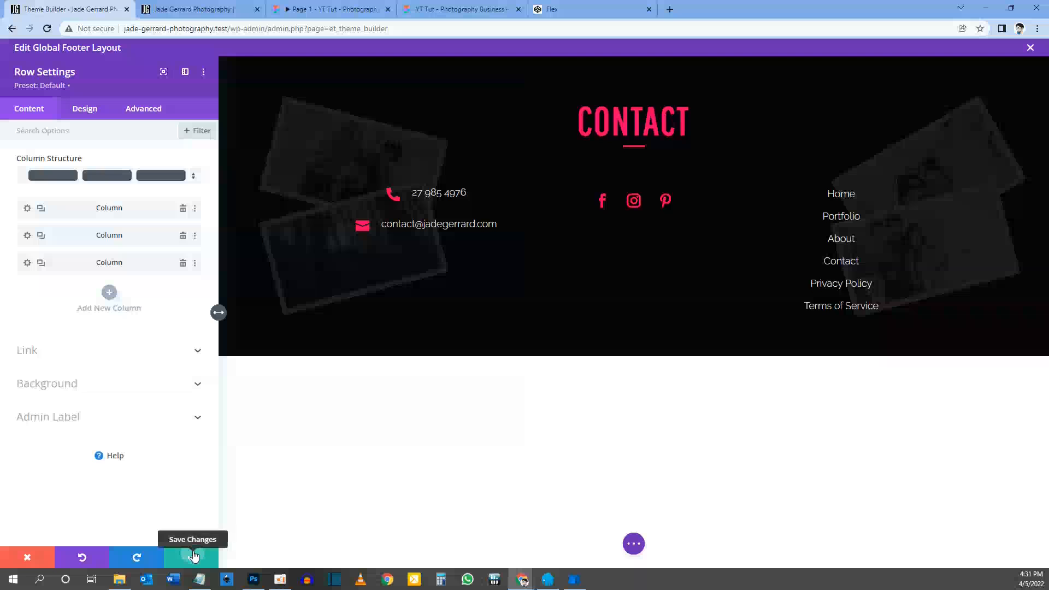
pyautogui.click(194, 556)
pyautogui.click(516, 541)
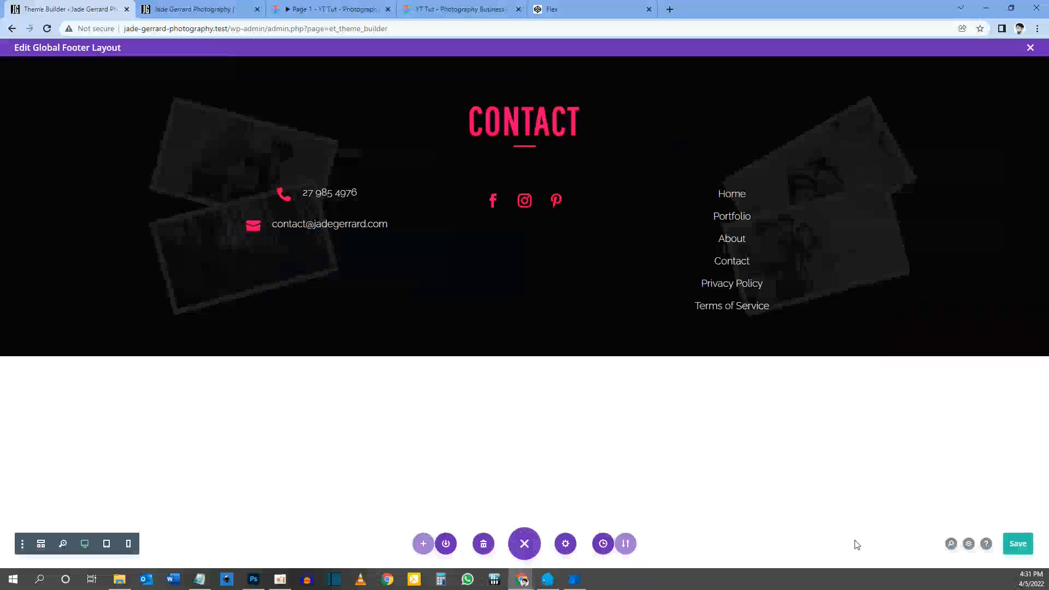
pyautogui.click(1016, 542)
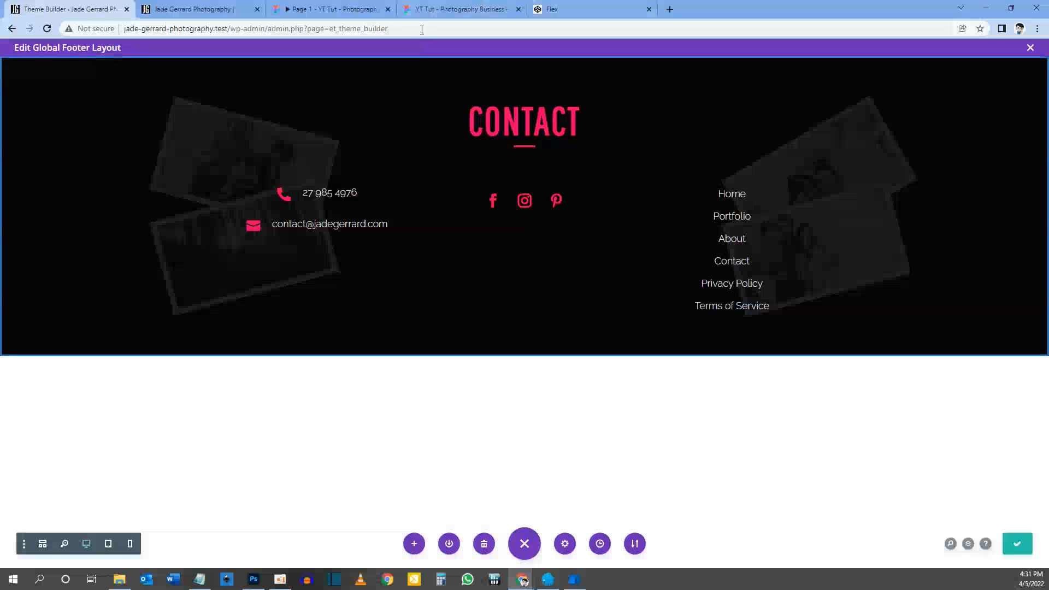
# Compare the legal links with the Figma prototype and try a single line break between the Home and Portfolio links
pyautogui.click(327, 9)
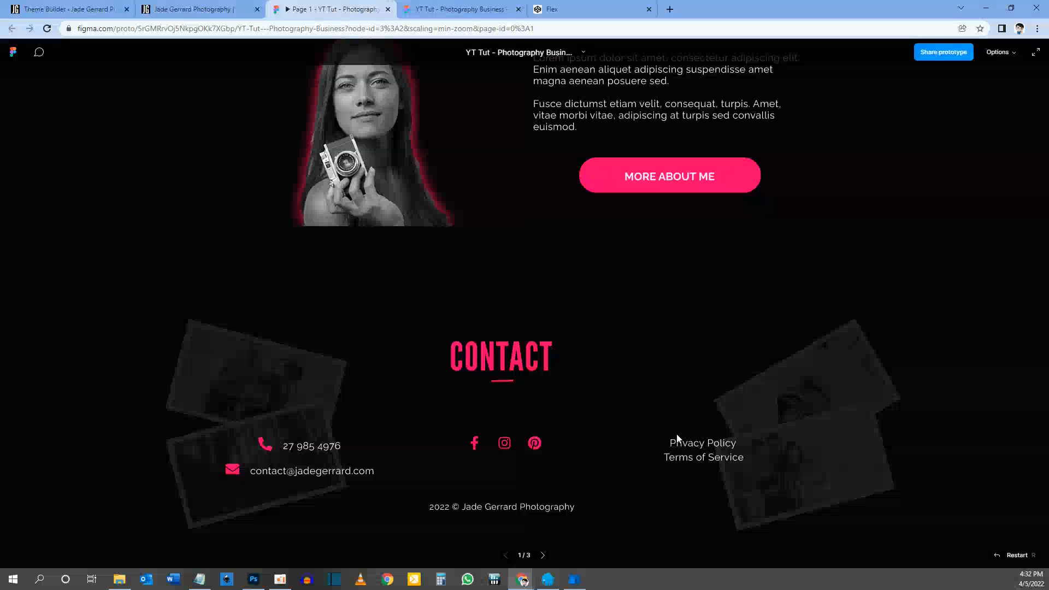
pyautogui.click(68, 9)
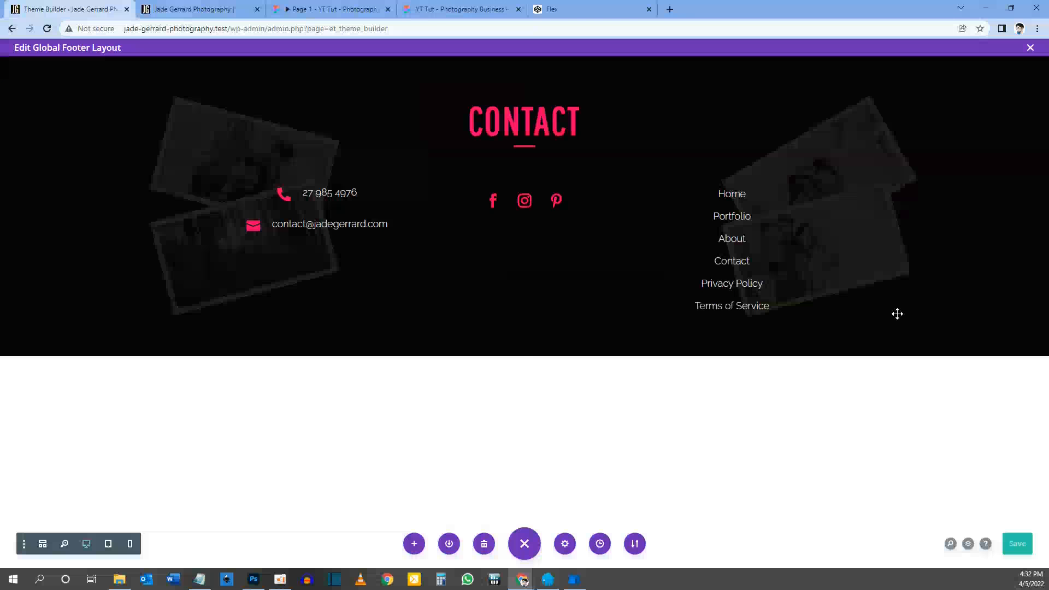
pyautogui.moveTo(716, 216)
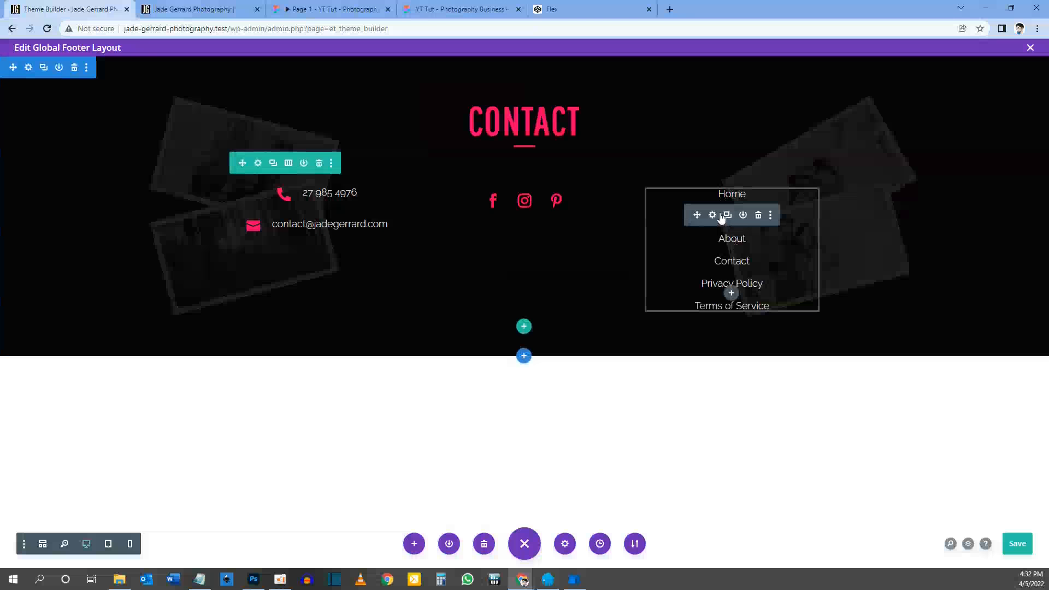
pyautogui.click(712, 215)
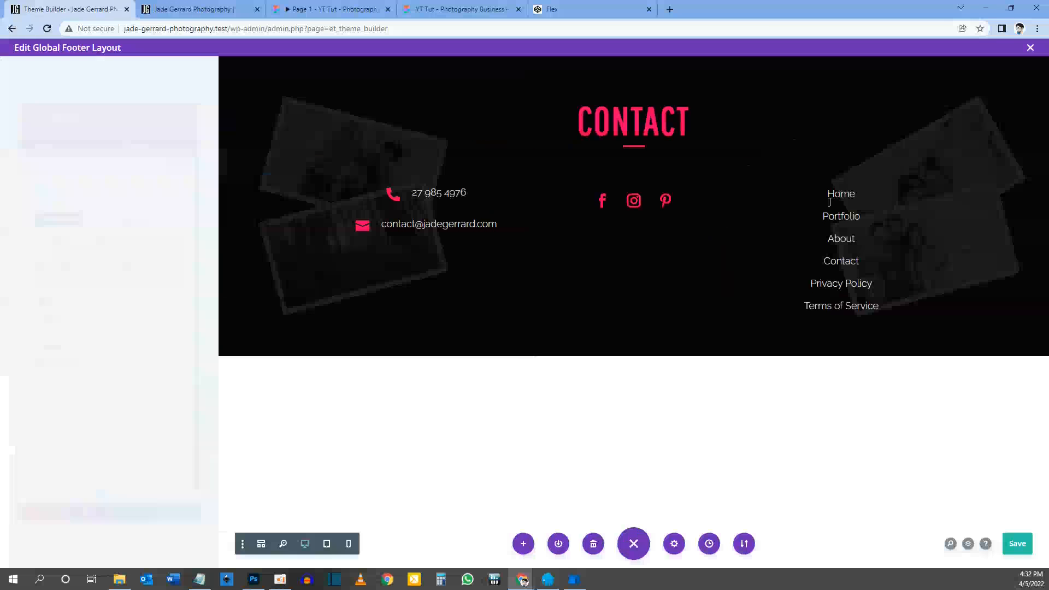
pyautogui.click(129, 297)
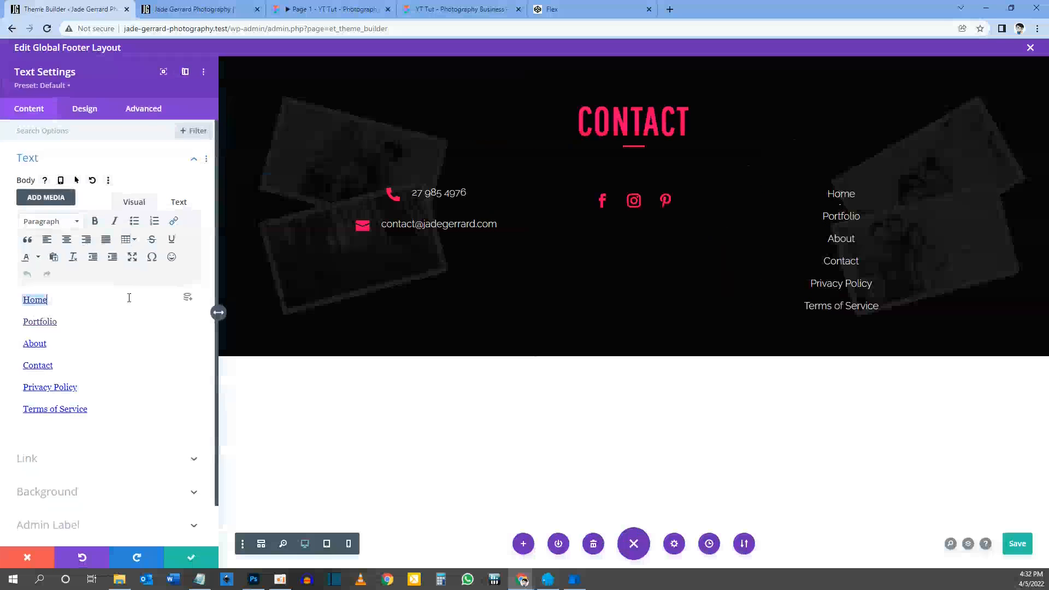
pyautogui.hotkey('ctrl', 's')
pyautogui.press('Return')
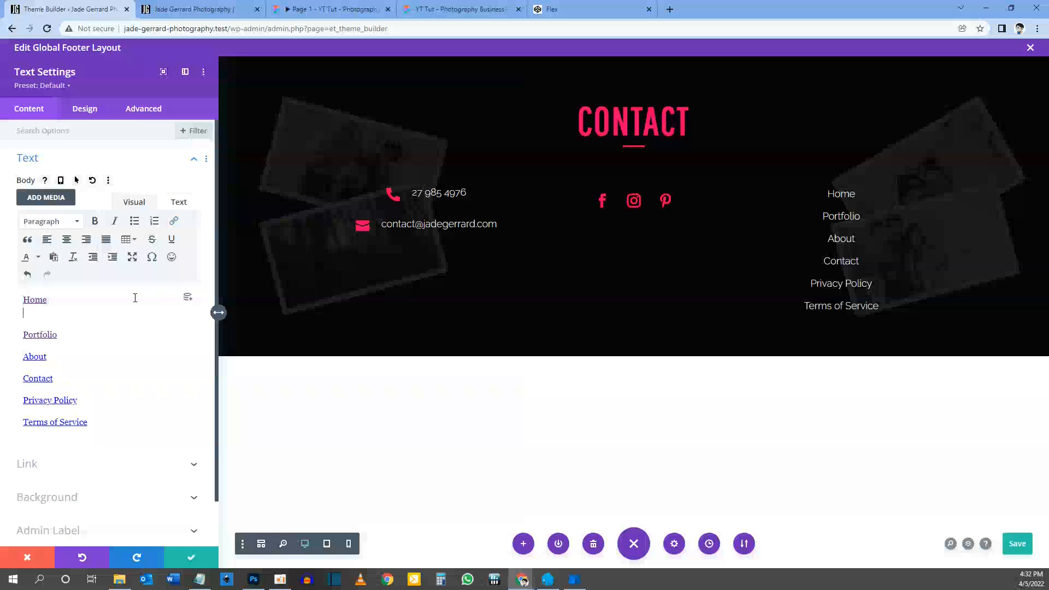
pyautogui.press('Delete')
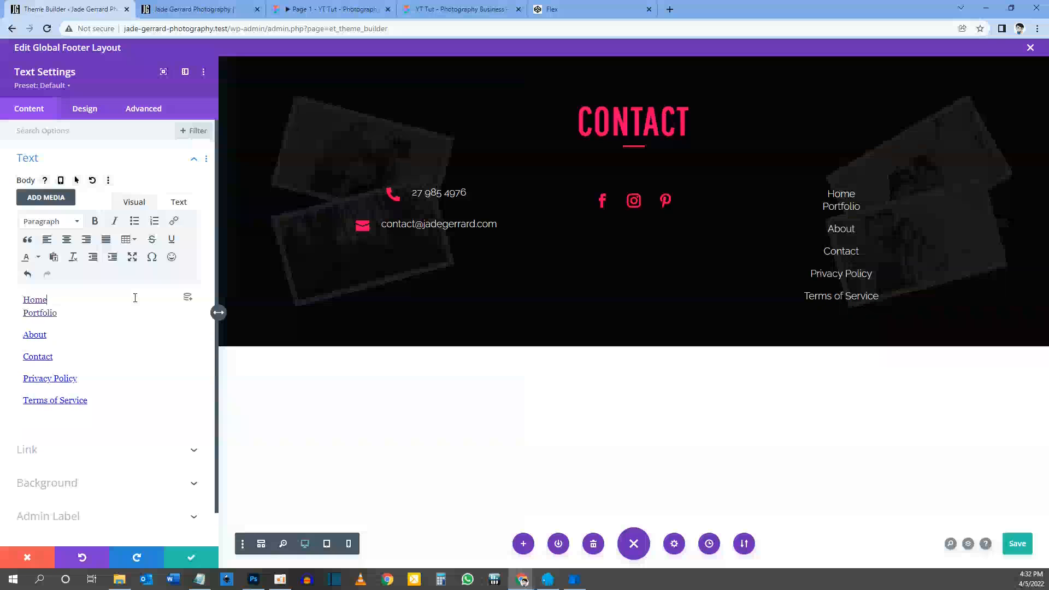
pyautogui.press('Return')
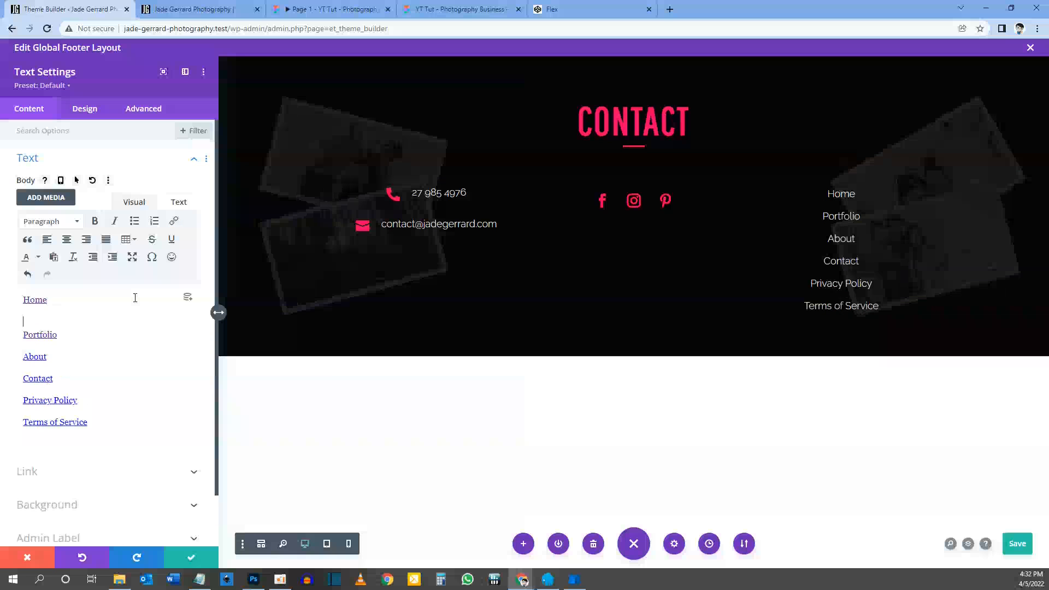
pyautogui.press('BackSpace')
pyautogui.press('BackSpace')
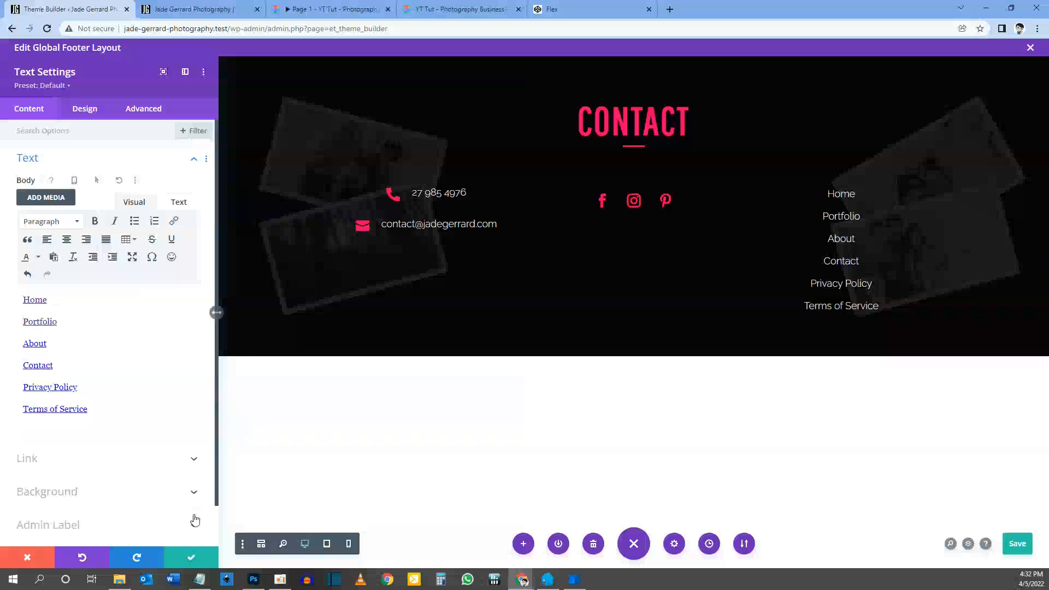
# Reload the live home page and compare its footer with the Figma prototype's contact section
pyautogui.click(191, 10)
pyautogui.press('F5')
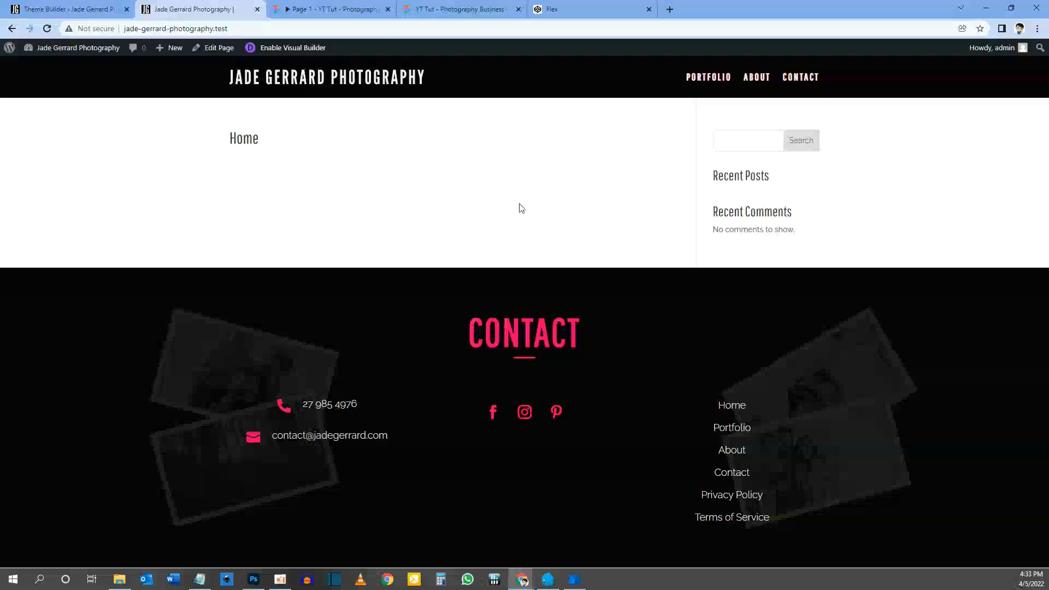
pyautogui.click(349, 9)
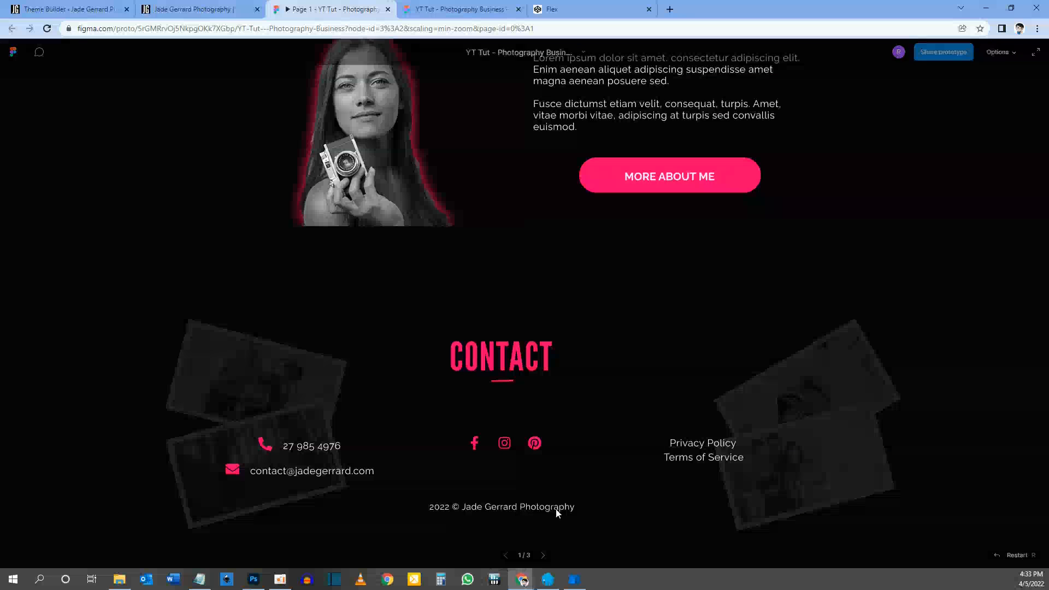
pyautogui.click(71, 9)
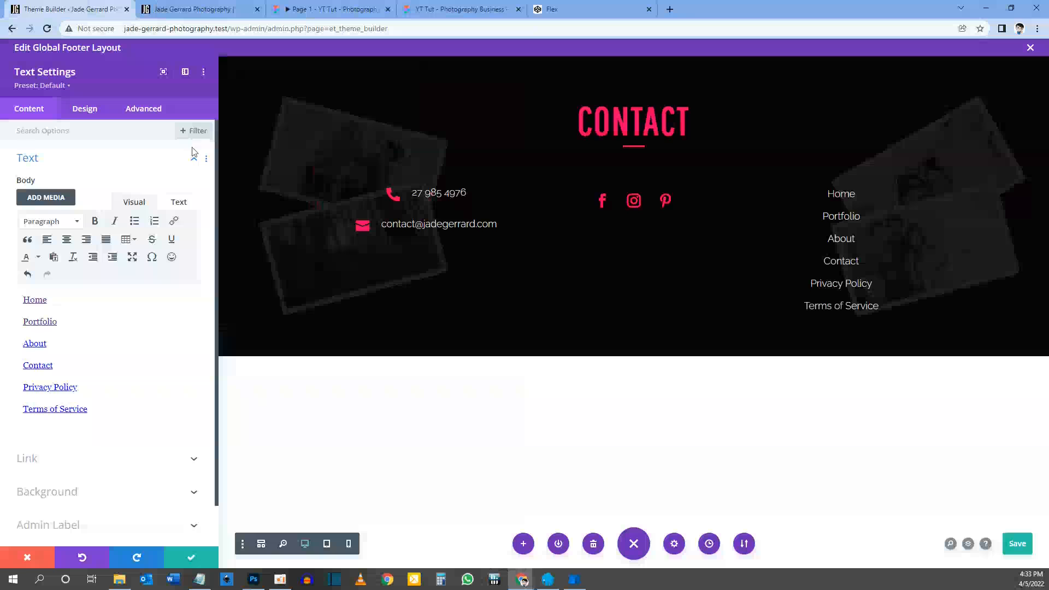
# Save the link list's Text settings and add a single-column row with a Text module below the contact row
pyautogui.click(205, 561)
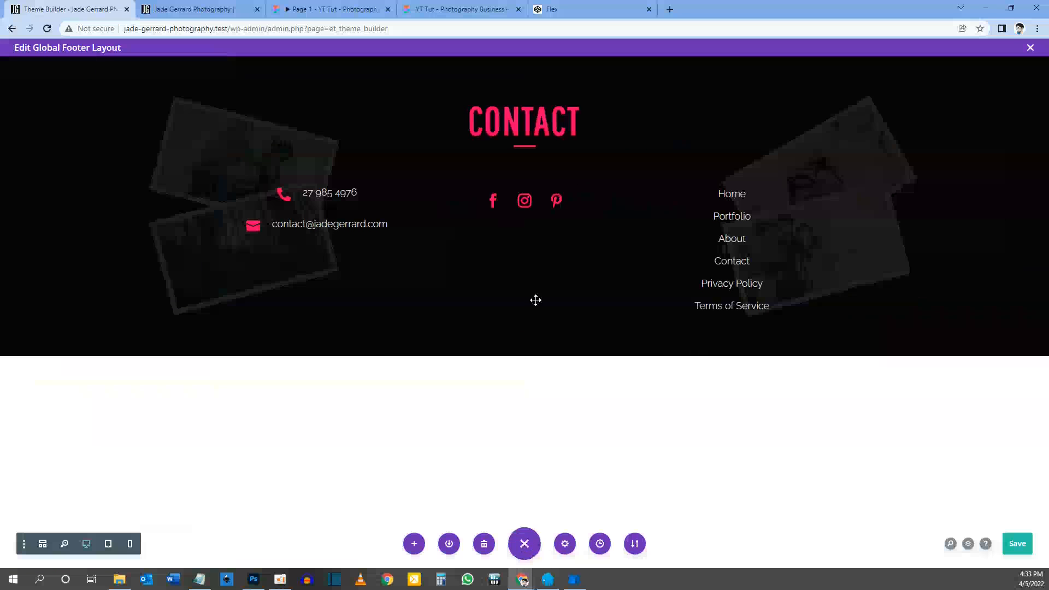
pyautogui.moveTo(532, 322)
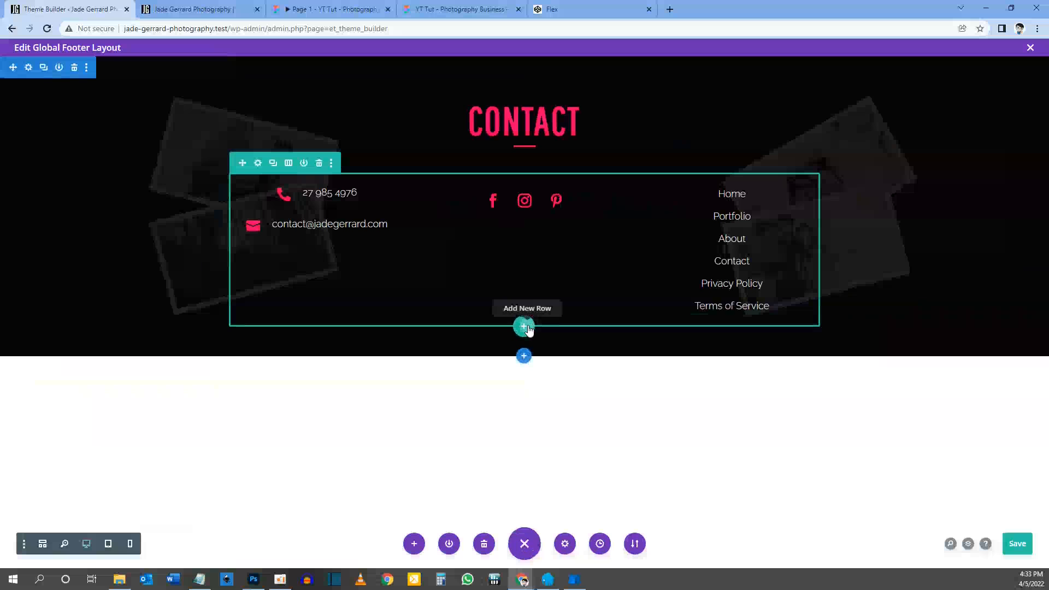
pyautogui.click(525, 327)
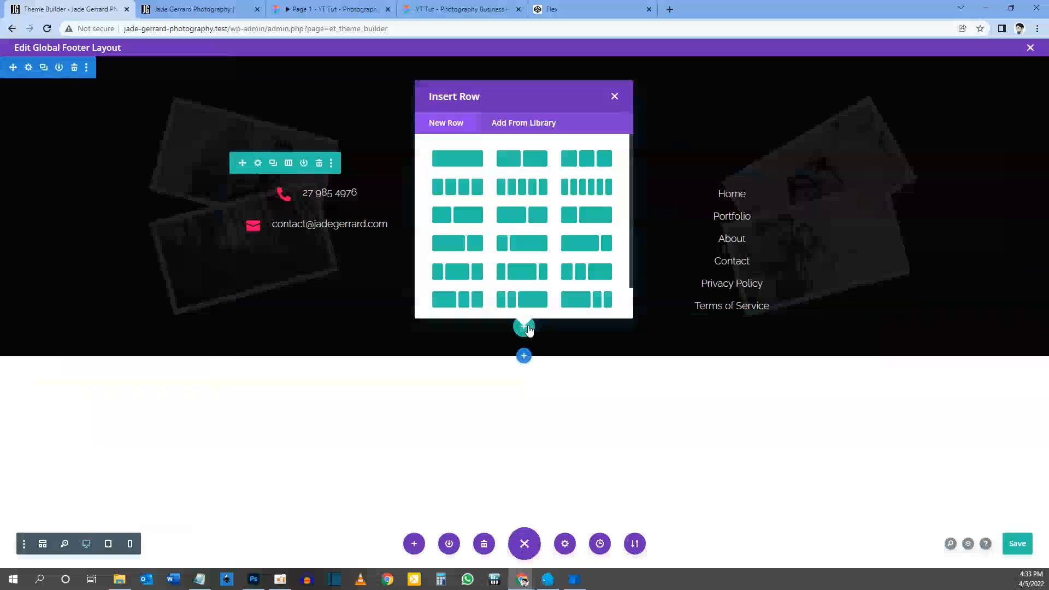
pyautogui.click(461, 165)
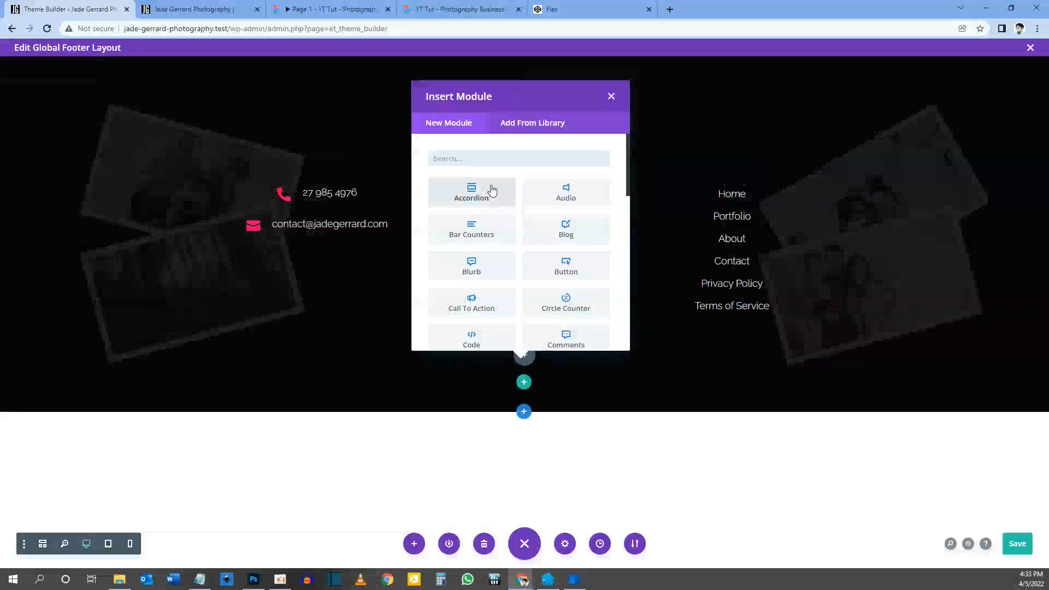
pyautogui.write('text')
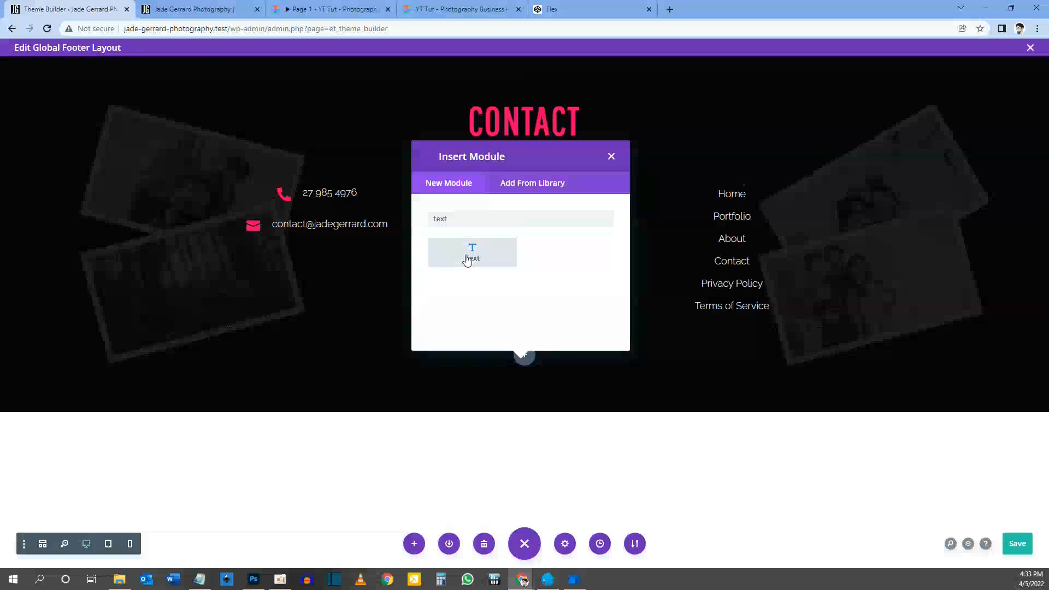
pyautogui.click(467, 260)
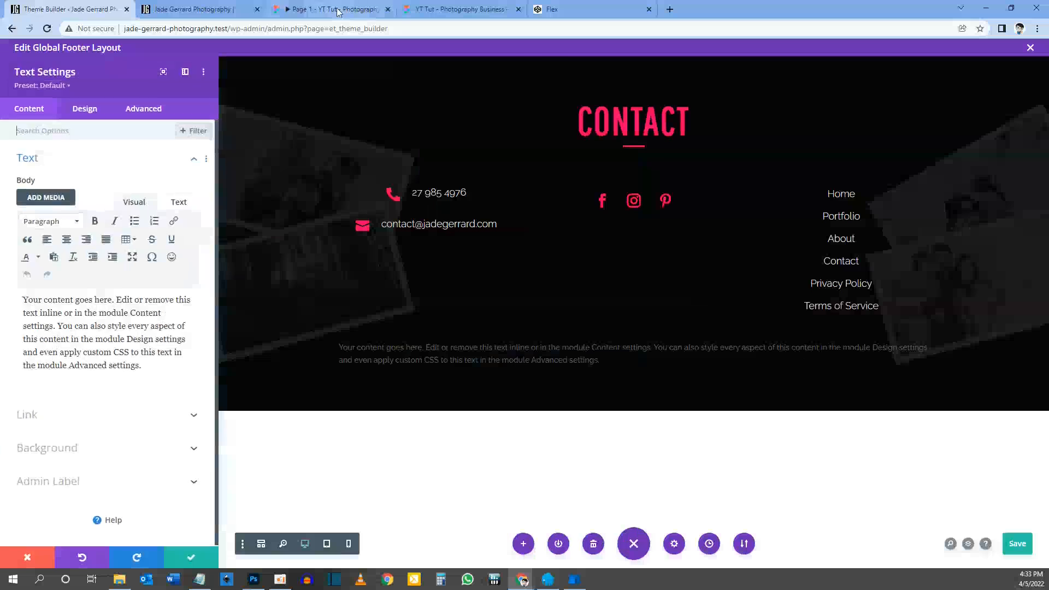
# Check the Figma copyright line and set the new Text module's body to the Current Date dynamic content
pyautogui.click(337, 12)
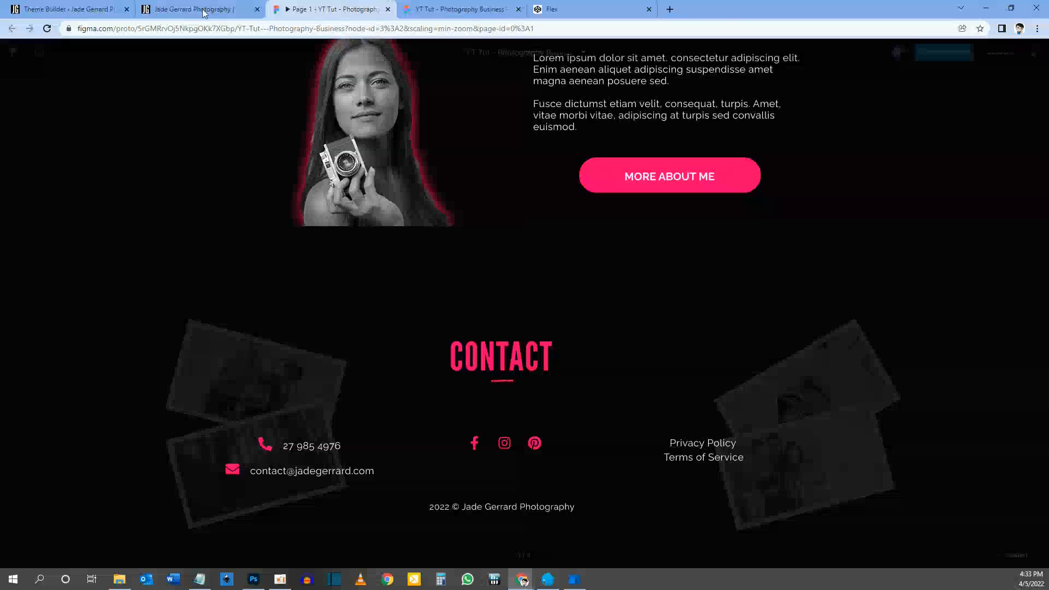
pyautogui.click(110, 9)
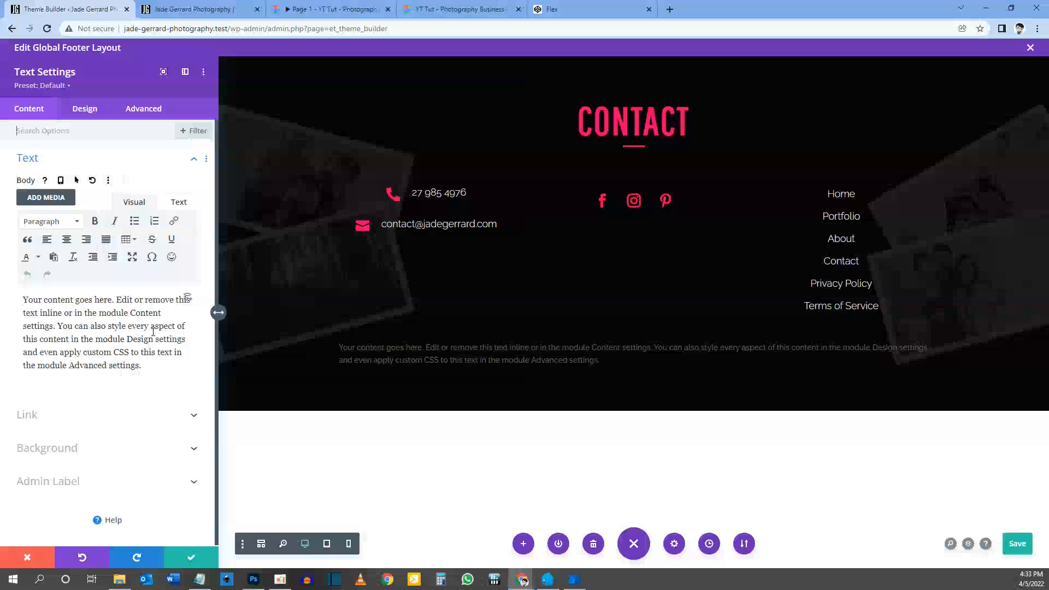
pyautogui.click(187, 300)
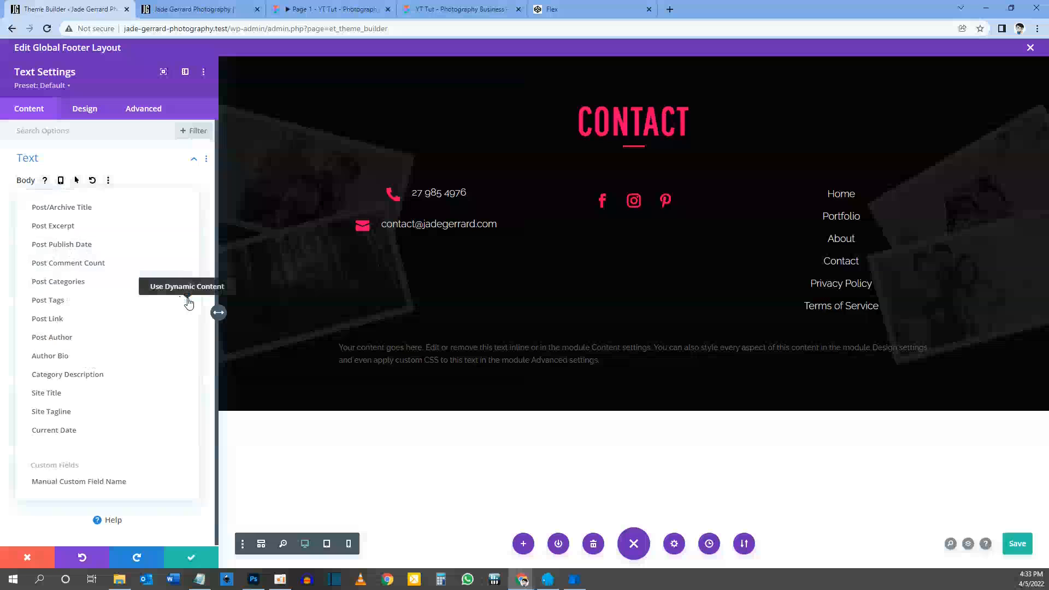
pyautogui.click(57, 430)
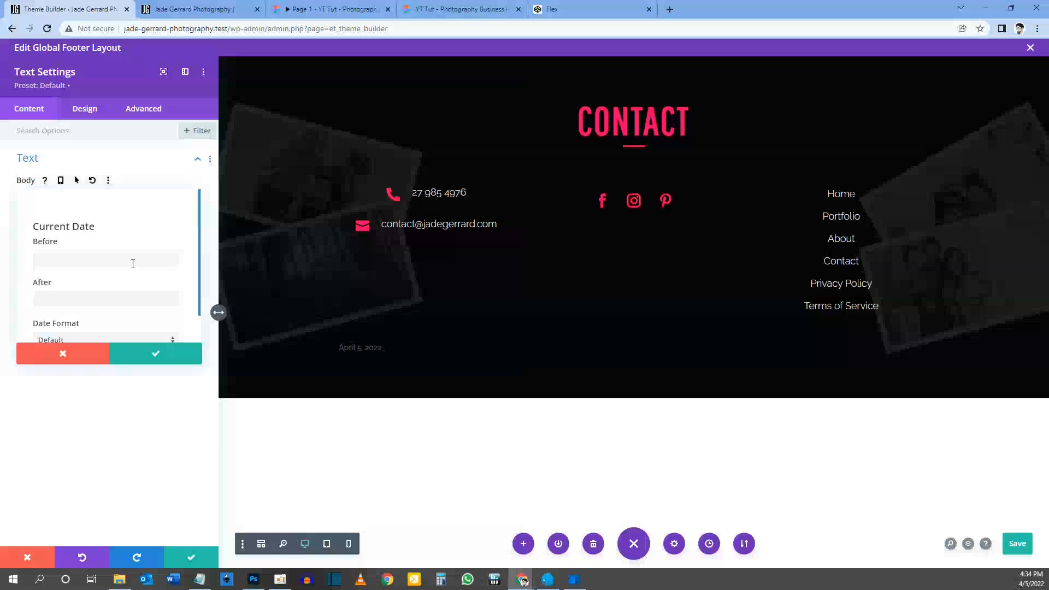
# Check the copyright wording in the Figma prototype and set the Current Date's After text to "&copy; Jade Gerrard Photography"
pyautogui.click(339, 12)
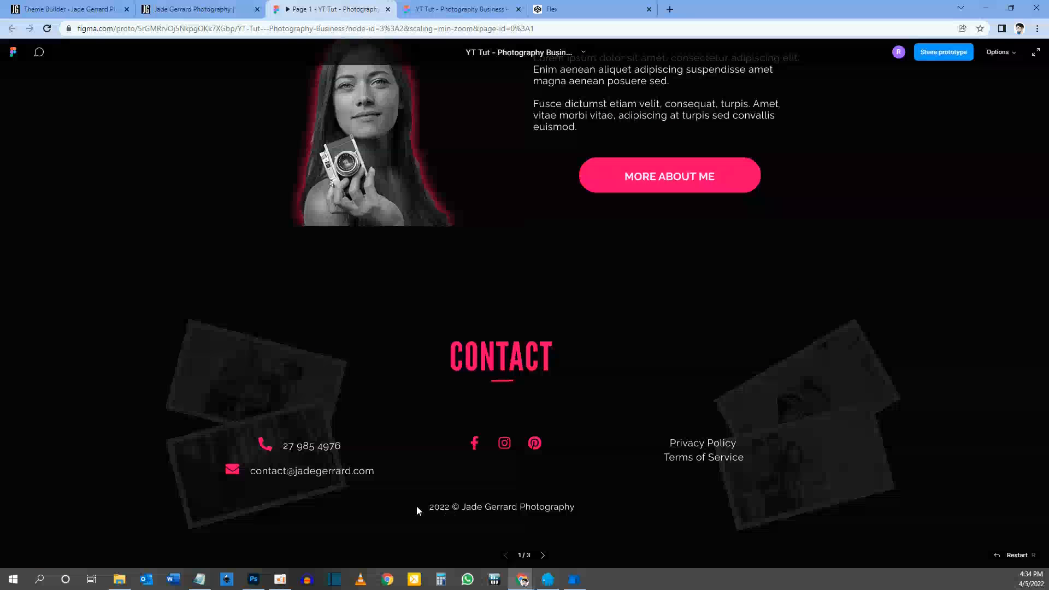
pyautogui.click(88, 5)
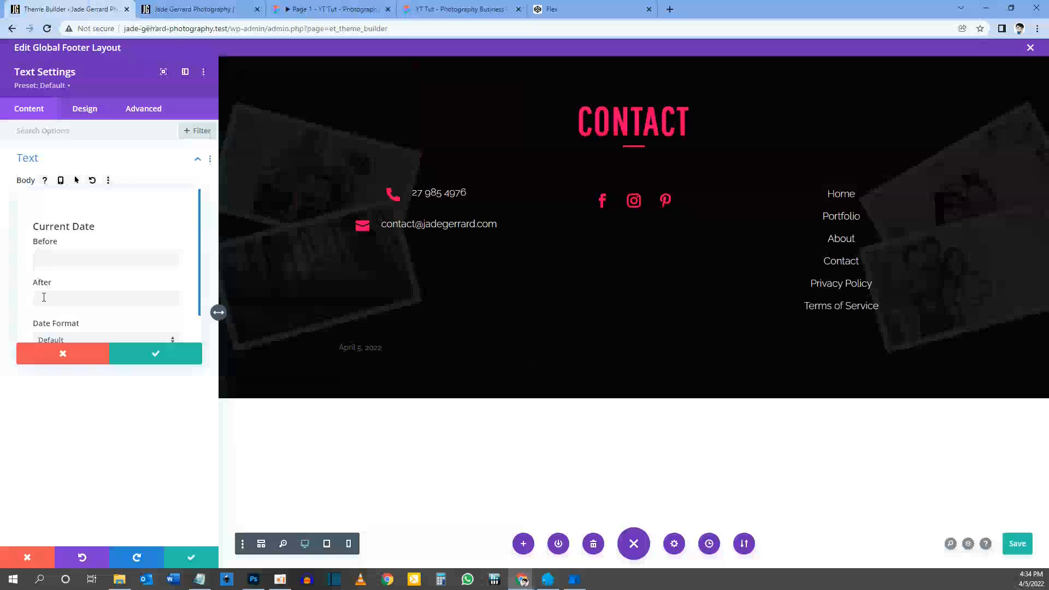
pyautogui.click(191, 9)
pyautogui.click(333, 9)
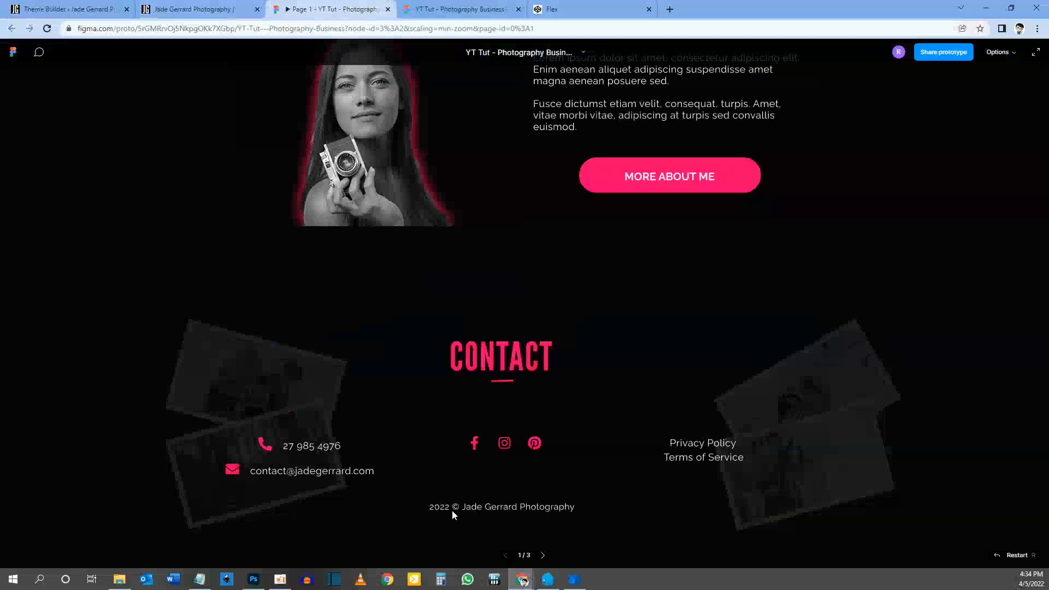
pyautogui.click(105, 7)
pyautogui.click(74, 295)
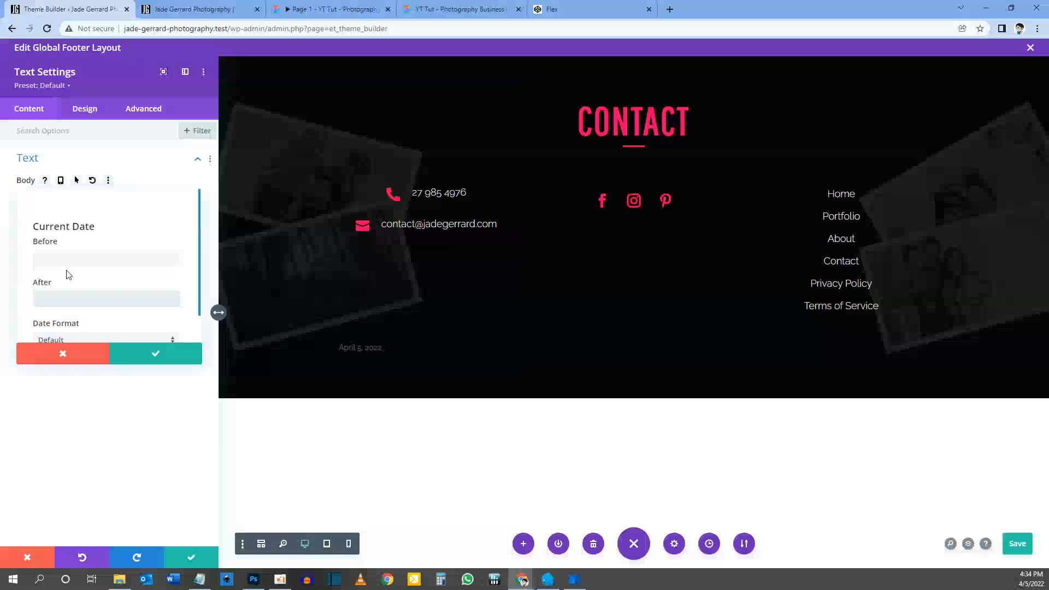
pyautogui.write('copy')
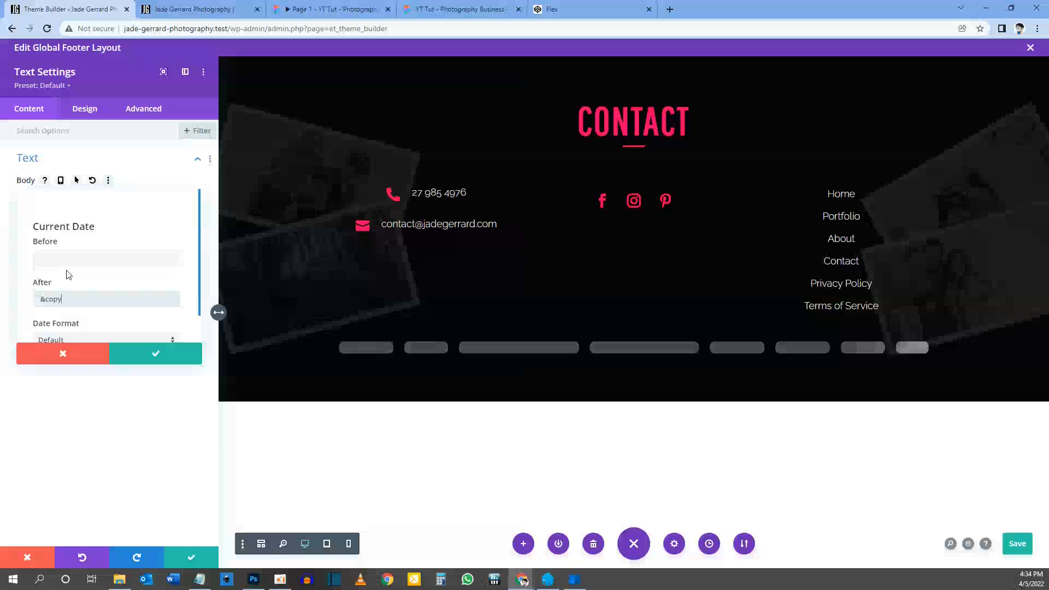
pyautogui.write(';')
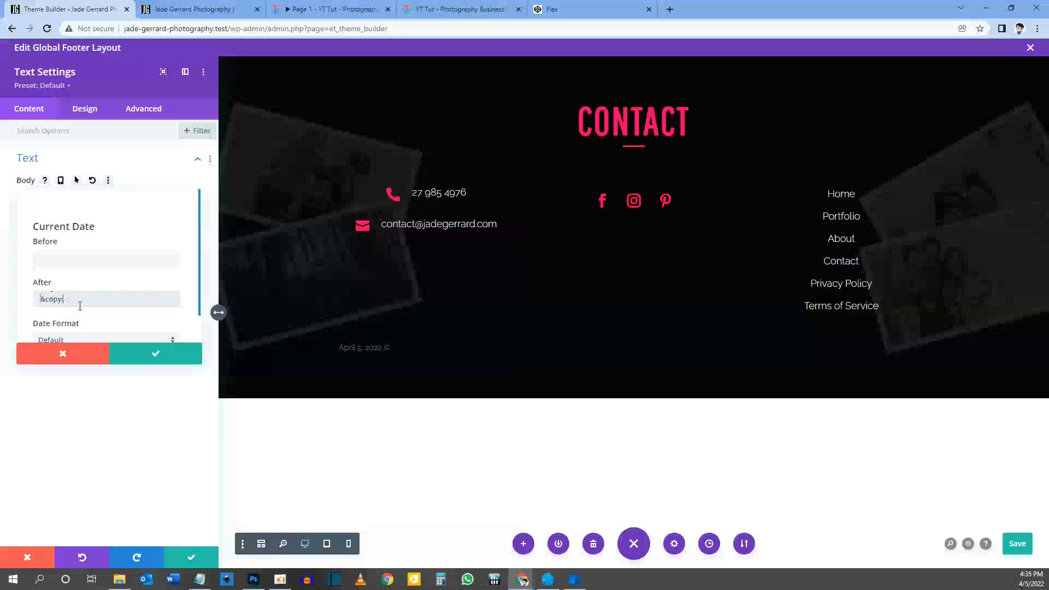
pyautogui.click(80, 305)
pyautogui.write('J')
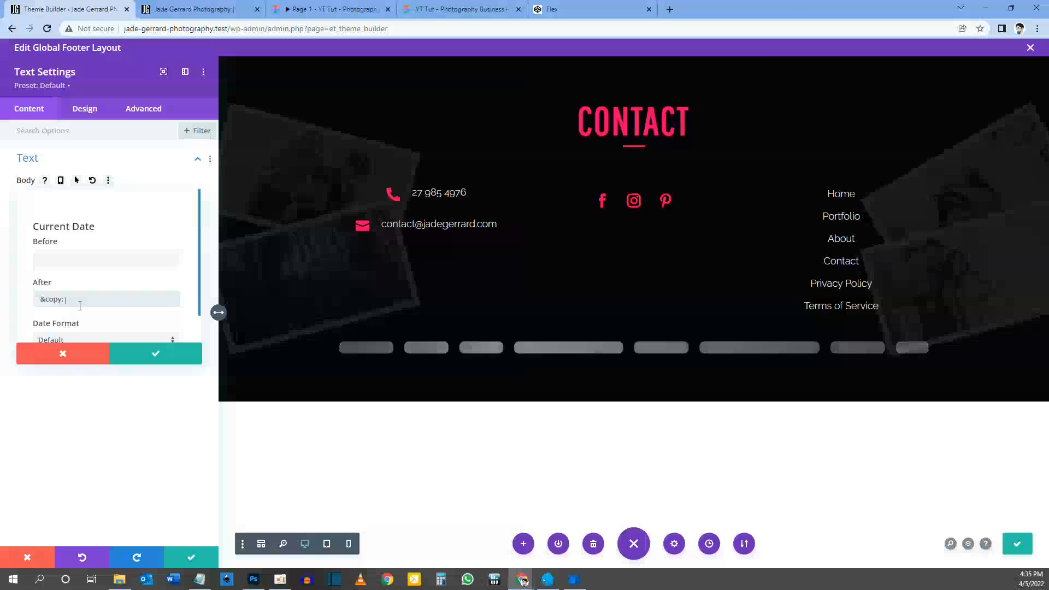
pyautogui.write('ade Gerrard Photography')
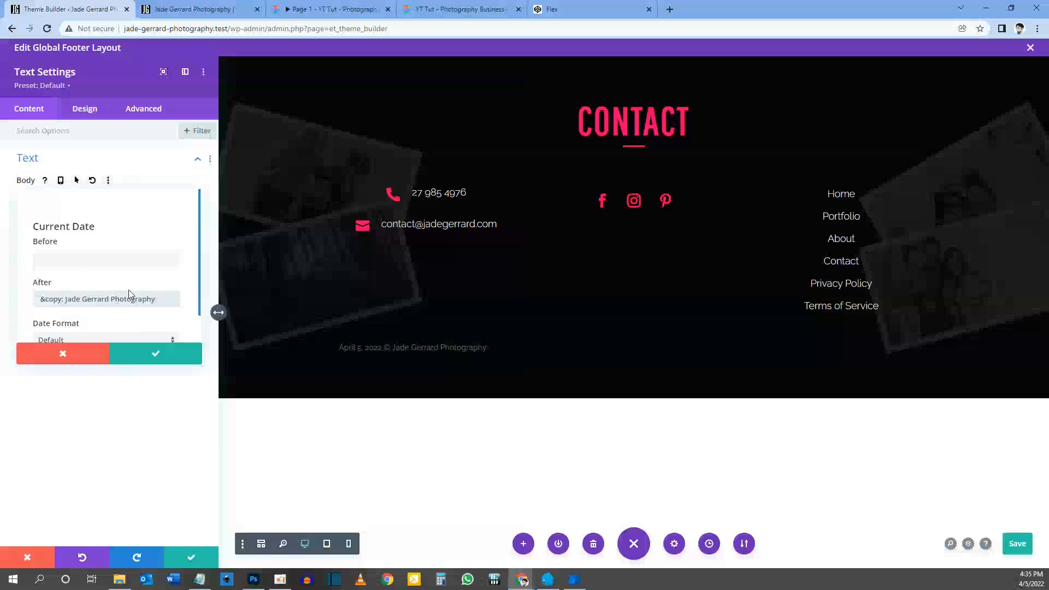
# Set the Current Date's format to Custom with the custom date format Y
pyautogui.scroll(-1, 201, 285)
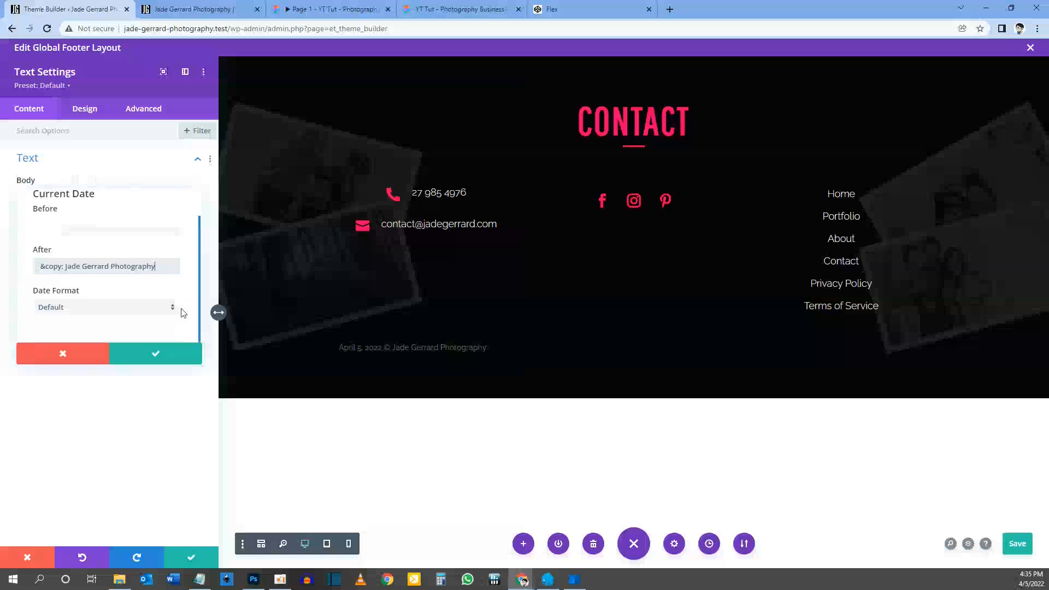
pyautogui.click(63, 307)
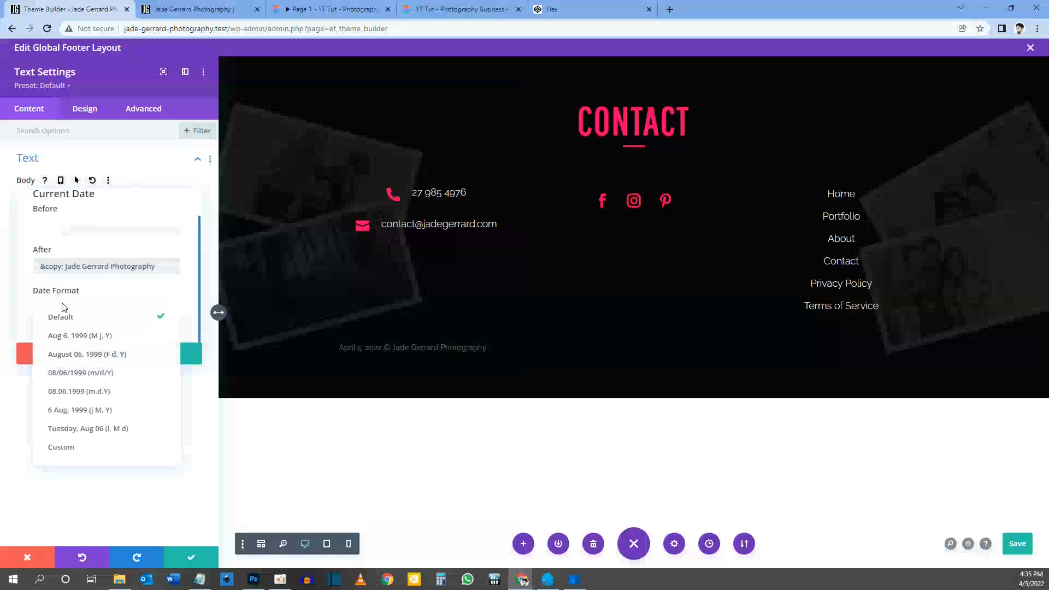
pyautogui.click(62, 452)
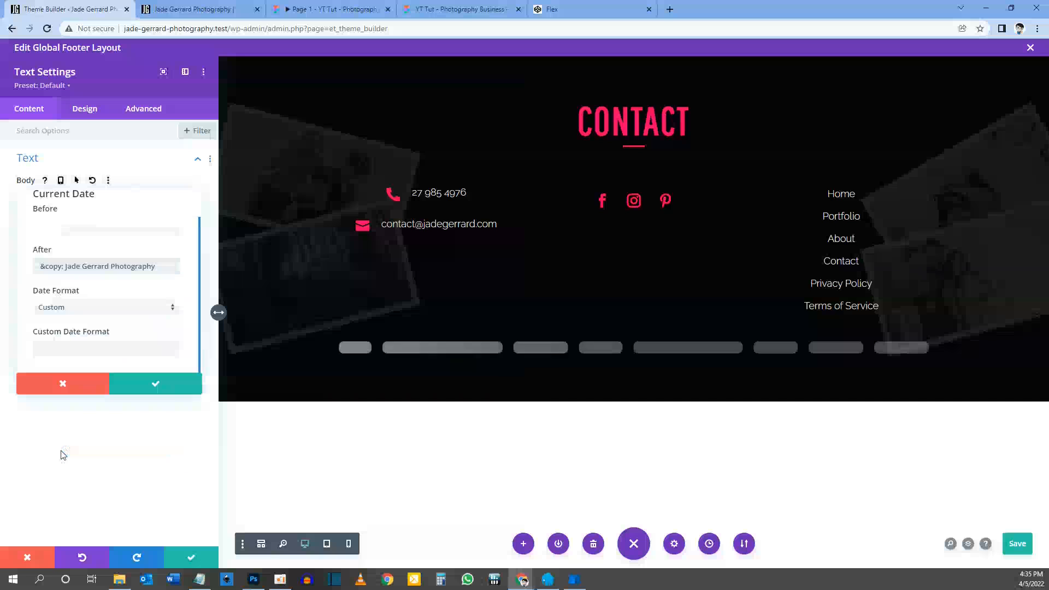
pyautogui.click(82, 350)
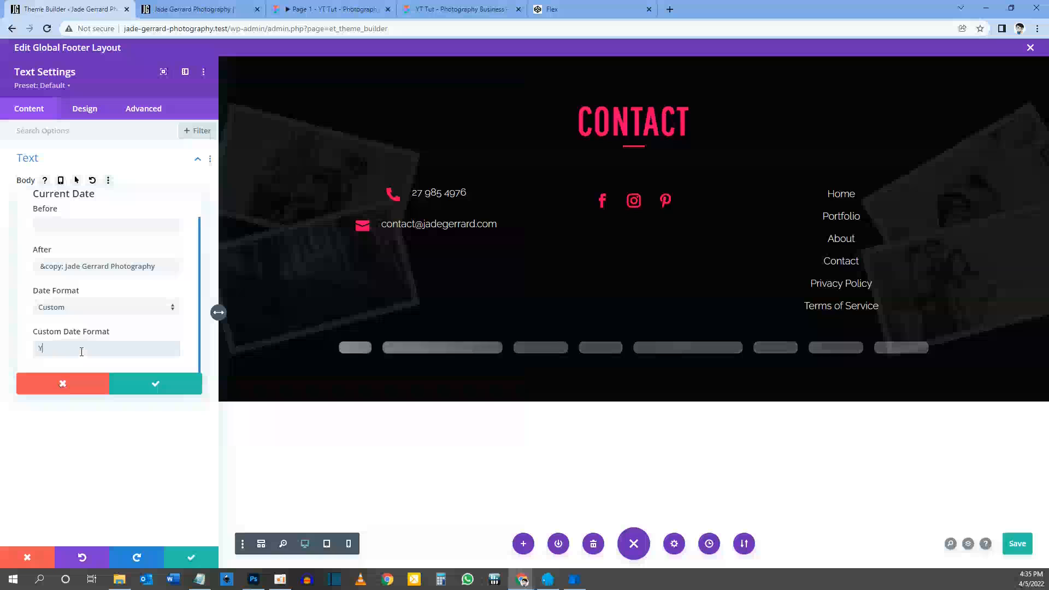
pyautogui.write('Y')
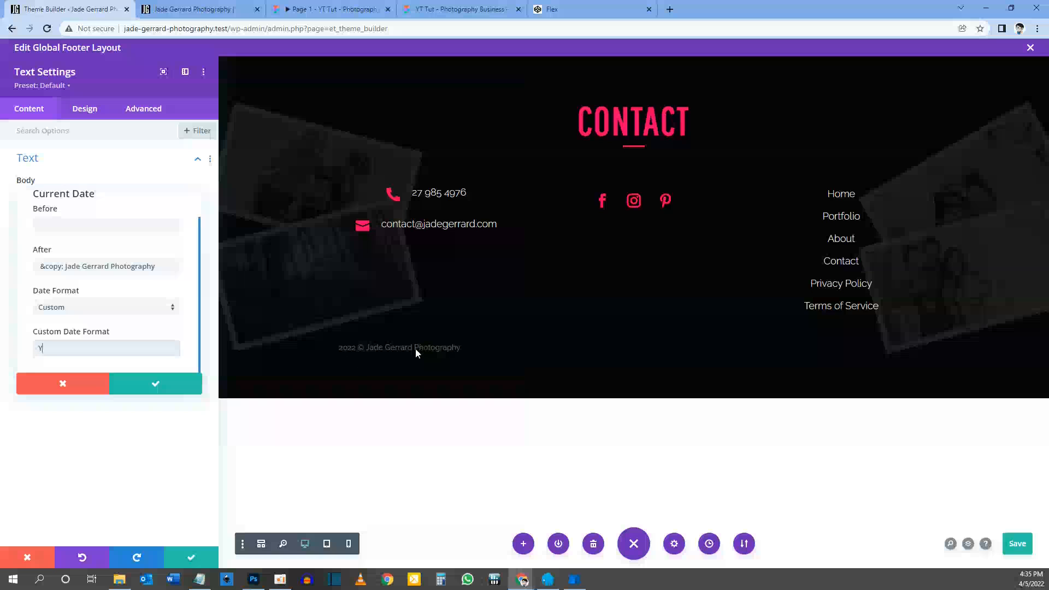
# Inspect the copyright line's text properties in the Figma desktop, tablet and phone designs
pyautogui.click(333, 9)
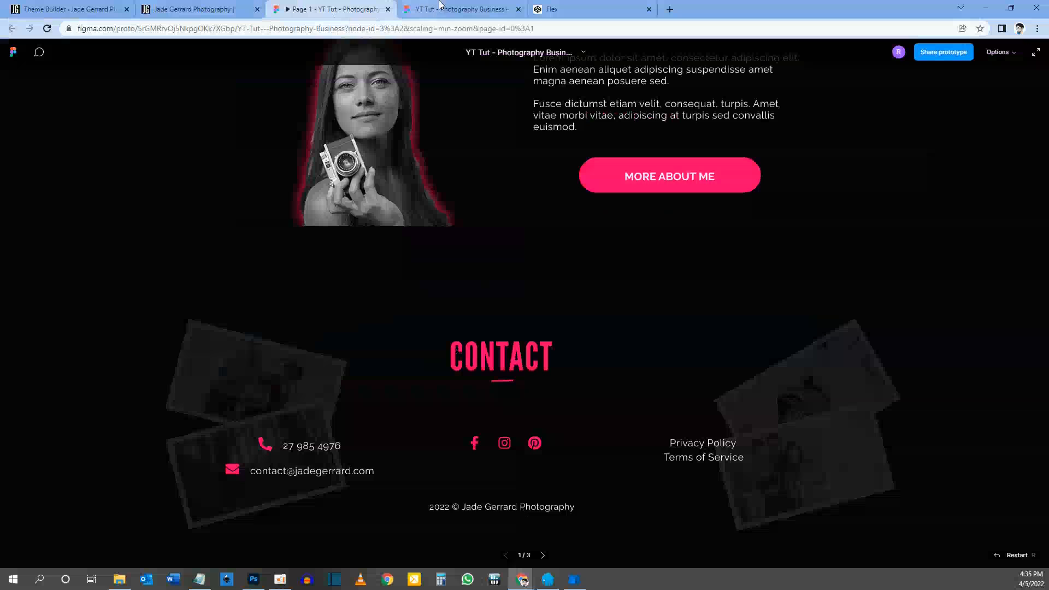
pyautogui.click(459, 9)
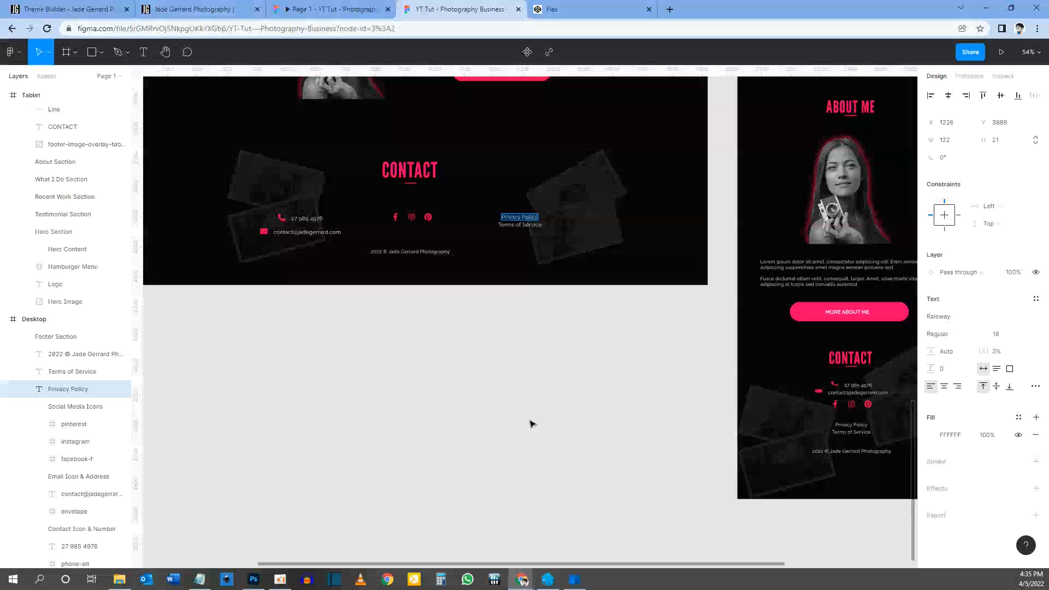
pyautogui.click(431, 252)
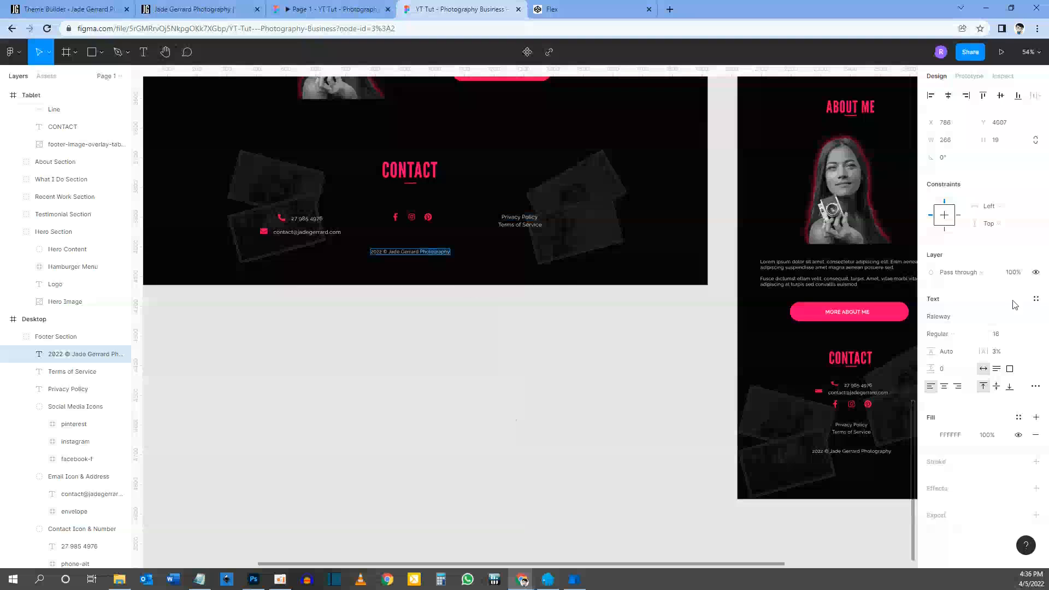
pyautogui.click(836, 452)
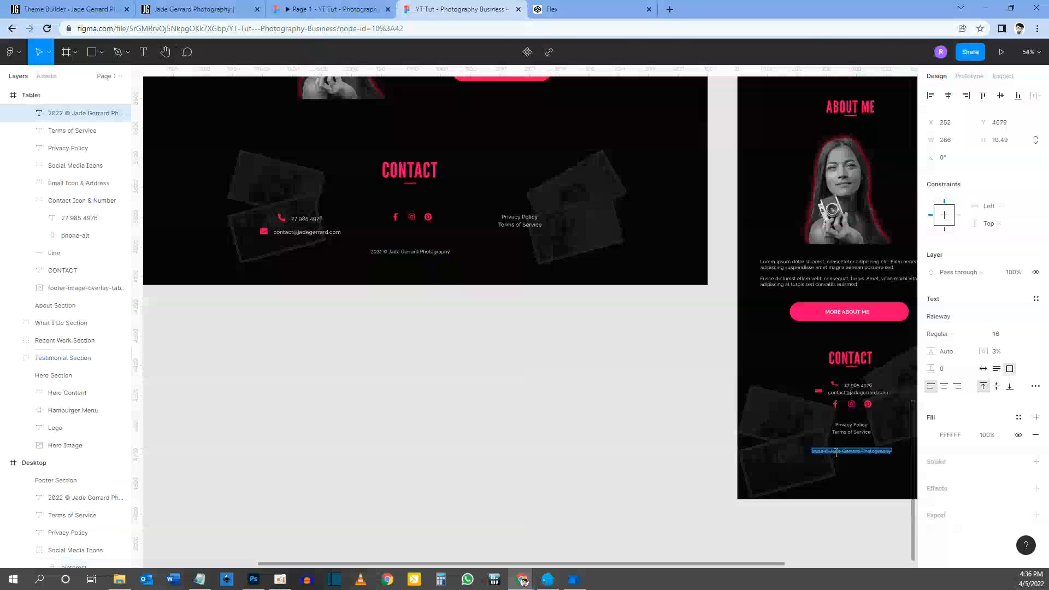
pyautogui.hscroll(5, 805, 510)
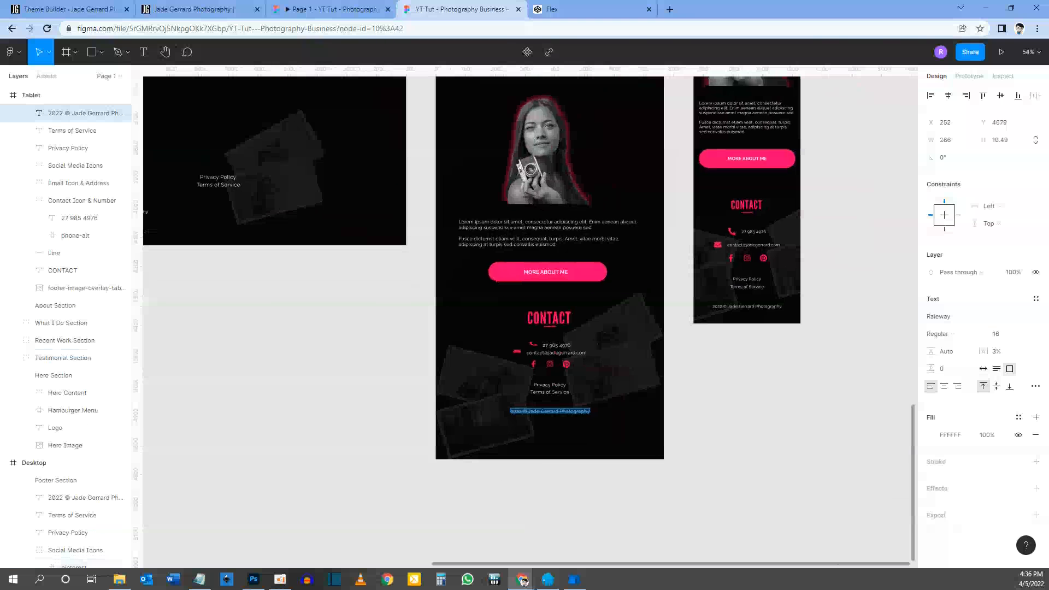
pyautogui.click(726, 308)
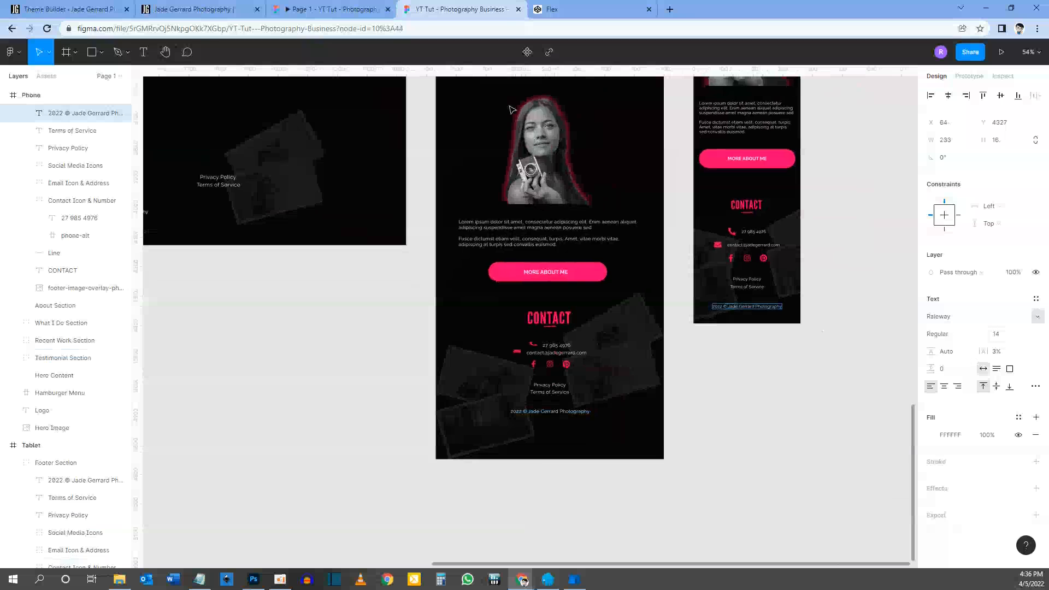
# Give the Divi copyright text a white colour and a size of 16px, with 14px on phone
pyautogui.click(91, 10)
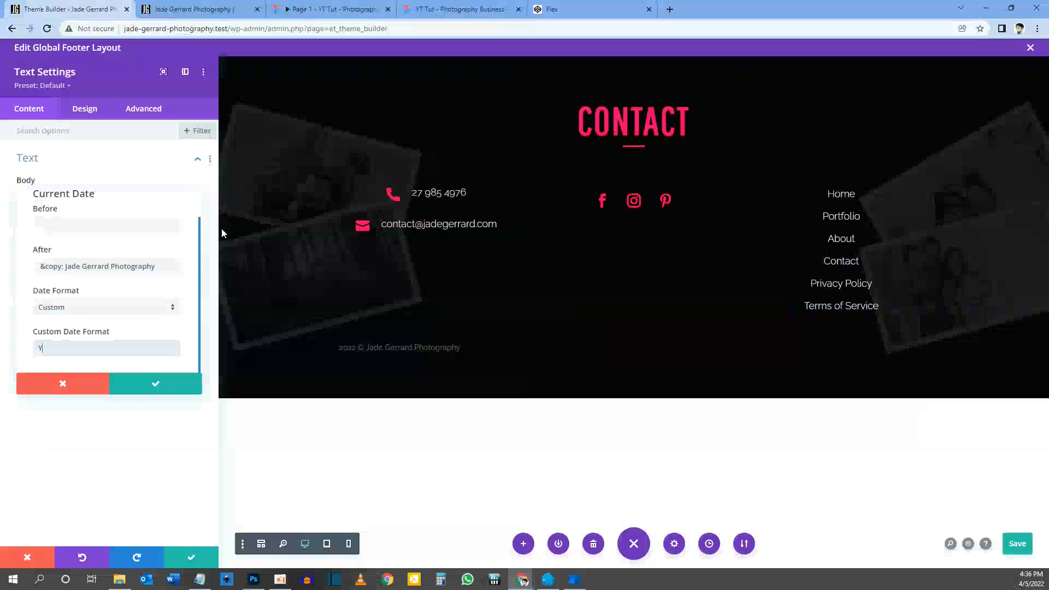
pyautogui.click(83, 108)
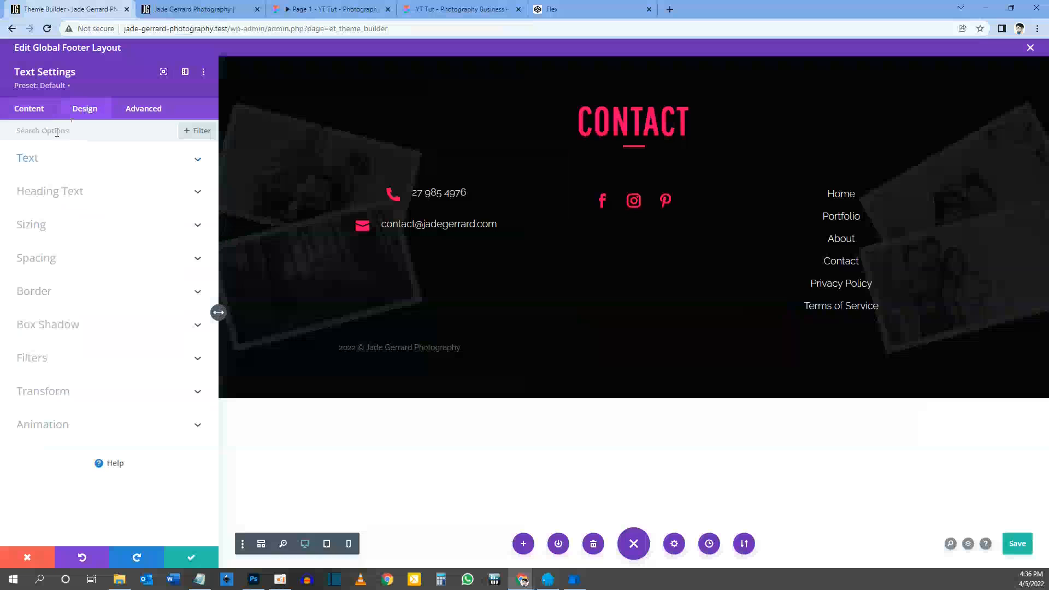
pyautogui.click(42, 162)
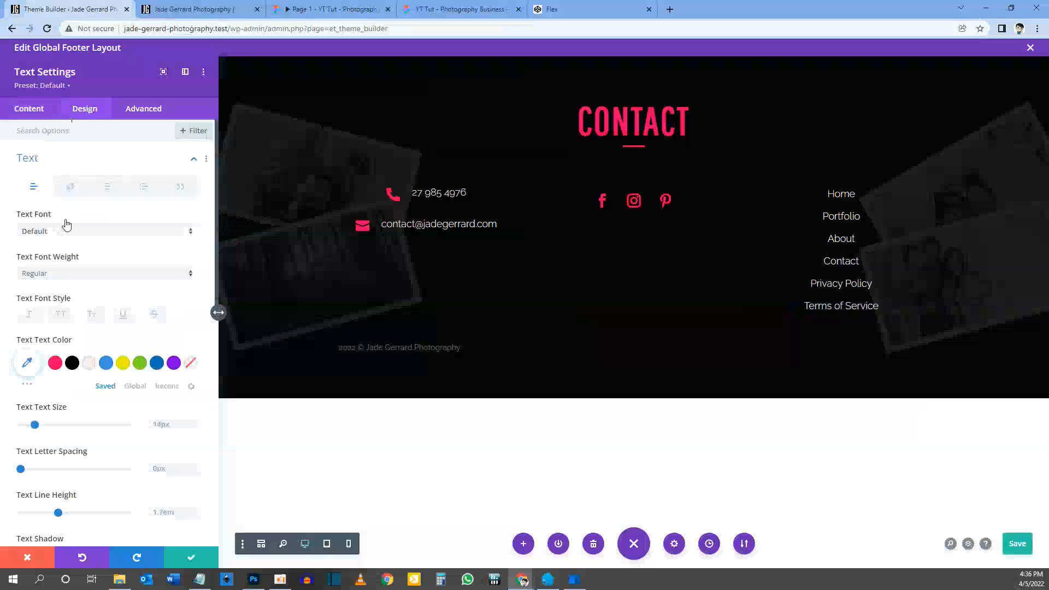
pyautogui.click(89, 365)
pyautogui.scroll(-2, 167, 315)
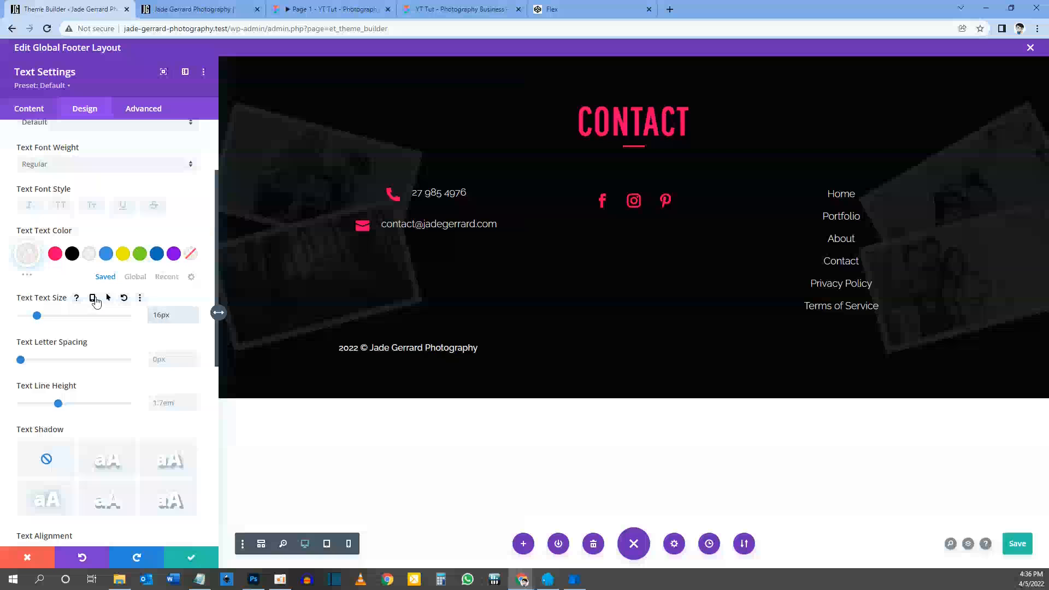
pyautogui.click(93, 298)
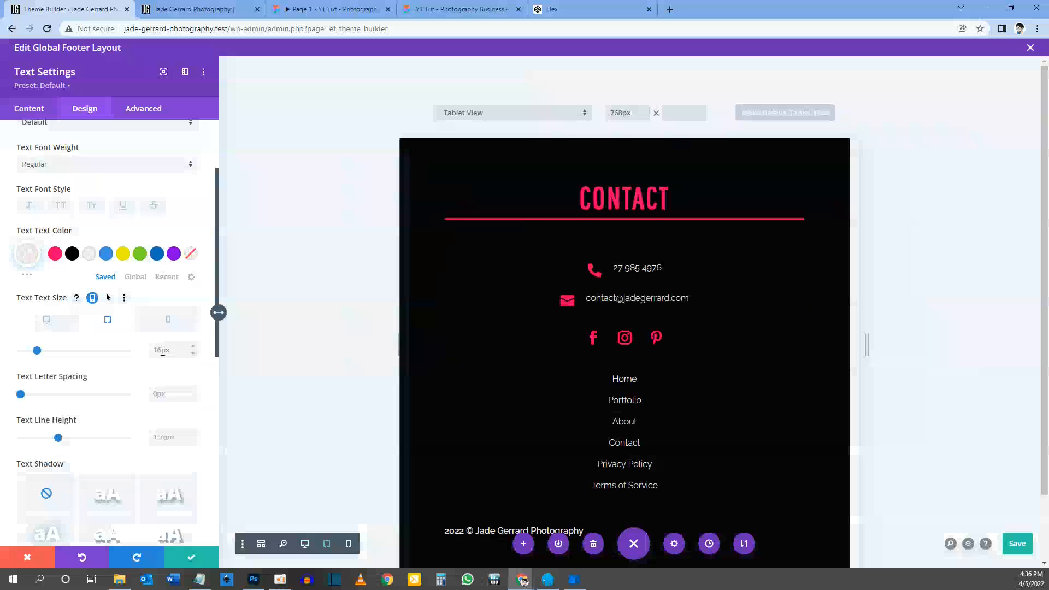
pyautogui.click(165, 325)
pyautogui.click(171, 355)
pyautogui.write('14')
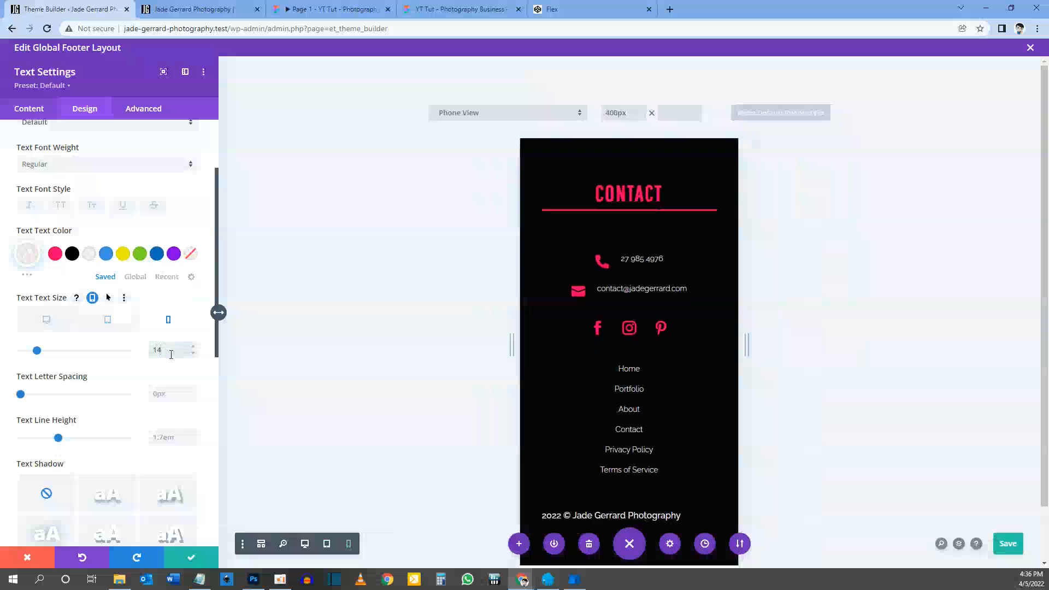
pyautogui.write('px')
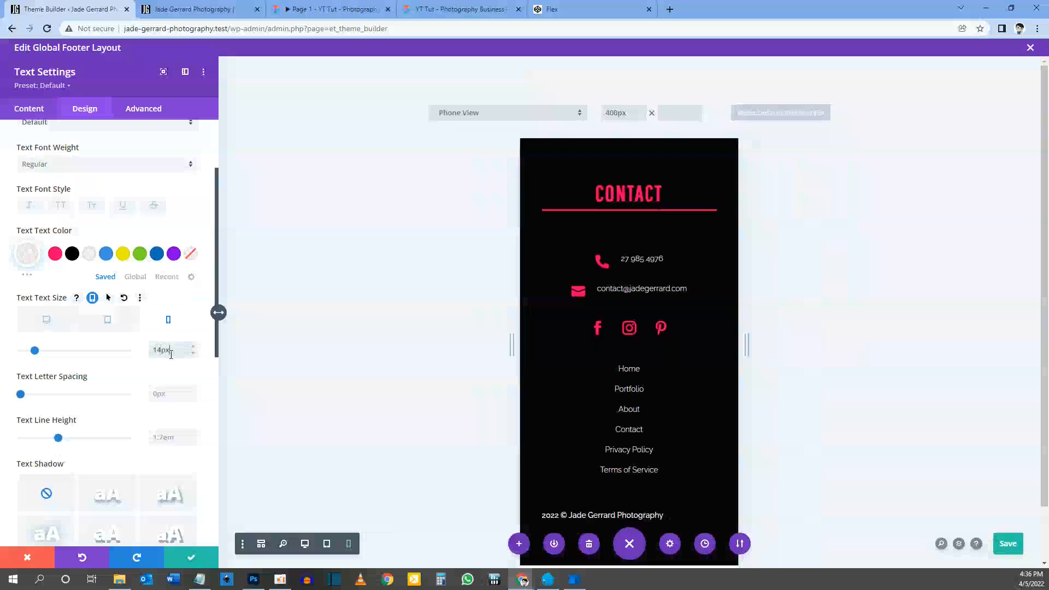
pyautogui.click(47, 321)
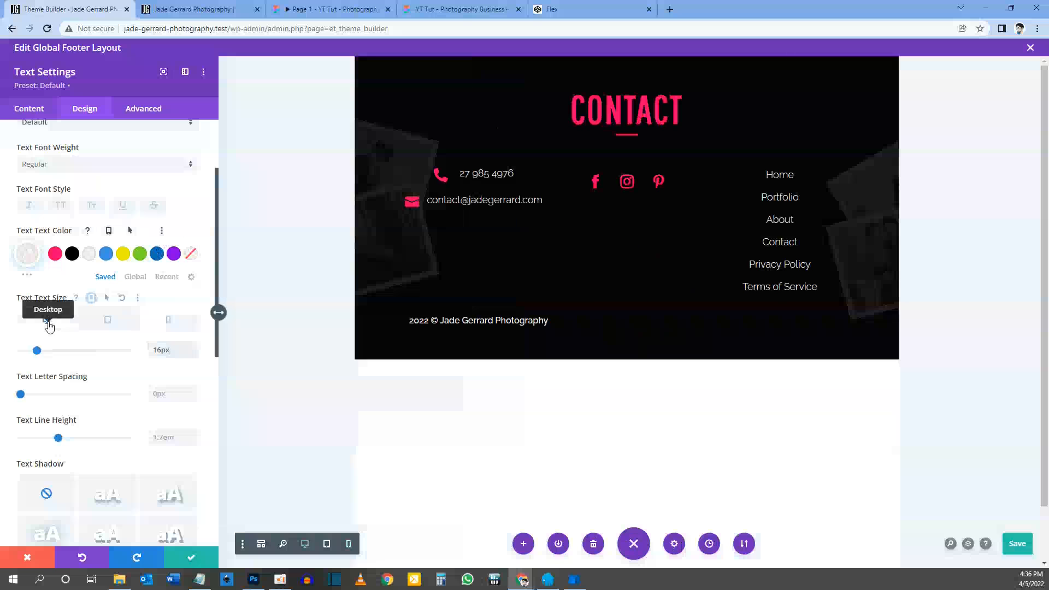
# Set the copyright text's font weight to Light and its alignment to centre
pyautogui.scroll(2, 78, 240)
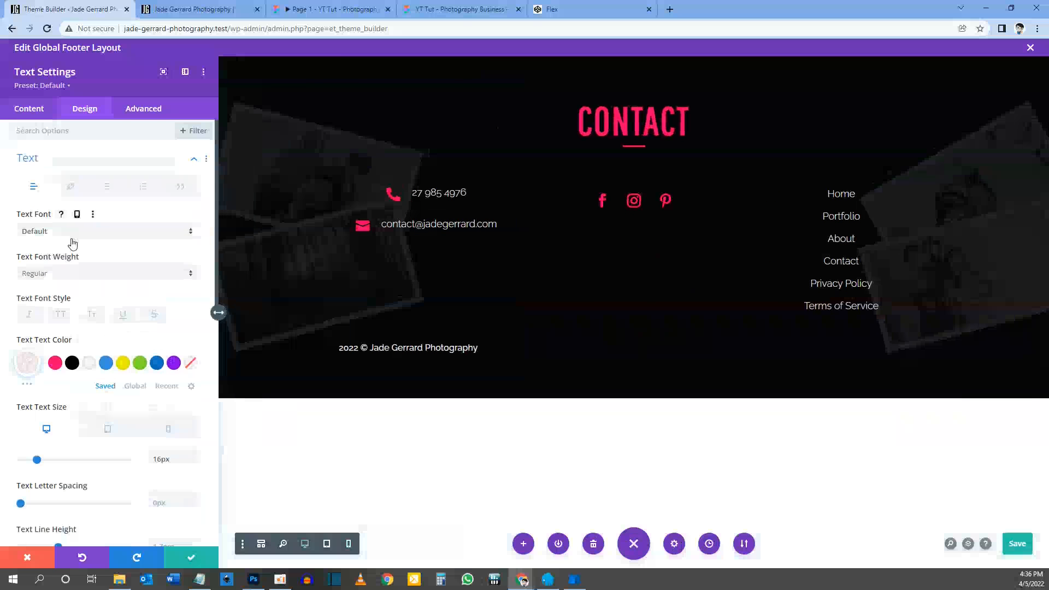
pyautogui.click(55, 232)
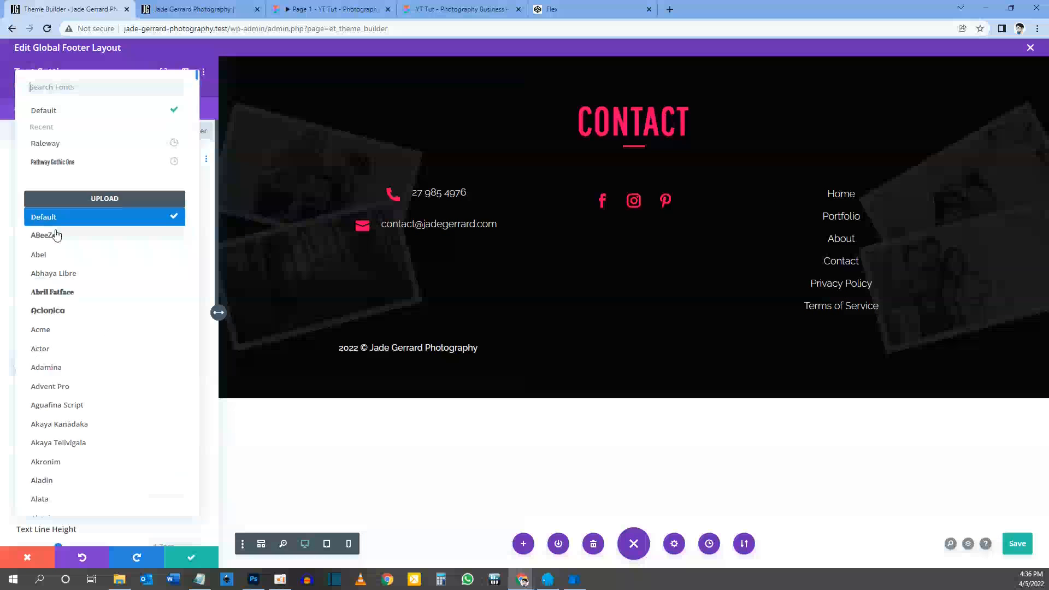
pyautogui.click(212, 262)
pyautogui.click(52, 273)
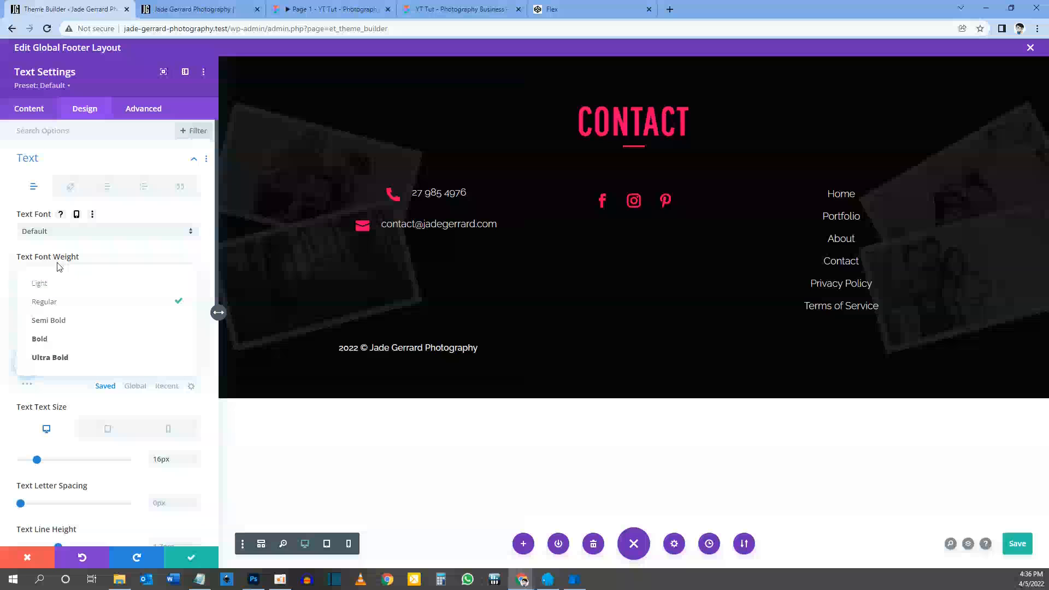
pyautogui.click(39, 283)
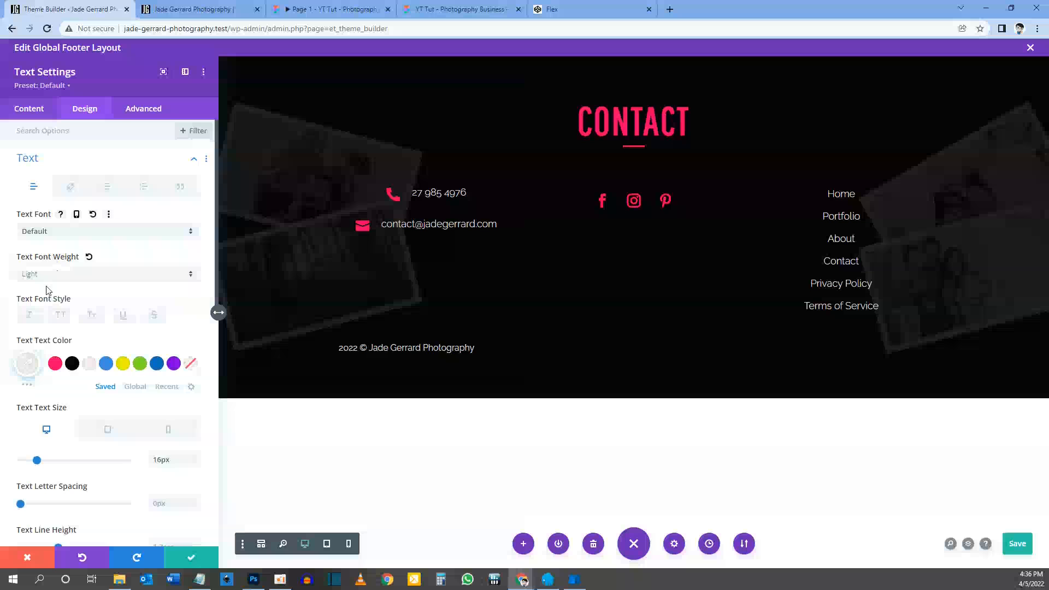
pyautogui.scroll(-3, 84, 284)
pyautogui.scroll(-5, 85, 284)
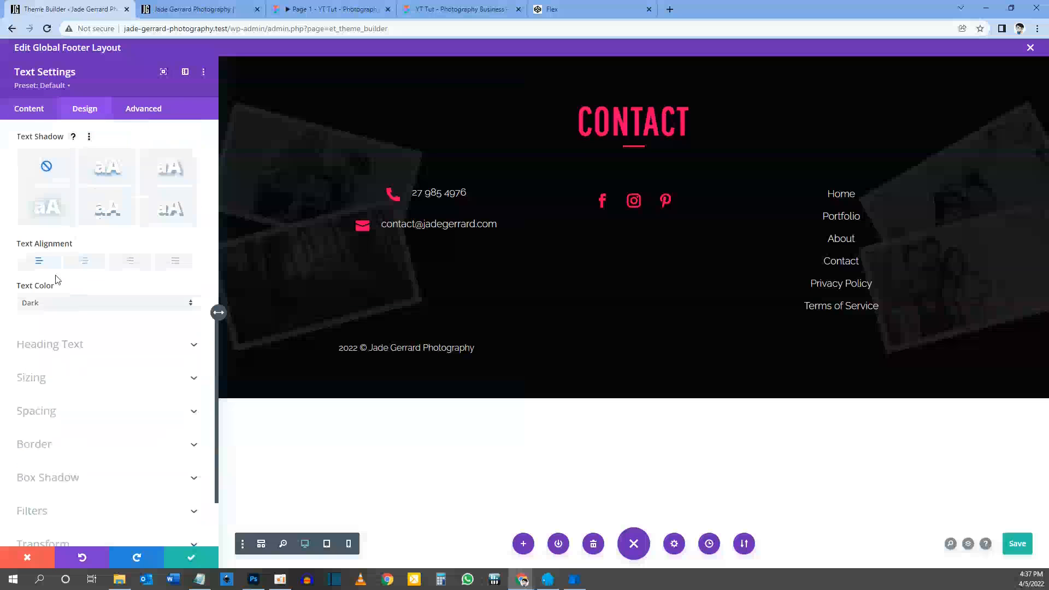
pyautogui.click(85, 261)
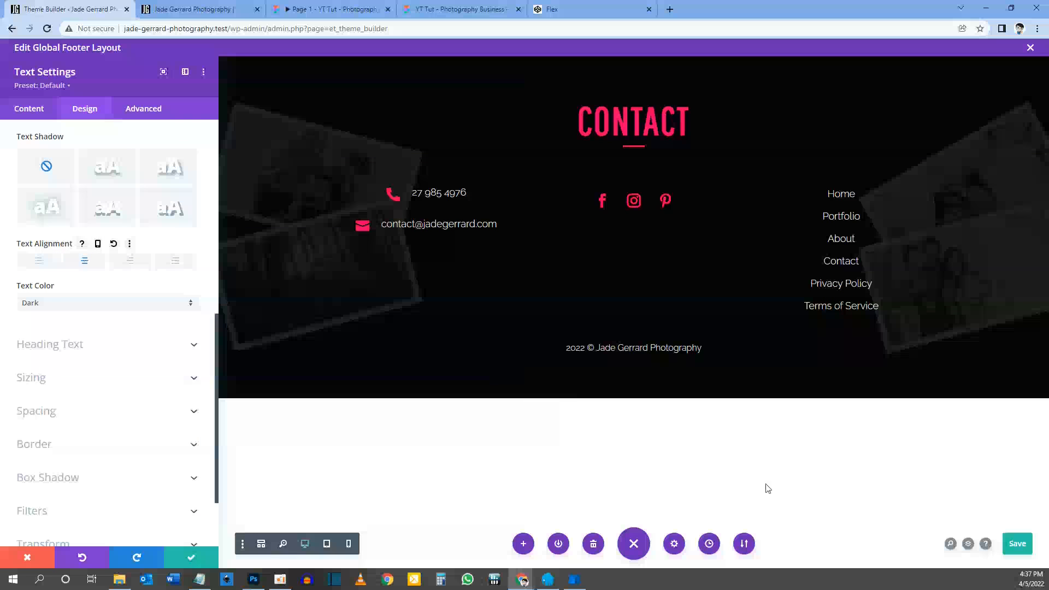
# Save the global footer layout, close its editor and save the Theme Builder changes
pyautogui.click(1016, 546)
pyautogui.click(1030, 48)
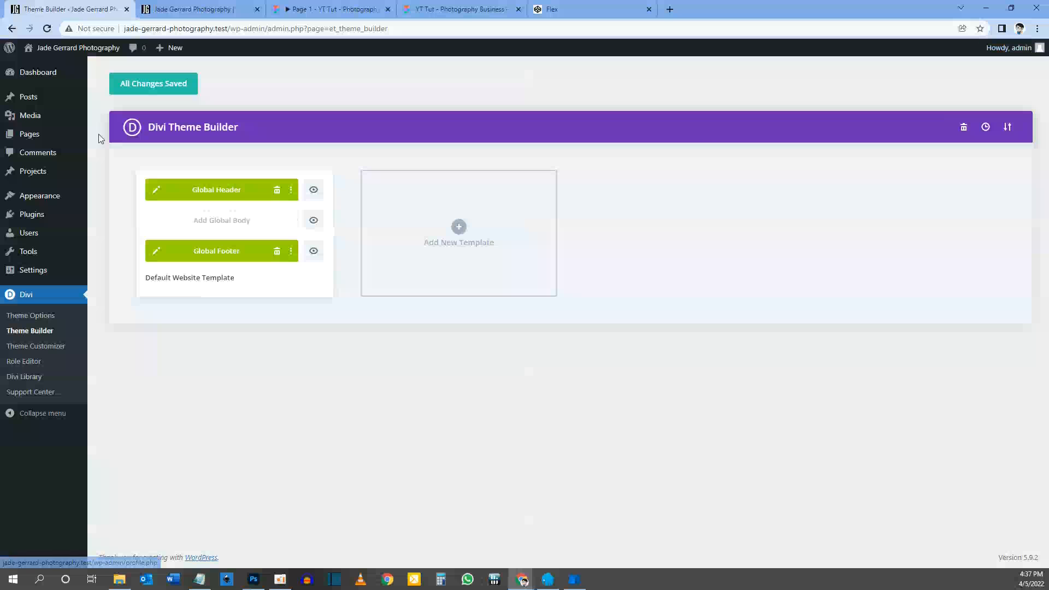
pyautogui.click(140, 90)
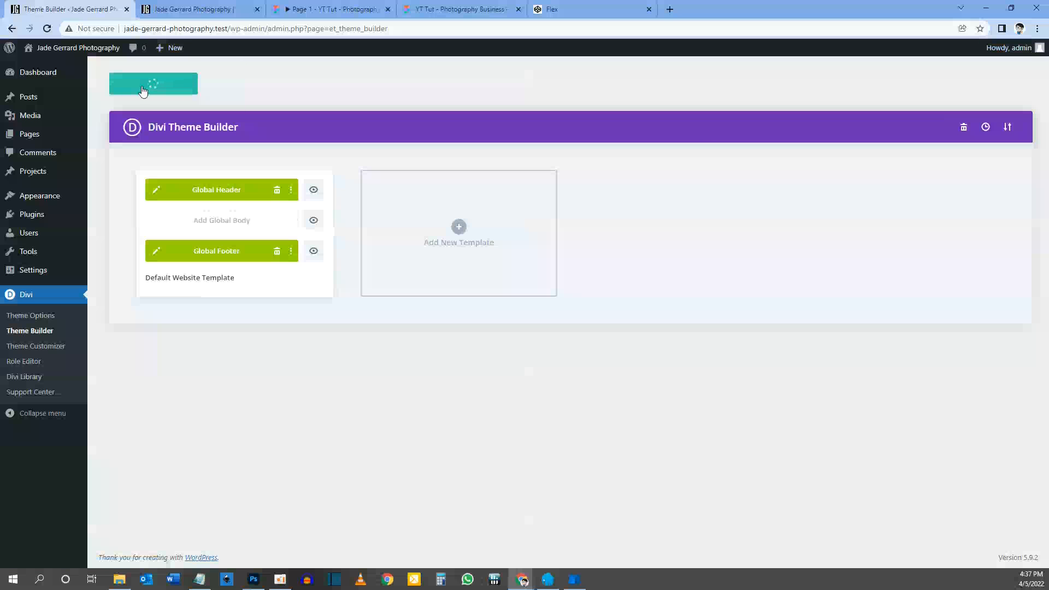
# Reload the live home page and check the saved footer down to the copyright line
pyautogui.click(238, 11)
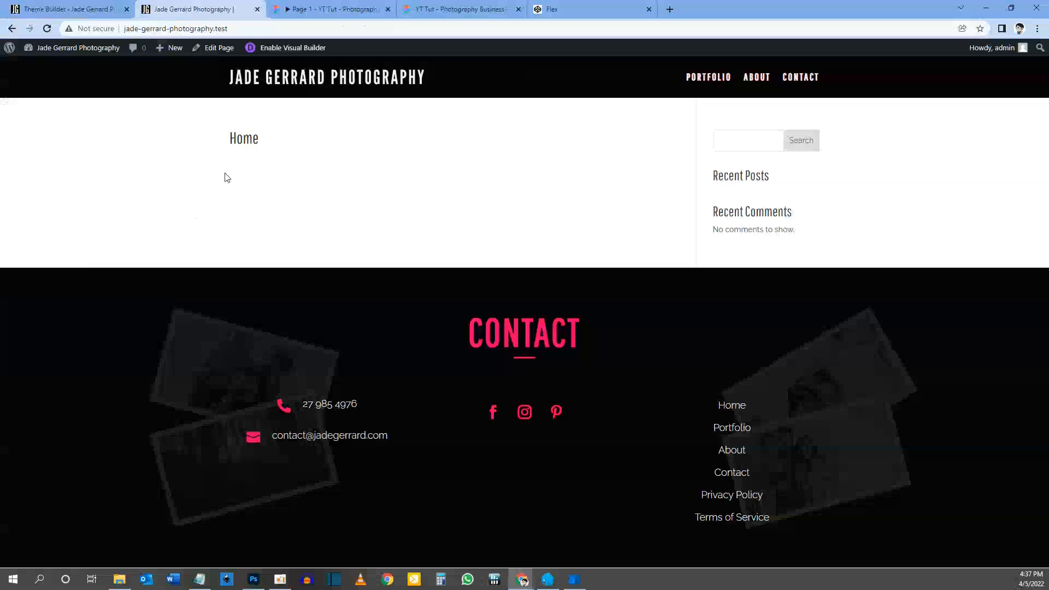
pyautogui.press('F5')
pyautogui.scroll(-2, 578, 333)
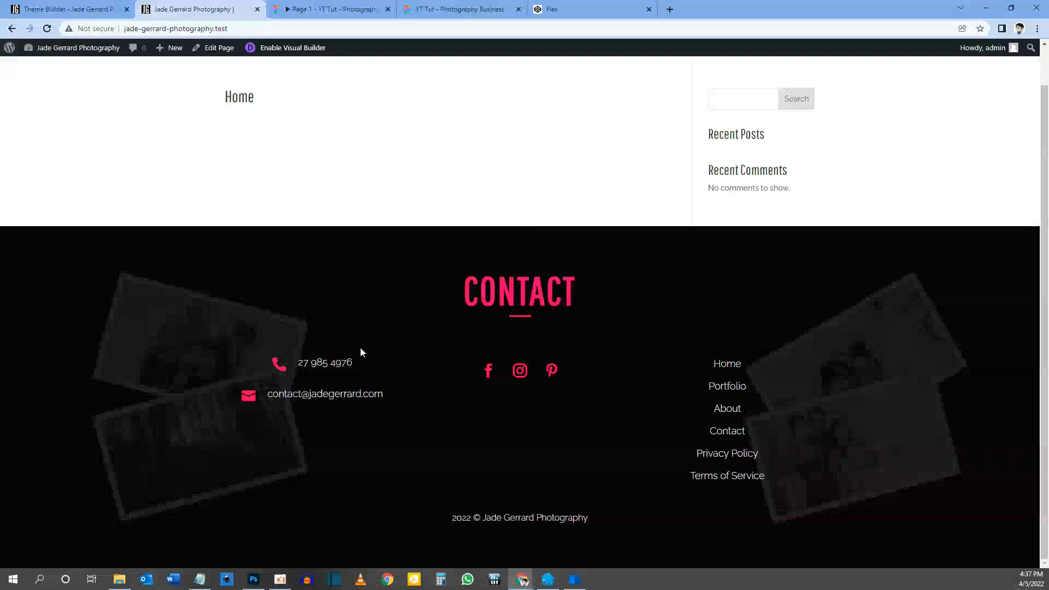
# Reopen the global footer layout from the Theme Builder and preview it in tablet view
pyautogui.click(53, 5)
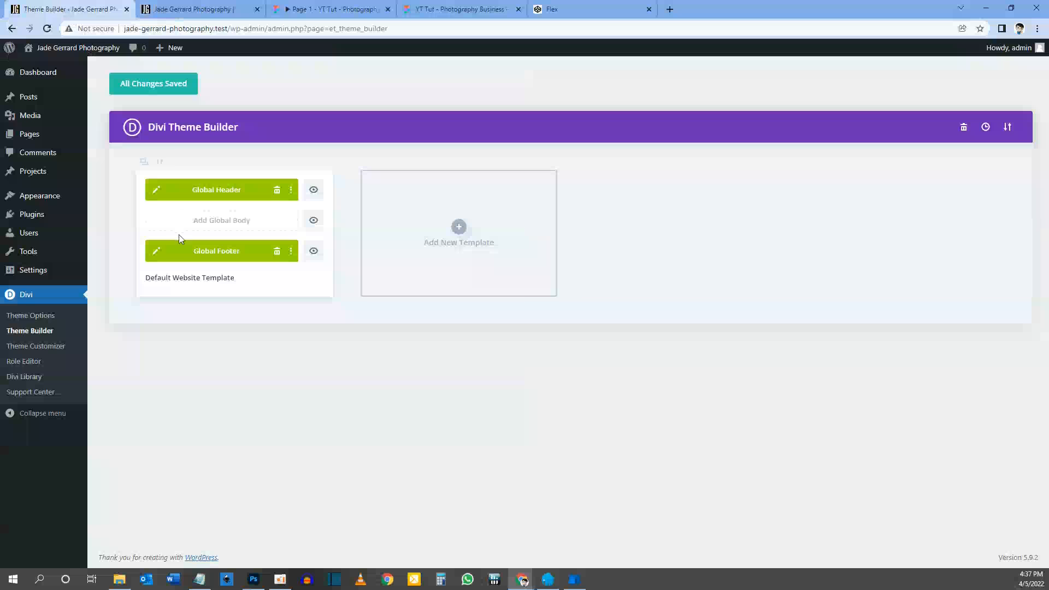
pyautogui.click(157, 251)
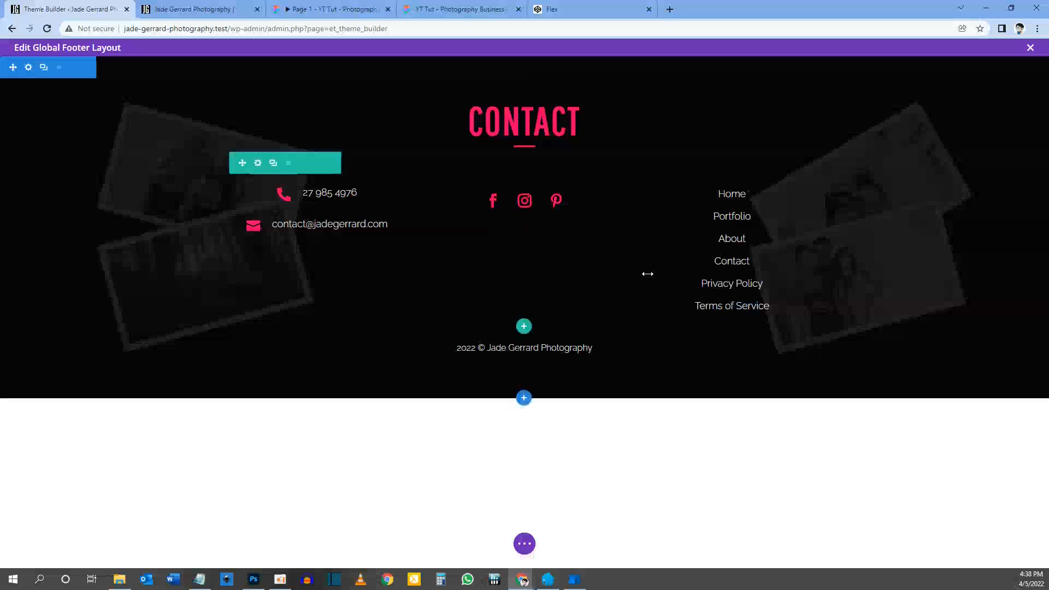
pyautogui.click(525, 545)
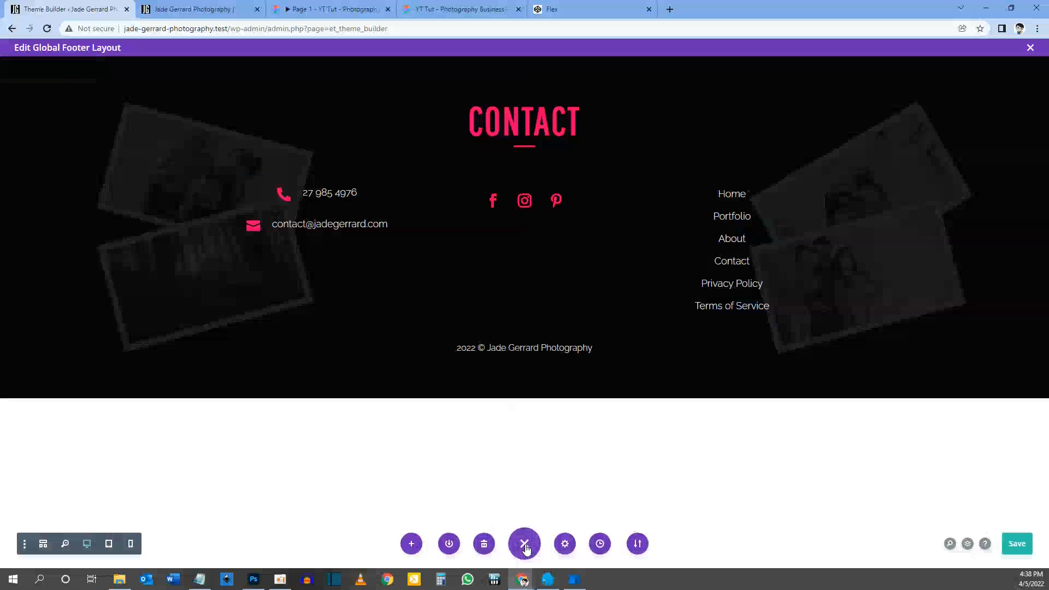
pyautogui.click(107, 543)
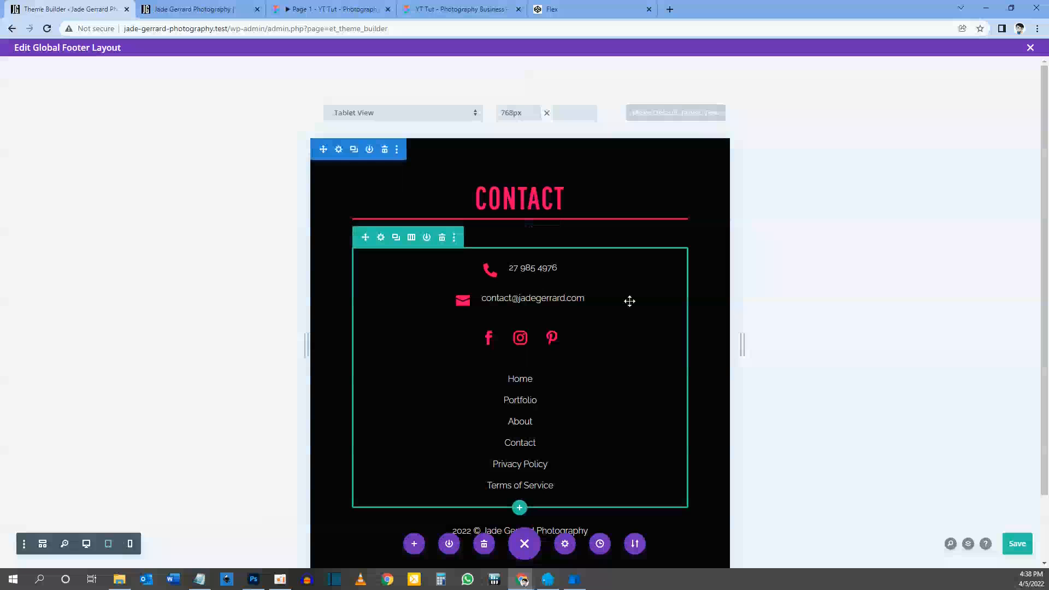
pyautogui.scroll(-1, 628, 295)
pyautogui.scroll(1, 625, 278)
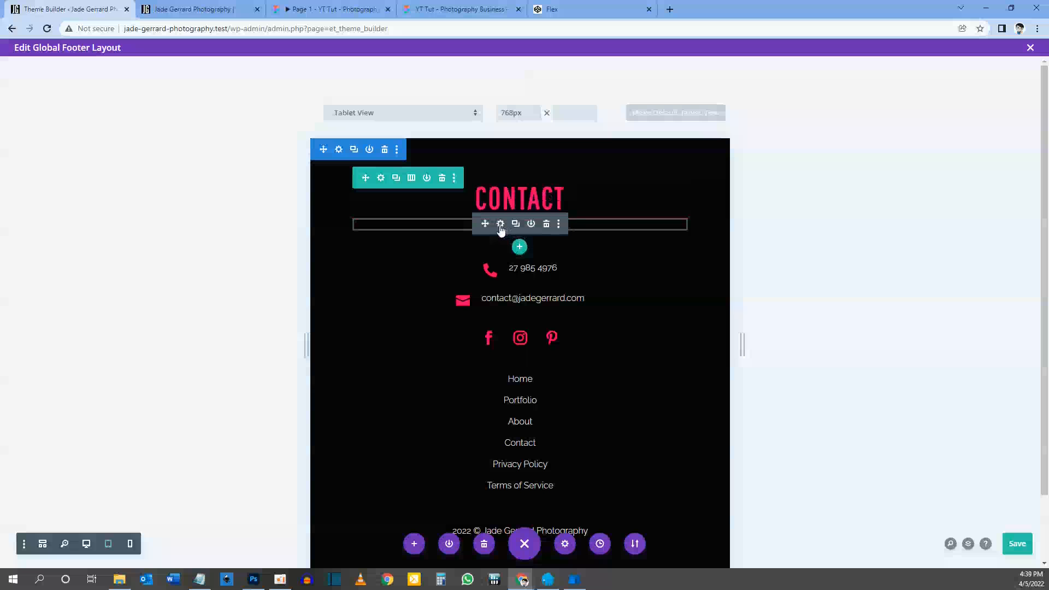
# Enable responsive widths for the divider under the CONTACT heading and set its tablet width to 40px
pyautogui.click(500, 224)
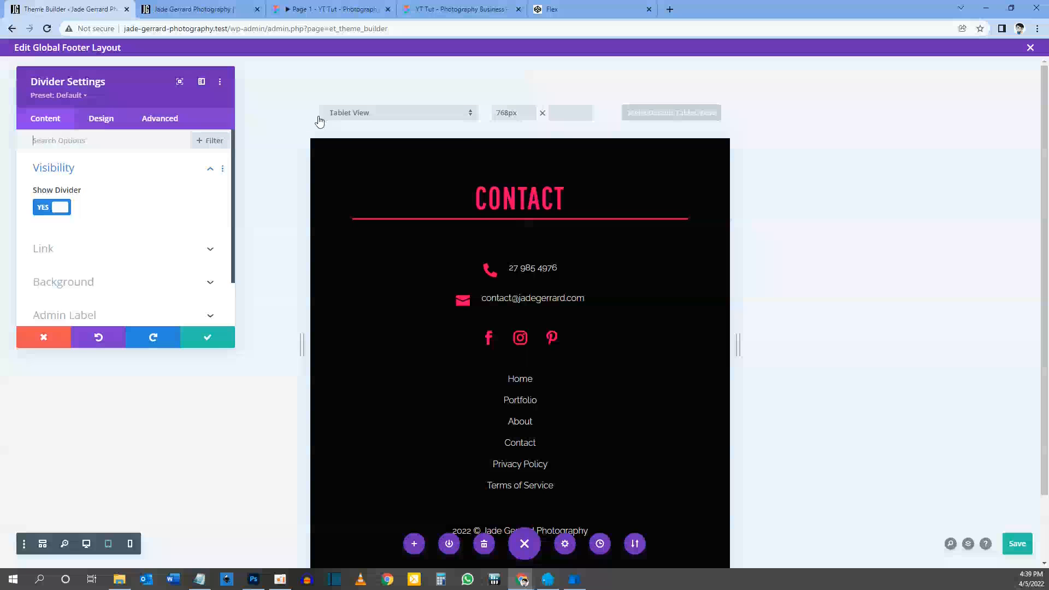
pyautogui.click(201, 81)
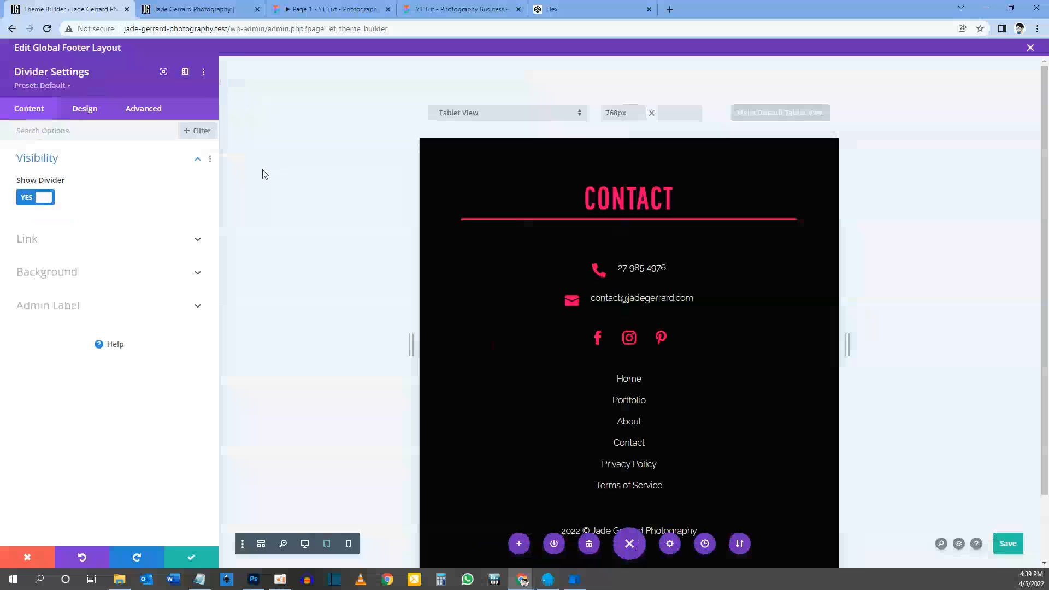
pyautogui.click(85, 108)
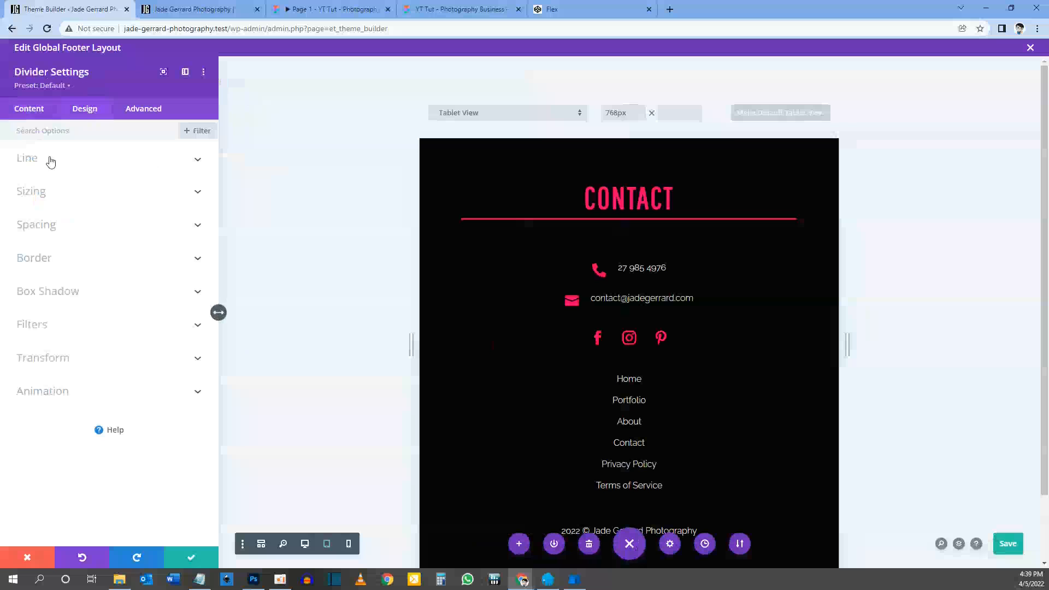
pyautogui.click(42, 191)
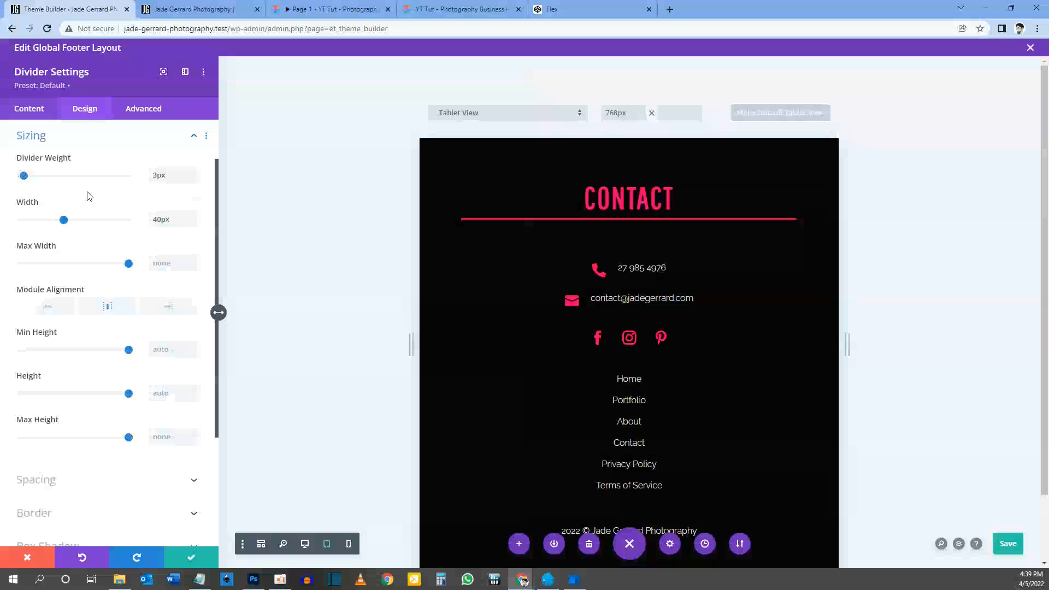
pyautogui.click(56, 203)
pyautogui.click(55, 203)
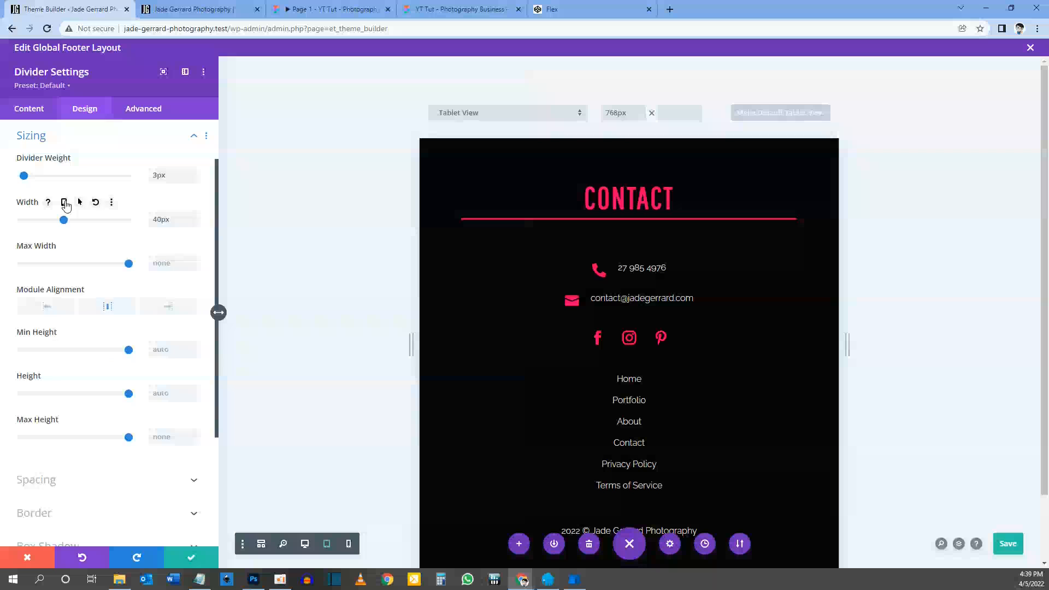
pyautogui.click(64, 203)
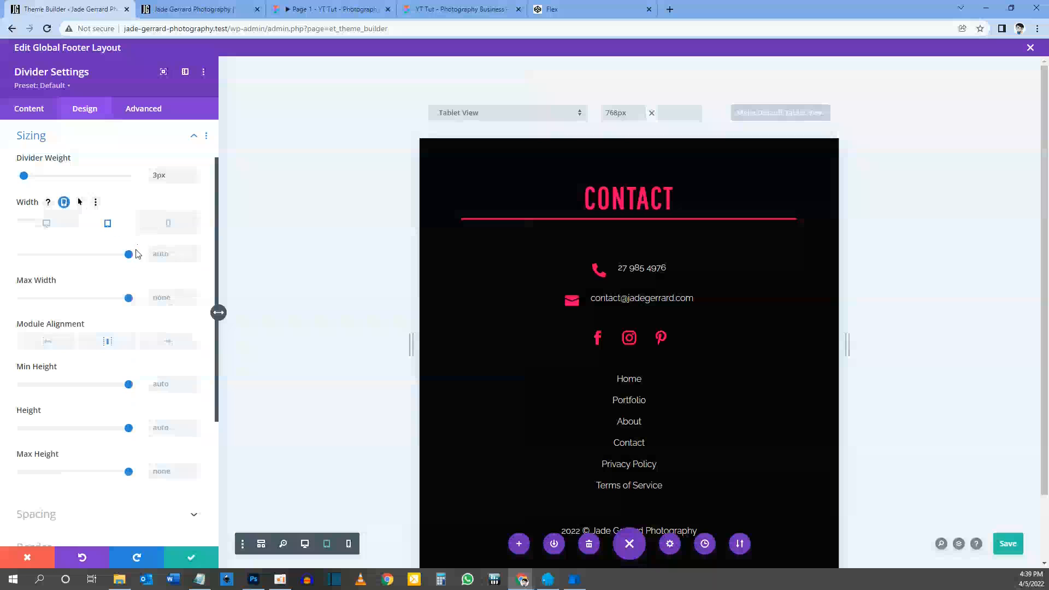
pyautogui.click(166, 254)
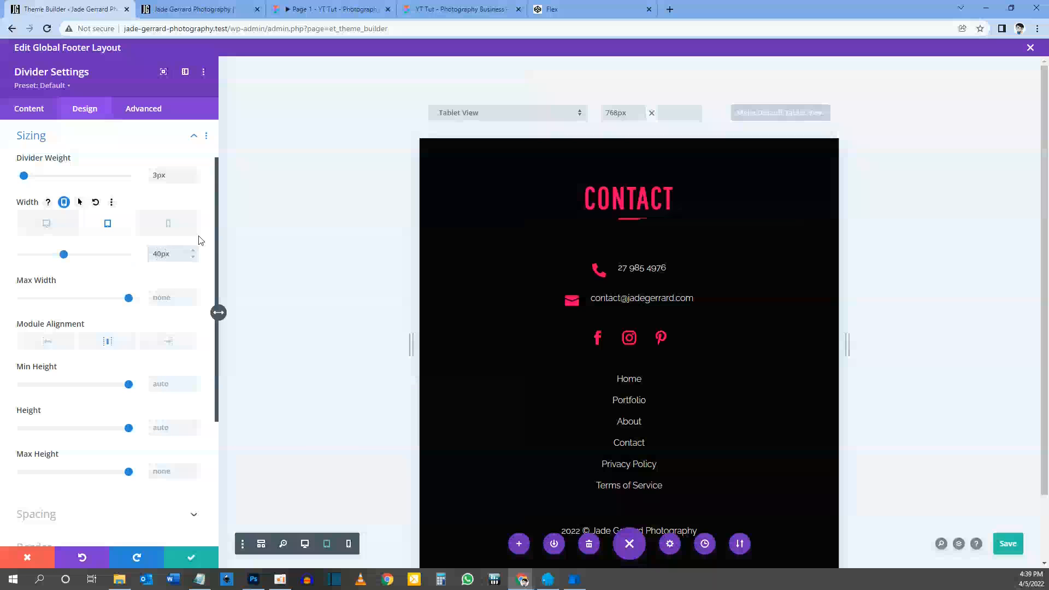
# Set the CONTACT divider's phone width to 39px
pyautogui.click(170, 230)
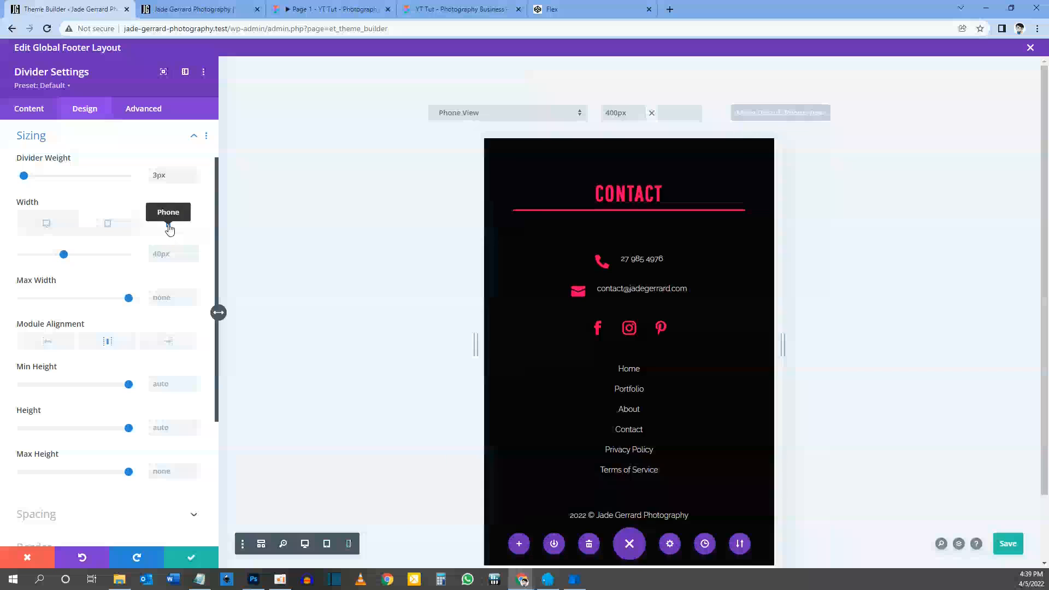
pyautogui.click(184, 254)
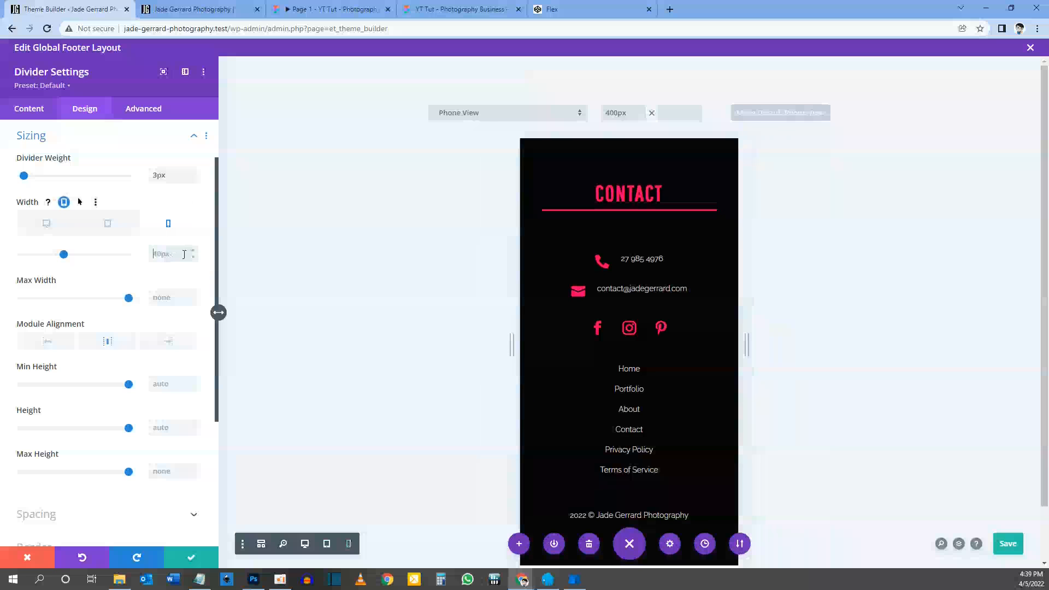
pyautogui.write('40')
pyautogui.doubleClick(184, 254)
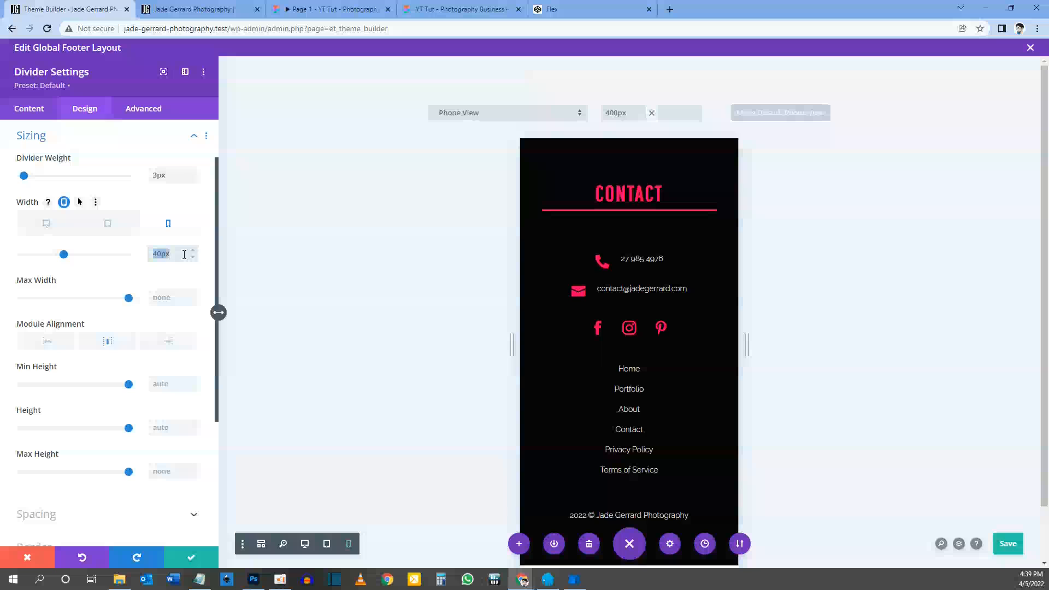
pyautogui.write('20')
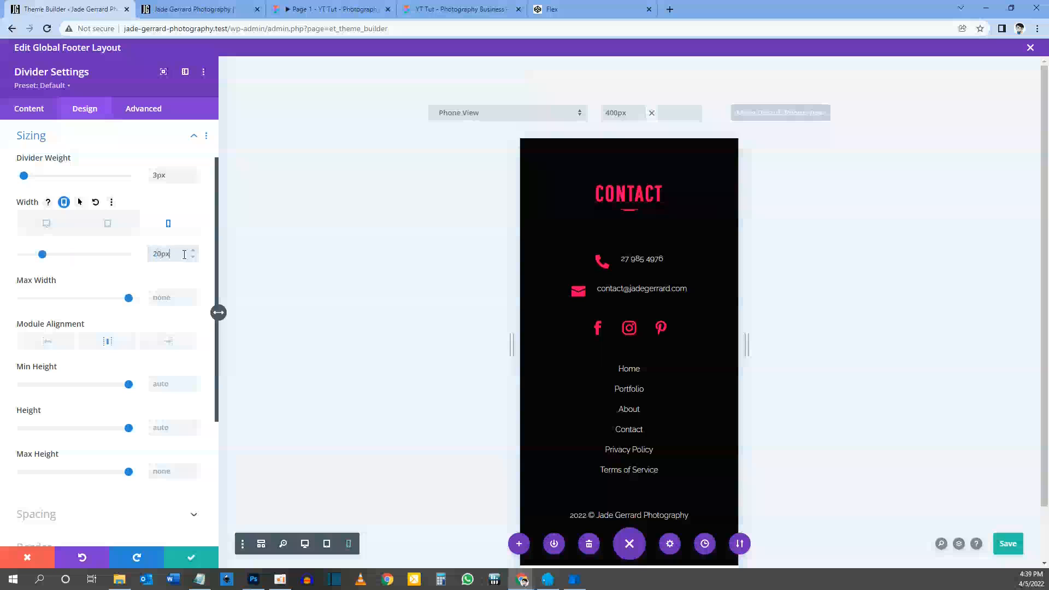
pyautogui.press('Up')
pyautogui.press('Up')
pyautogui.press('Up')
pyautogui.press('BackSpace')
pyautogui.press('BackSpace')
pyautogui.press('BackSpace')
pyautogui.press('BackSpace')
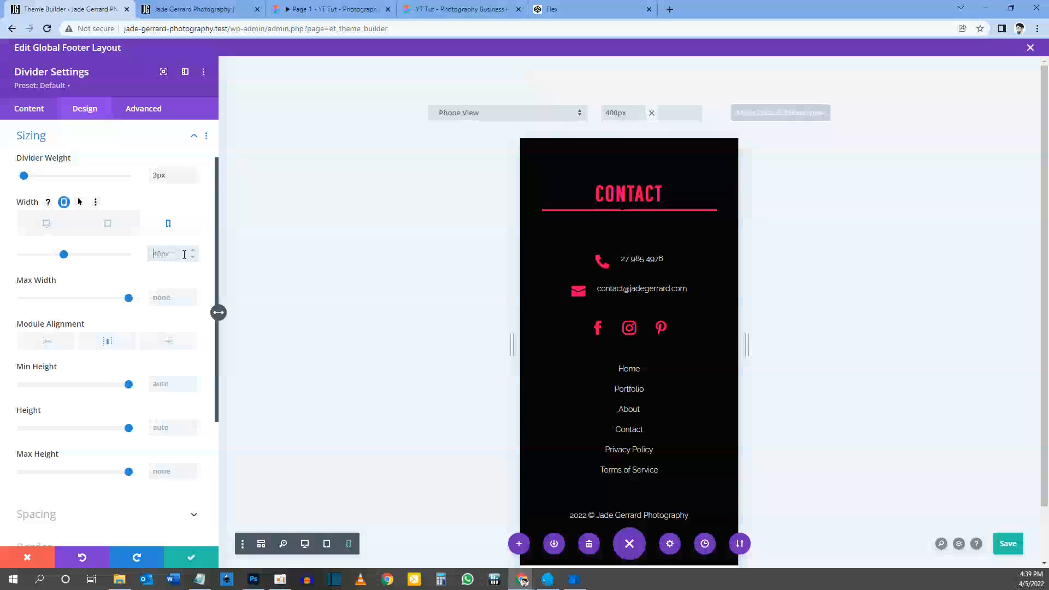
pyautogui.write('39px')
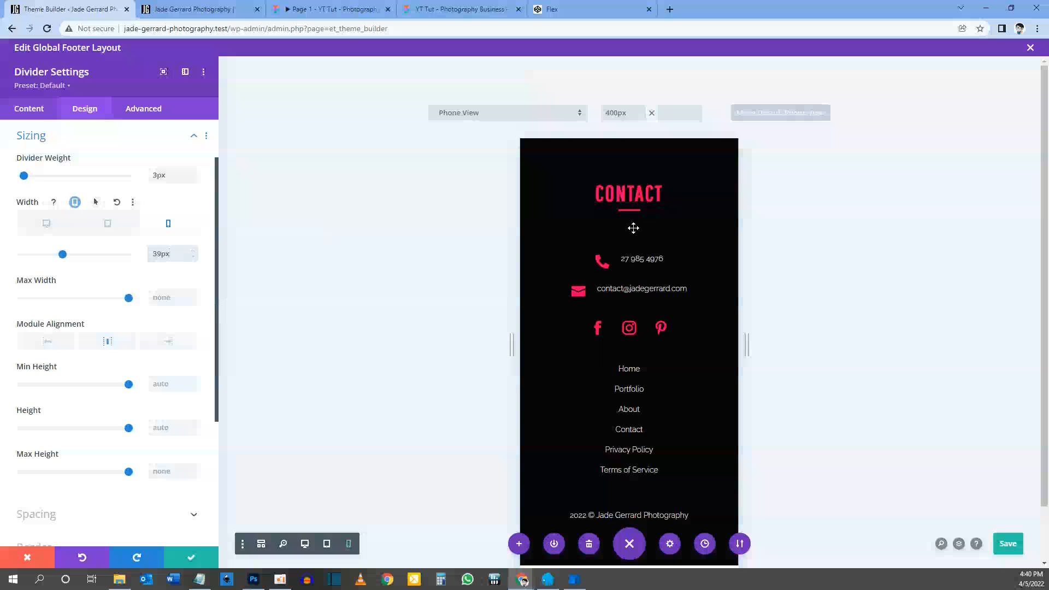
# Review the footer in tablet and phone views and save the global footer layout
pyautogui.click(327, 545)
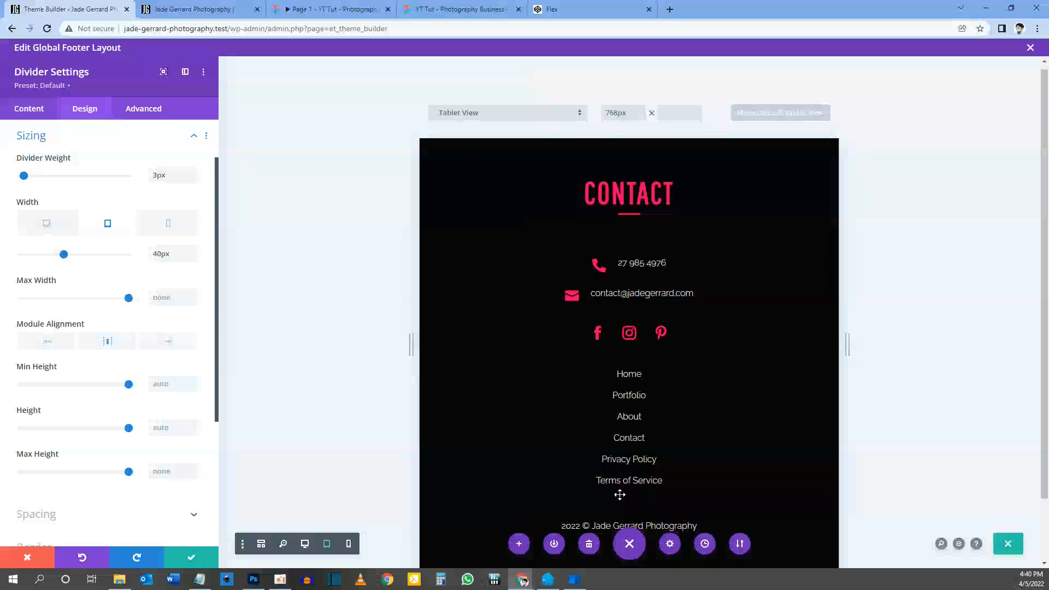
pyautogui.scroll(-1, 656, 362)
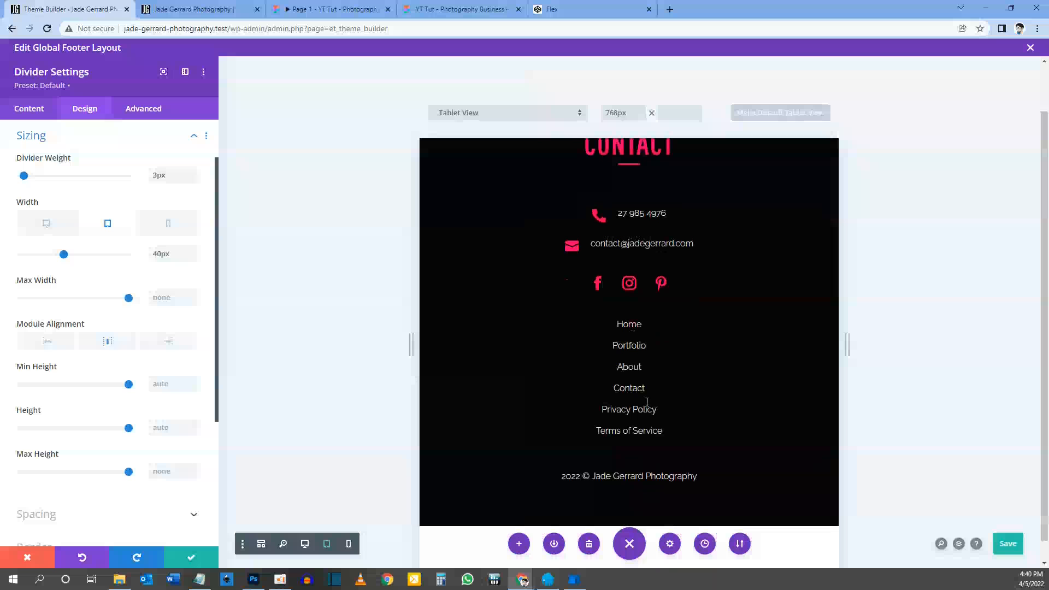
pyautogui.click(349, 544)
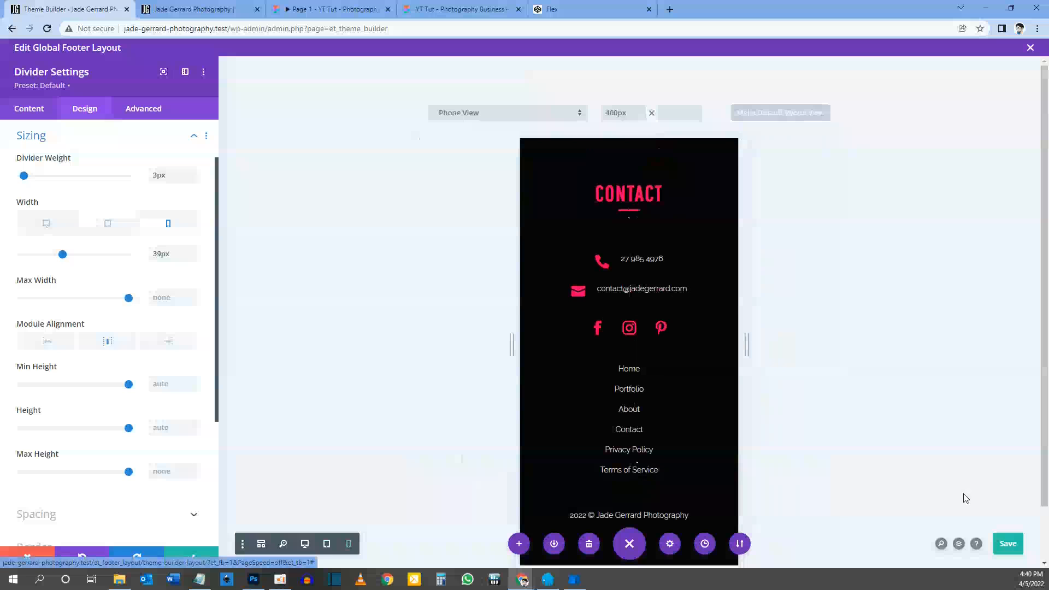
pyautogui.click(1019, 551)
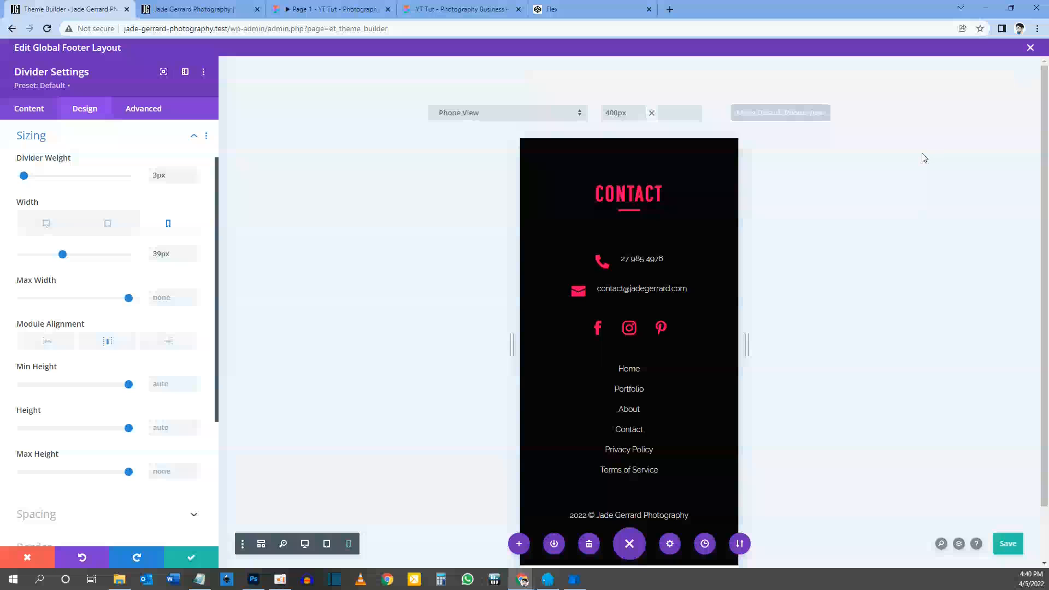
# Switch to the live home page to check the saved footer
pyautogui.click(194, 9)
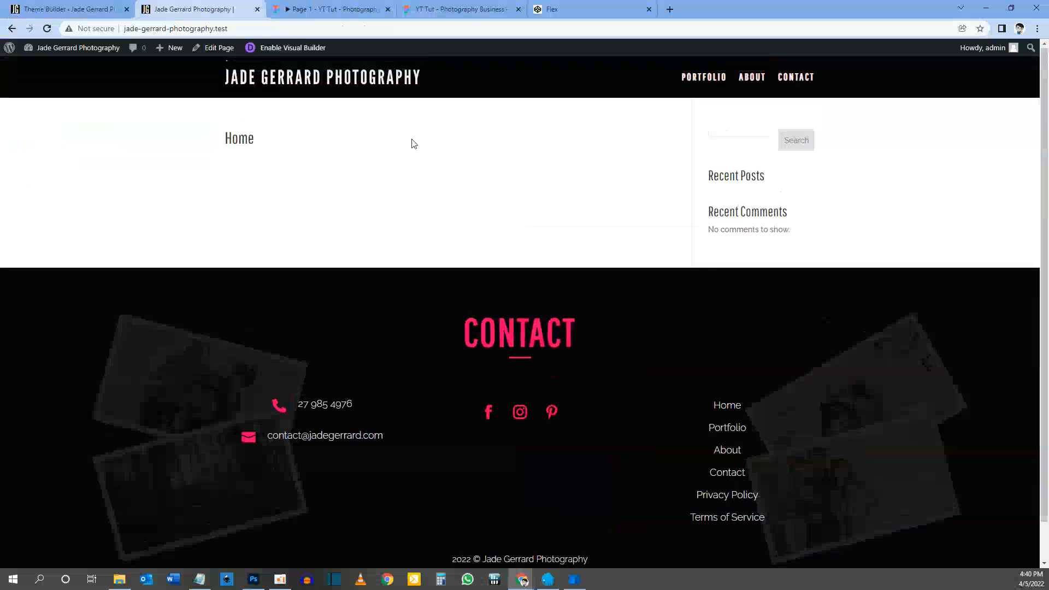